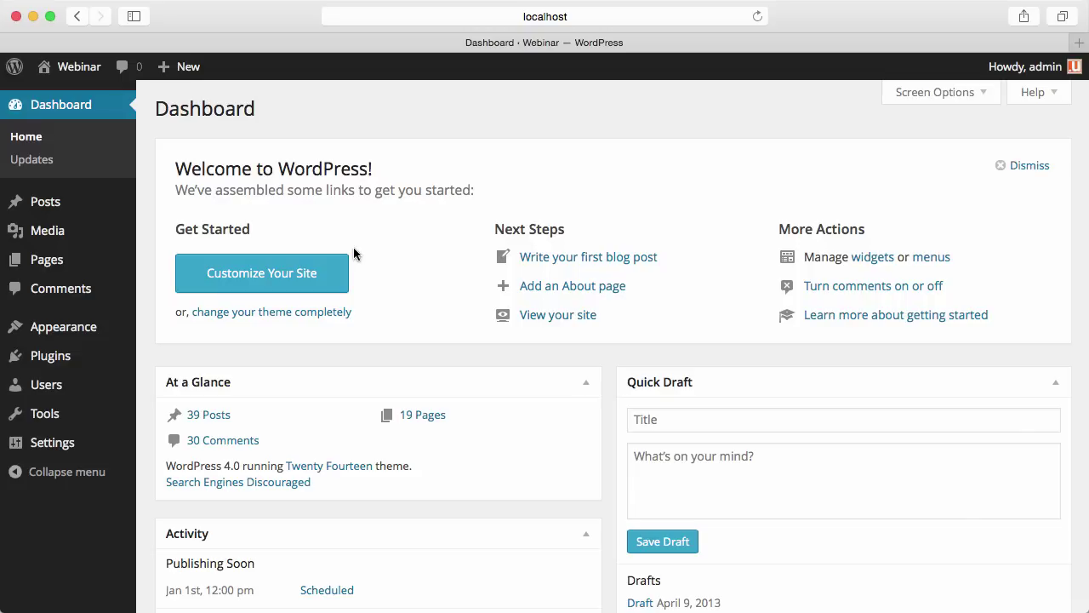
# Install the theme from ultimatum-dev.zip on the Desktop and activate it
pyautogui.moveTo(73, 328)
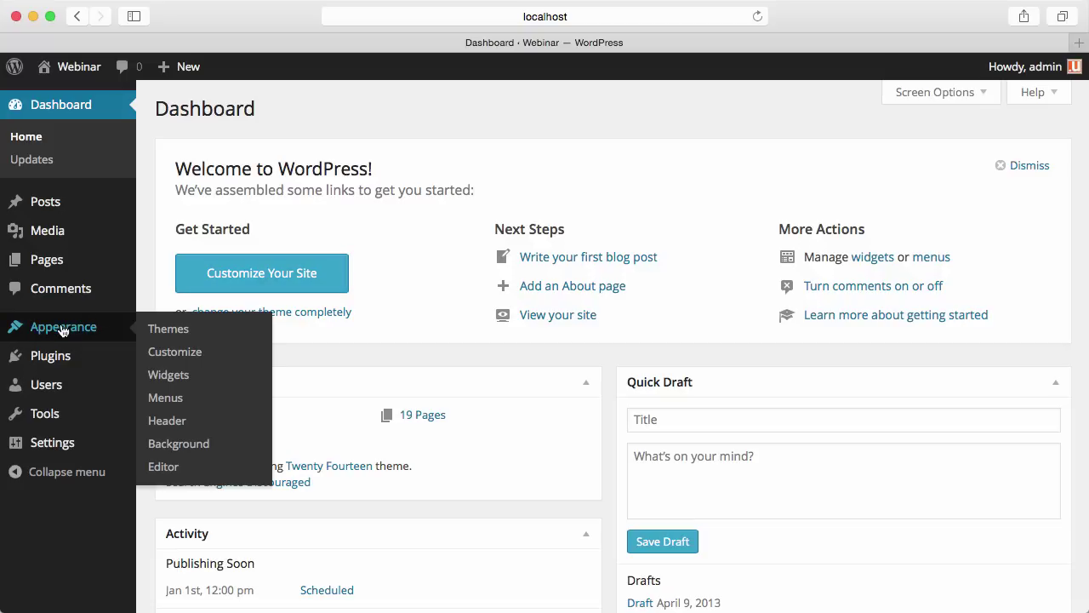
pyautogui.click(220, 333)
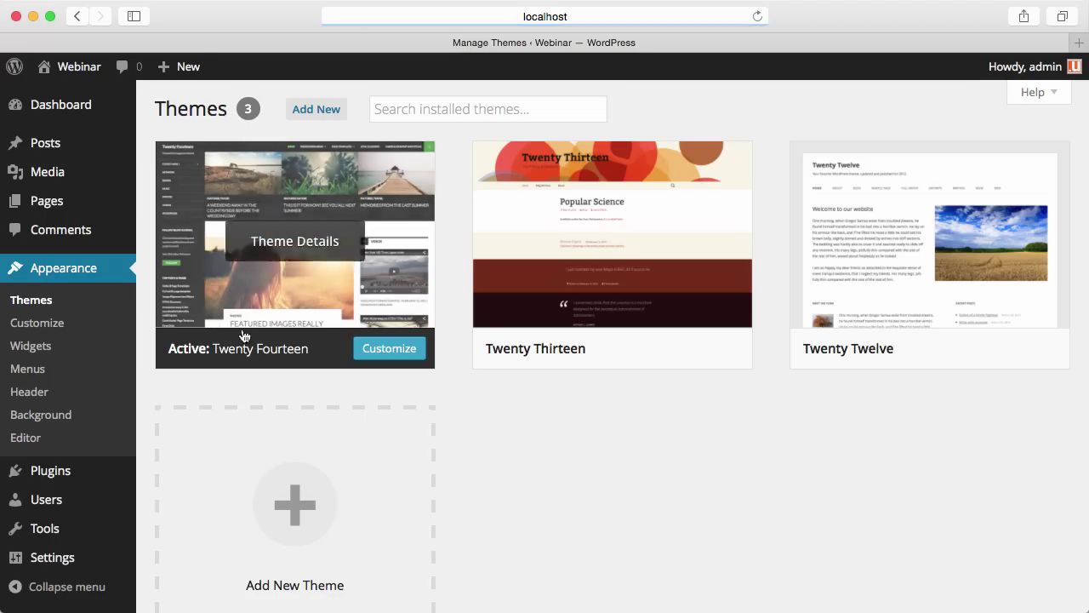
pyautogui.click(297, 486)
pyautogui.click(347, 115)
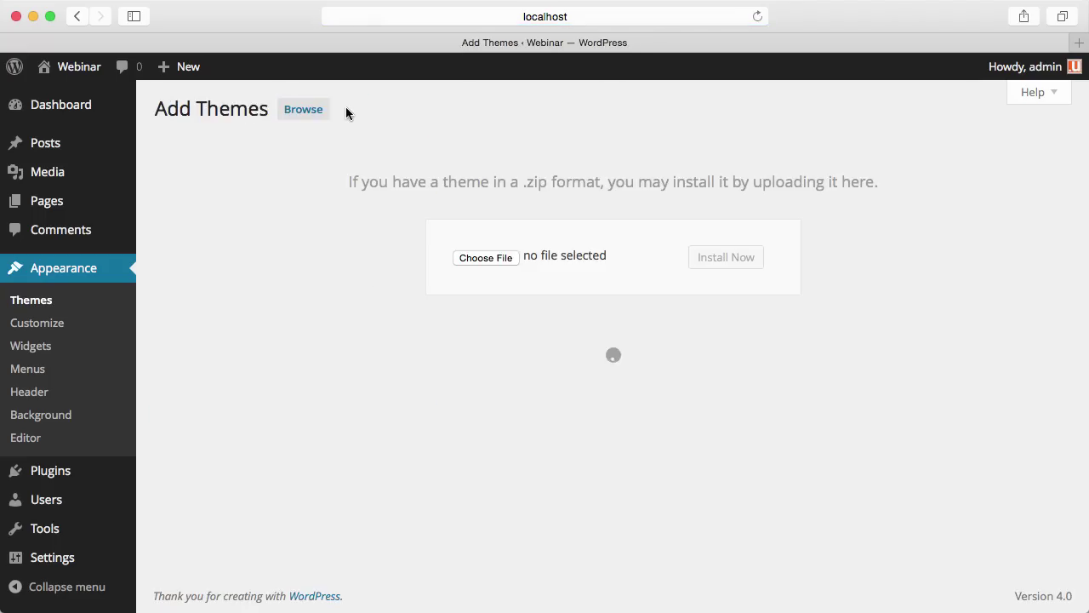
pyautogui.click(480, 258)
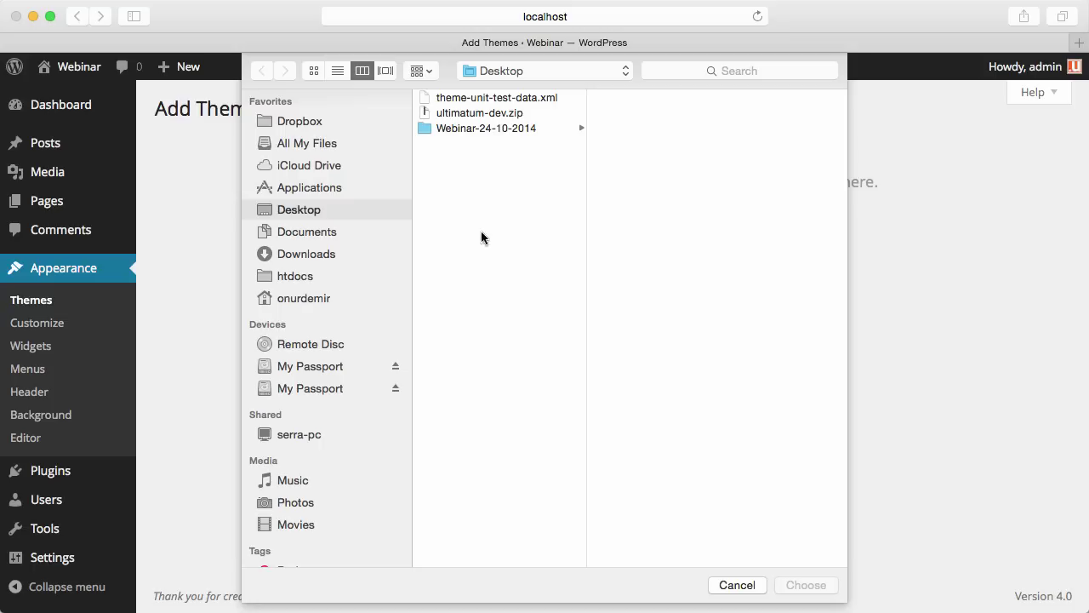
pyautogui.click(469, 114)
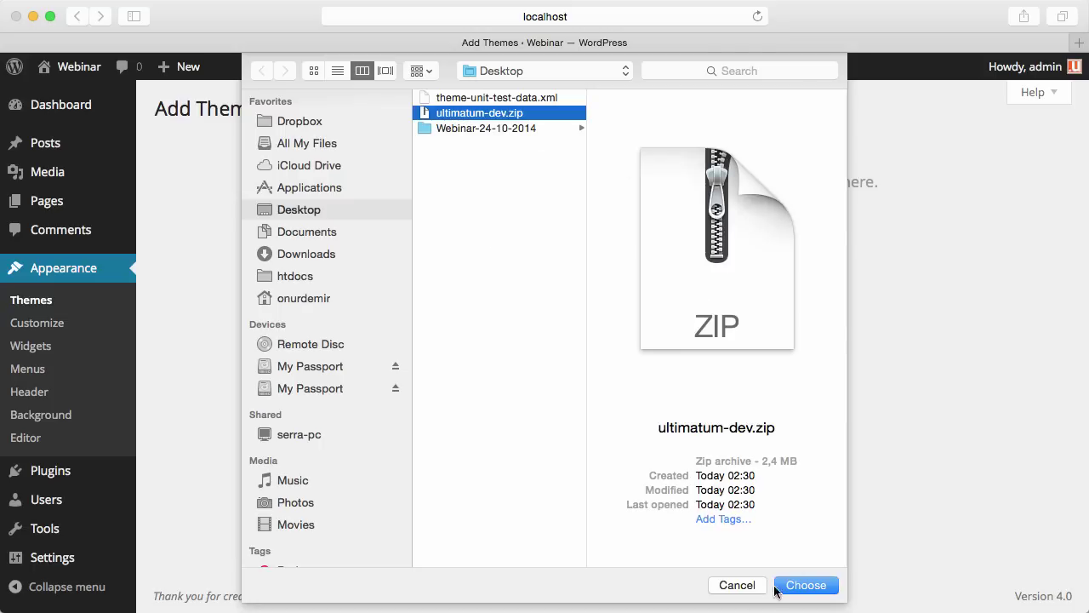
pyautogui.click(807, 588)
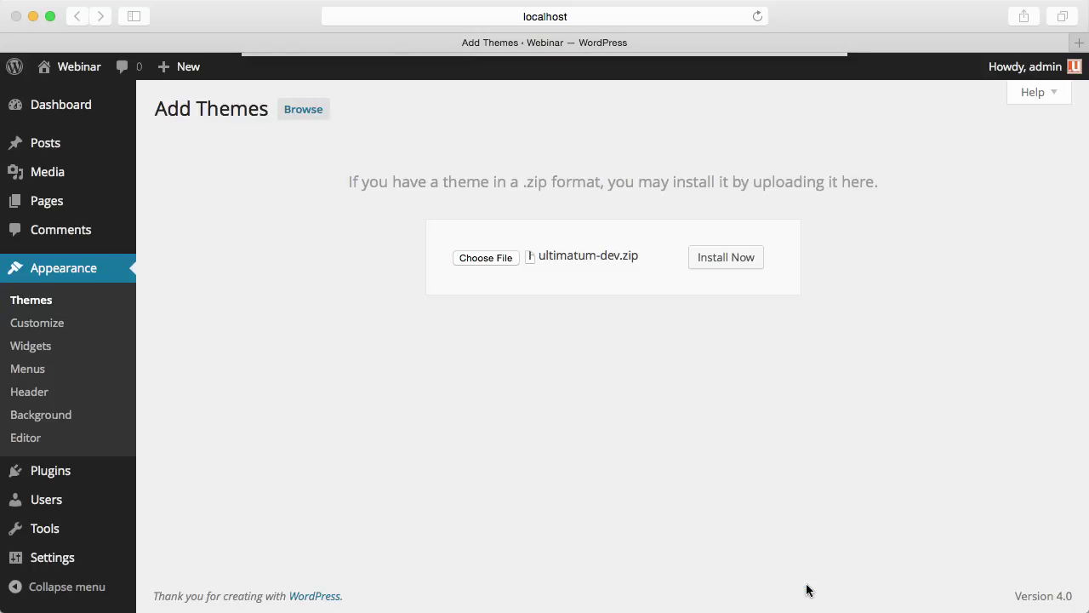
pyautogui.click(747, 261)
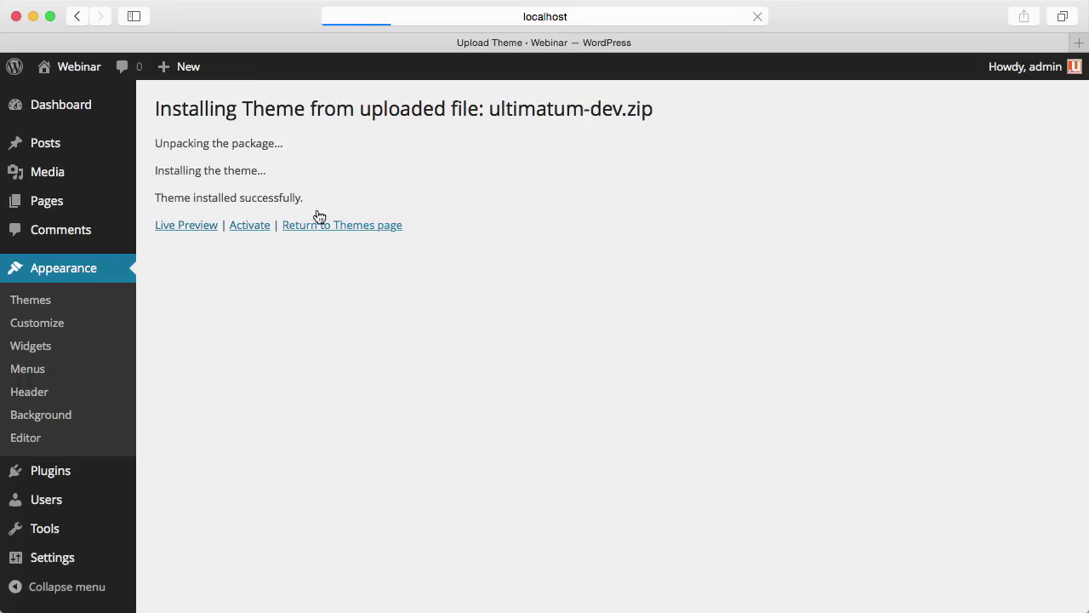
pyautogui.click(252, 227)
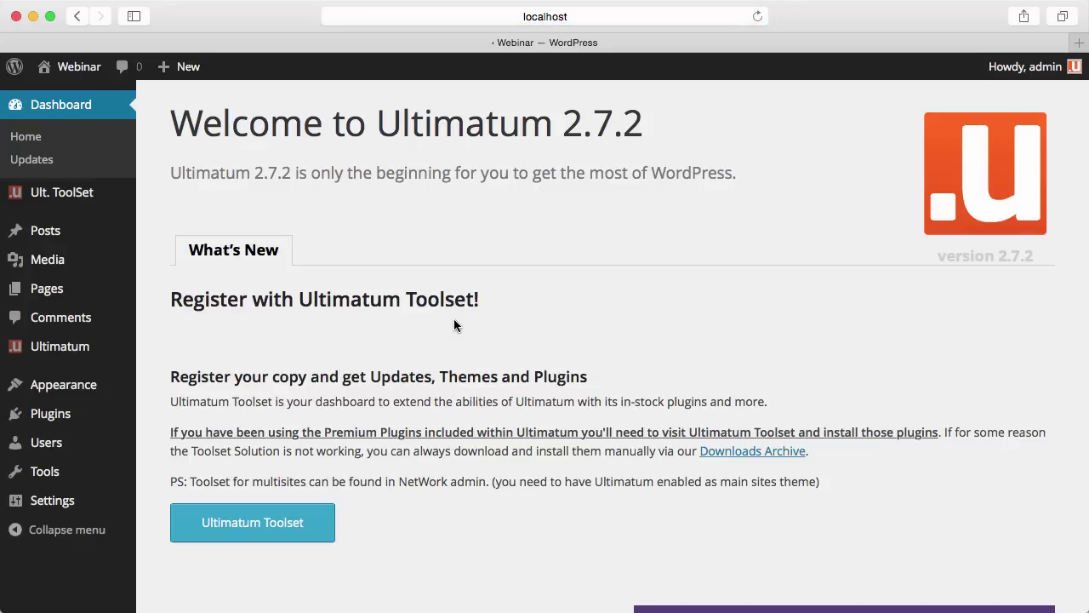
# Open the Ultimatum Toolset and log in with the Ultimatum account's username and password
pyautogui.scroll(-5, 483, 350)
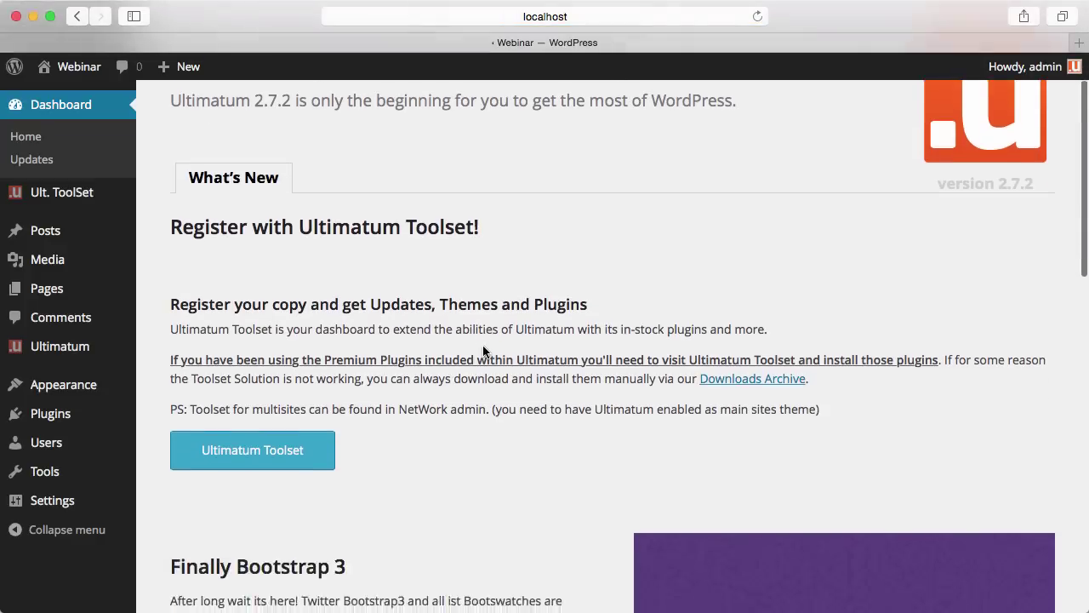
pyautogui.scroll(-10, 482, 350)
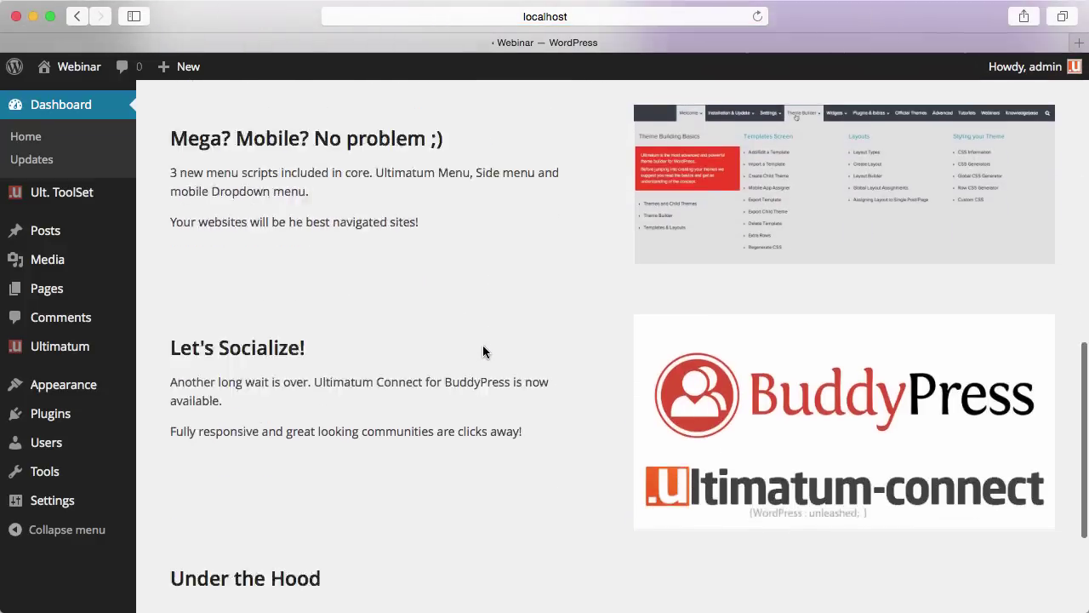
pyautogui.scroll(12, 482, 350)
pyautogui.scroll(-2, 482, 351)
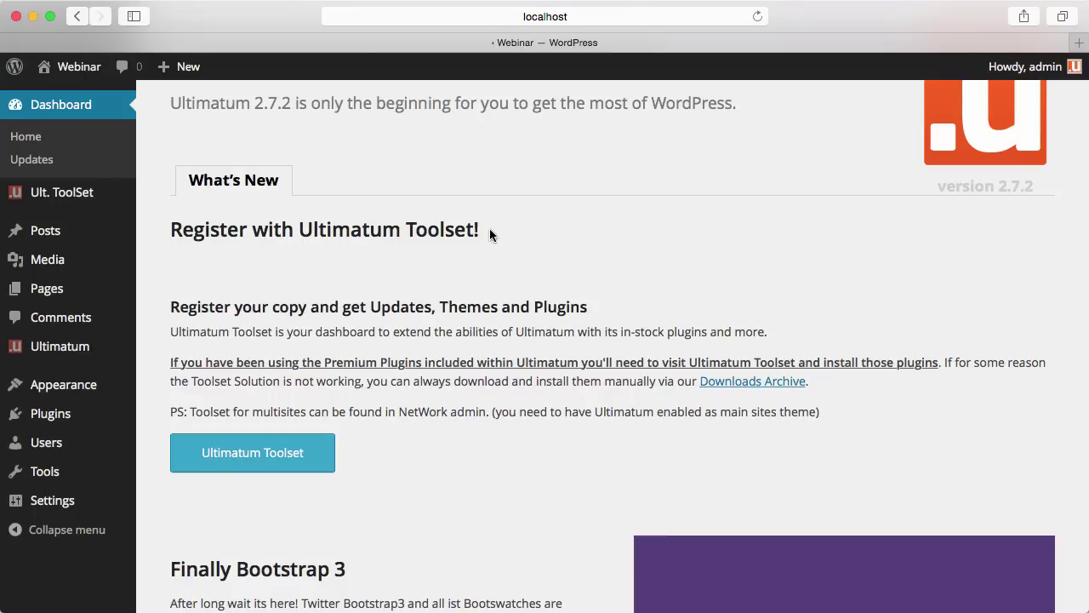
pyautogui.click(297, 460)
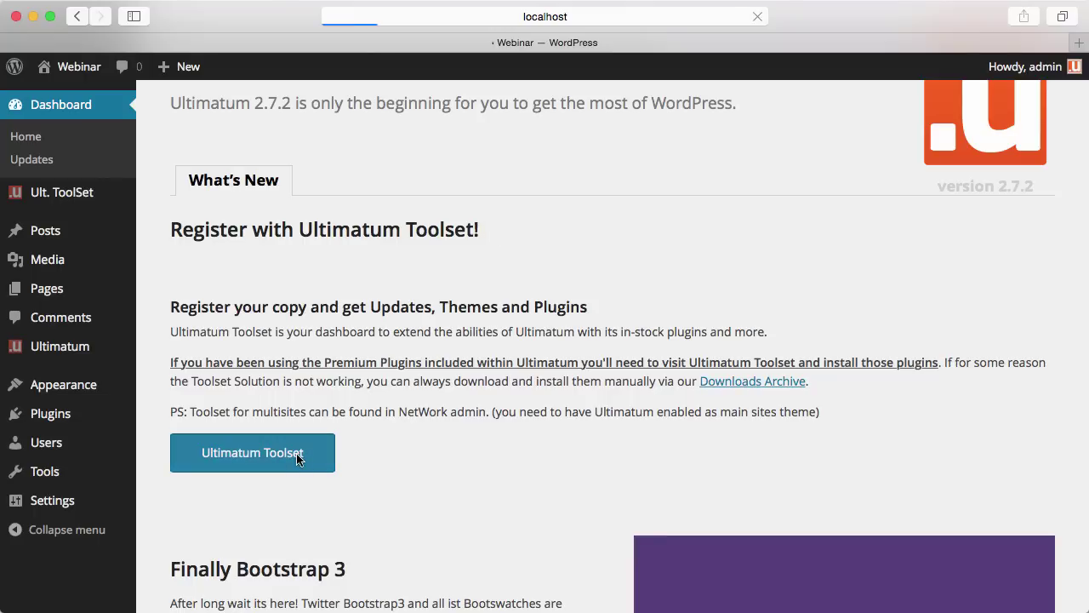
pyautogui.click(495, 184)
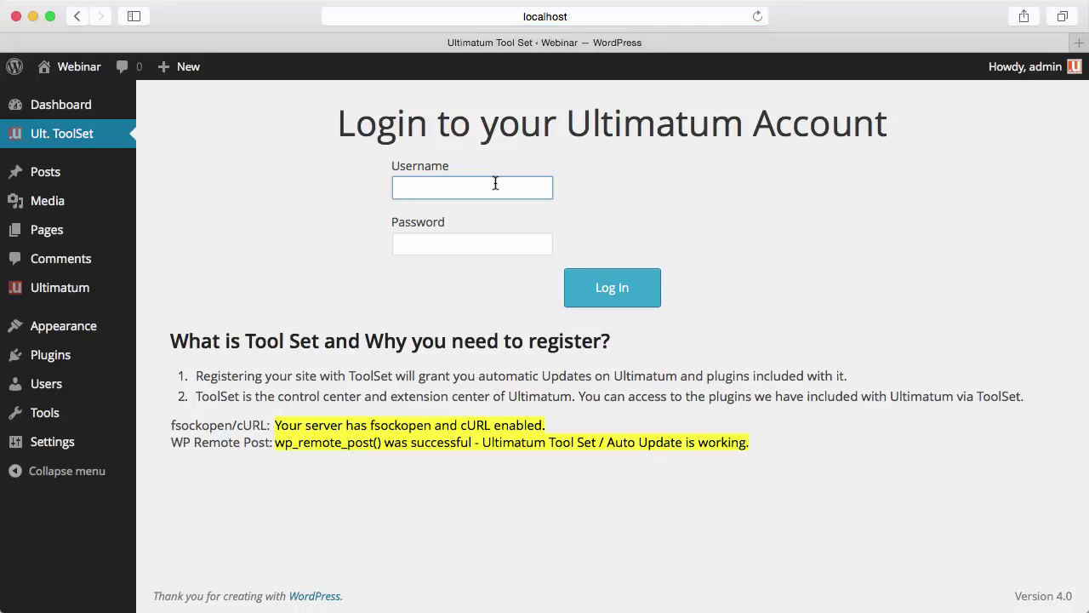
pyautogui.write('xenous')
pyautogui.press('Tab')
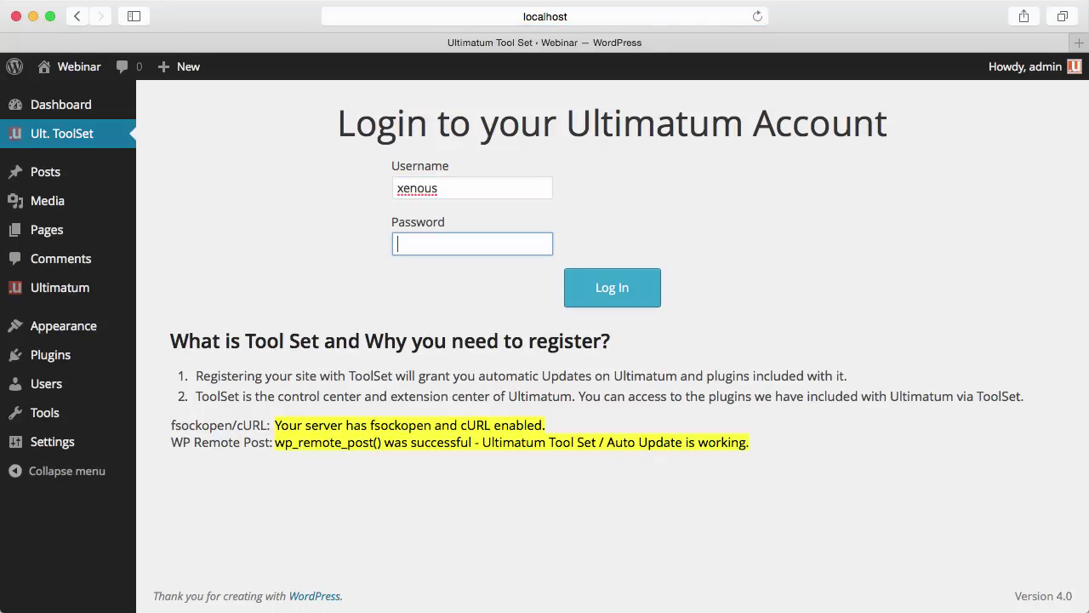
pyautogui.write('••••••••••')
pyautogui.click(599, 289)
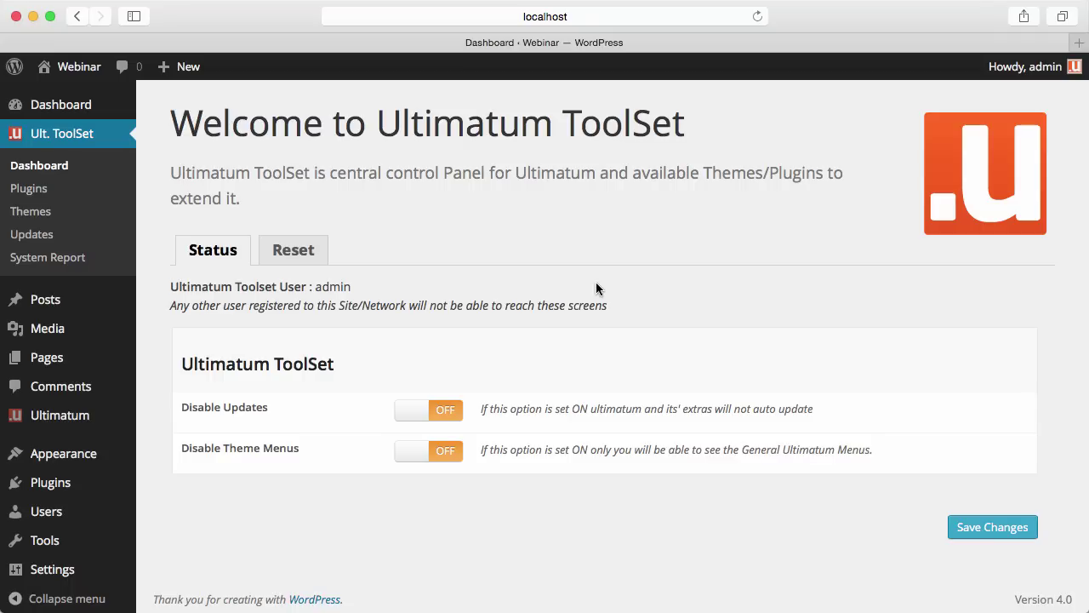
# Browse the ToolSet plugins by the BBPress, Connect, BuddyPress, WooCommerce and Core categories, ending on All
pyautogui.click(51, 188)
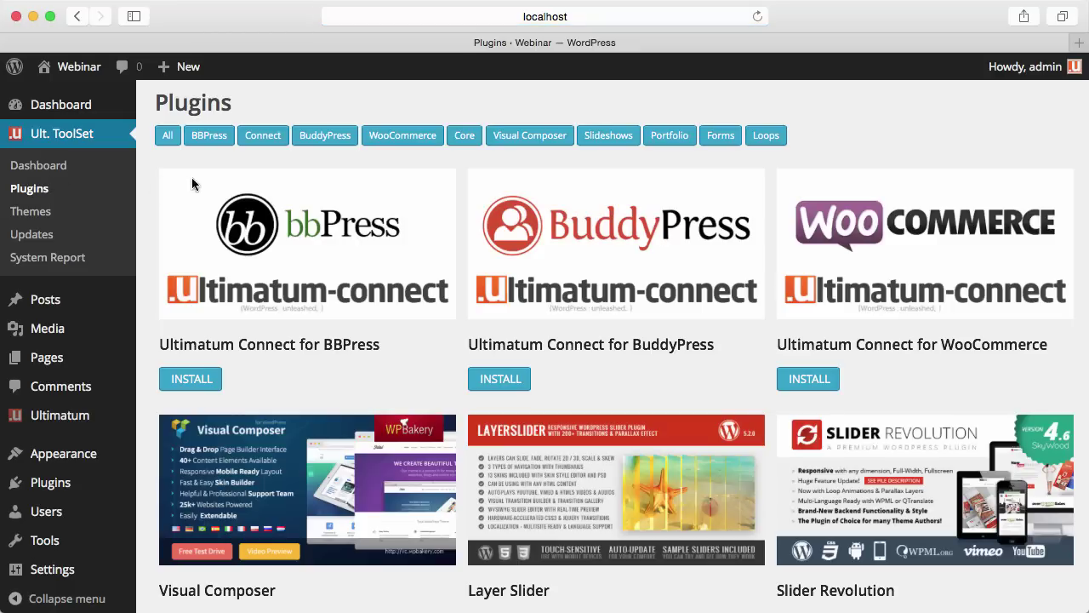
pyautogui.click(209, 136)
pyautogui.click(255, 136)
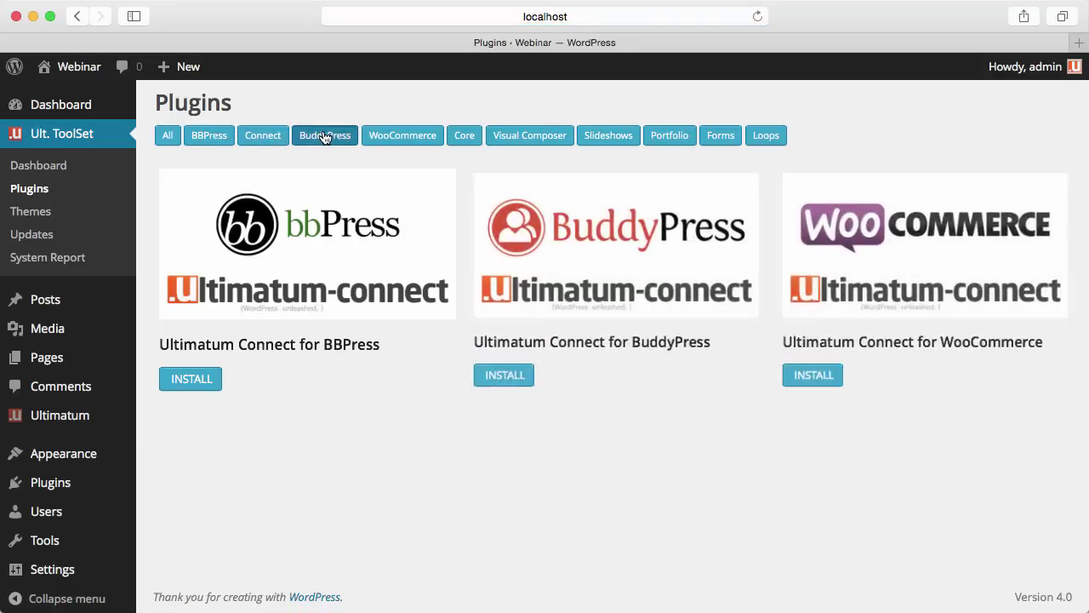
pyautogui.click(325, 136)
pyautogui.click(417, 136)
pyautogui.click(459, 136)
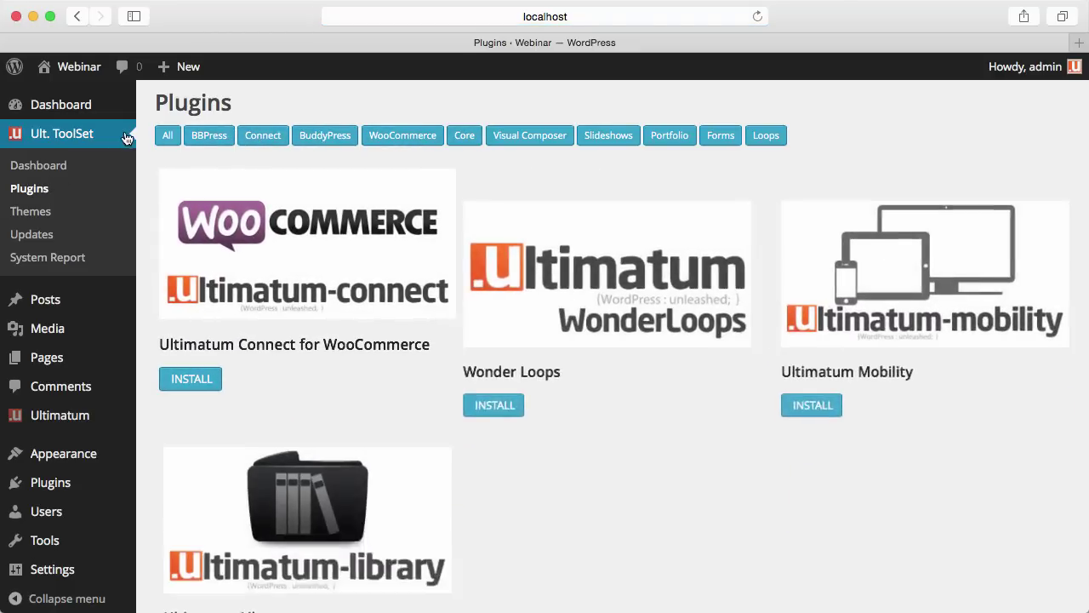
pyautogui.click(165, 136)
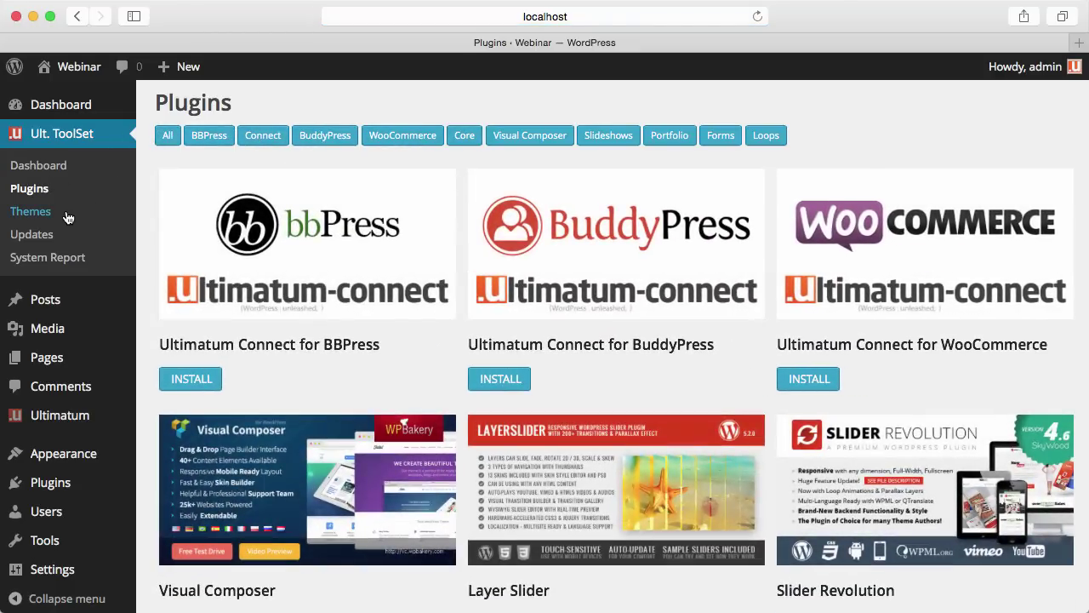
# View the themes available in the ToolSet and the general settings of the Ultimatum theme
pyautogui.click(68, 216)
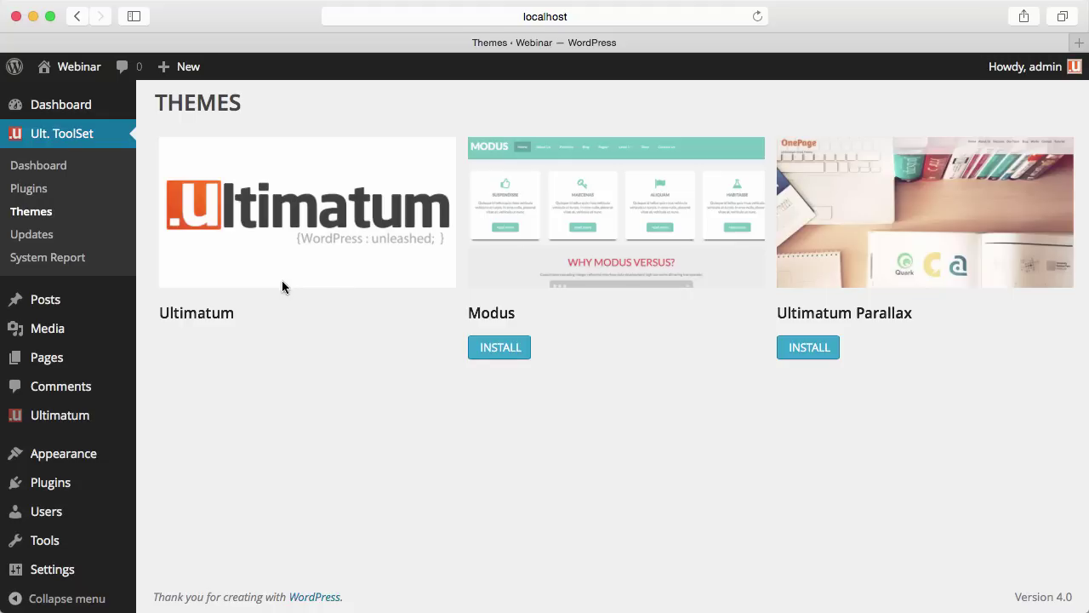
pyautogui.moveTo(66, 417)
pyautogui.click(166, 419)
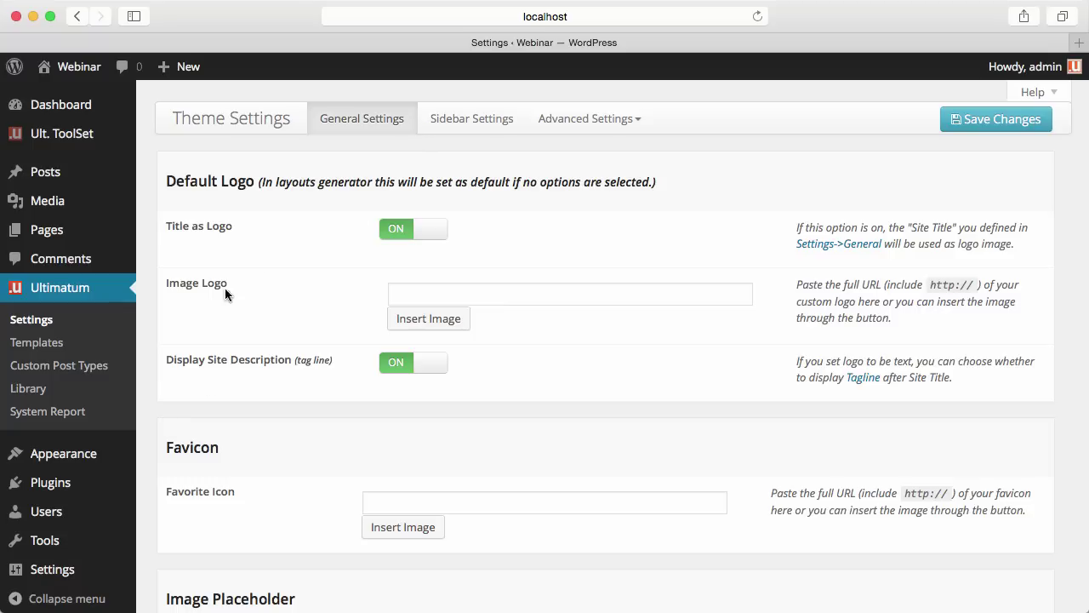
# Open the Basic Template's details for editing and examine its width and margin settings
pyautogui.click(73, 344)
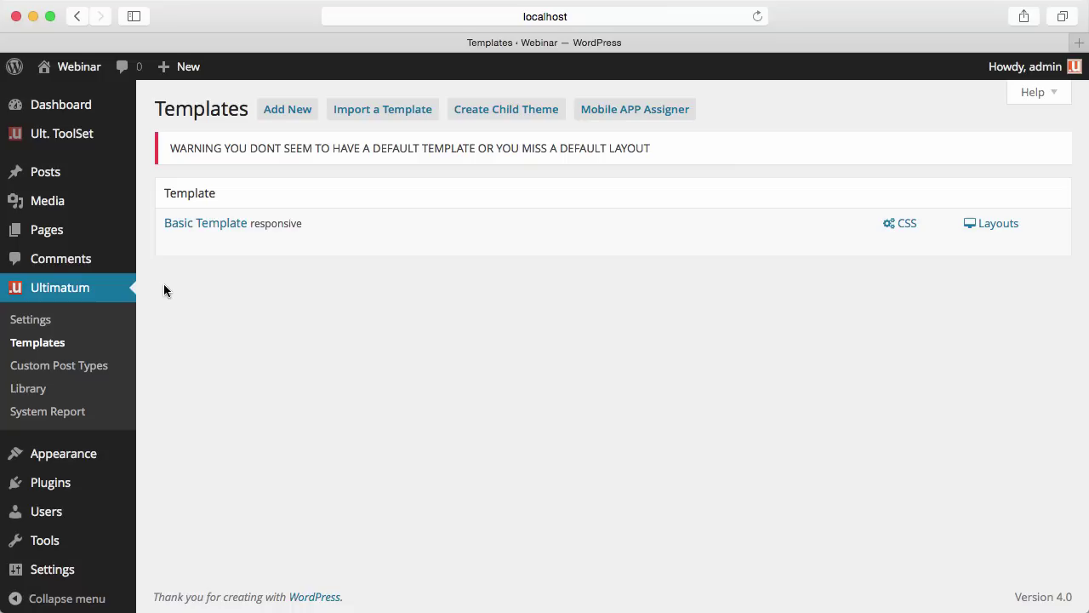
pyautogui.moveTo(175, 250)
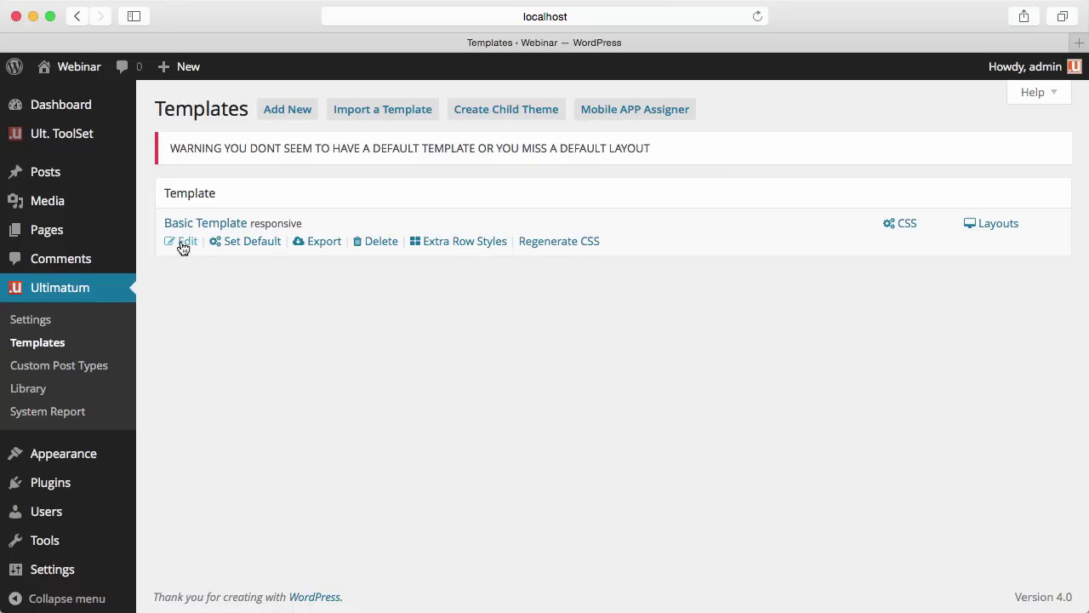
pyautogui.click(189, 242)
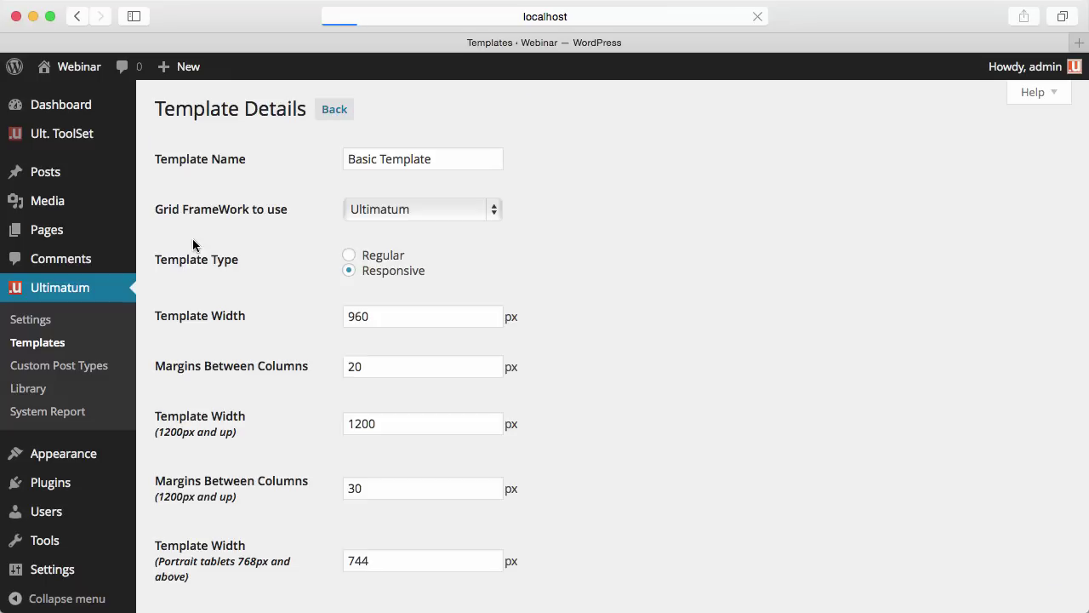
pyautogui.scroll(-4, 321, 260)
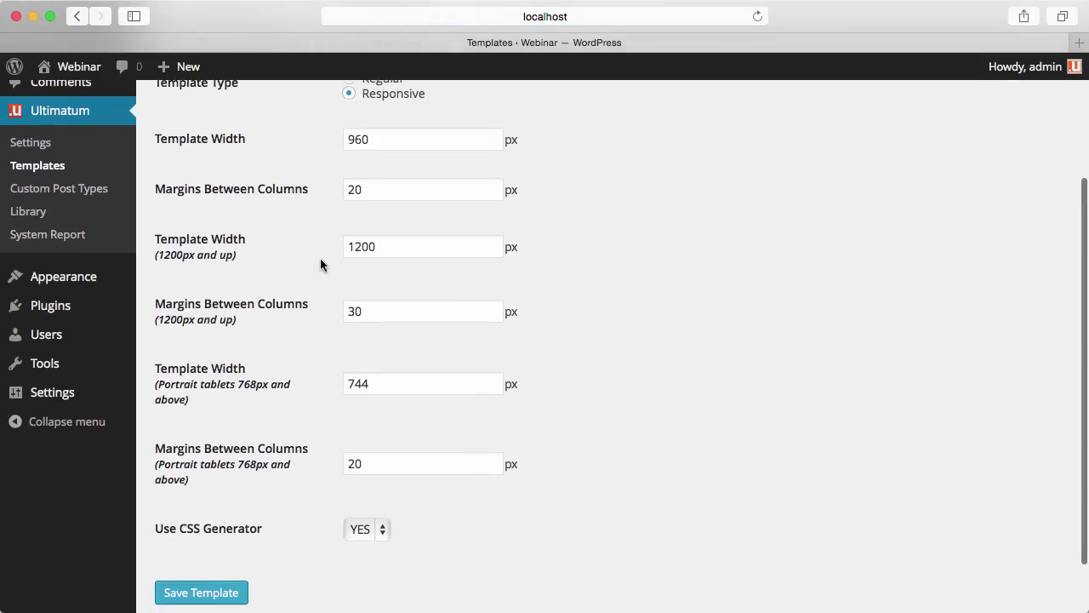
pyautogui.scroll(2, 320, 262)
pyautogui.scroll(1, 320, 264)
# Try the Regular template type, switch back to Responsive and review the responsive width and margin fields
pyautogui.click(347, 191)
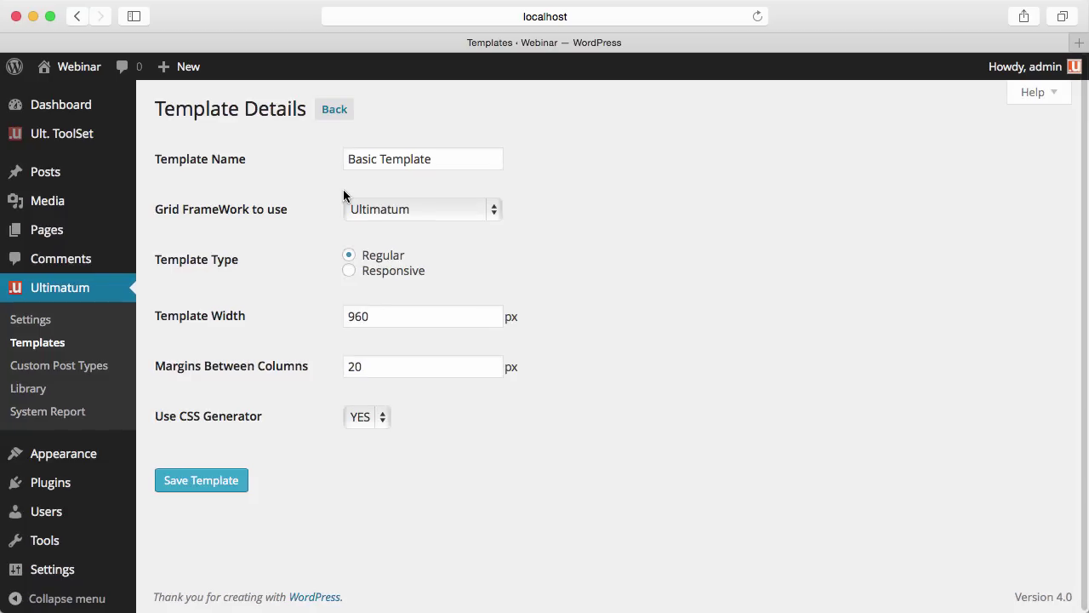
pyautogui.click(349, 270)
pyautogui.scroll(-3, 332, 346)
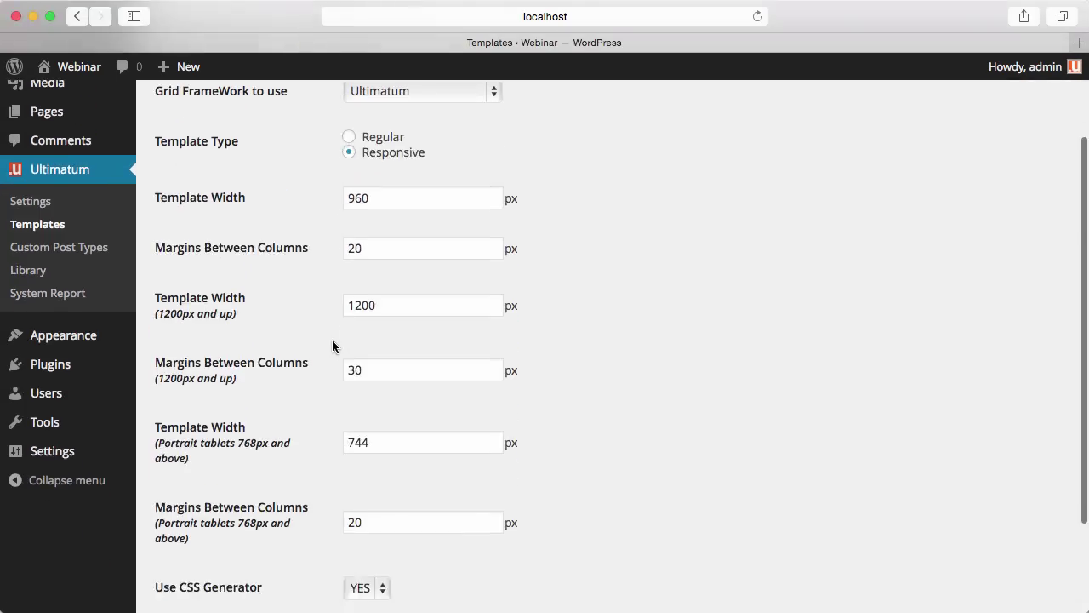
pyautogui.scroll(-2, 226, 403)
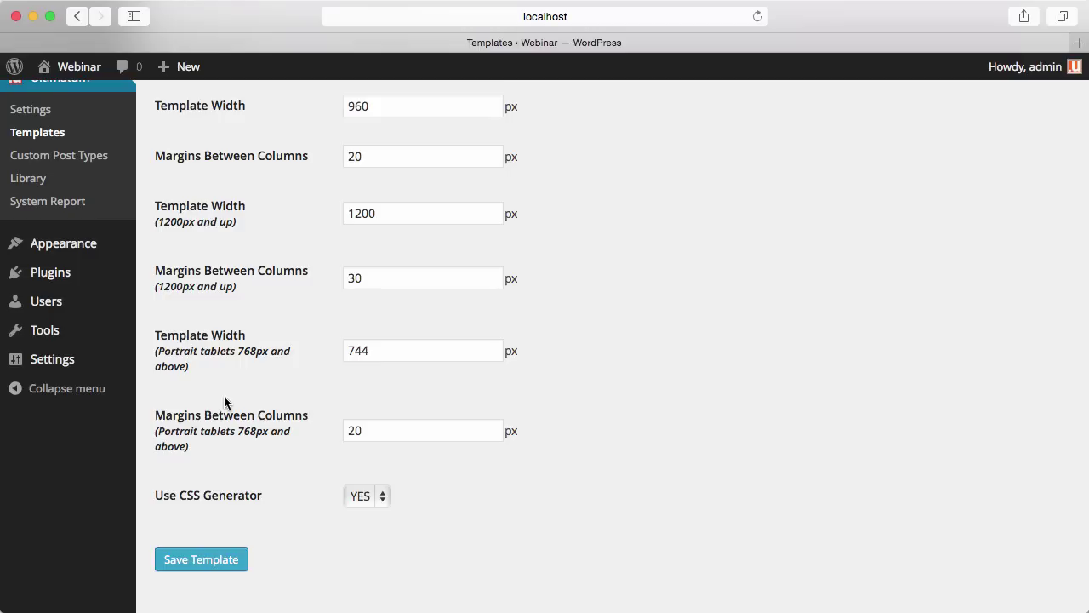
pyautogui.scroll(1, 223, 403)
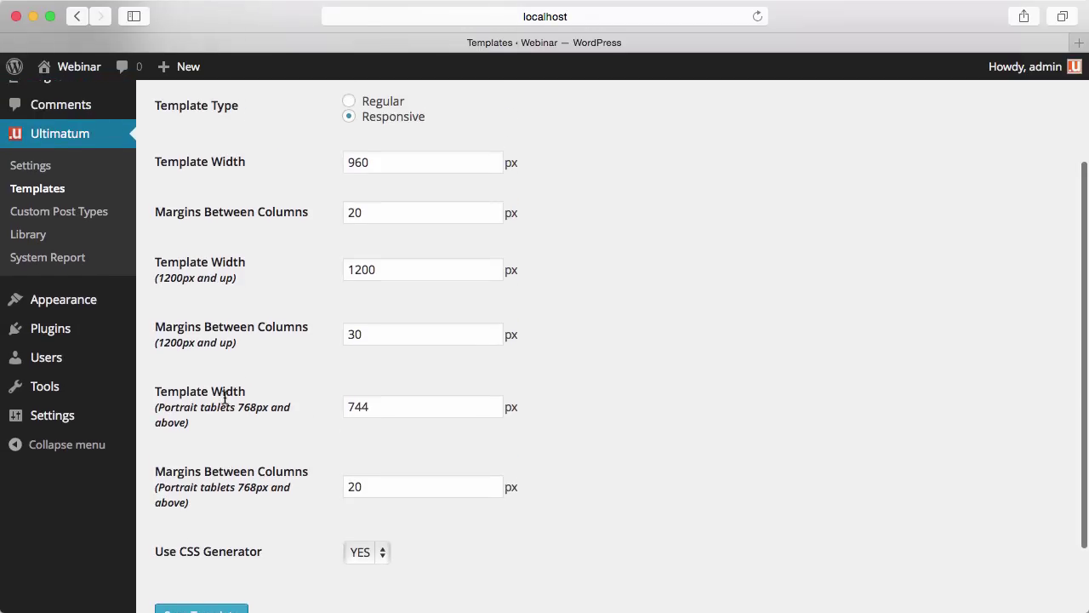
pyautogui.scroll(2, 224, 398)
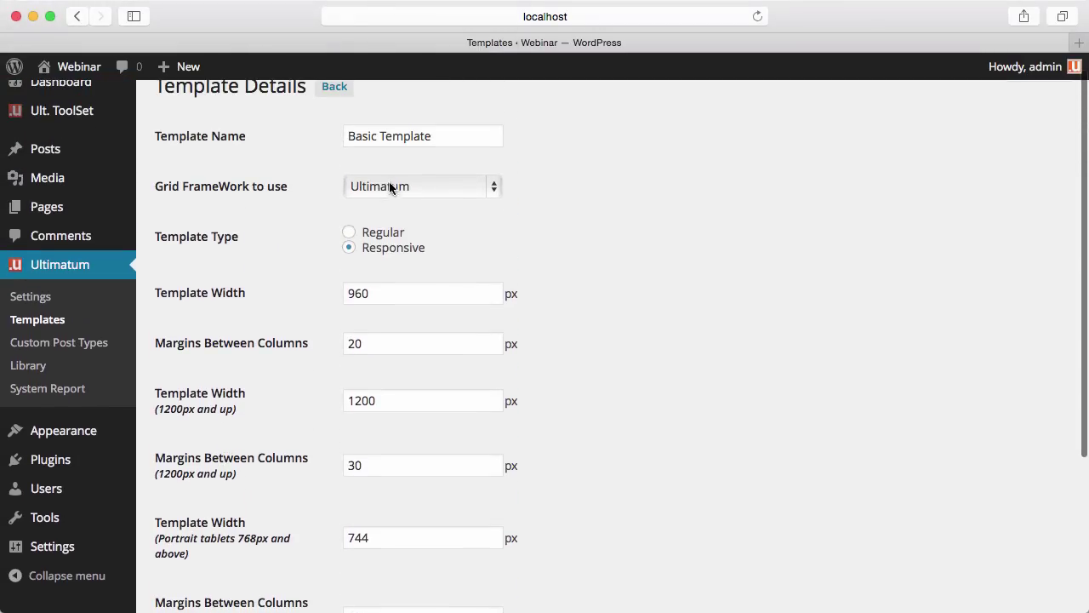
# Try Twitter Bootstrap3 Beta as the grid framework, view the Bootswatches choices and return to the templates list without saving
pyautogui.click(394, 189)
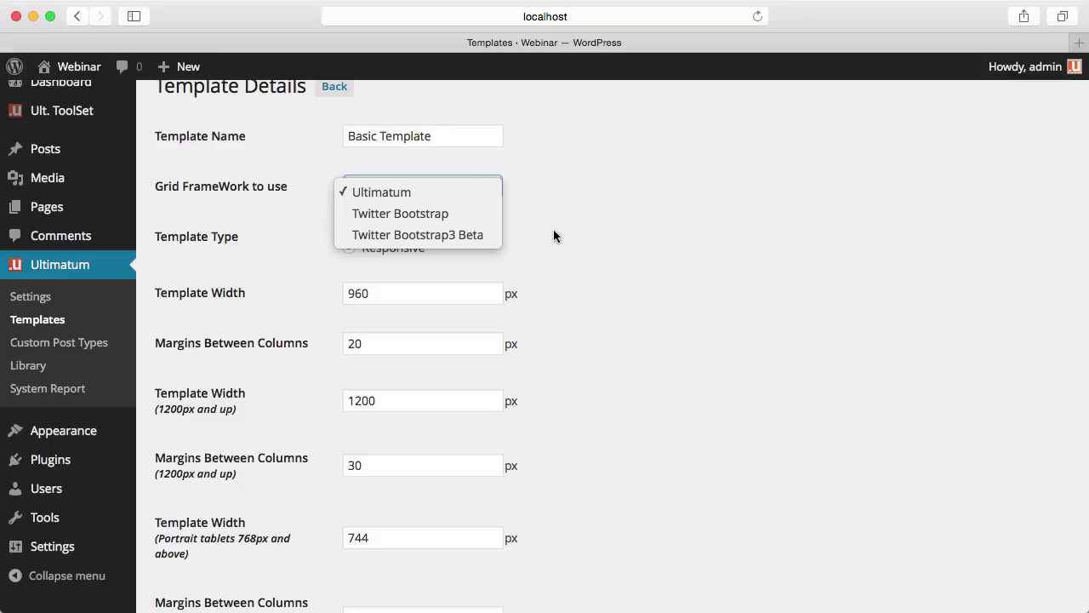
pyautogui.click(460, 235)
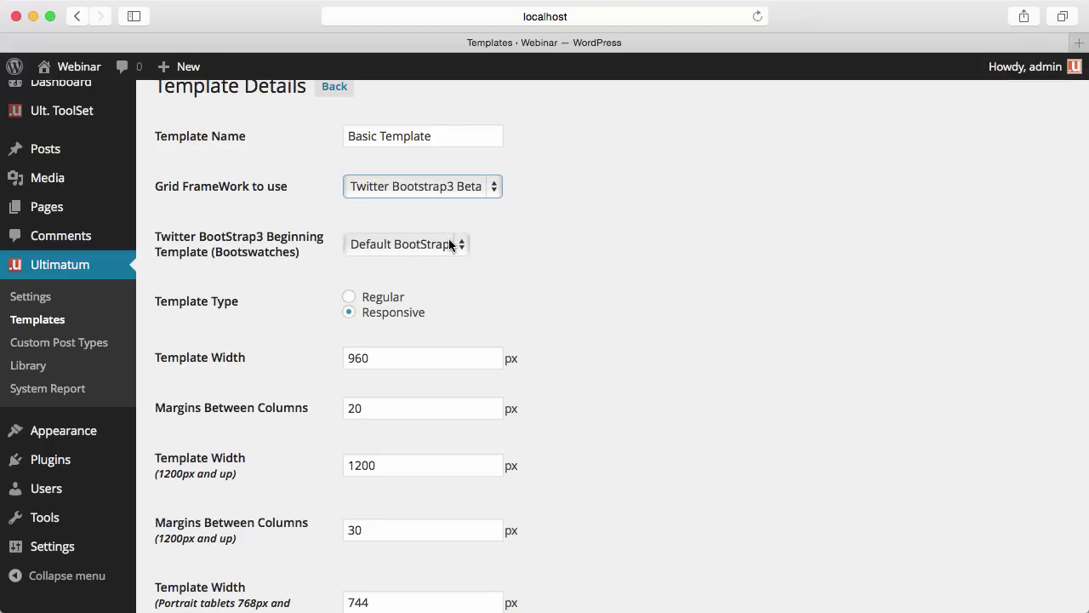
pyautogui.click(449, 244)
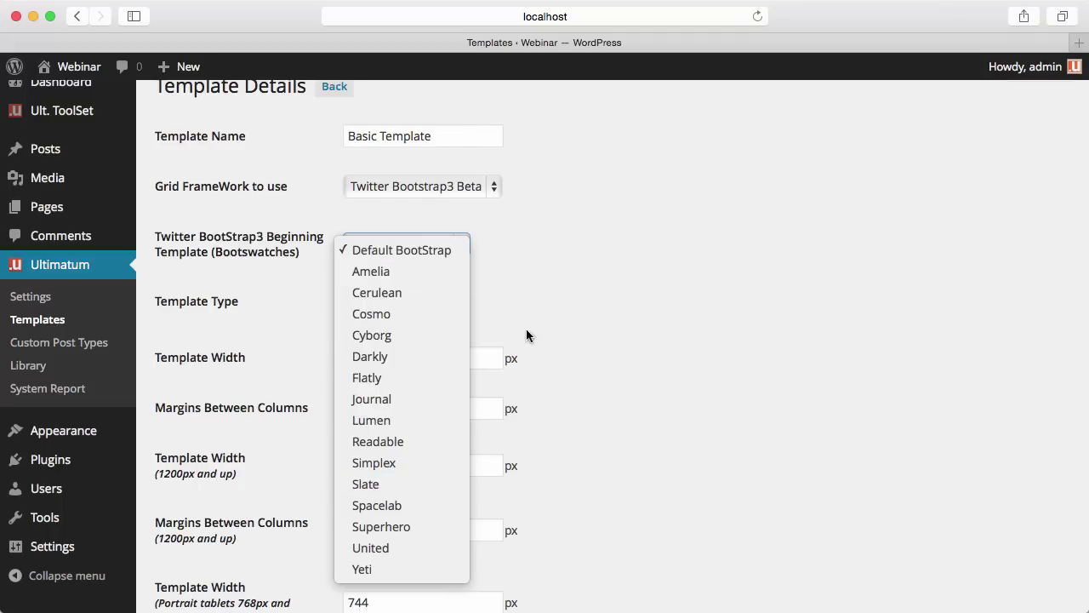
pyautogui.click(553, 291)
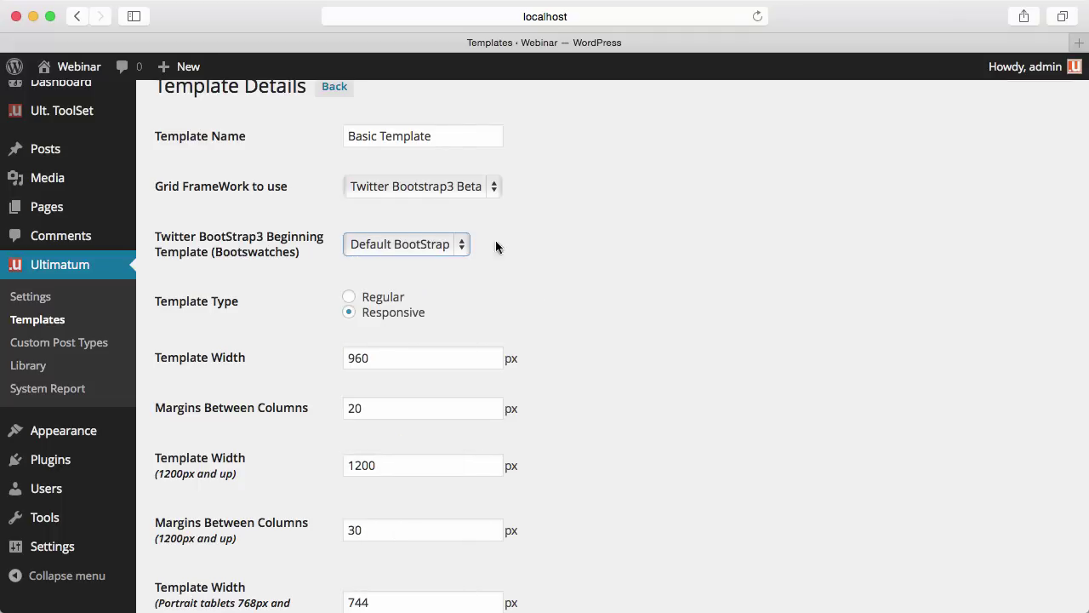
pyautogui.scroll(1, 366, 115)
pyautogui.click(343, 109)
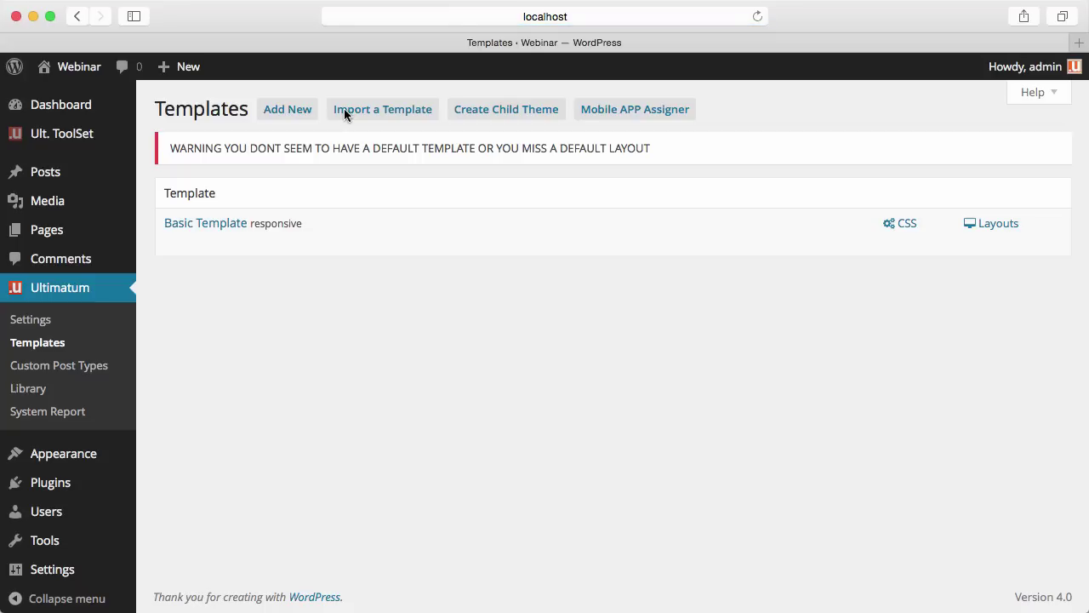
# Open the Webinar site's front end in a new tab, check how it renders and return to the templates list
pyautogui.moveTo(72, 68)
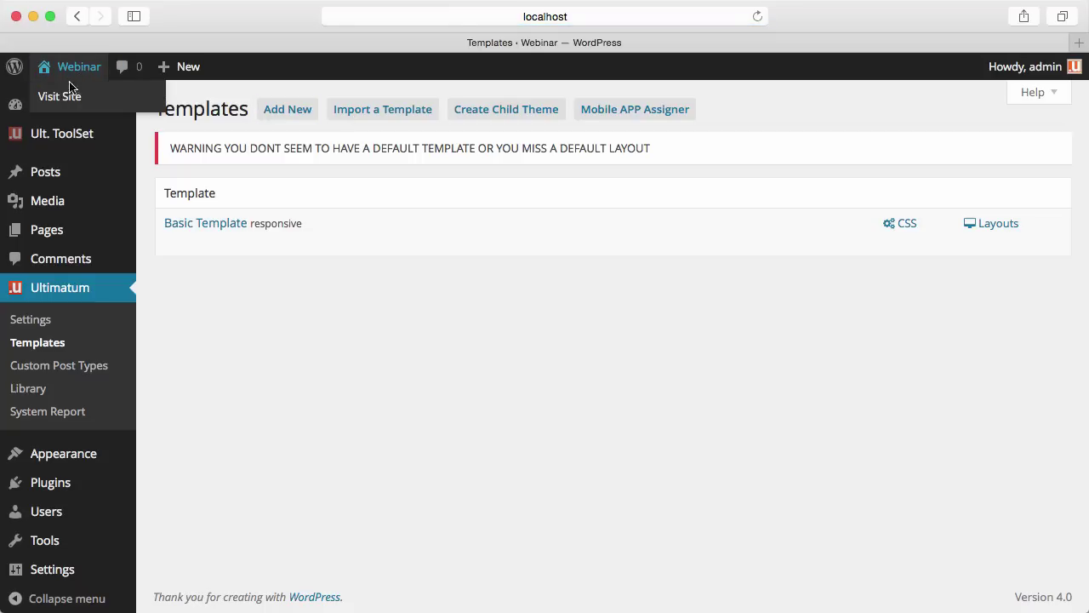
pyautogui.rightClick(68, 99)
pyautogui.click(160, 100)
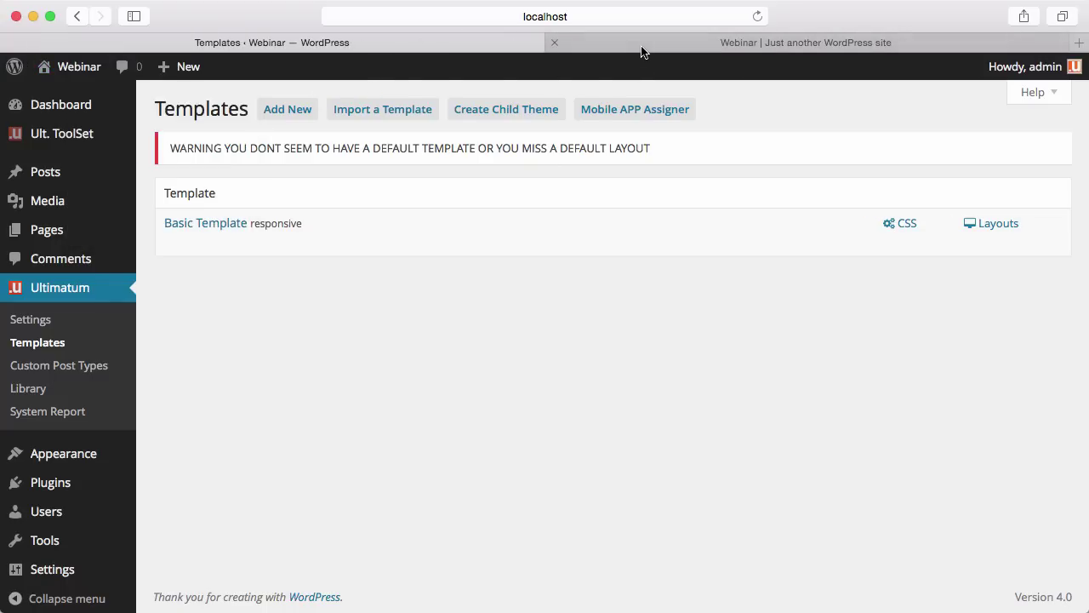
pyautogui.click(642, 49)
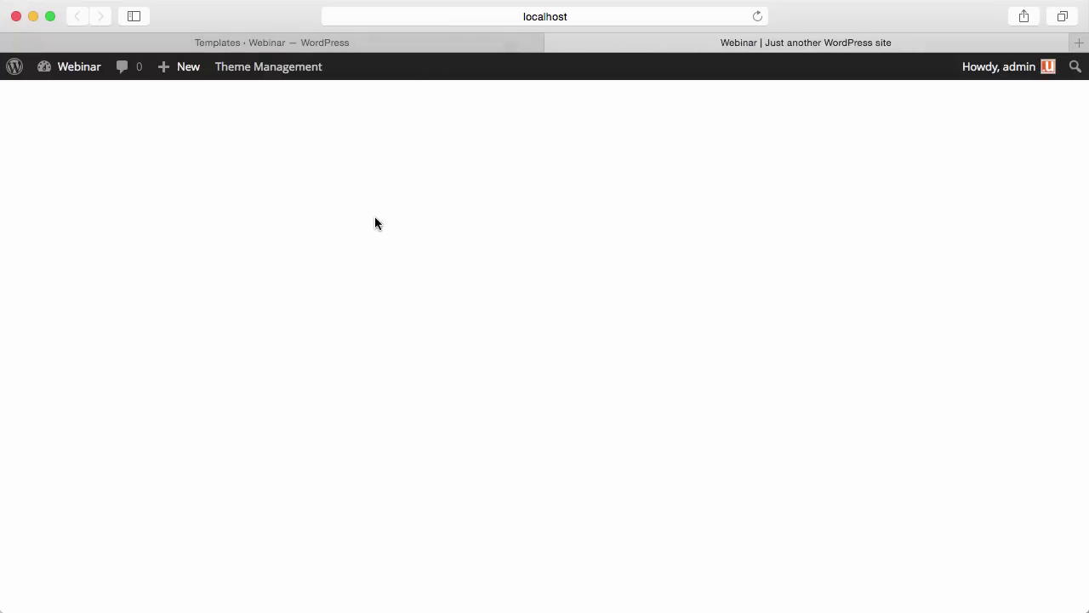
pyautogui.click(372, 42)
# Set the Basic Template as the default template and regenerate its CSS
pyautogui.moveTo(262, 230)
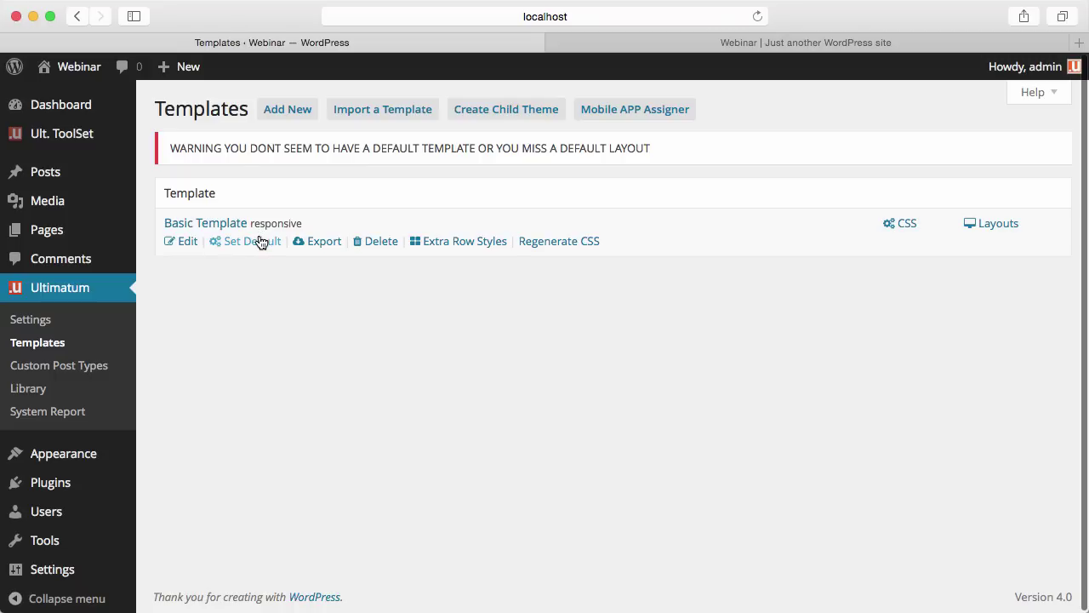
pyautogui.click(260, 242)
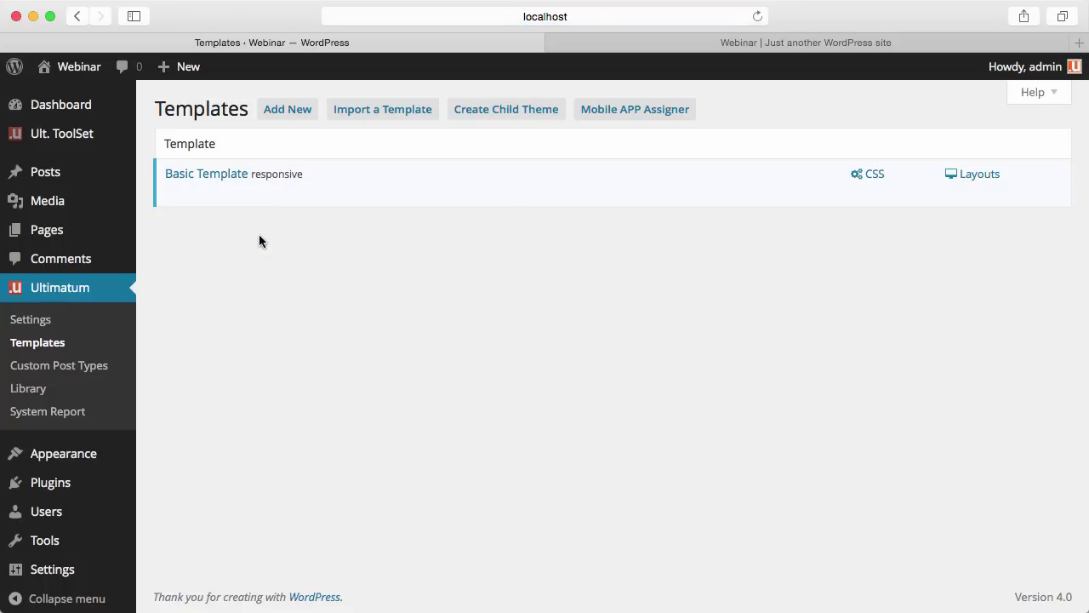
pyautogui.click(588, 46)
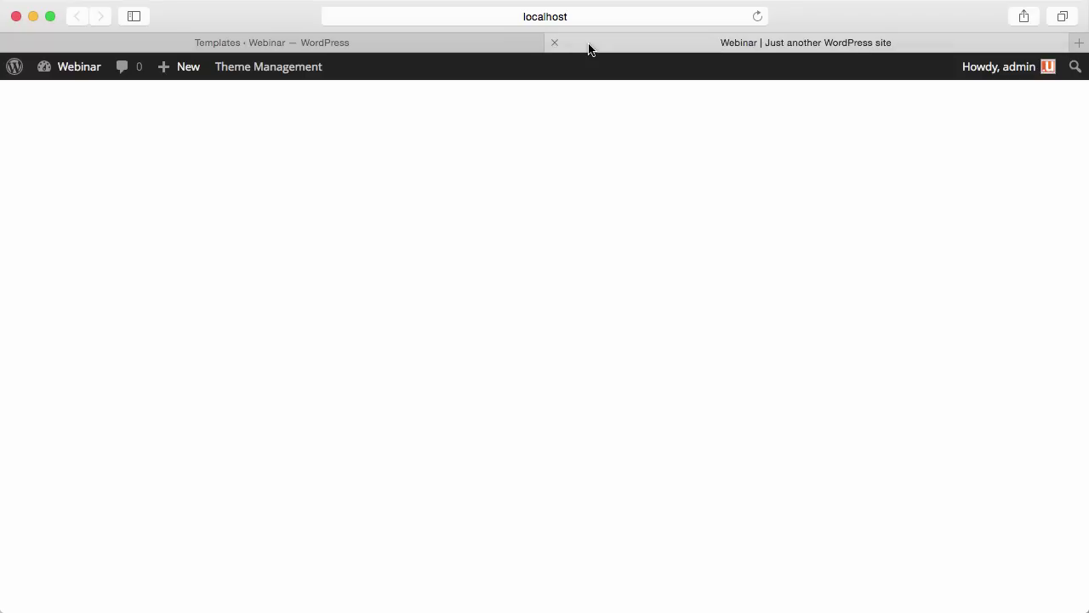
pyautogui.click(412, 43)
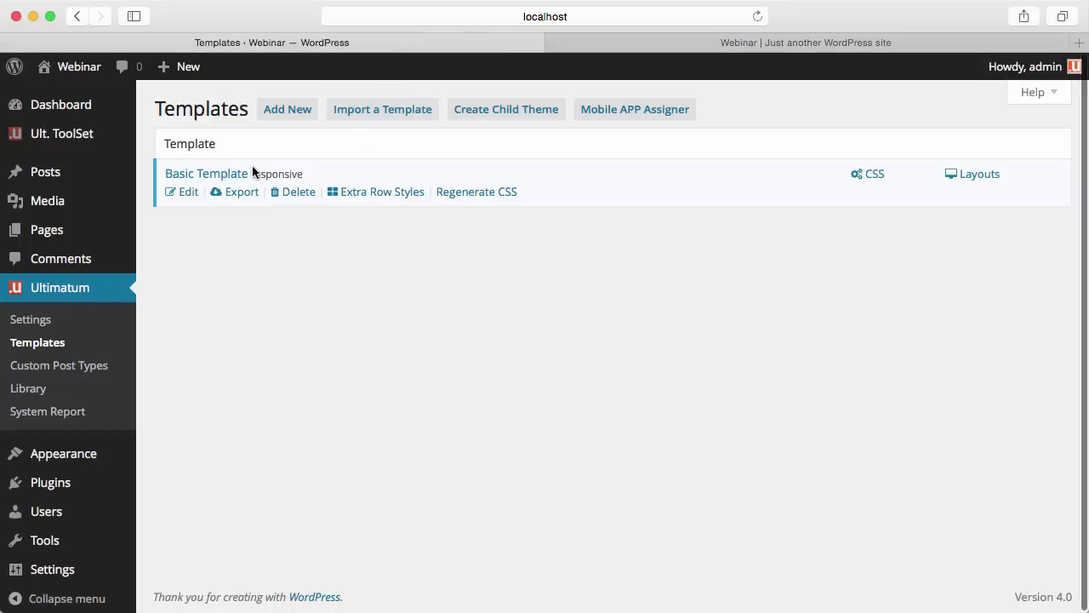
pyautogui.click(460, 190)
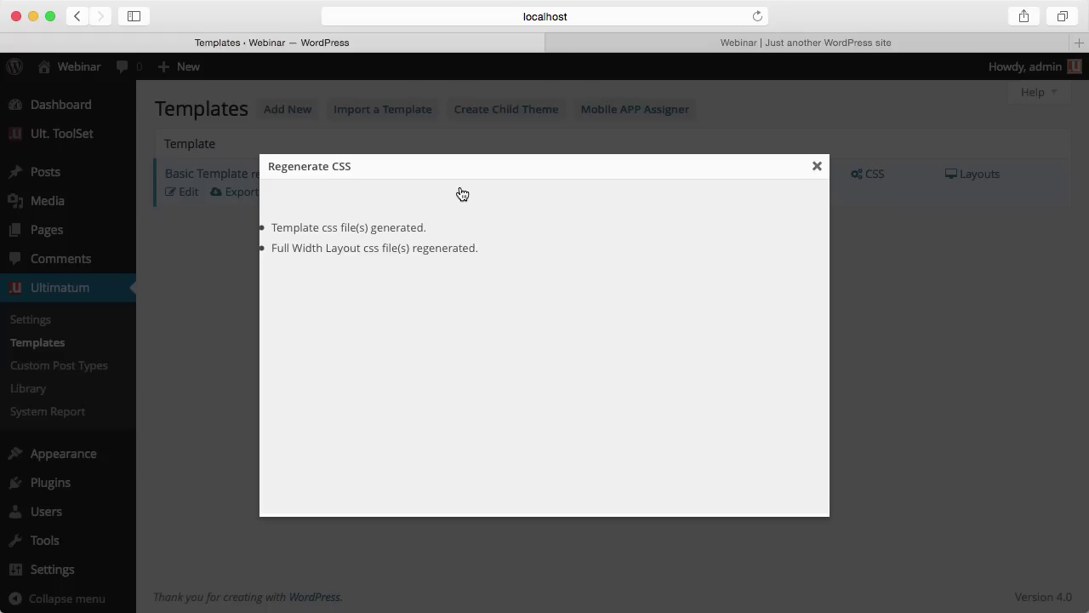
pyautogui.click(817, 166)
# Review the posts listed on the site's front end and return to the templates list
pyautogui.click(795, 42)
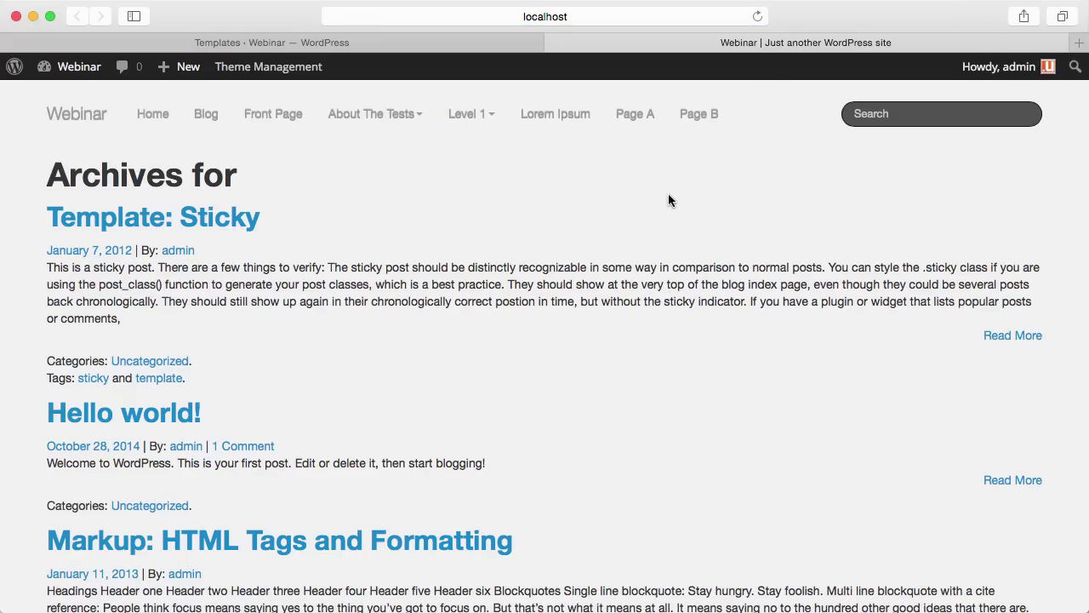
pyautogui.scroll(-10, 670, 200)
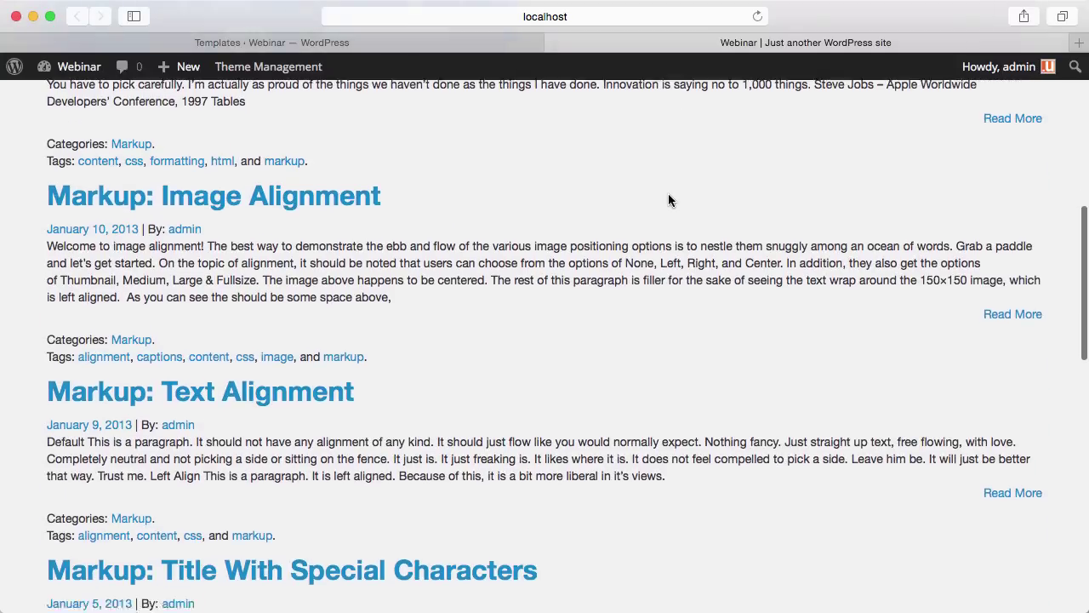
pyautogui.scroll(-5, 668, 200)
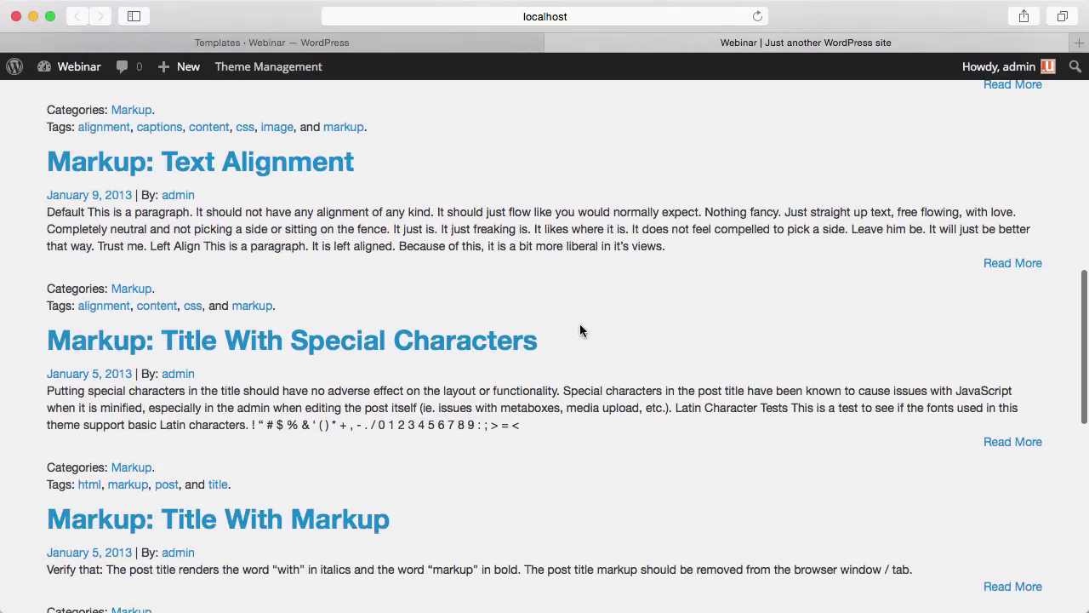
pyautogui.scroll(-5, 579, 331)
pyautogui.scroll(-5, 582, 330)
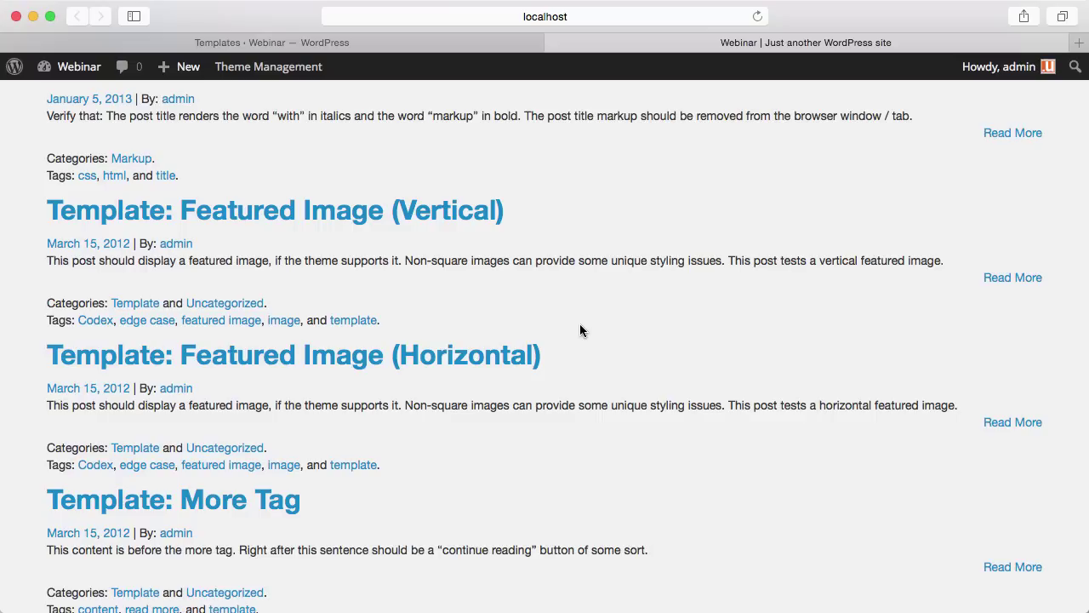
pyautogui.click(512, 47)
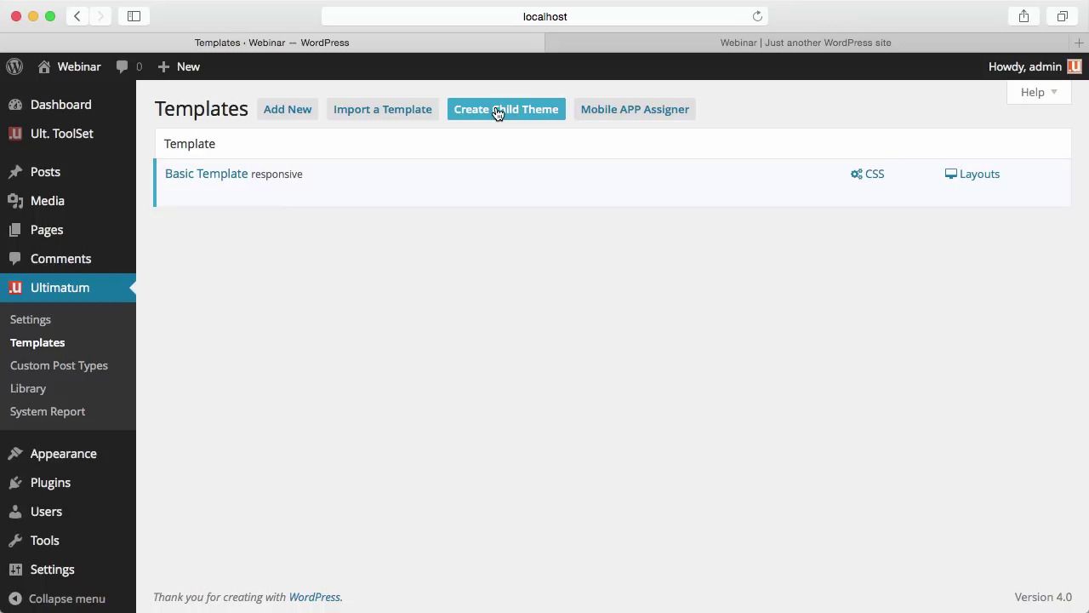
# Start a new child theme with the name Webinar Theme and the slug webinar_theme
pyautogui.click(497, 113)
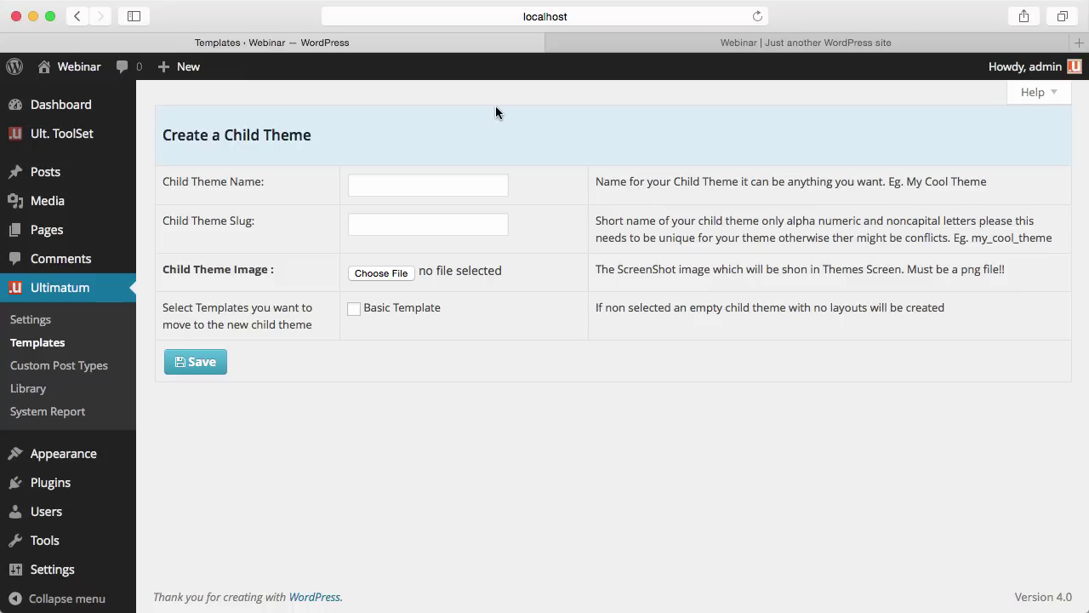
pyautogui.click(435, 181)
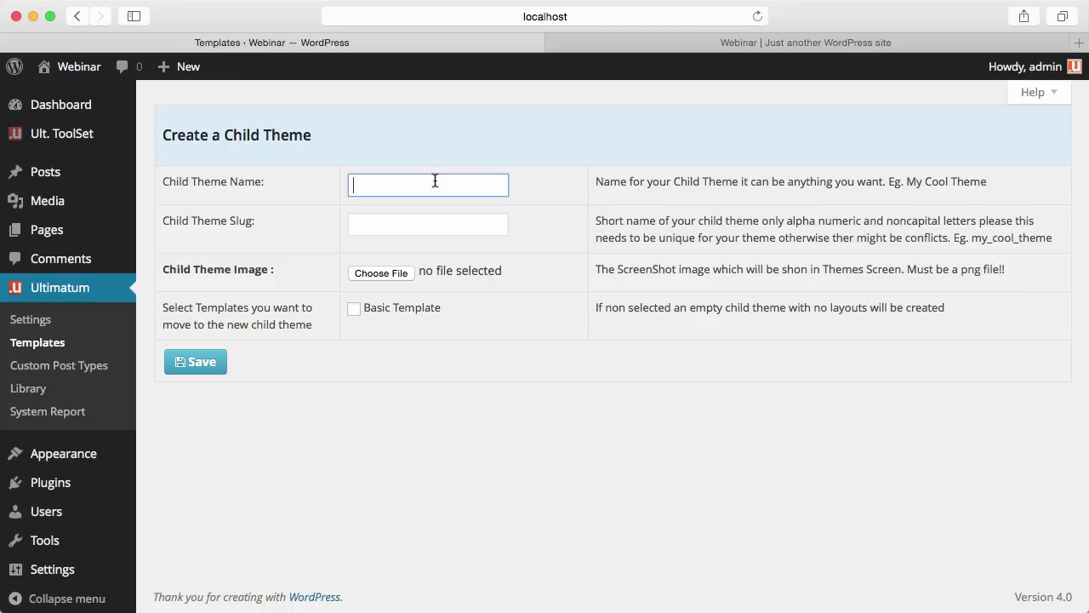
pyautogui.write('Webianr Theme')
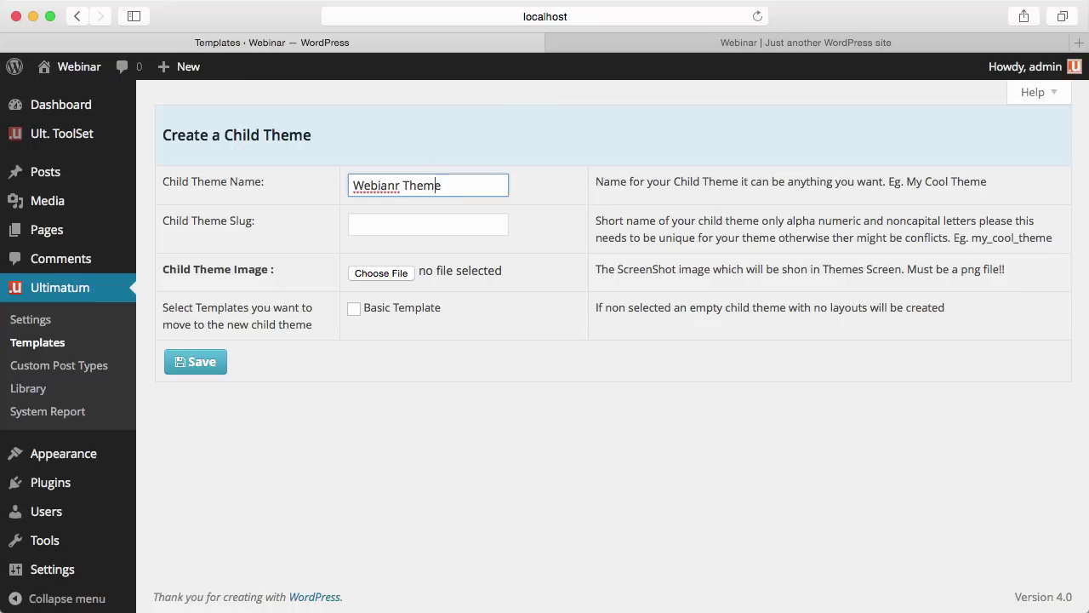
pyautogui.press('Left')
pyautogui.press('Left')
pyautogui.press('Delete')
pyautogui.press('Right')
pyautogui.write('a')
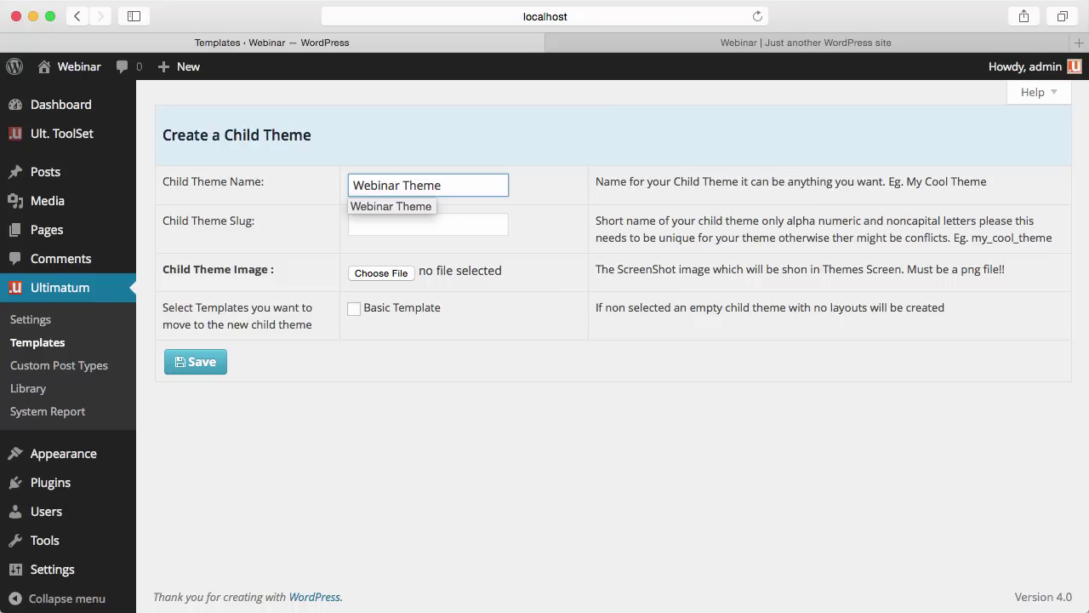
pyautogui.click(428, 224)
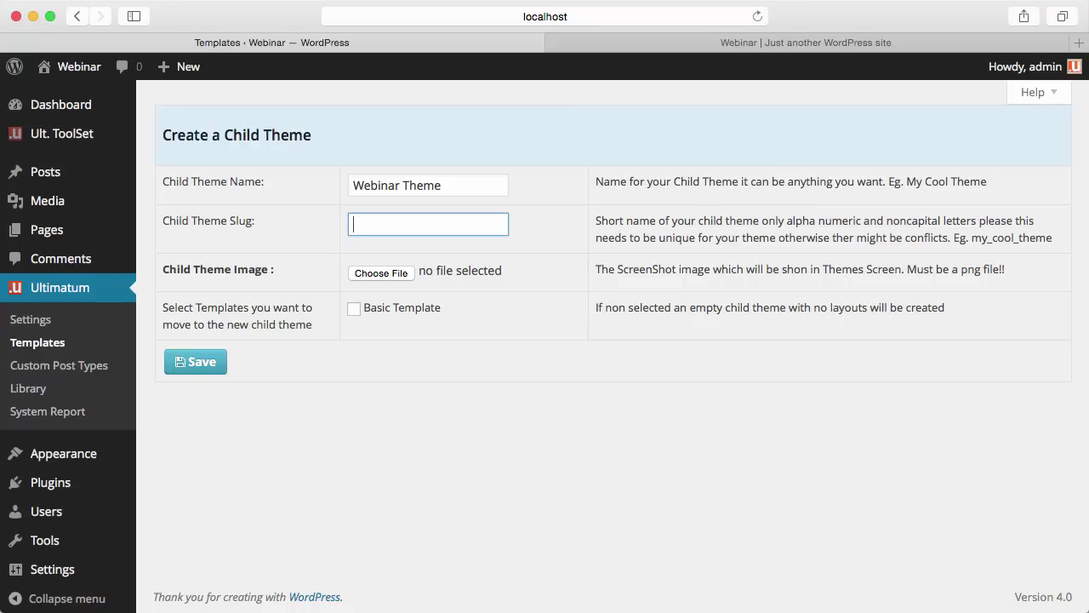
pyautogui.write('web')
pyautogui.press('Right')
# View the installed themes on the Themes page in a new tab and return to the child theme form
pyautogui.moveTo(80, 454)
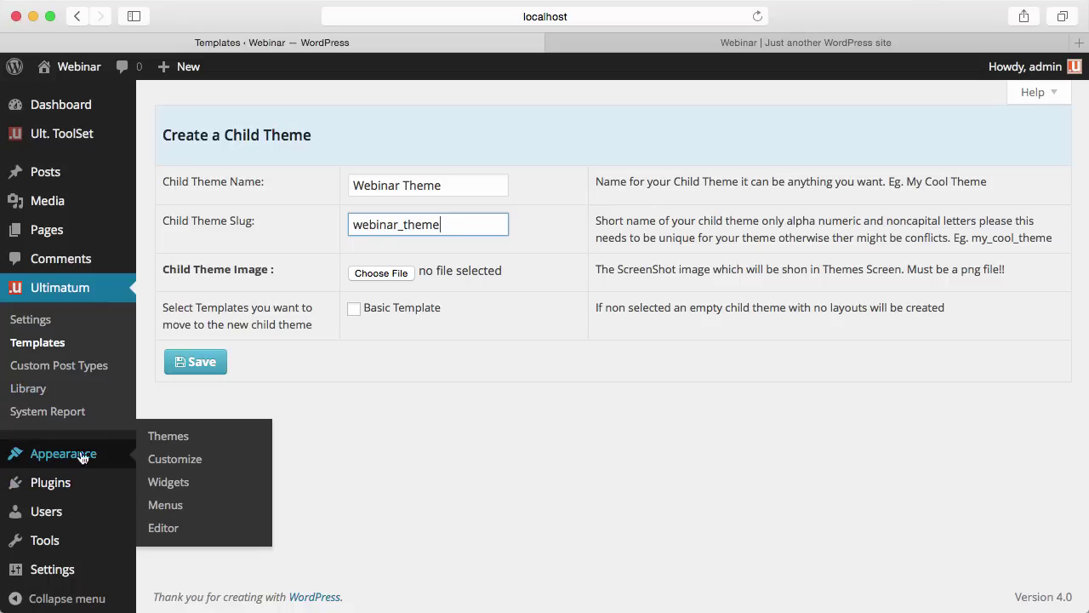
pyautogui.rightClick(157, 444)
pyautogui.click(181, 446)
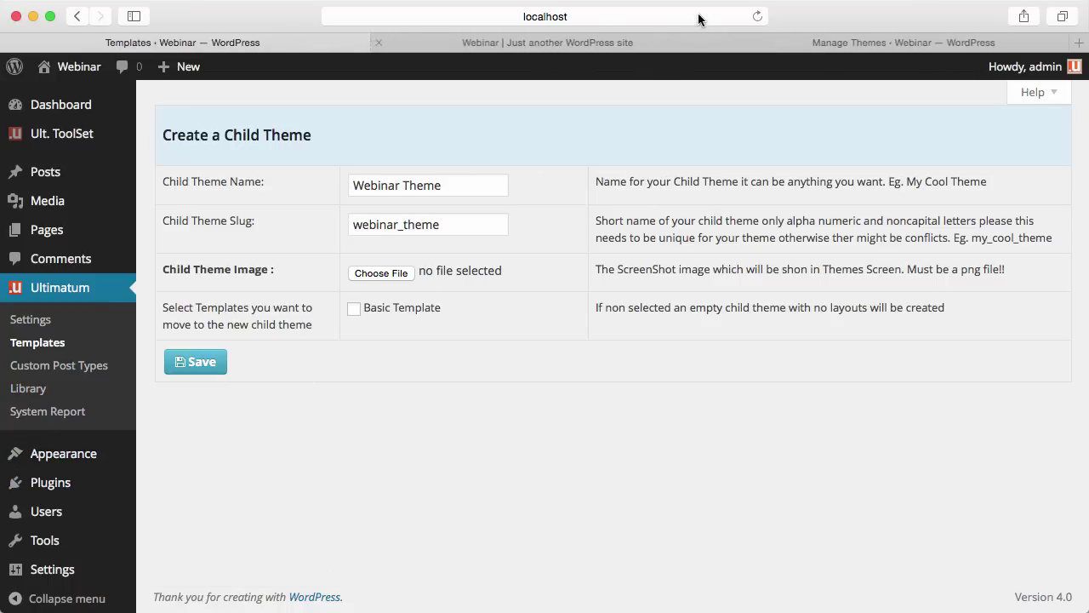
pyautogui.click(844, 42)
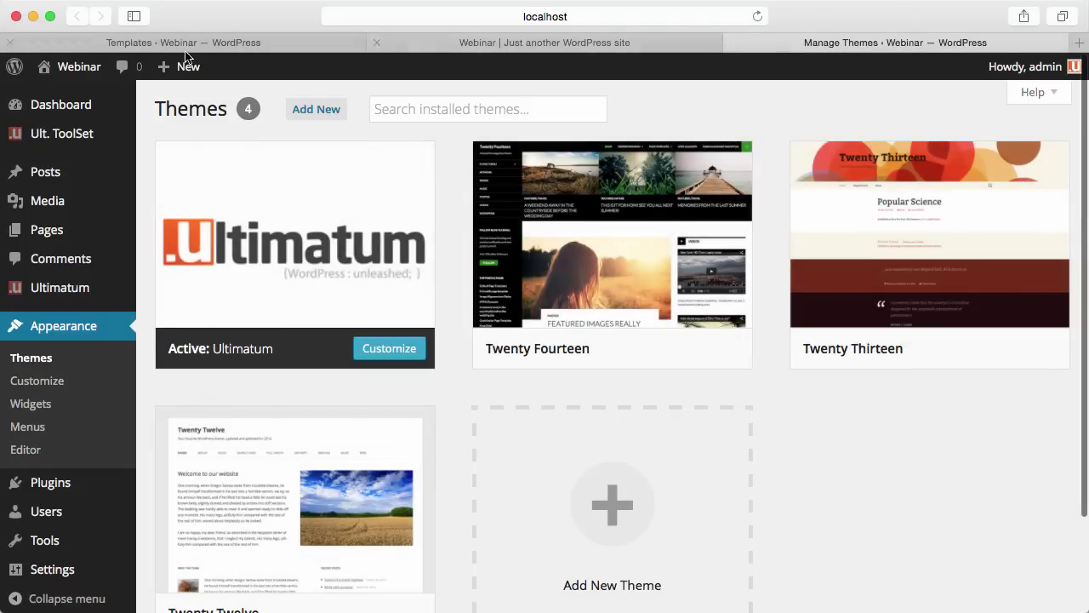
pyautogui.click(186, 46)
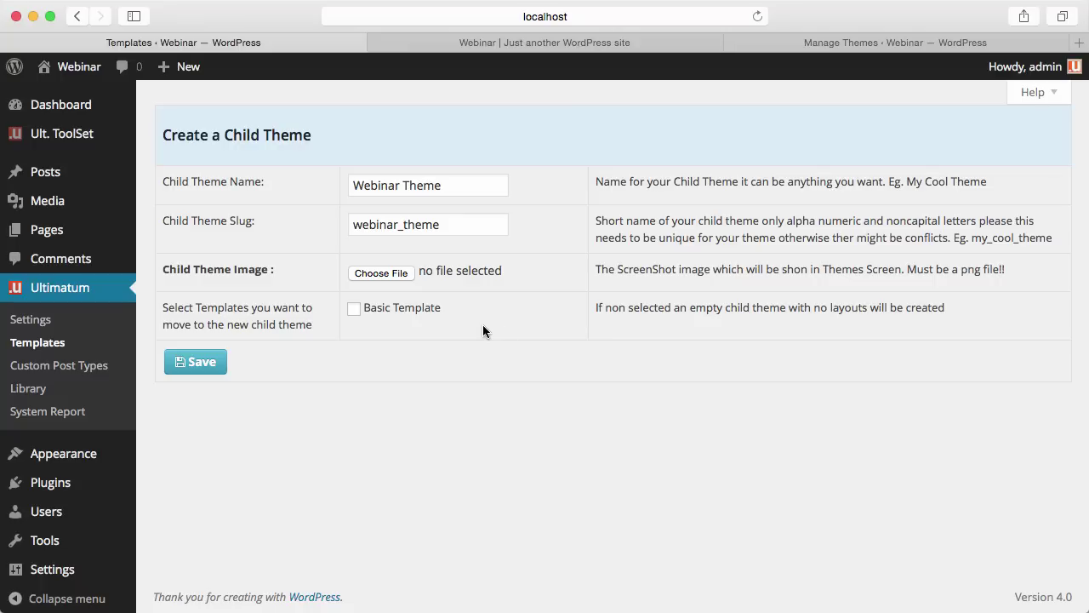
# Save the child theme without any templates and activate Webinar Theme on the Themes page
pyautogui.click(191, 368)
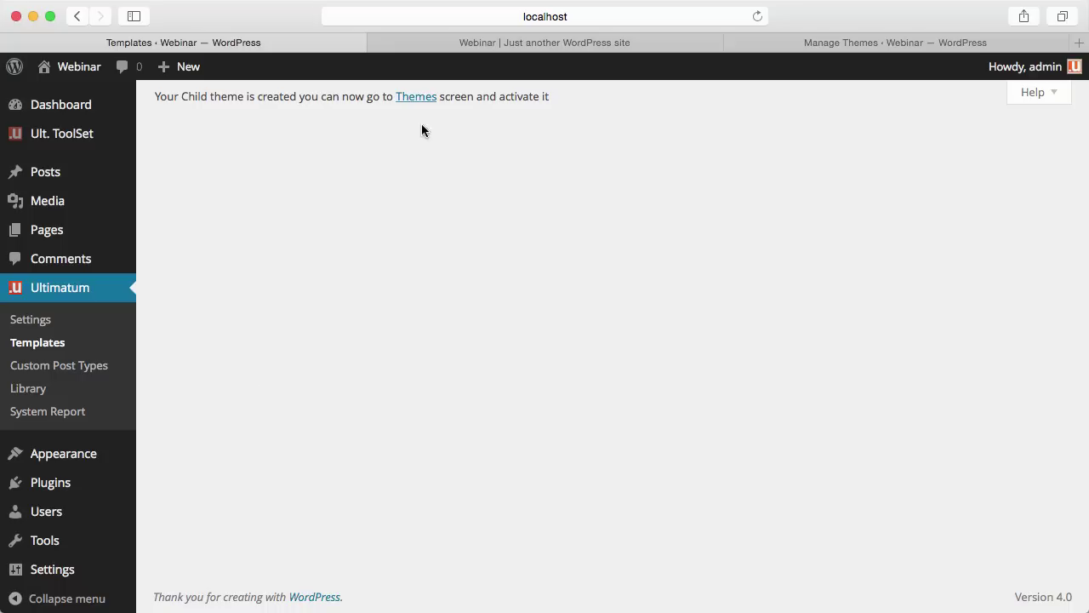
pyautogui.click(413, 97)
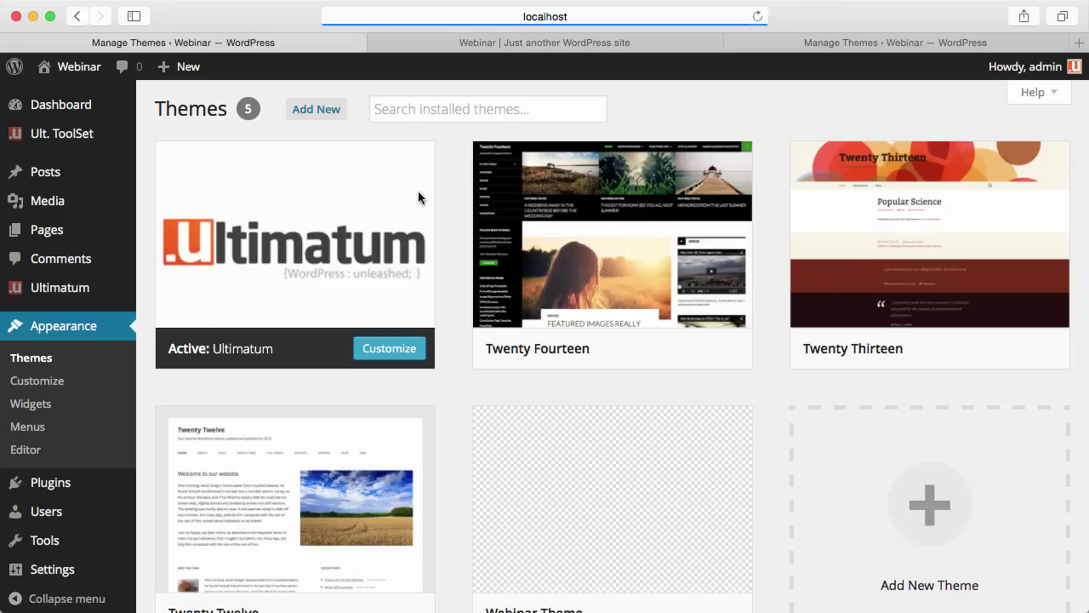
pyautogui.scroll(-3, 528, 355)
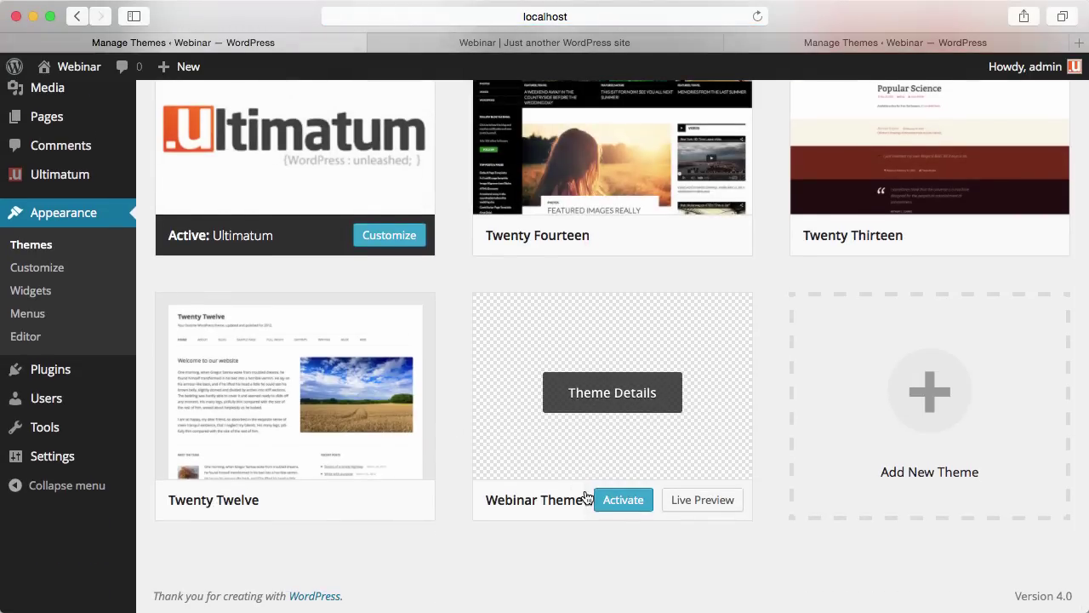
pyautogui.click(609, 502)
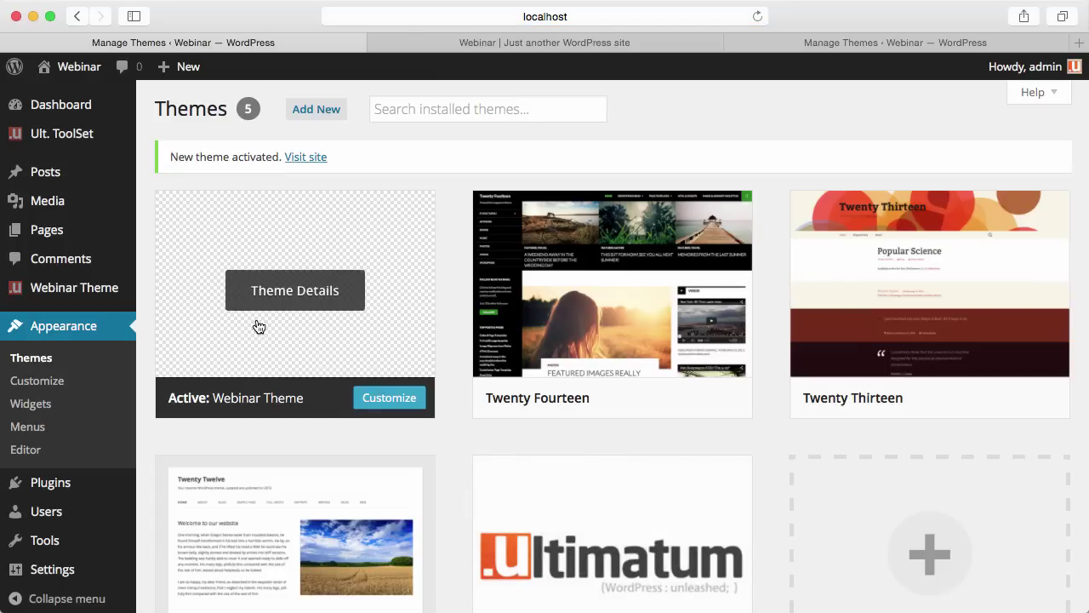
# Open the list of Google Fonts in the Webinar Theme's font library
pyautogui.moveTo(80, 295)
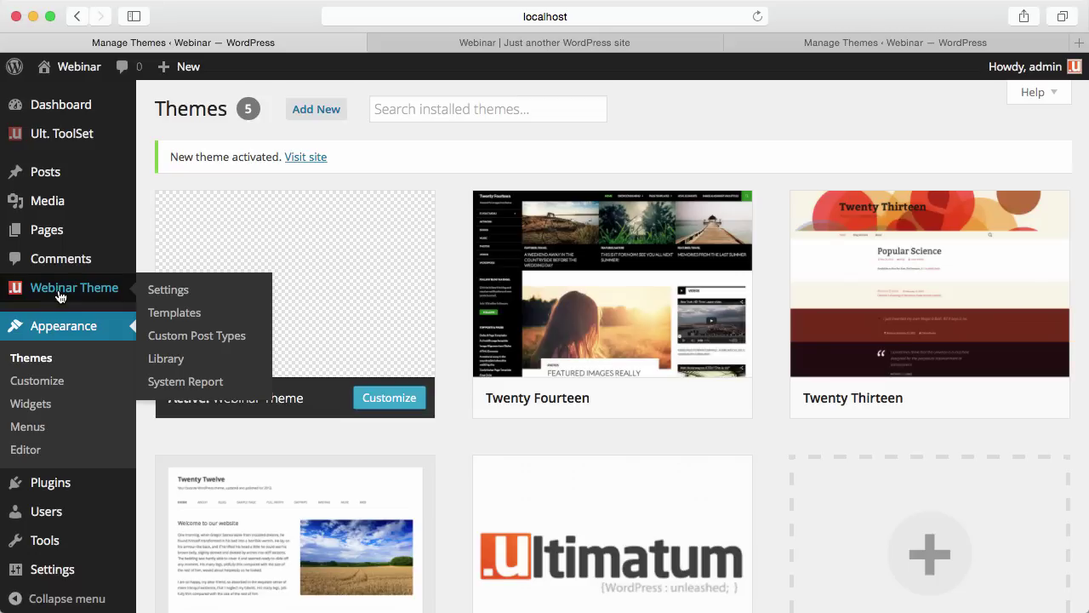
pyautogui.click(191, 356)
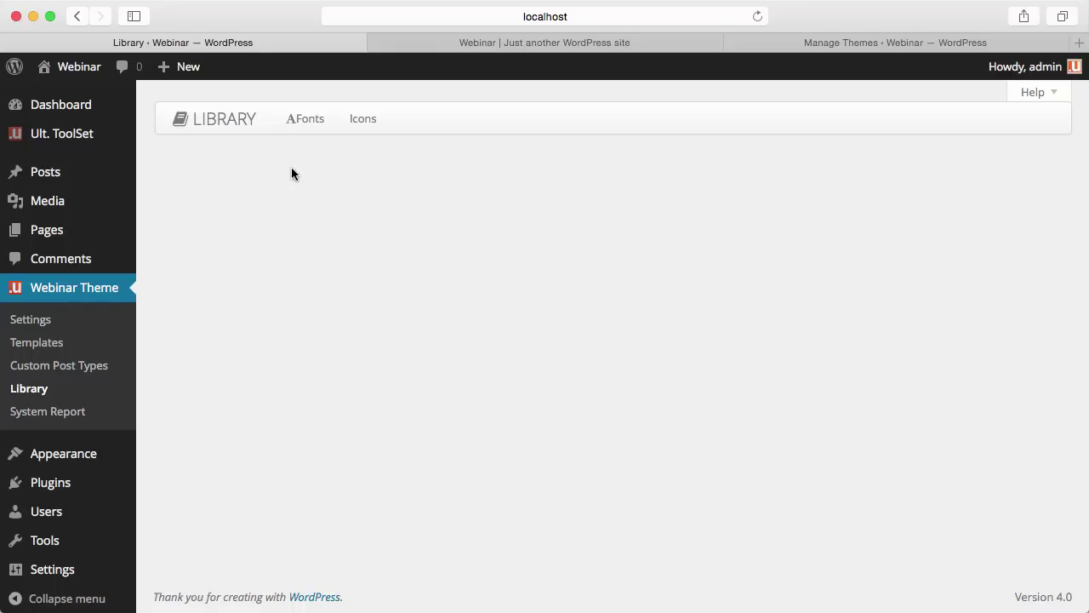
pyautogui.click(312, 125)
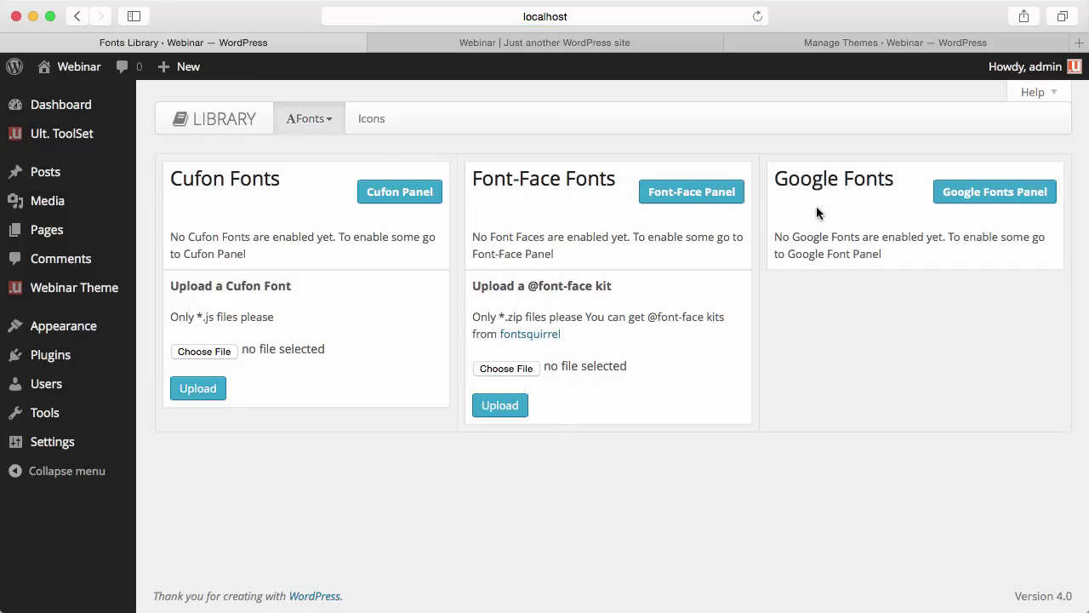
pyautogui.click(979, 197)
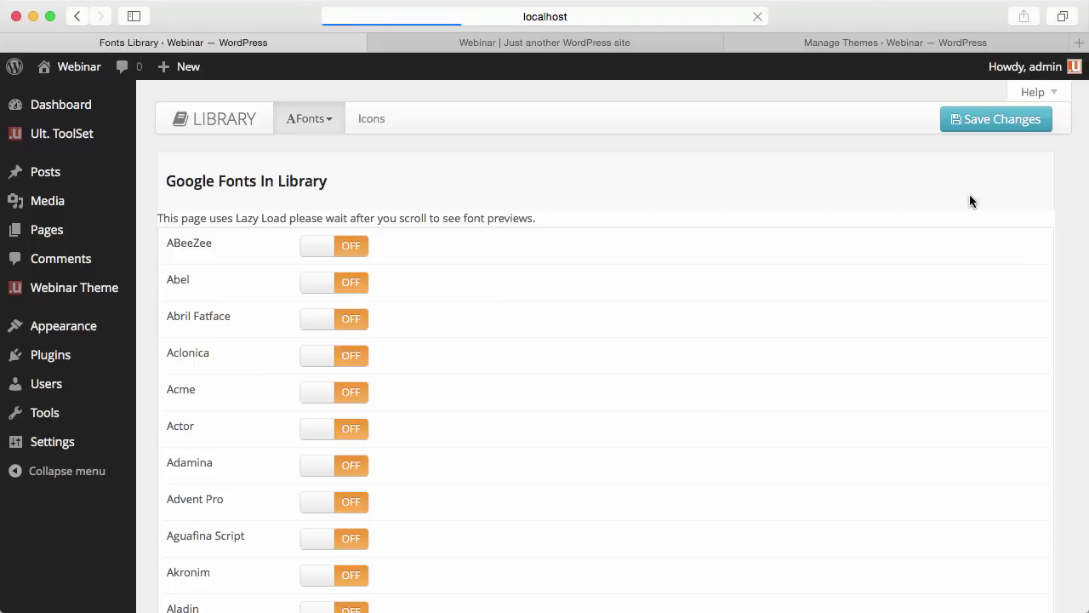
# Find and enable the Google font Roboto Condensed, save the changes and return to the font library overview
pyautogui.click(971, 126)
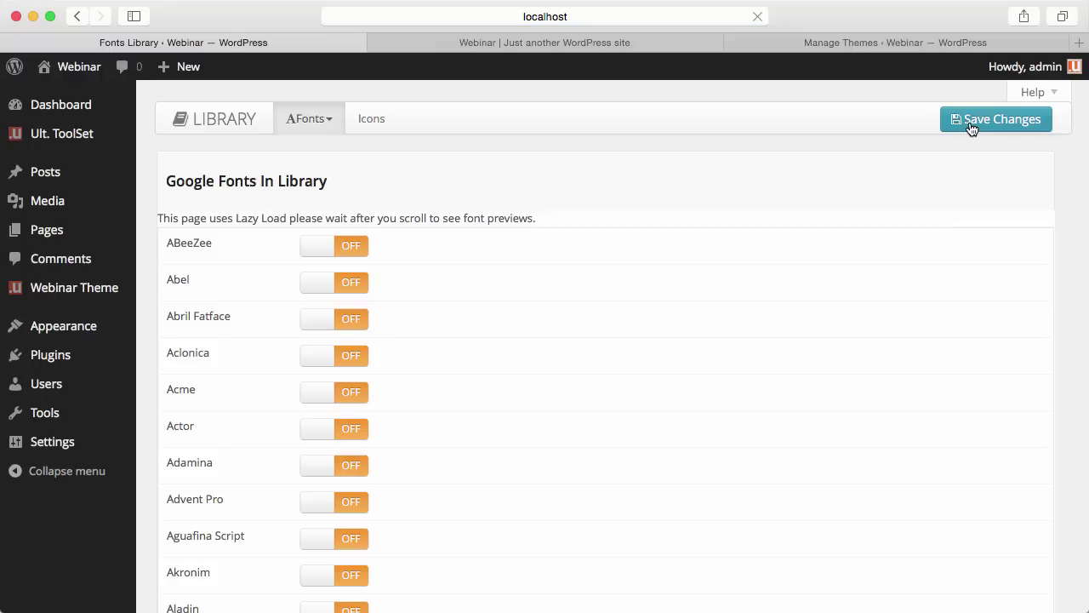
pyautogui.press('super+f')
pyautogui.write('robo')
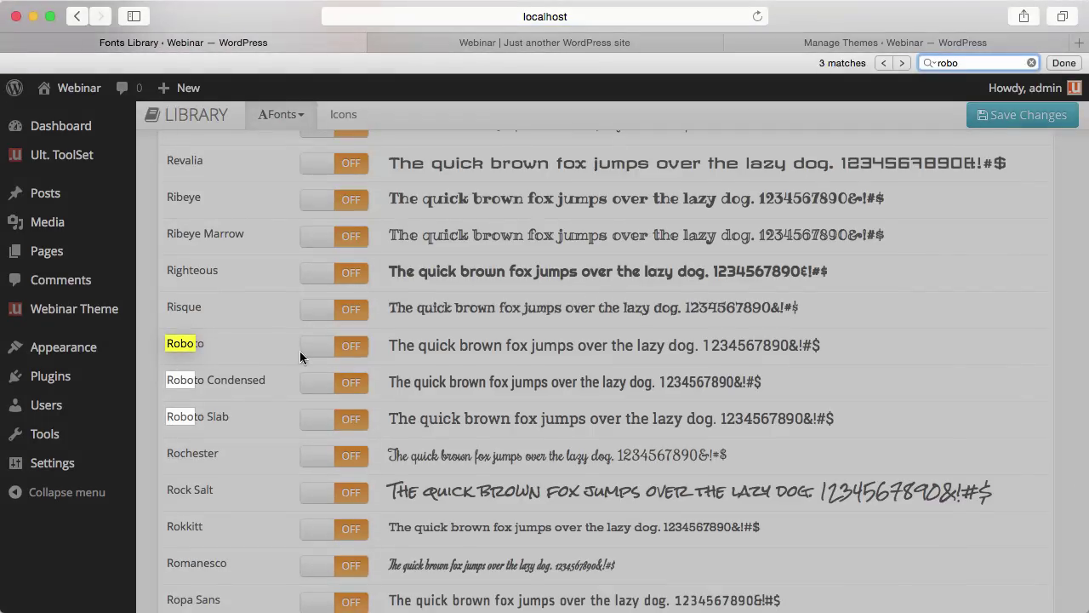
pyautogui.click(328, 383)
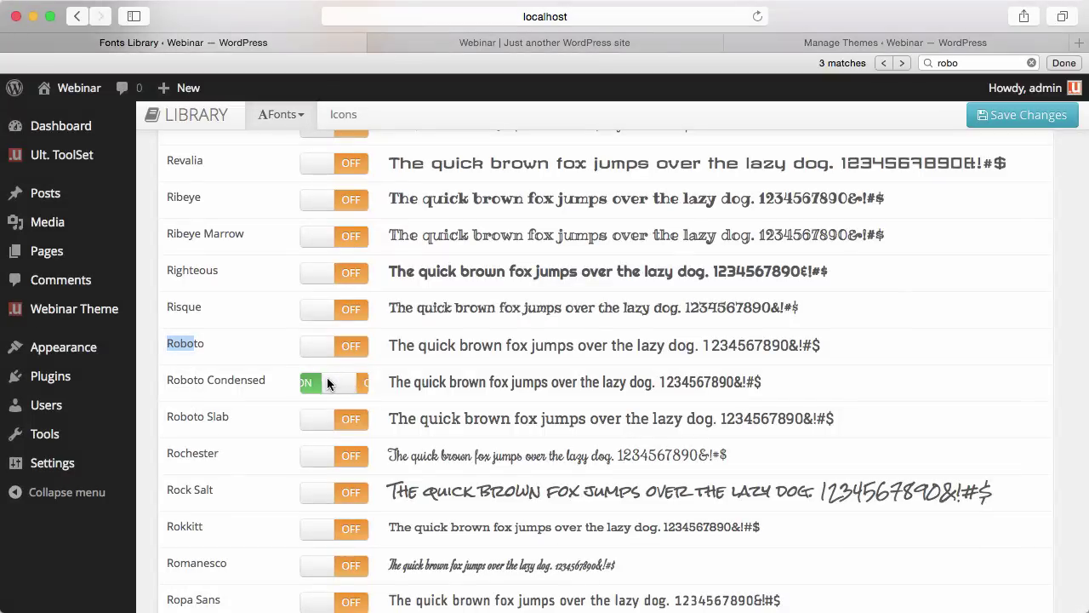
pyautogui.click(1040, 116)
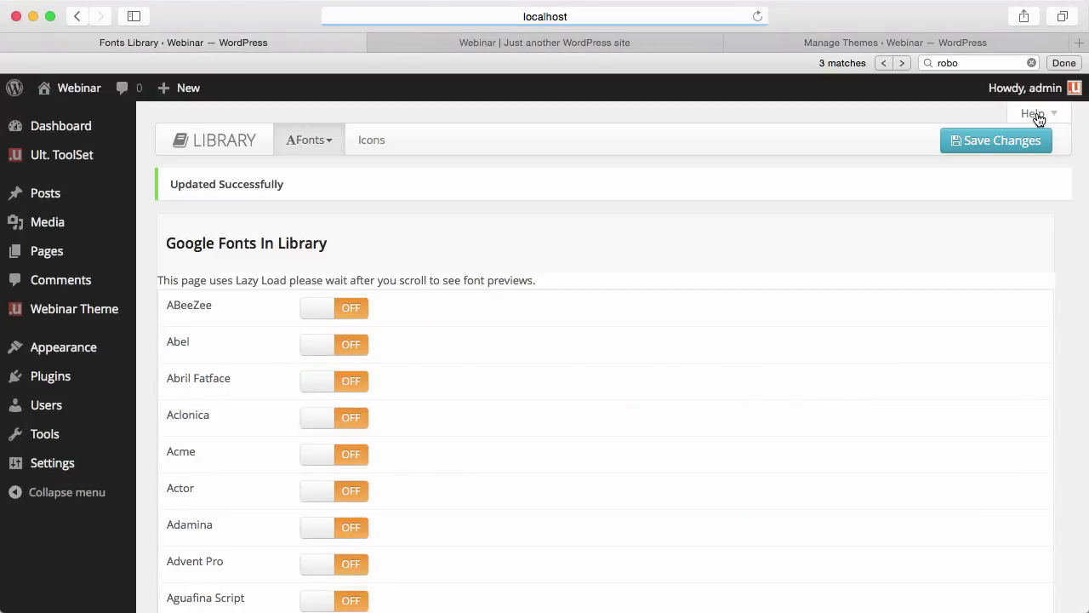
pyautogui.click(315, 141)
pyautogui.click(313, 174)
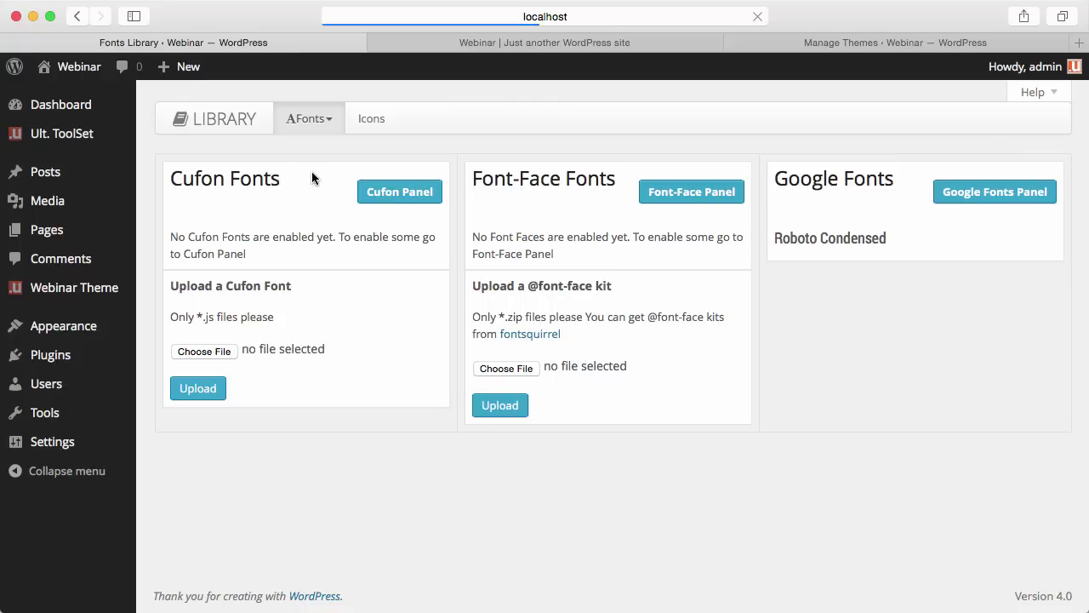
pyautogui.moveTo(774, 240); pyautogui.dragTo(894, 240)
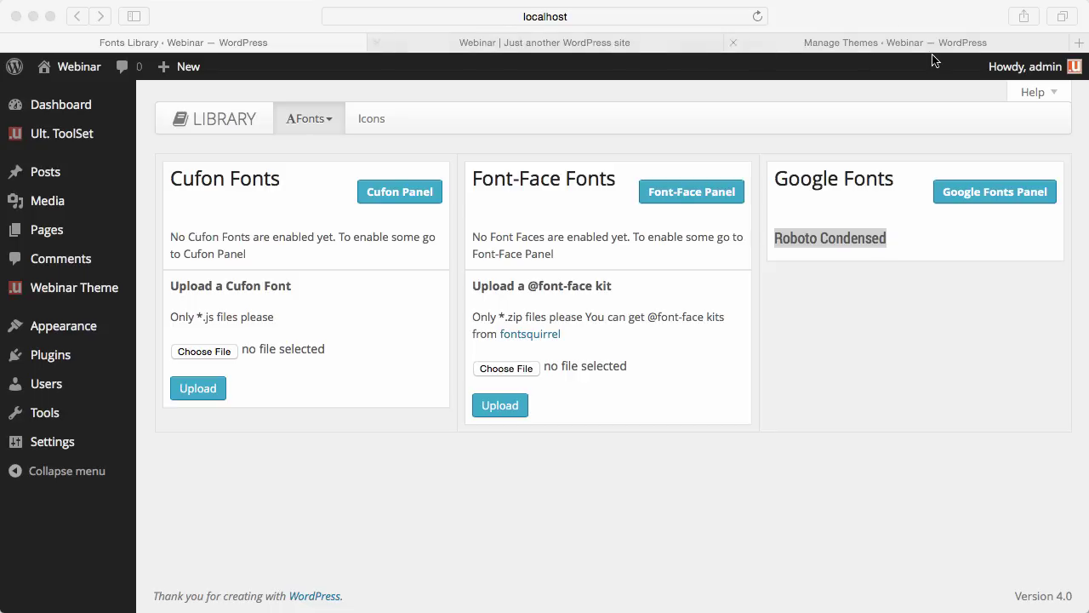
pyautogui.click(884, 46)
pyautogui.click(661, 17)
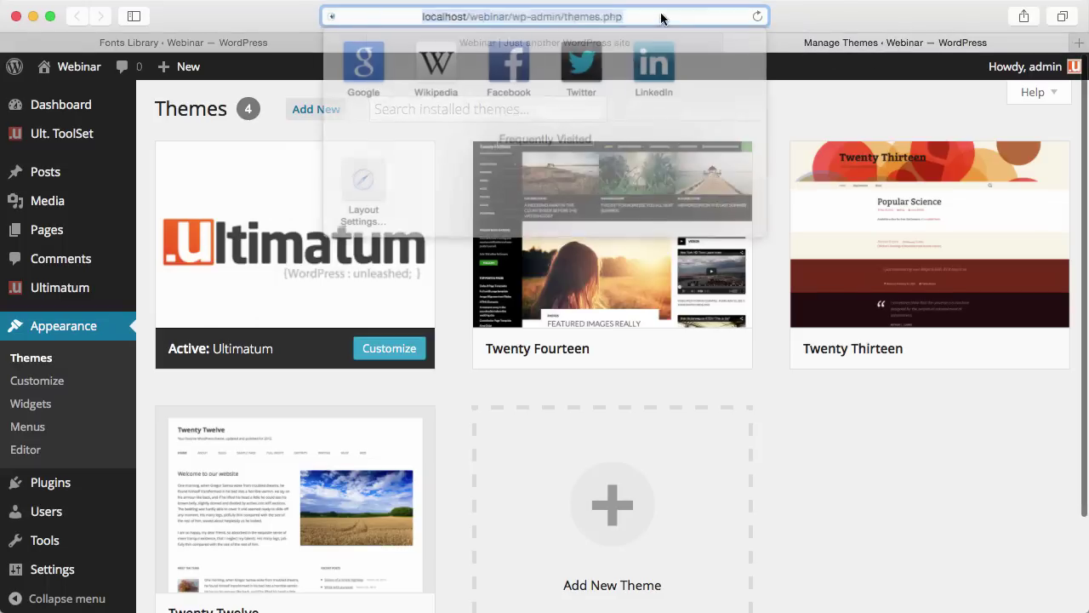
pyautogui.write('https://wp-themes.com/moesia/')
pyautogui.press('Return')
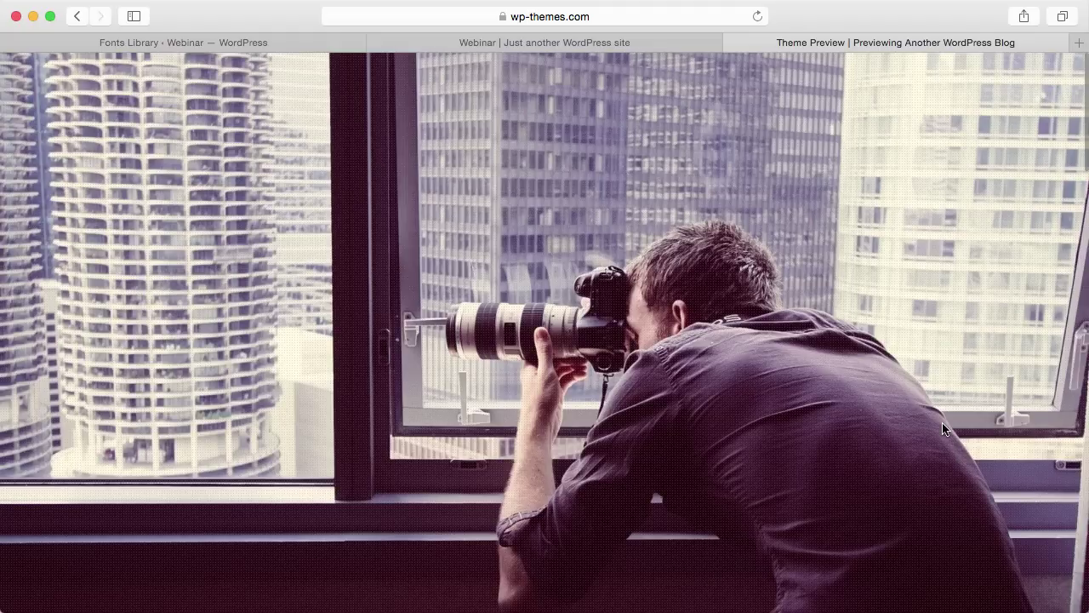
# Examine the Moesia theme preview from its header image and menu through the posts and sidebar to the footer
pyautogui.scroll(-5, 942, 428)
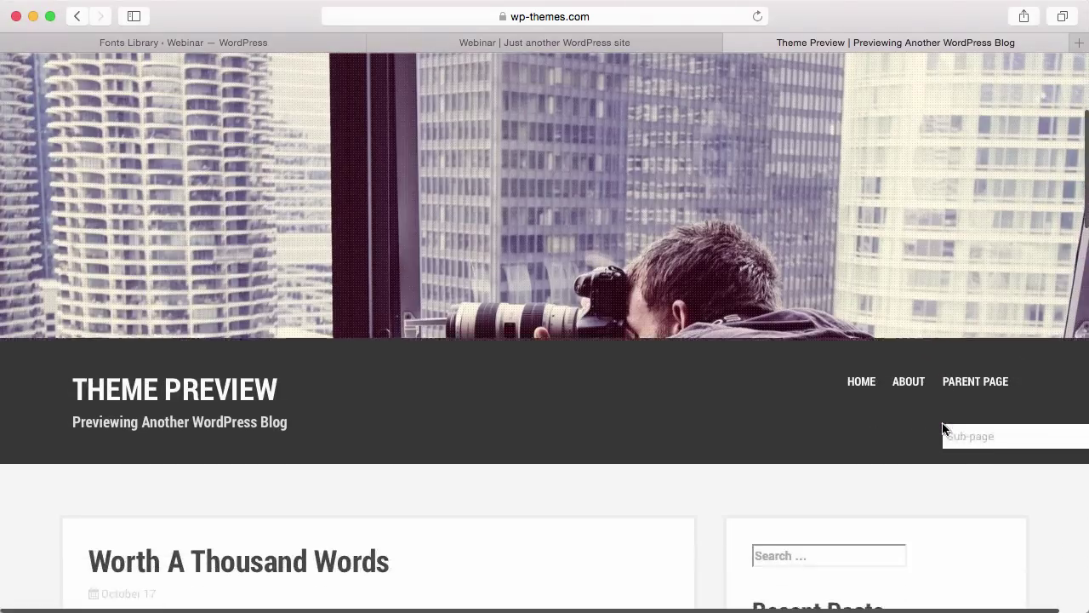
pyautogui.scroll(-2, 942, 428)
pyautogui.scroll(1, 403, 380)
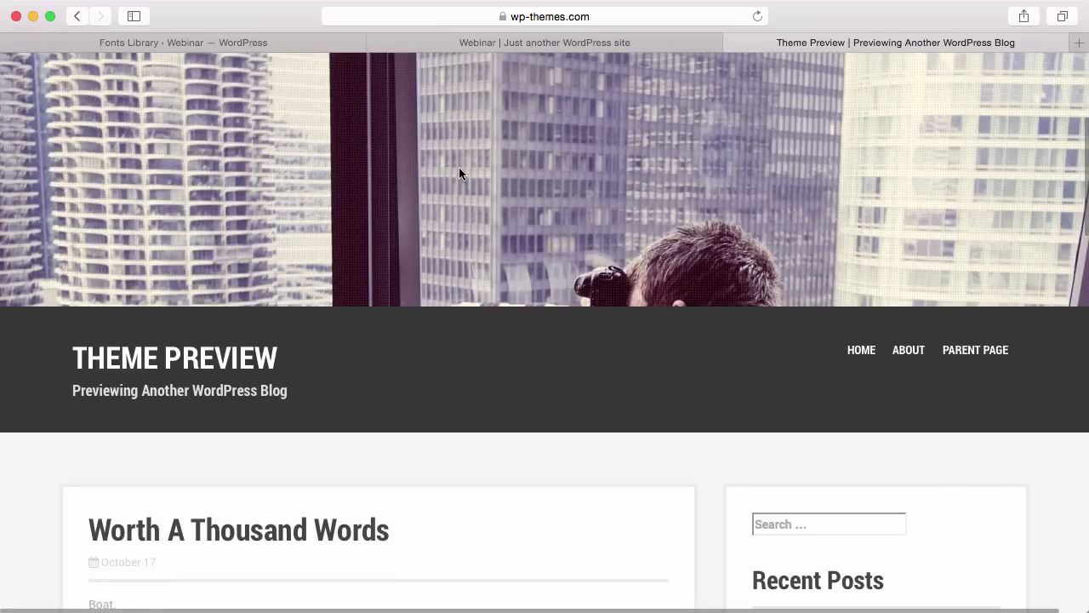
pyautogui.scroll(-3, 458, 167)
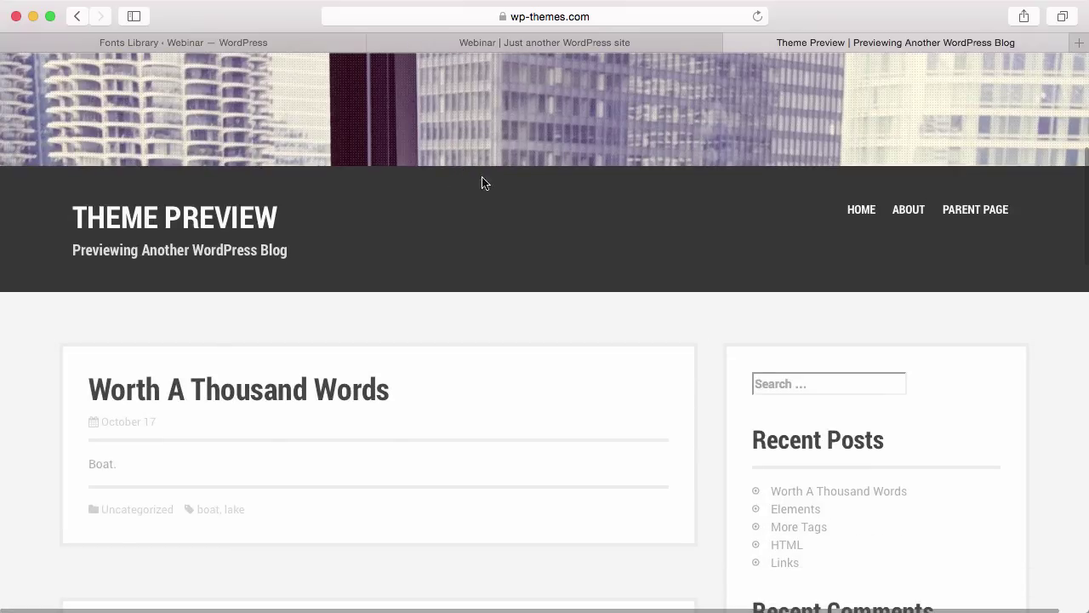
pyautogui.scroll(-2, 481, 195)
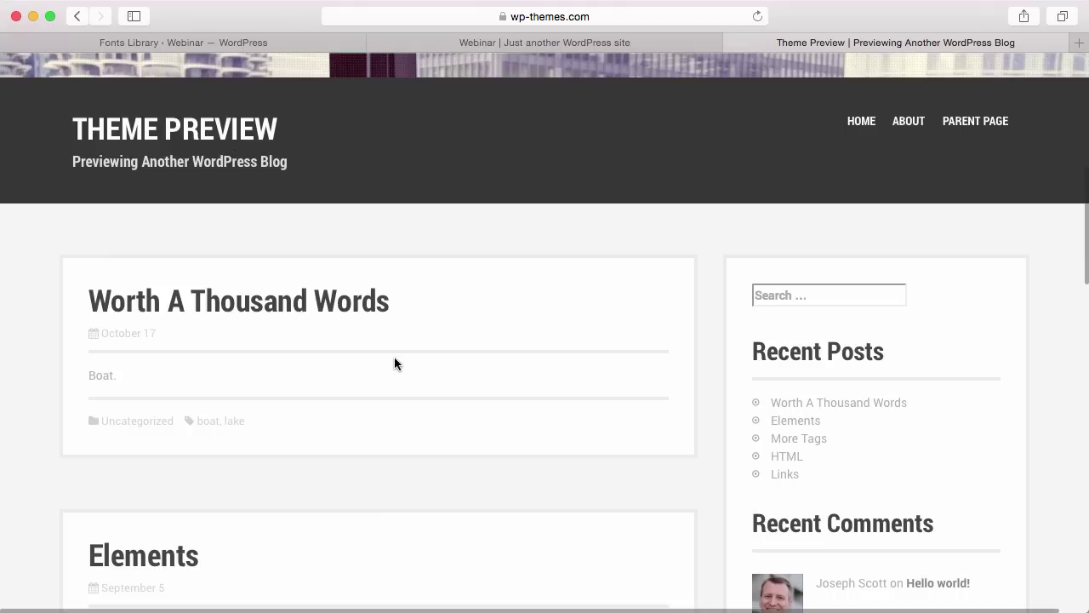
pyautogui.scroll(-5, 395, 363)
pyautogui.scroll(3, 409, 319)
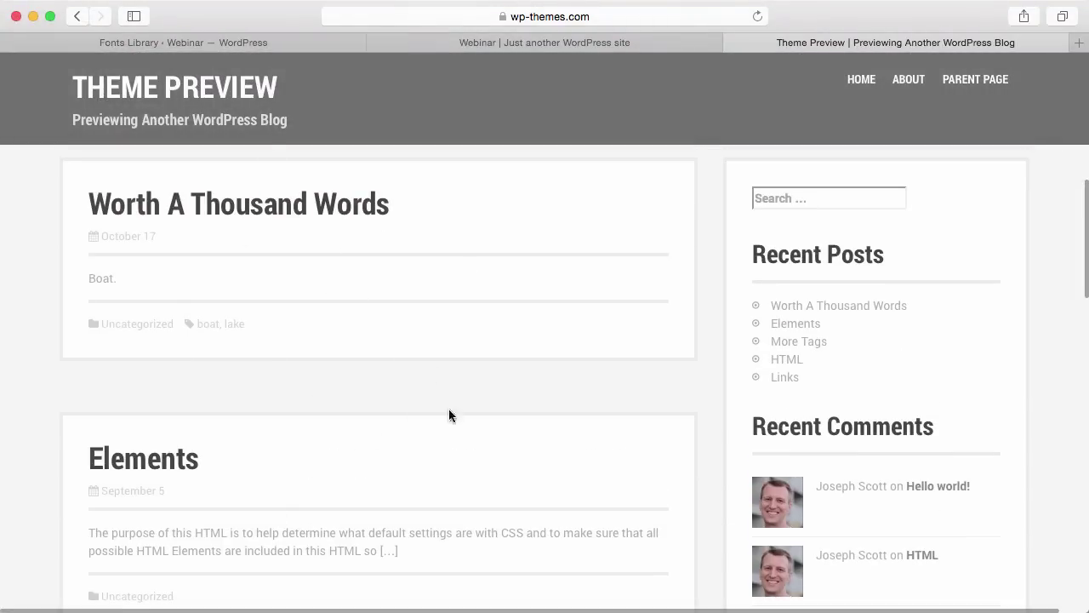
pyautogui.scroll(-10, 841, 499)
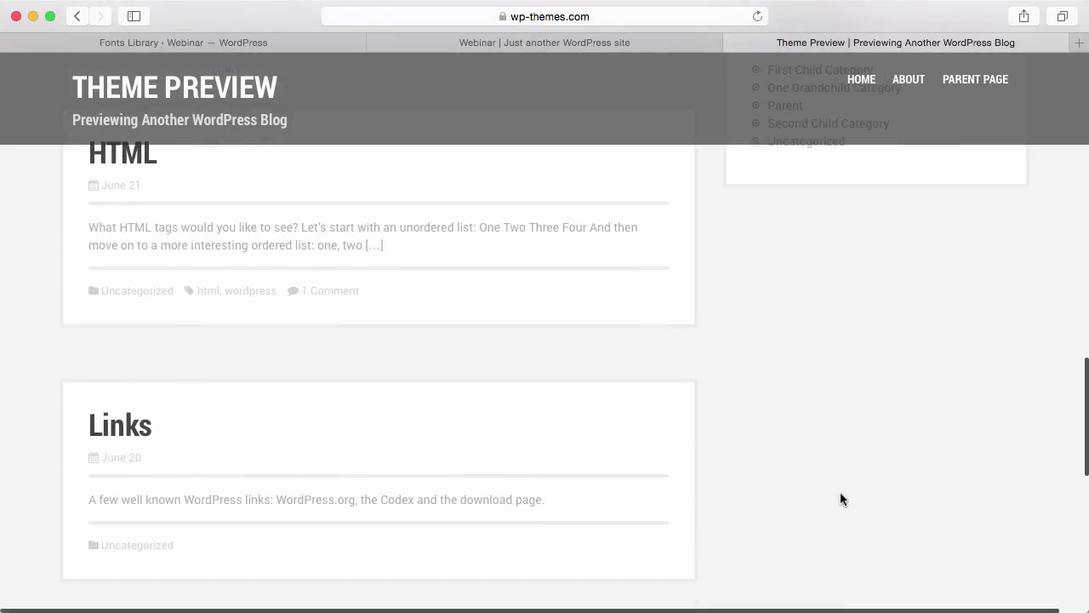
pyautogui.scroll(-7, 841, 498)
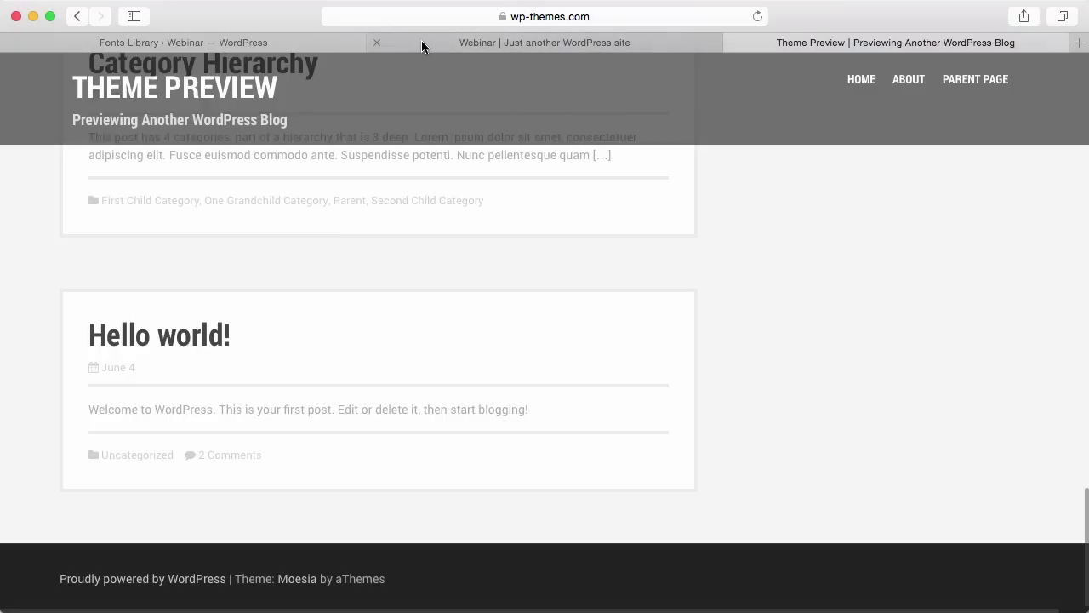
# Start a new Webinar Theme template using the Twitter Bootstrap3 Beta grid framework and the Responsive template type
pyautogui.click(284, 44)
pyautogui.moveTo(106, 288)
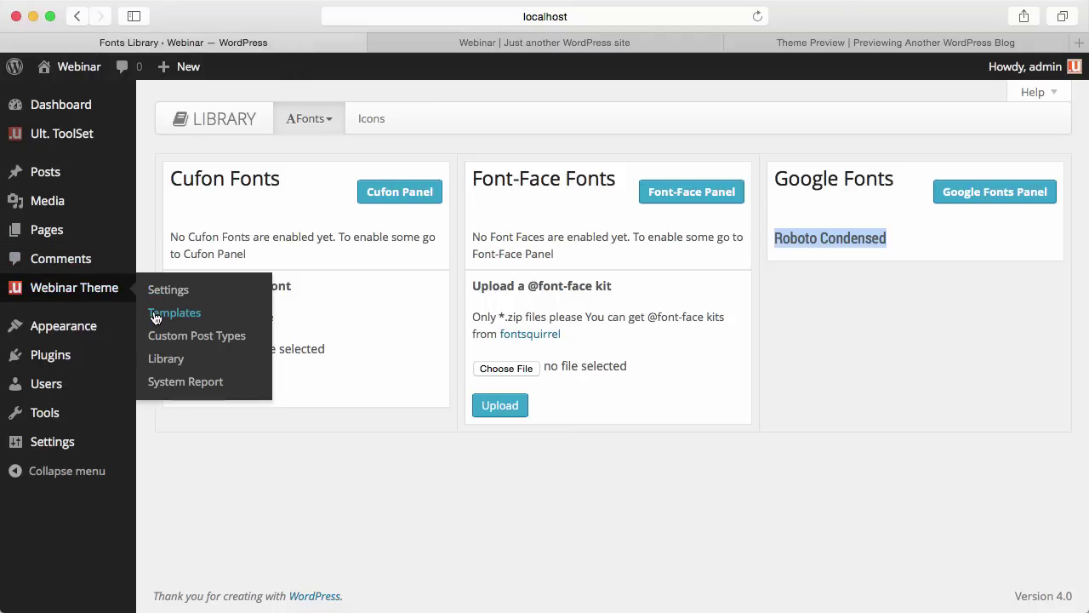
pyautogui.click(152, 314)
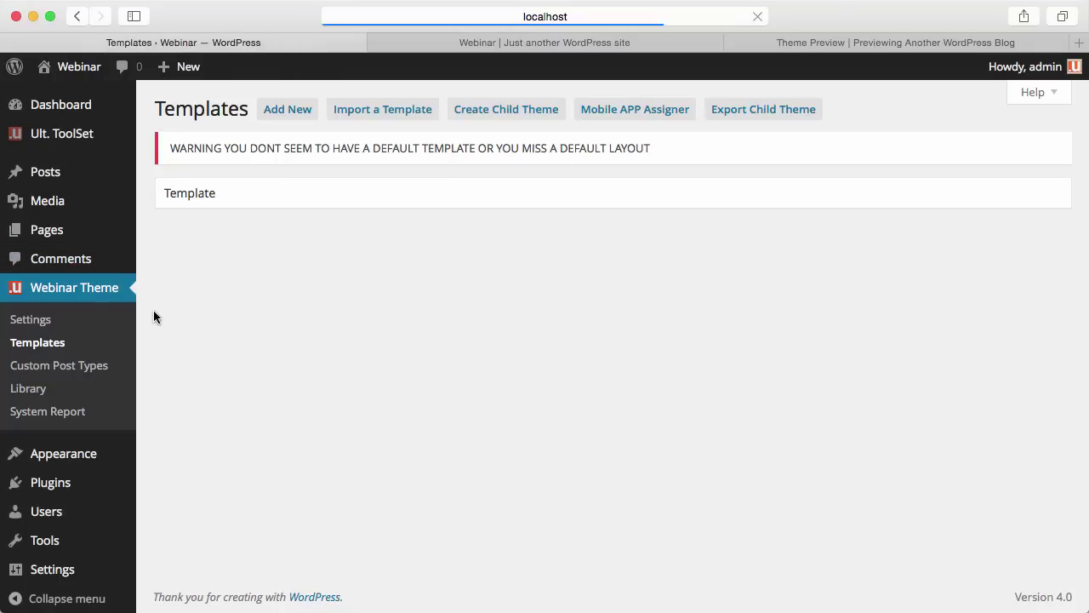
pyautogui.click(303, 115)
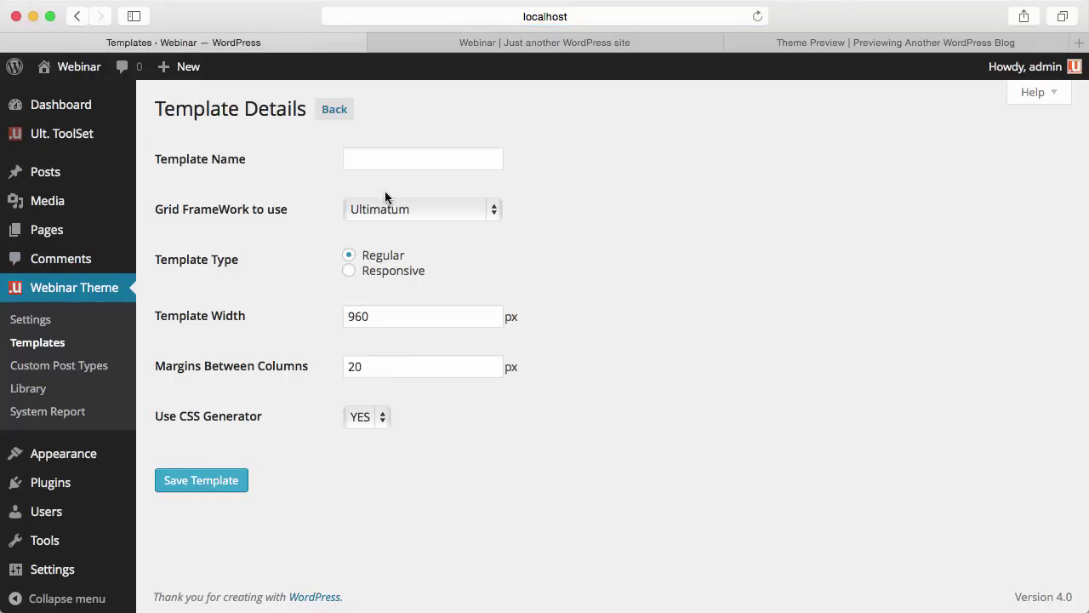
pyautogui.click(416, 215)
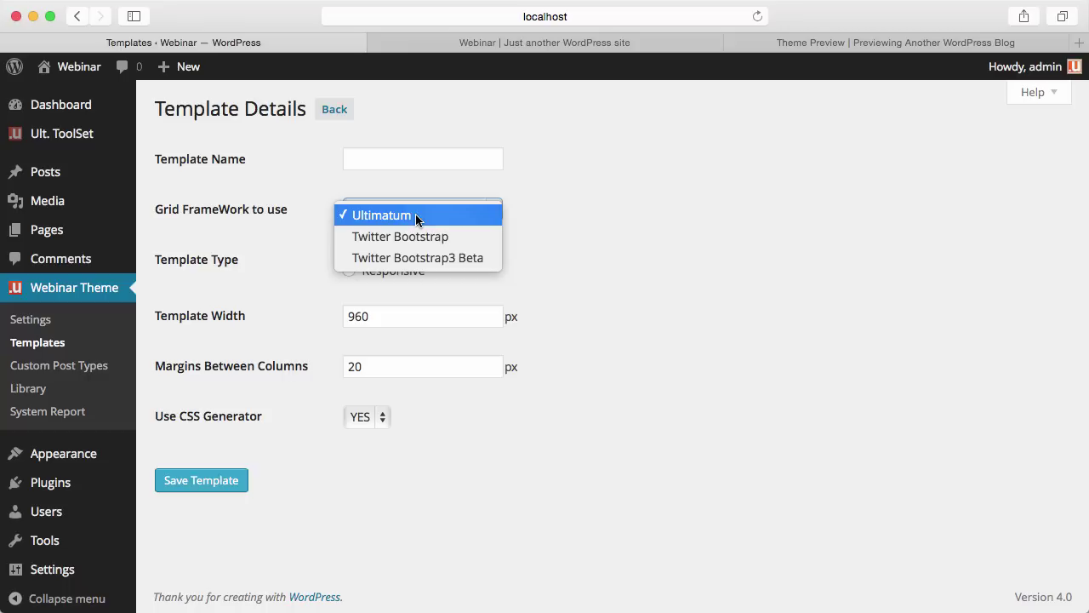
pyautogui.click(418, 257)
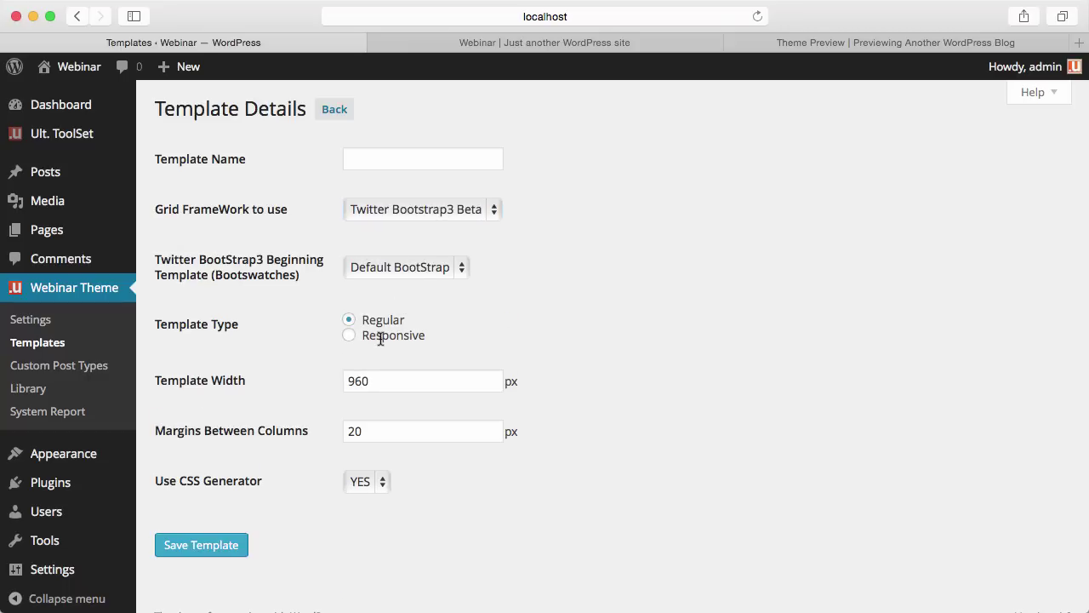
pyautogui.click(348, 338)
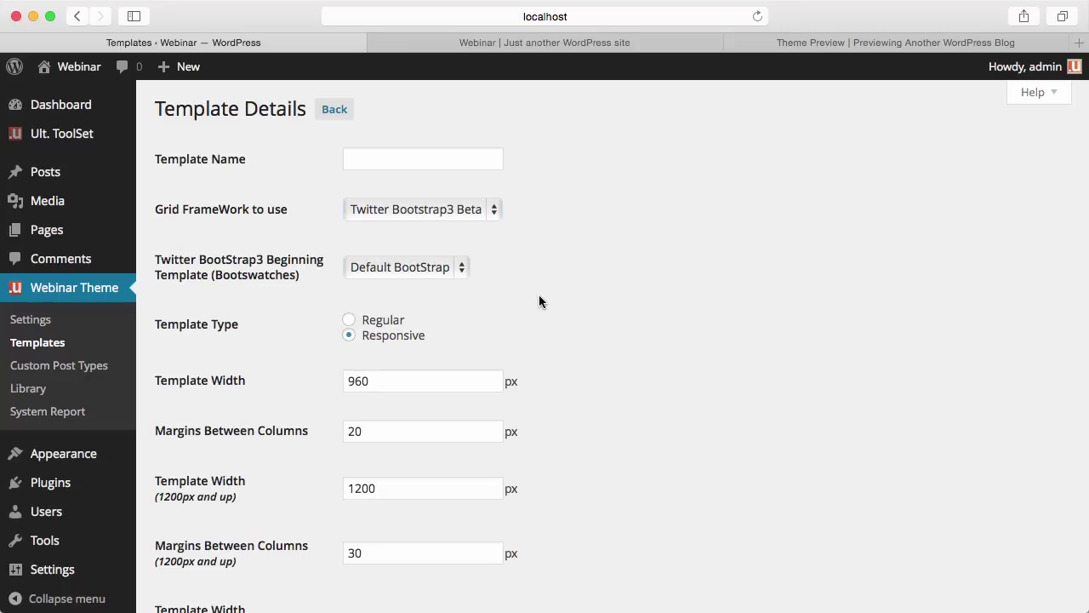
# Look over the responsive width and margin settings and name the template "Webinar Temp."
pyautogui.scroll(-3, 539, 296)
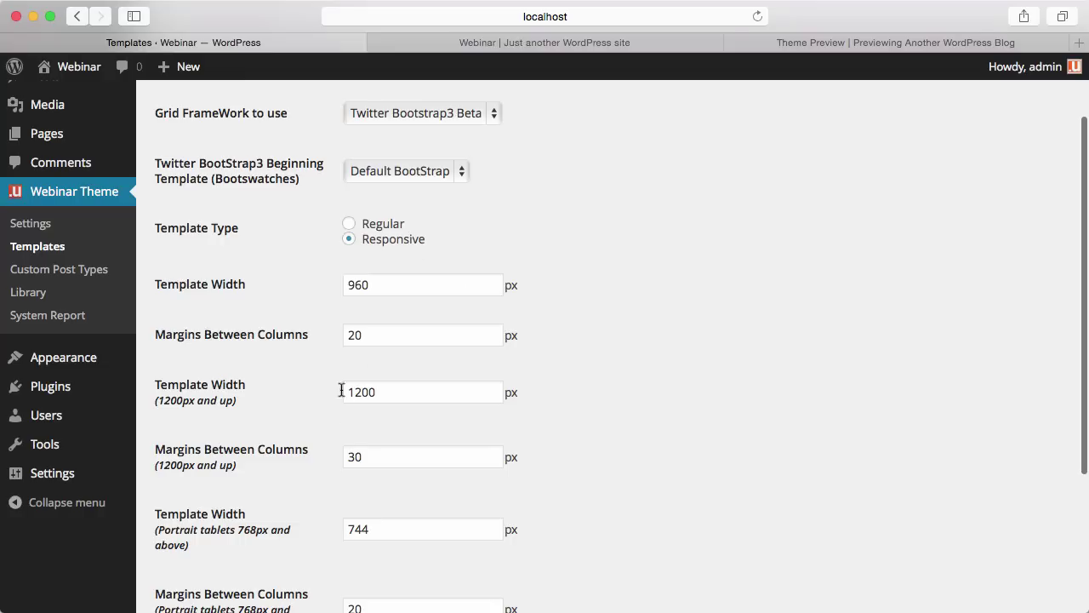
pyautogui.scroll(-4, 380, 394)
pyautogui.scroll(5, 379, 396)
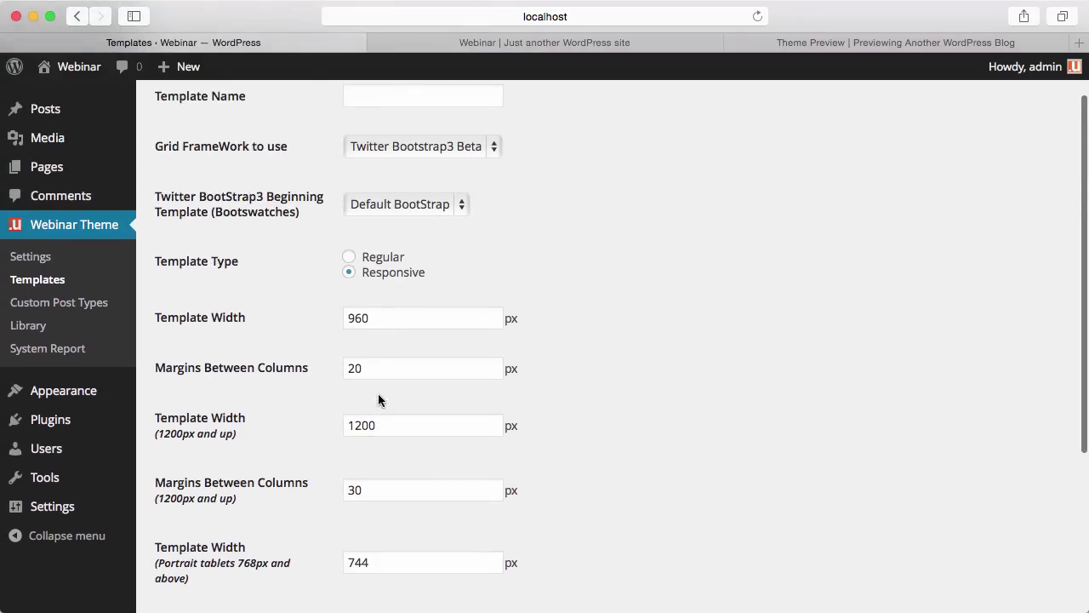
pyautogui.scroll(2, 371, 357)
pyautogui.click(370, 155)
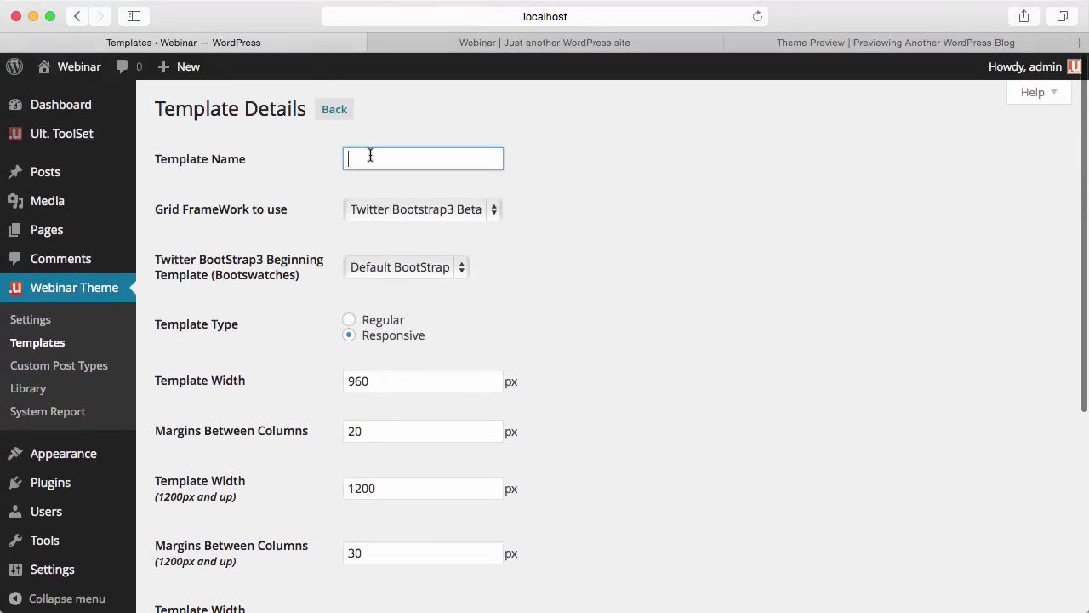
pyautogui.write('Web')
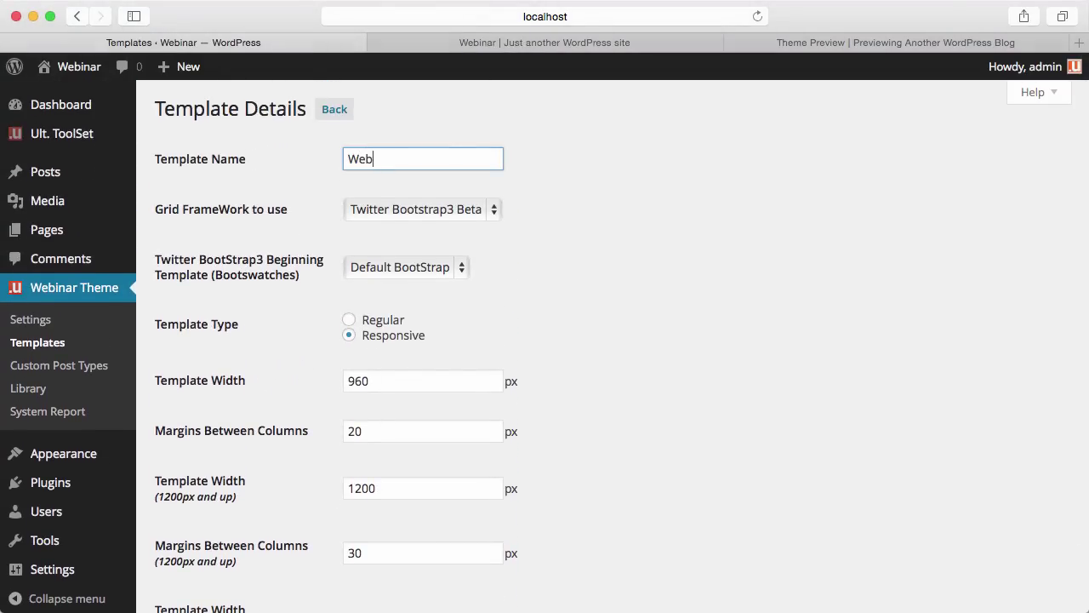
pyautogui.write('inar Temp.')
# Save the template with the Default BootStrap beginning template and set Webinar Temp. as the default template
pyautogui.click(390, 267)
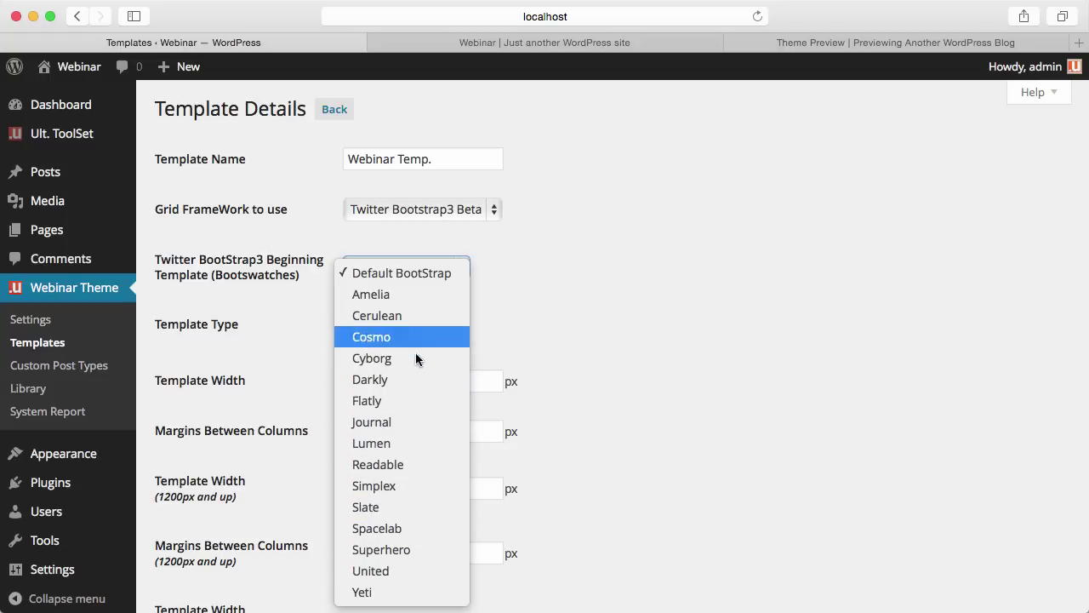
pyautogui.click(558, 272)
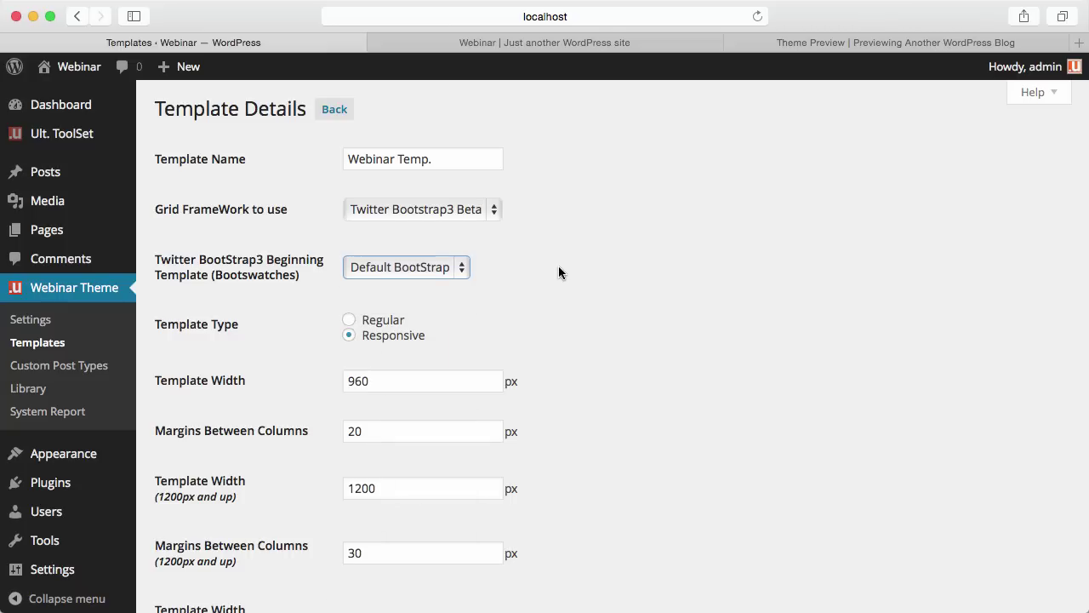
pyautogui.scroll(-3, 558, 272)
pyautogui.scroll(-4, 558, 272)
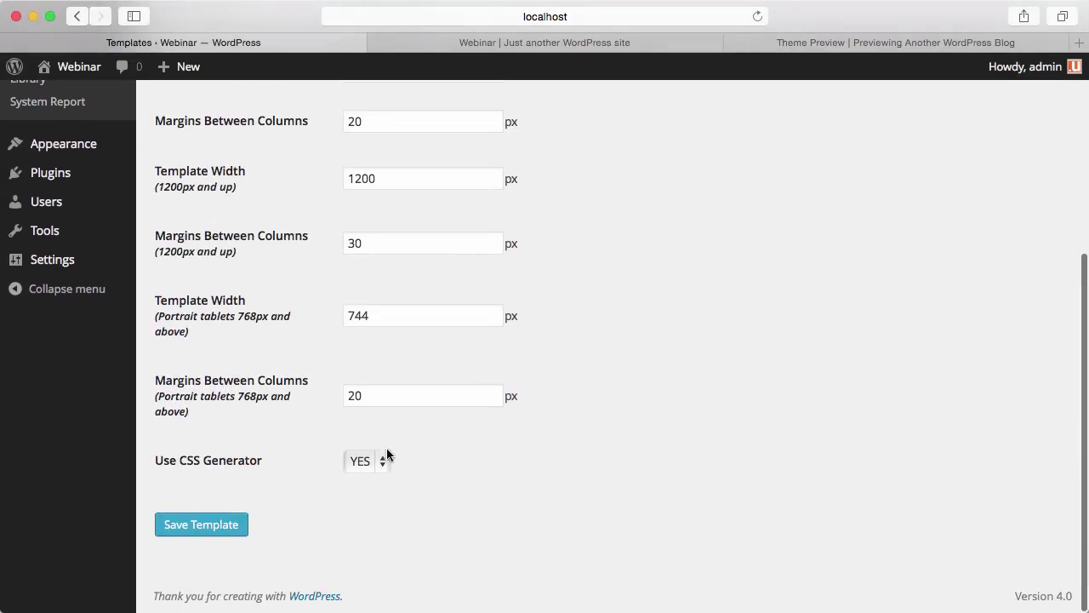
pyautogui.click(233, 523)
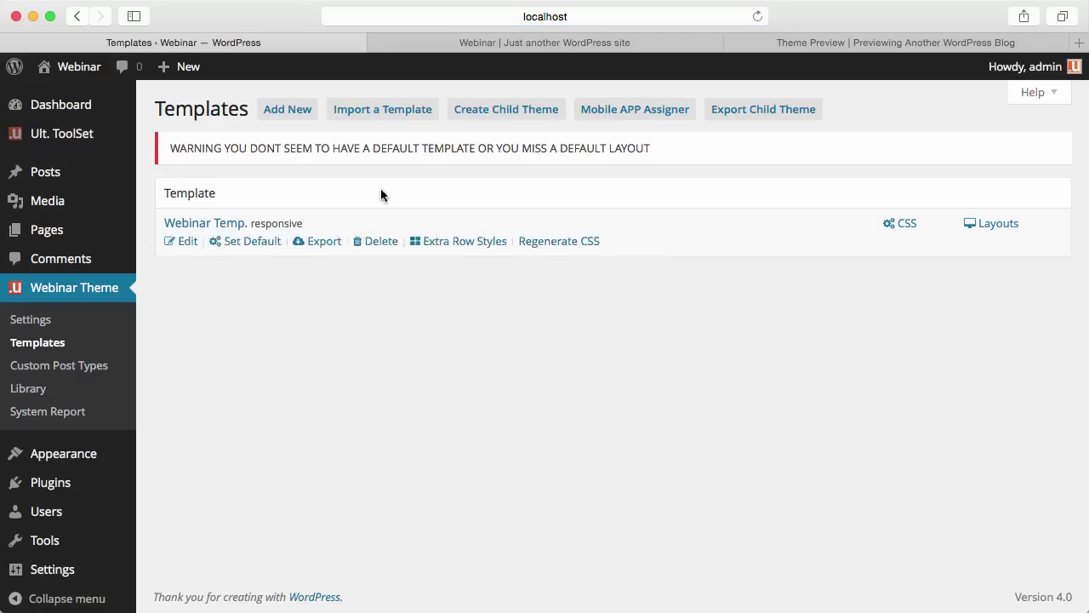
pyautogui.click(257, 242)
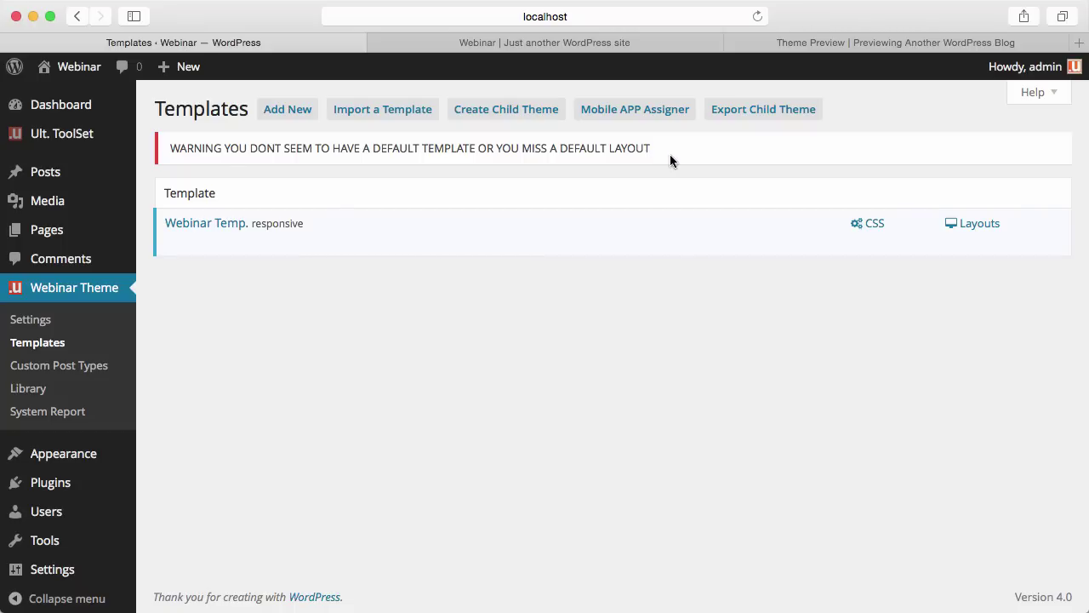
# Create and save a Full layout named "Main Layout" in the layouts of Webinar Temp
pyautogui.click(952, 225)
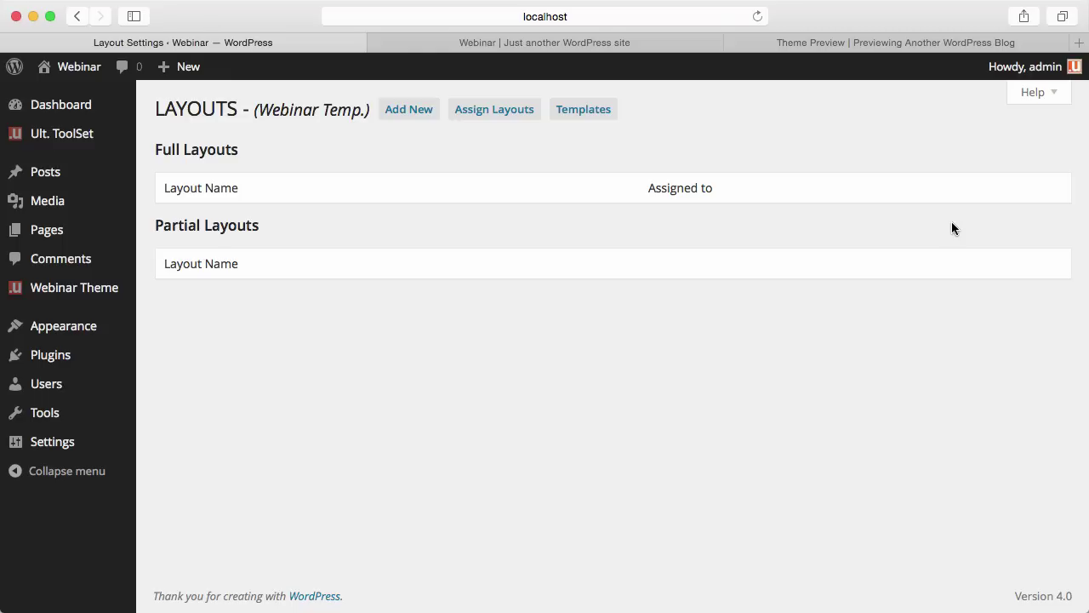
pyautogui.click(407, 113)
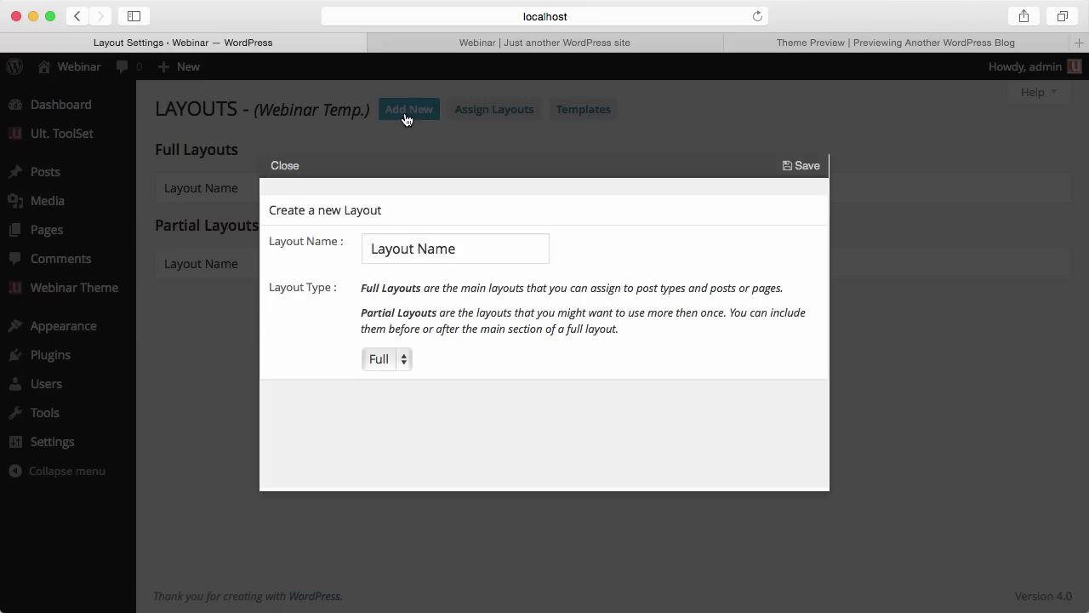
pyautogui.moveTo(479, 247); pyautogui.dragTo(334, 250)
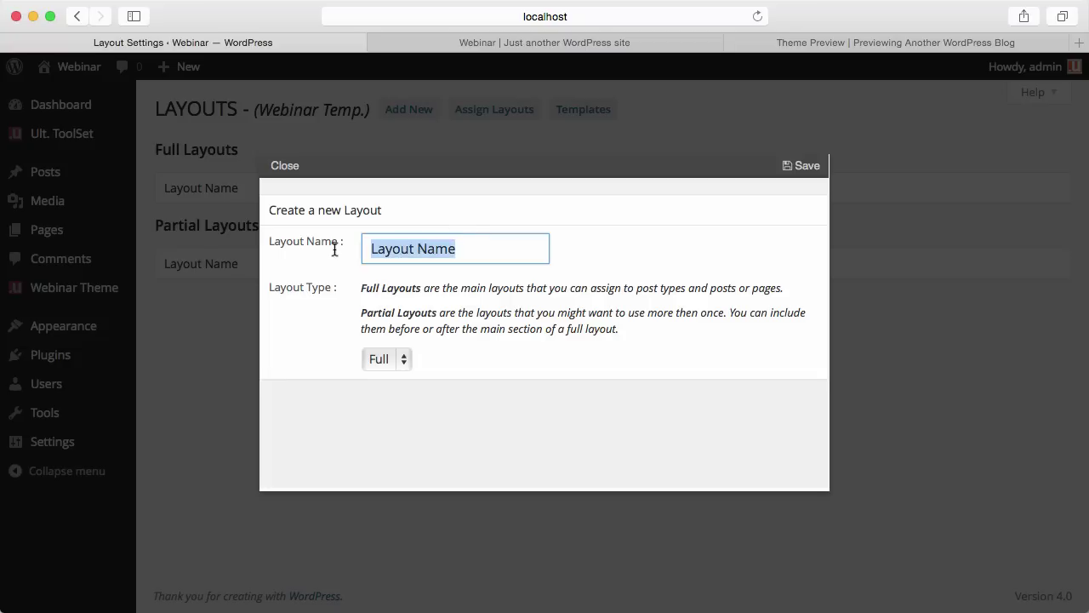
pyautogui.write('Main')
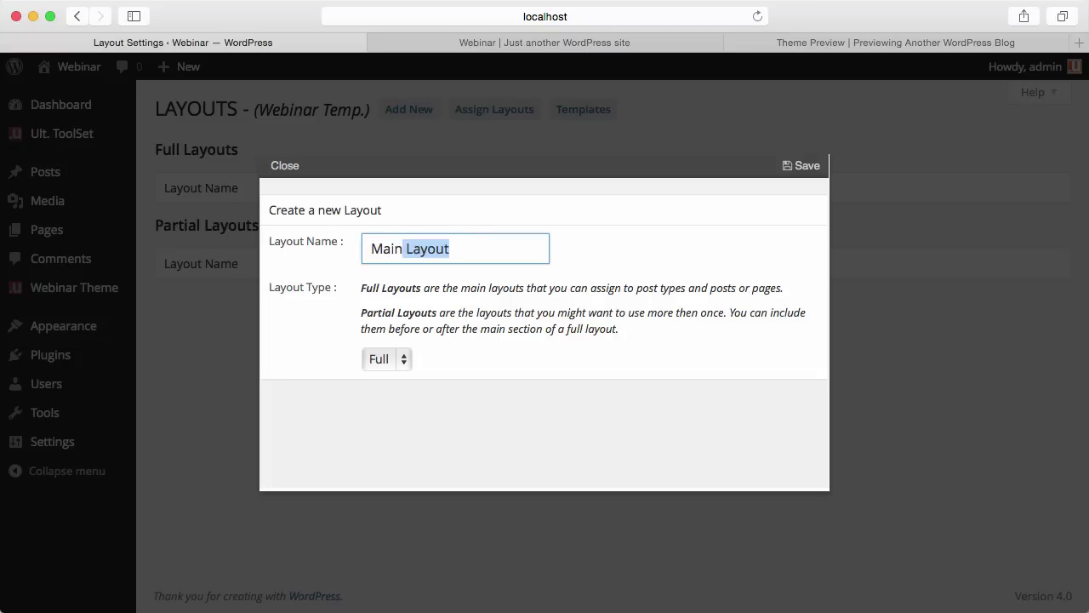
pyautogui.click(691, 284)
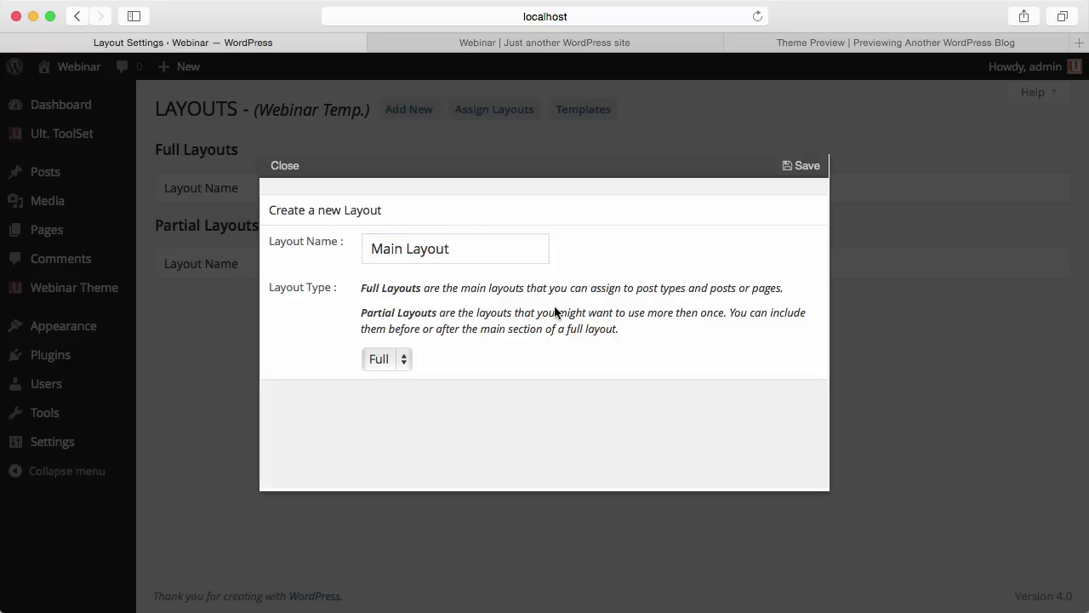
pyautogui.click(804, 166)
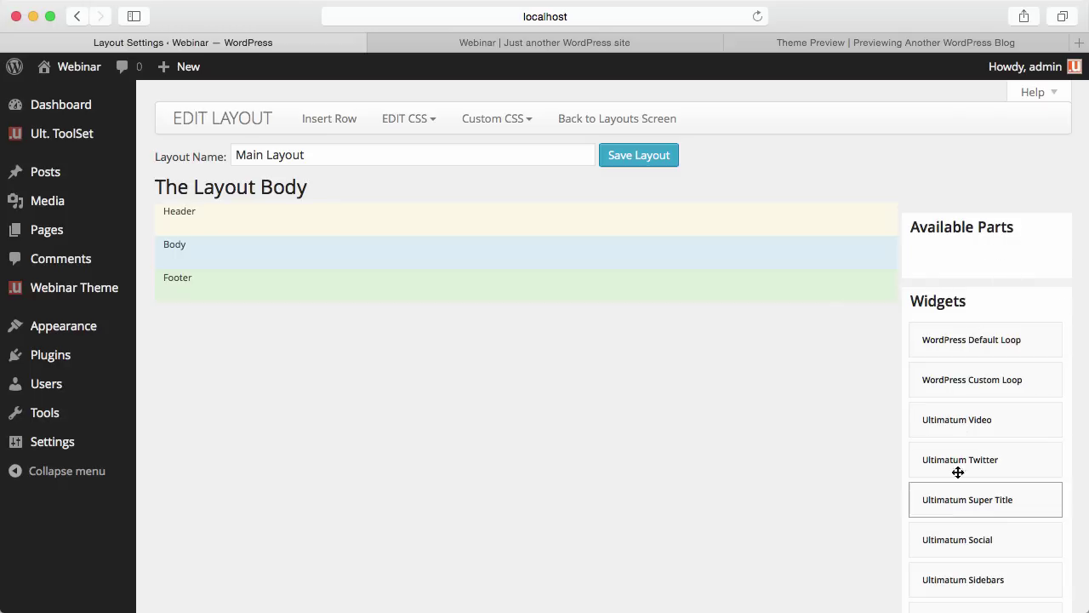
# Try to place the WordPress Default Loop widget in the layout's Footer area and examine the Edit CSS and Custom CSS options
pyautogui.moveTo(976, 345); pyautogui.dragTo(539, 279)
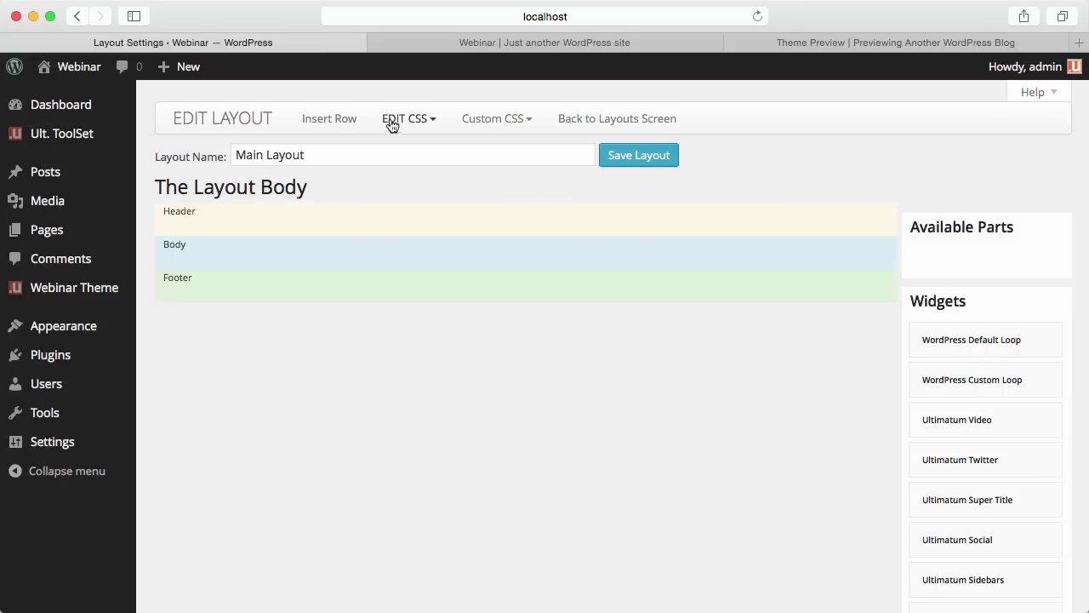
pyautogui.click(418, 124)
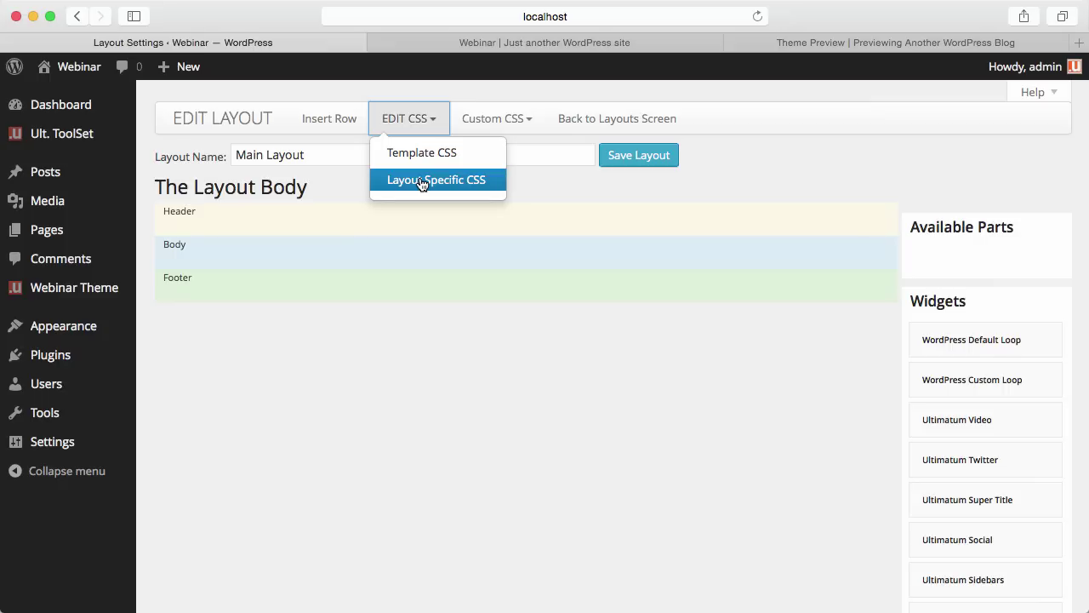
pyautogui.click(511, 123)
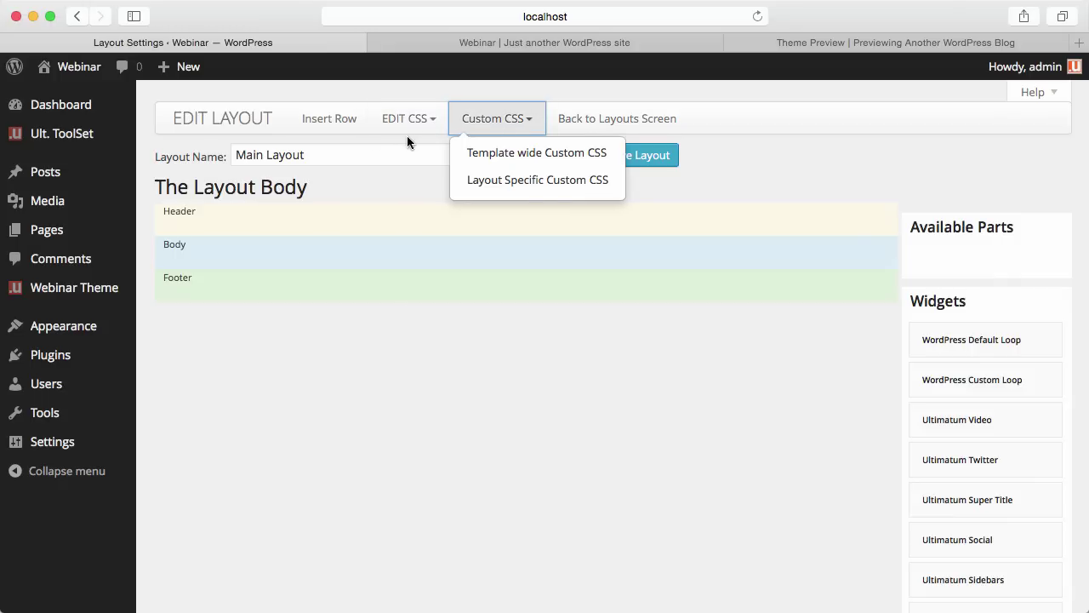
pyautogui.click(329, 189)
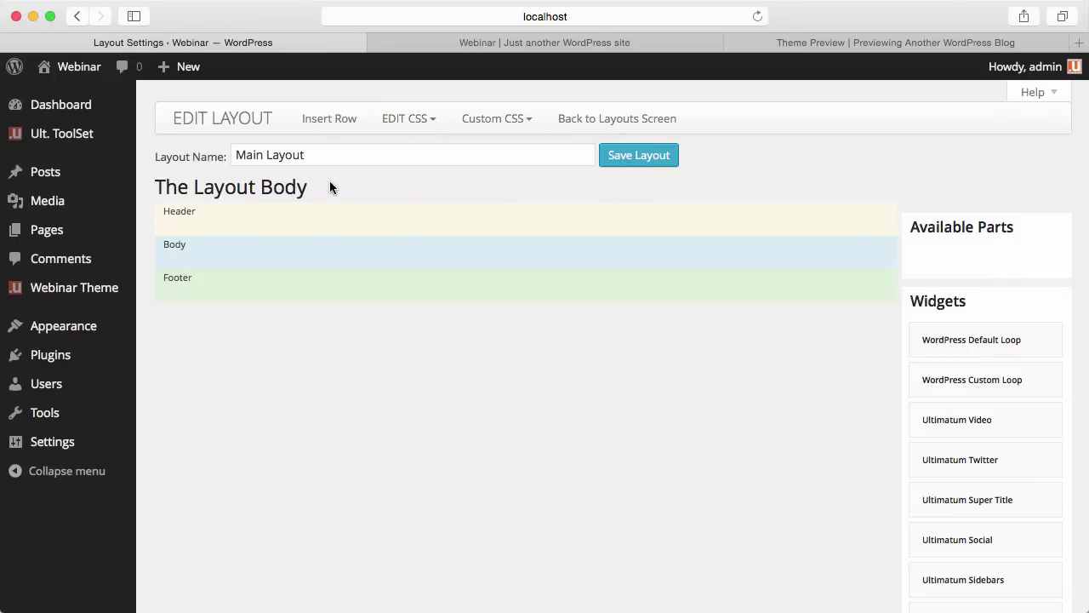
# Start inserting a row into Main Layout and look through the available row styles, including the full-width one for sliders
pyautogui.click(338, 127)
pyautogui.scroll(-2, 543, 369)
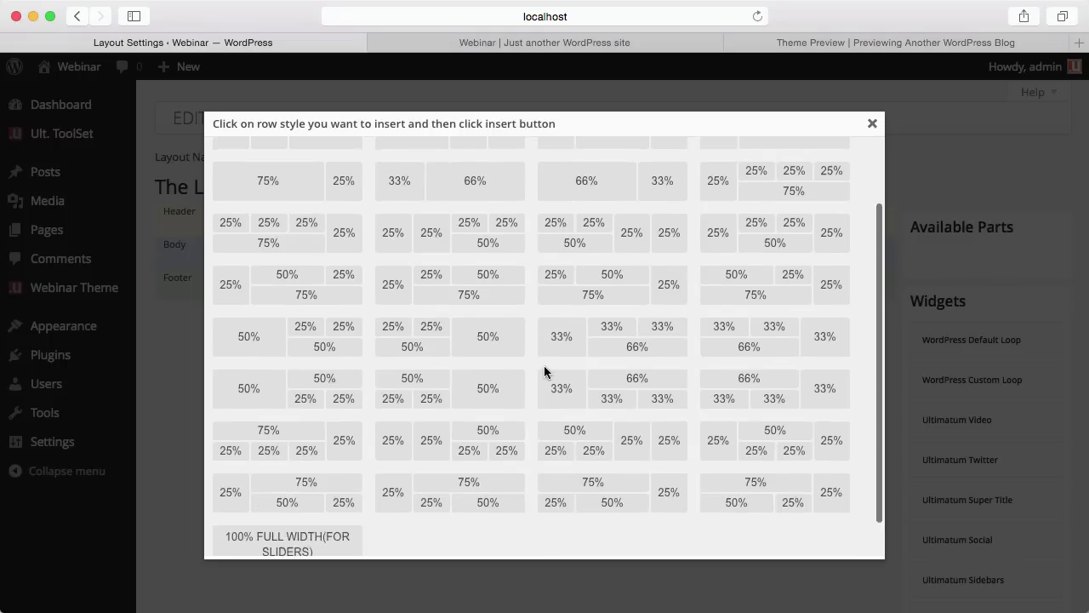
pyautogui.scroll(3, 544, 365)
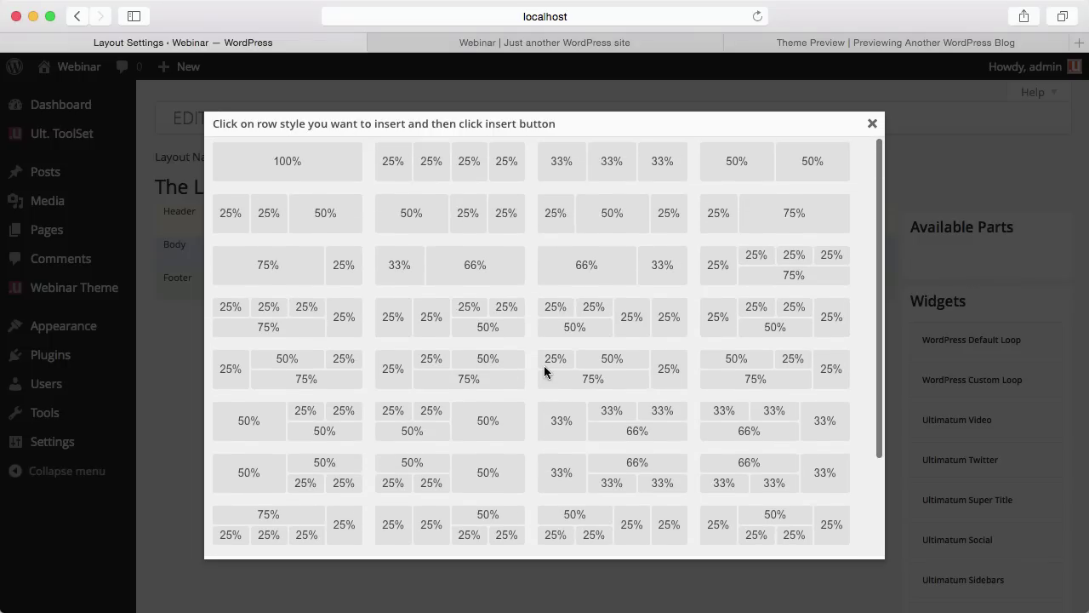
pyautogui.scroll(-3, 544, 367)
pyautogui.scroll(-2, 544, 366)
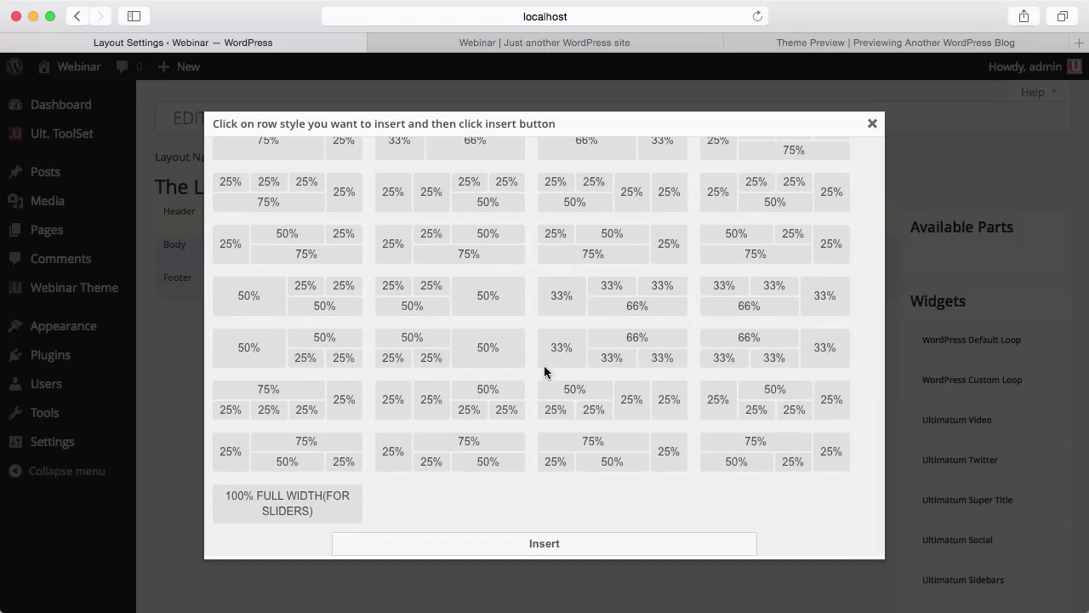
# In the browser tab showing the Webinar site, open the Extra Row Styles of the Webinar Temp. template
pyautogui.click(790, 44)
pyautogui.click(562, 43)
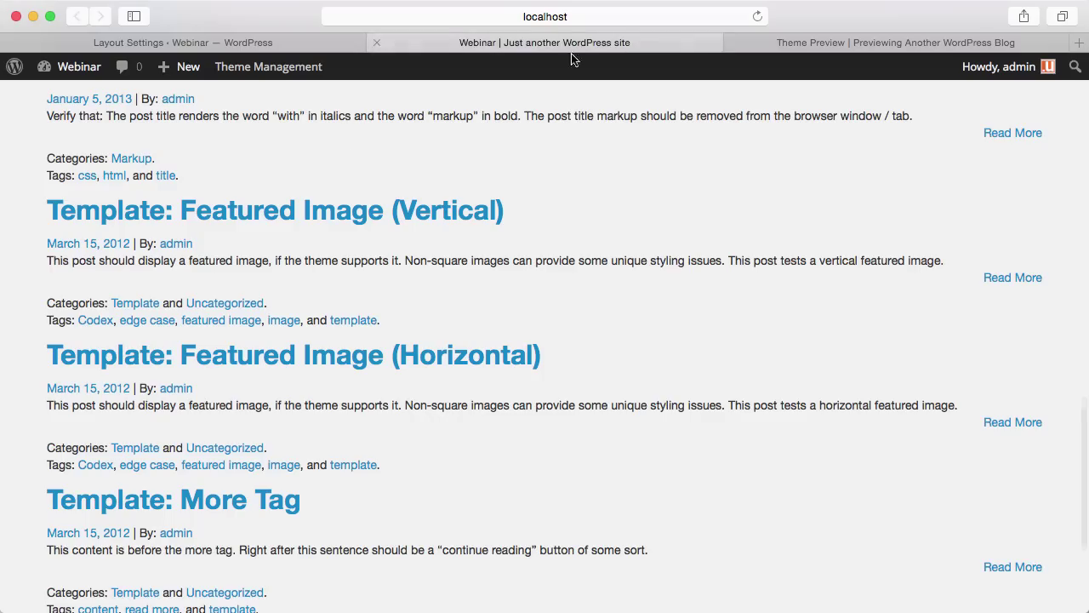
pyautogui.moveTo(70, 70)
pyautogui.click(68, 96)
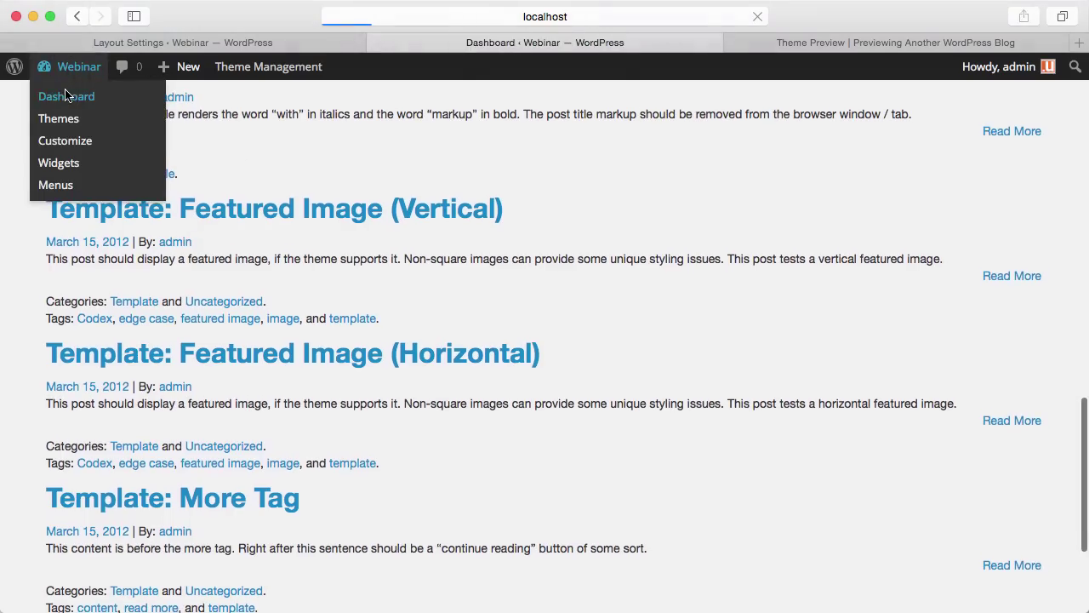
pyautogui.moveTo(57, 342)
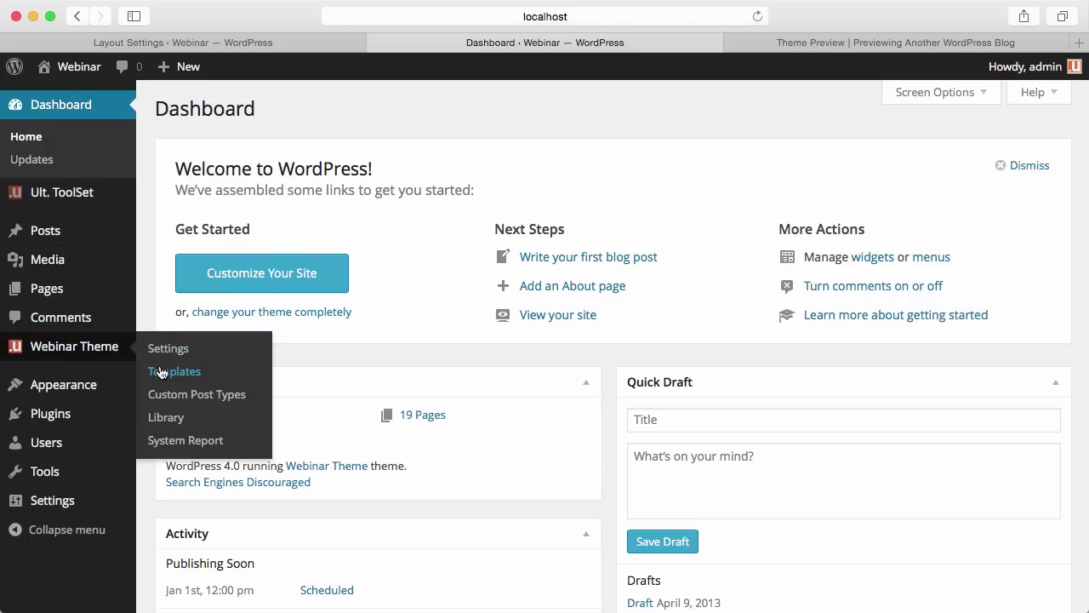
pyautogui.click(159, 368)
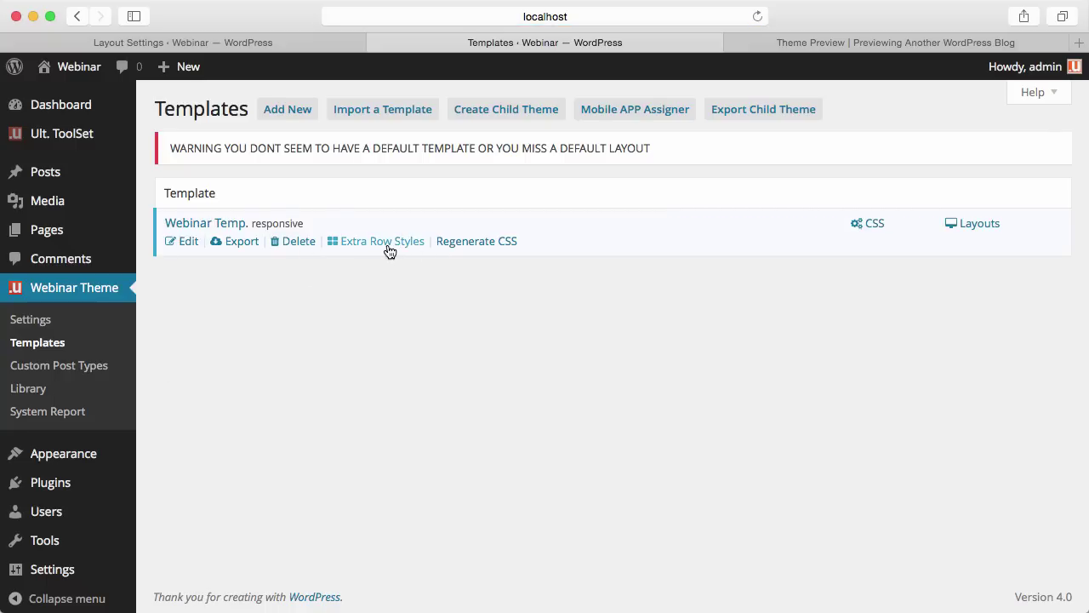
pyautogui.click(387, 241)
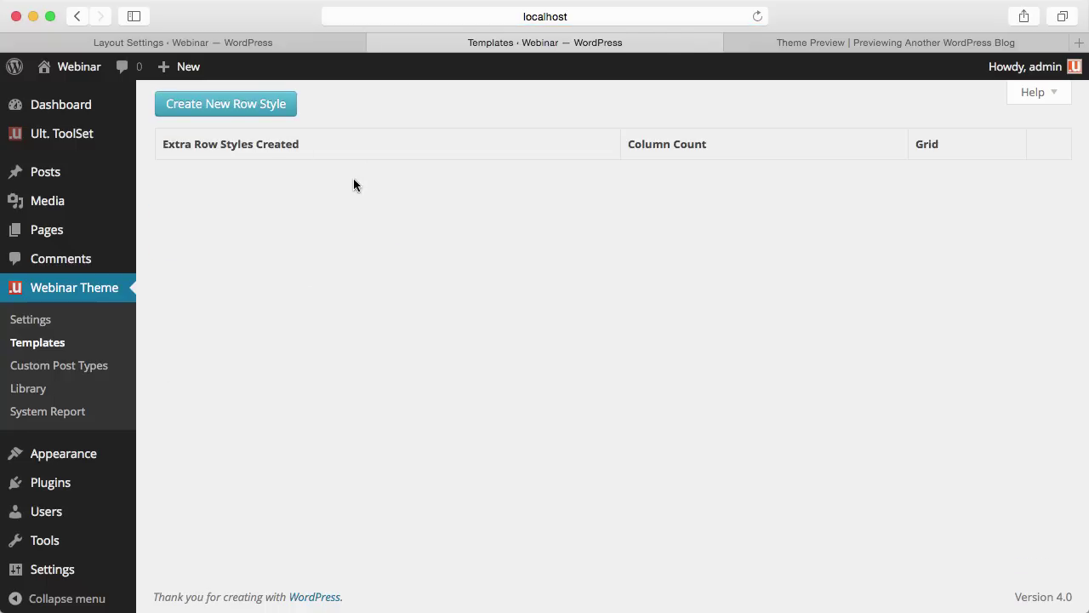
# Try out a new two-column row style named "Test" with a 50% / 50% split and close its page without saving
pyautogui.click(290, 105)
pyautogui.click(299, 108)
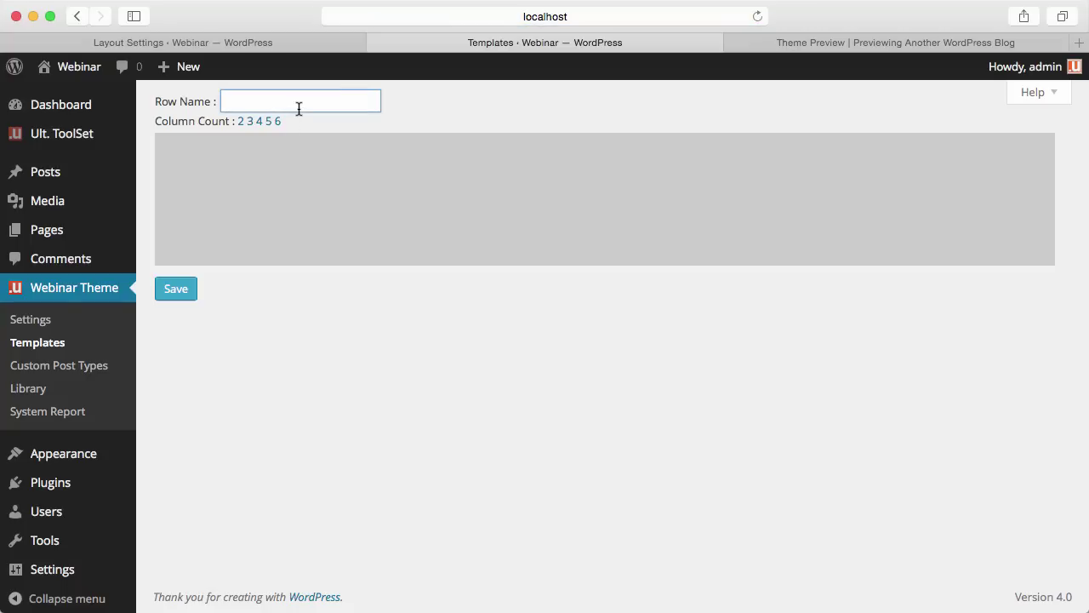
pyautogui.click(241, 120)
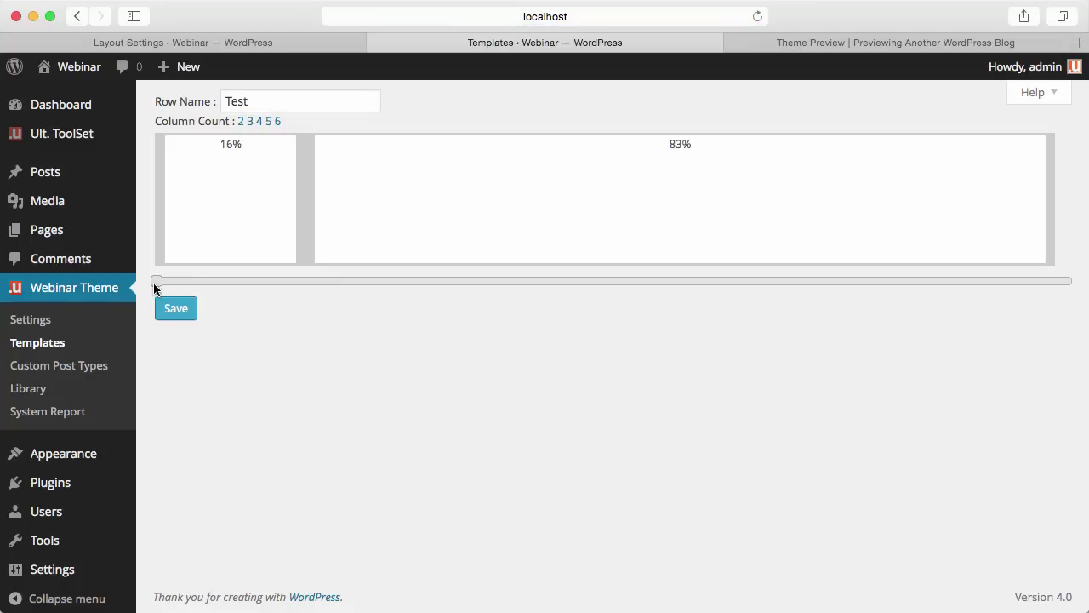
pyautogui.moveTo(154, 285); pyautogui.dragTo(602, 287)
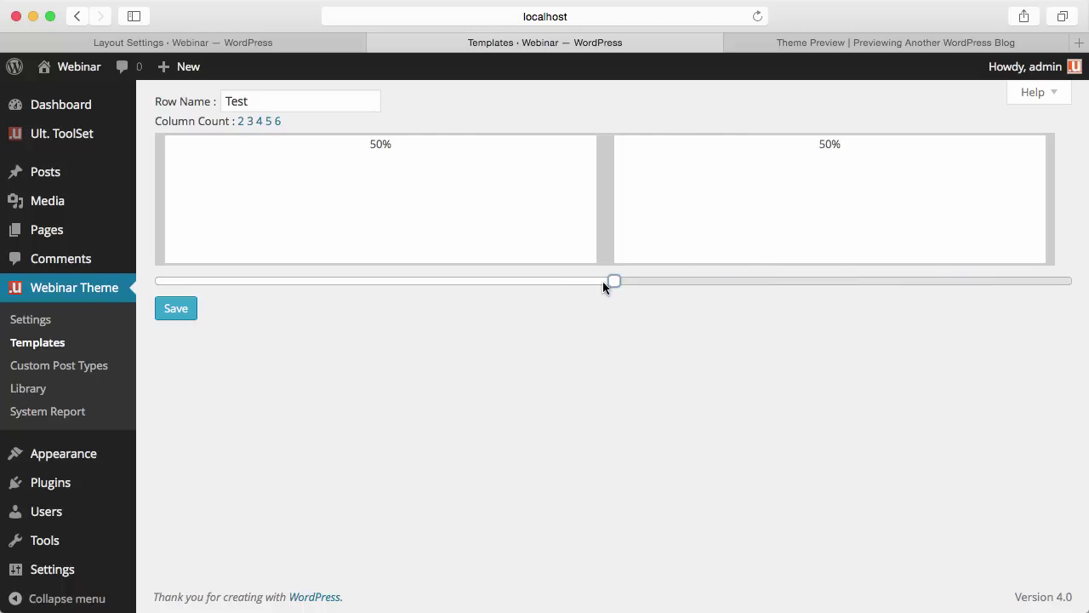
pyautogui.click(215, 43)
pyautogui.click(494, 42)
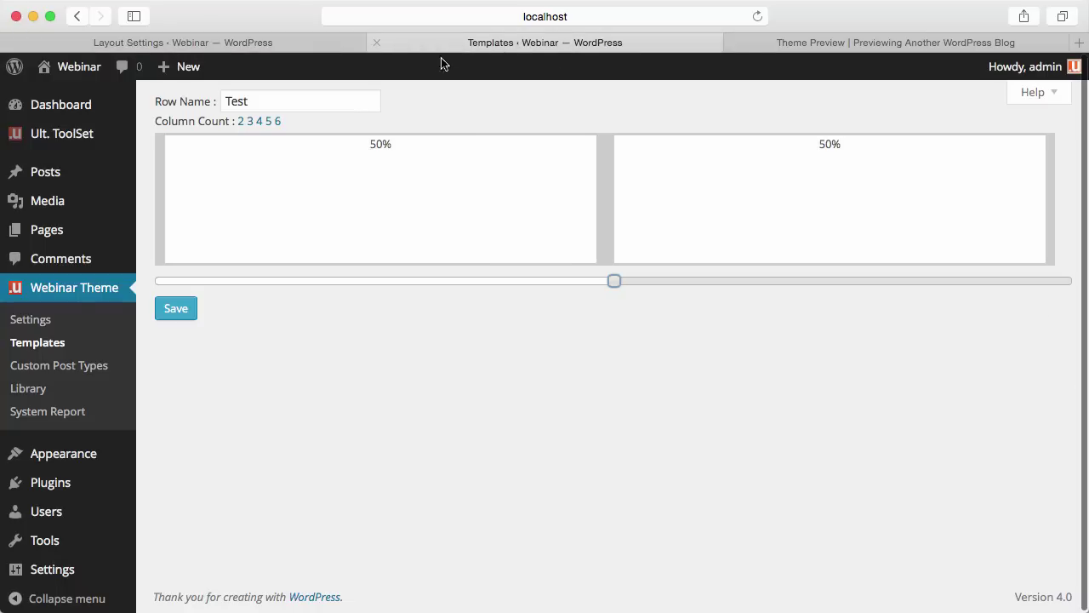
pyautogui.click(377, 44)
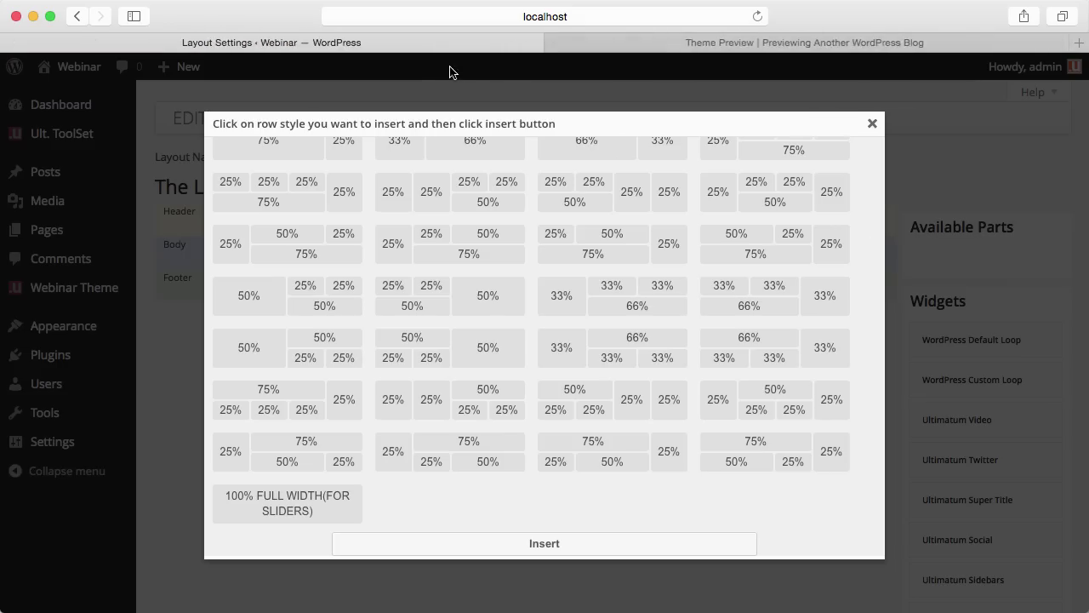
# Examine the Moesia theme preview's header, post list and sidebar to work out which row structure it uses
pyautogui.click(619, 34)
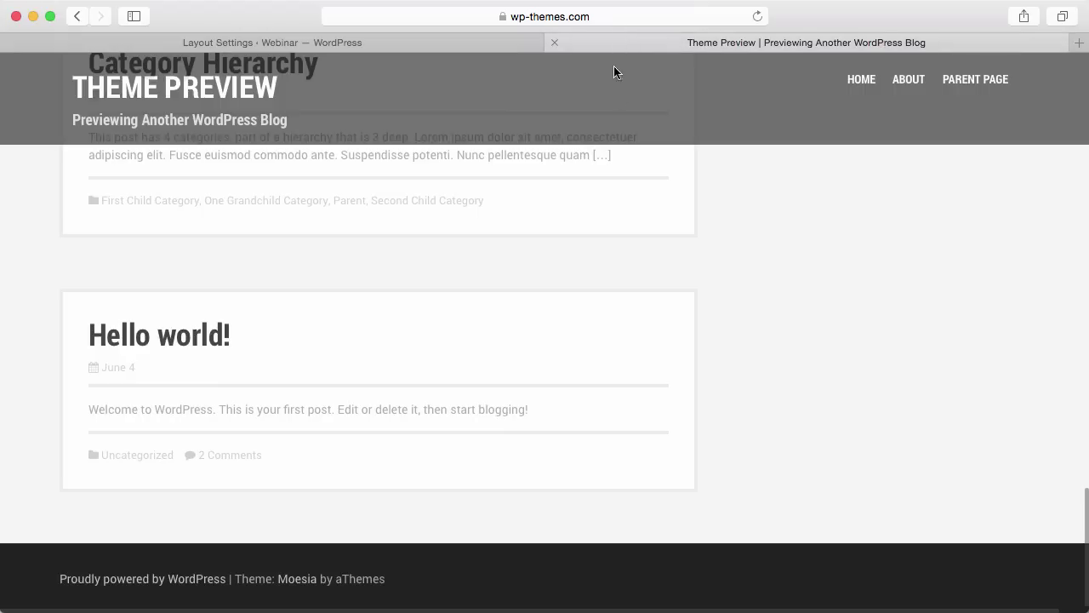
pyautogui.scroll(10, 668, 182)
pyautogui.scroll(15, 667, 189)
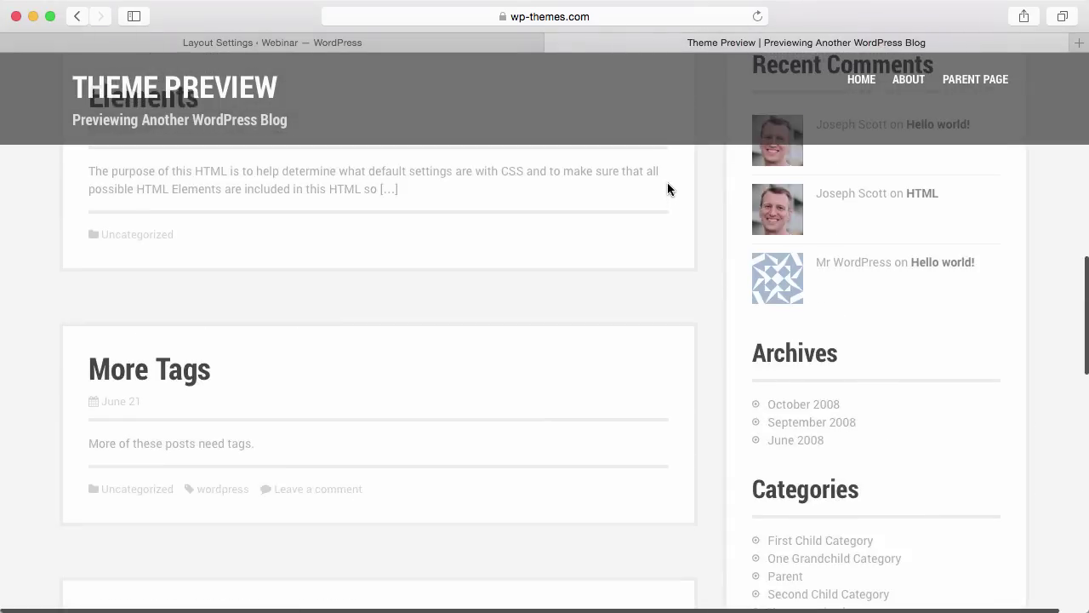
pyautogui.scroll(5, 668, 189)
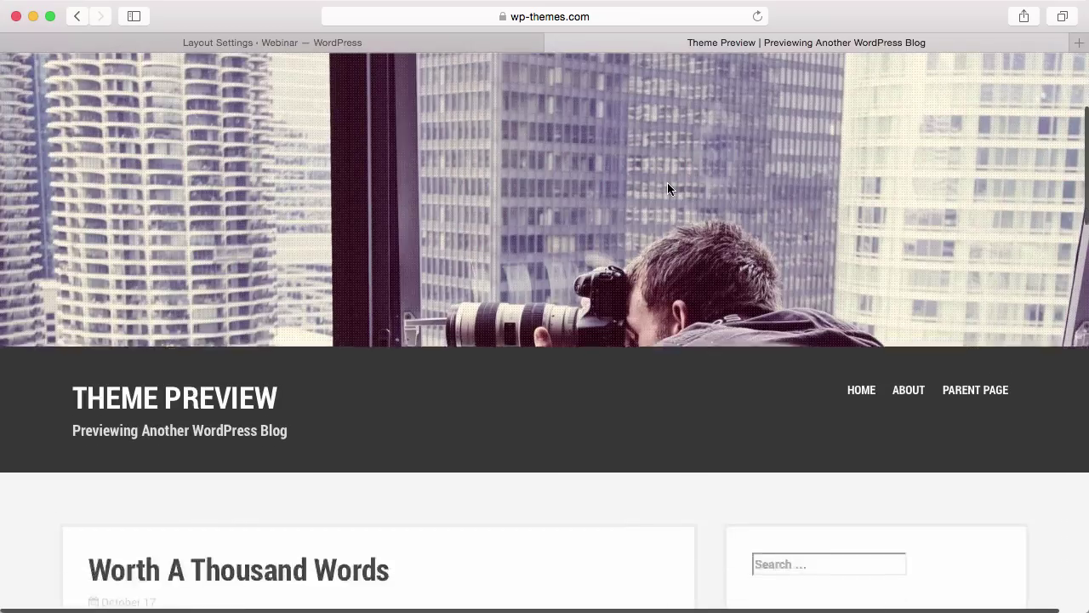
pyautogui.scroll(-3, 667, 189)
pyautogui.scroll(-3, 667, 189)
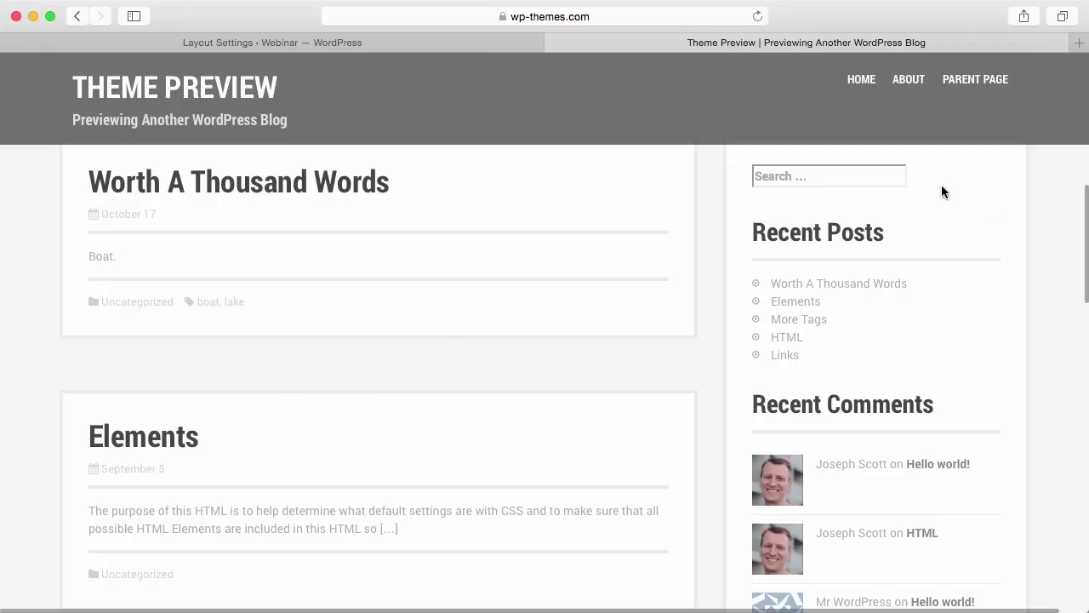
# Insert a row with 66% and 33% columns into the body of Main Layout
pyautogui.click(431, 38)
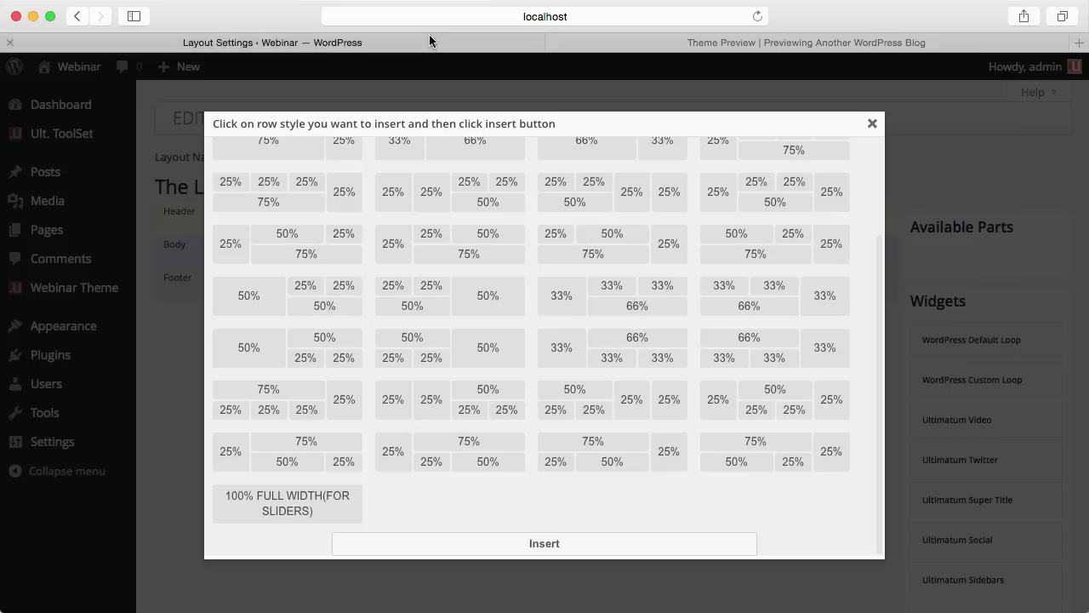
pyautogui.scroll(2, 548, 231)
pyautogui.scroll(1, 566, 227)
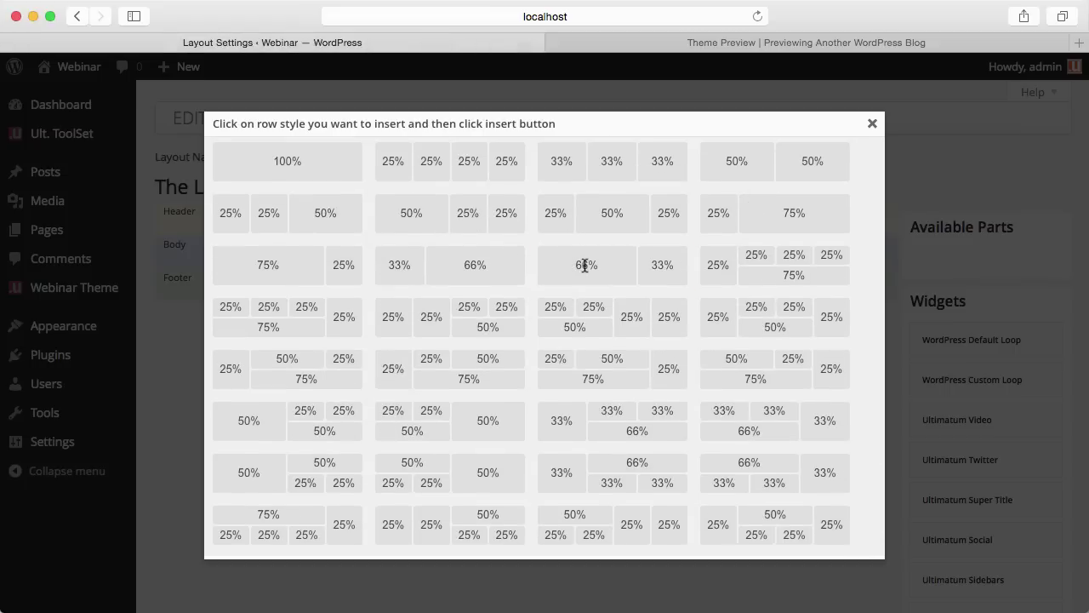
pyautogui.click(583, 264)
pyautogui.scroll(-4, 582, 292)
pyautogui.scroll(4, 583, 292)
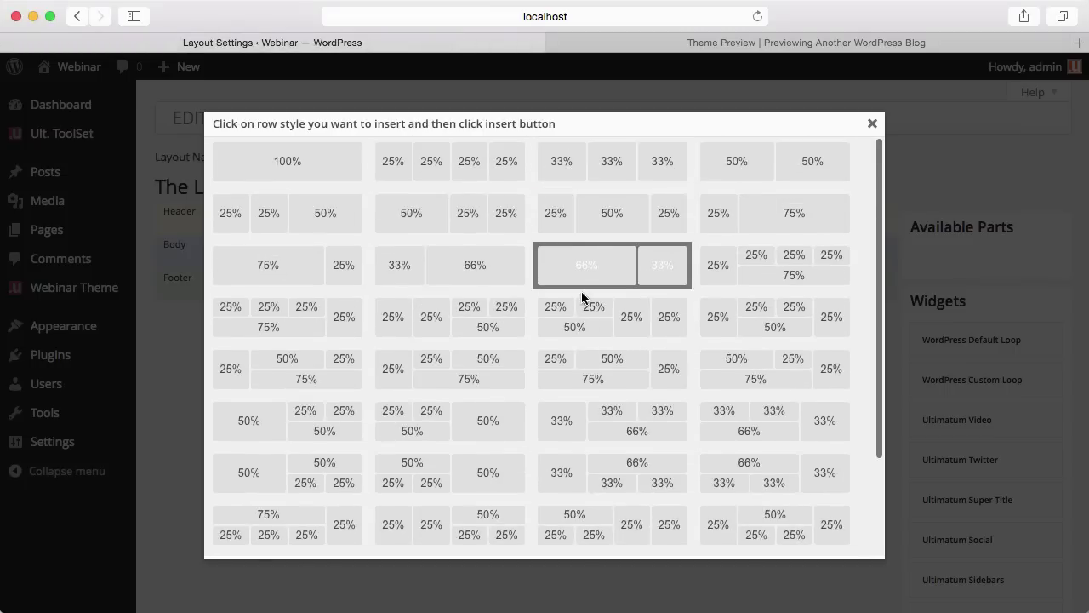
pyautogui.scroll(-4, 584, 289)
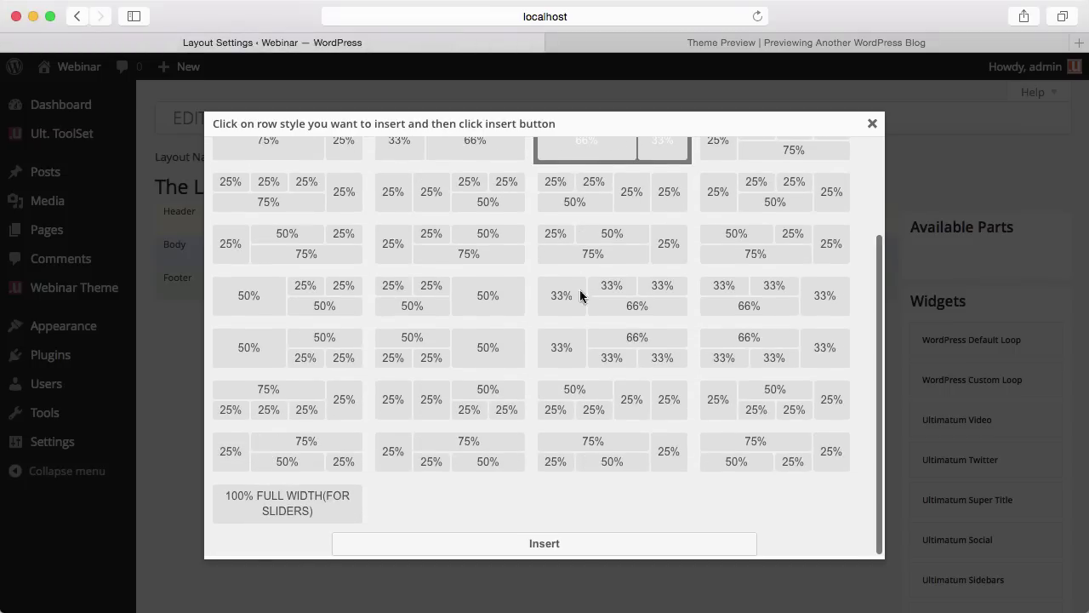
pyautogui.click(431, 537)
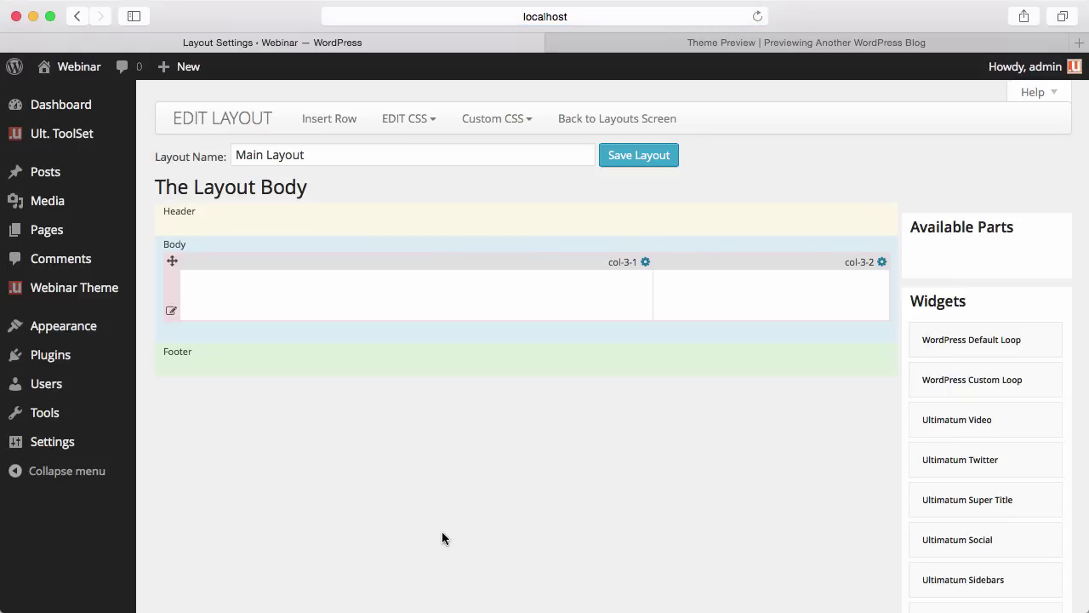
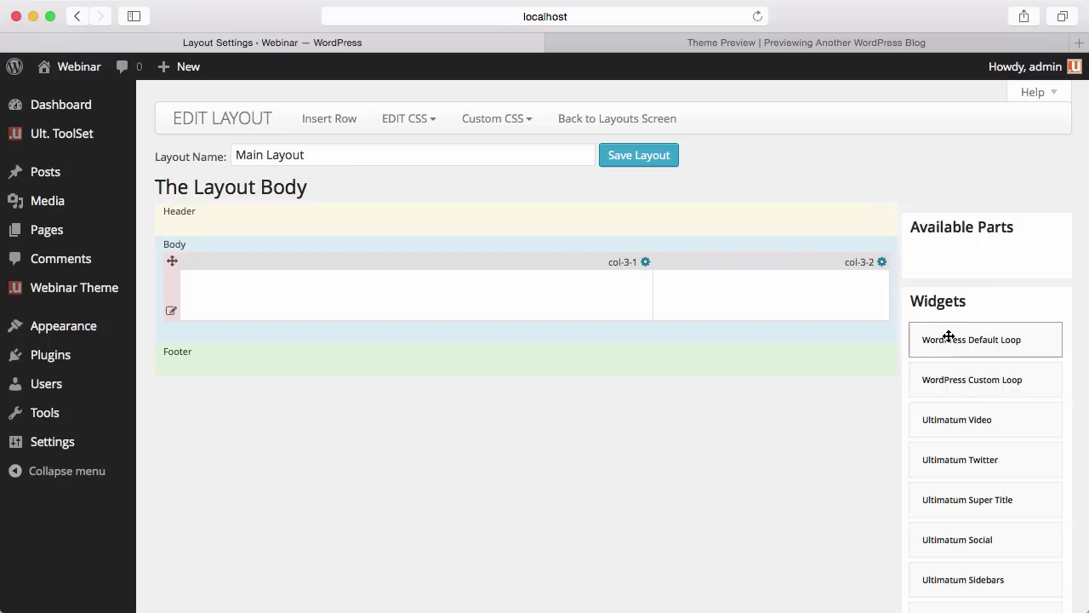
# Add the WordPress Default Loop widget to the body row's 66% column, look over its Single Post Layout settings and collapse it
pyautogui.moveTo(997, 342); pyautogui.dragTo(401, 284)
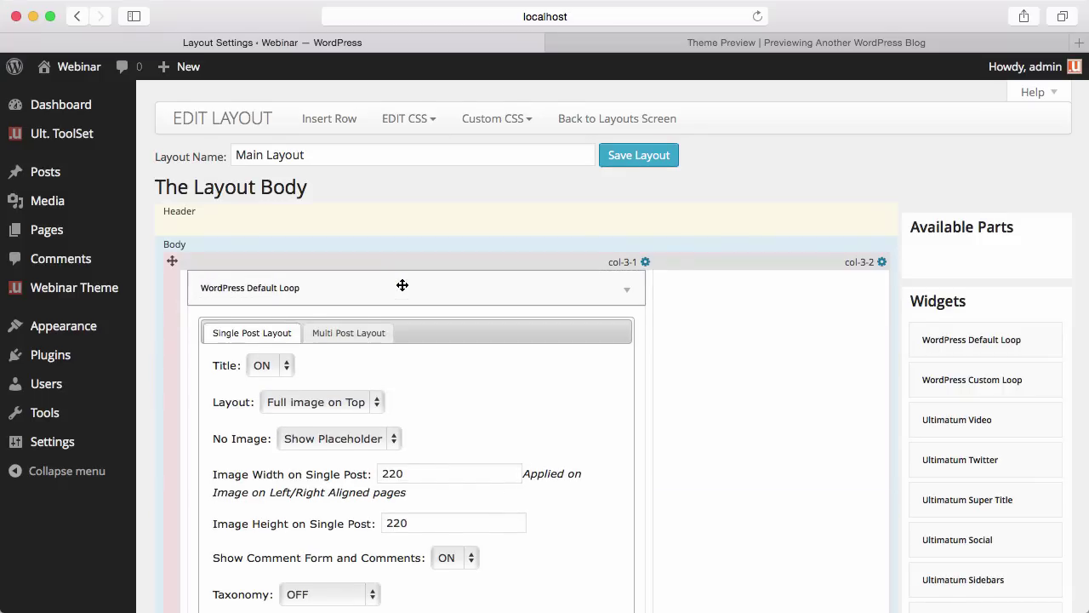
pyautogui.scroll(-2, 401, 285)
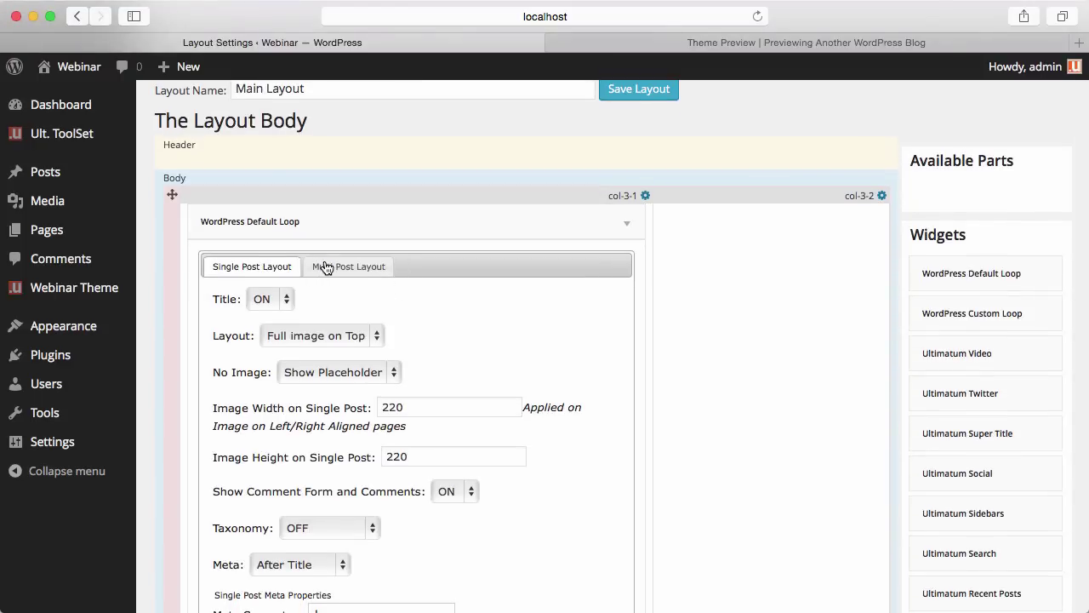
pyautogui.scroll(-2, 328, 267)
pyautogui.scroll(-3, 392, 255)
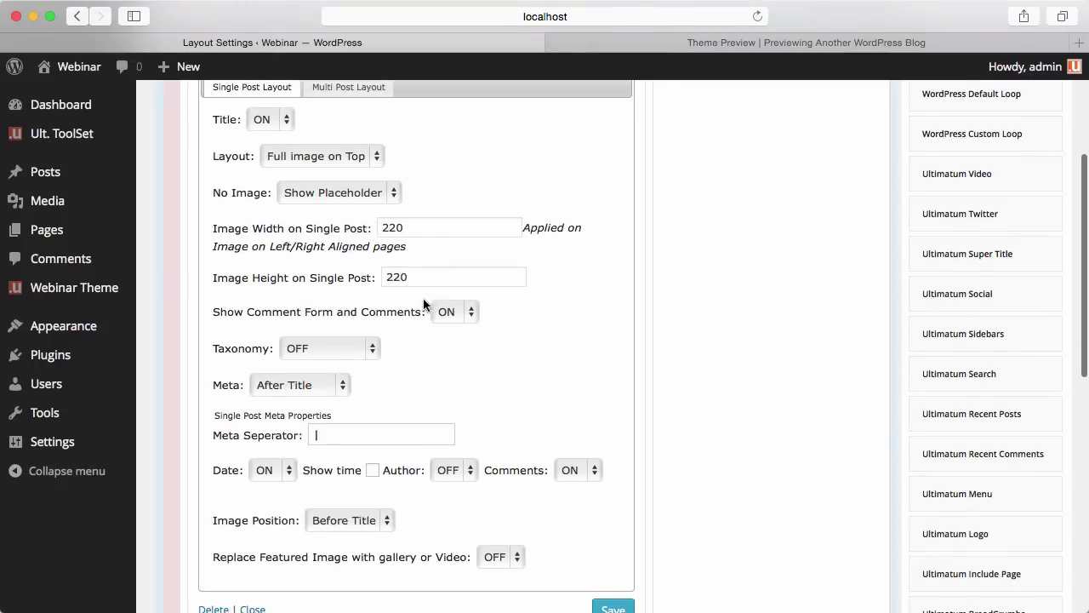
pyautogui.scroll(3, 532, 371)
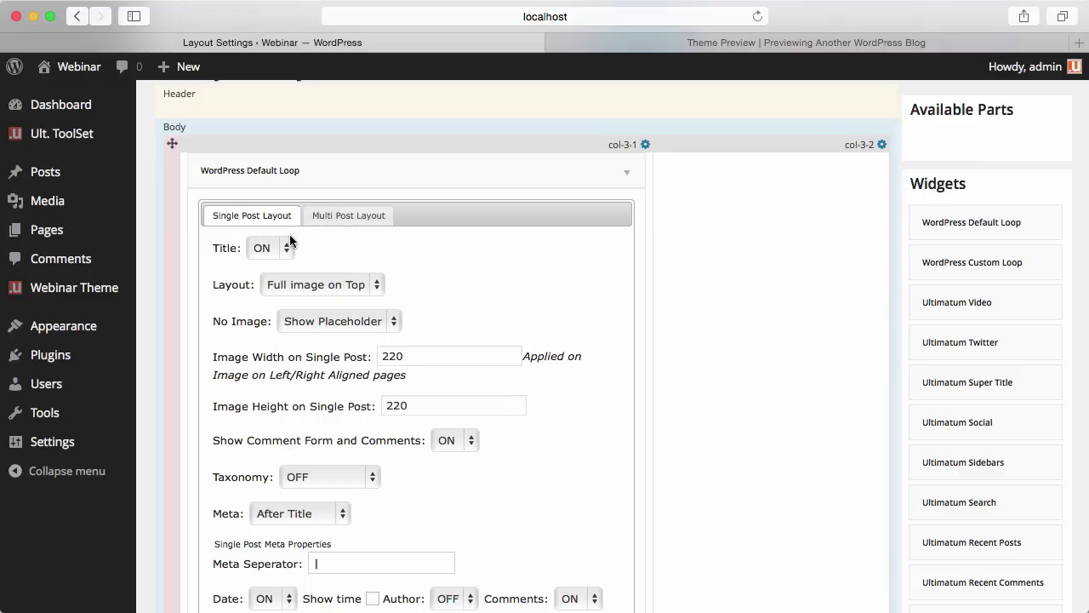
pyautogui.click(624, 173)
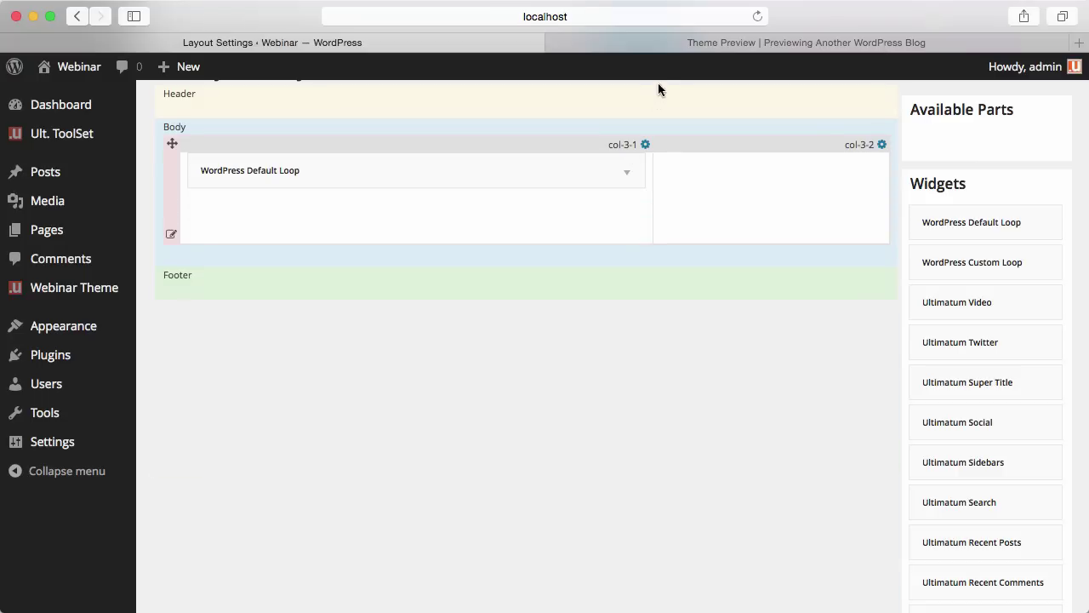
# Check the theme preview's sidebar, and add an Ultimatum Search widget with placeholder text "Search..." to the 33% column, saving and collapsing it
pyautogui.click(670, 45)
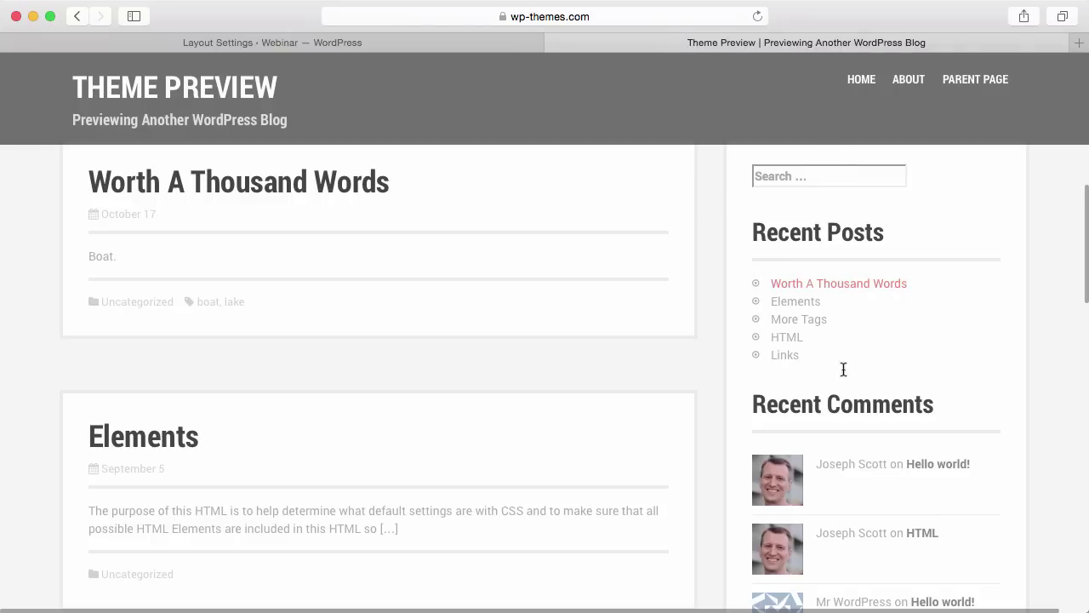
pyautogui.scroll(-10, 838, 402)
pyautogui.scroll(8, 837, 394)
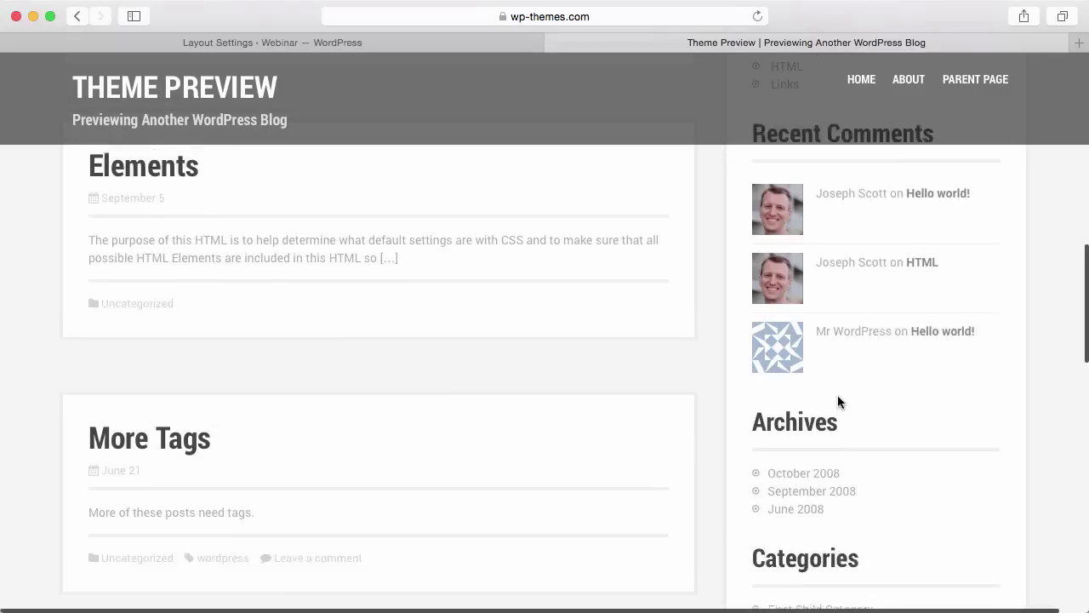
pyautogui.click(462, 41)
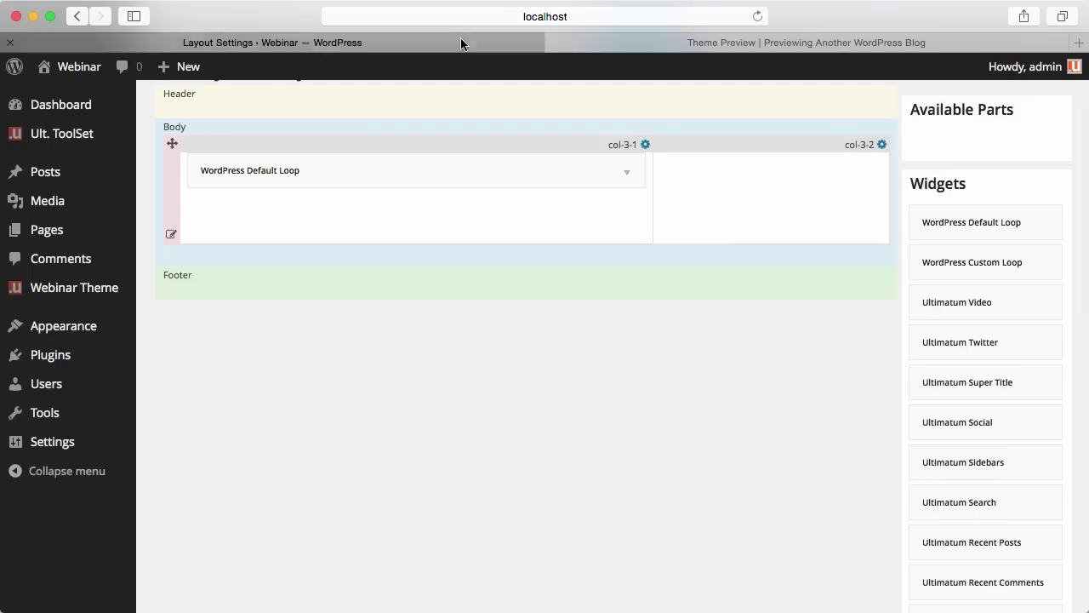
pyautogui.moveTo(1006, 497); pyautogui.dragTo(739, 177)
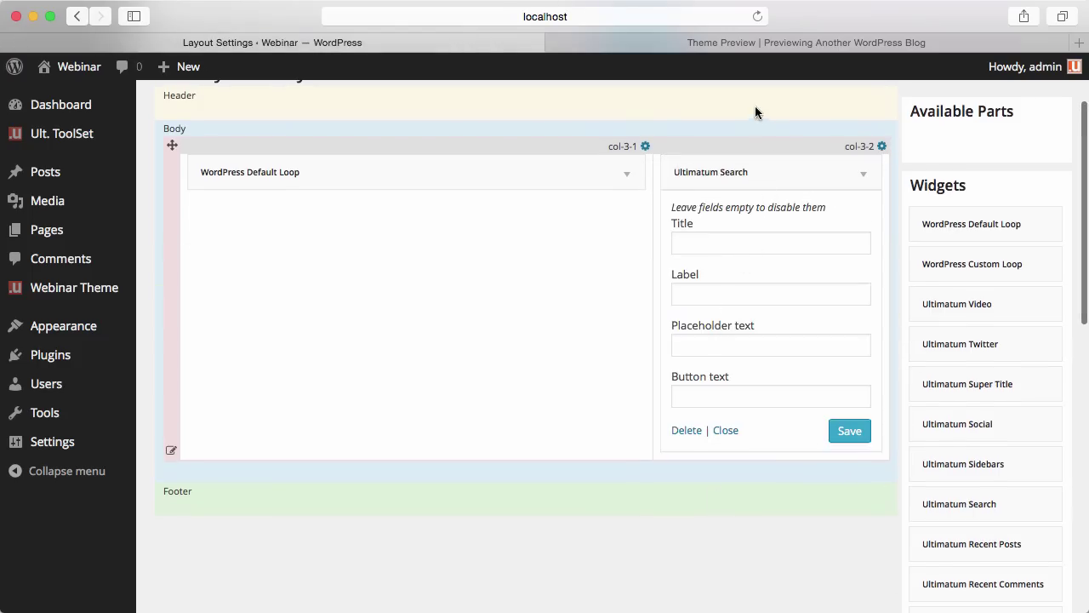
pyautogui.click(744, 343)
pyautogui.write('S')
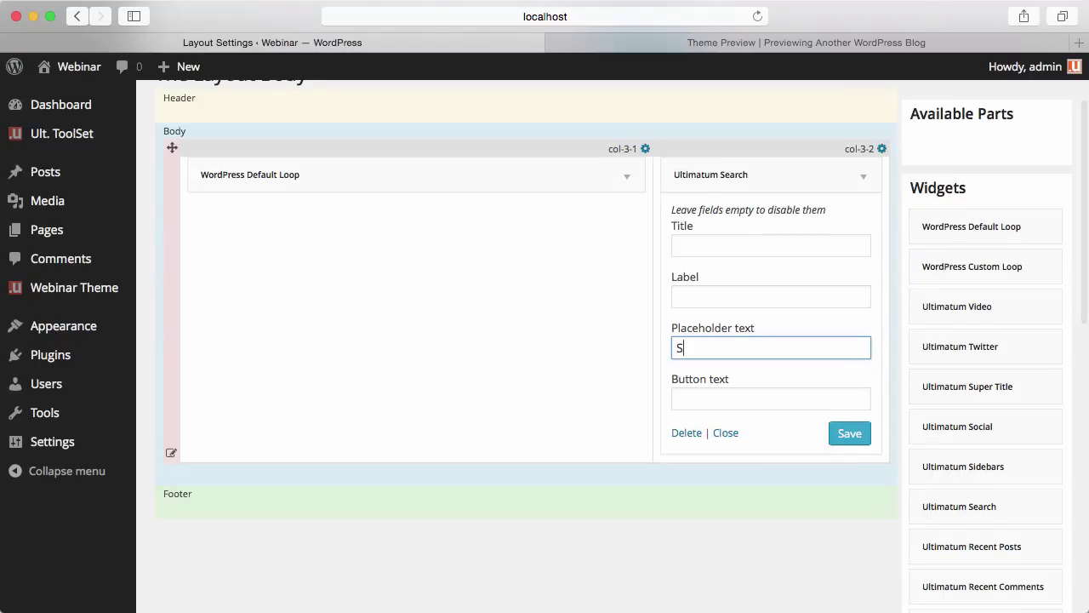
pyautogui.write('earch...')
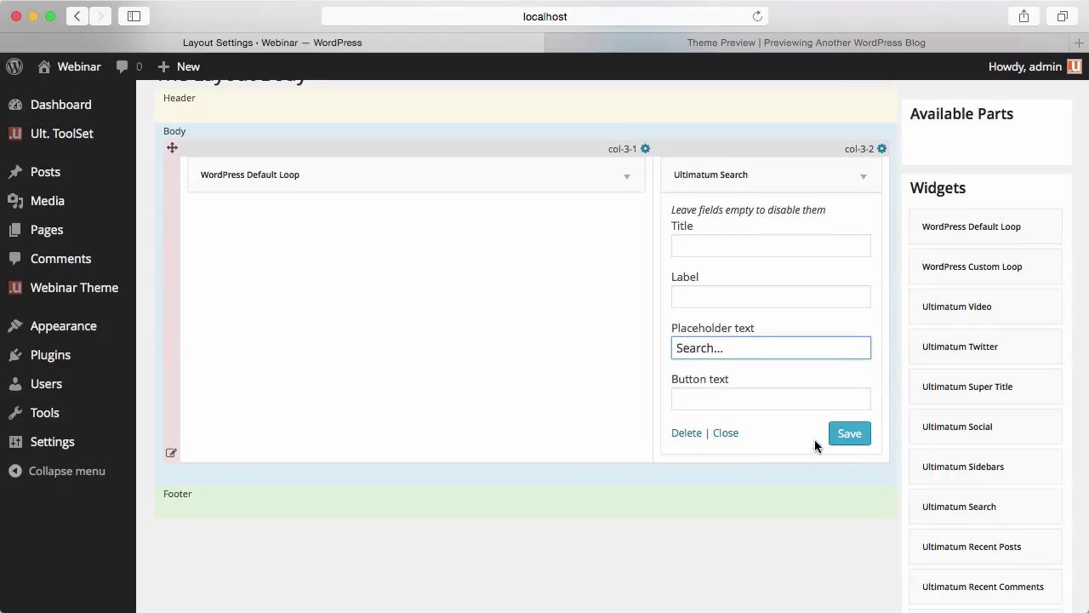
pyautogui.click(847, 434)
pyautogui.click(869, 180)
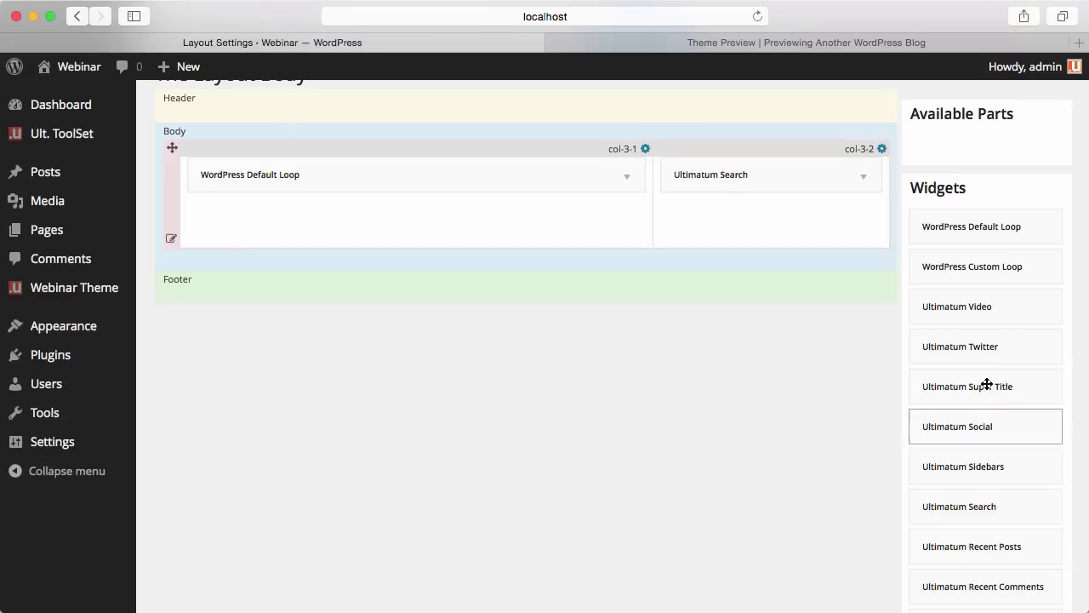
# Add an Ultimatum Recent Posts widget titled "Recent Posts" below the search widget in the 33% column
pyautogui.moveTo(983, 554); pyautogui.dragTo(749, 217)
pyautogui.click(779, 272)
pyautogui.write('R')
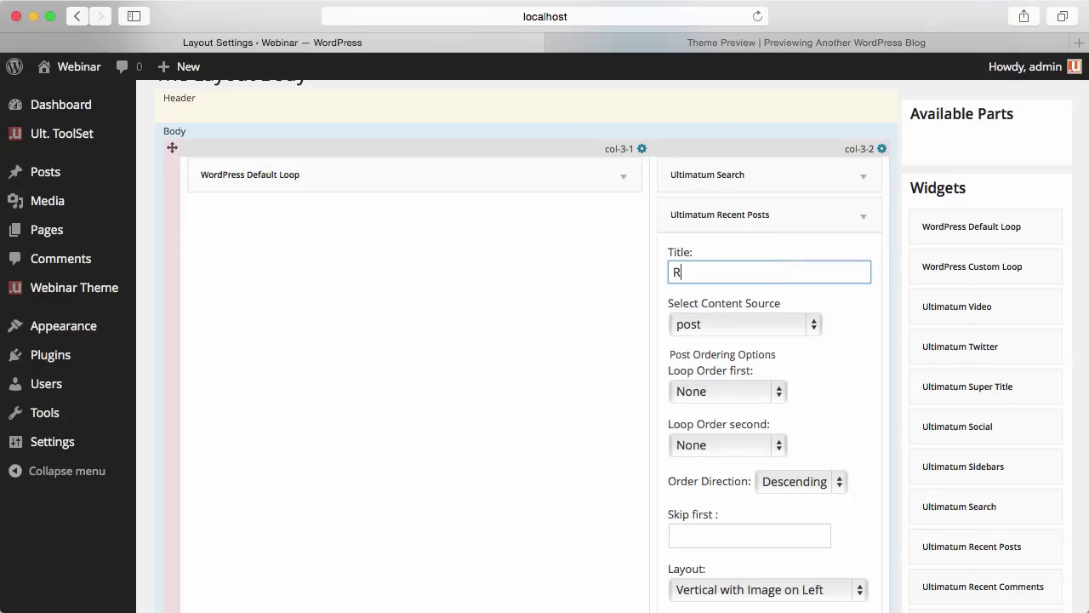
pyautogui.write('ecent Posts')
# Set the Recent Posts widget's image width and height to 50, save the widget and collapse it
pyautogui.scroll(-5, 817, 280)
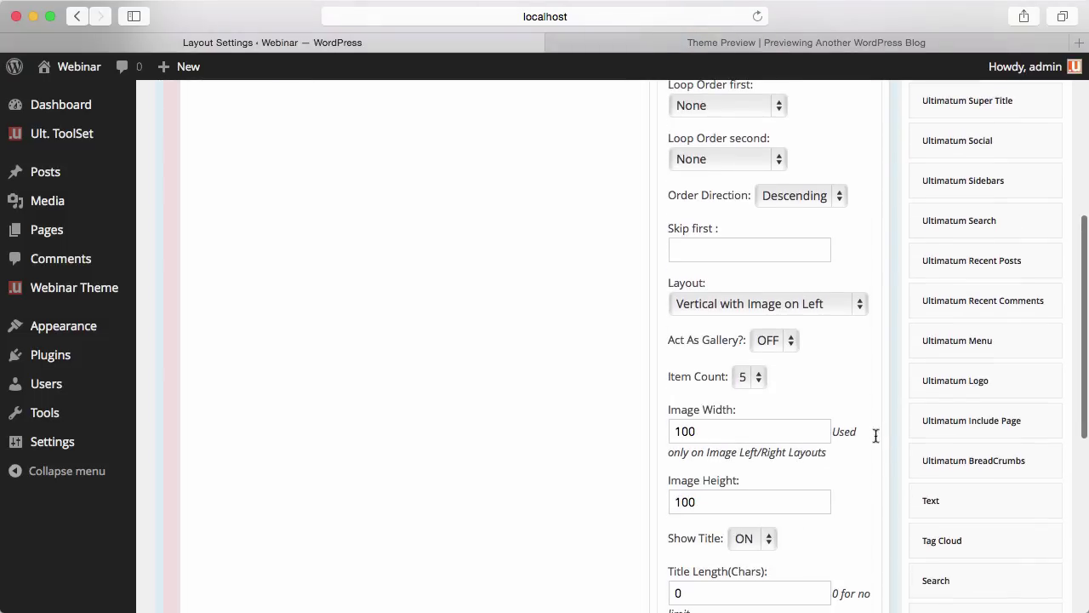
pyautogui.doubleClick(726, 434)
pyautogui.write('50')
pyautogui.press('Tab')
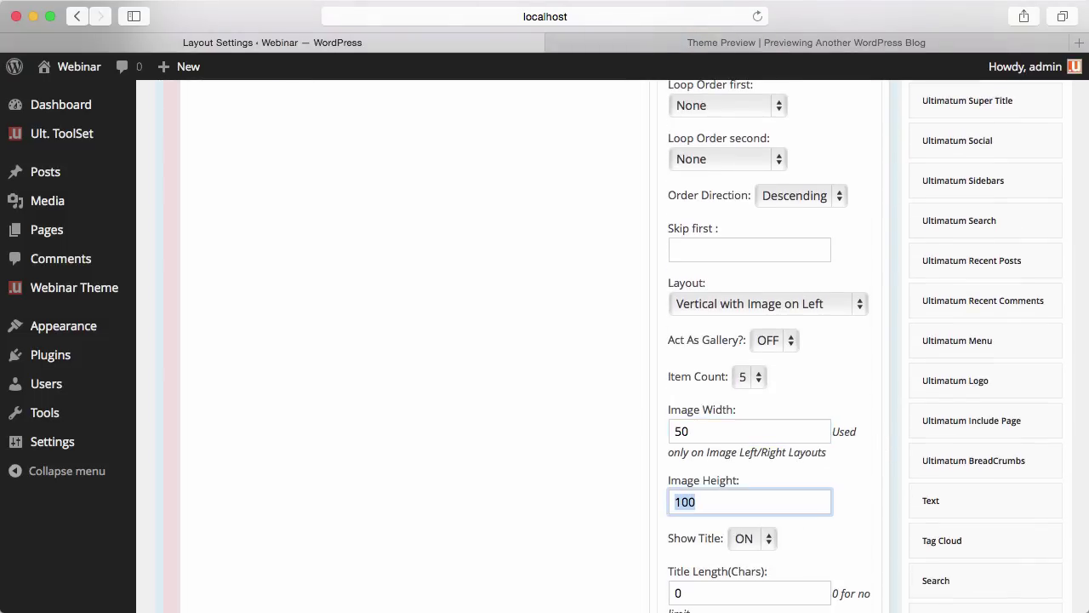
pyautogui.write('50')
pyautogui.scroll(-5, 845, 555)
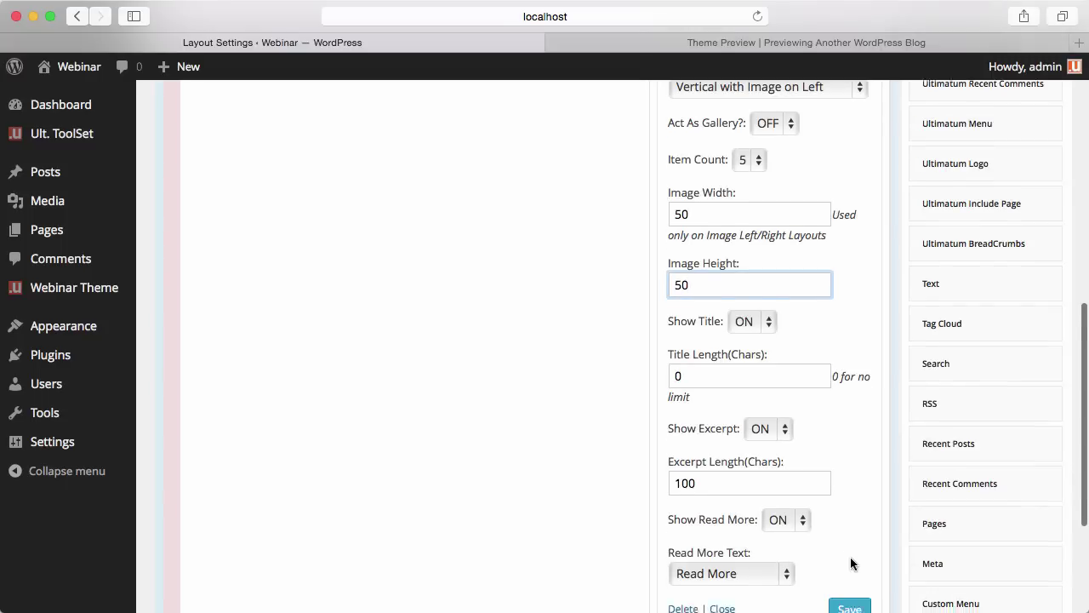
pyautogui.click(851, 517)
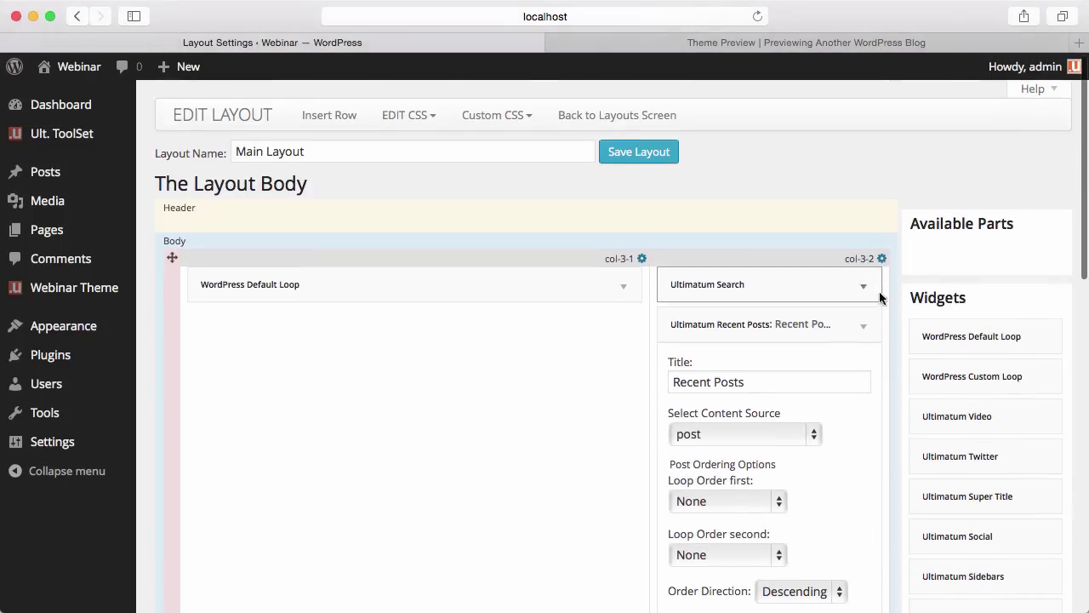
pyautogui.scroll(-3, 967, 390)
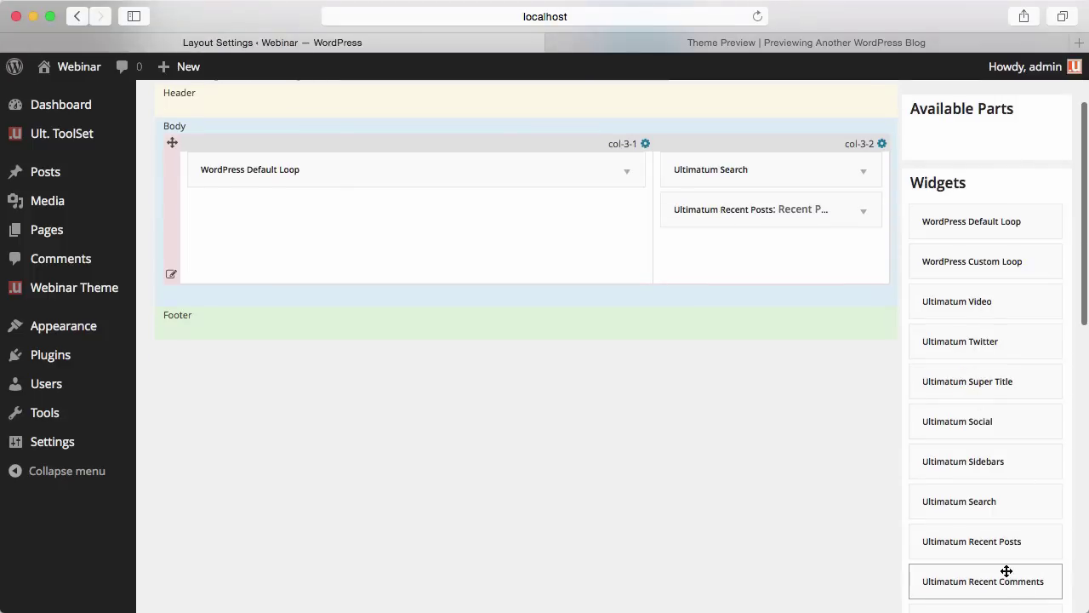
# Add an Ultimatum Recent Comments widget titled "Recent Comments" at the end of the 33% column, saving and collapsing it
pyautogui.moveTo(999, 584); pyautogui.dragTo(783, 269)
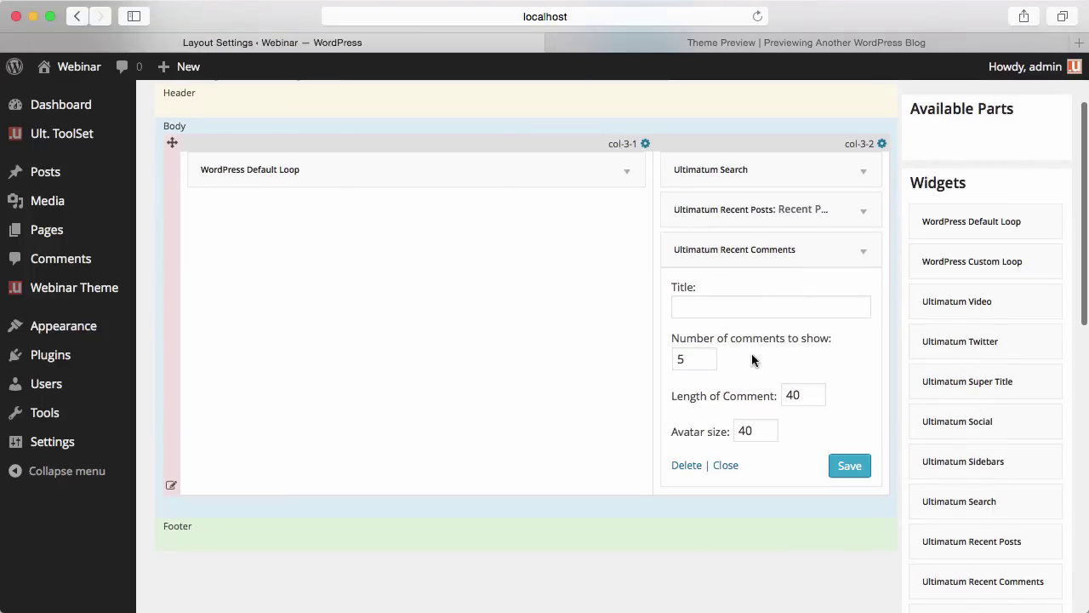
pyautogui.click(768, 309)
pyautogui.write('Recent ')
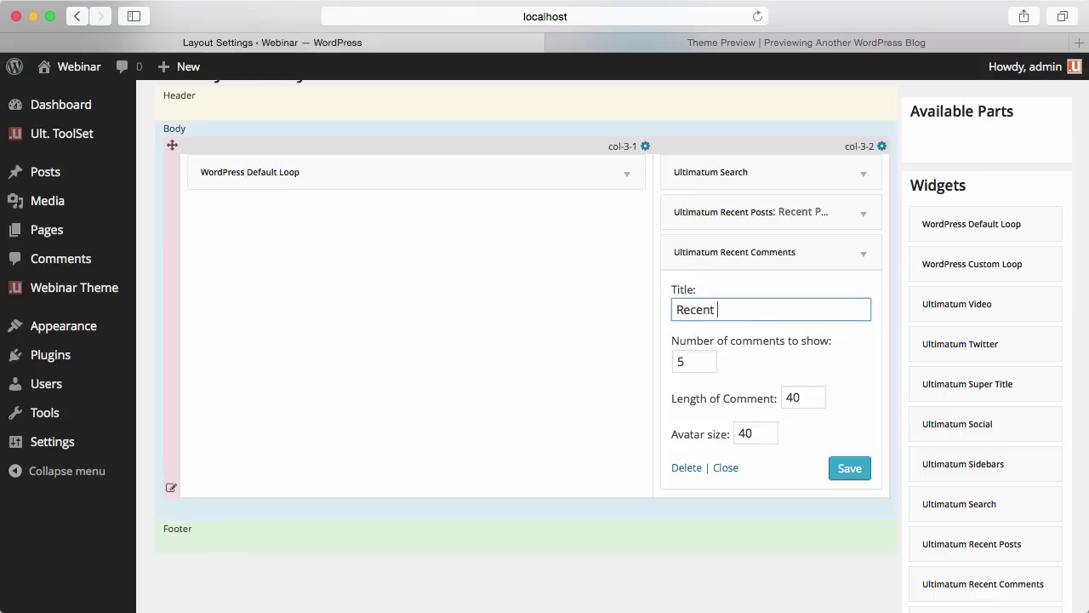
pyautogui.write('Comments')
pyautogui.click(847, 467)
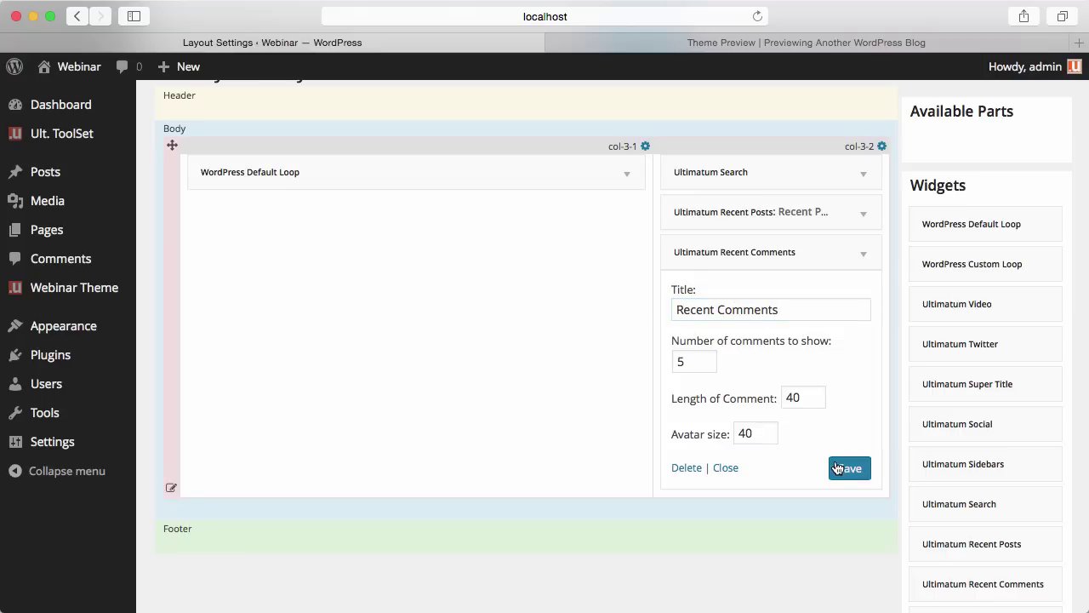
pyautogui.click(866, 261)
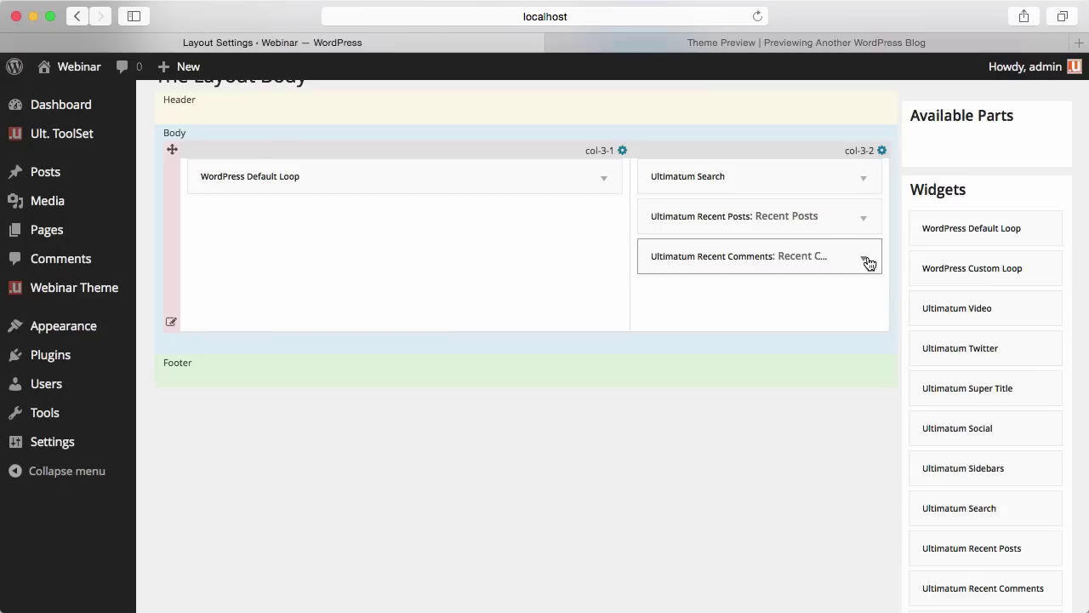
# Return to the template's list of layouts and set Main Layout as the default
pyautogui.scroll(3, 671, 153)
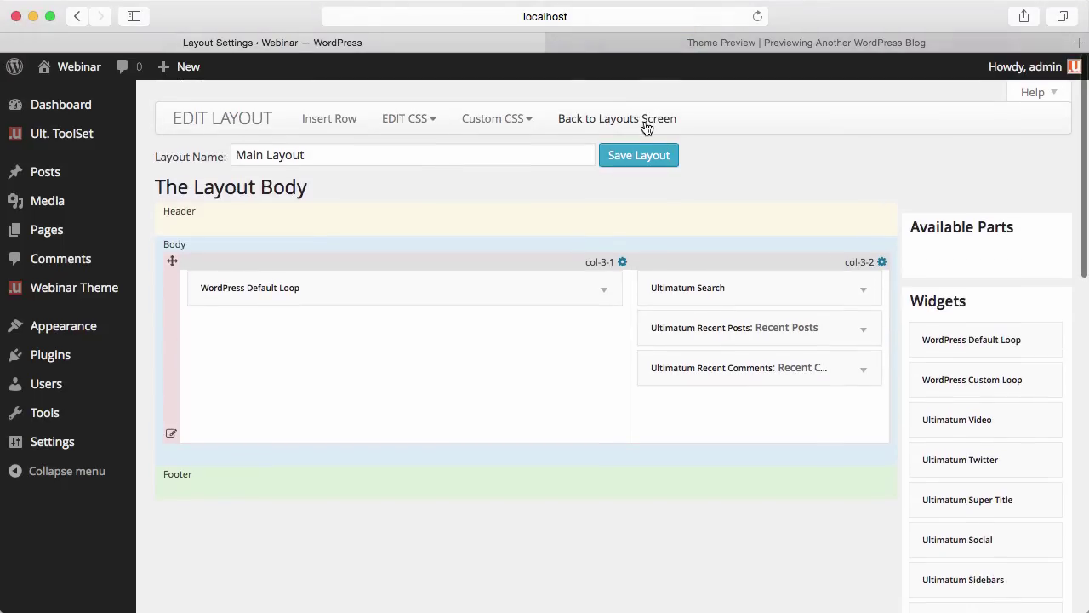
pyautogui.click(645, 124)
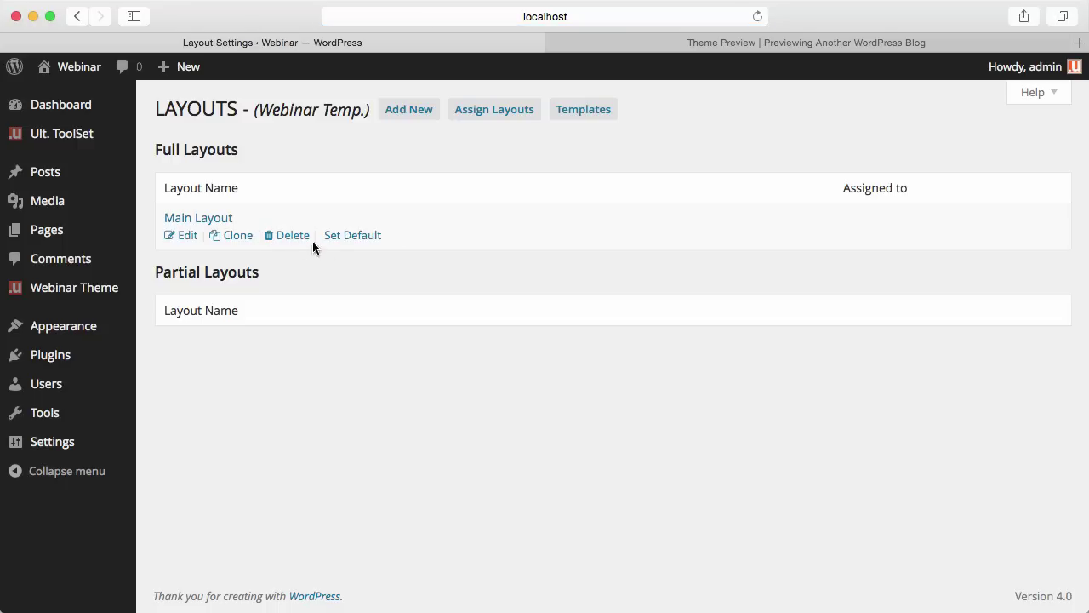
pyautogui.click(345, 237)
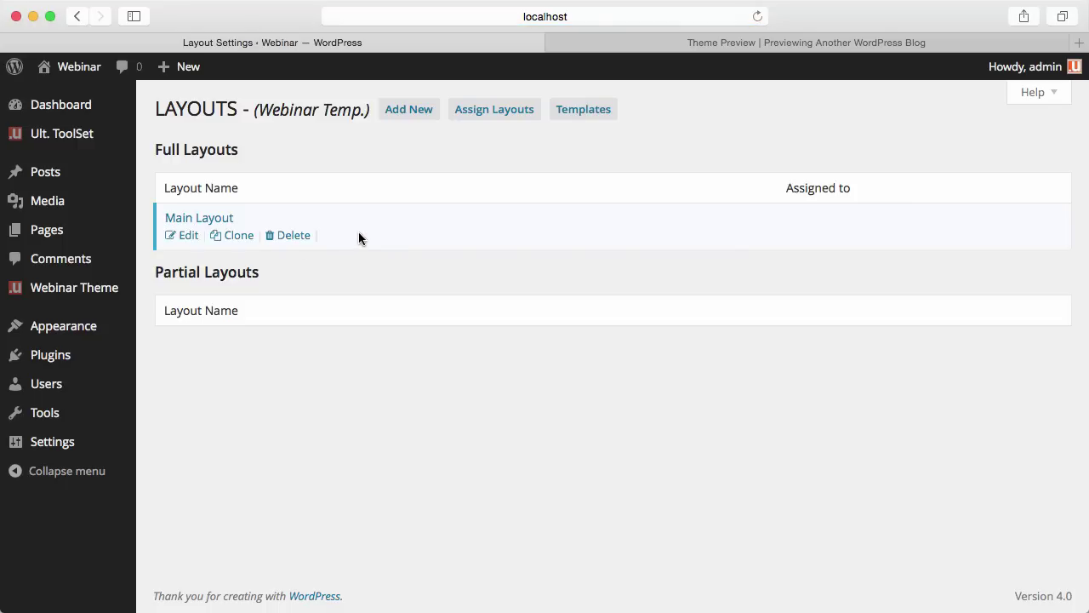
# Open the site in a new tab, examine its post list and sidebar widgets, and compare them with the Moesia theme preview
pyautogui.moveTo(73, 66)
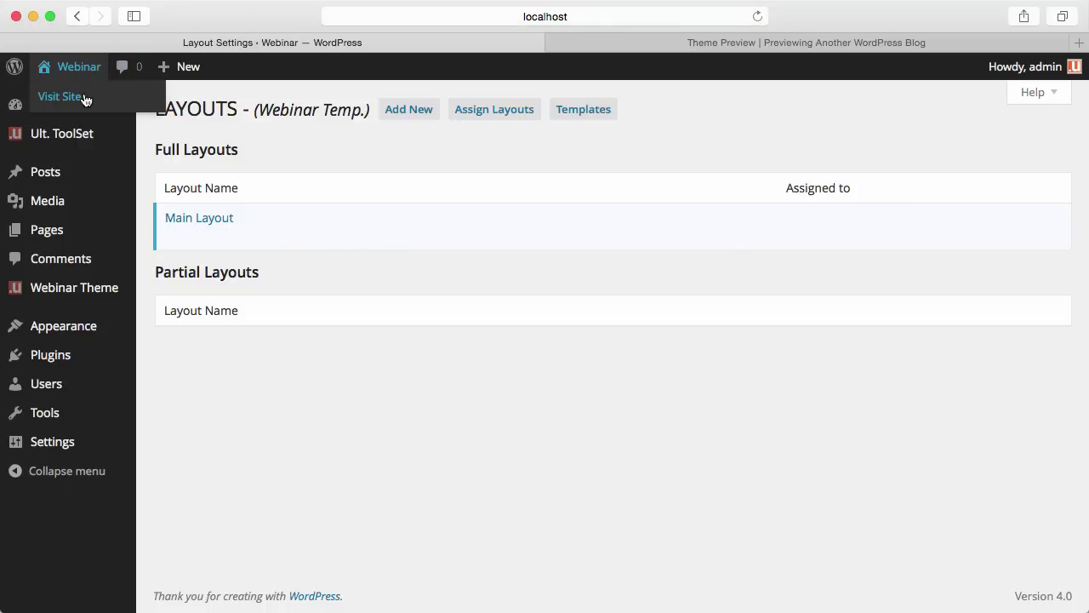
pyautogui.keyDown('super'); pyautogui.click(85, 98); pyautogui.keyUp('super')
pyautogui.click(583, 42)
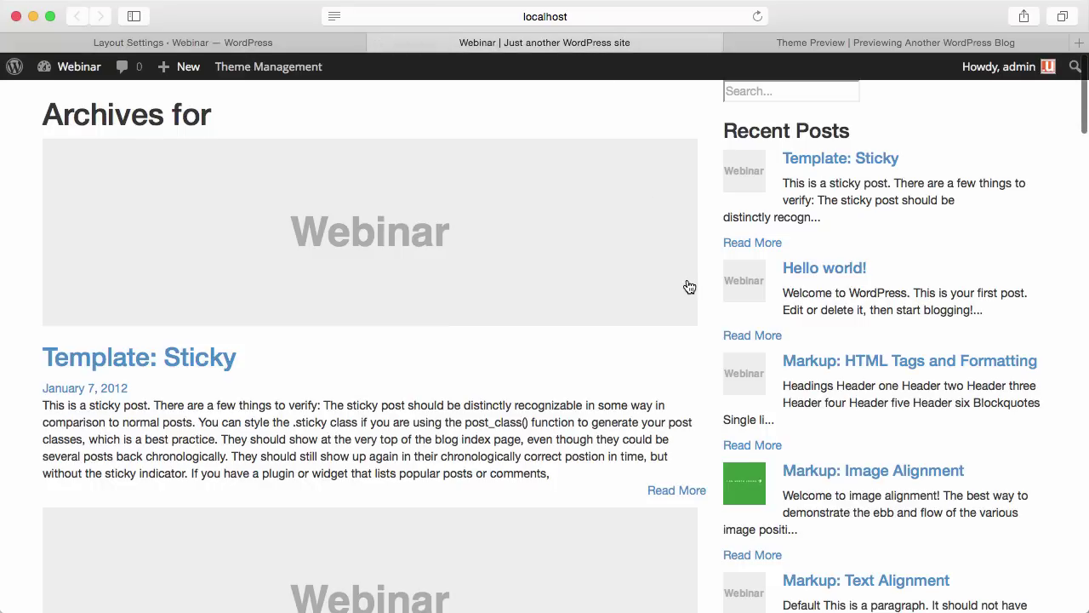
pyautogui.scroll(-1, 689, 285)
pyautogui.scroll(1, 647, 272)
pyautogui.scroll(-10, 403, 434)
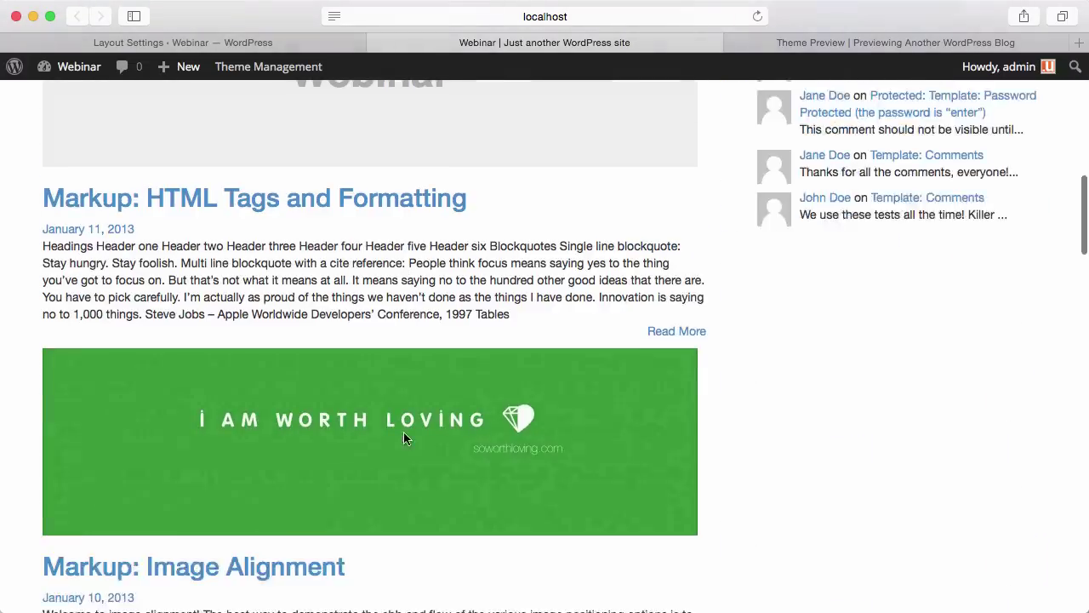
pyautogui.scroll(-5, 403, 439)
pyautogui.scroll(15, 406, 440)
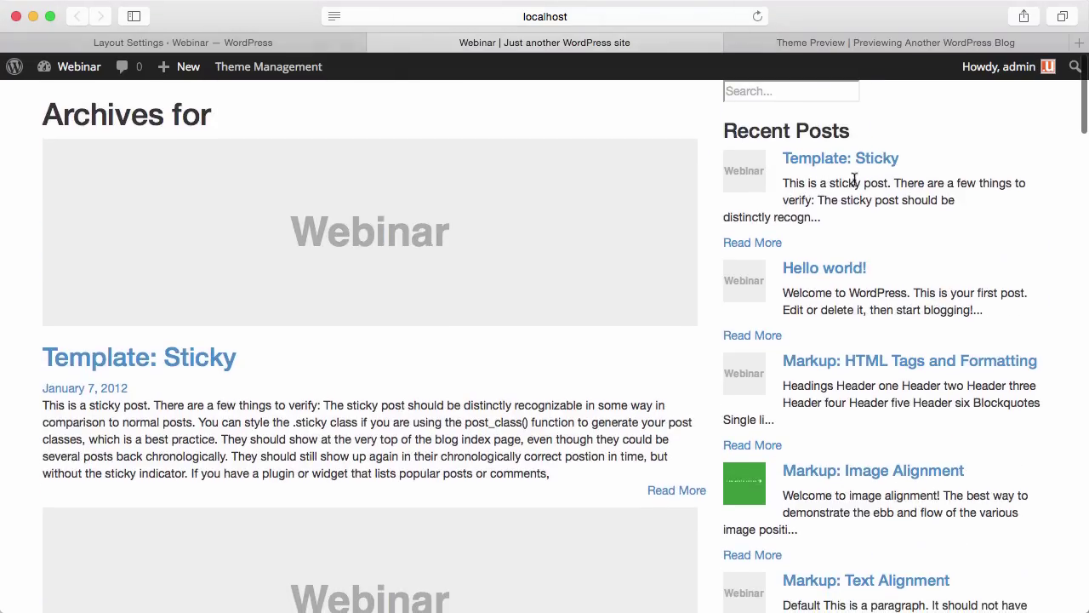
pyautogui.scroll(-6, 868, 306)
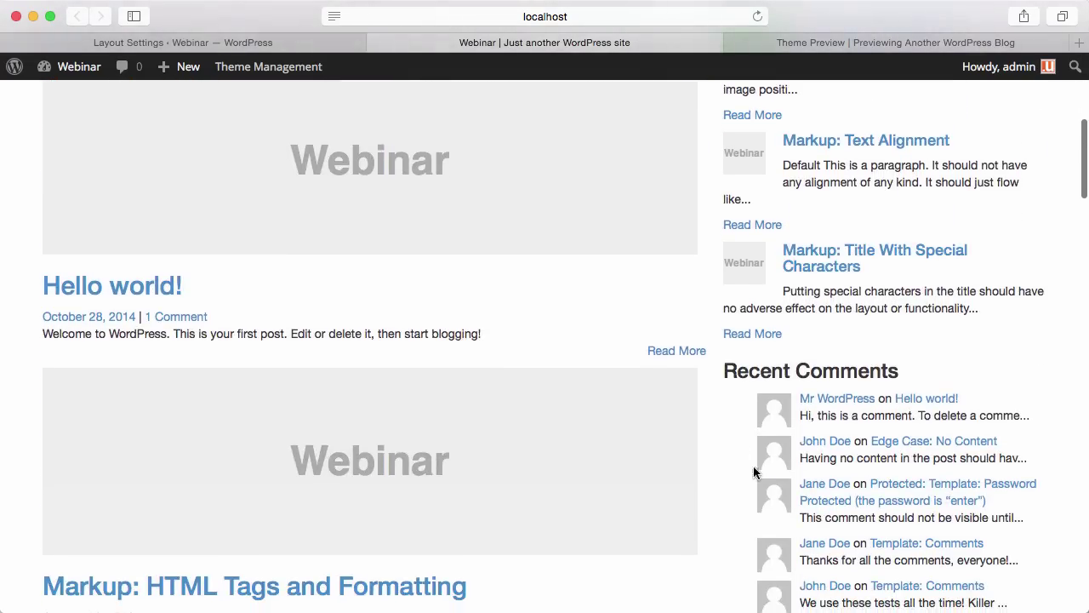
pyautogui.scroll(-10, 835, 455)
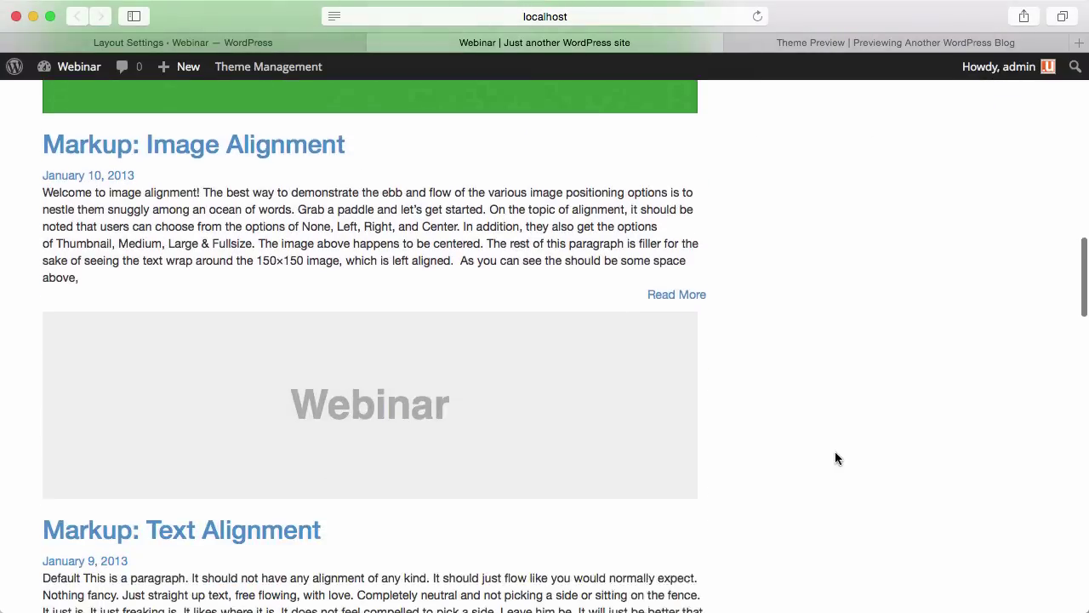
pyautogui.scroll(-10, 834, 454)
pyautogui.scroll(15, 835, 454)
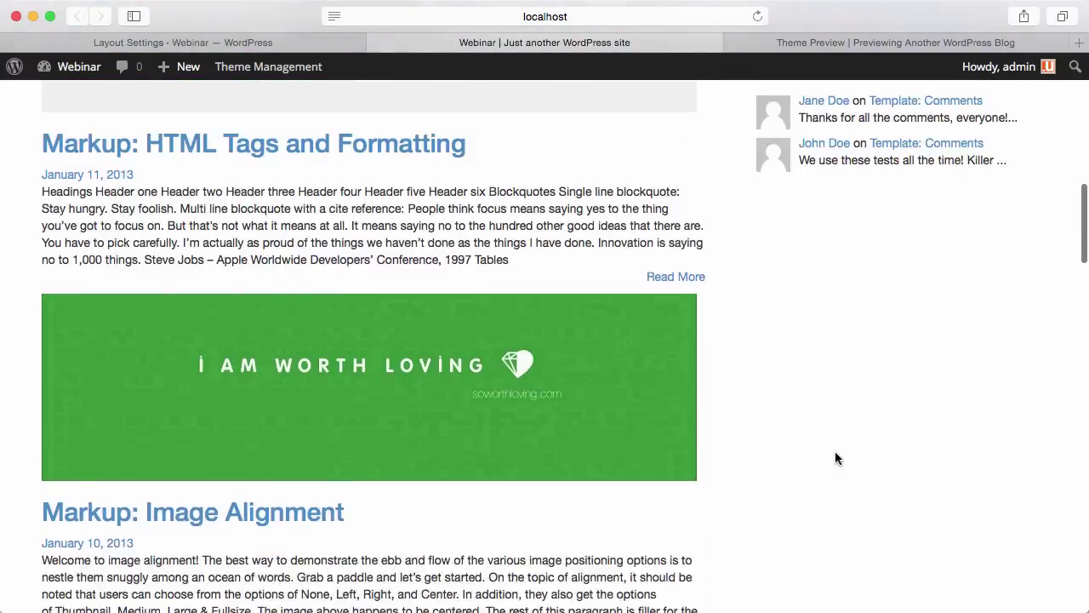
pyautogui.scroll(15, 835, 458)
pyautogui.click(847, 42)
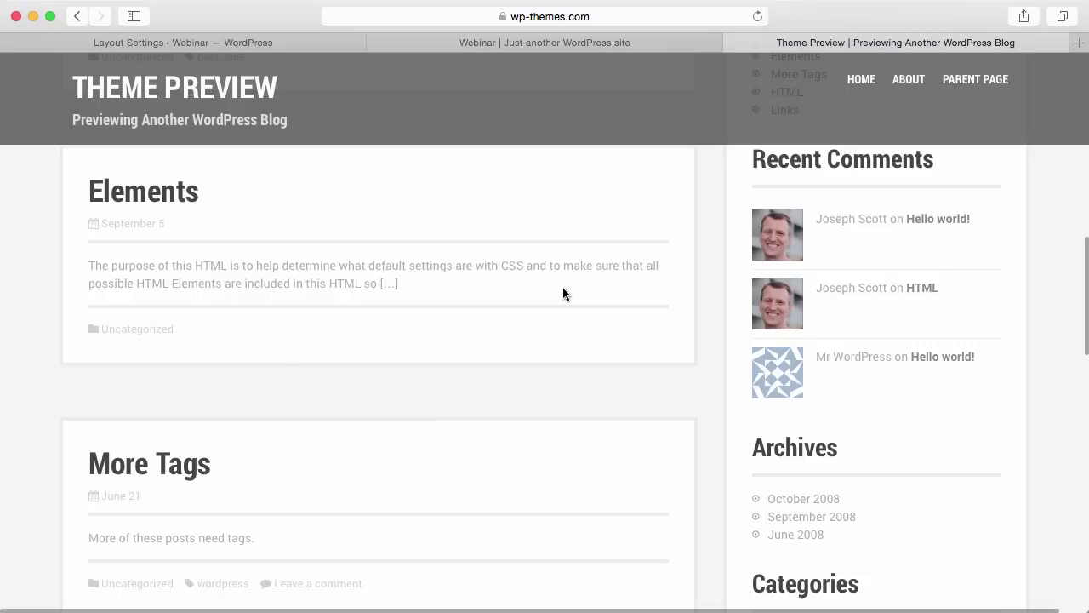
pyautogui.scroll(5, 563, 293)
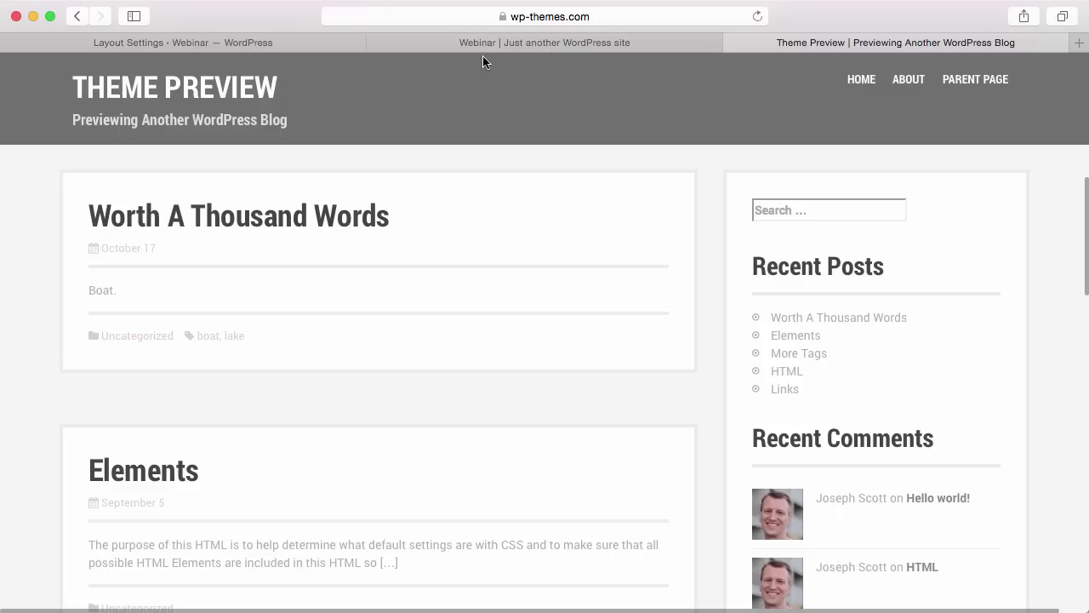
# Reopen Main Layout and, after checking the theme preview, turn Archive Title off in the WordPress Default Loop's Multi Post Layout settings
pyautogui.click(297, 41)
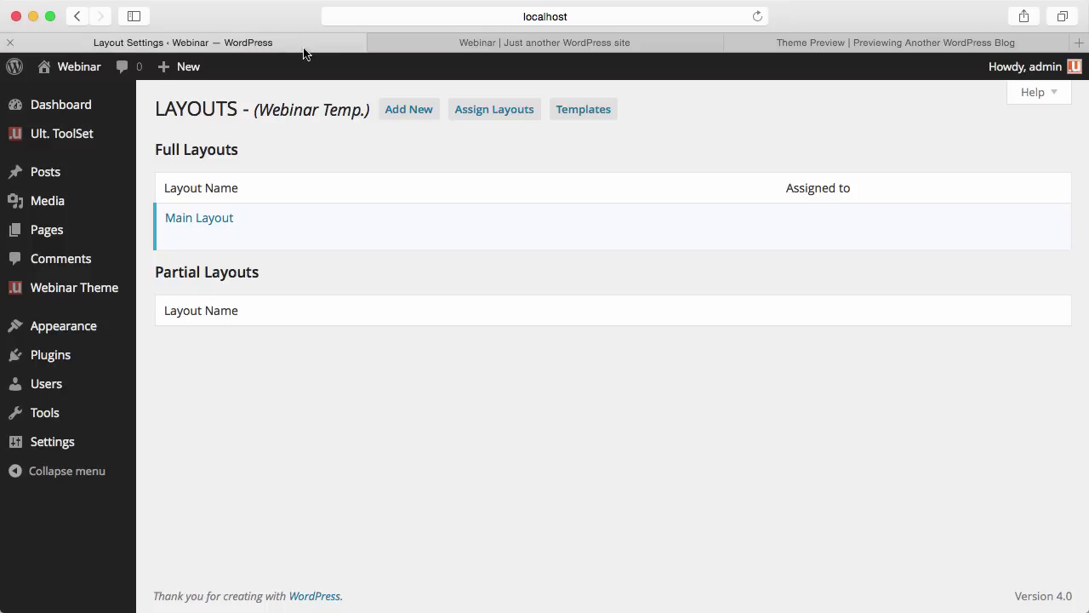
pyautogui.click(230, 219)
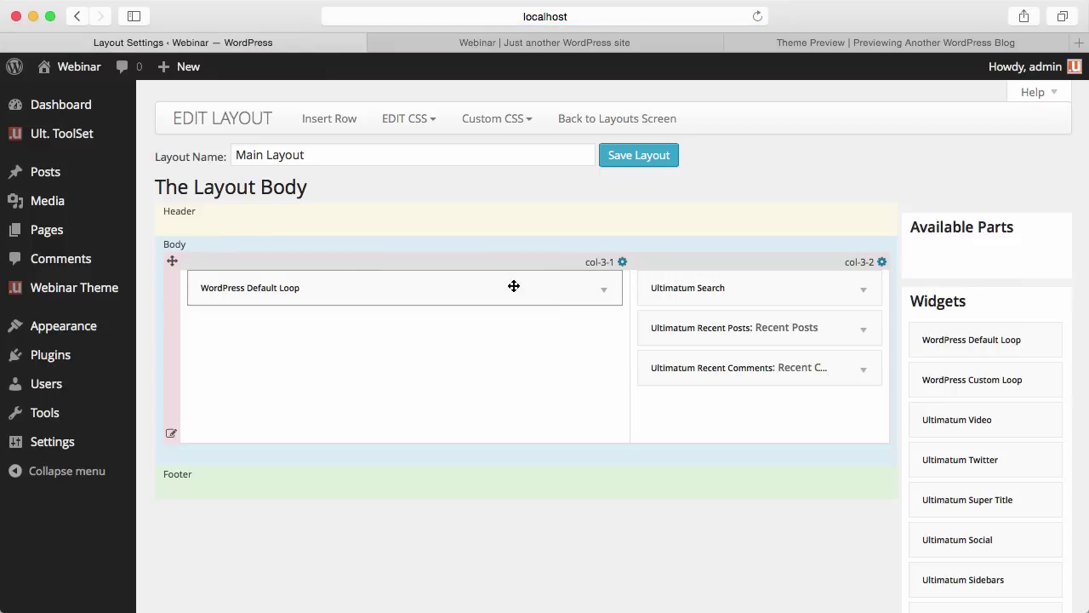
pyautogui.click(603, 291)
pyautogui.click(343, 334)
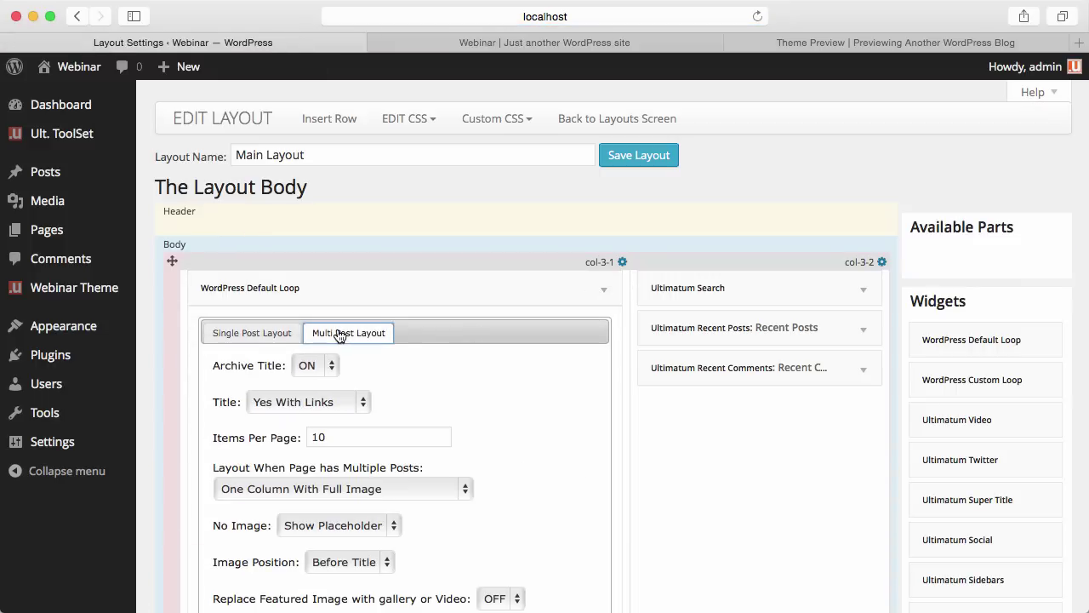
pyautogui.click(849, 44)
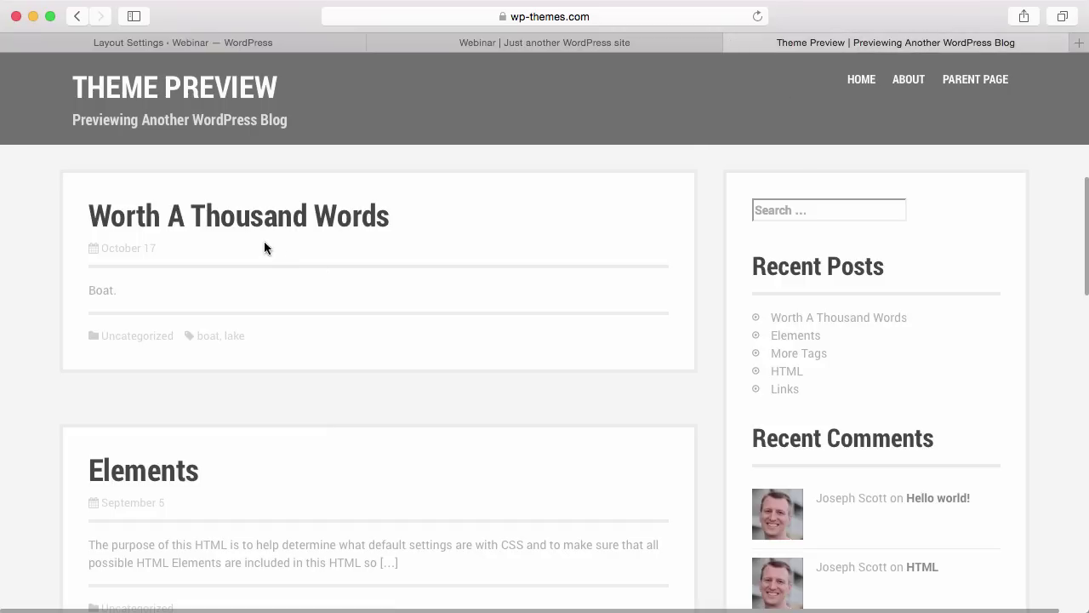
pyautogui.click(266, 41)
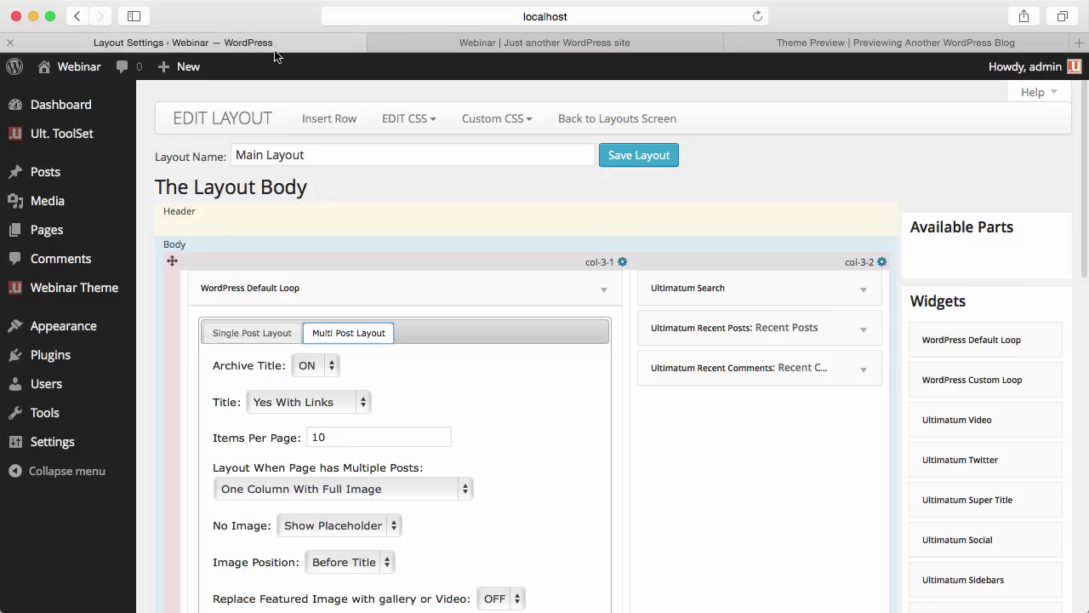
pyautogui.click(298, 366)
pyautogui.click(311, 387)
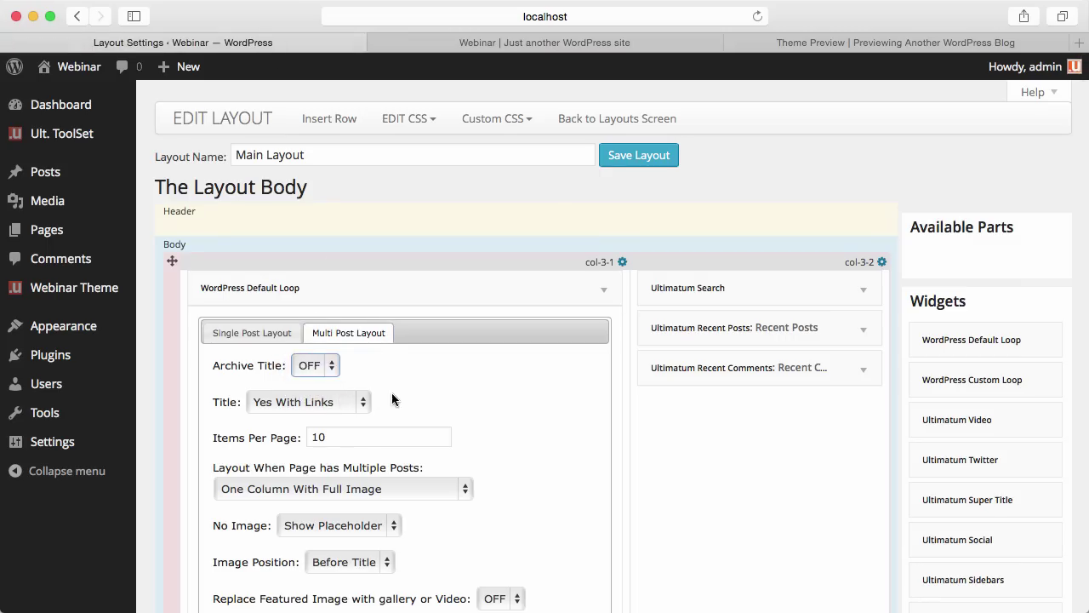
# Set the Default Loop's layout for pages with multiple posts to One Column With No Image
pyautogui.scroll(-3, 392, 392)
pyautogui.click(382, 394)
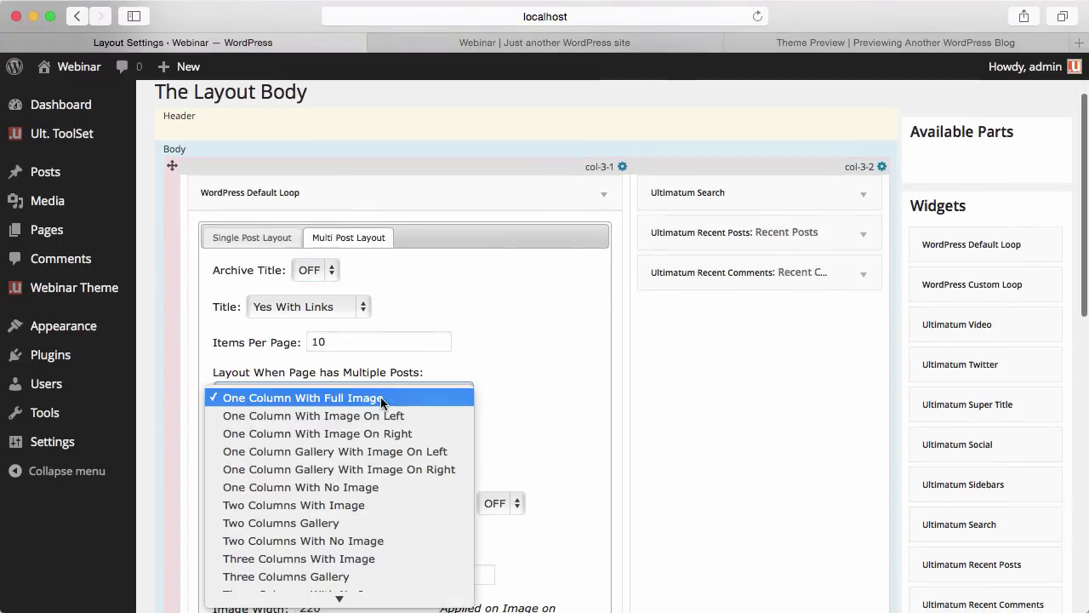
pyautogui.click(353, 491)
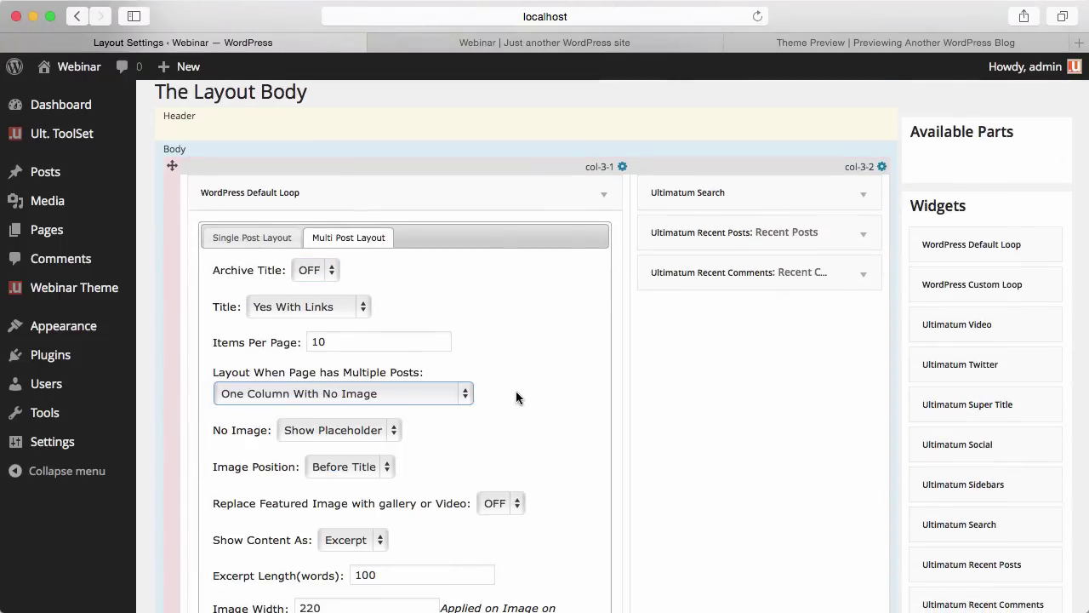
# Set Taxonomy to After Content in the Default Loop's multi-post settings
pyautogui.scroll(-5, 516, 391)
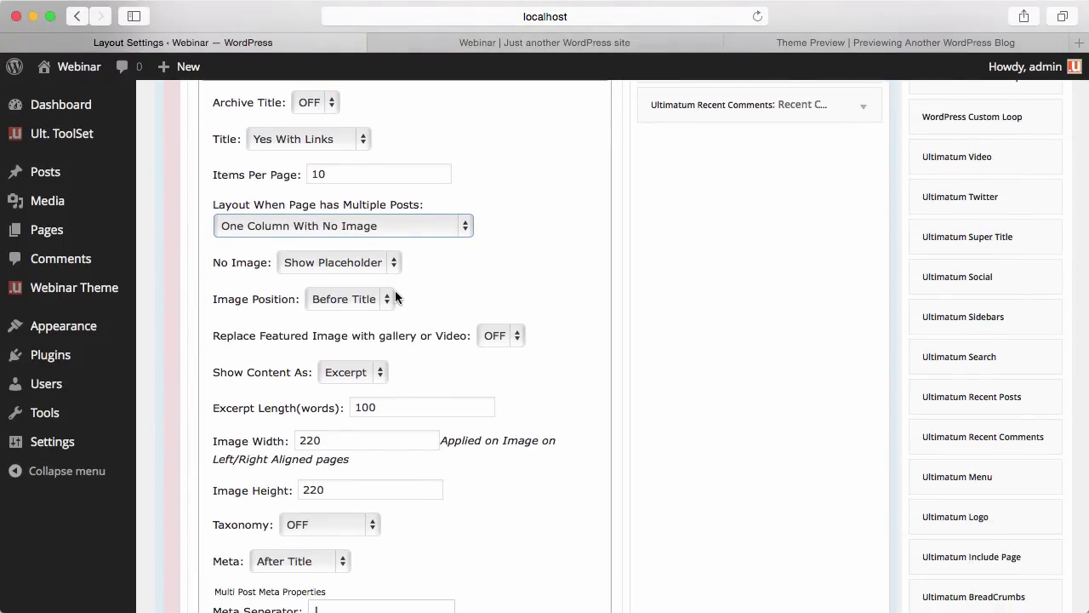
pyautogui.scroll(-2, 395, 290)
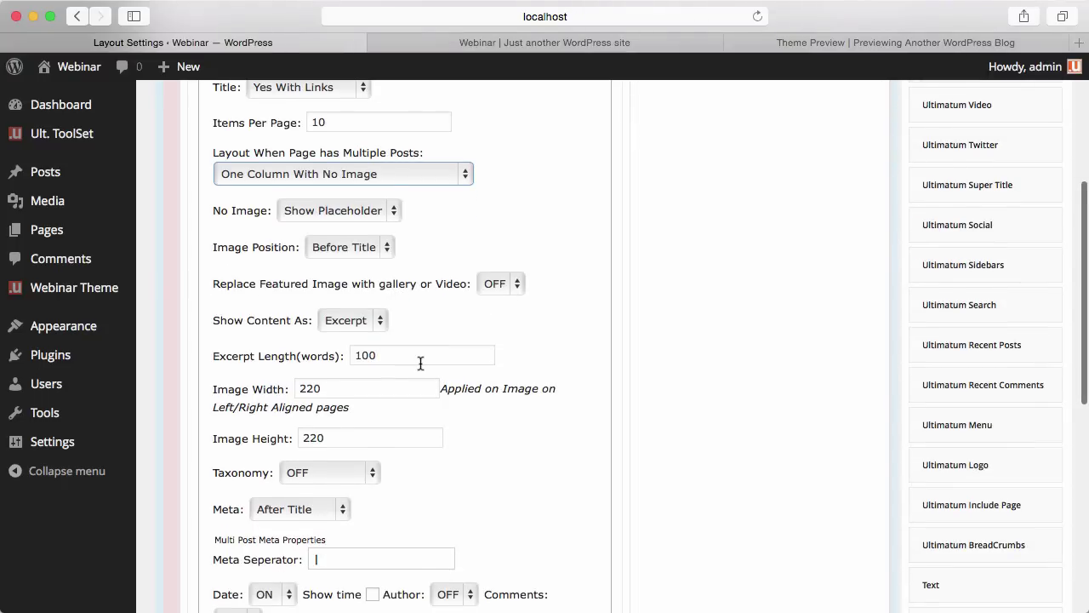
pyautogui.scroll(-3, 421, 363)
pyautogui.click(344, 385)
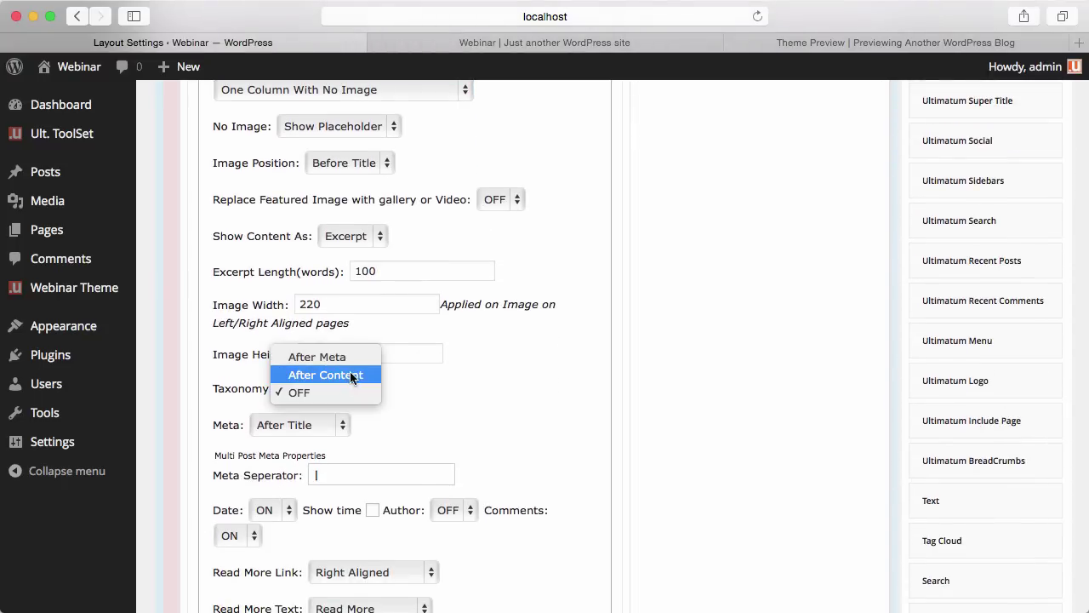
pyautogui.click(349, 372)
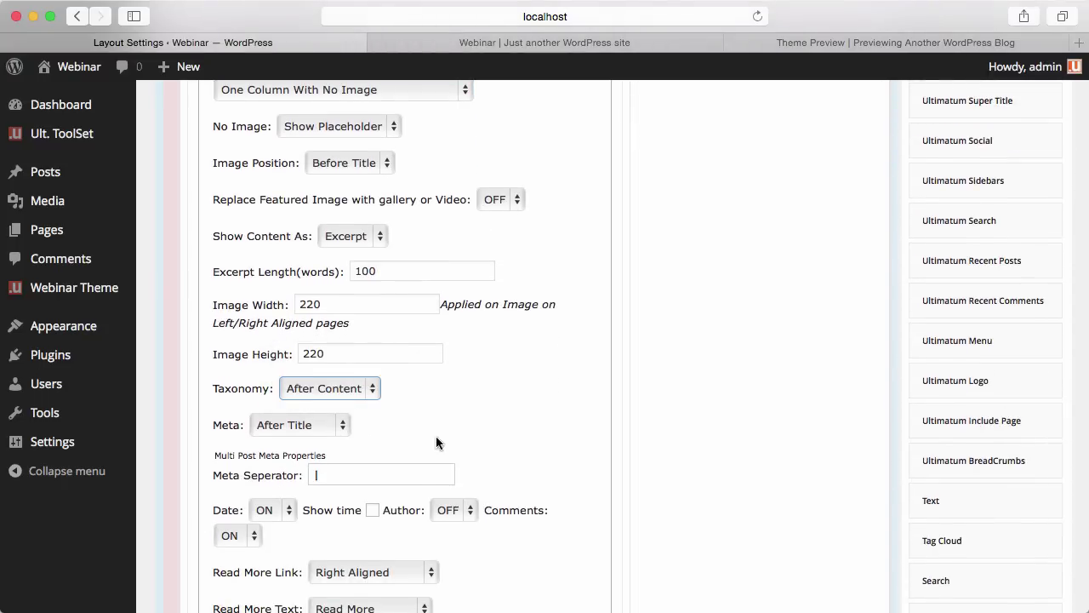
pyautogui.scroll(-6, 436, 438)
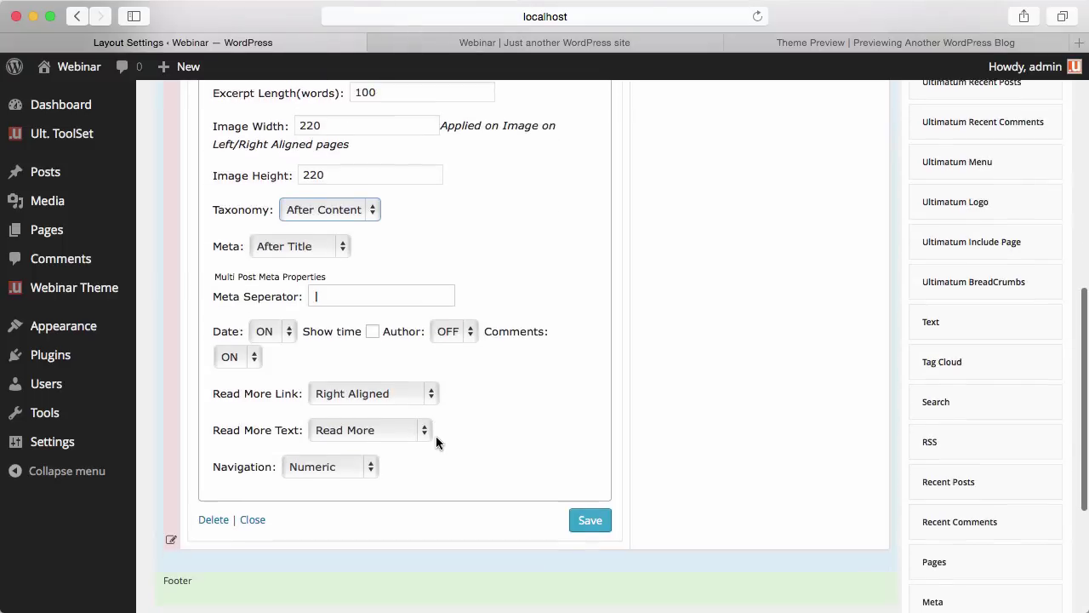
# Save the Default Loop's multi-post settings and set its Single Post Layout to No image
pyautogui.click(588, 519)
pyautogui.scroll(10, 508, 500)
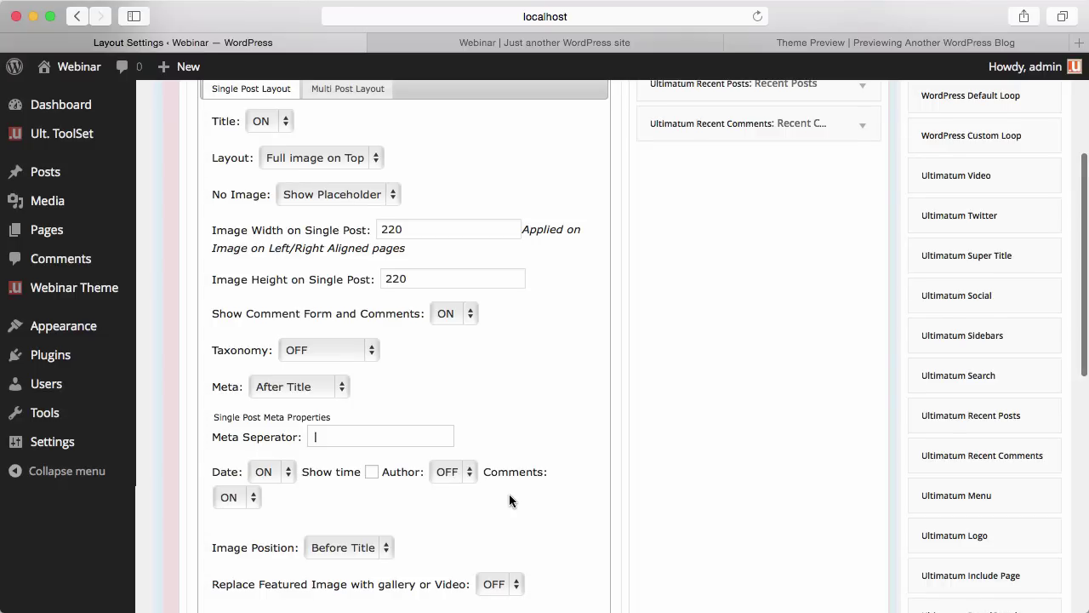
pyautogui.scroll(-3, 392, 340)
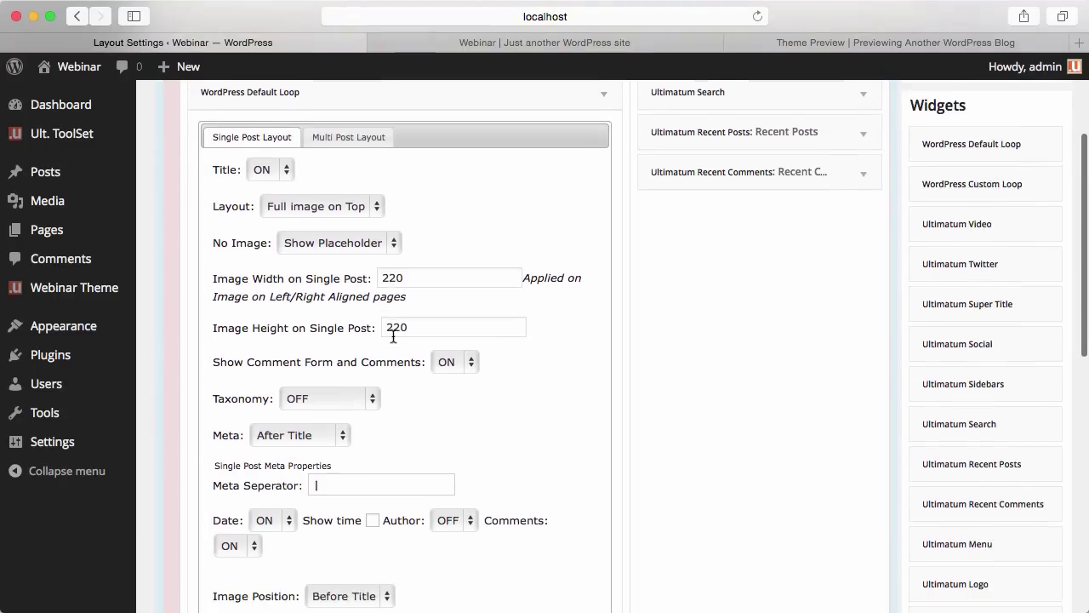
pyautogui.click(339, 166)
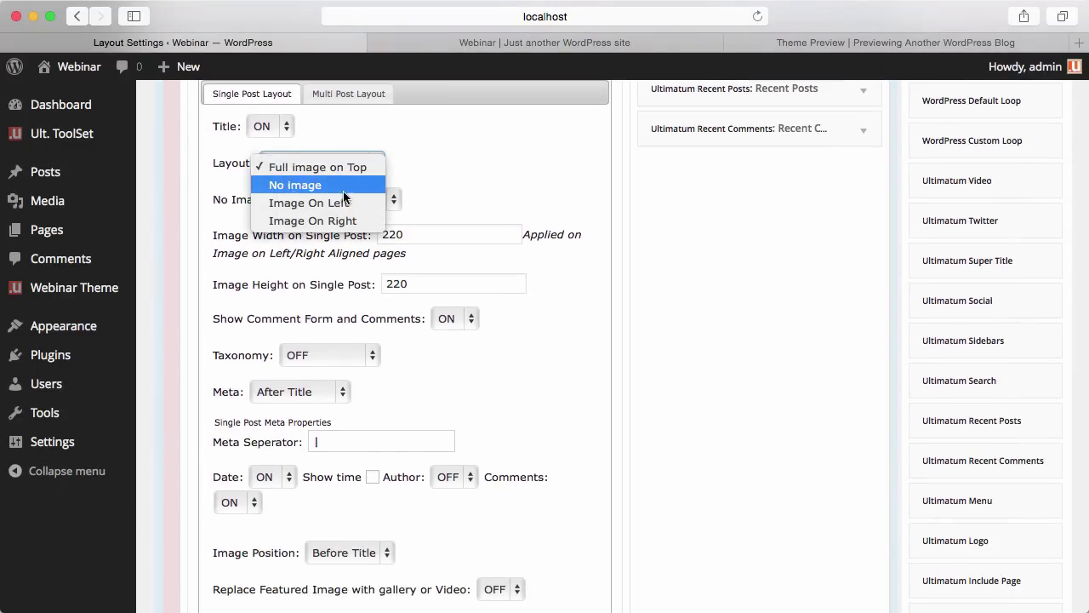
pyautogui.click(343, 183)
# Set Taxonomy to After Content and keep Meta at After Title in the Default Loop's single-post settings
pyautogui.scroll(-4, 530, 265)
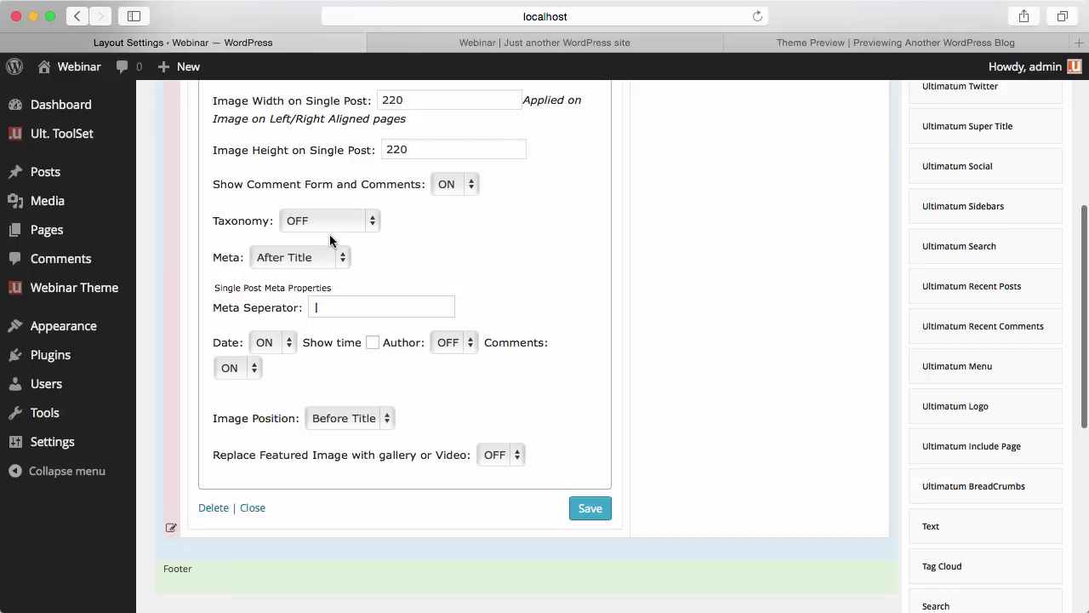
pyautogui.click(333, 222)
pyautogui.click(339, 209)
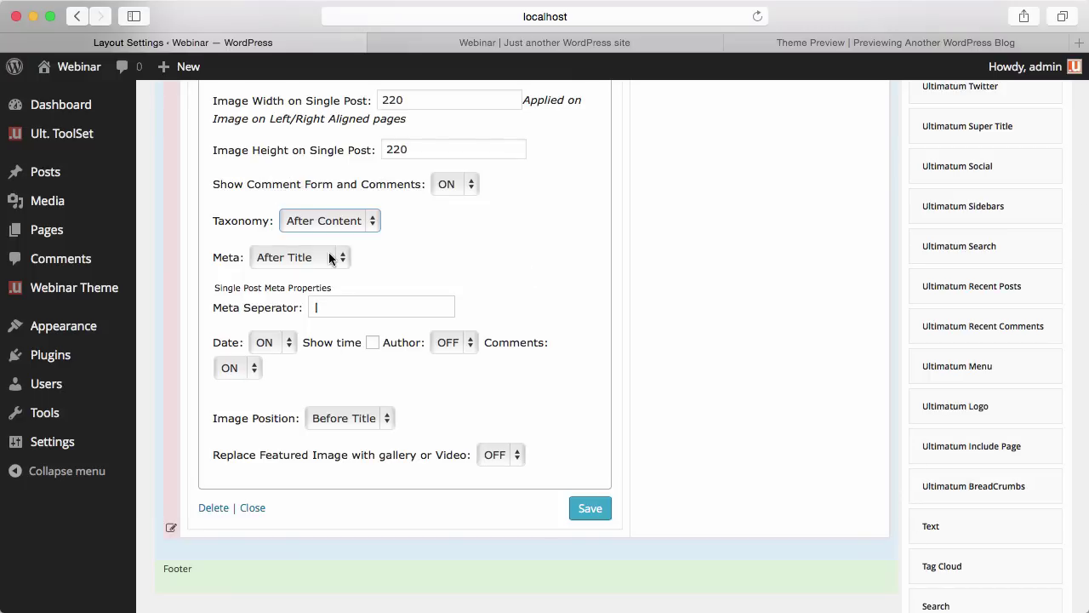
pyautogui.click(329, 251)
pyautogui.click(329, 252)
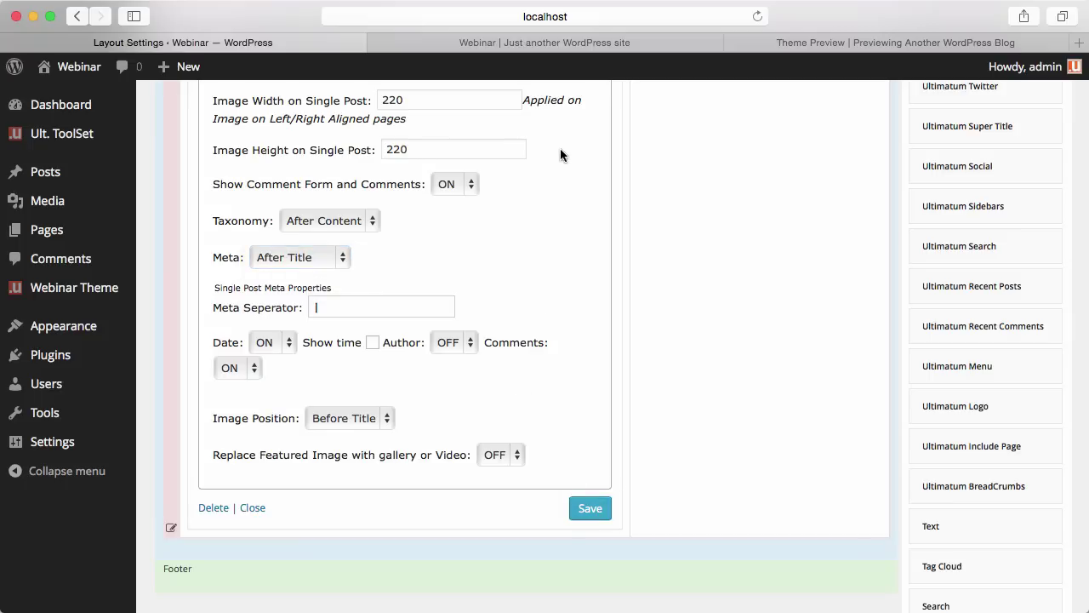
# Reload the Webinar site and examine the dates, categories and tags throughout its post list
pyautogui.click(557, 39)
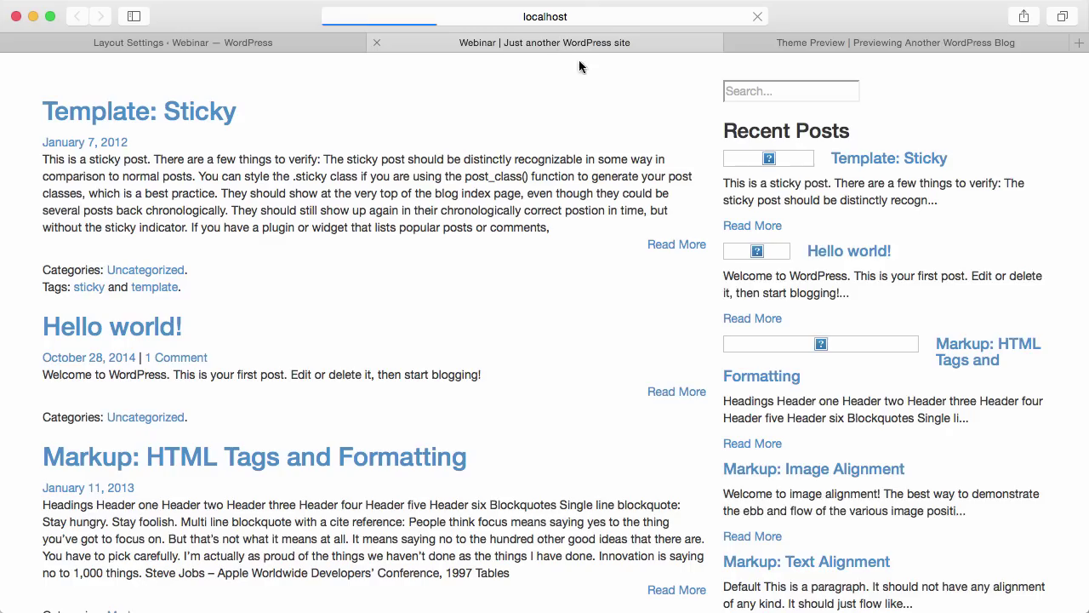
pyautogui.scroll(-1, 544, 316)
pyautogui.scroll(1, 545, 315)
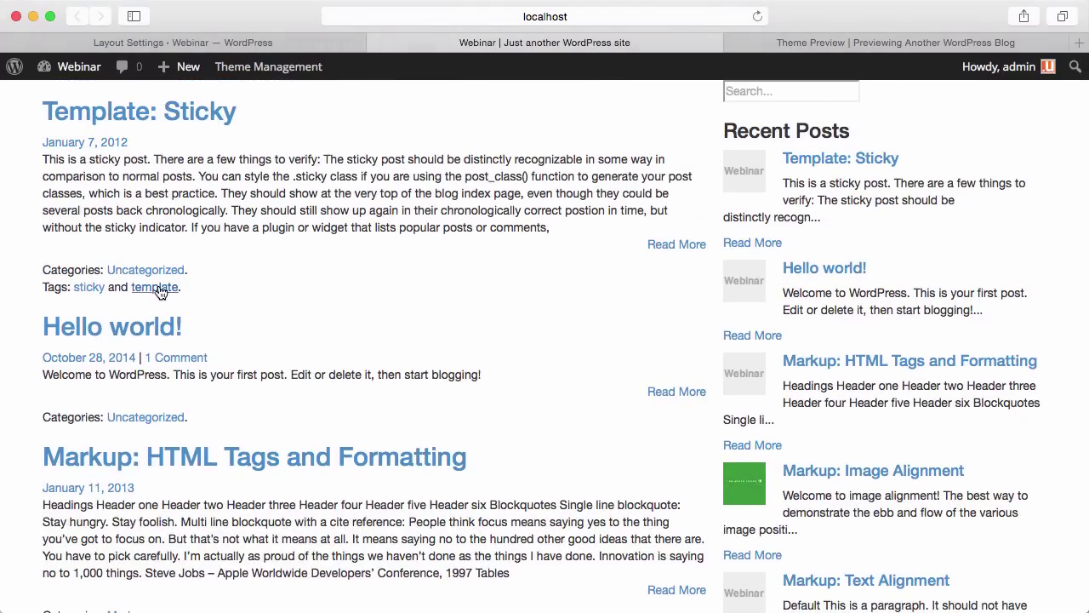
pyautogui.scroll(-15, 161, 291)
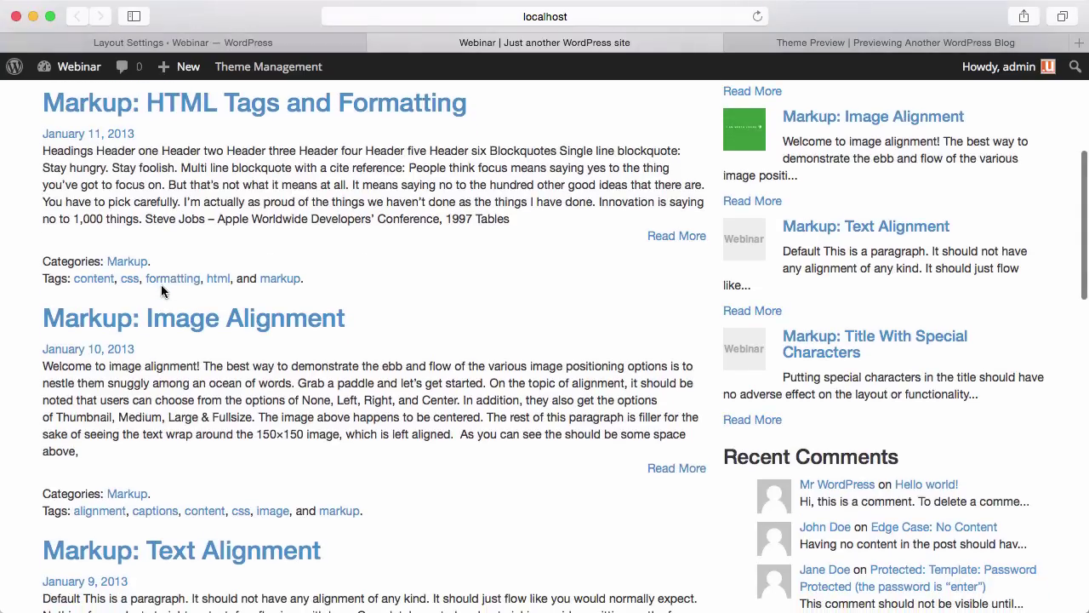
pyautogui.scroll(-10, 162, 291)
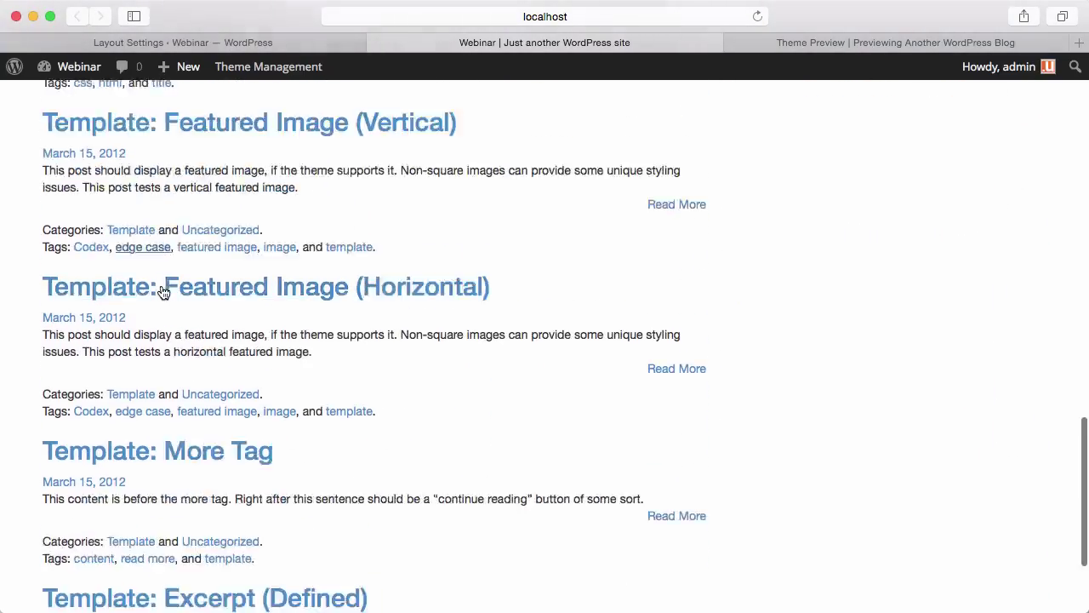
pyautogui.scroll(20, 163, 293)
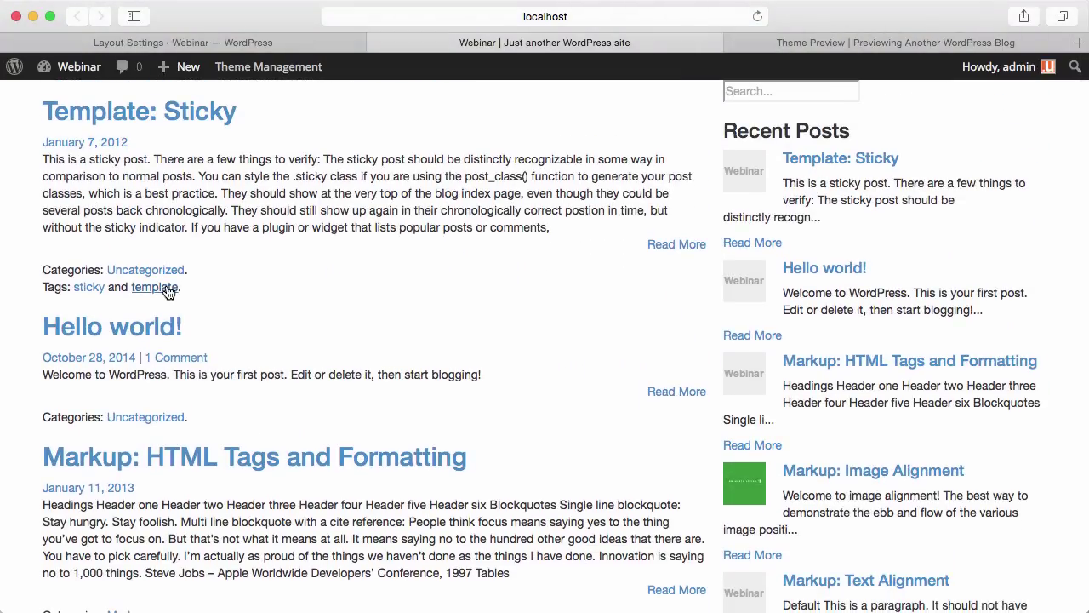
# Examine the theme preview's post boxes, sidebar box and header for their backgrounds, borders and spacing
pyautogui.click(836, 42)
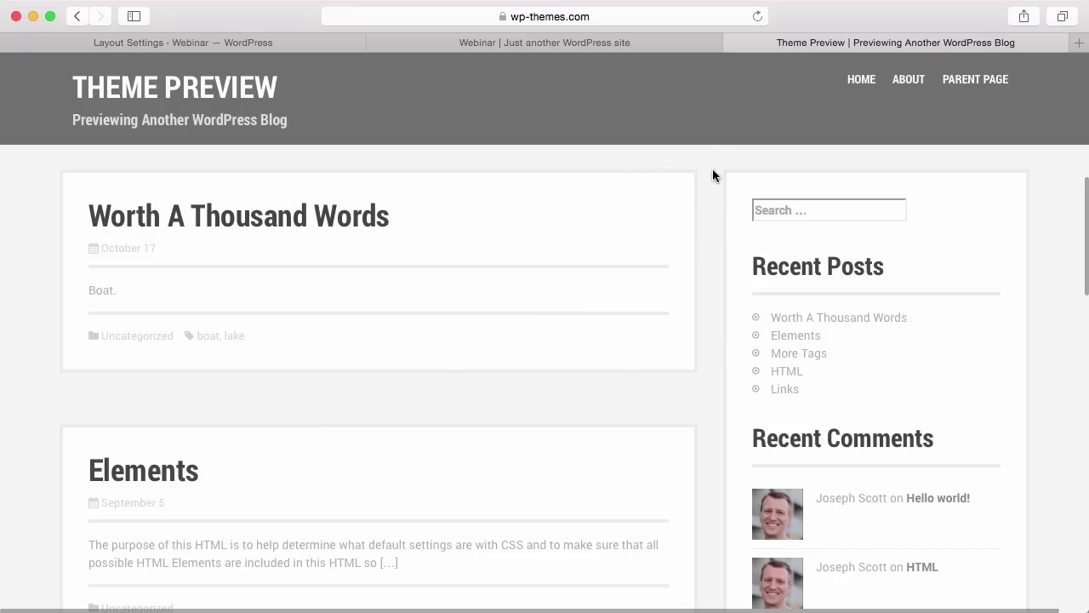
pyautogui.scroll(-3, 712, 188)
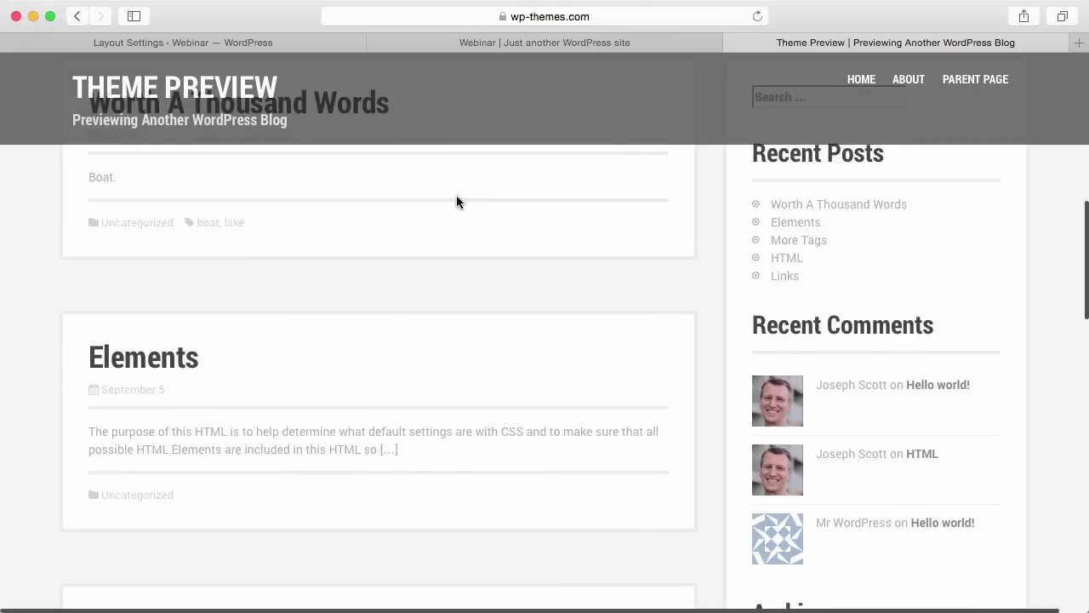
pyautogui.scroll(5, 456, 198)
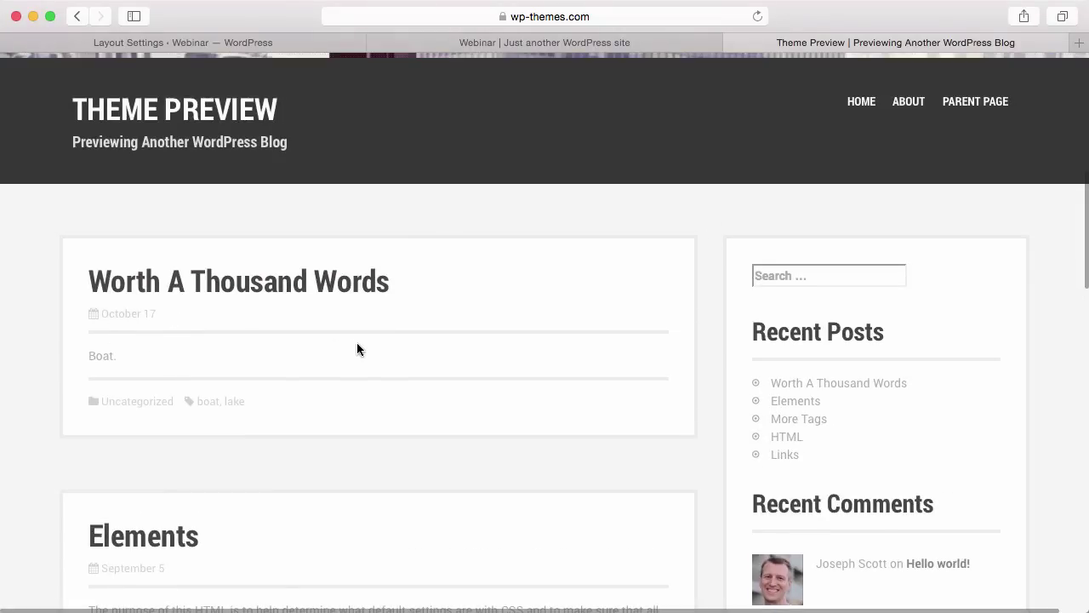
pyautogui.scroll(-1, 407, 386)
pyautogui.scroll(-10, 407, 387)
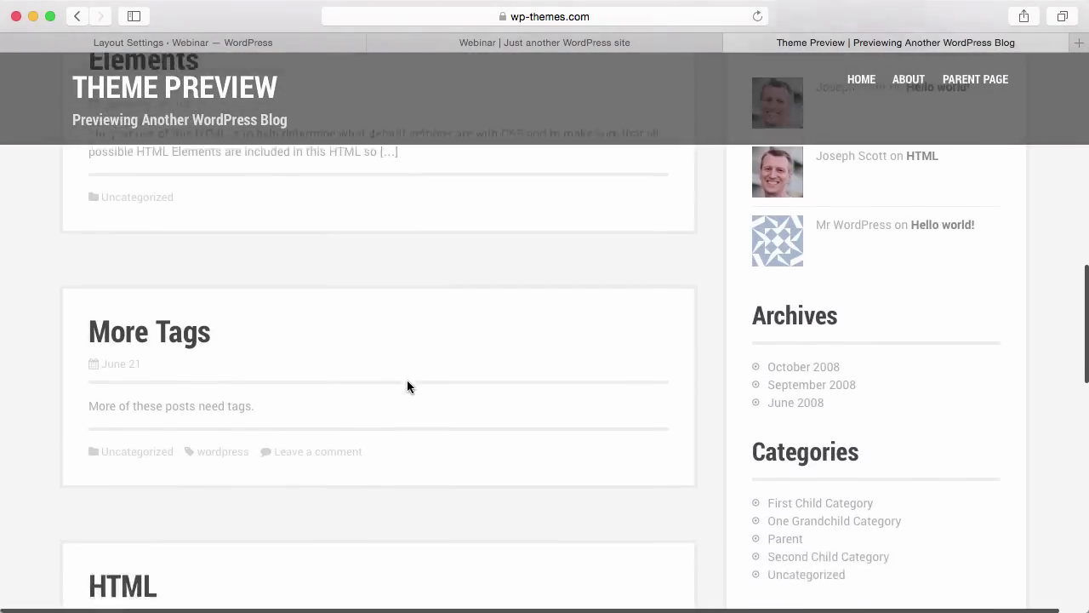
pyautogui.scroll(4, 407, 386)
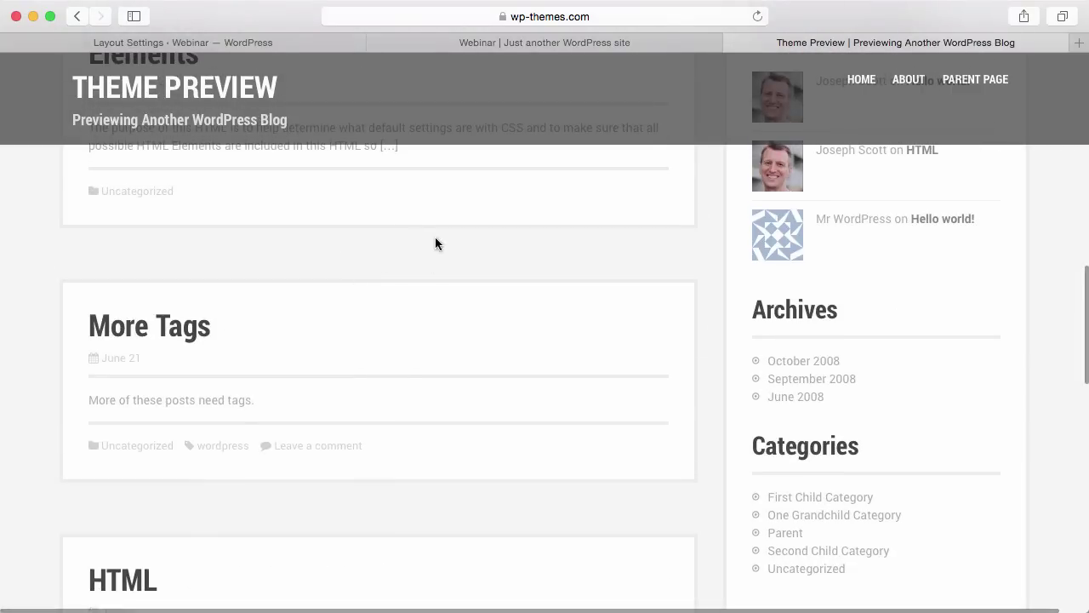
pyautogui.scroll(6, 412, 249)
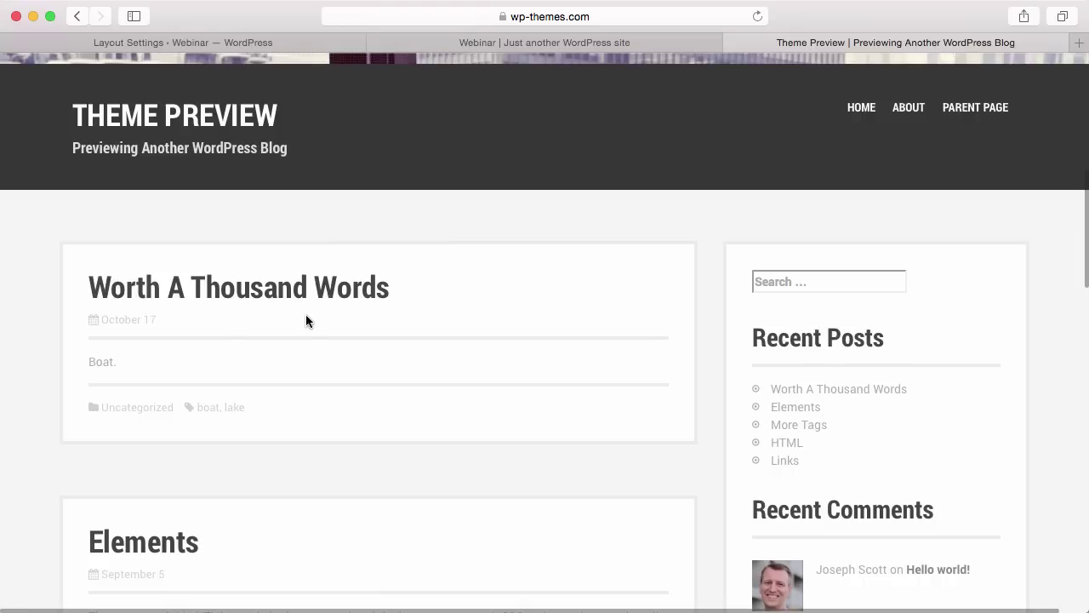
pyautogui.scroll(3, 306, 320)
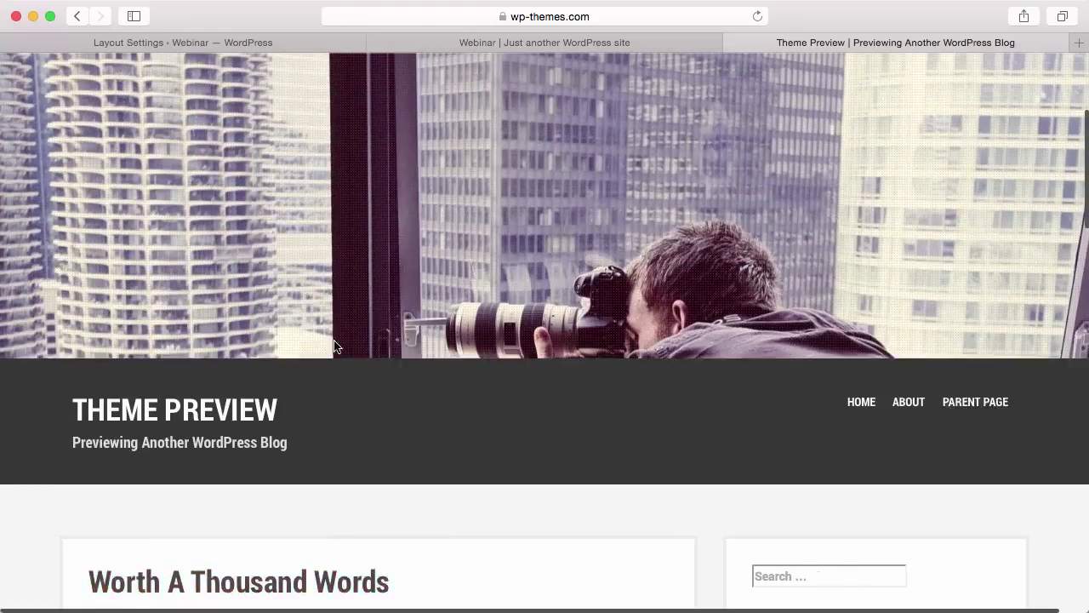
pyautogui.scroll(-6, 347, 449)
pyautogui.scroll(3, 347, 449)
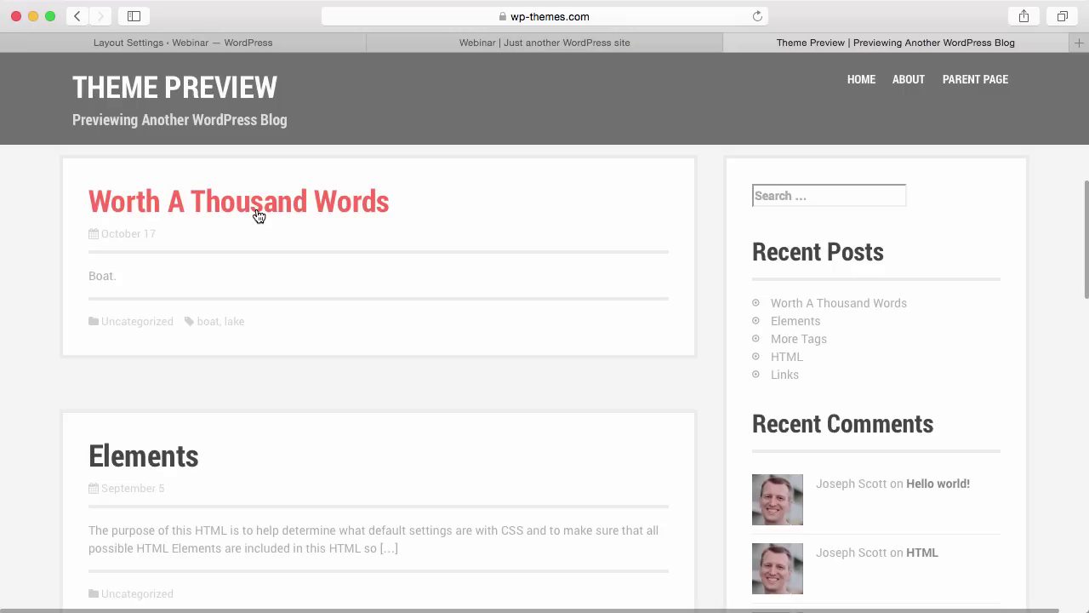
# Return to Layout Settings and set the background color of sidebar column col-3-2 to white, #ffffff
pyautogui.click(204, 47)
pyautogui.scroll(5, 696, 259)
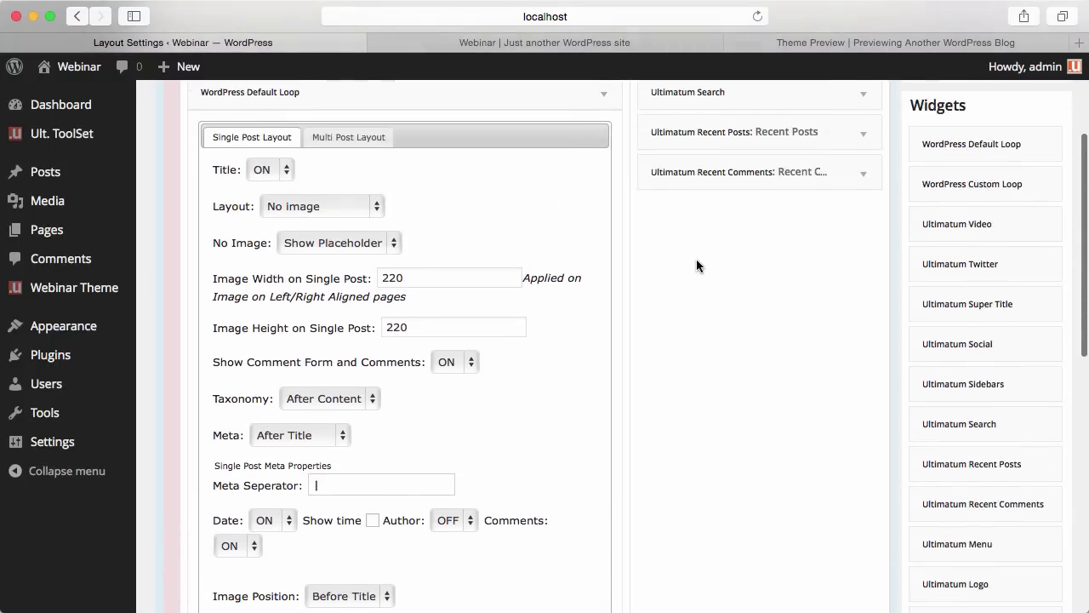
pyautogui.click(881, 138)
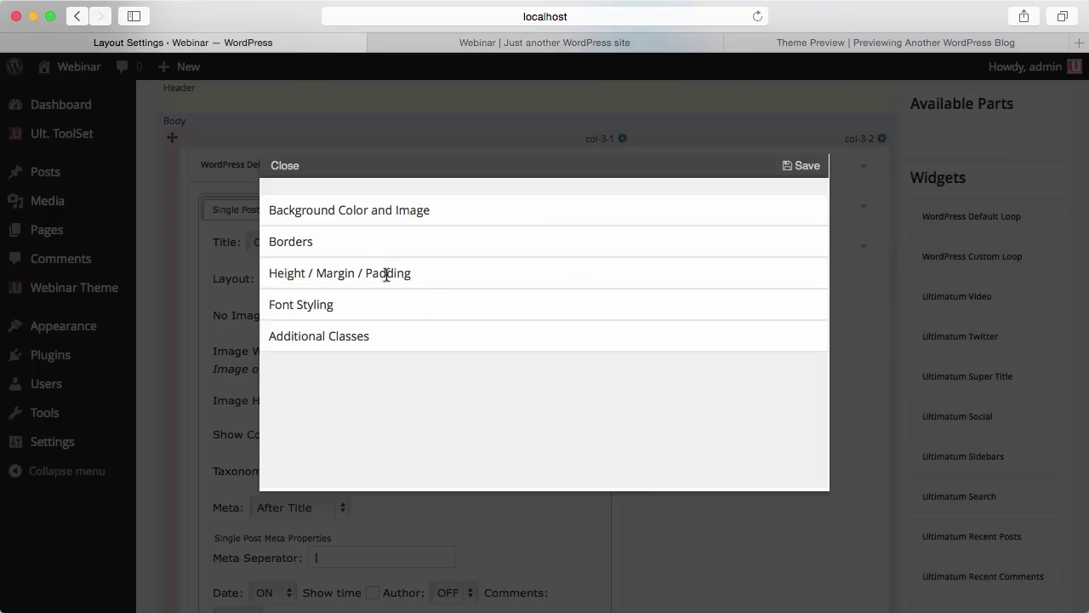
pyautogui.click(360, 210)
pyautogui.click(377, 273)
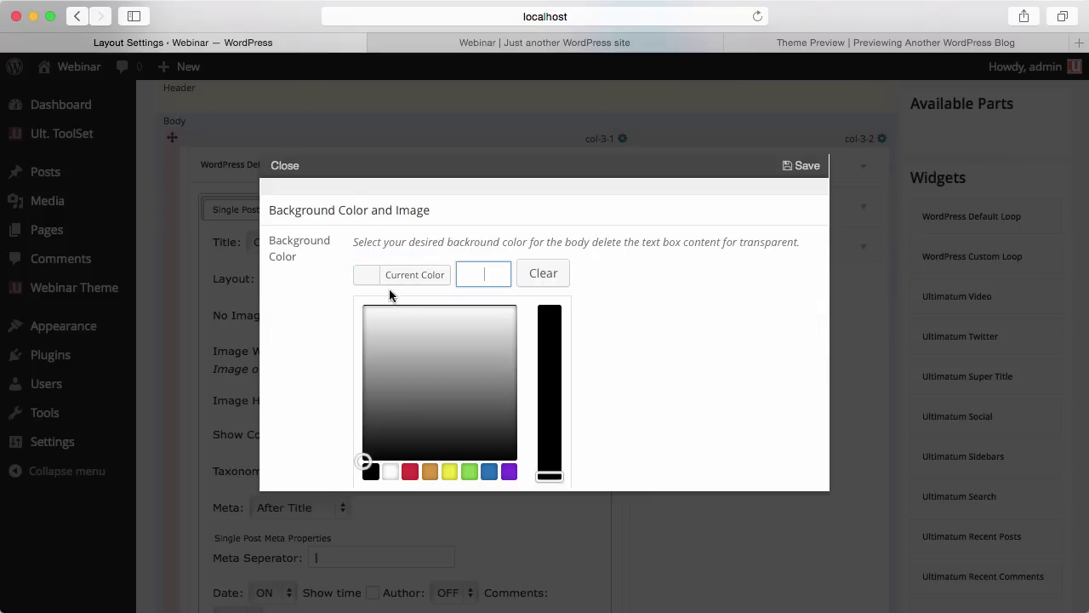
pyautogui.click(390, 472)
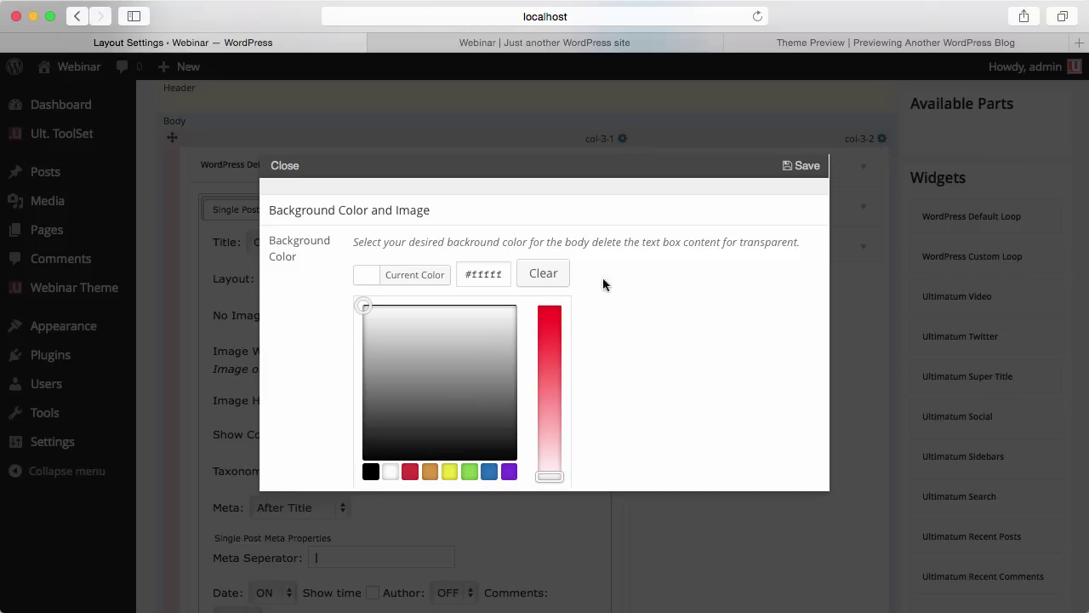
pyautogui.scroll(-1, 740, 263)
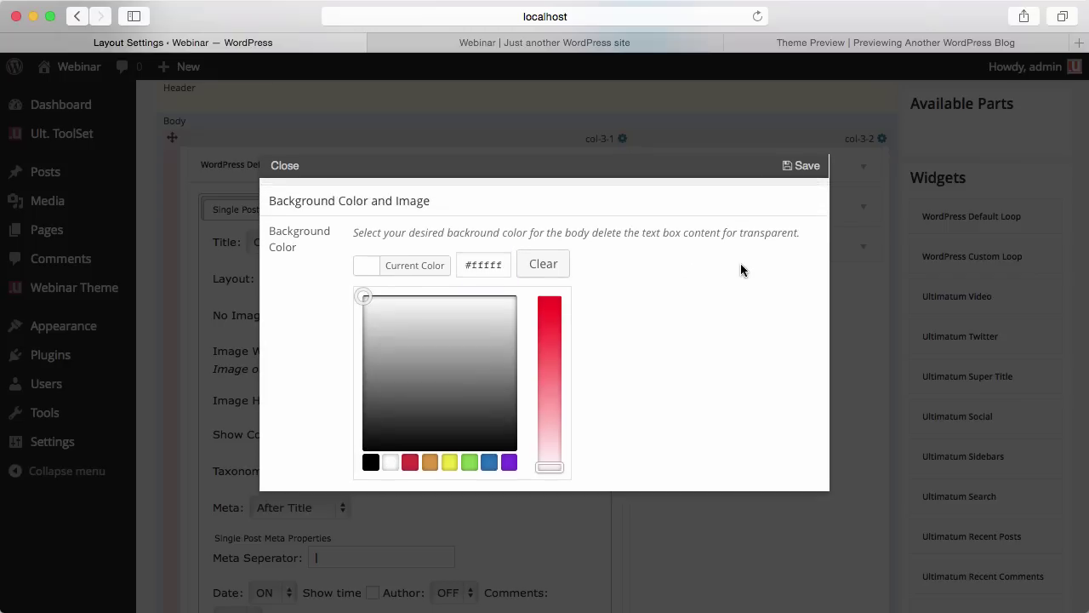
pyautogui.click(566, 206)
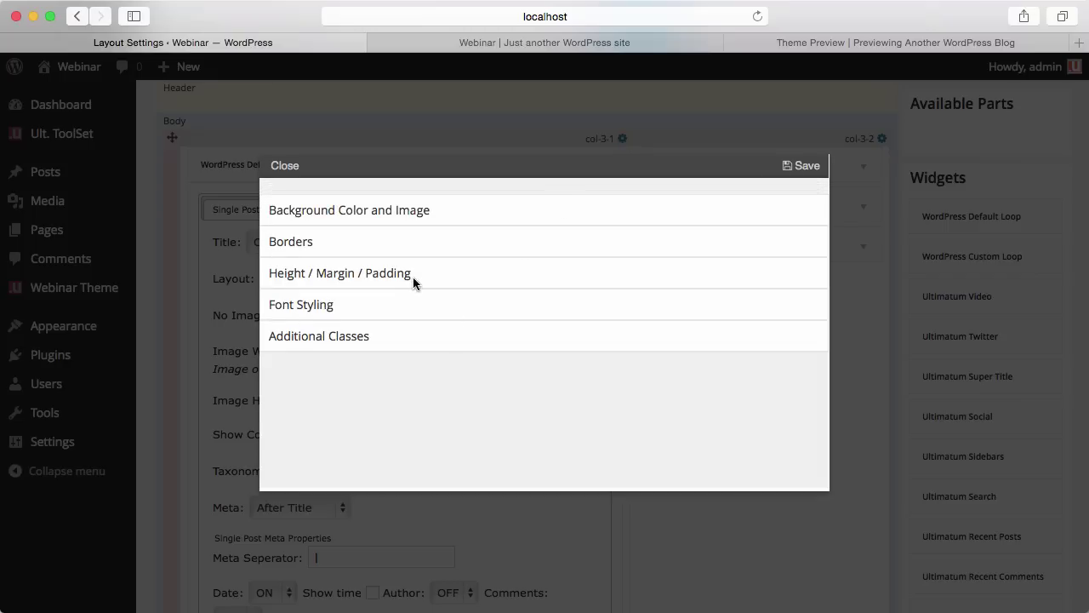
# Set column col-3-2's top, bottom, left and right padding to 20 px each
pyautogui.click(412, 274)
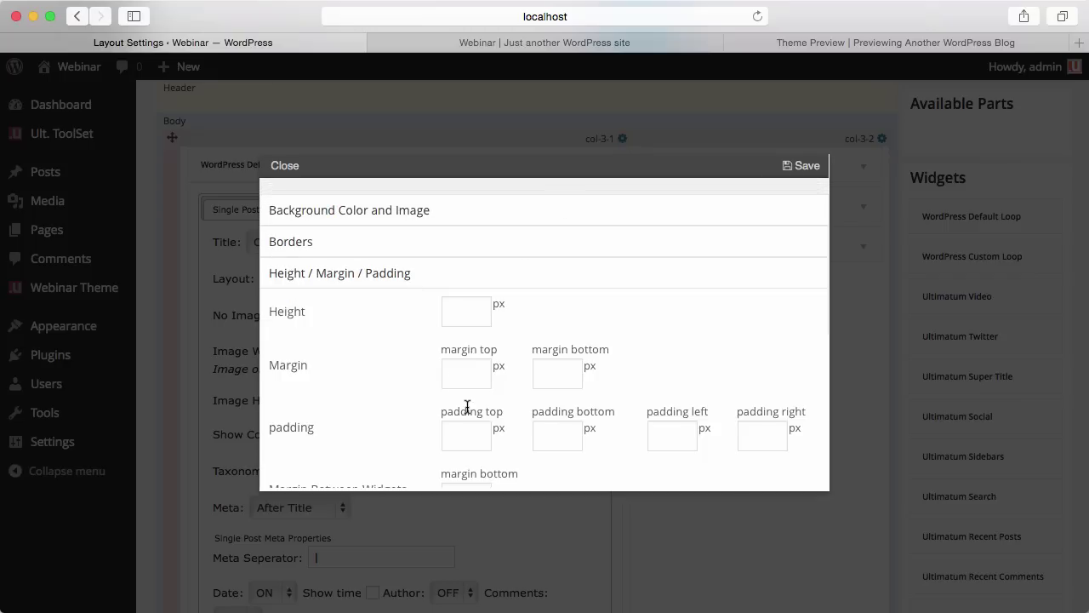
pyautogui.click(466, 435)
pyautogui.write('20')
pyautogui.press('Tab')
pyautogui.write('20')
pyautogui.press('Tab')
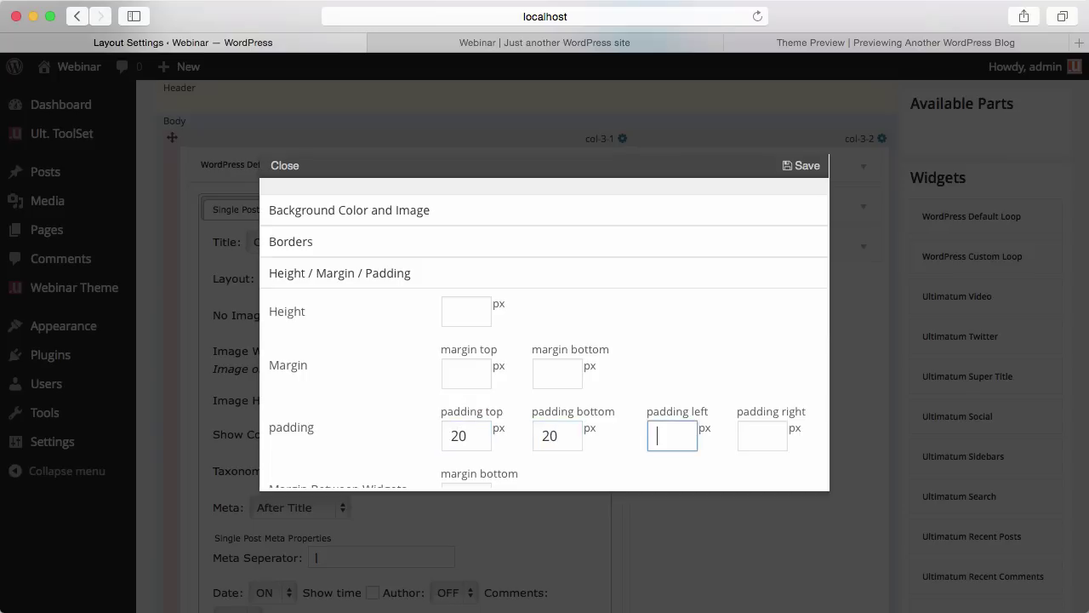
pyautogui.write('20')
pyautogui.press('Tab')
pyautogui.write('20')
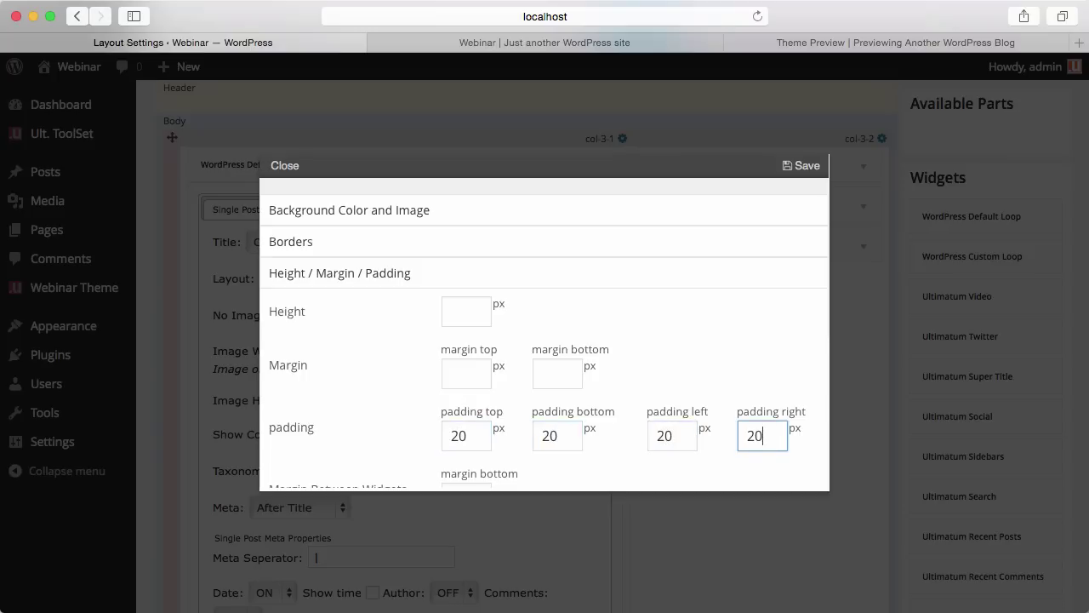
# Set column col-3-2's margin between widgets and its bottom margin to 20 px each, and save the column styling
pyautogui.scroll(-2, 492, 436)
pyautogui.click(465, 436)
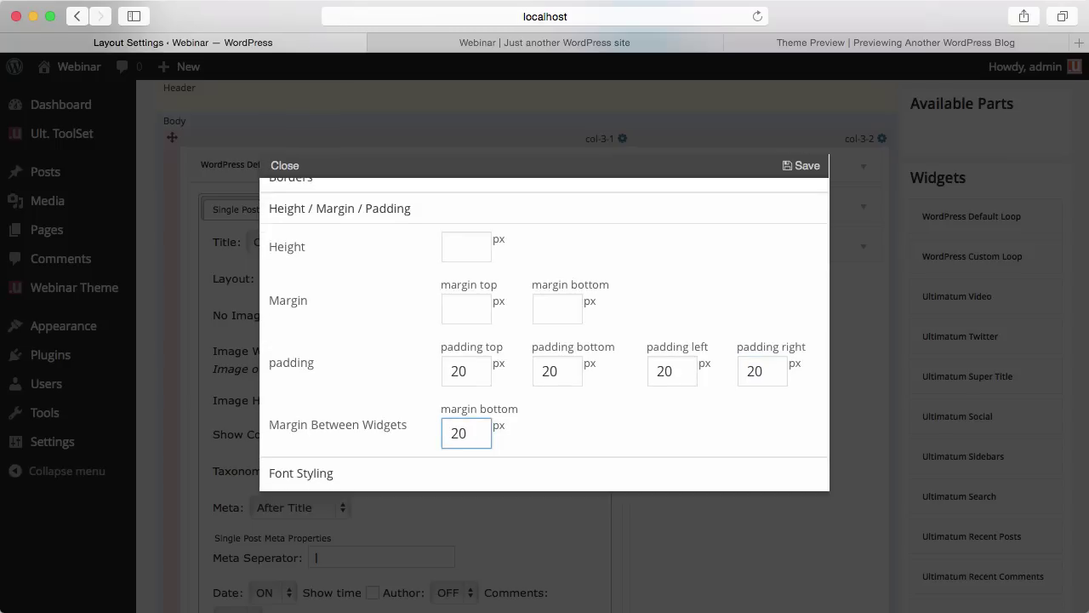
pyautogui.scroll(-1, 468, 431)
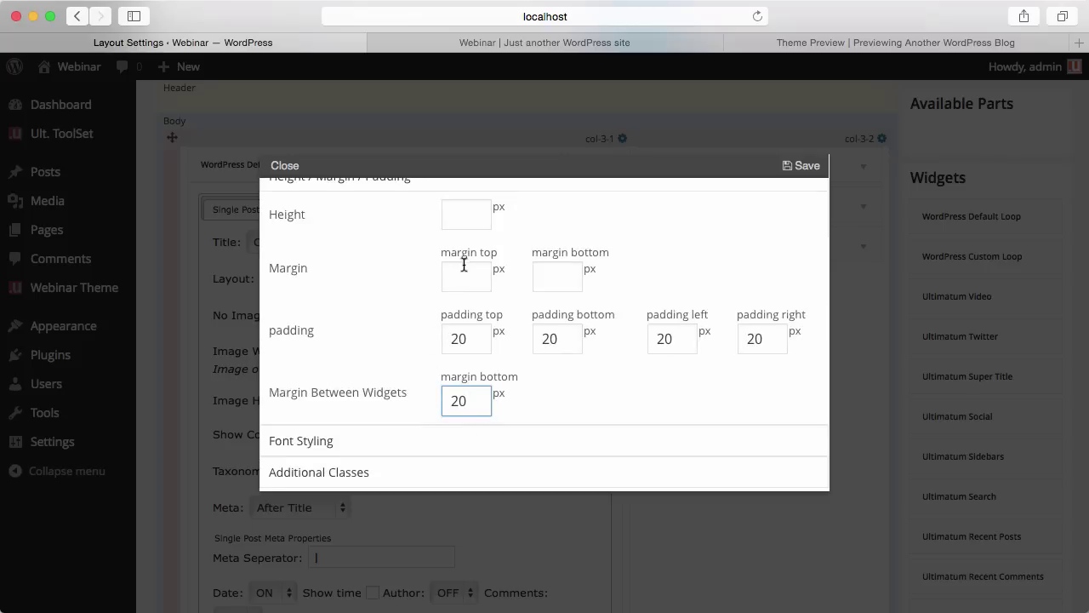
pyautogui.click(550, 270)
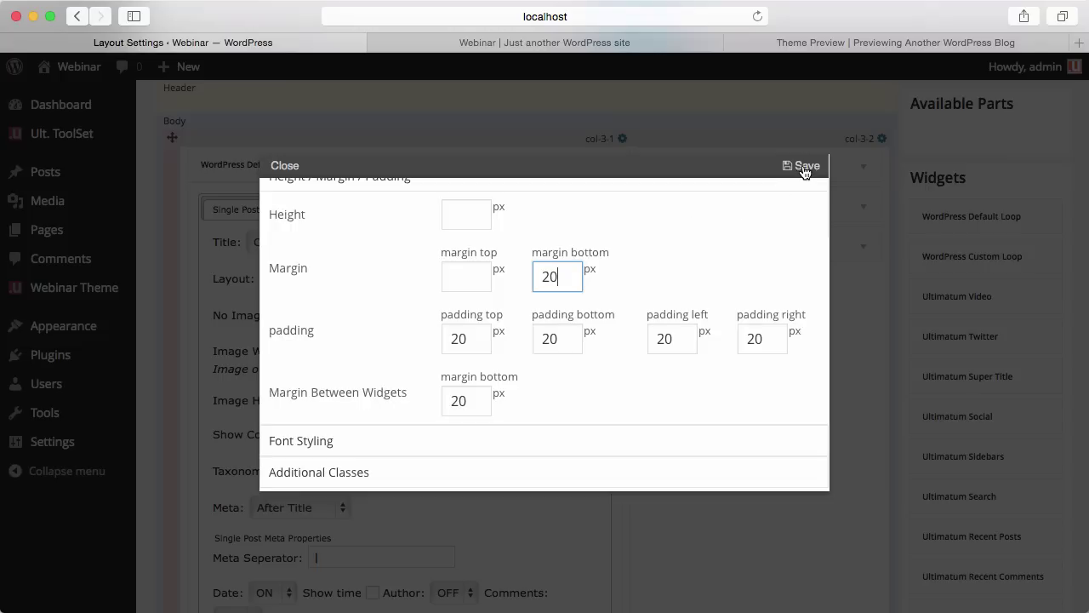
pyautogui.scroll(2, 762, 282)
pyautogui.scroll(-2, 762, 281)
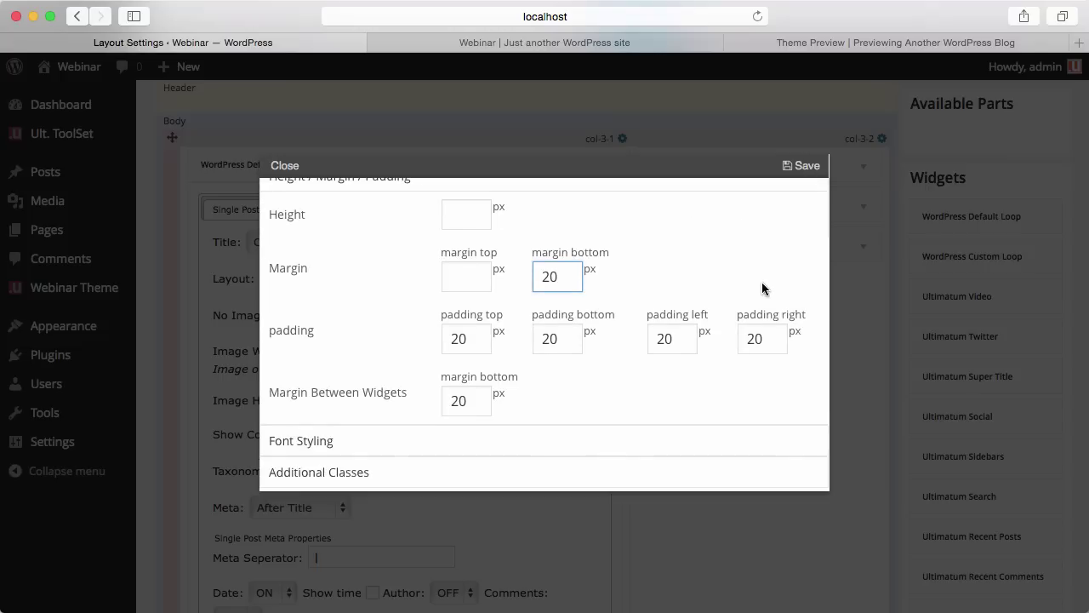
pyautogui.click(801, 165)
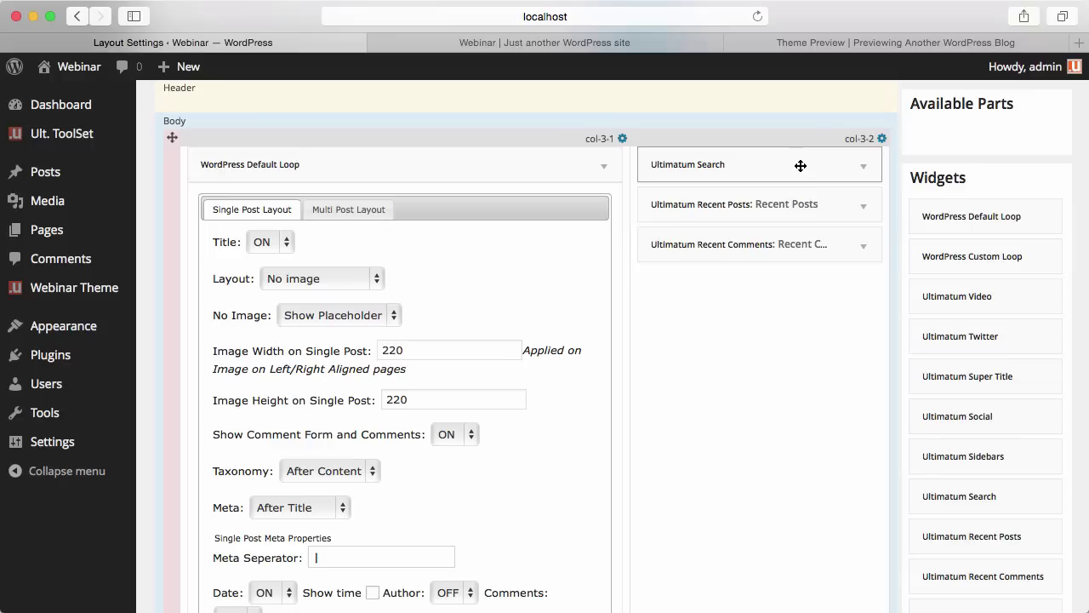
# Reload the Webinar site and check the sidebar column's spacing
pyautogui.scroll(3, 808, 173)
pyautogui.click(619, 42)
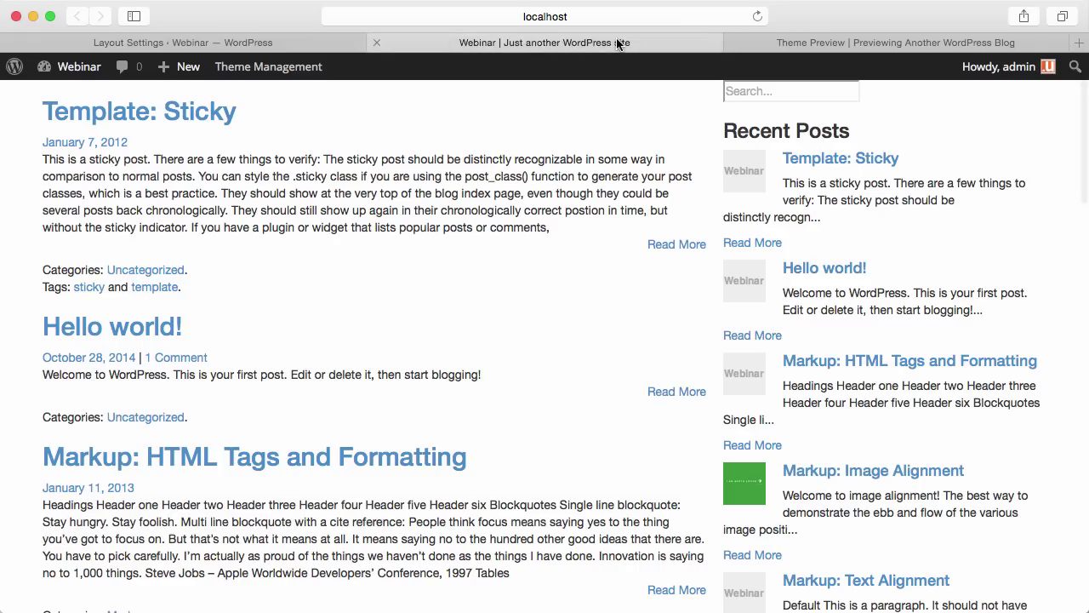
pyautogui.press('super+r')
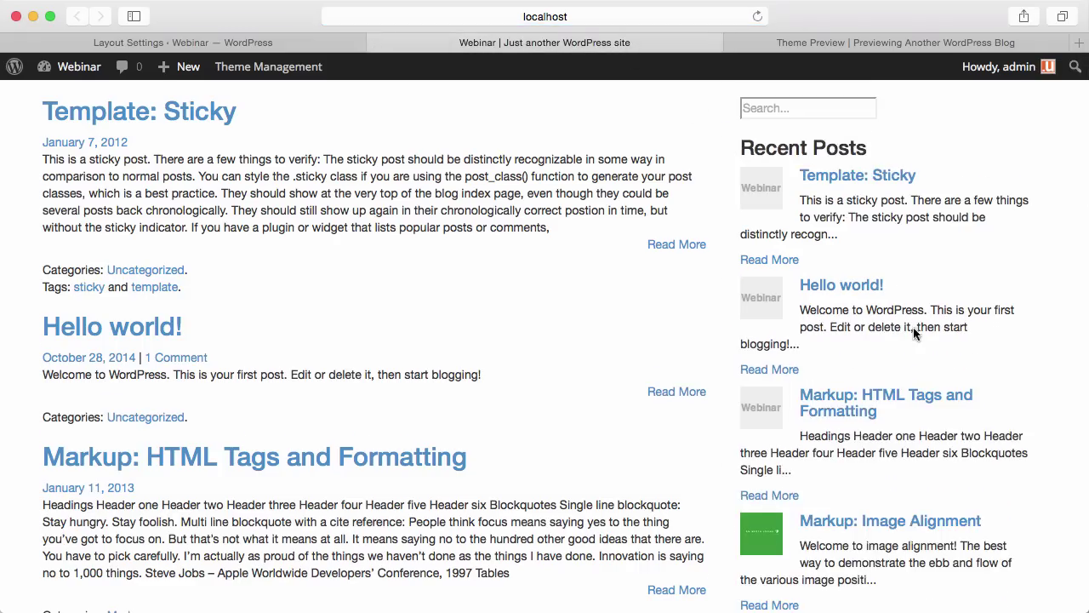
# Look through the Recent Posts and Recent Comments widgets in the site's sidebar column
pyautogui.scroll(-3, 915, 334)
pyautogui.scroll(-5, 915, 333)
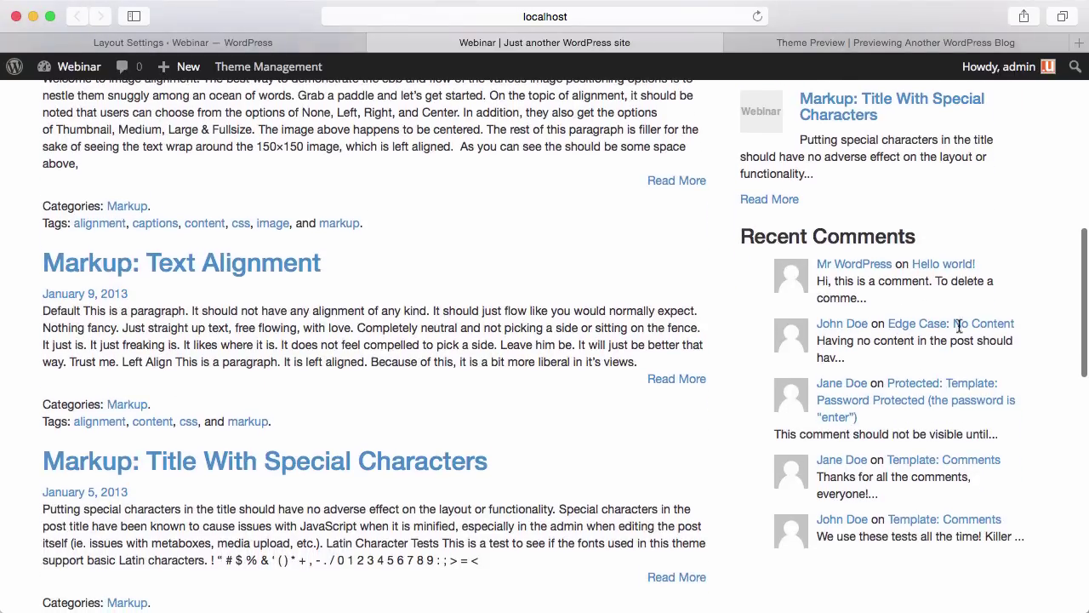
pyautogui.scroll(-4, 858, 324)
pyautogui.scroll(5, 798, 274)
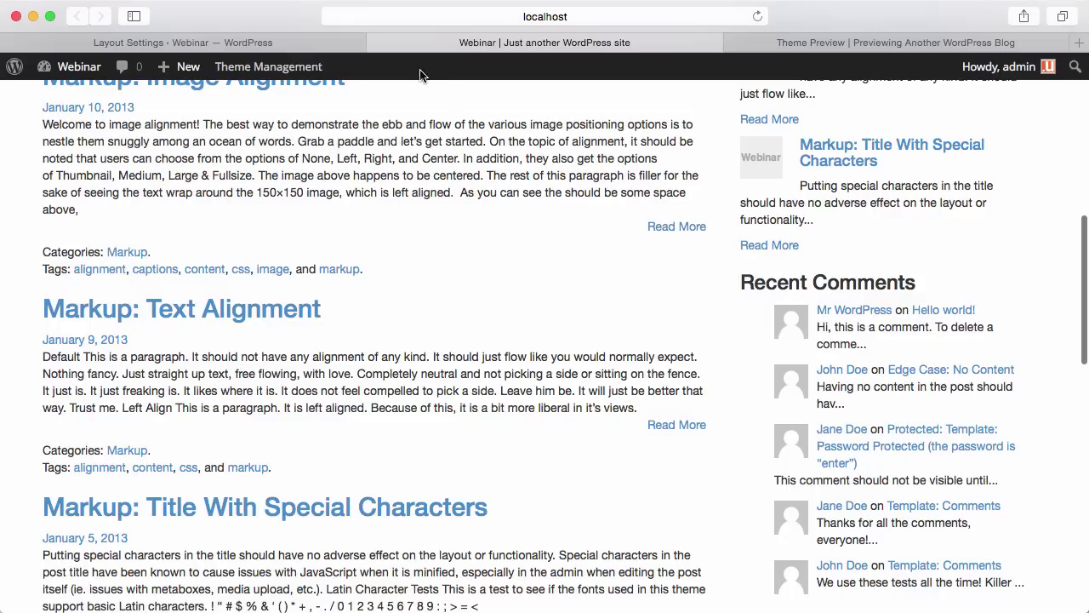
# Open the Template CSS from the Main Layout editor and set the body background color to light grey, #e2e2e2
pyautogui.click(239, 43)
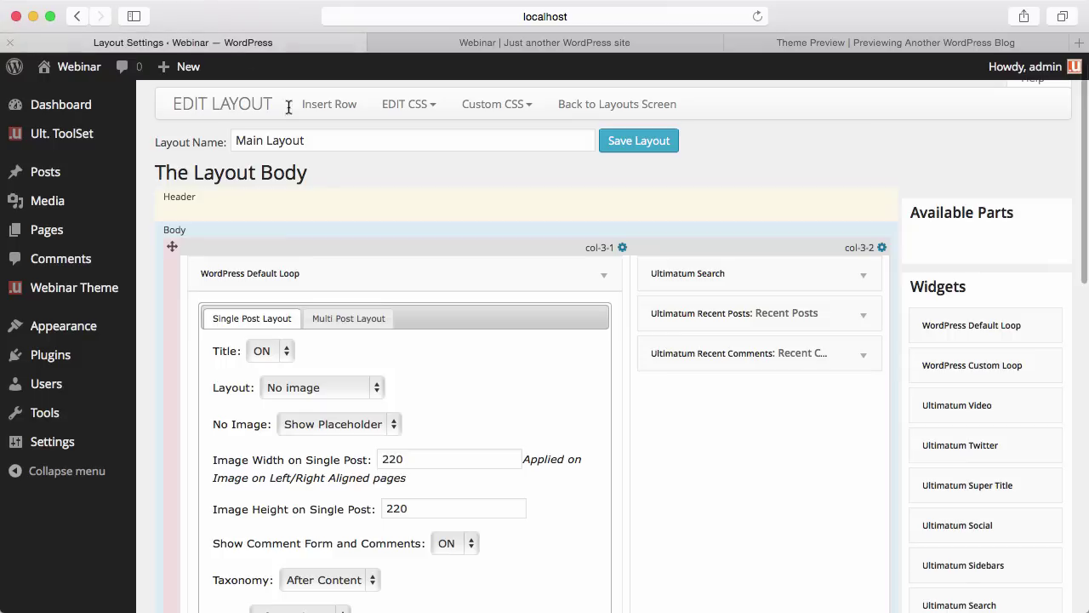
pyautogui.click(423, 106)
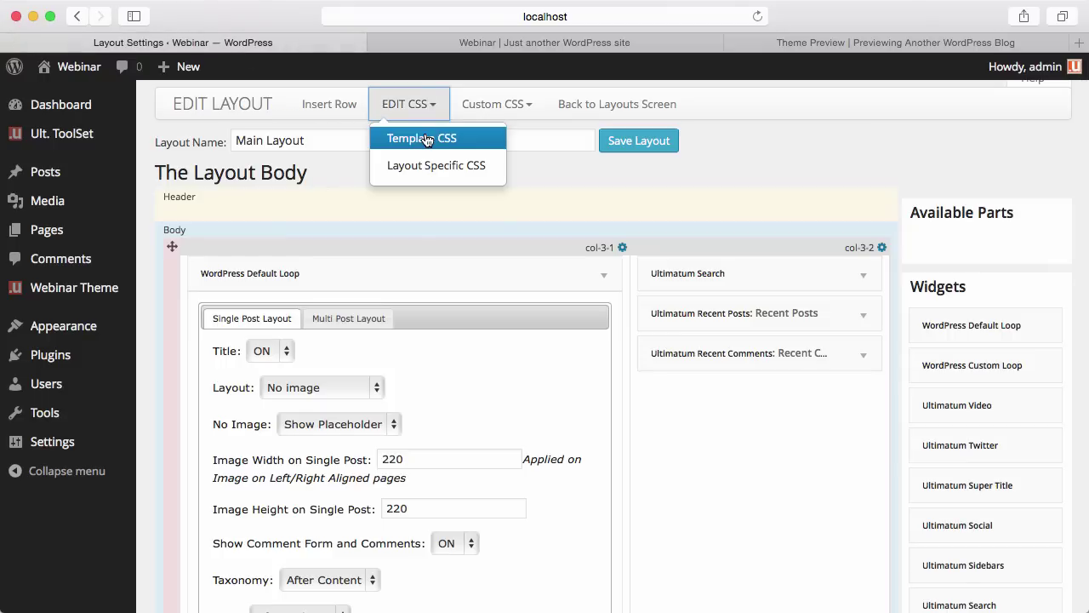
pyautogui.click(414, 138)
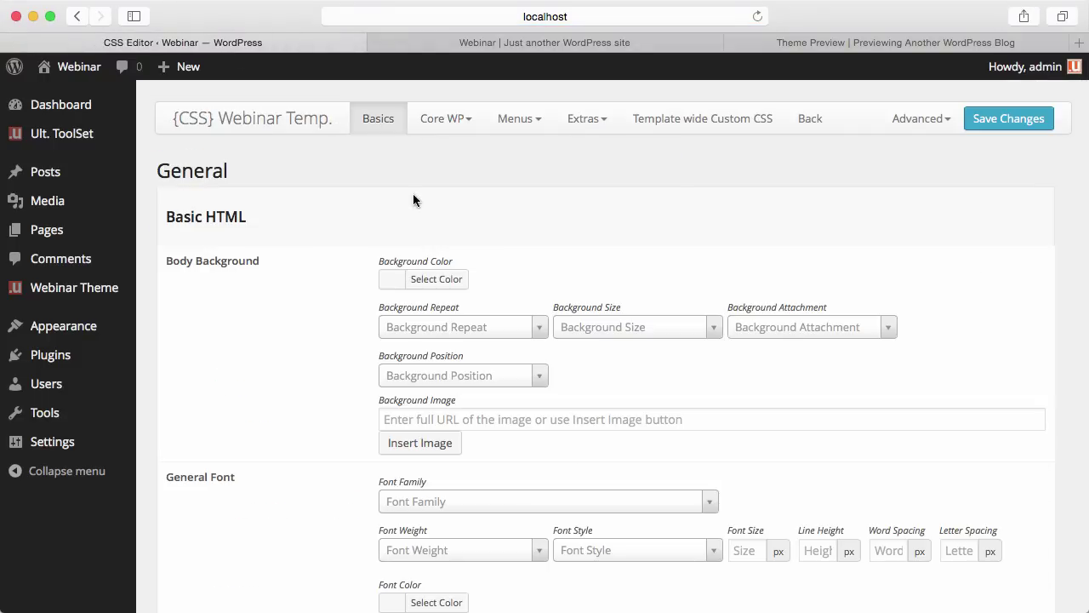
pyautogui.click(384, 279)
pyautogui.moveTo(417, 332); pyautogui.dragTo(392, 327)
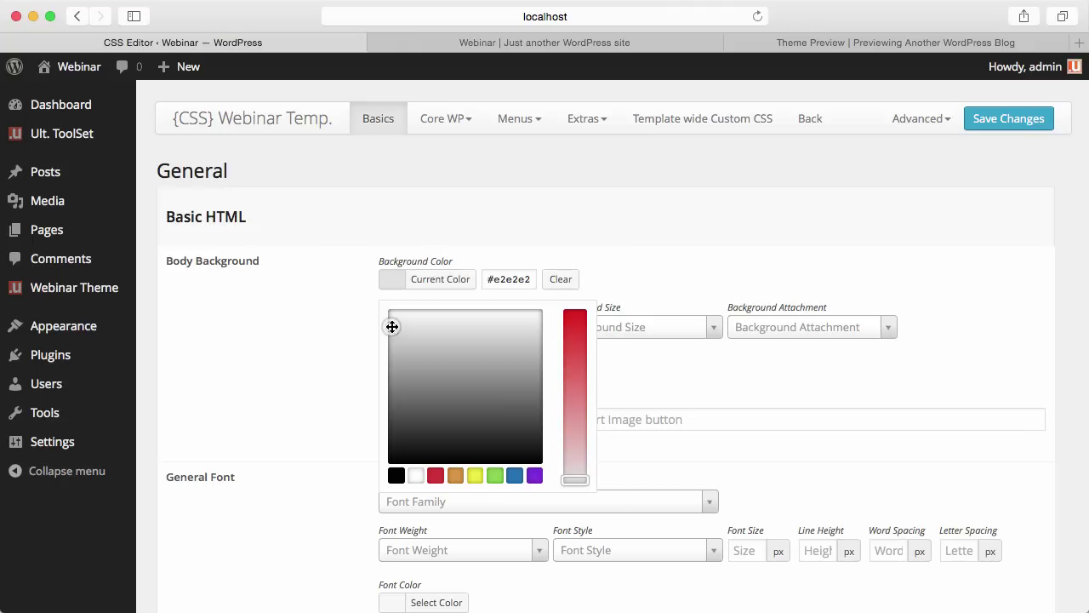
pyautogui.click(622, 242)
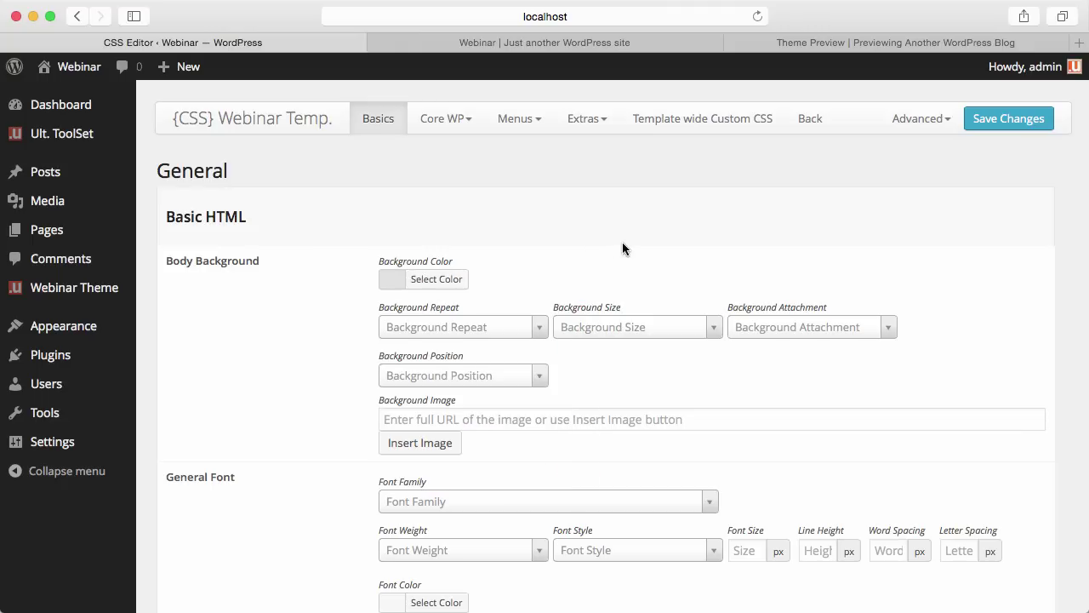
# Set the H1 font family to Roboto Condensed and its font weight to Bold
pyautogui.scroll(-10, 622, 247)
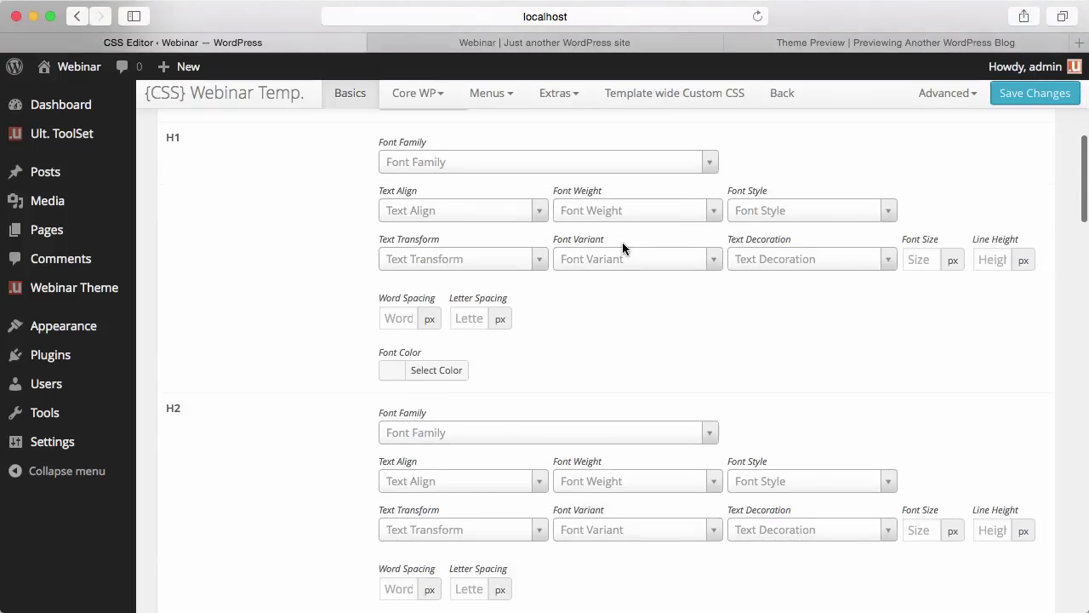
pyautogui.click(585, 169)
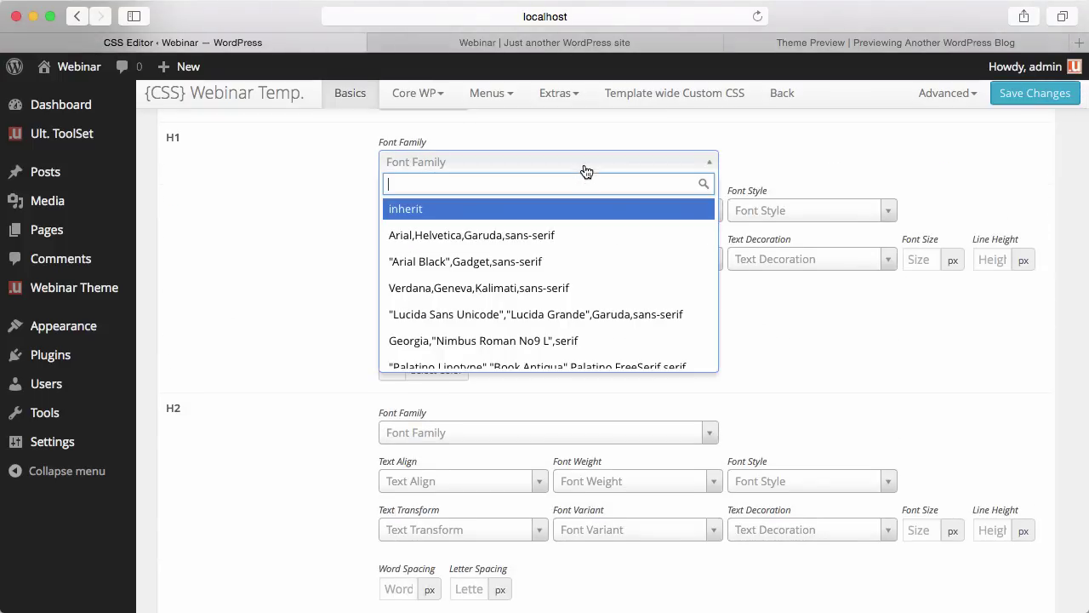
pyautogui.write('rob')
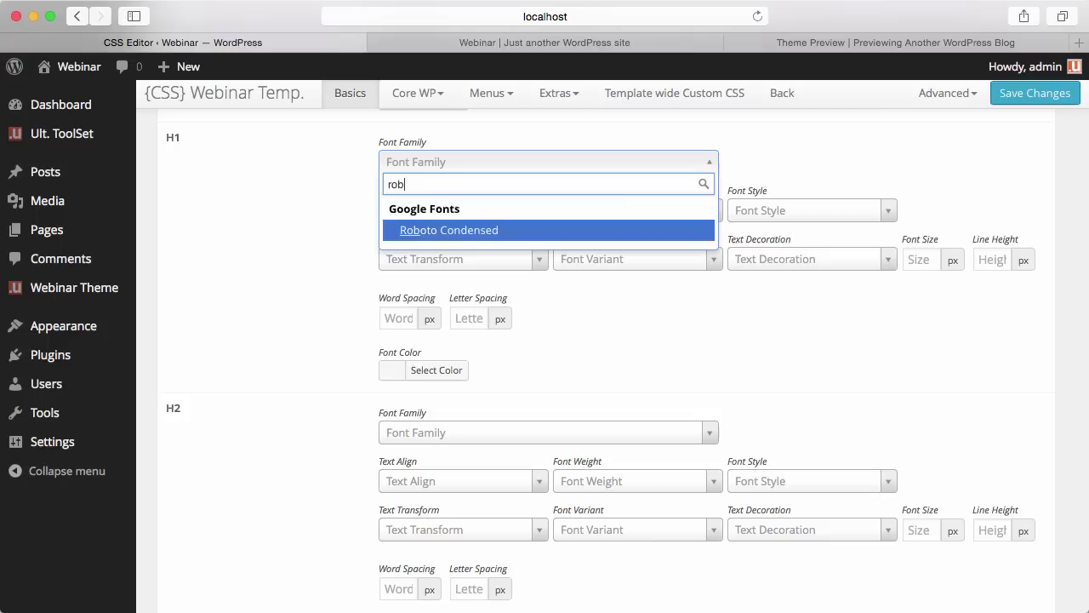
pyautogui.press('Return')
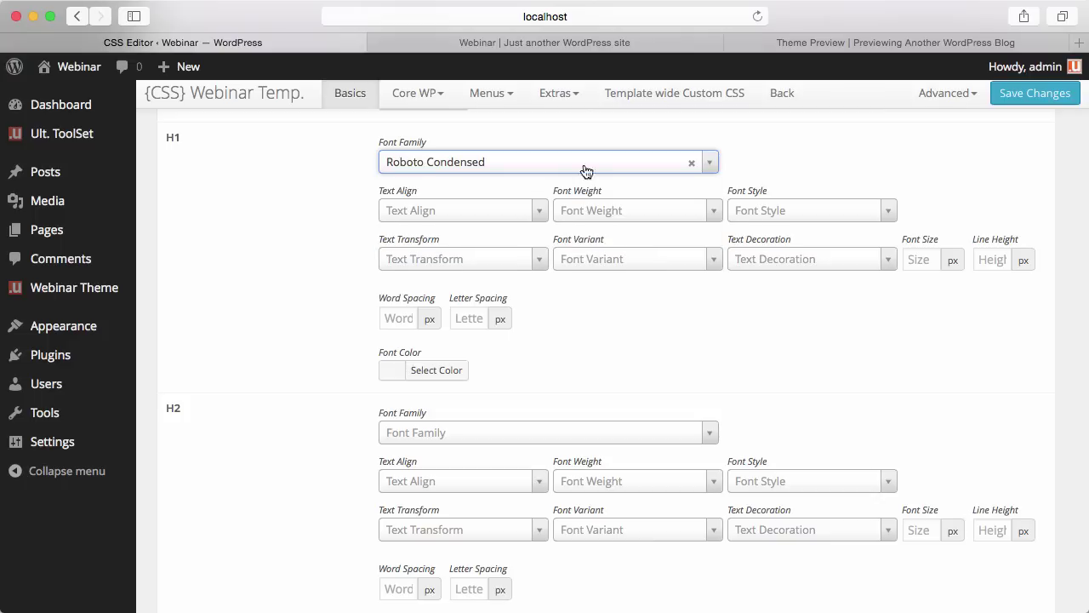
pyautogui.click(589, 209)
pyautogui.click(585, 336)
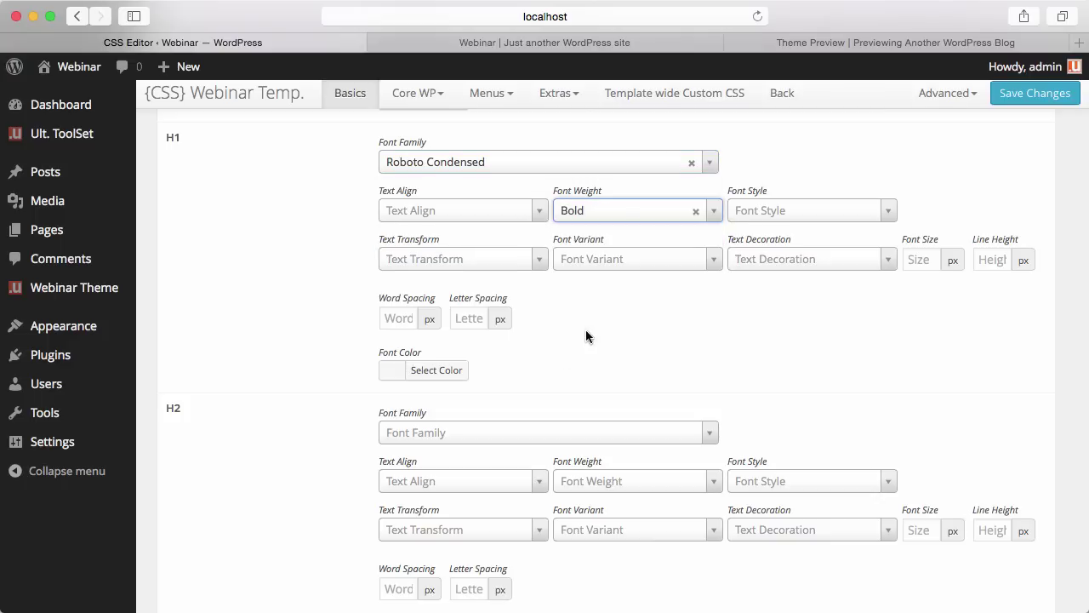
# Set the H1 font color to dark grey, #4f4f4f, and copy the color code
pyautogui.click(433, 369)
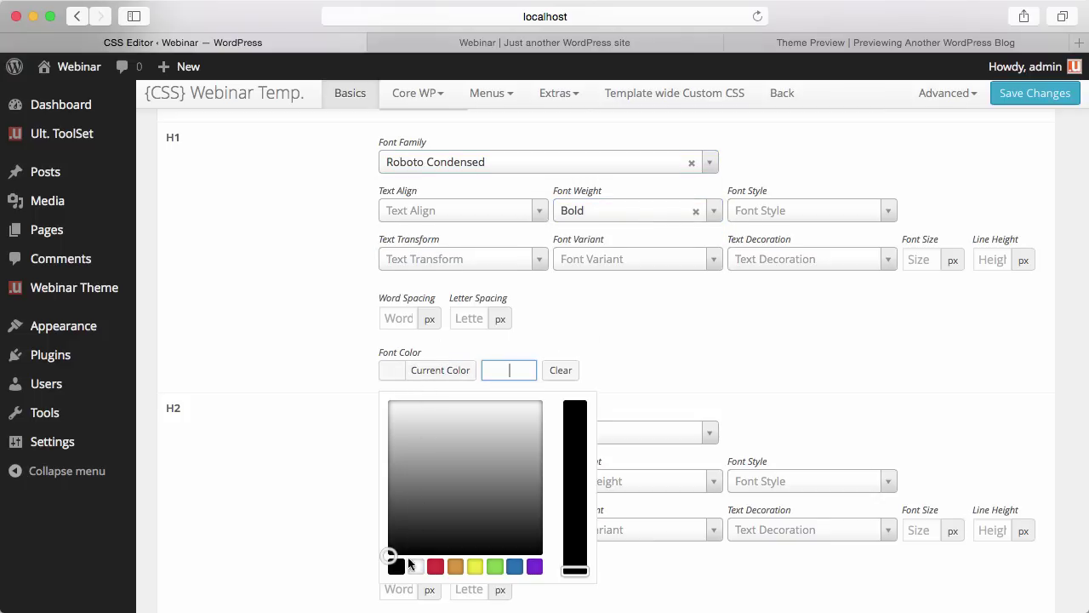
pyautogui.moveTo(400, 553); pyautogui.dragTo(372, 508)
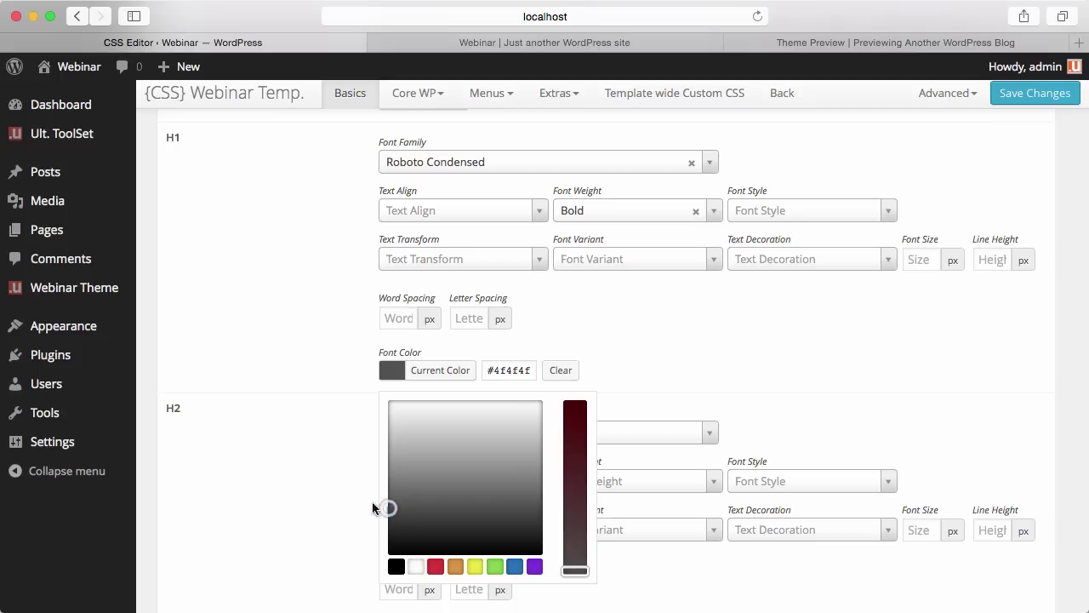
pyautogui.doubleClick(500, 370)
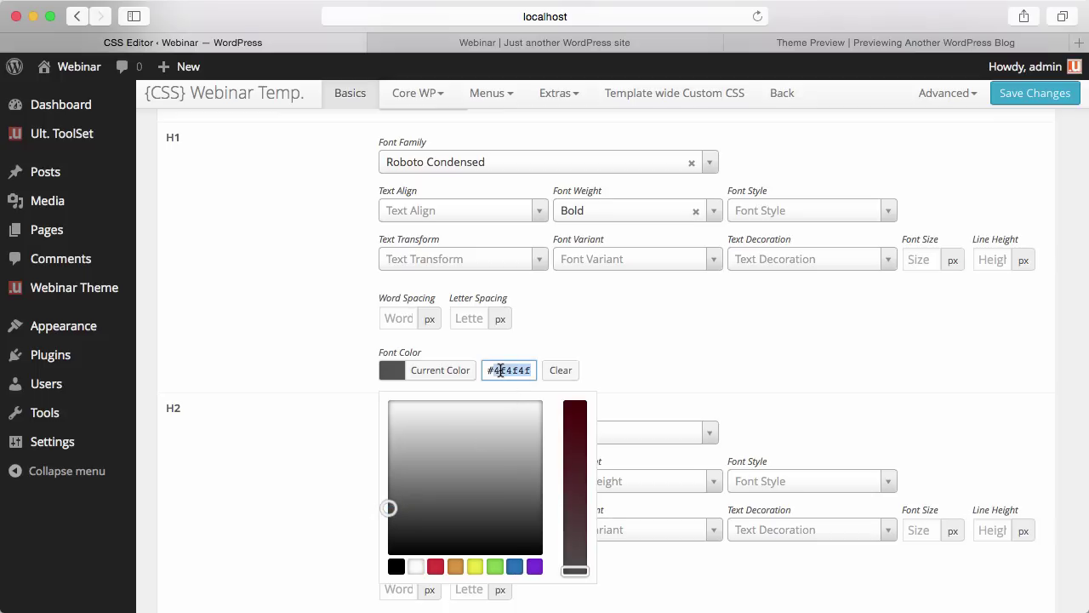
pyautogui.click(838, 341)
# Give the H2 heading the font color #4f4f4f, the font family Roboto Condensed and the font weight Bold
pyautogui.scroll(-3, 459, 508)
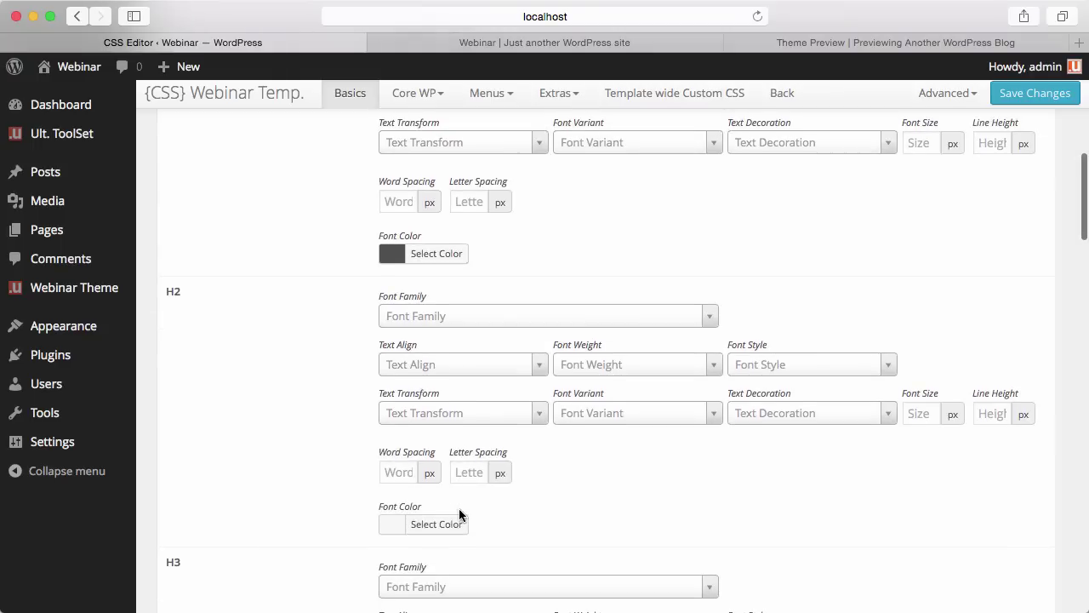
pyautogui.click(405, 528)
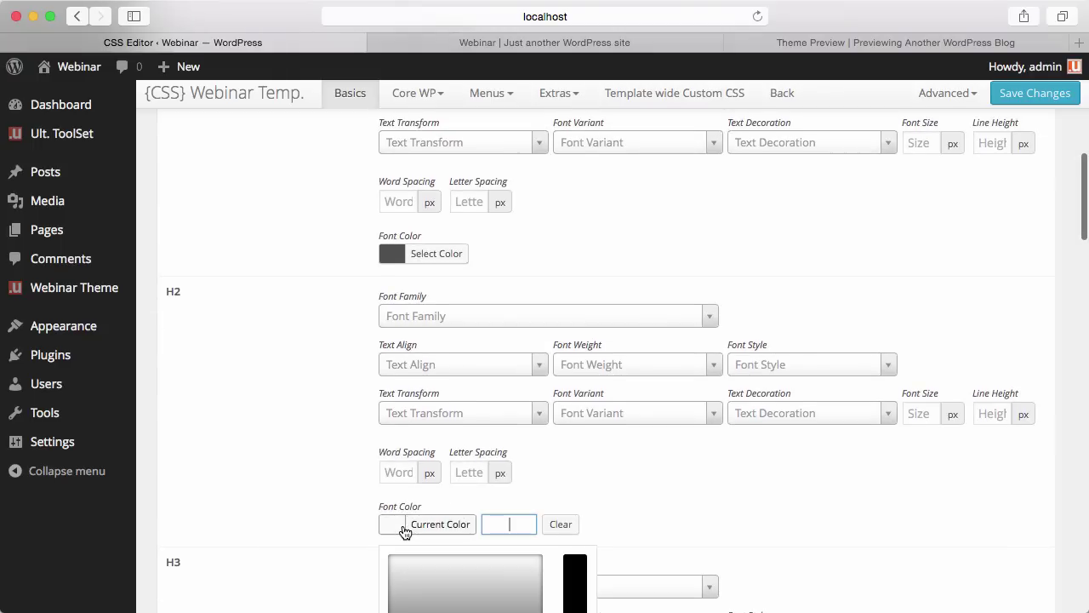
pyautogui.click(479, 319)
pyautogui.write('robo')
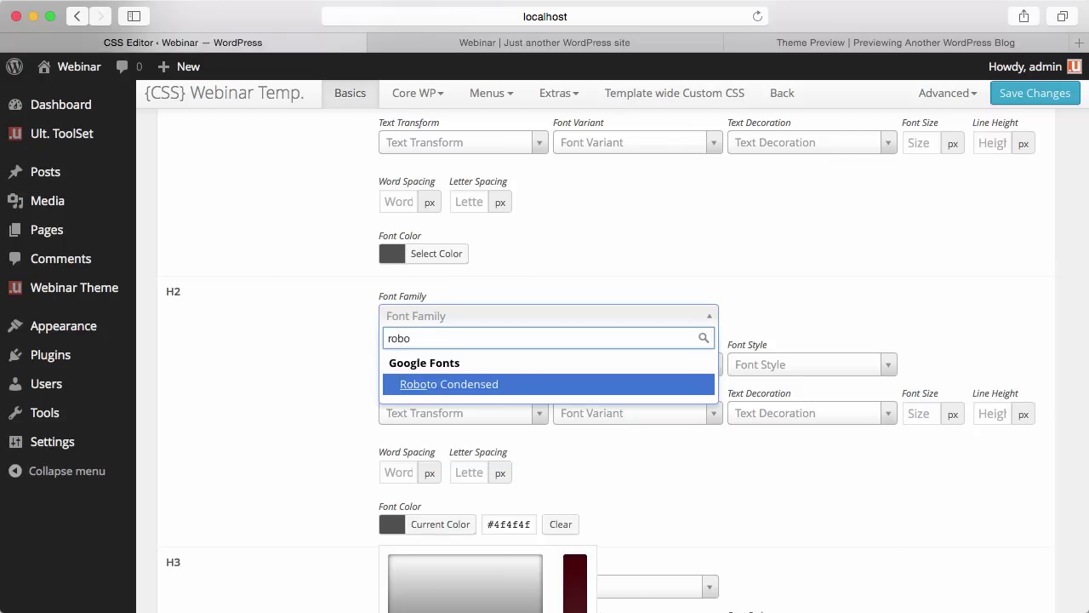
pyautogui.press('Return')
pyautogui.click(573, 365)
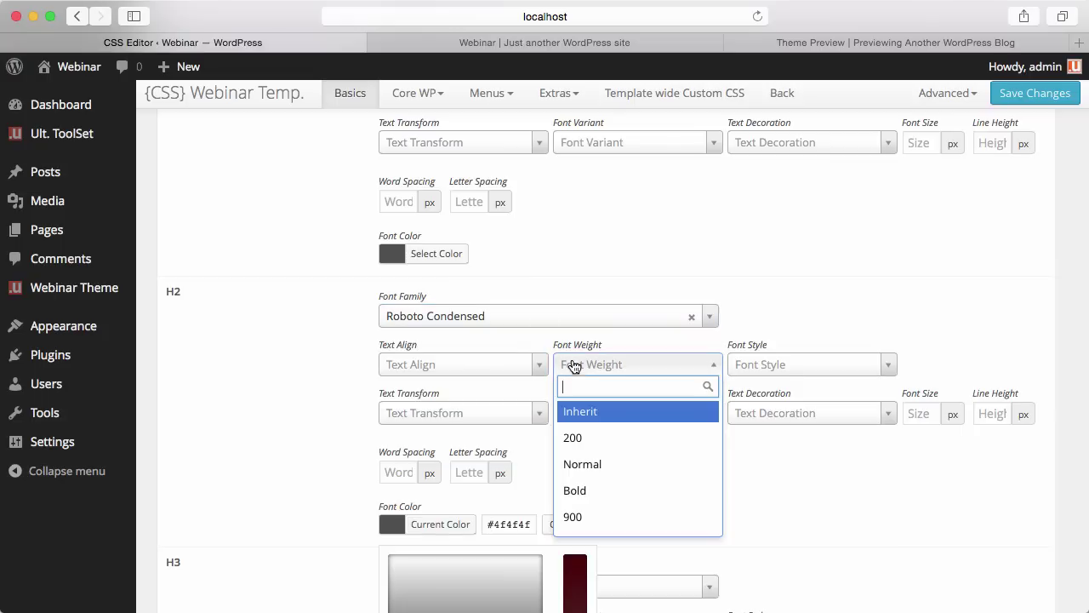
pyautogui.click(587, 492)
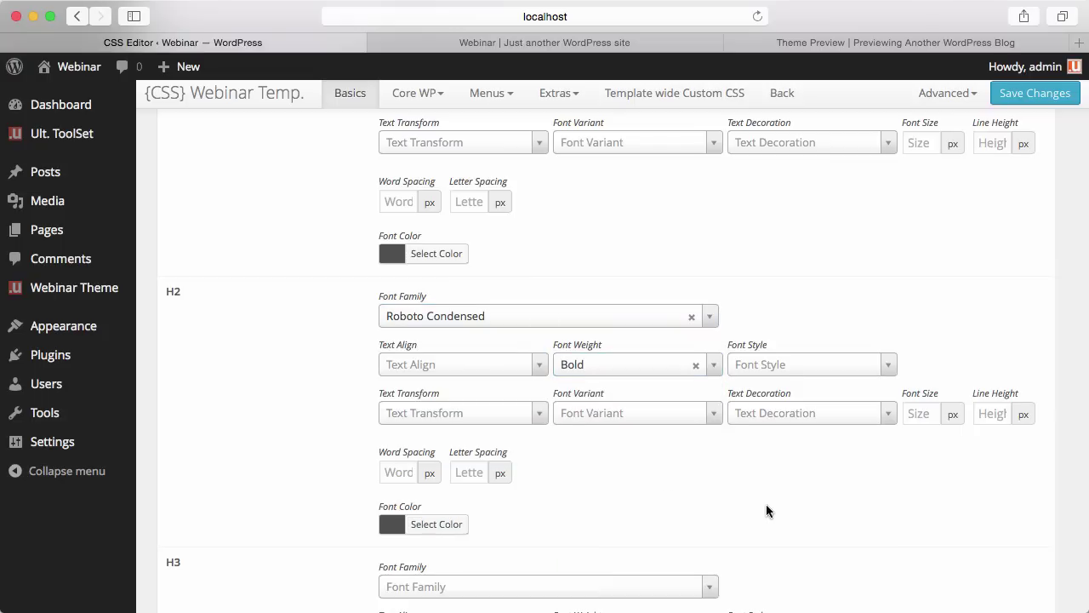
# Style the H3 heading with Roboto Condensed, font color #4f4f4f and font weight Bold
pyautogui.scroll(-4, 652, 452)
pyautogui.click(584, 359)
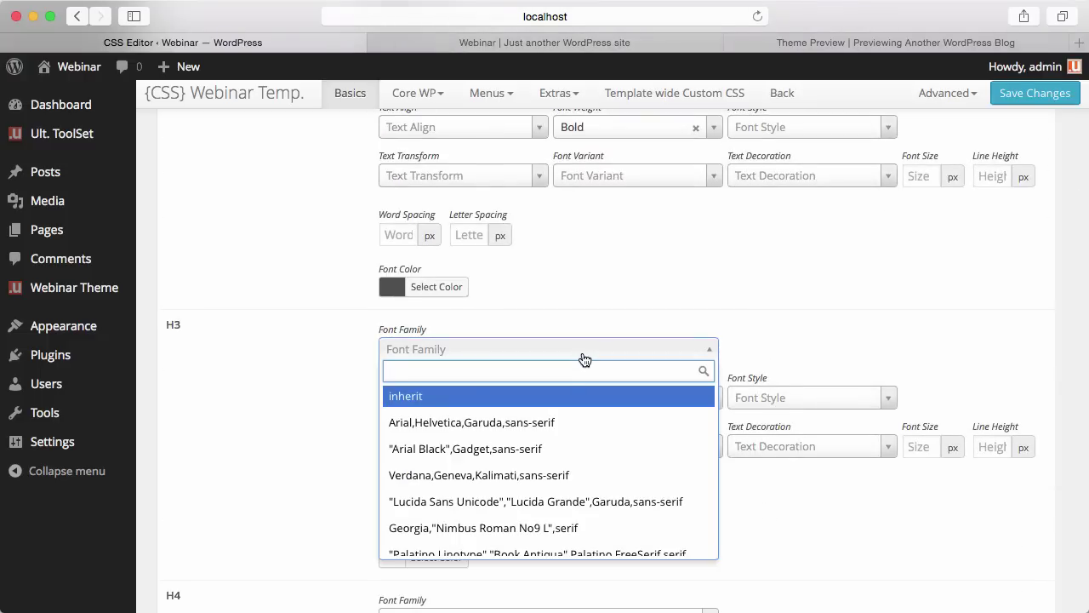
pyautogui.write('robo')
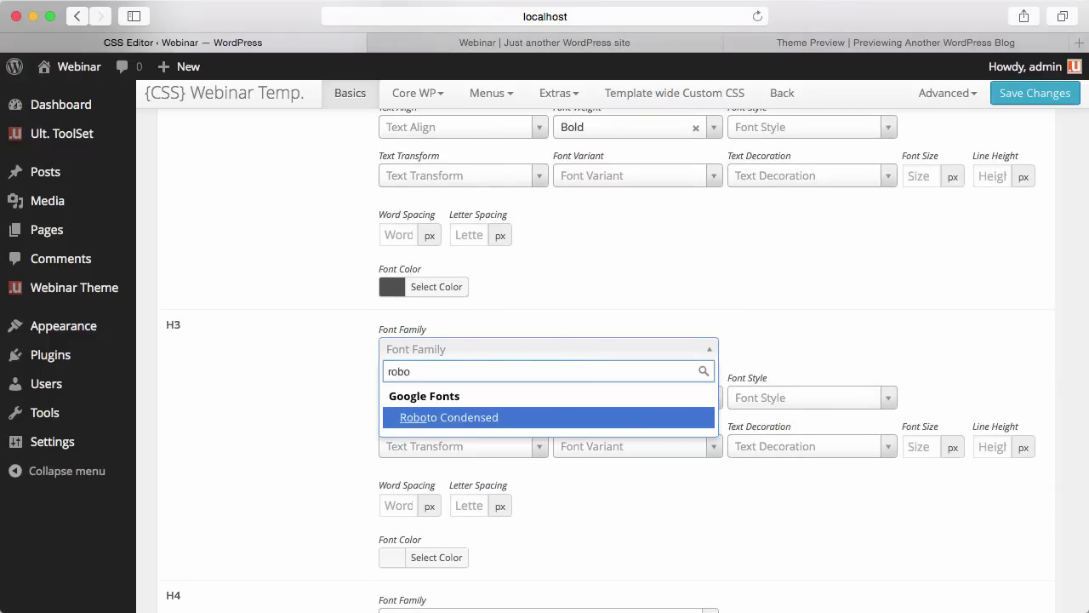
pyautogui.click(520, 419)
pyautogui.click(393, 564)
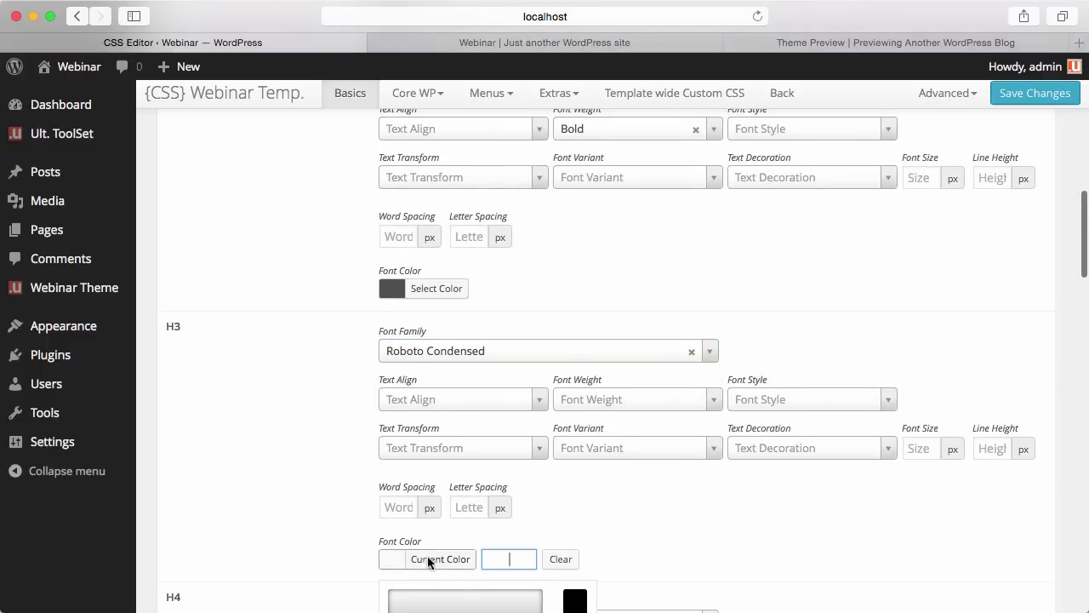
pyautogui.scroll(-2, 465, 530)
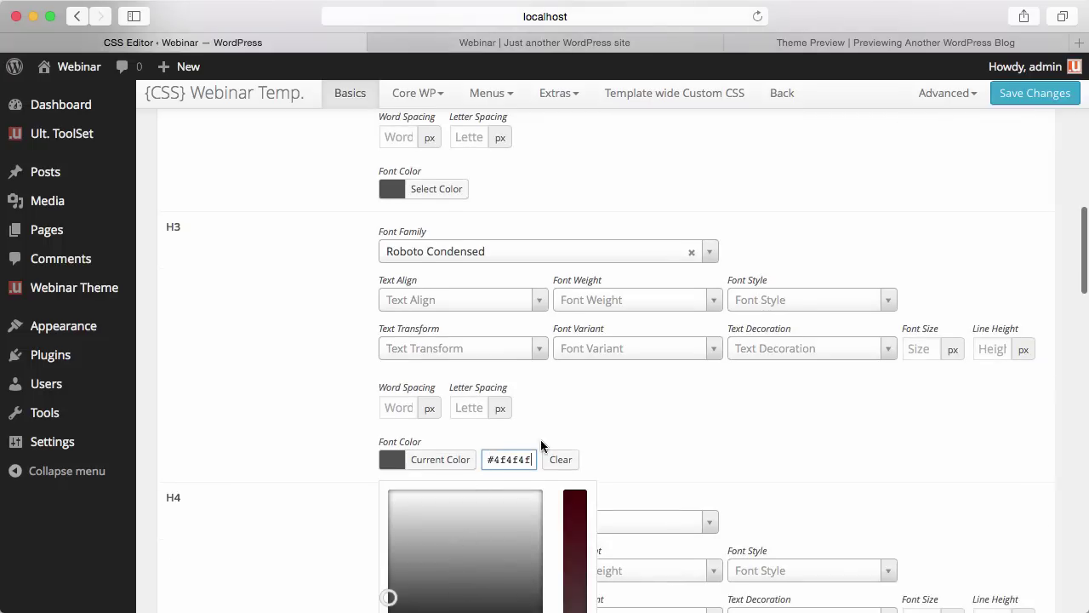
pyautogui.click(613, 302)
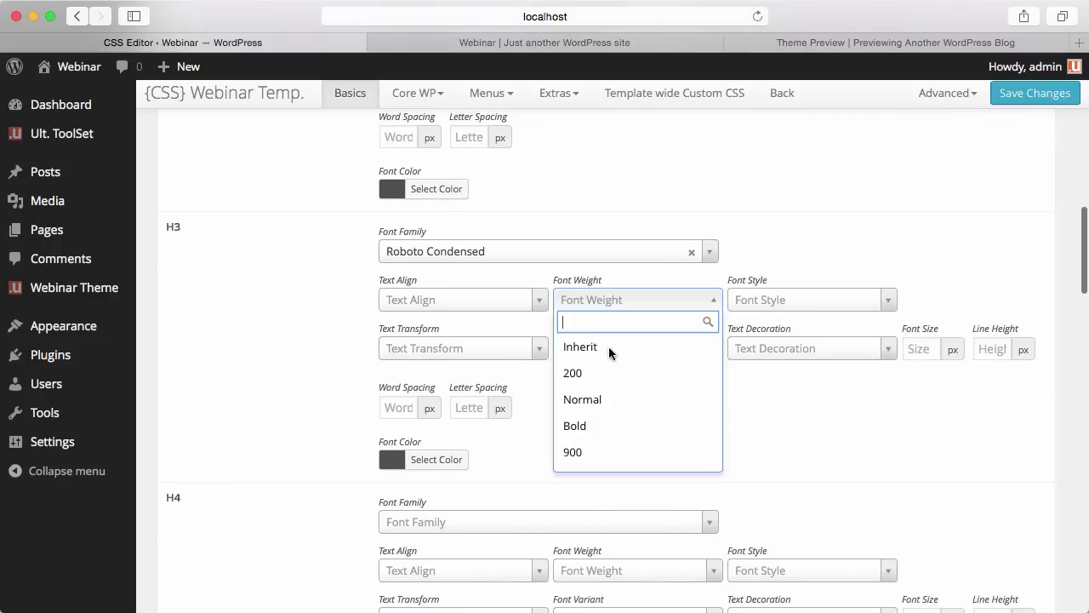
pyautogui.click(593, 425)
# Save the background and heading changes to the Webinar template CSS
pyautogui.scroll(-5, 737, 432)
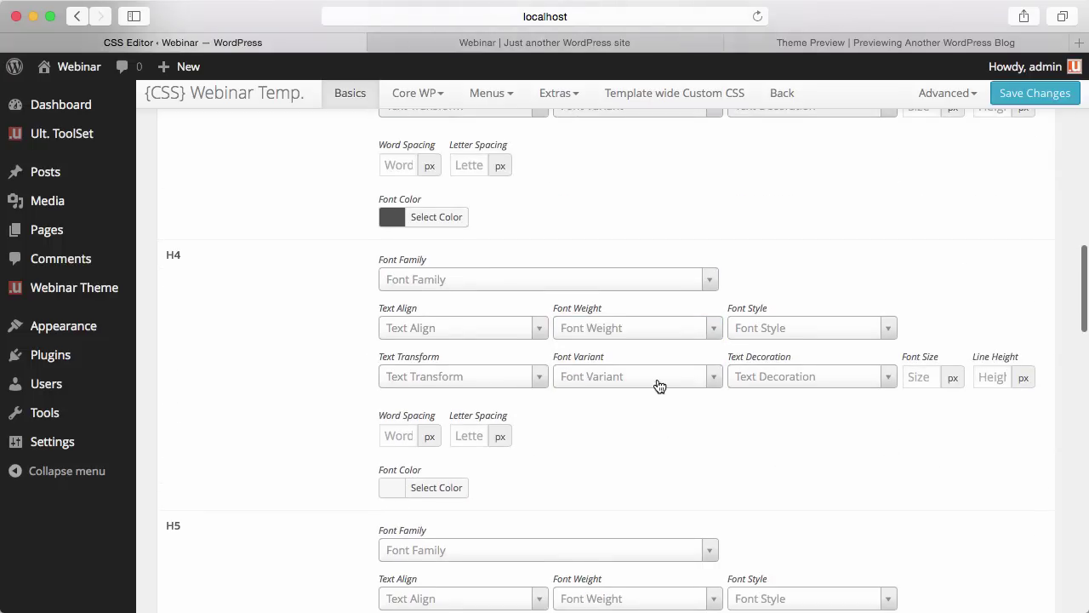
pyautogui.scroll(12, 660, 371)
pyautogui.scroll(8, 661, 375)
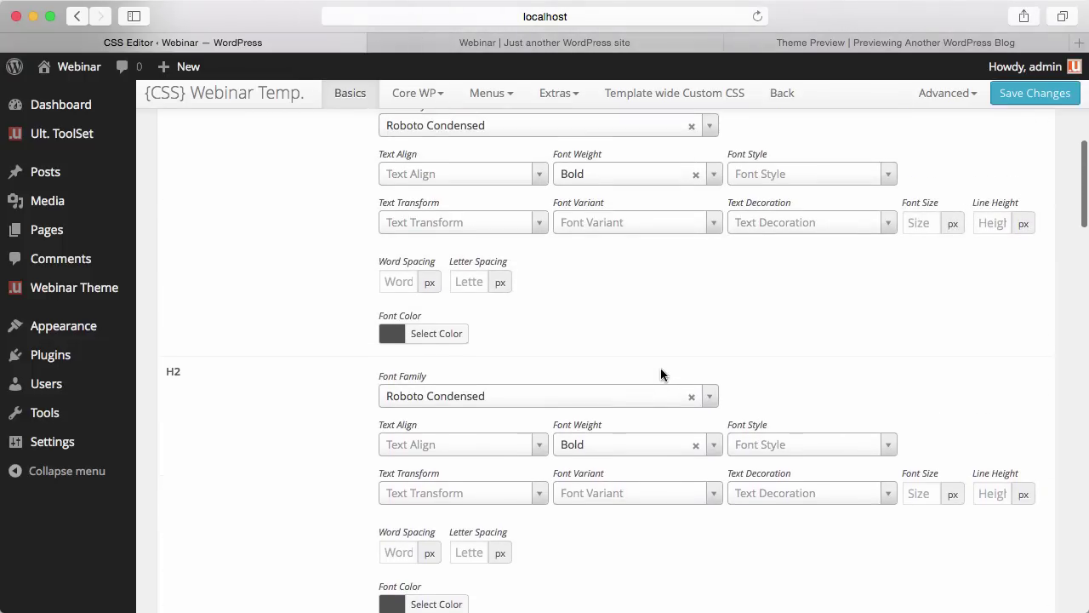
pyautogui.scroll(3, 661, 375)
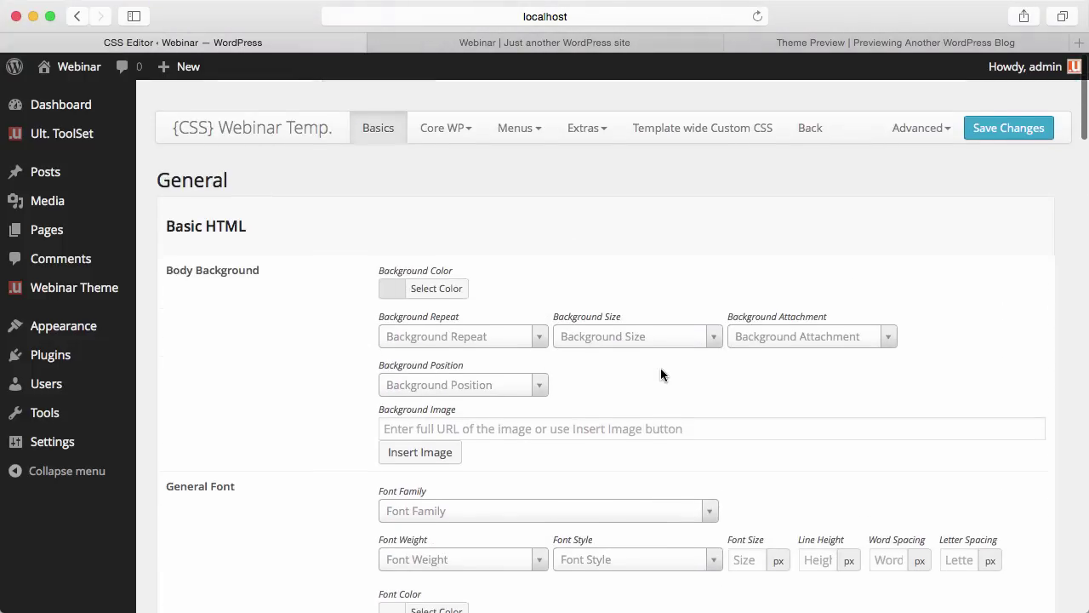
pyautogui.click(1004, 120)
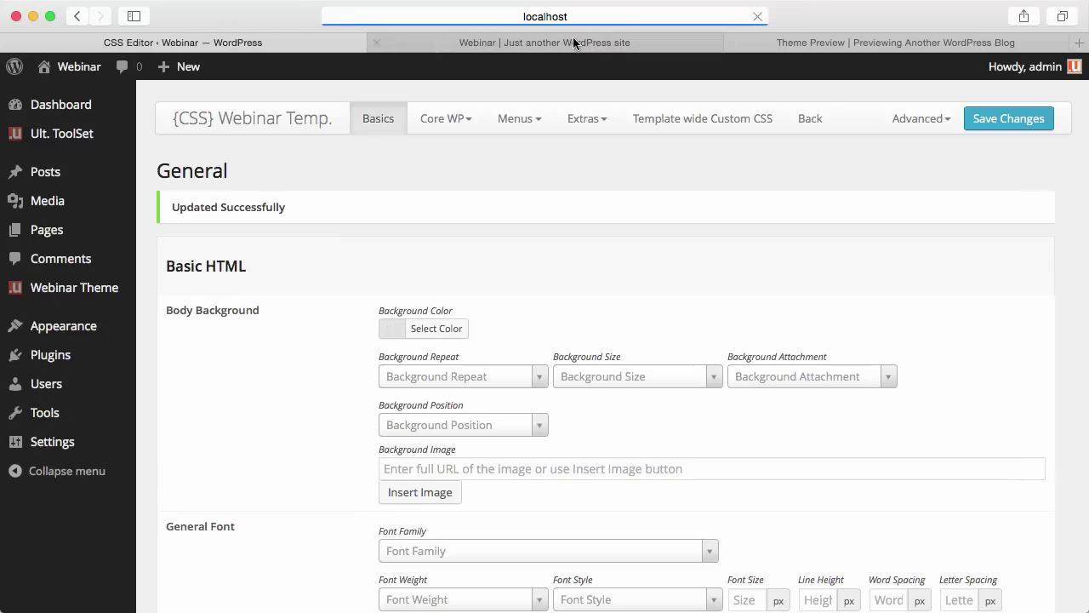
# Reload the Webinar site and examine the page background, heading fonts and sidebar column down the page
pyautogui.click(569, 43)
pyautogui.press('super+r')
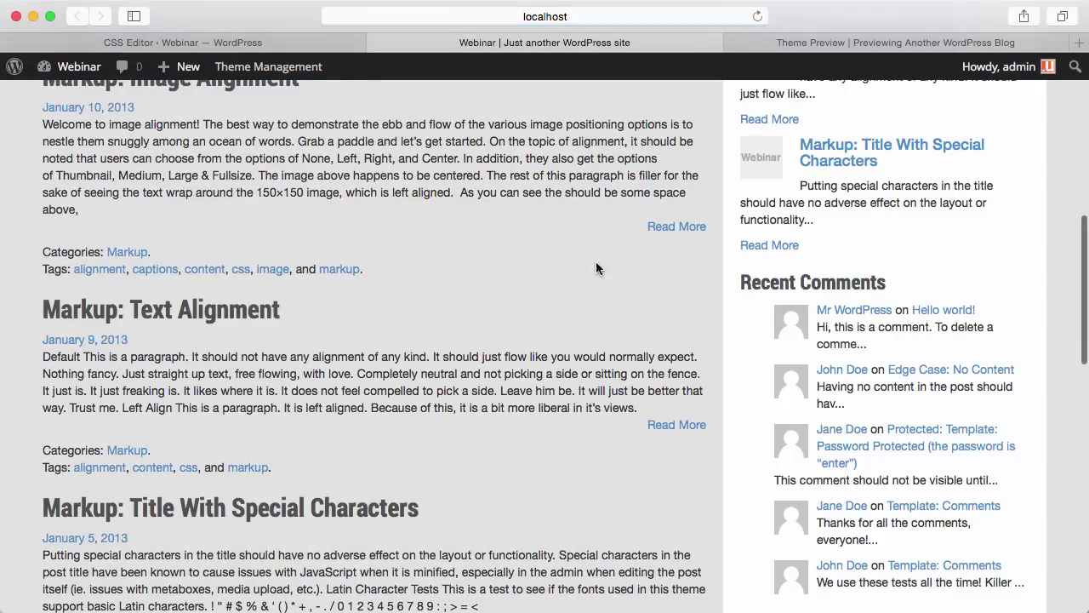
pyautogui.scroll(5, 596, 332)
pyautogui.scroll(3, 669, 323)
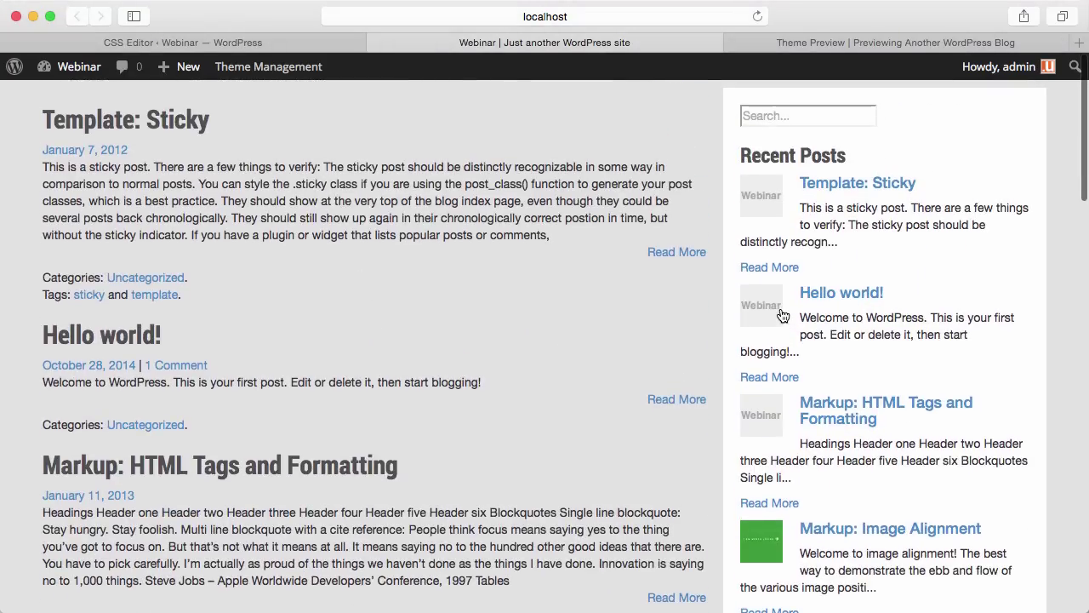
pyautogui.scroll(-1, 893, 340)
pyautogui.scroll(-10, 918, 396)
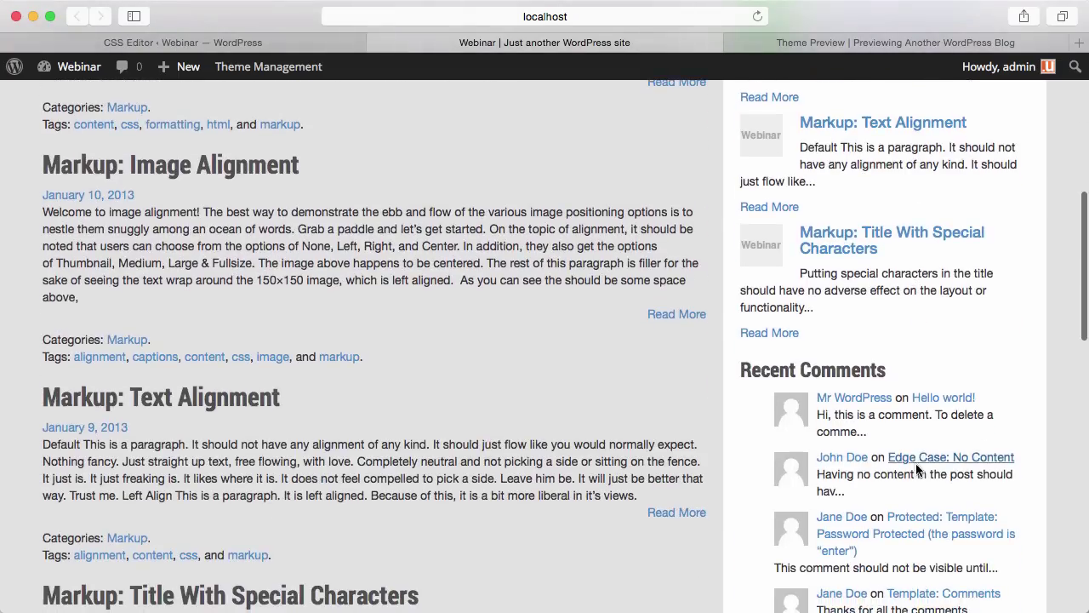
pyautogui.scroll(-6, 800, 421)
pyautogui.scroll(-1, 813, 441)
pyautogui.scroll(5, 812, 441)
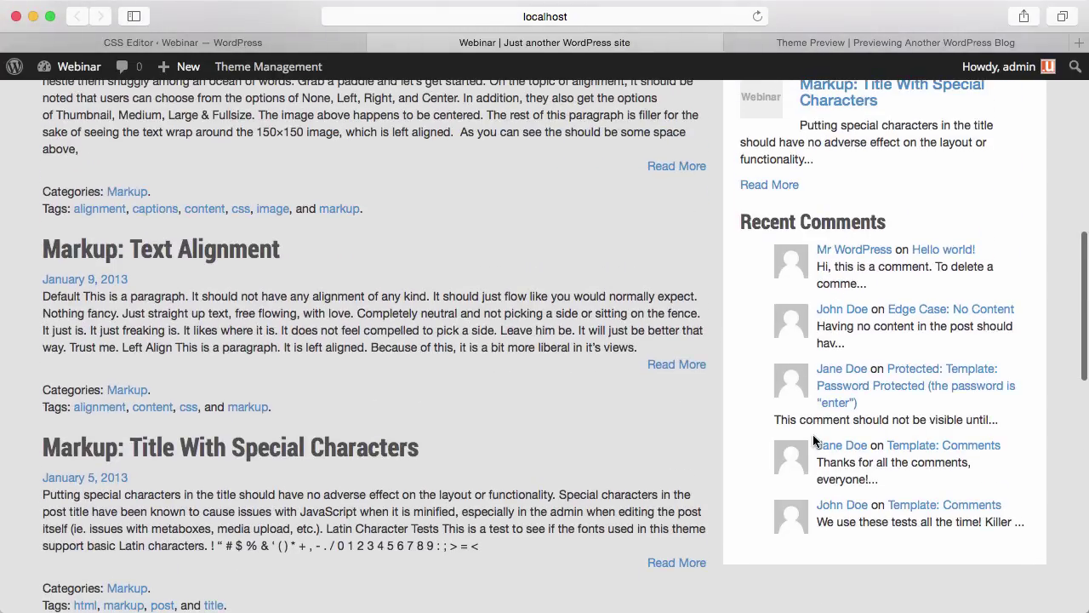
pyautogui.scroll(10, 516, 108)
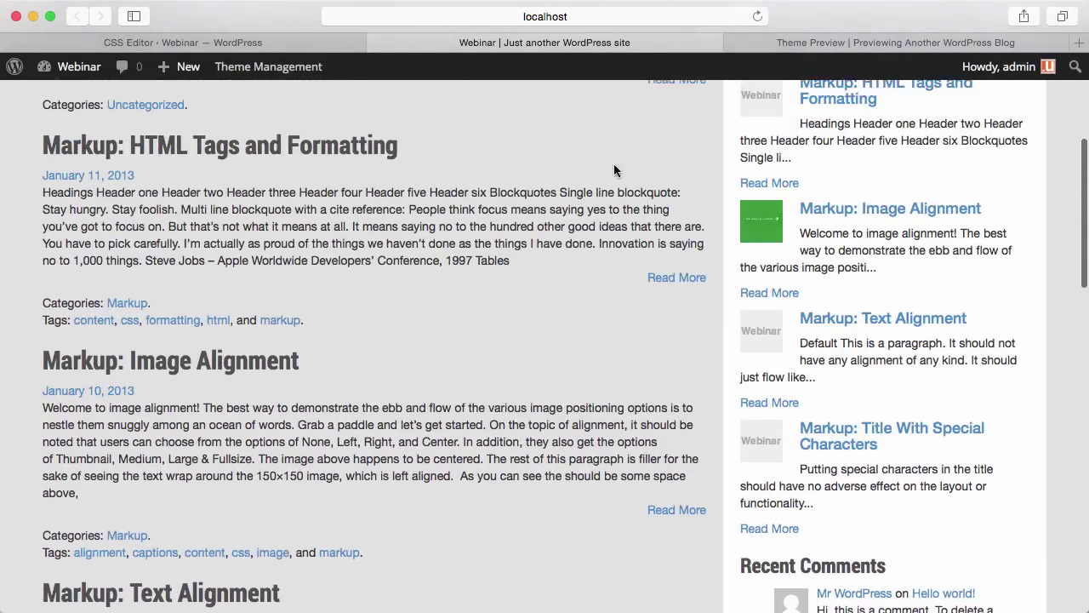
pyautogui.scroll(2, 825, 253)
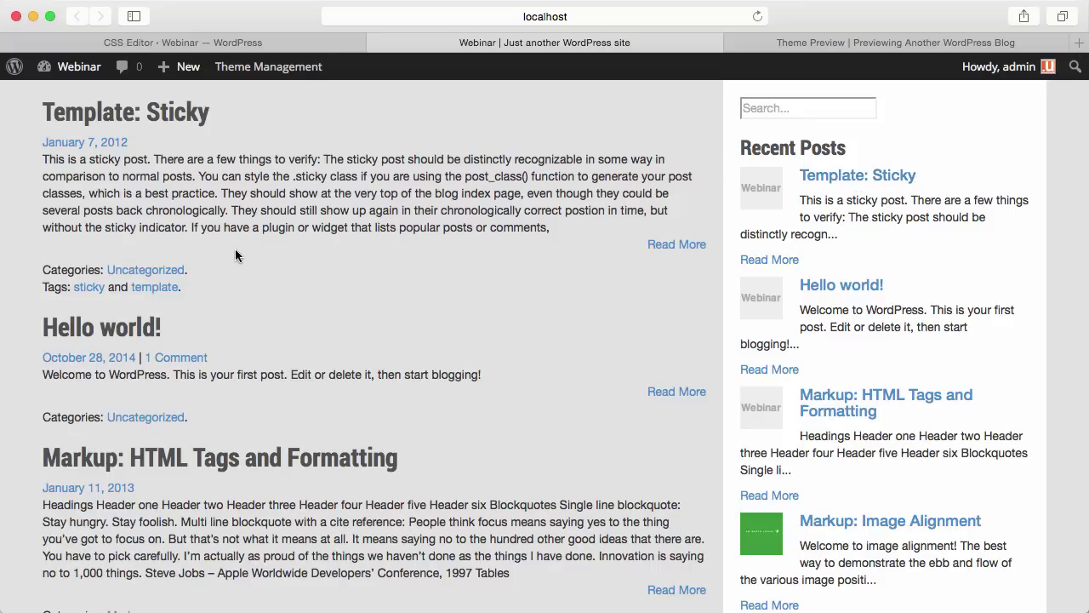
# Open the post element styles in the Webinar template CSS editor and set the Post Background color to white
pyautogui.click(251, 42)
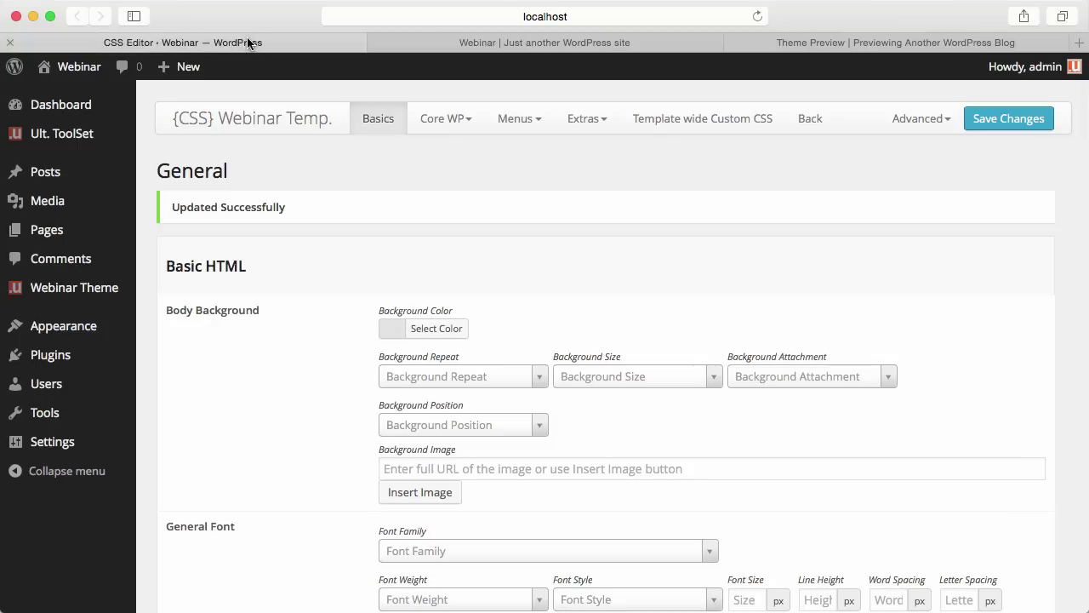
pyautogui.click(446, 118)
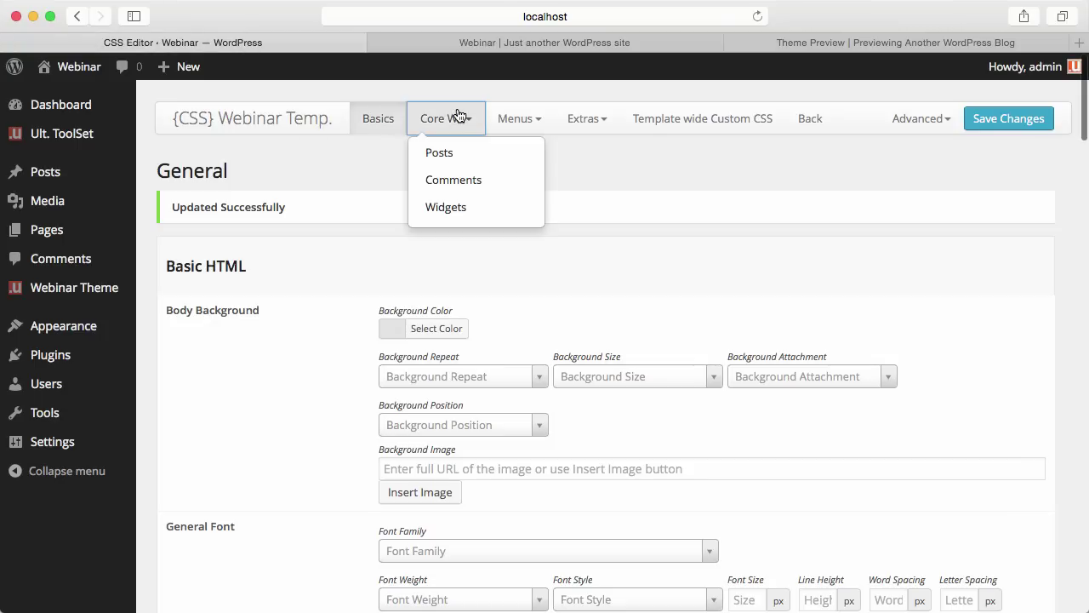
pyautogui.click(468, 154)
pyautogui.scroll(-10, 445, 276)
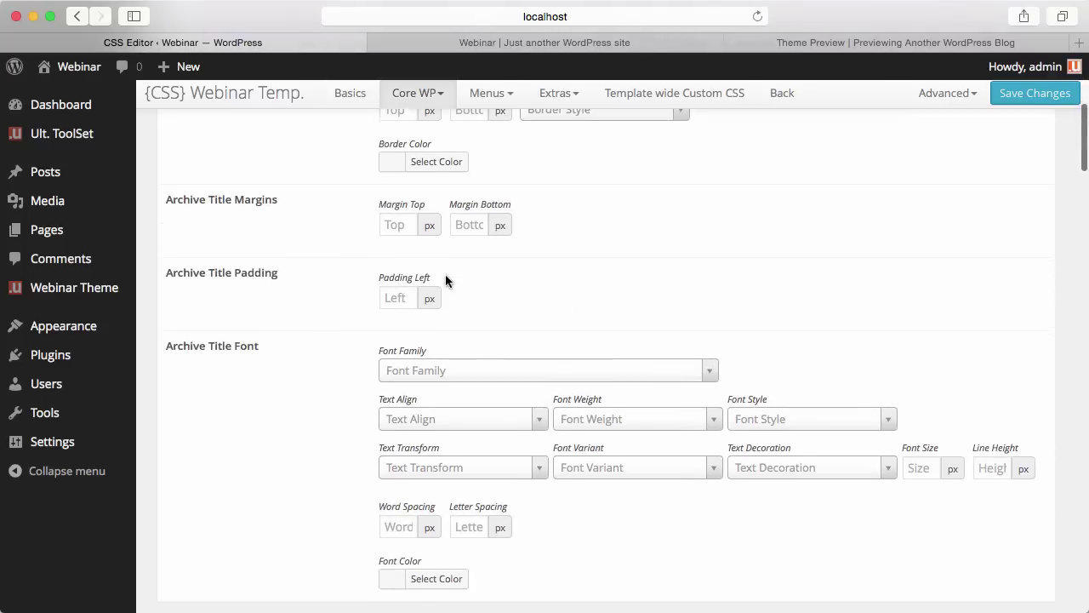
pyautogui.scroll(-5, 444, 283)
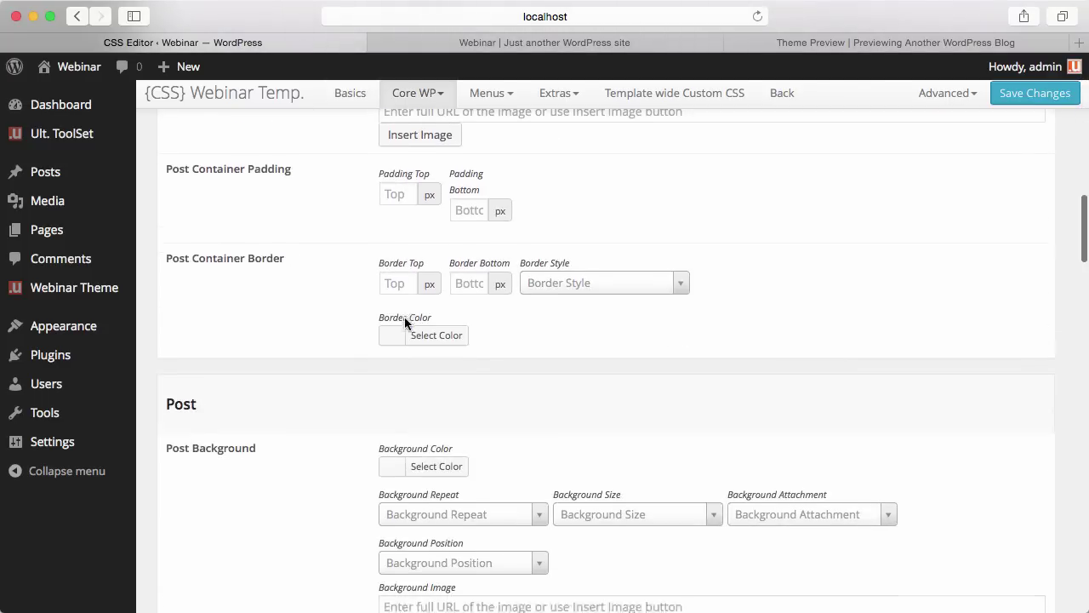
pyautogui.scroll(-2, 404, 322)
pyautogui.click(384, 352)
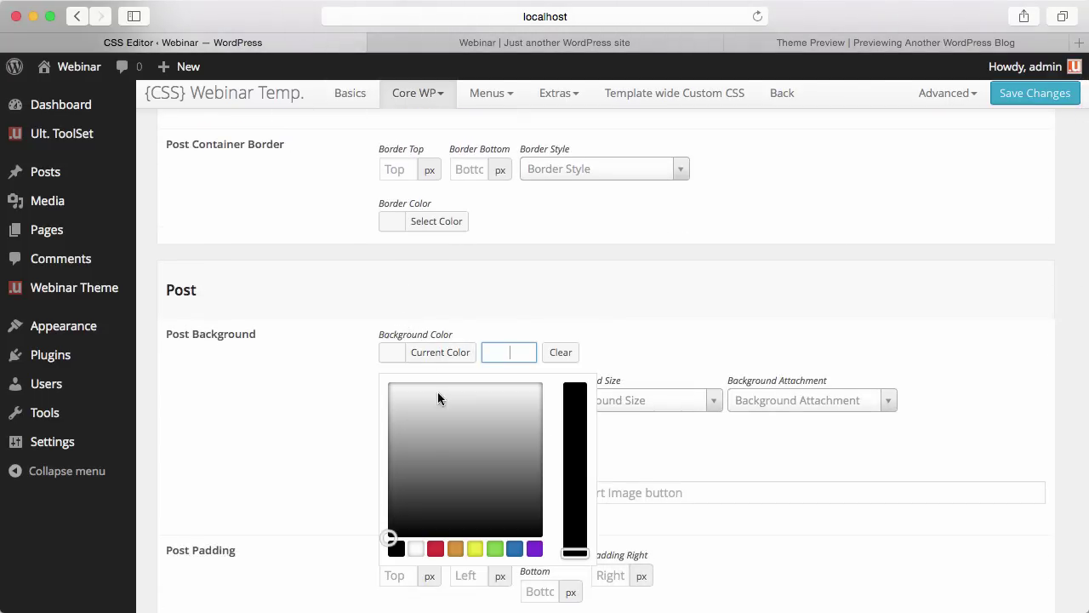
pyautogui.click(415, 549)
pyautogui.click(698, 332)
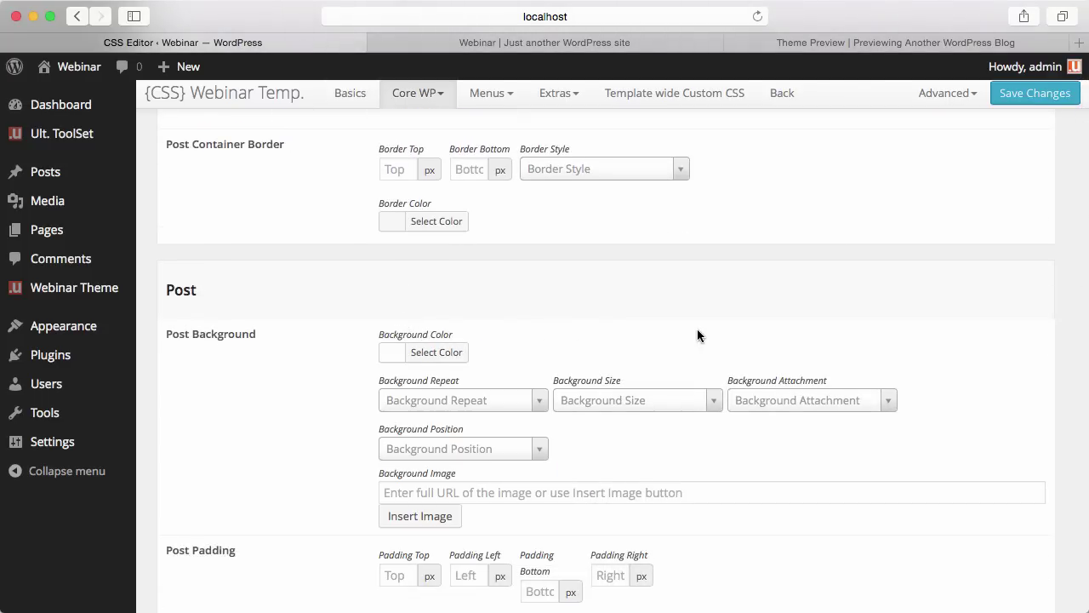
# Set the Post Padding to 20 px on the top, left, bottom and right
pyautogui.scroll(-3, 697, 334)
pyautogui.scroll(-1, 697, 329)
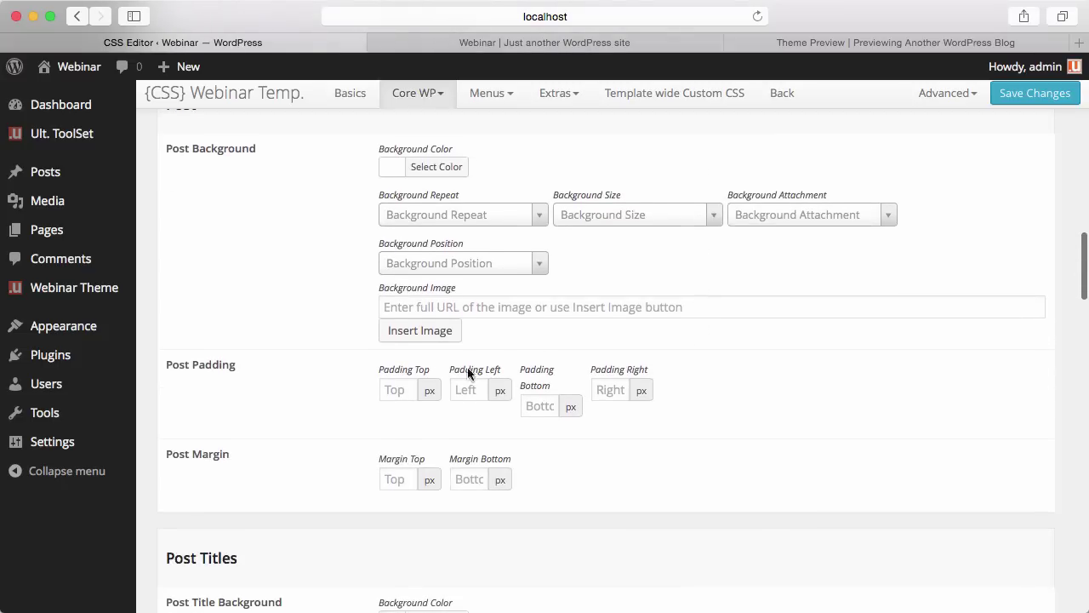
pyautogui.click(402, 384)
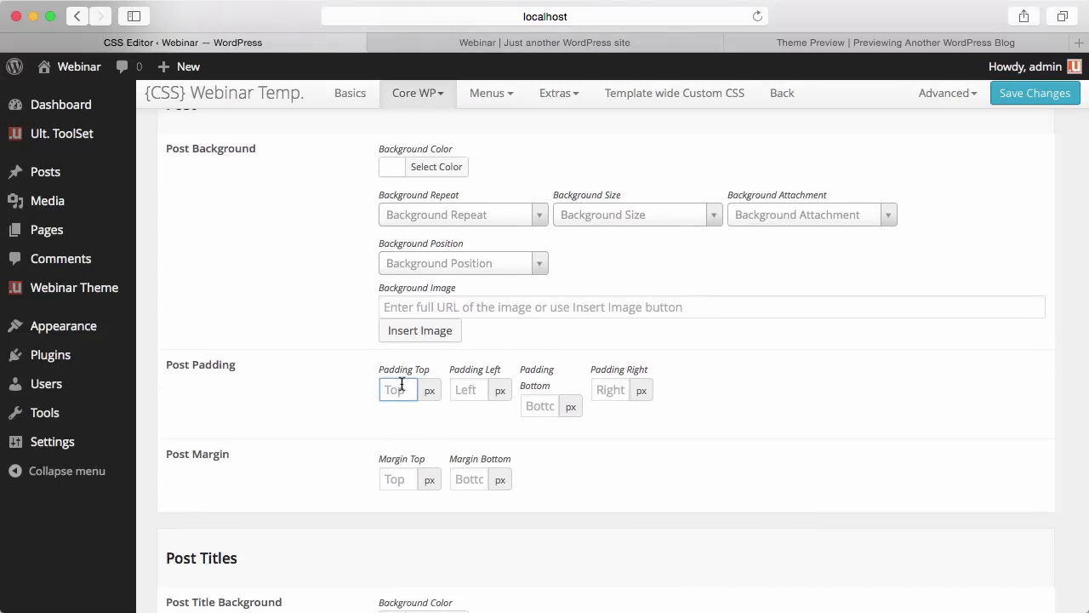
pyautogui.click(468, 389)
pyautogui.write('20')
pyautogui.press('Tab')
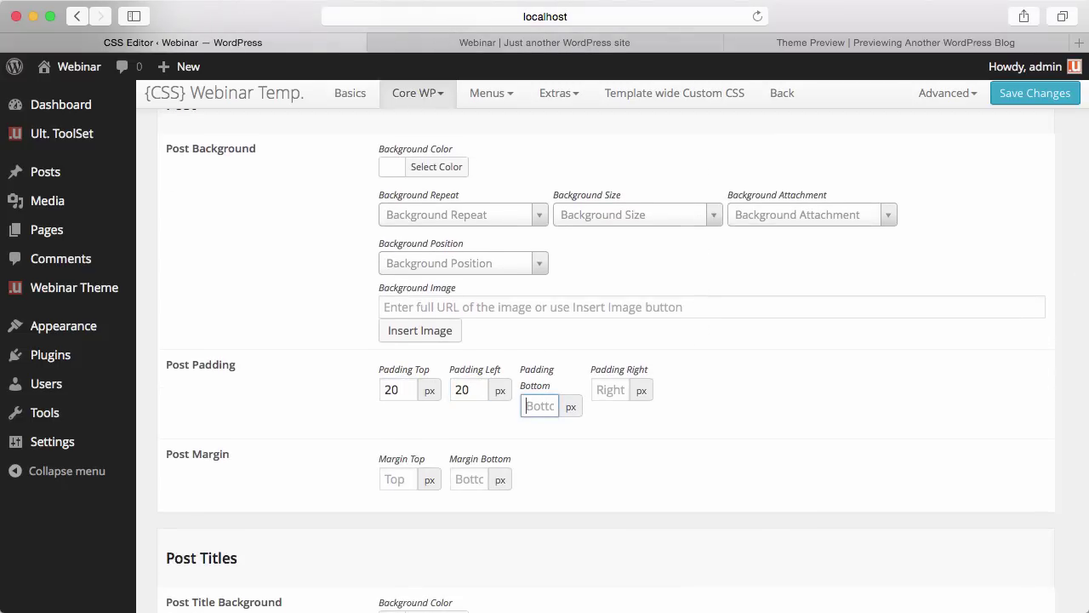
pyautogui.click(610, 390)
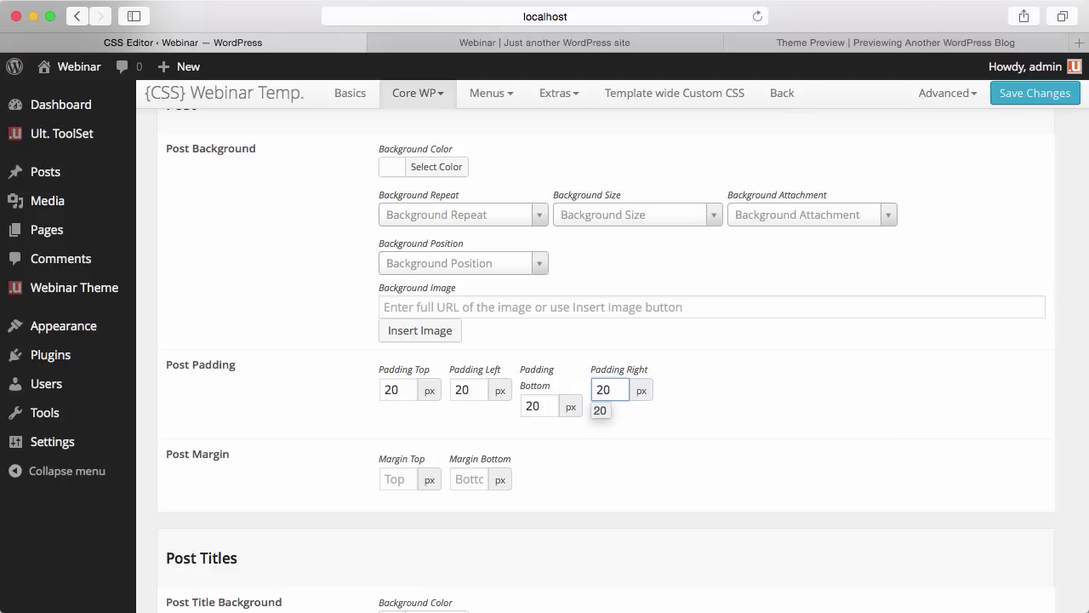
pyautogui.click(726, 399)
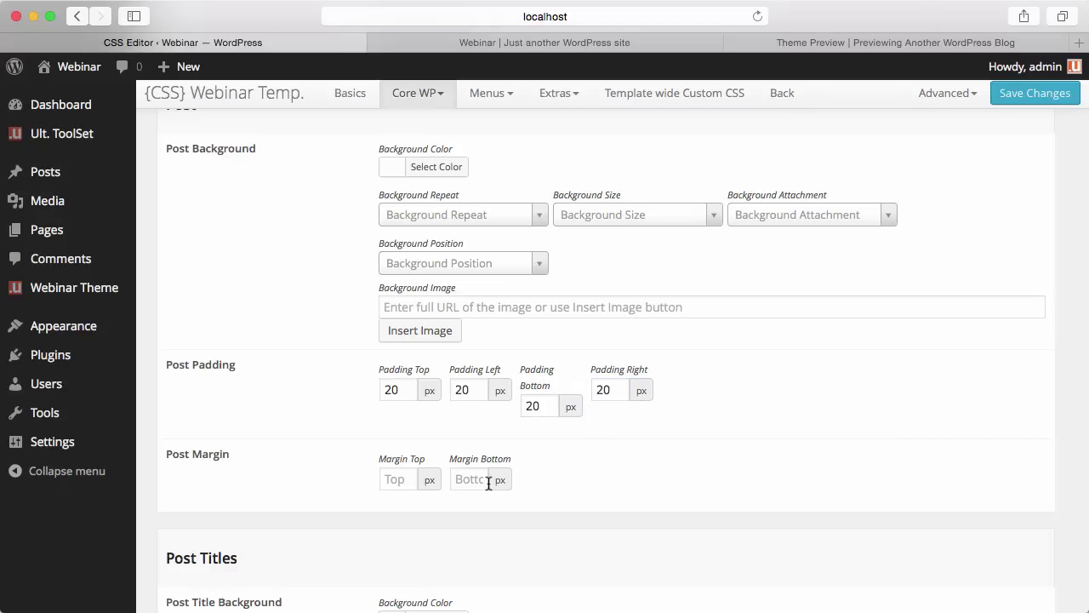
# Set the Post Margin bottom to 30 px and save the post style changes
pyautogui.click(410, 479)
pyautogui.press('Tab')
pyautogui.click(575, 469)
pyautogui.scroll(-3, 851, 455)
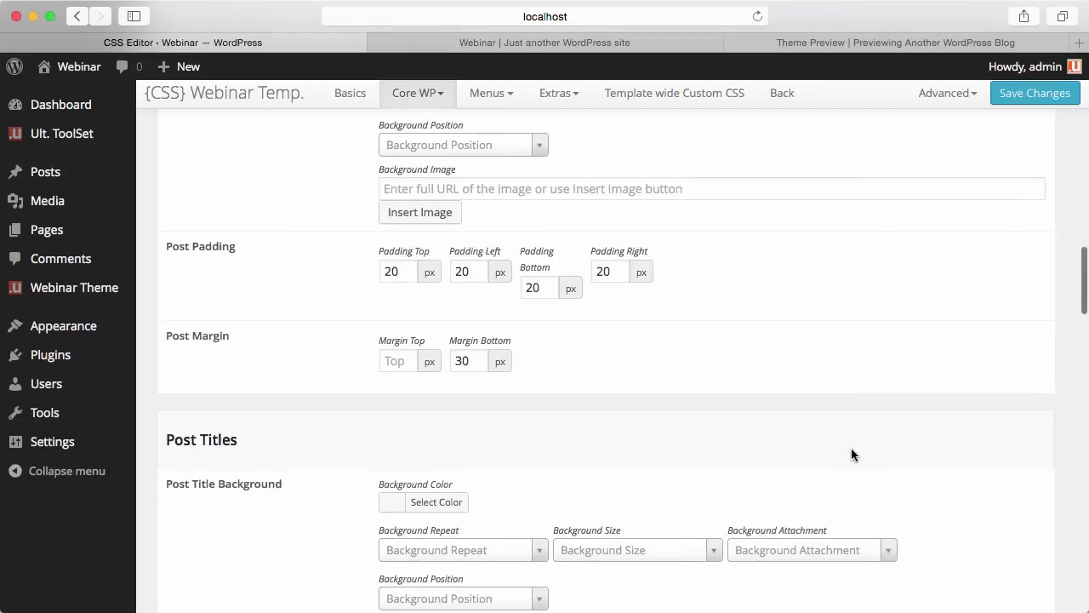
pyautogui.scroll(5, 851, 455)
pyautogui.click(1031, 98)
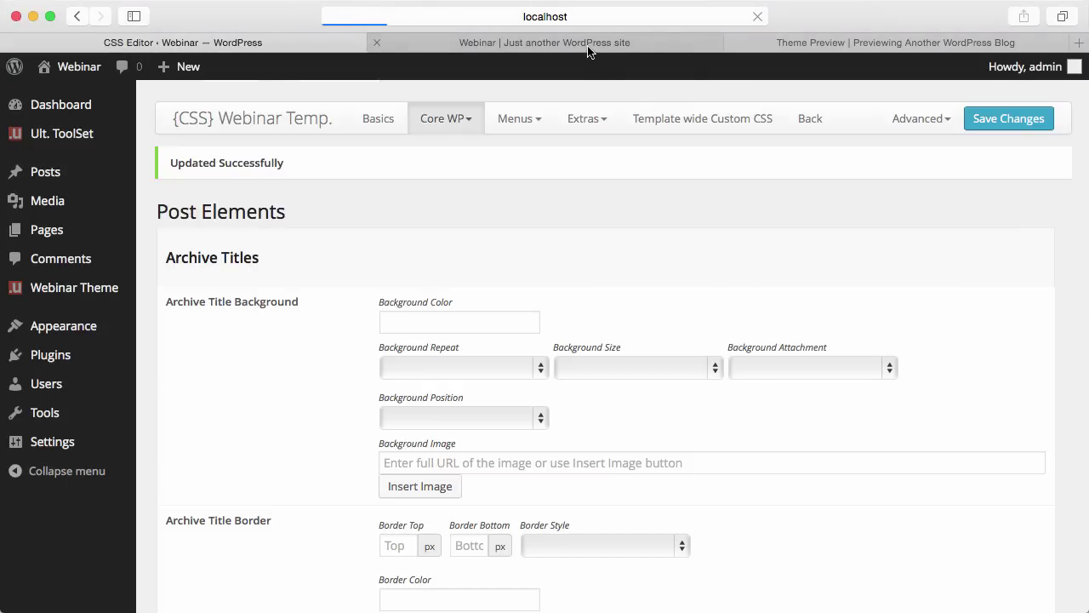
# Reload the Webinar site and examine the background, padding and spacing of the posts down the page
pyautogui.click(589, 49)
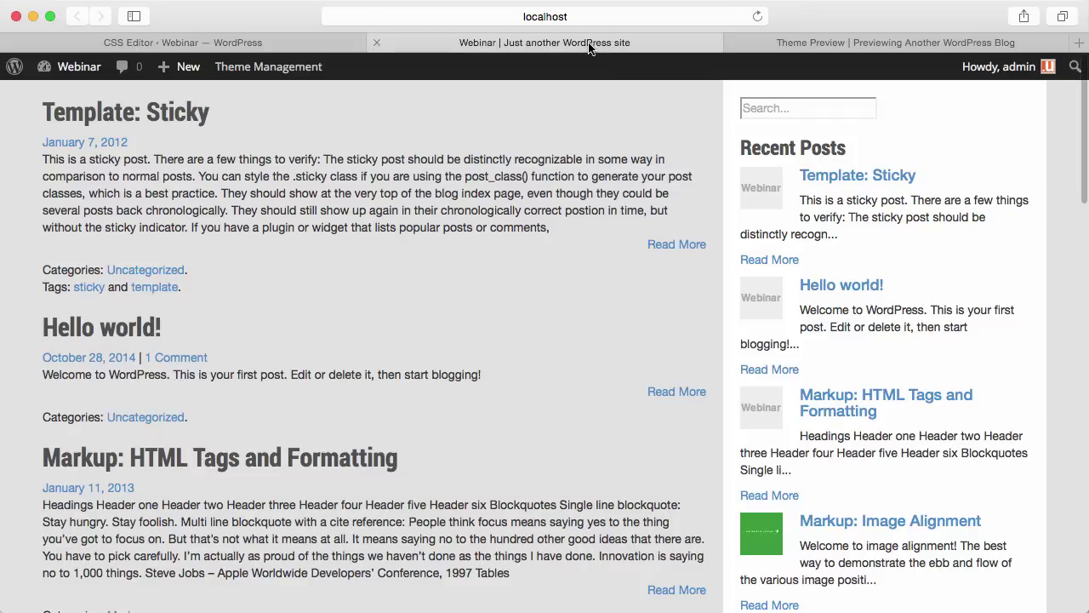
pyautogui.press('super+r')
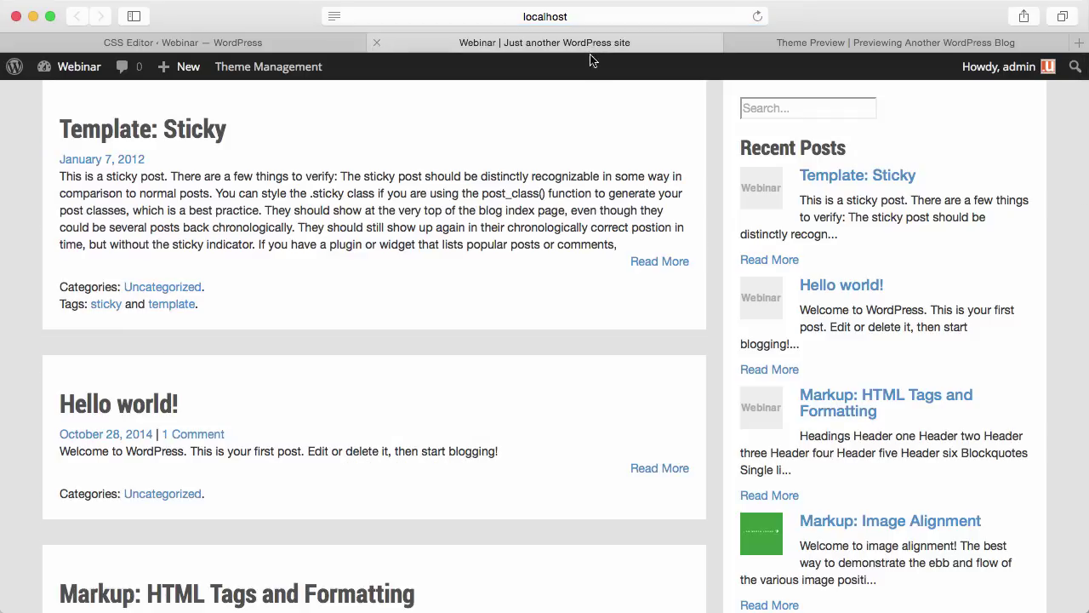
pyautogui.scroll(-10, 593, 170)
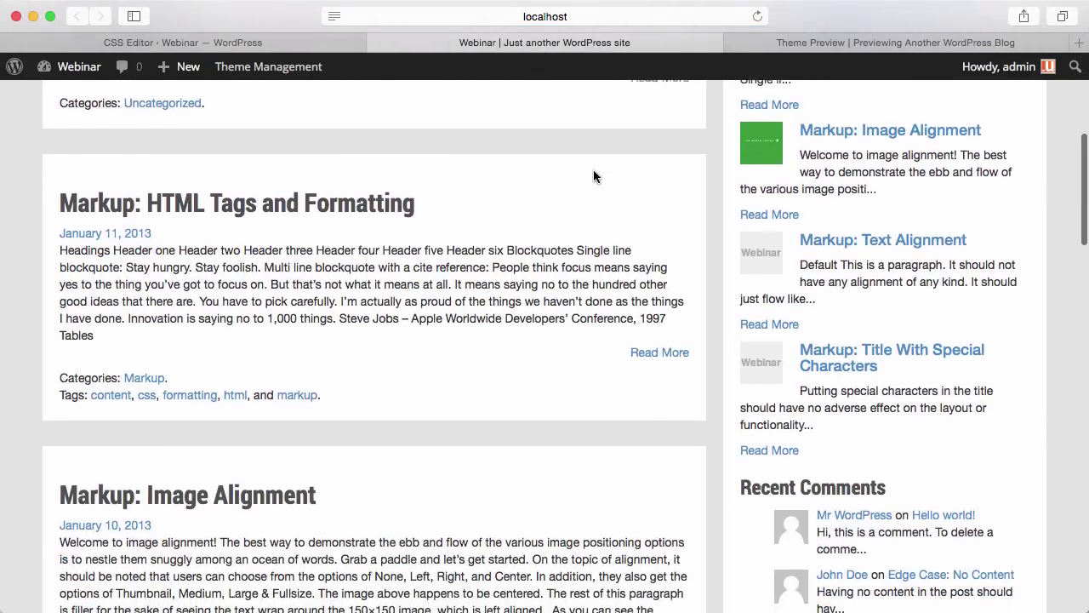
pyautogui.scroll(-10, 595, 171)
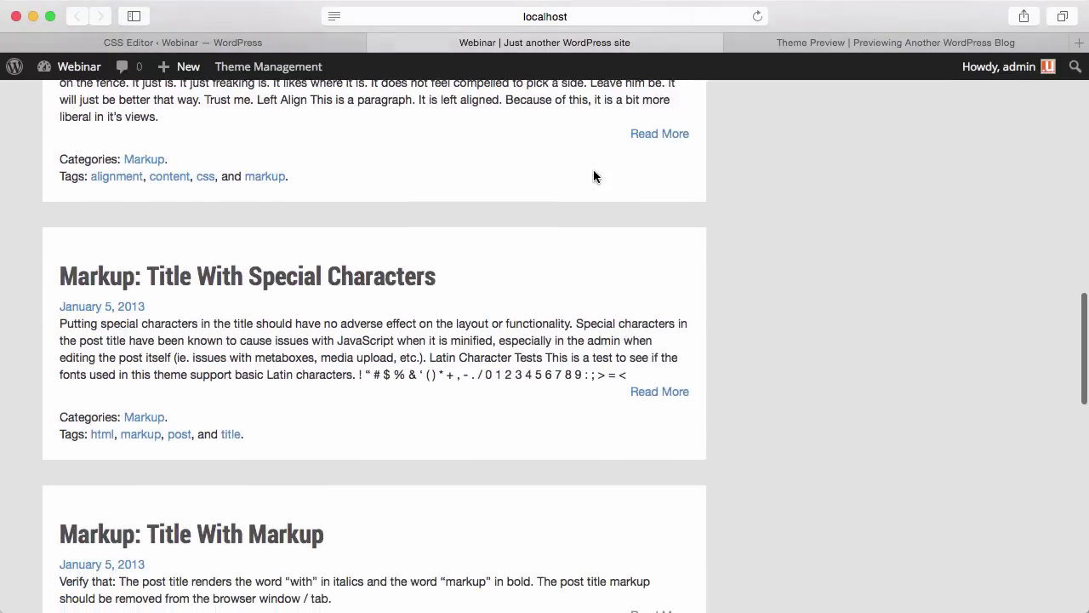
pyautogui.scroll(-7, 595, 176)
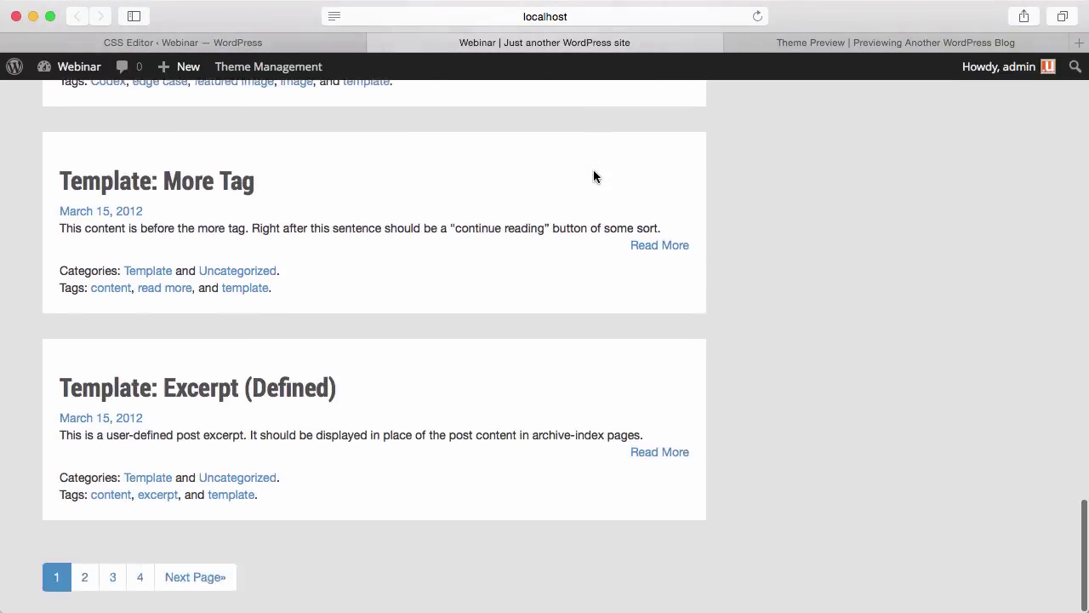
pyautogui.scroll(8, 594, 176)
pyautogui.scroll(20, 593, 174)
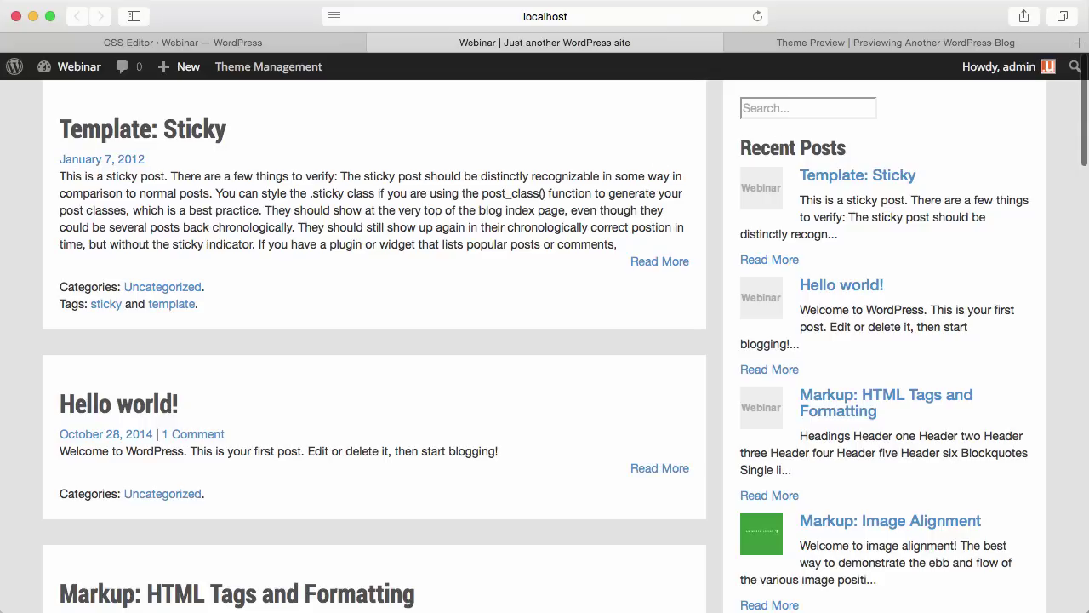
# In the CSS editor's post styles, give the Post Meta Border a top width of 0 px, the style Double and the color #cecece
pyautogui.click(260, 42)
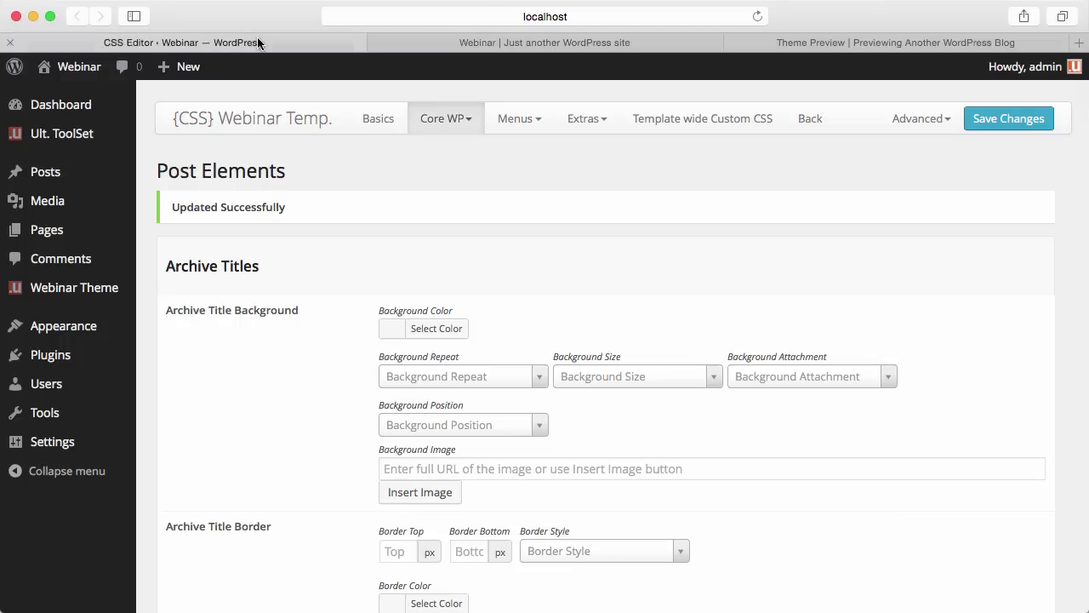
pyautogui.scroll(-15, 503, 320)
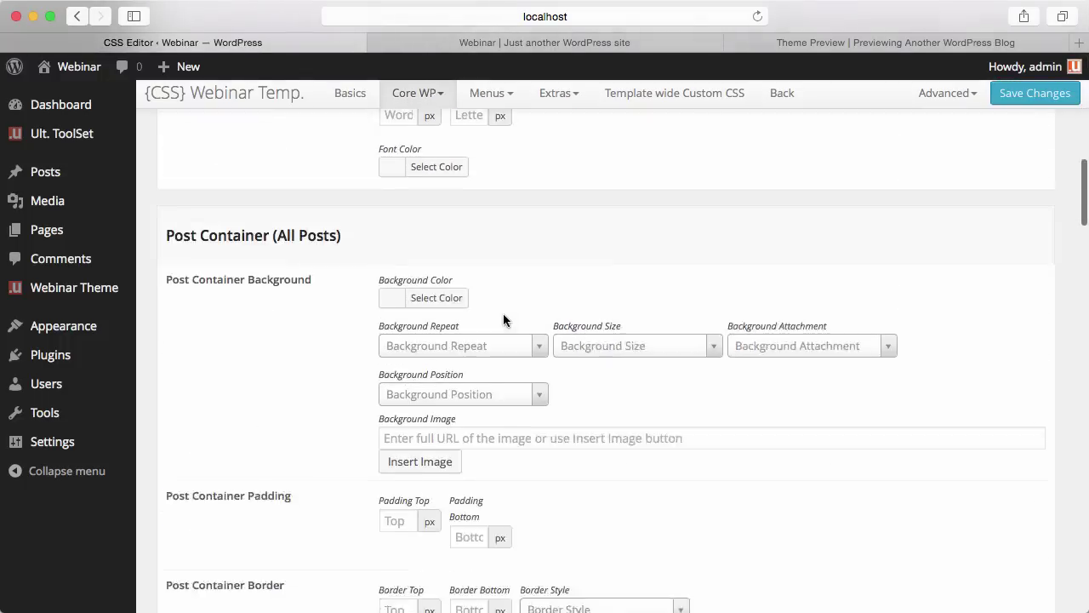
pyautogui.scroll(-12, 503, 314)
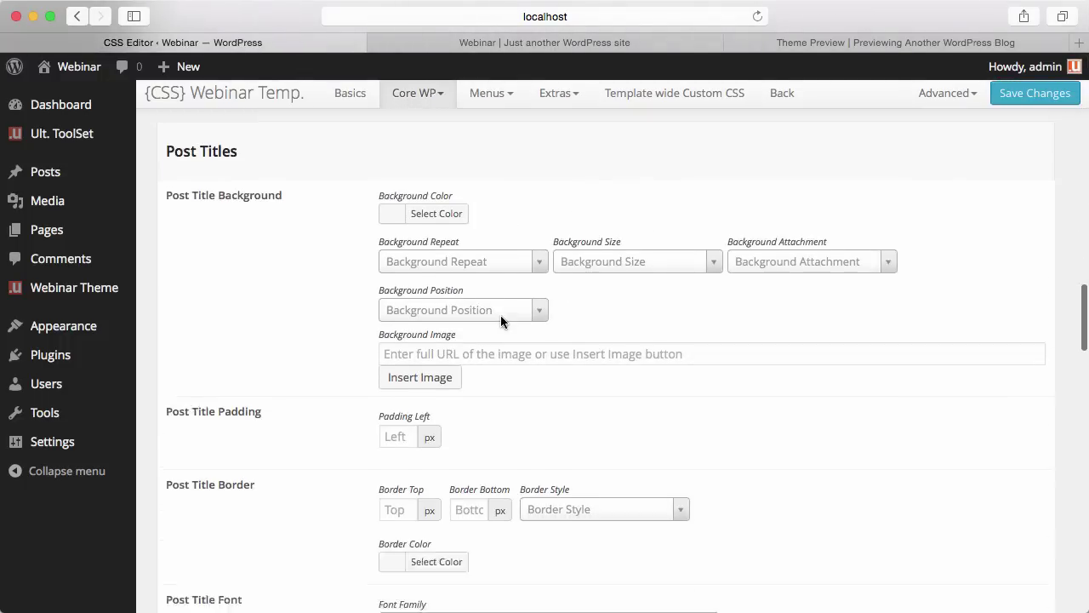
pyautogui.scroll(-5, 499, 322)
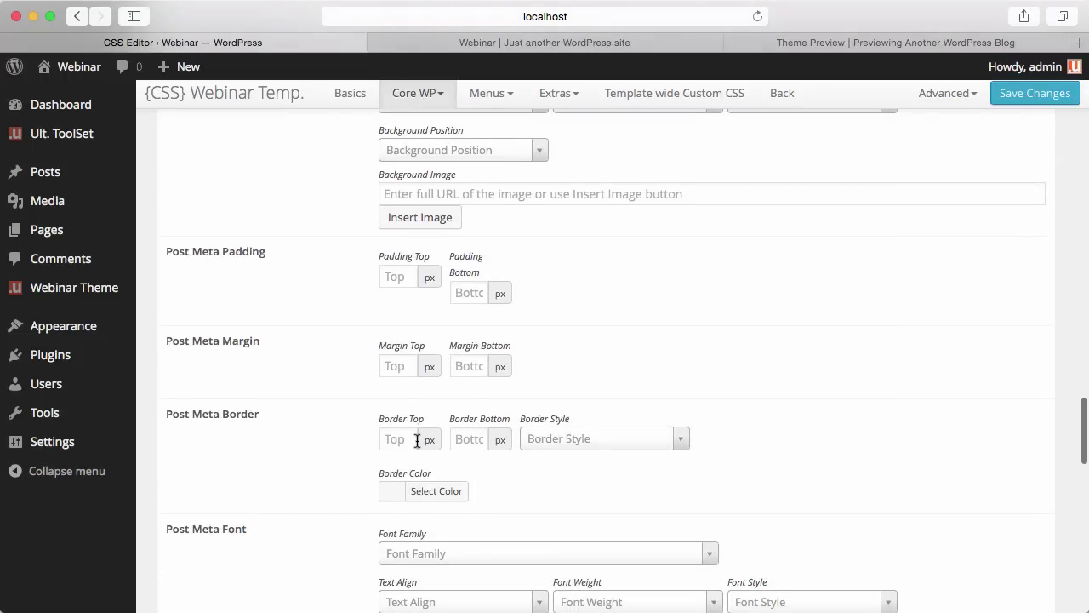
pyautogui.click(417, 440)
pyautogui.write('0')
pyautogui.click(558, 443)
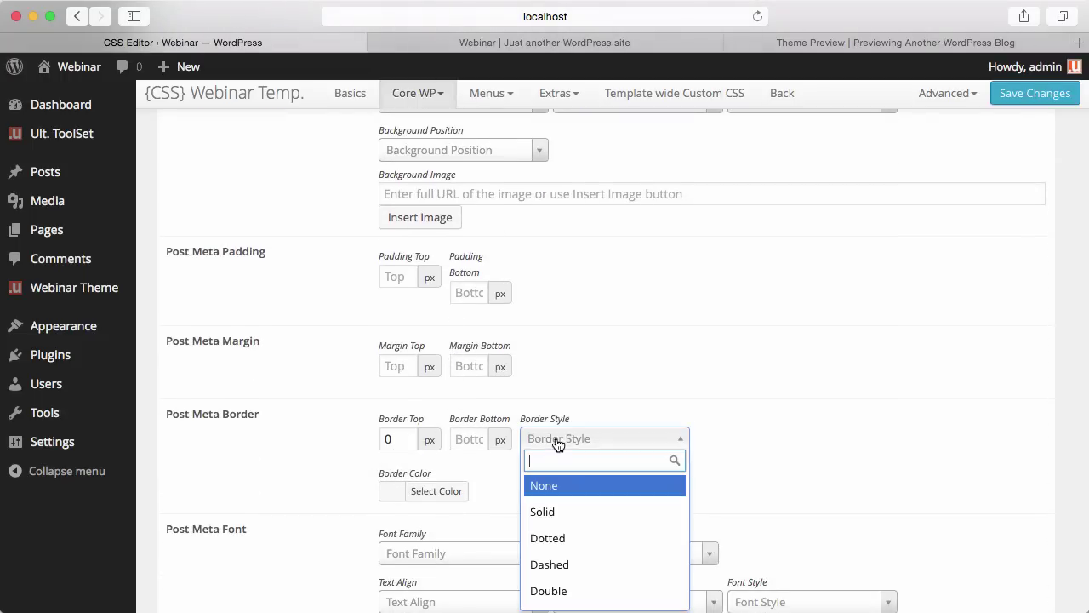
pyautogui.scroll(-1, 577, 484)
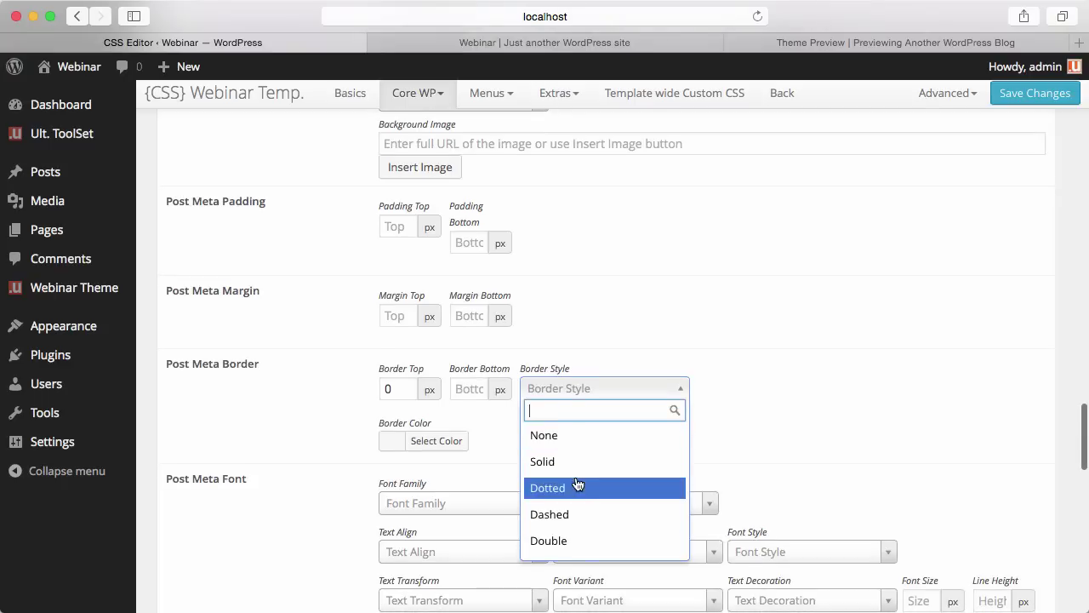
pyautogui.click(549, 541)
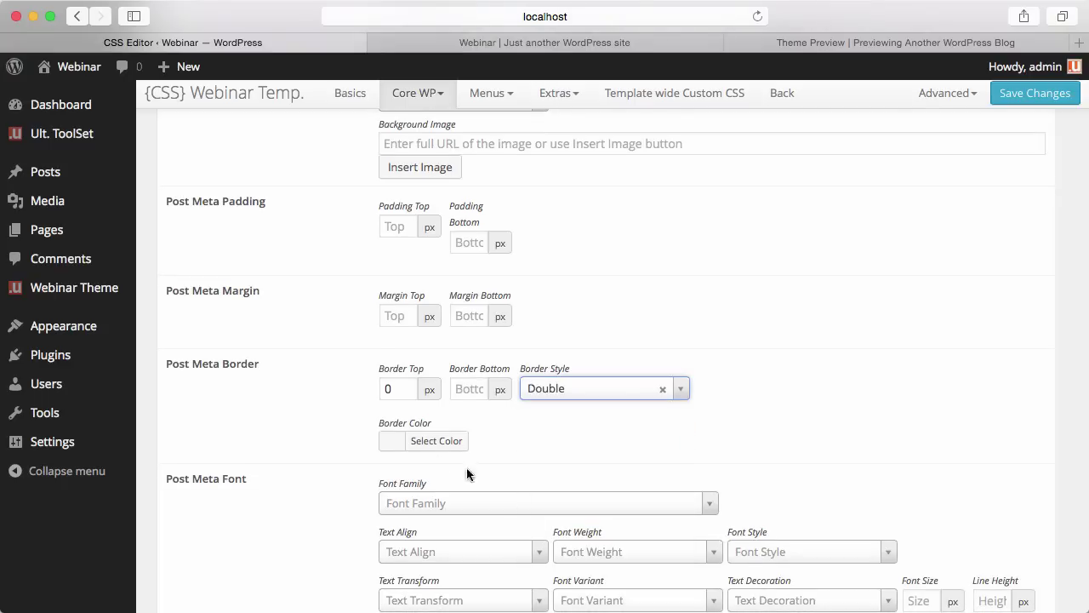
pyautogui.click(392, 442)
pyautogui.moveTo(427, 475)
pyautogui.mouseDown()
pyautogui.moveTo(428, 489)
pyautogui.moveTo(388, 499)
pyautogui.mouseUp()
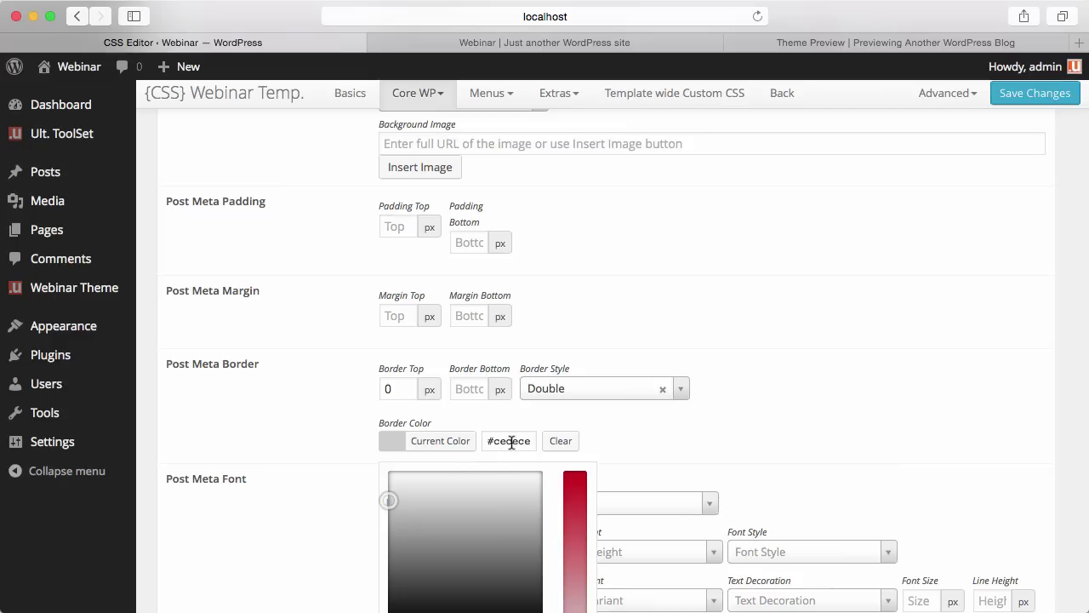
pyautogui.doubleClick(511, 441)
pyautogui.click(767, 431)
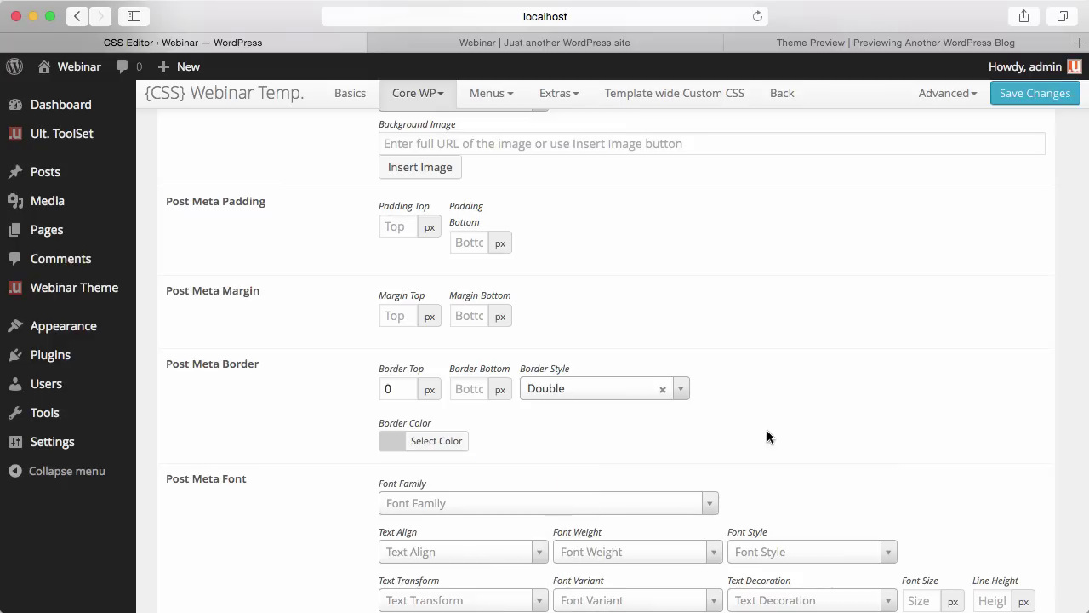
# Set the Post Meta Margin bottom to 10 px and save the post meta changes
pyautogui.scroll(-1, 932, 281)
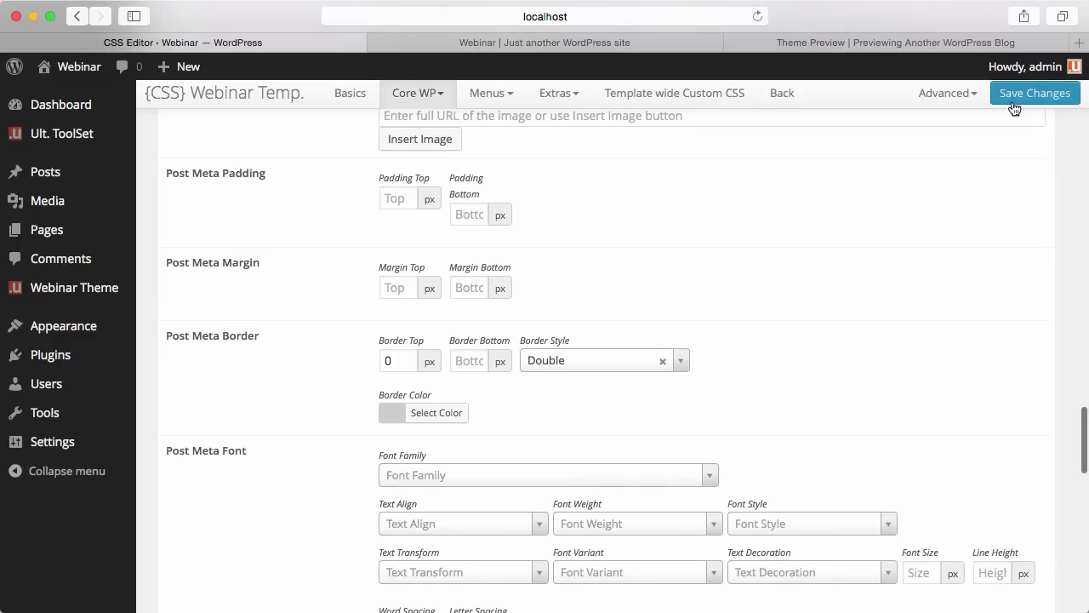
pyautogui.scroll(-5, 835, 265)
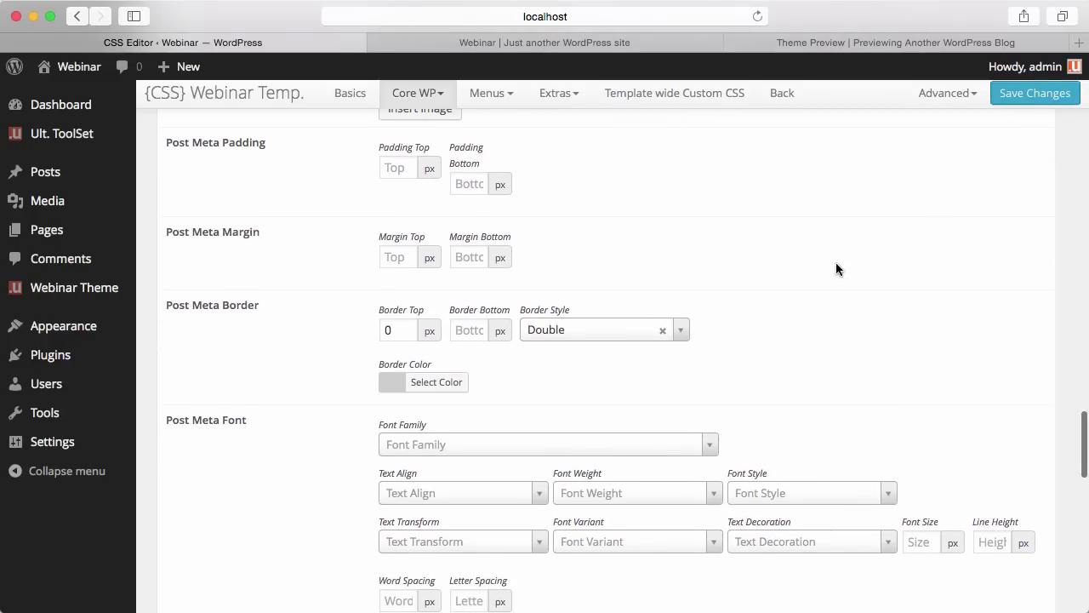
pyautogui.scroll(5, 835, 264)
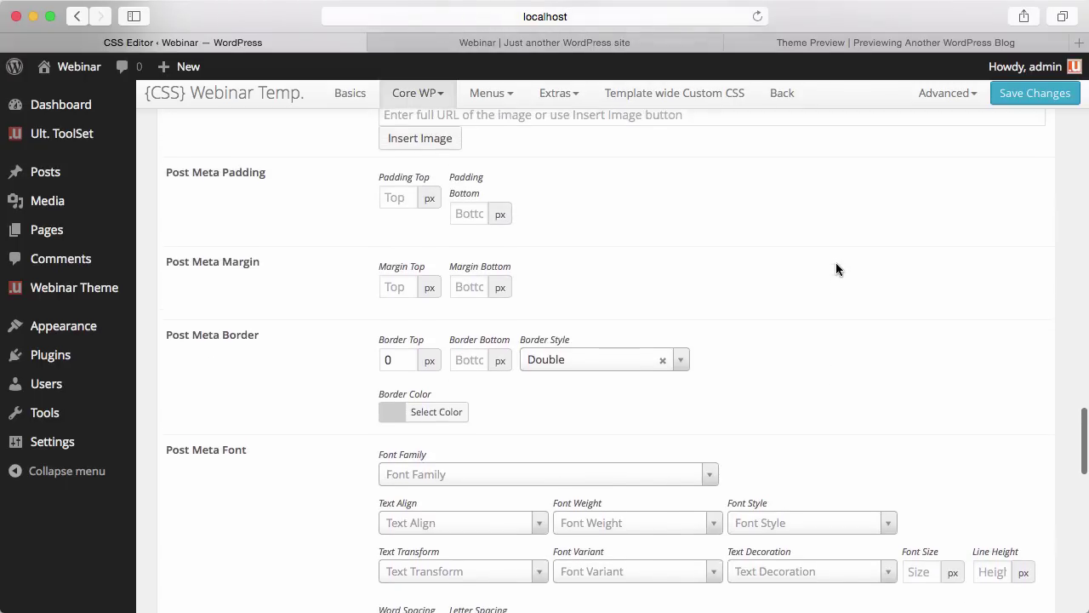
pyautogui.scroll(3, 836, 269)
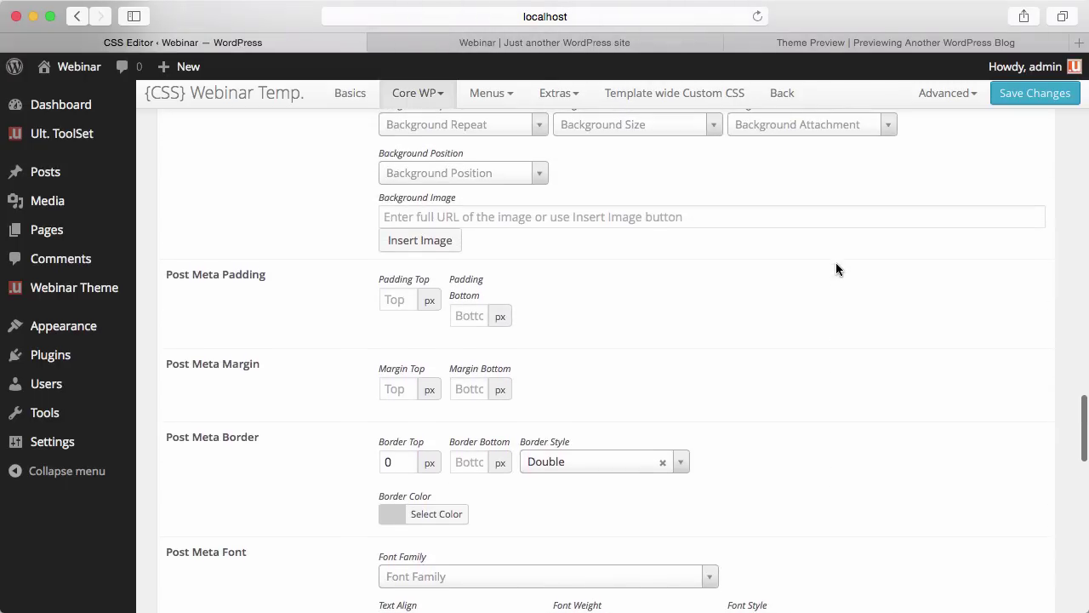
pyautogui.scroll(1, 833, 269)
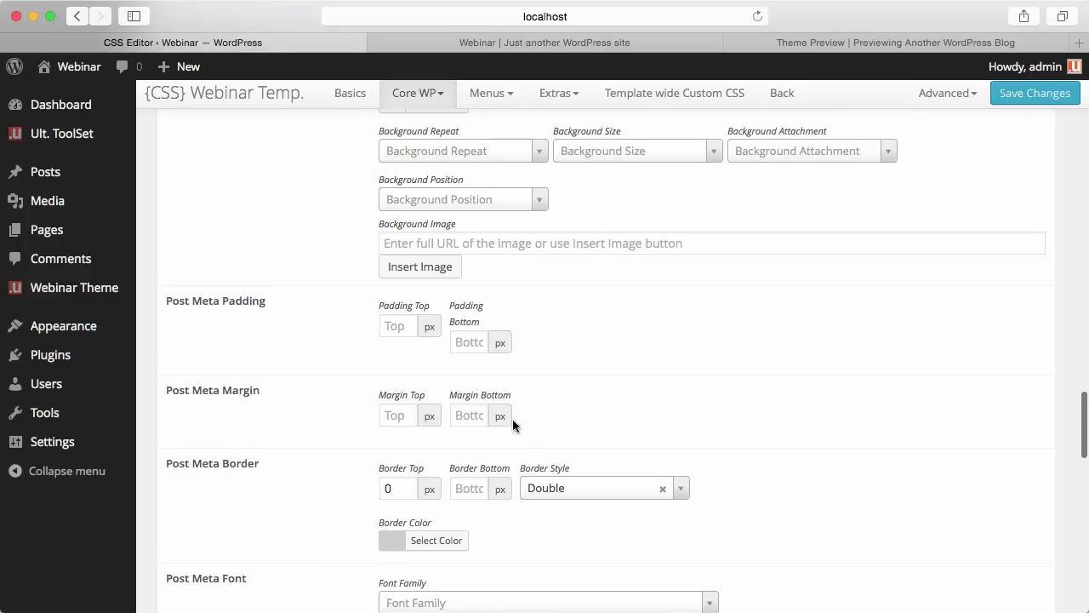
pyautogui.click(473, 415)
pyautogui.write('10')
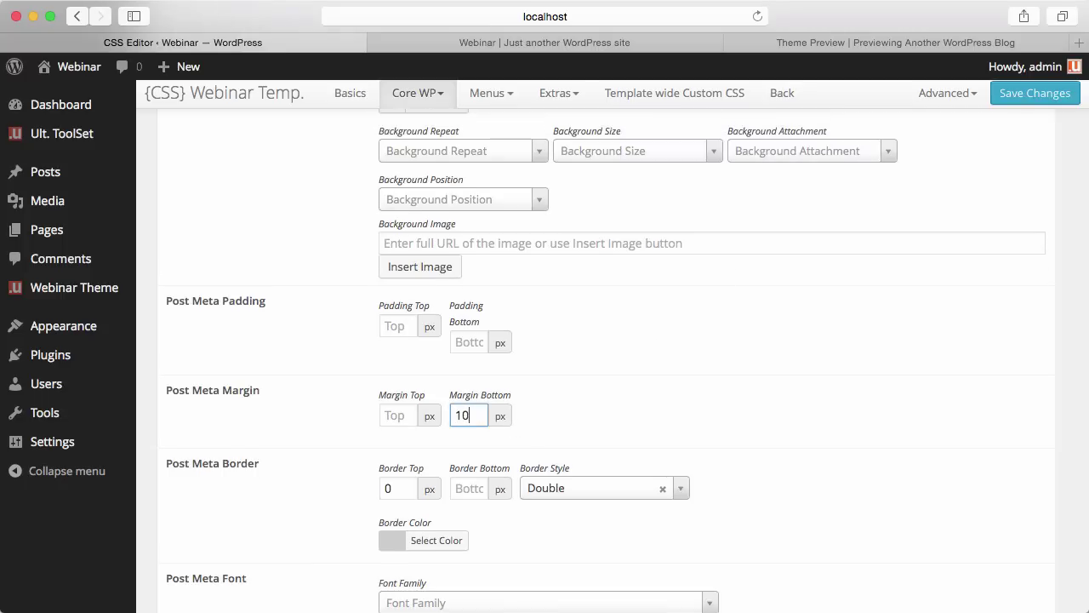
pyautogui.click(1008, 94)
# Reload the Webinar site and compare its post meta border and spacing with the Theme Preview posts
pyautogui.click(560, 44)
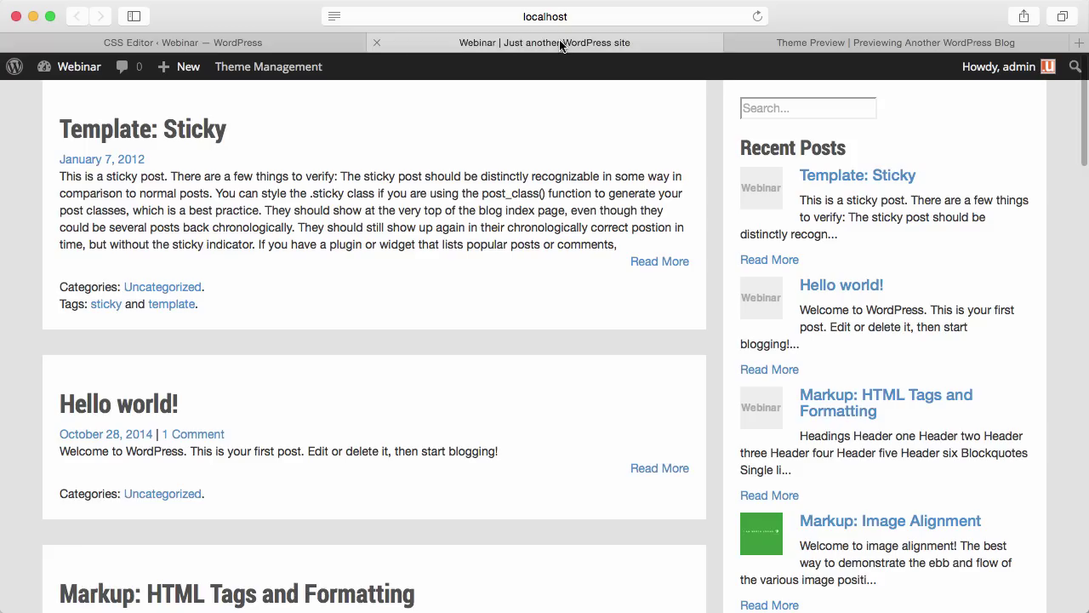
pyautogui.press('super+r')
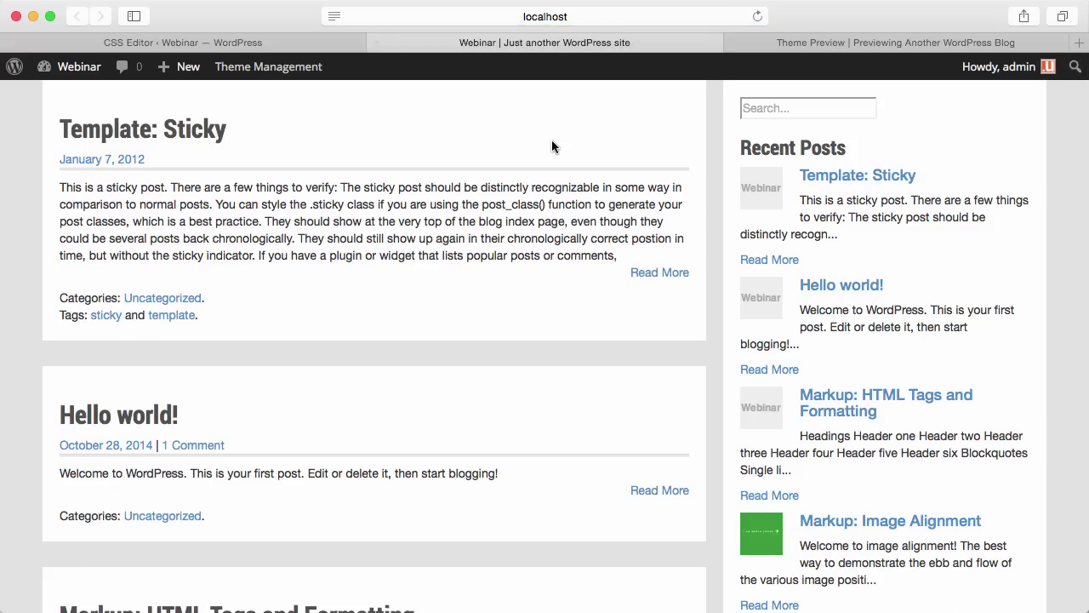
pyautogui.click(880, 45)
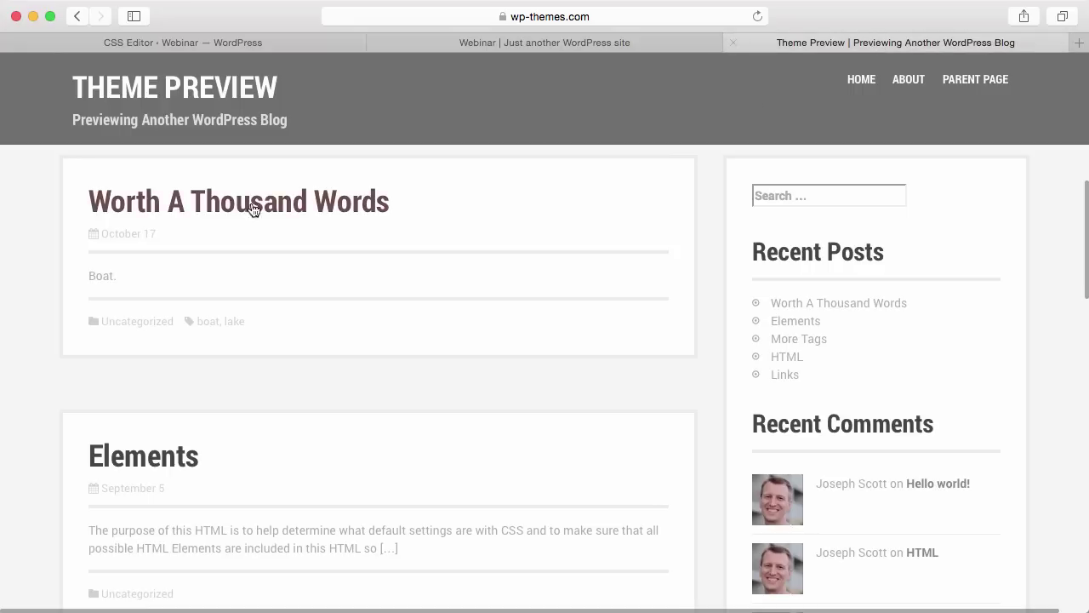
pyautogui.click(520, 47)
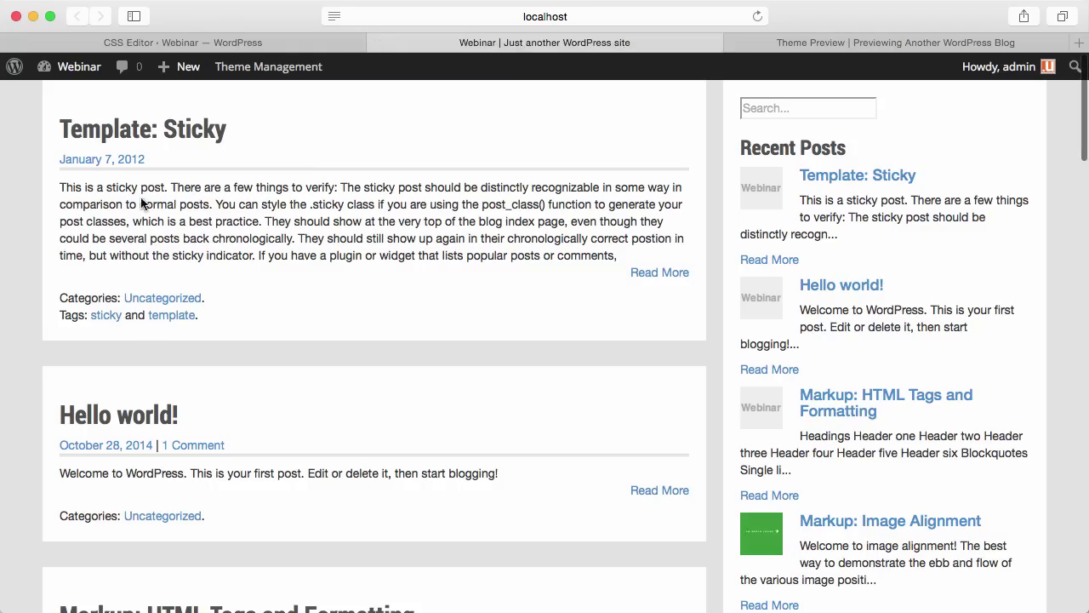
# In the CSS editor's post elements, set the Post Meta Font color to light gray and save the changes
pyautogui.click(239, 44)
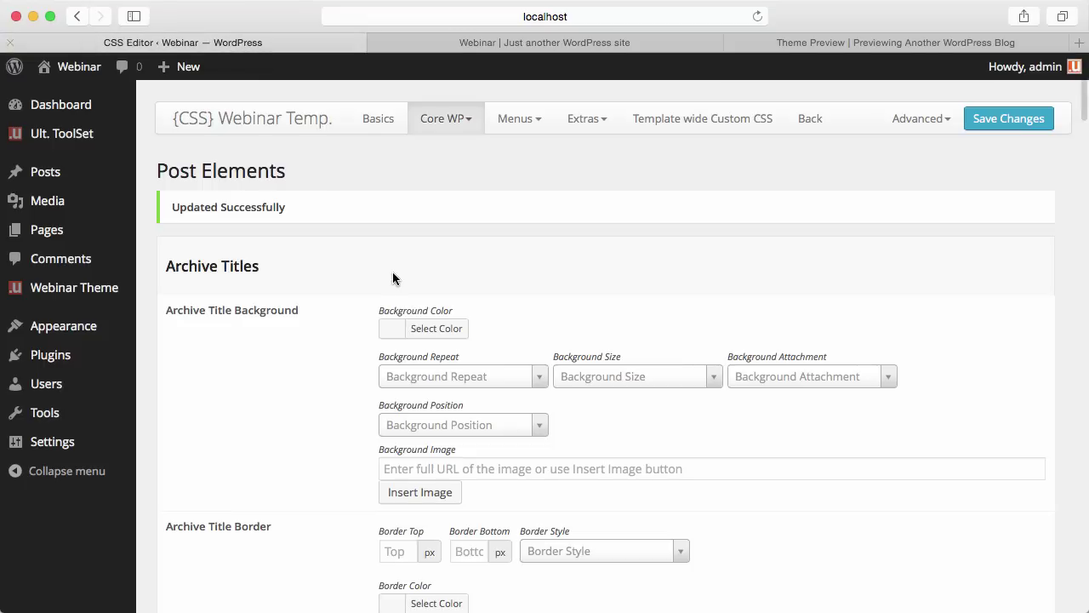
pyautogui.scroll(-10, 391, 278)
pyautogui.scroll(-15, 392, 287)
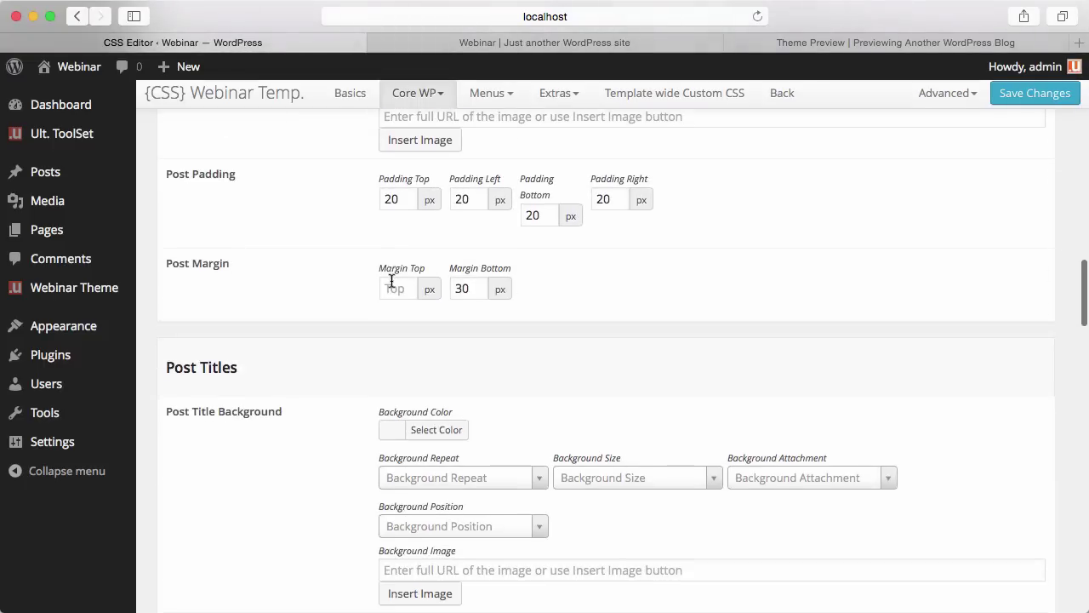
pyautogui.scroll(-10, 392, 287)
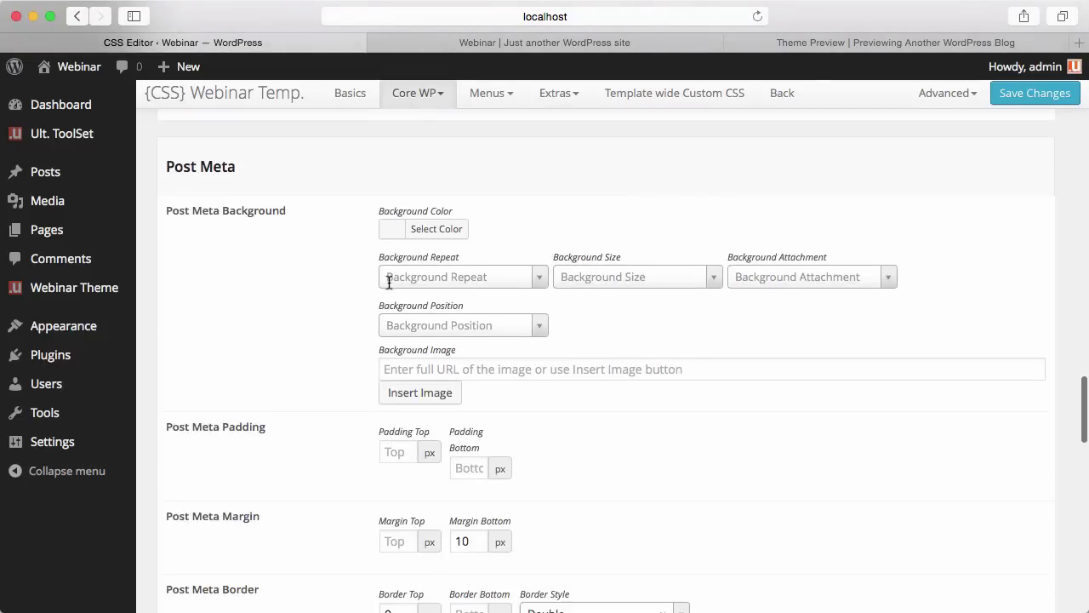
pyautogui.scroll(-10, 393, 247)
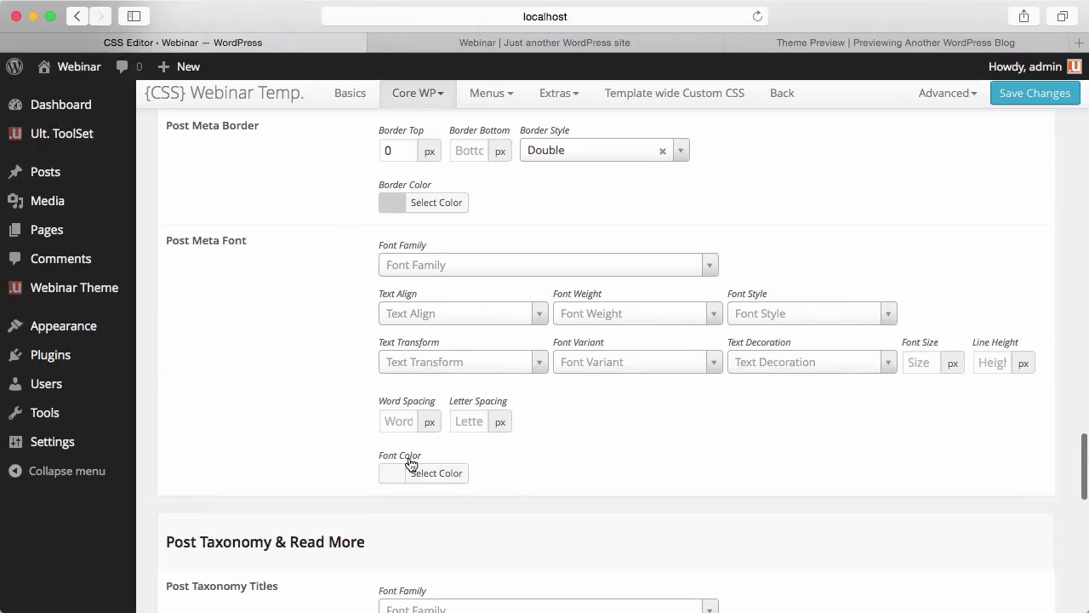
pyautogui.click(410, 464)
pyautogui.moveTo(435, 548); pyautogui.dragTo(393, 532)
pyautogui.click(707, 400)
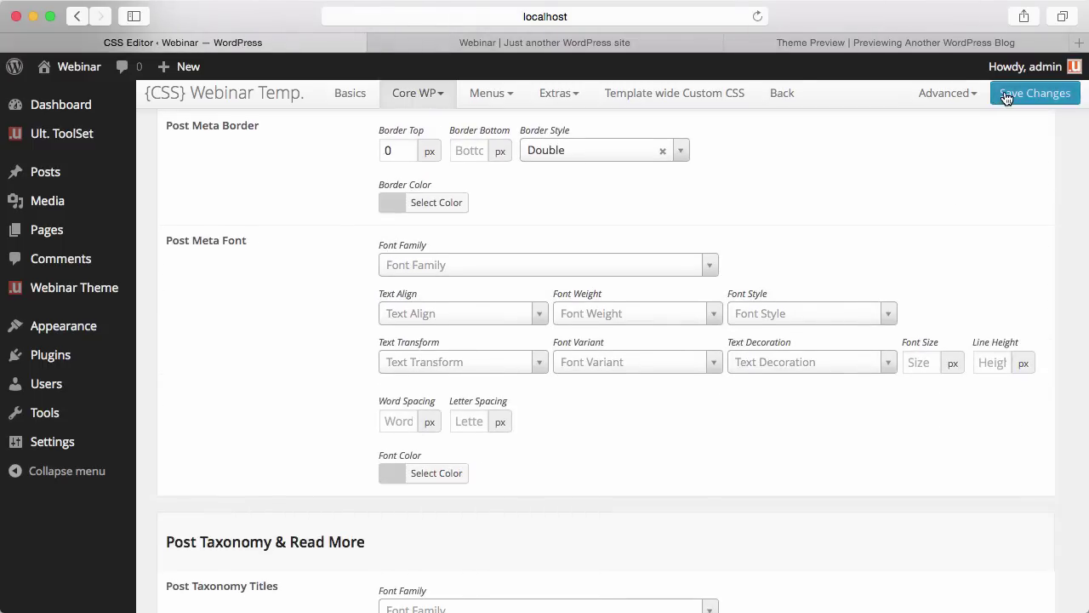
pyautogui.click(1035, 93)
# Examine the post meta text color down the Webinar site and compare the posts and sidebar with the Theme Preview
pyautogui.click(484, 47)
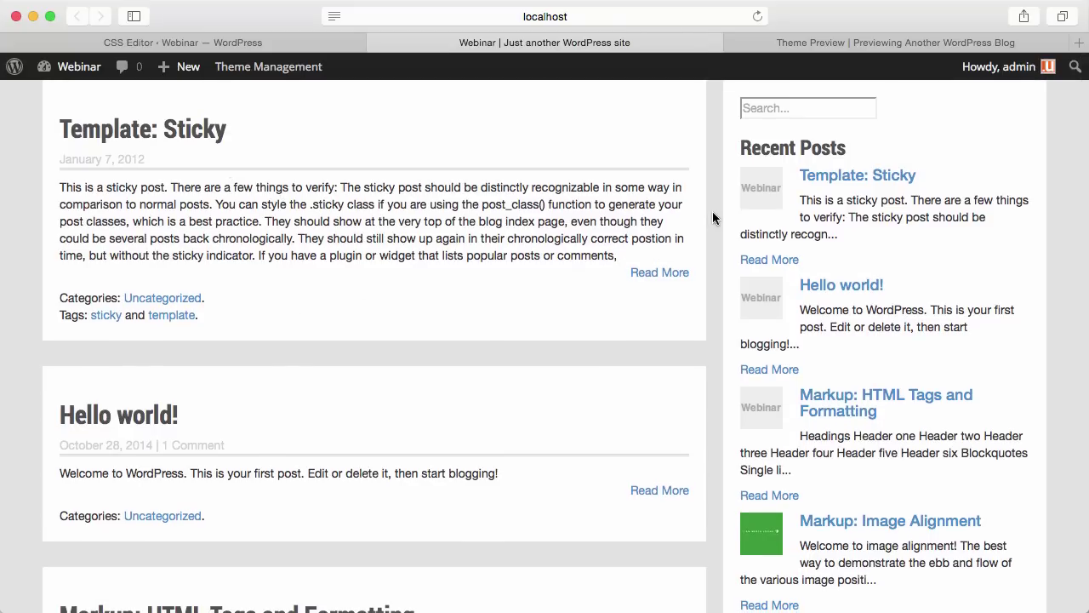
pyautogui.scroll(-8, 706, 223)
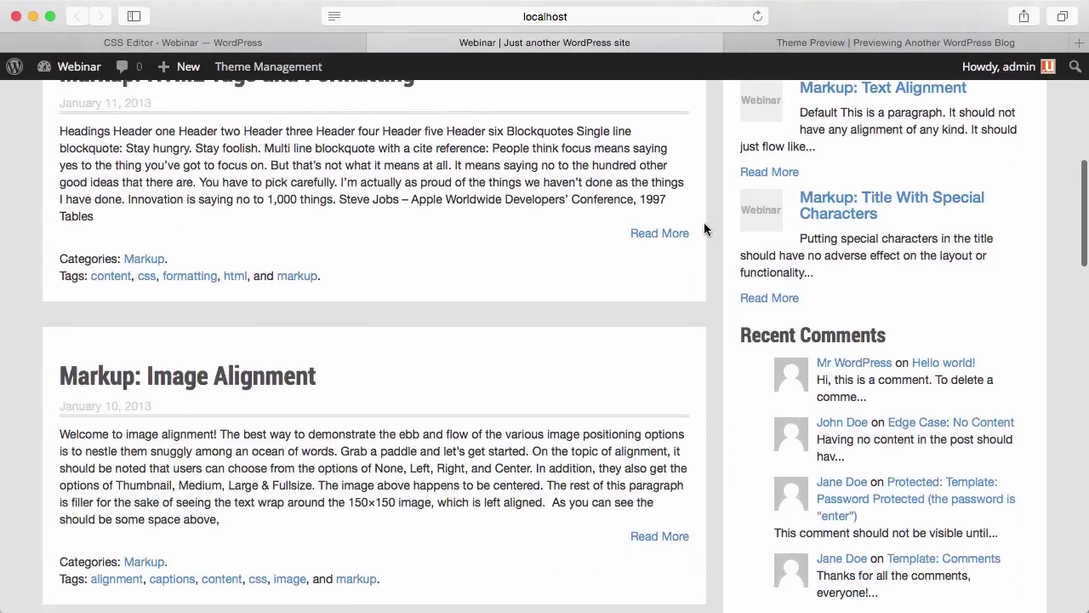
pyautogui.scroll(8, 703, 222)
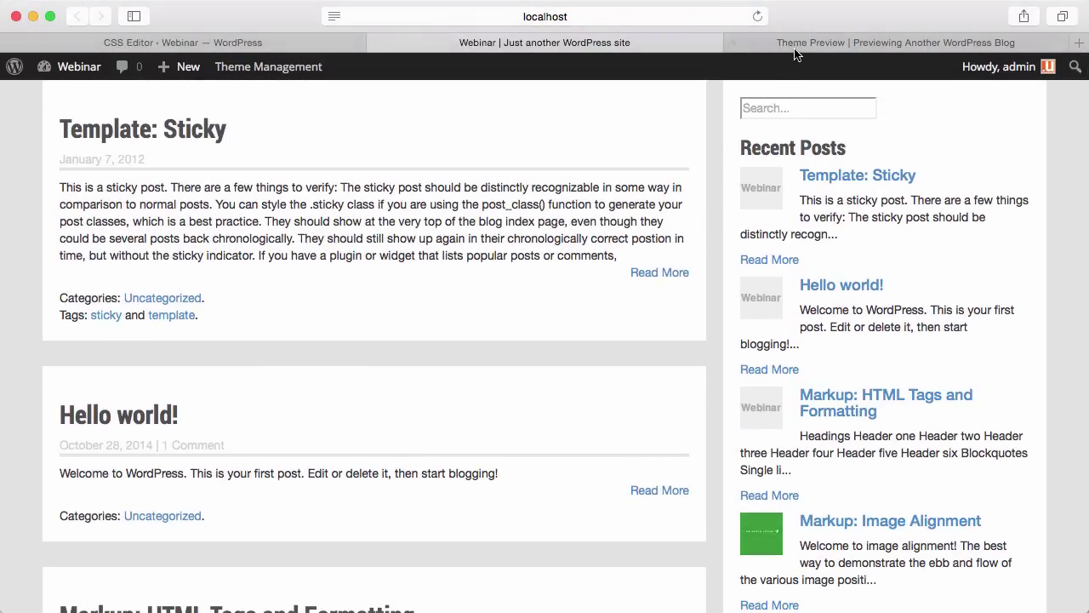
pyautogui.click(800, 44)
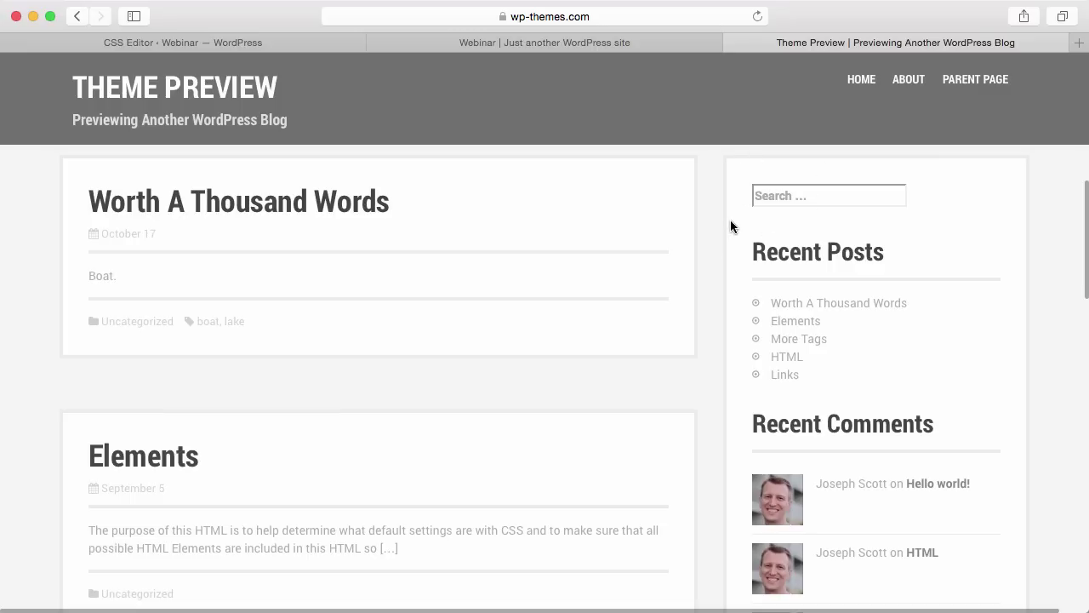
pyautogui.click(384, 42)
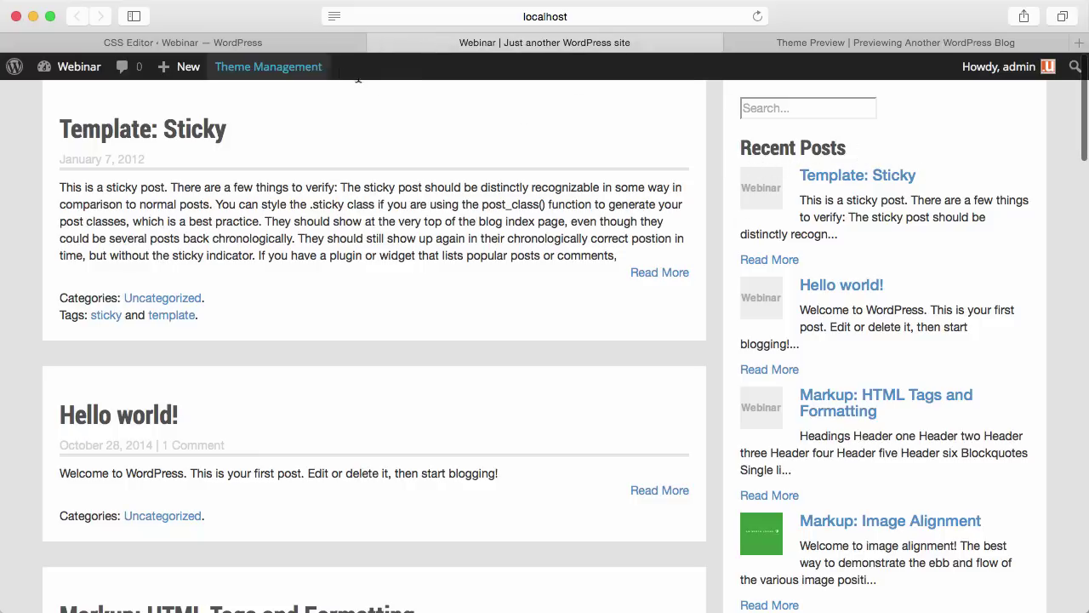
# In the CSS editor's widget styles, give the Widget Title Border a top width of 0 px, the style Double and the color #cecece
pyautogui.click(315, 43)
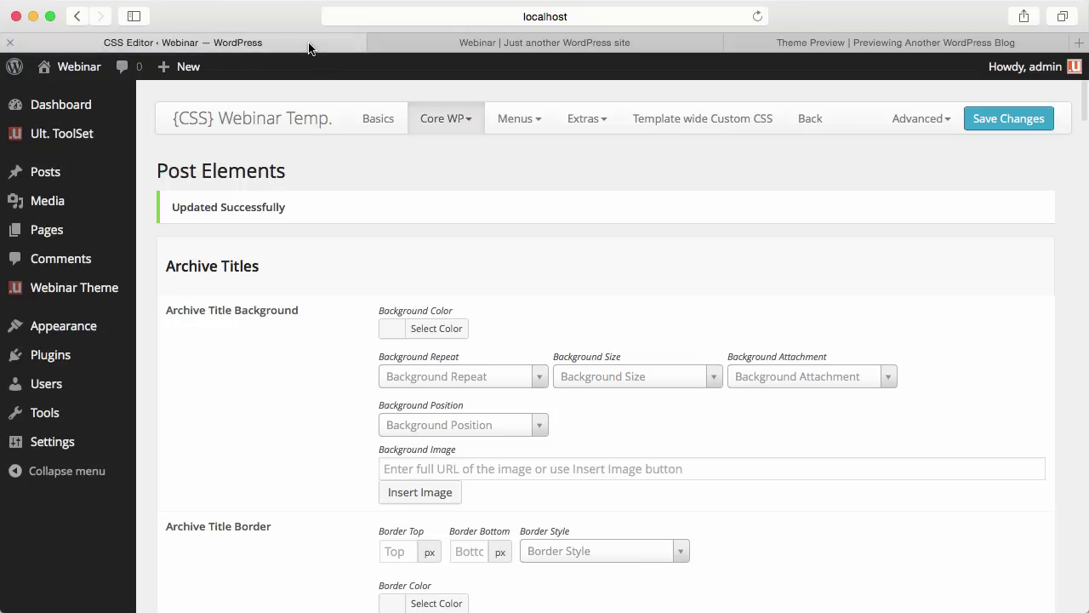
pyautogui.click(441, 122)
pyautogui.click(454, 206)
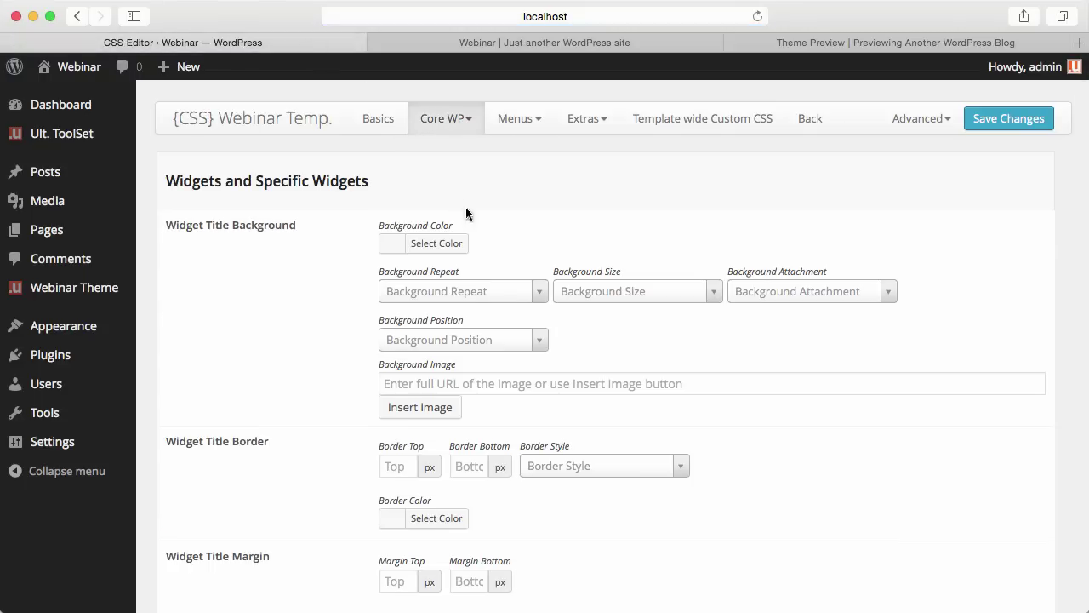
pyautogui.scroll(-5, 555, 265)
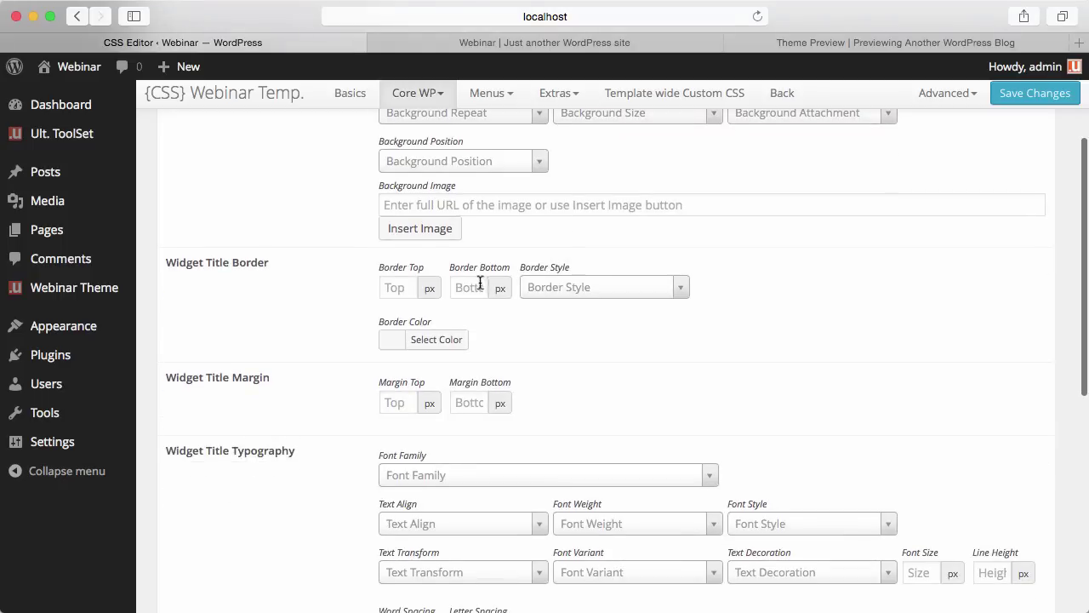
pyautogui.click(406, 288)
pyautogui.write('0')
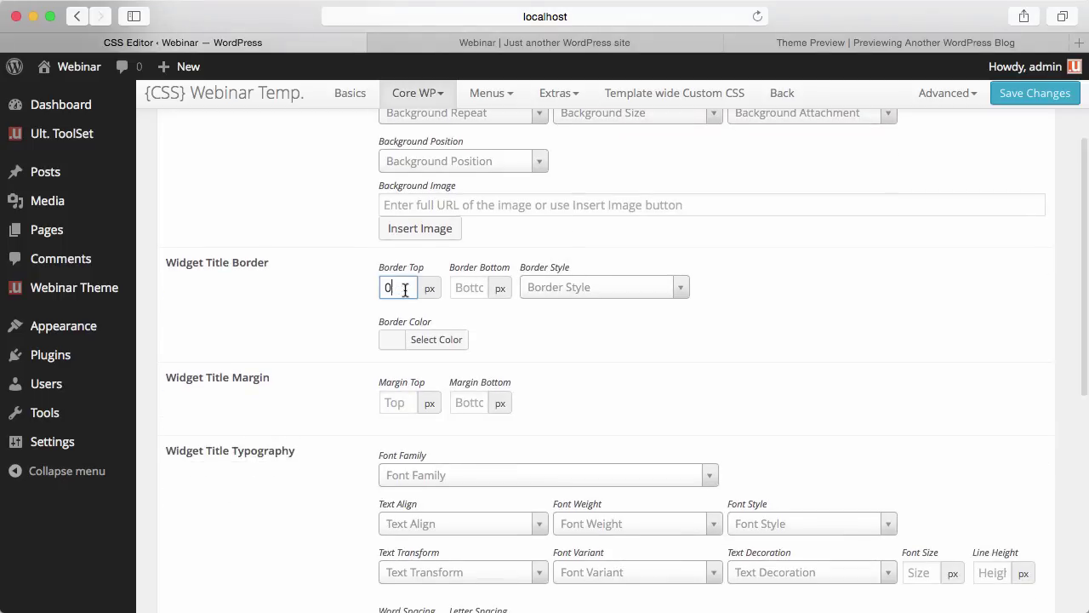
pyautogui.click(575, 293)
pyautogui.click(548, 439)
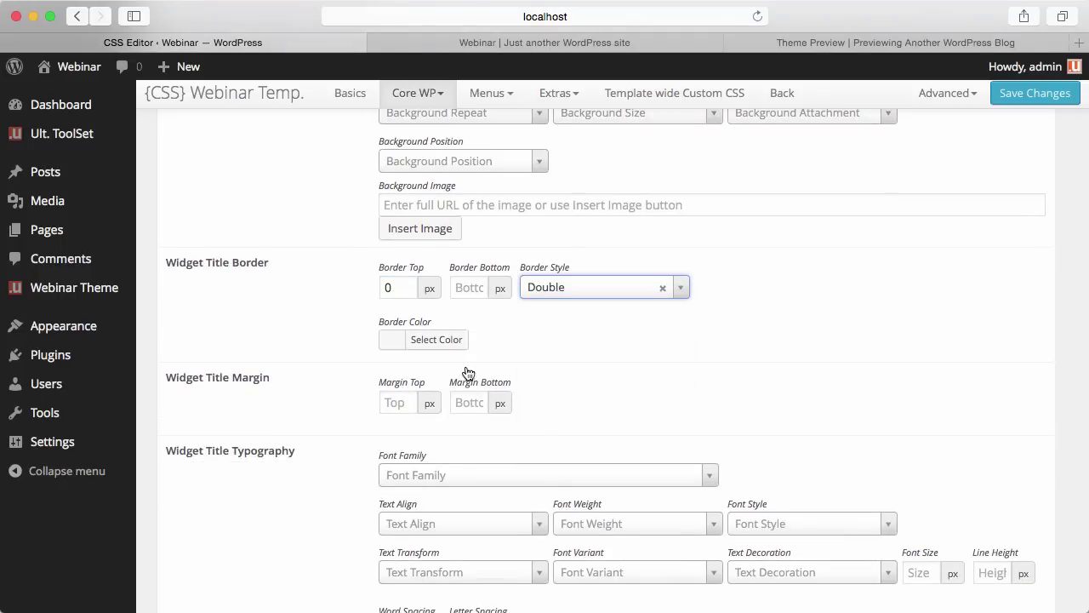
pyautogui.click(404, 339)
pyautogui.write('#dddddd')
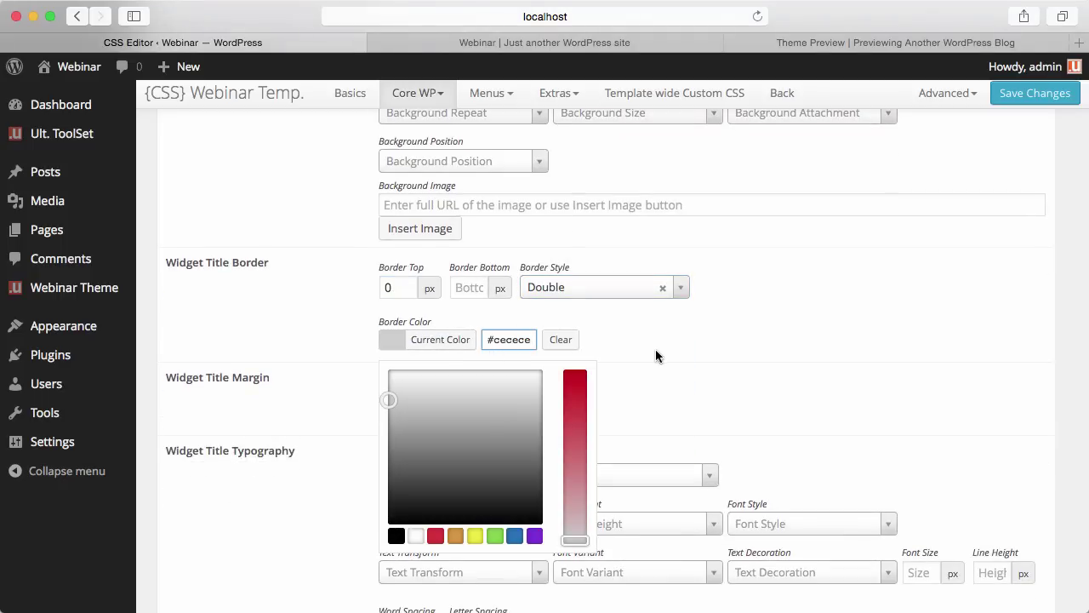
pyautogui.click(656, 356)
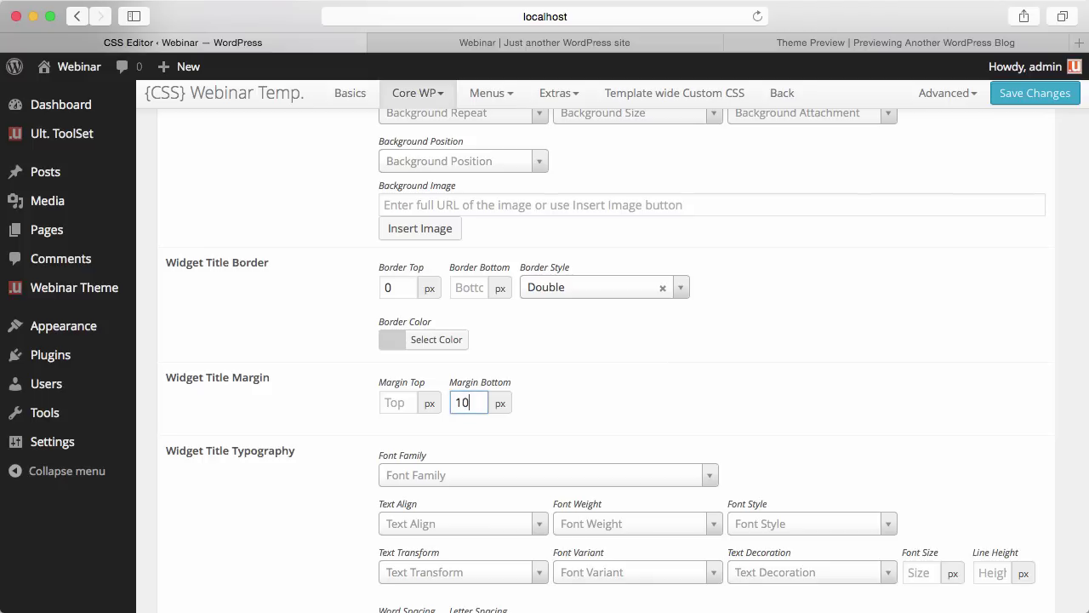
# Set the Widget Title Margin to 10 px at the top and bottom and save the widget style changes
pyautogui.click(393, 402)
pyautogui.write('10')
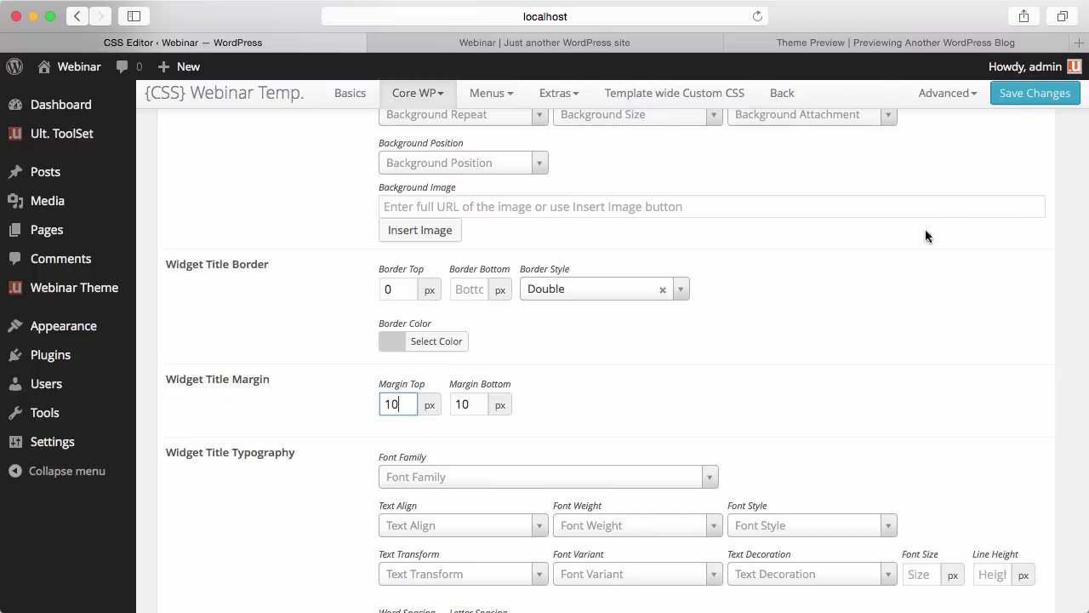
pyautogui.click(1011, 95)
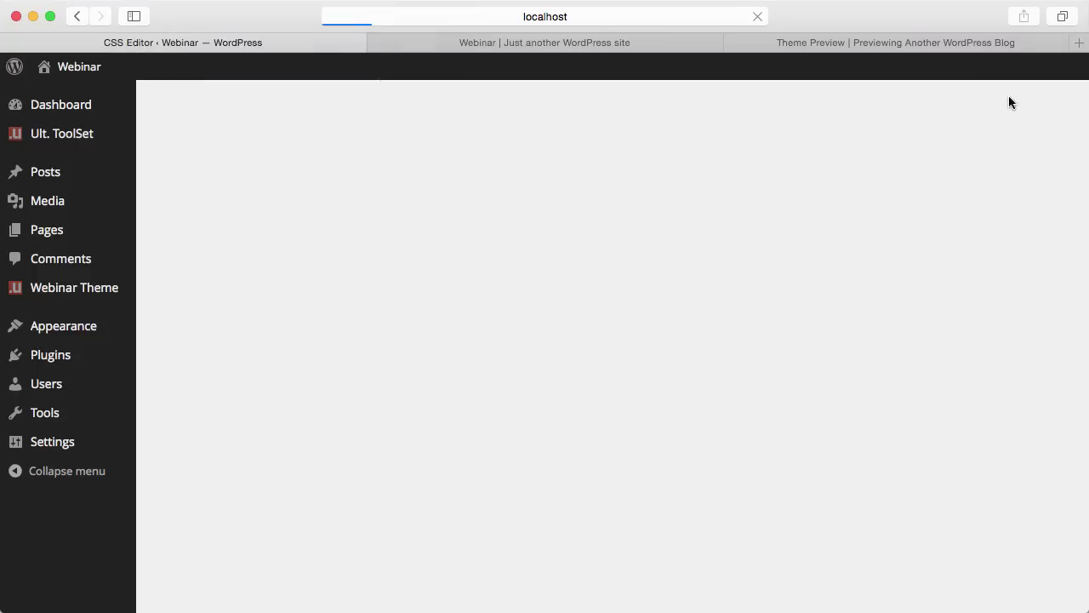
# Reload the Webinar site and examine the widget title borders and spacing in the sidebar
pyautogui.click(525, 45)
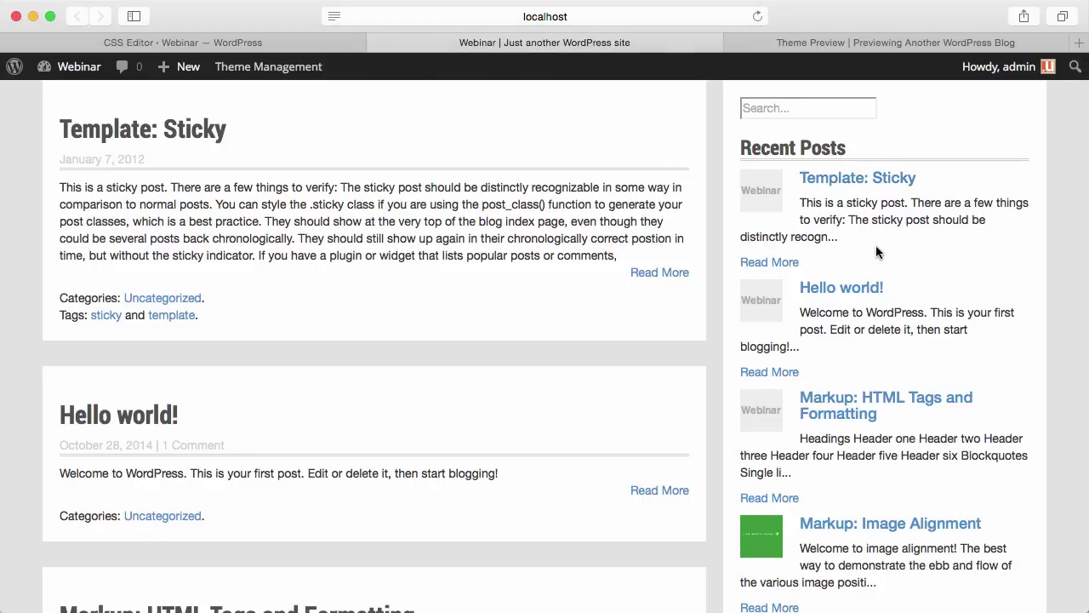
pyautogui.scroll(-10, 876, 251)
pyautogui.scroll(8, 876, 250)
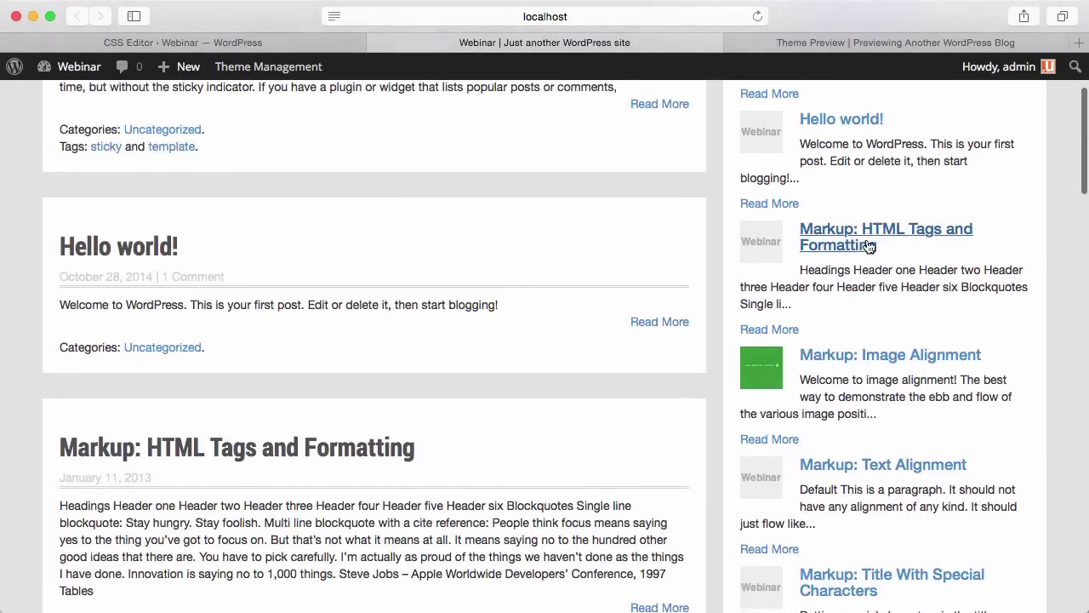
pyautogui.scroll(2, 868, 247)
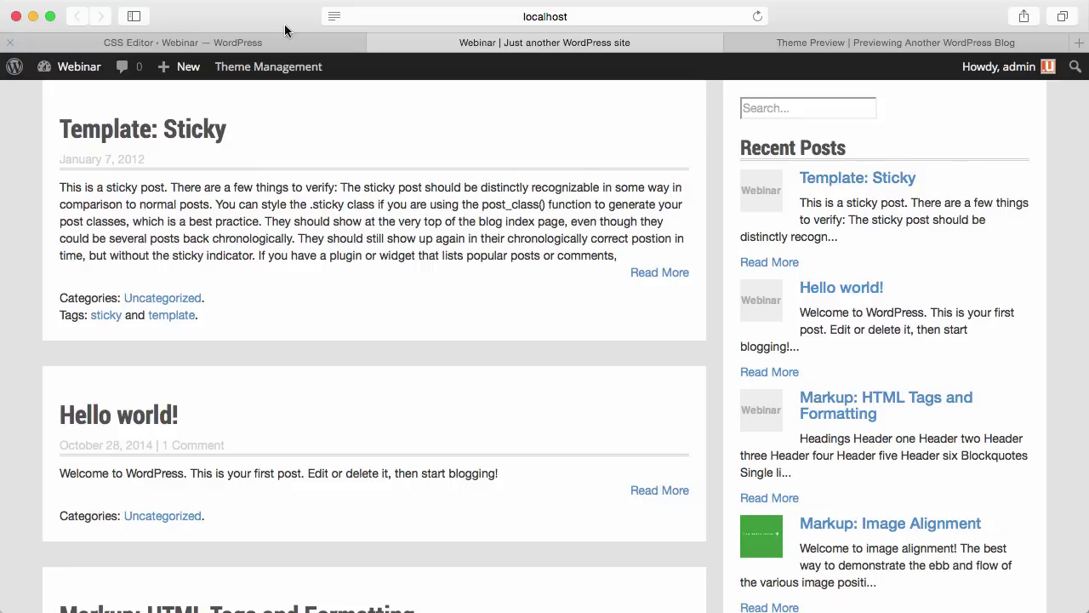
# Open the Webinar Temp. template's layouts and edit the Main Layout
pyautogui.click(249, 39)
pyautogui.moveTo(61, 284)
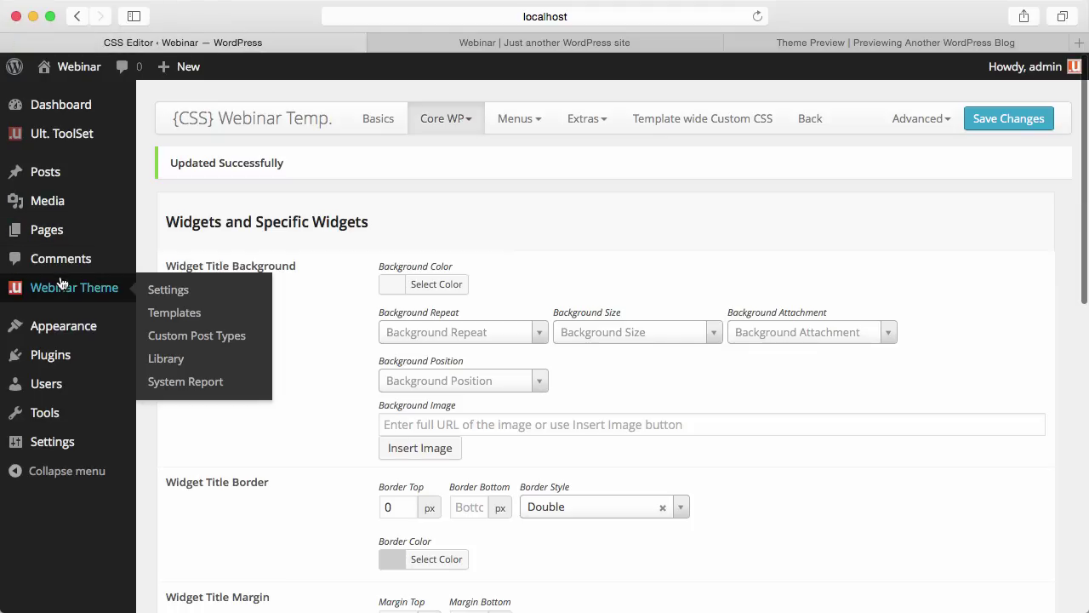
pyautogui.click(198, 316)
pyautogui.click(973, 179)
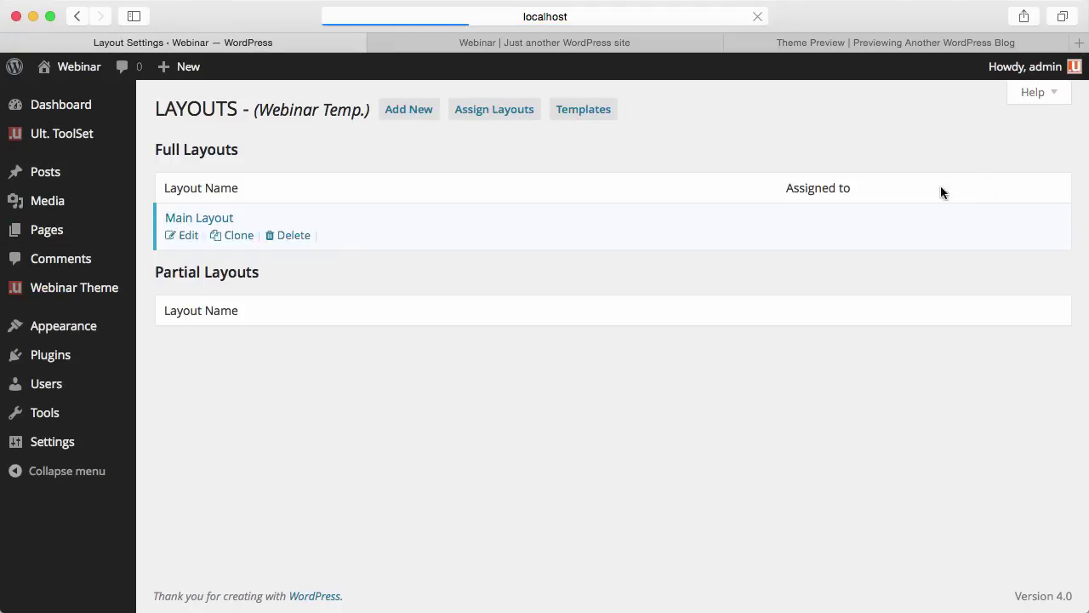
pyautogui.click(225, 219)
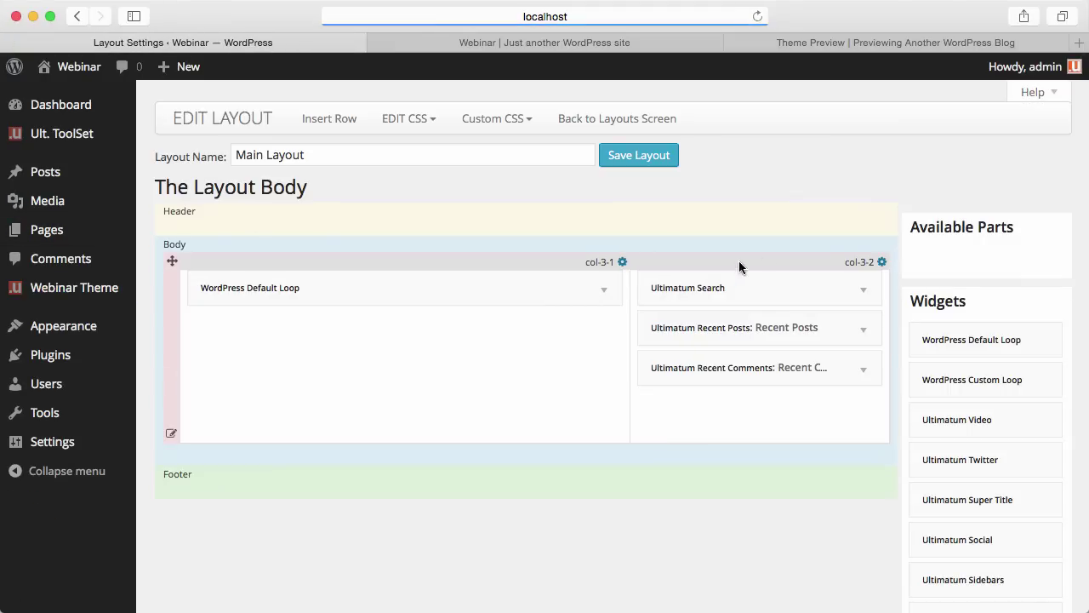
# In the Main Layout's sidebar column (col-3-2) settings, set the top, bottom, left and right border sizes to 3px
pyautogui.click(882, 262)
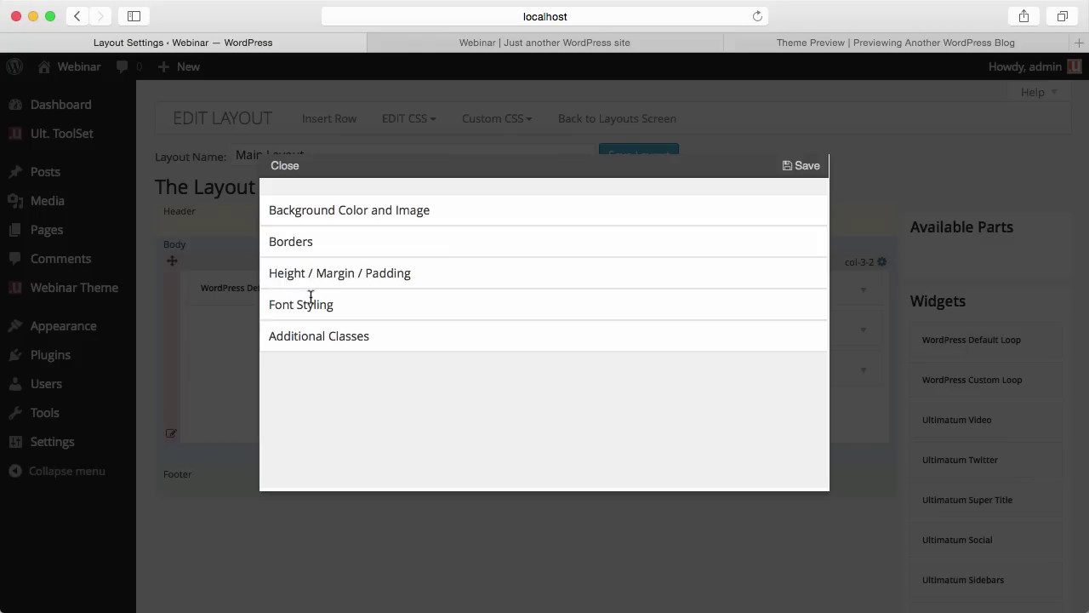
pyautogui.click(304, 243)
pyautogui.click(456, 304)
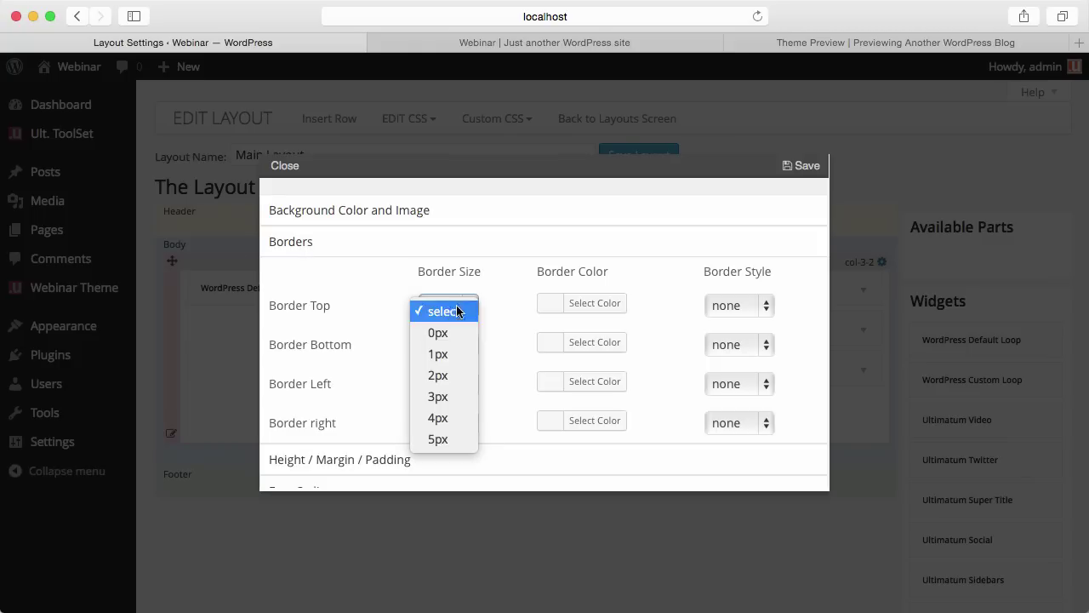
pyautogui.click(442, 396)
pyautogui.click(444, 344)
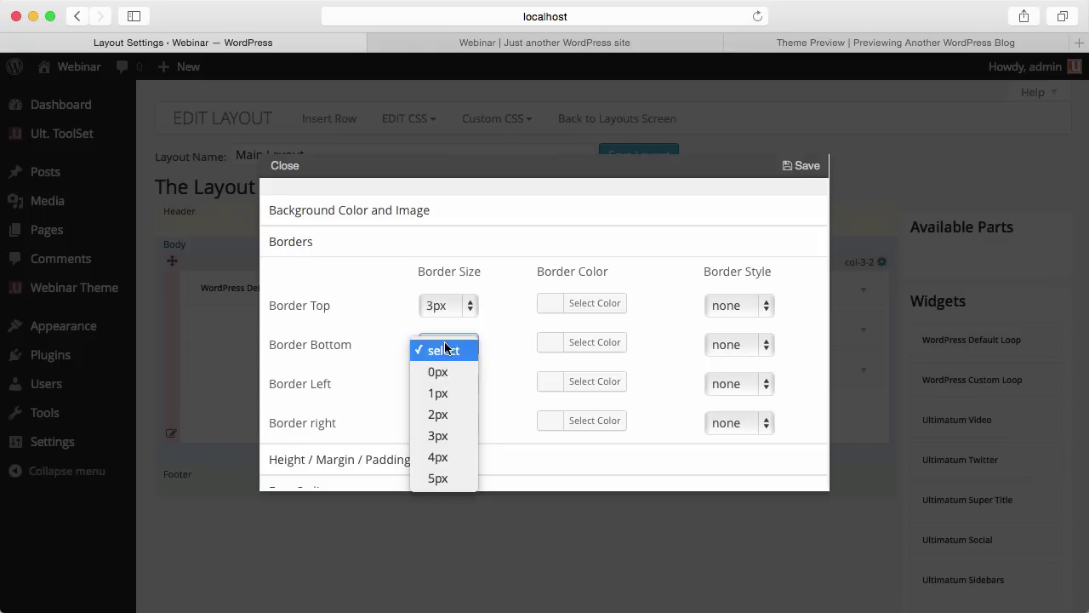
pyautogui.click(438, 435)
pyautogui.click(439, 384)
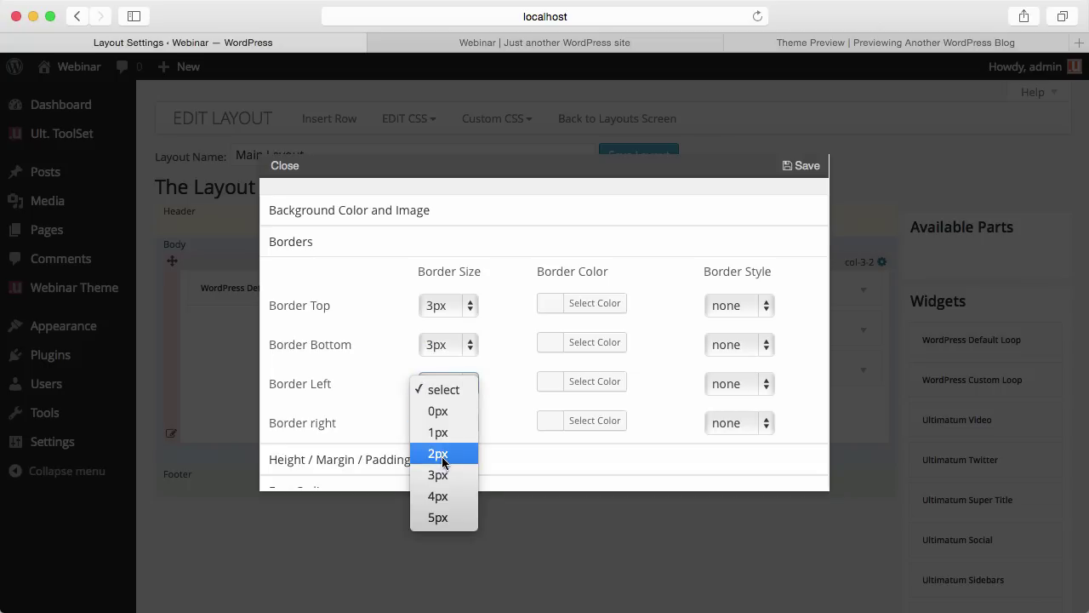
pyautogui.click(440, 479)
pyautogui.click(439, 423)
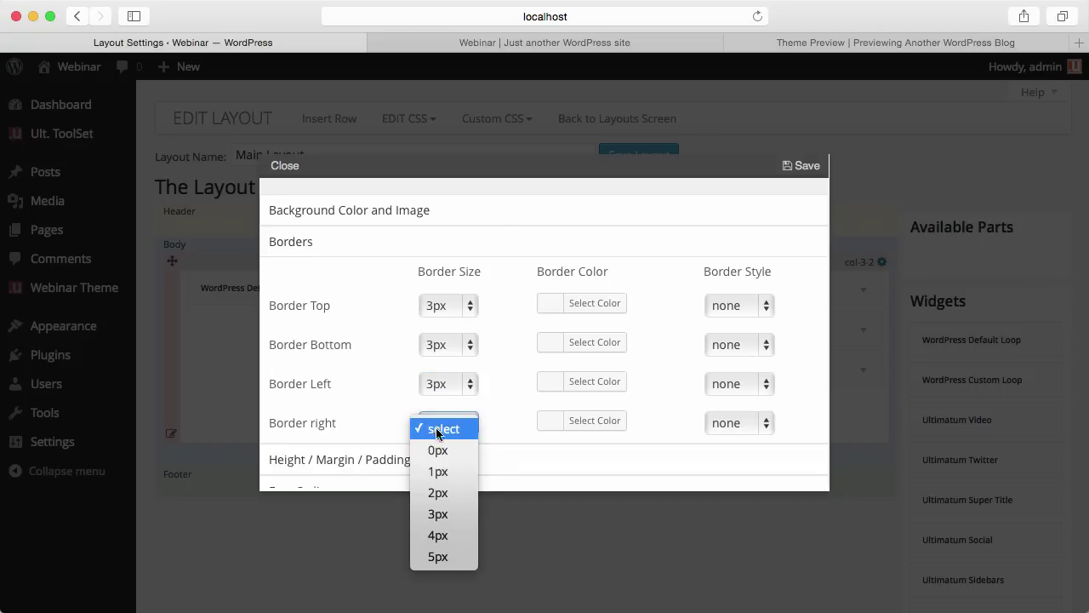
pyautogui.click(444, 509)
# Give all four borders of the sidebar column the color #cecece
pyautogui.click(547, 303)
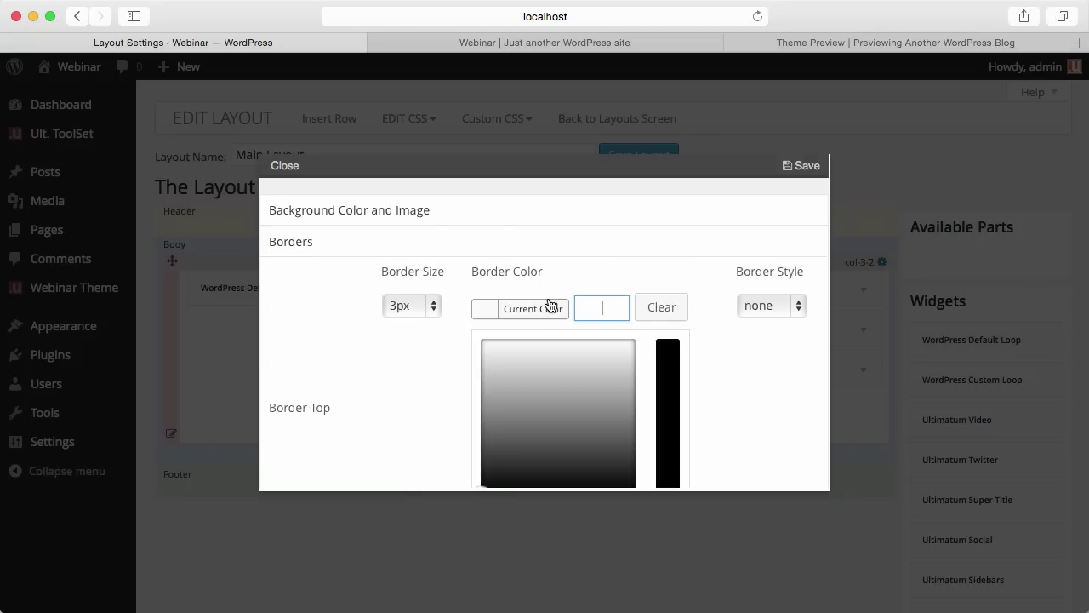
pyautogui.click(659, 259)
pyautogui.click(559, 343)
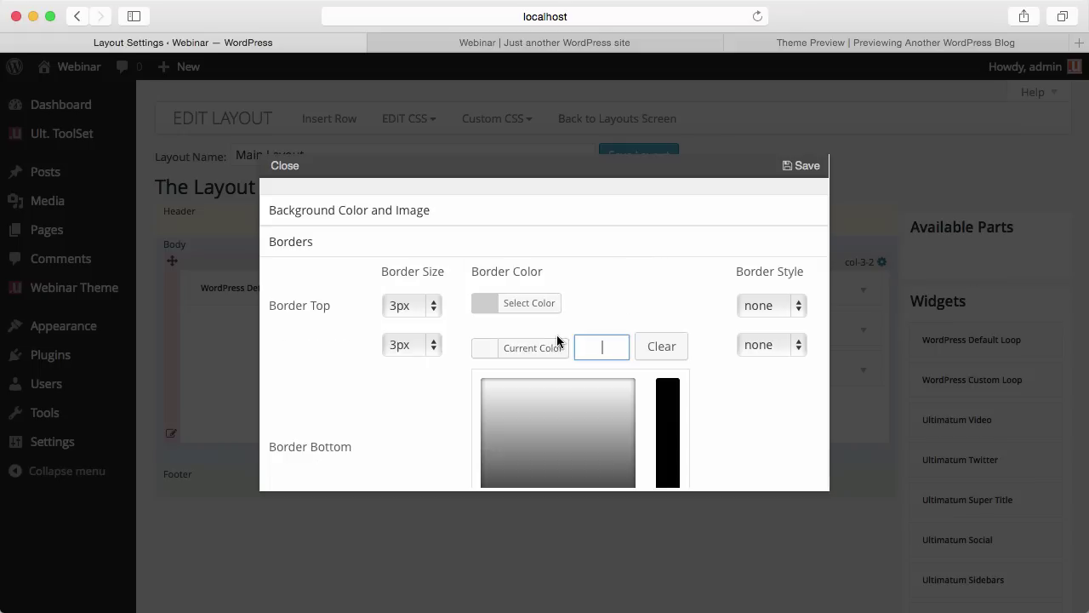
pyautogui.click(675, 284)
pyautogui.click(606, 381)
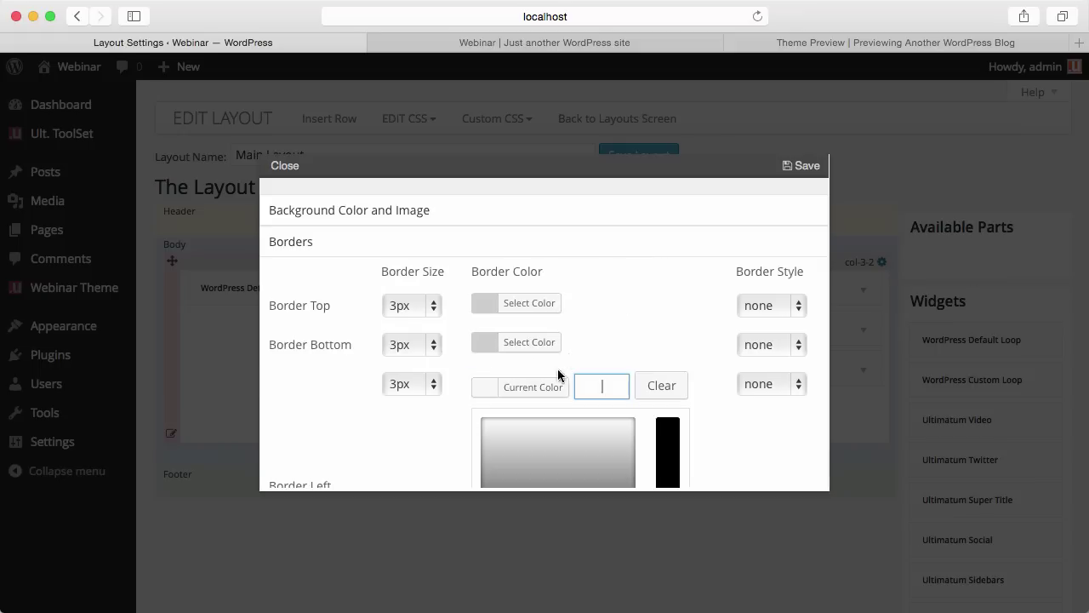
pyautogui.click(633, 307)
pyautogui.click(542, 423)
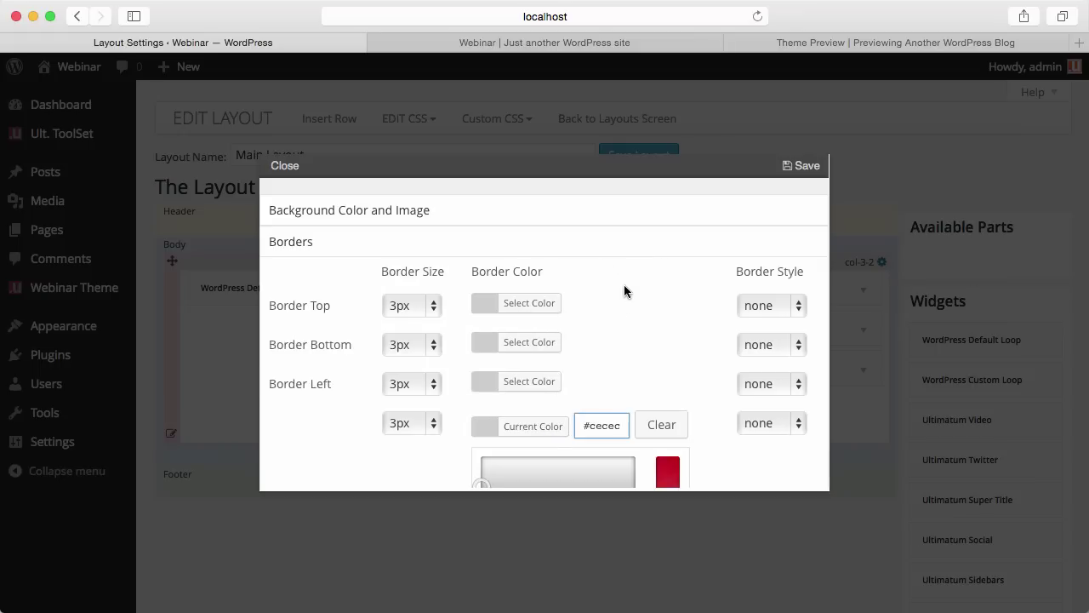
pyautogui.click(672, 289)
# Set the style of all four sidebar column borders to Solid and save the column settings
pyautogui.click(719, 305)
pyautogui.click(722, 332)
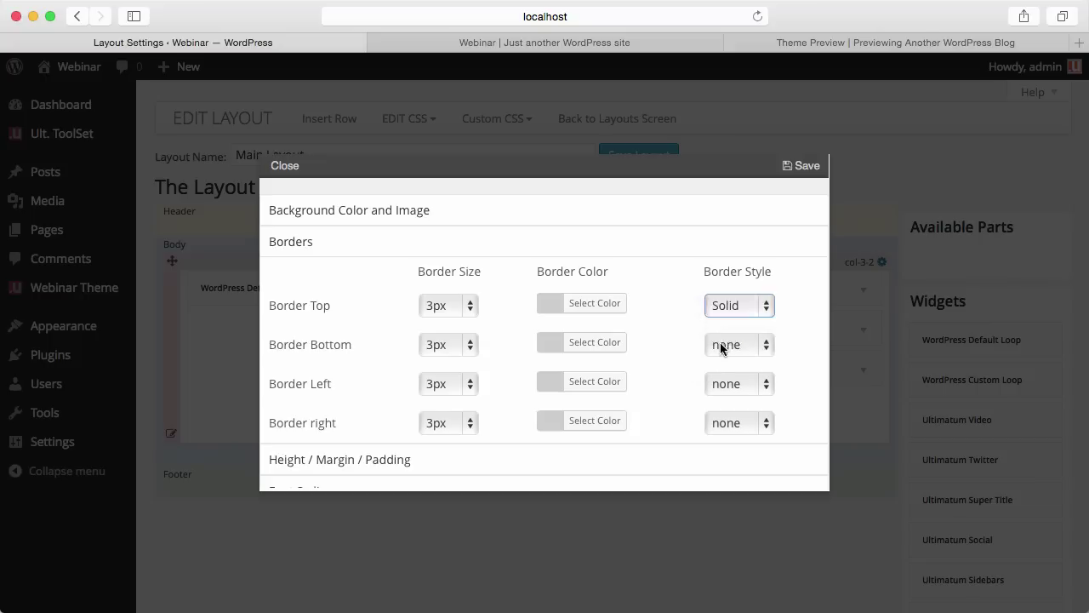
pyautogui.click(720, 344)
pyautogui.click(721, 371)
pyautogui.click(723, 384)
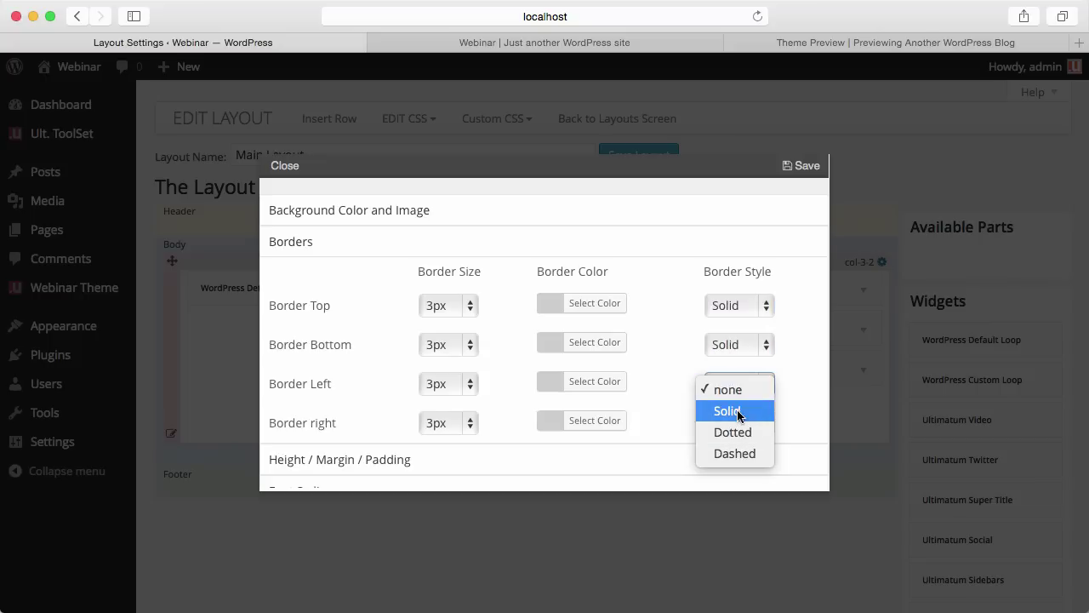
pyautogui.click(741, 421)
pyautogui.click(741, 423)
pyautogui.click(730, 447)
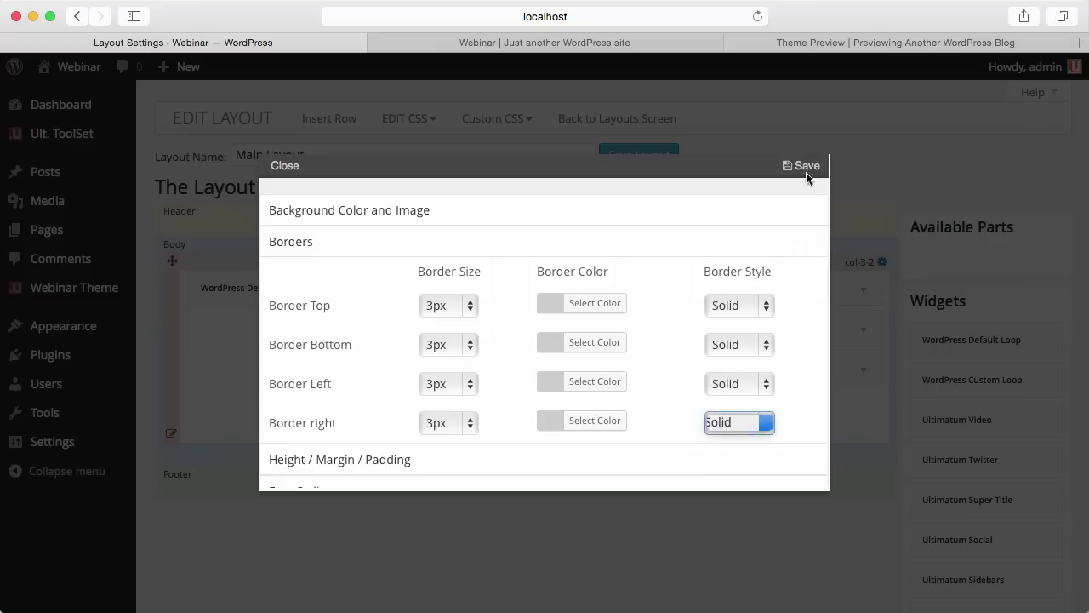
pyautogui.click(808, 167)
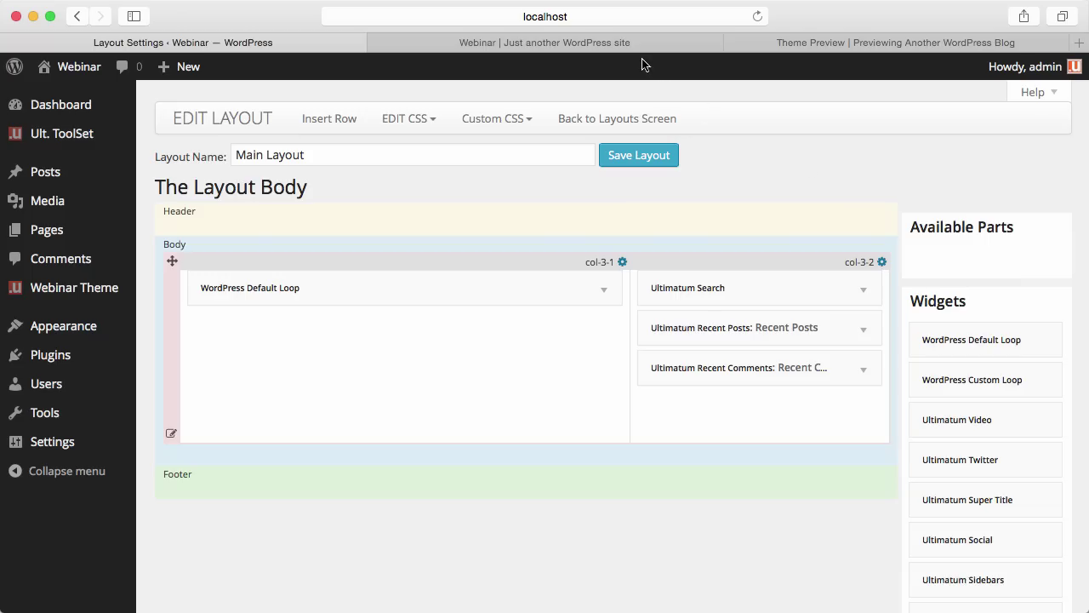
# Reload the Webinar site to check the sidebar border and open the custom CSS editor on that page
pyautogui.click(644, 48)
pyautogui.press('super+r')
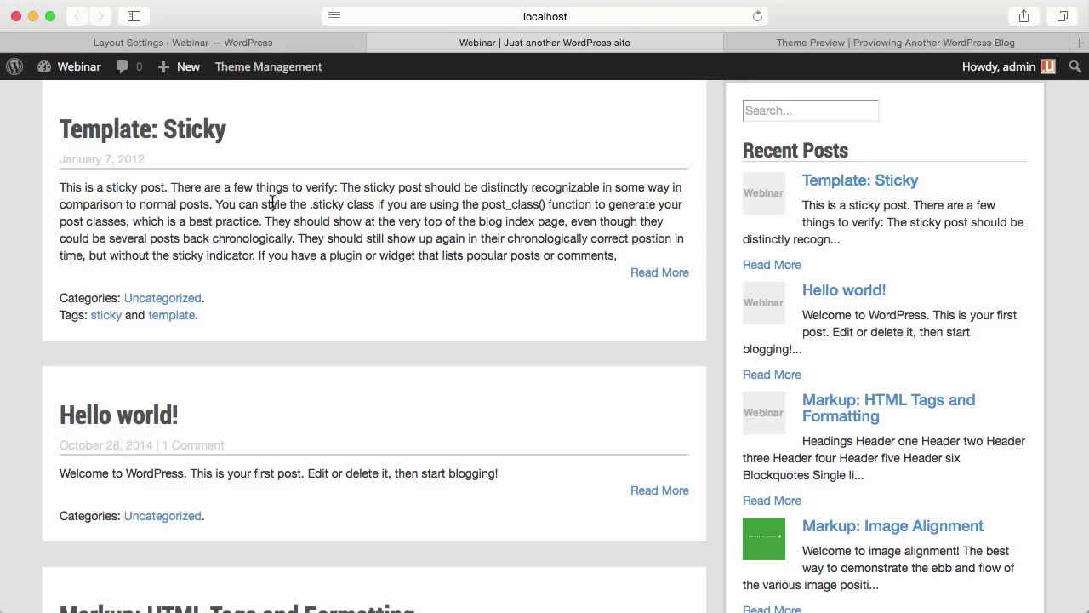
pyautogui.moveTo(266, 63)
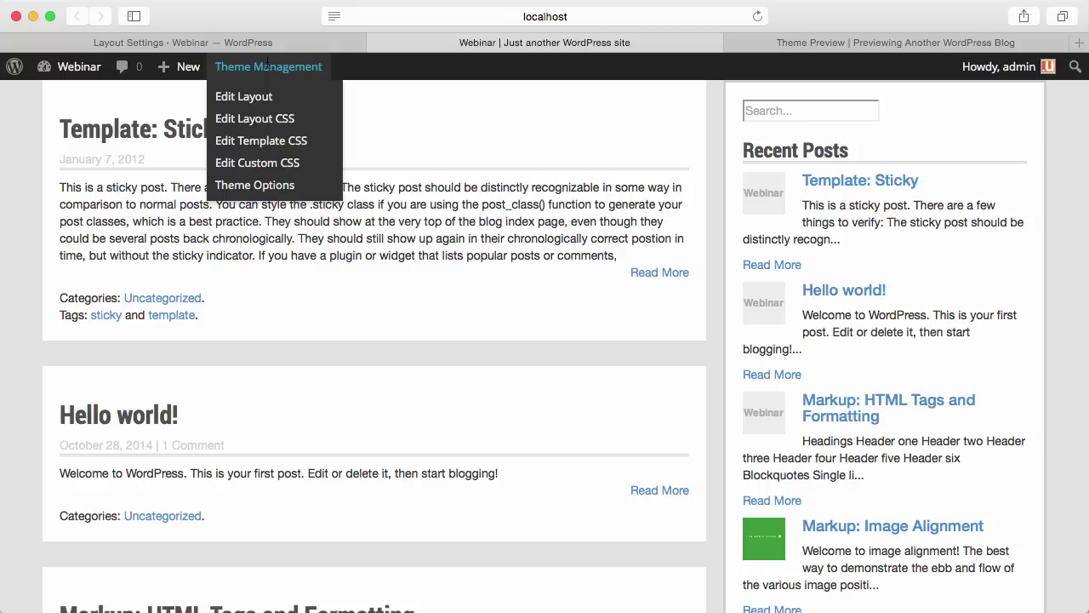
pyautogui.click(283, 162)
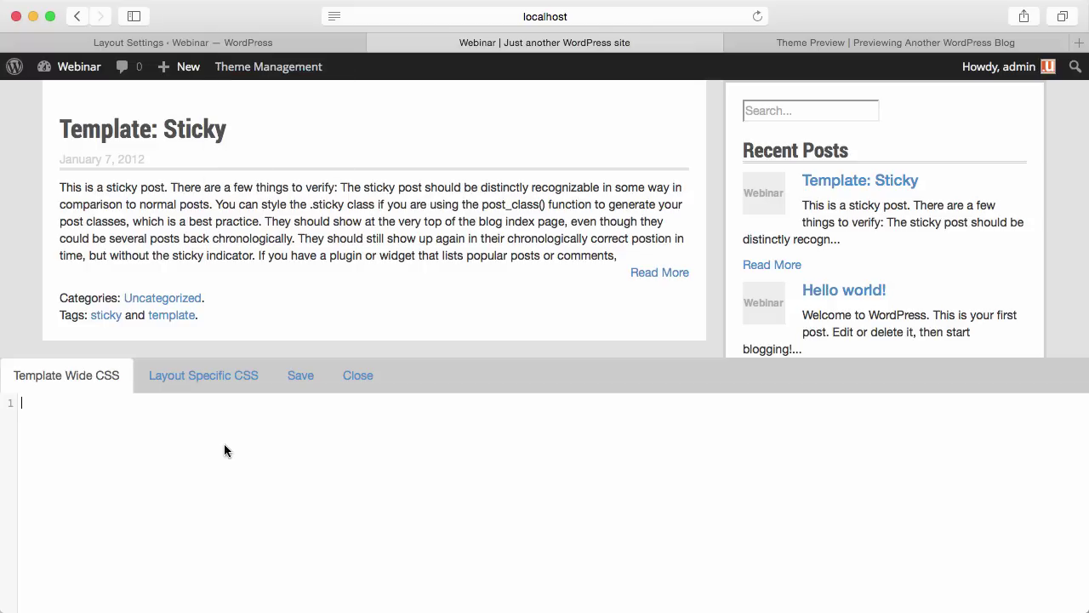
# Add the template-wide CSS rule #content article{border: 3px #cecece solid;} and save it
pyautogui.write('#content article')
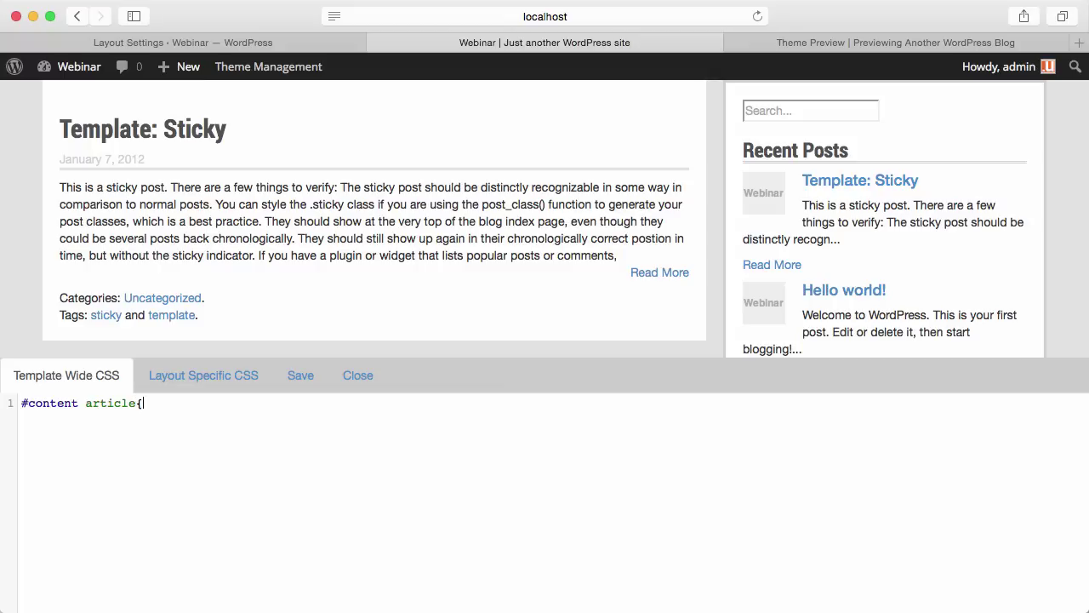
pyautogui.write('{broder')
pyautogui.press('BackSpace')
pyautogui.press('BackSpace')
pyautogui.press('BackSpace')
pyautogui.press('BackSpace')
pyautogui.press('BackSpace')
pyautogui.write('oerde: 3px #cecece')
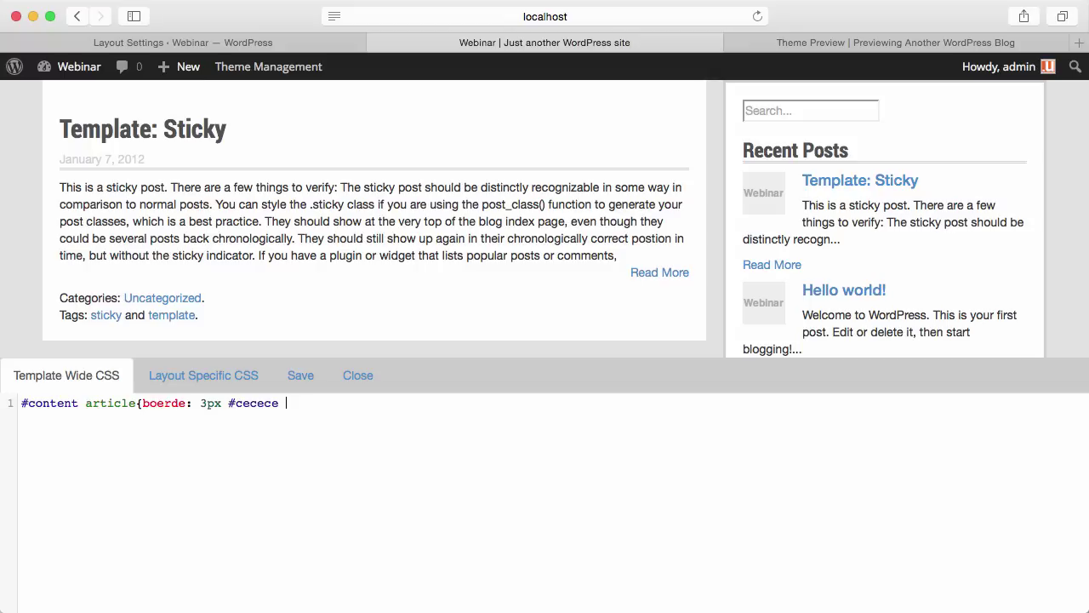
pyautogui.write(' solid')
pyautogui.press('Delete')
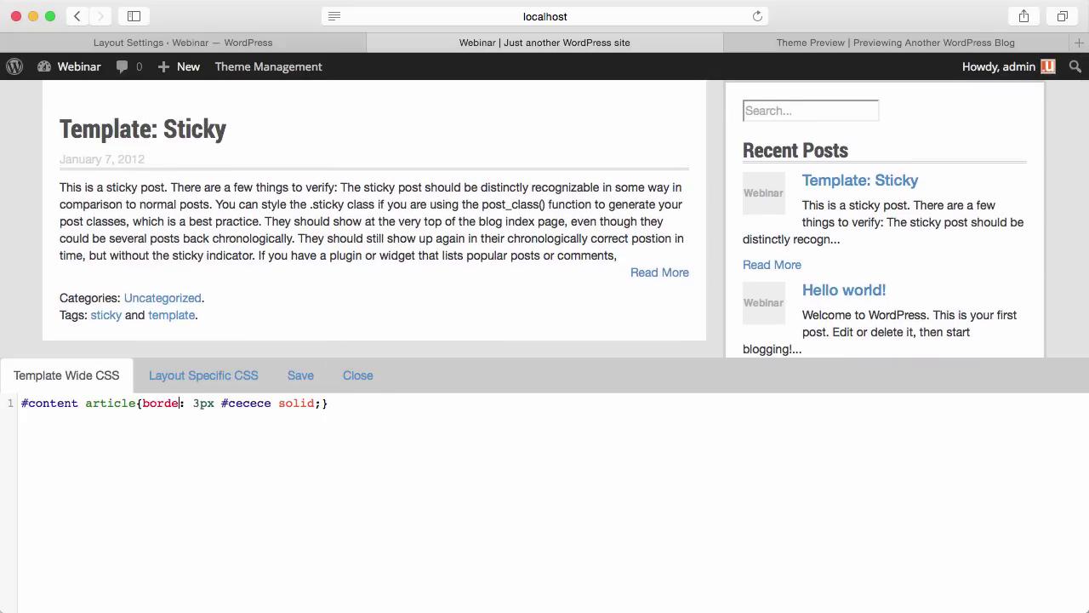
pyautogui.write('r')
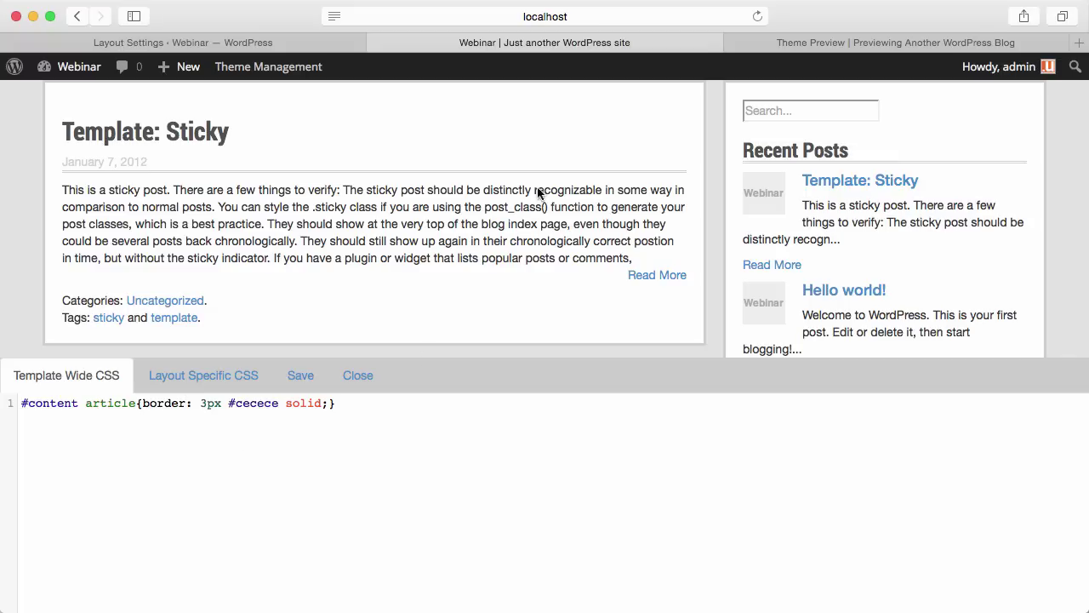
pyautogui.click(299, 387)
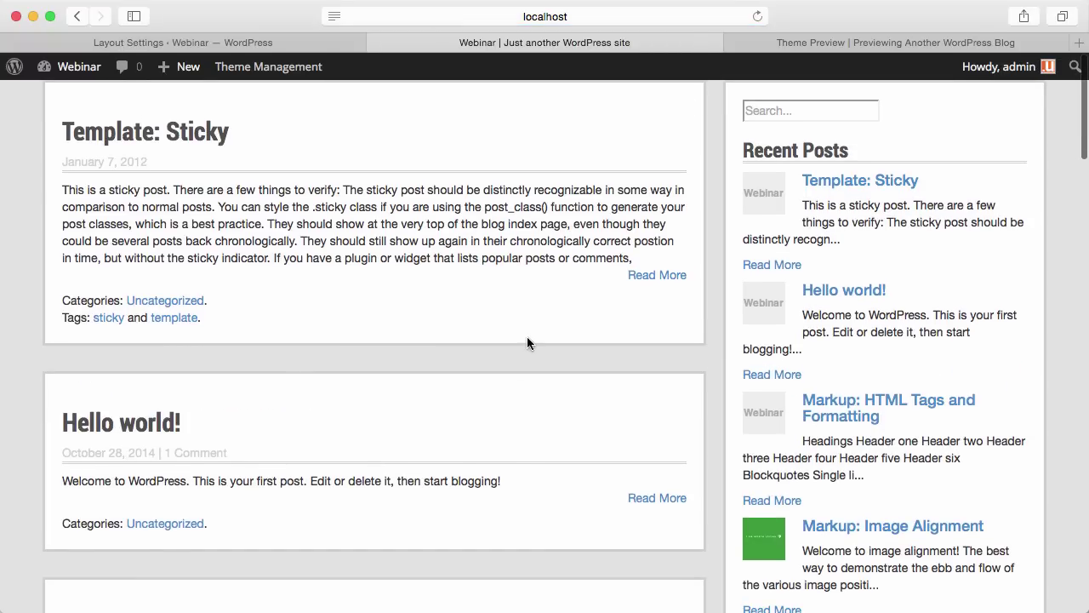
# Compare the bordered posts with the theme preview, then open the Webinar Temp. template's CSS editor
pyautogui.click(899, 43)
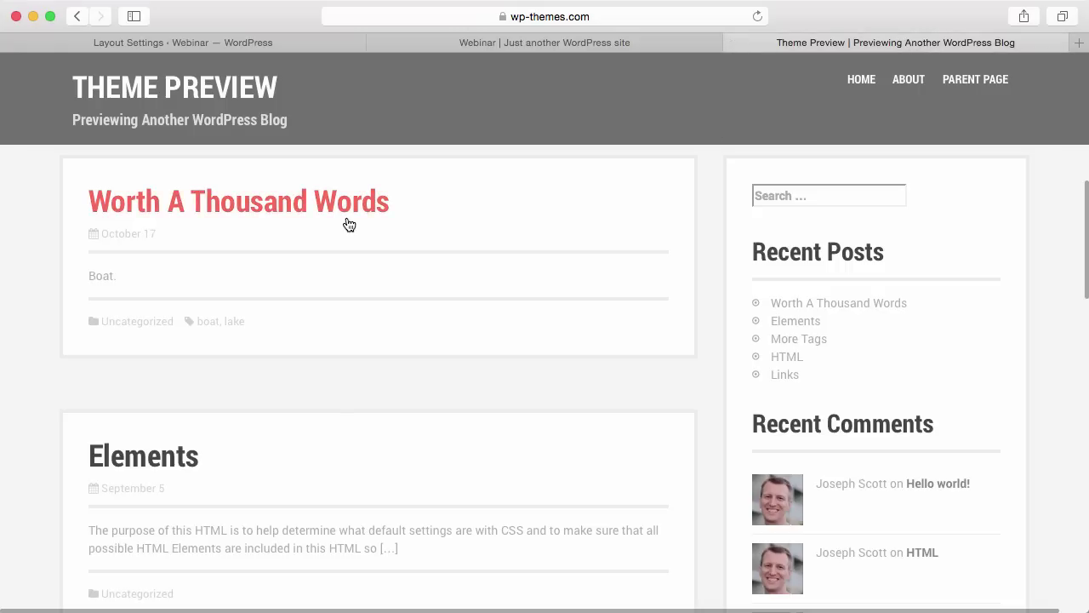
pyautogui.click(640, 43)
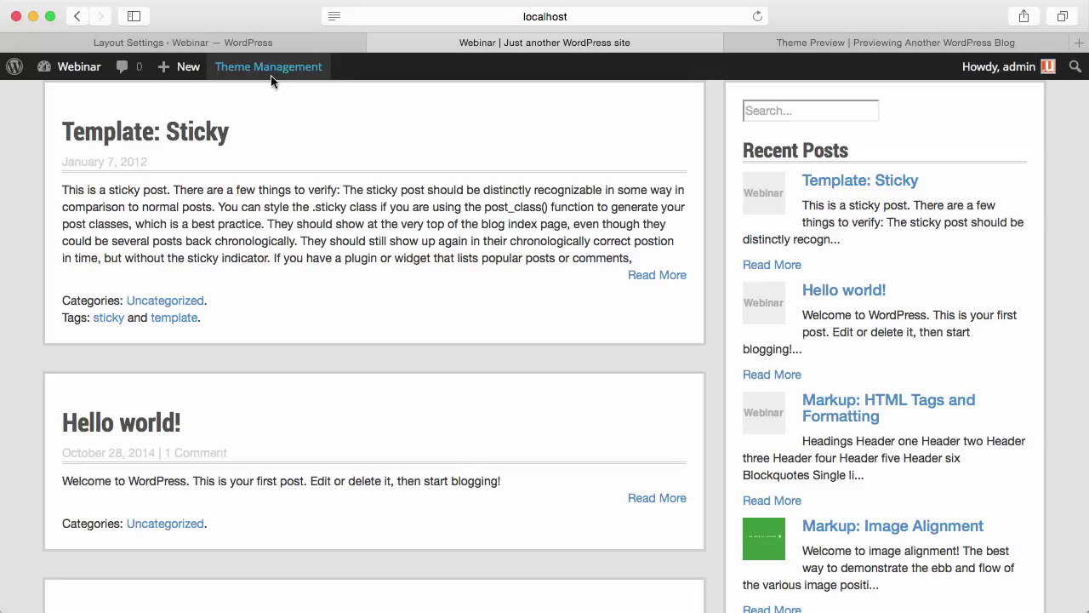
pyautogui.click(297, 45)
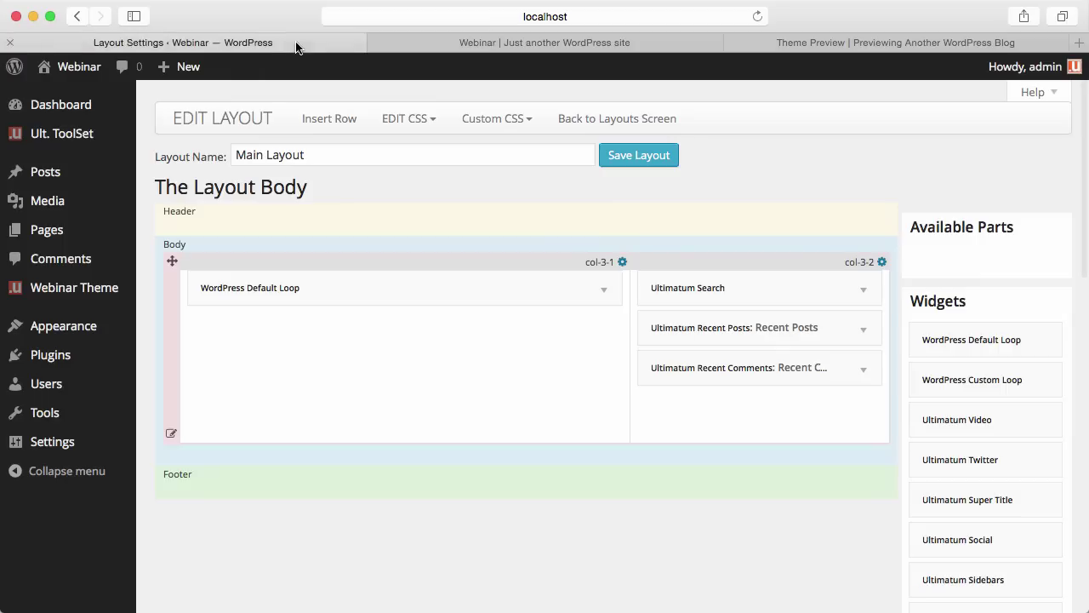
pyautogui.click(421, 122)
pyautogui.click(421, 152)
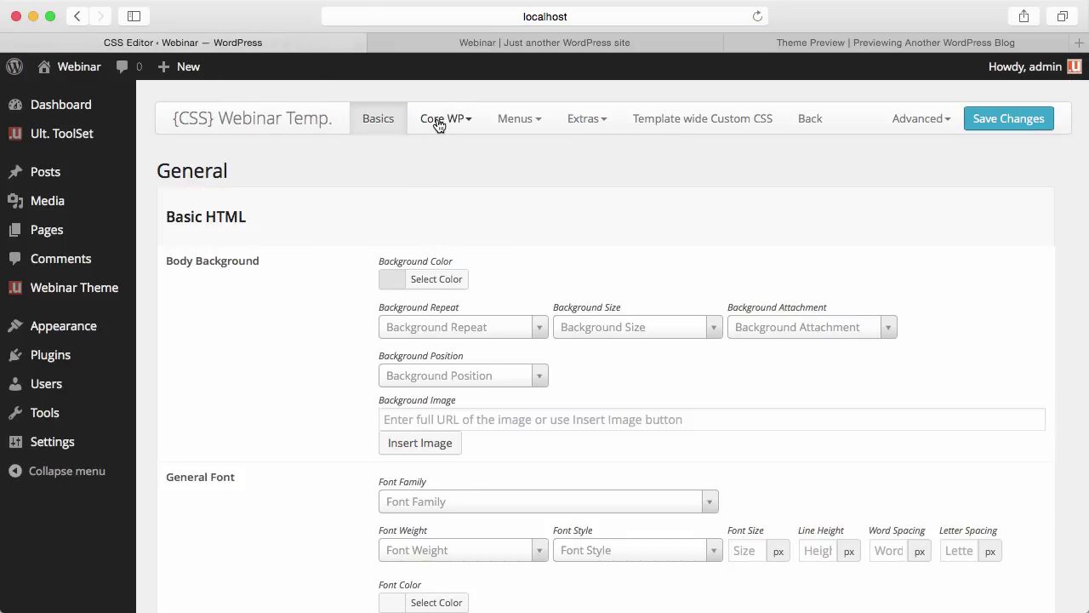
# Compare the Webinar site with the theme preview, examining the preview's header with its title, tagline and menu
pyautogui.click(872, 43)
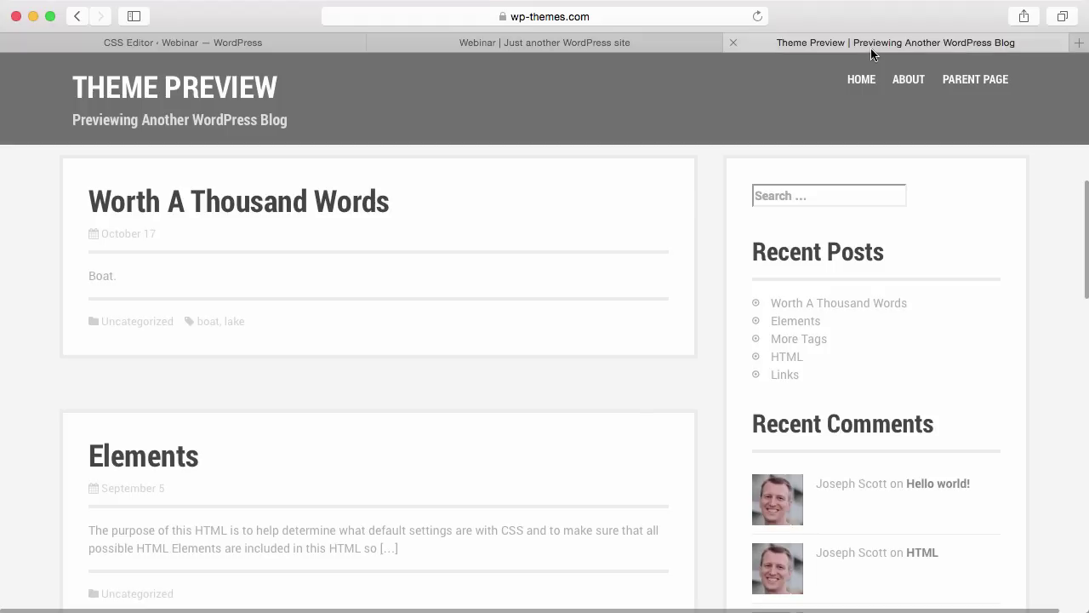
pyautogui.click(584, 42)
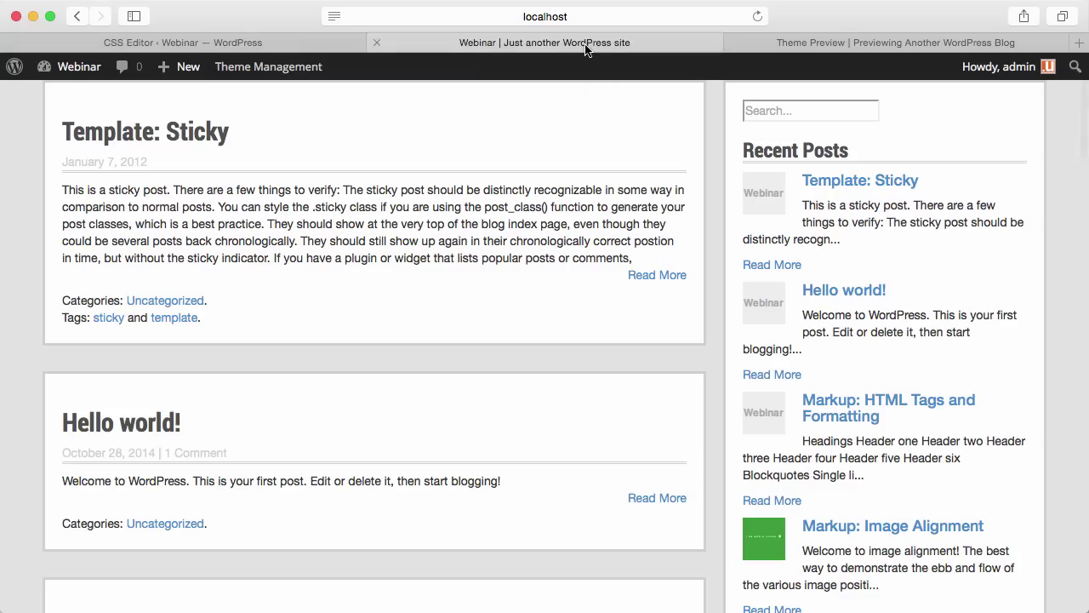
pyautogui.scroll(-1, 531, 145)
pyautogui.click(762, 44)
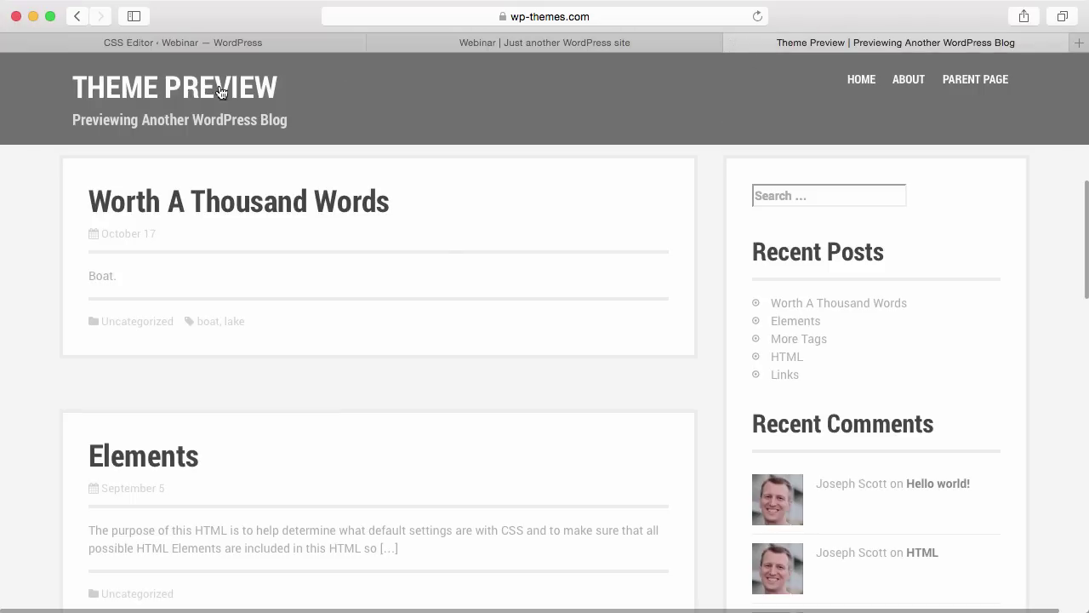
pyautogui.moveTo(990, 100)
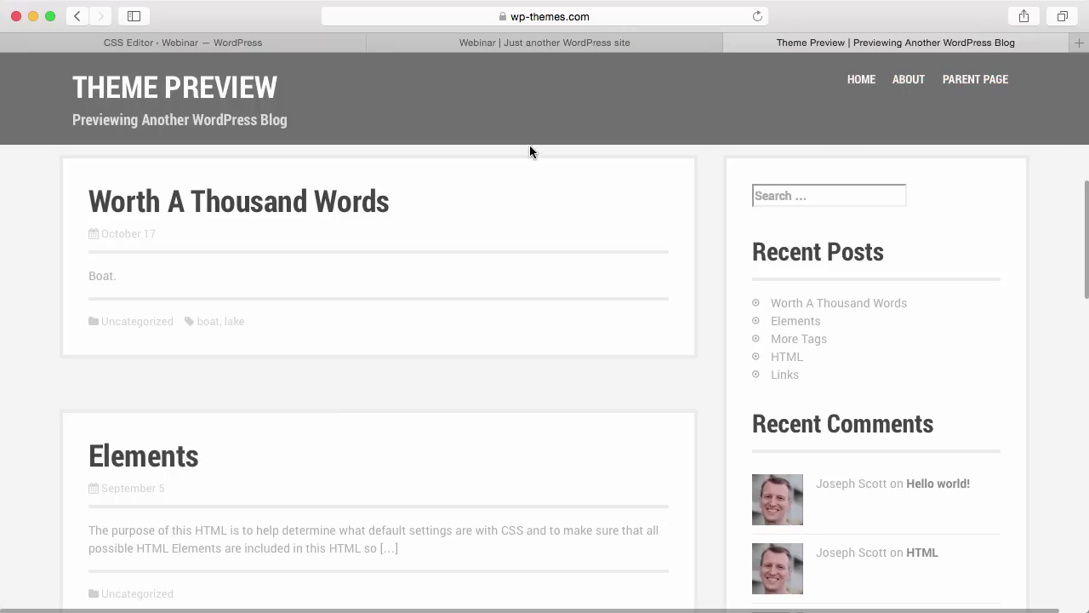
# Return to the Webinar Theme's templates in the WordPress admin and open the layouts of Webinar Temp
pyautogui.click(289, 41)
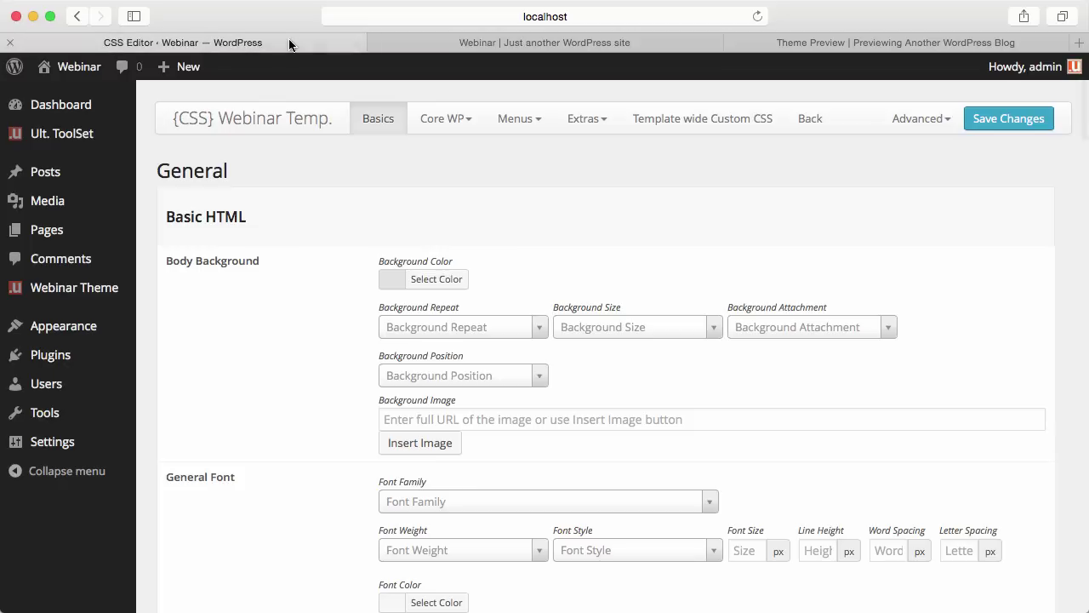
pyautogui.moveTo(74, 288)
pyautogui.click(164, 312)
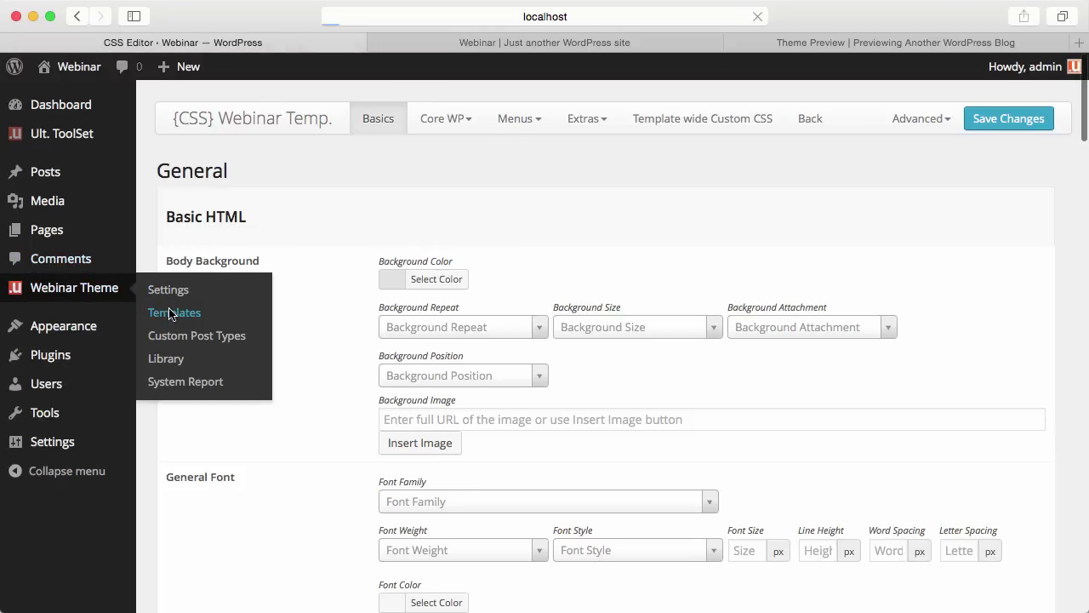
pyautogui.click(967, 180)
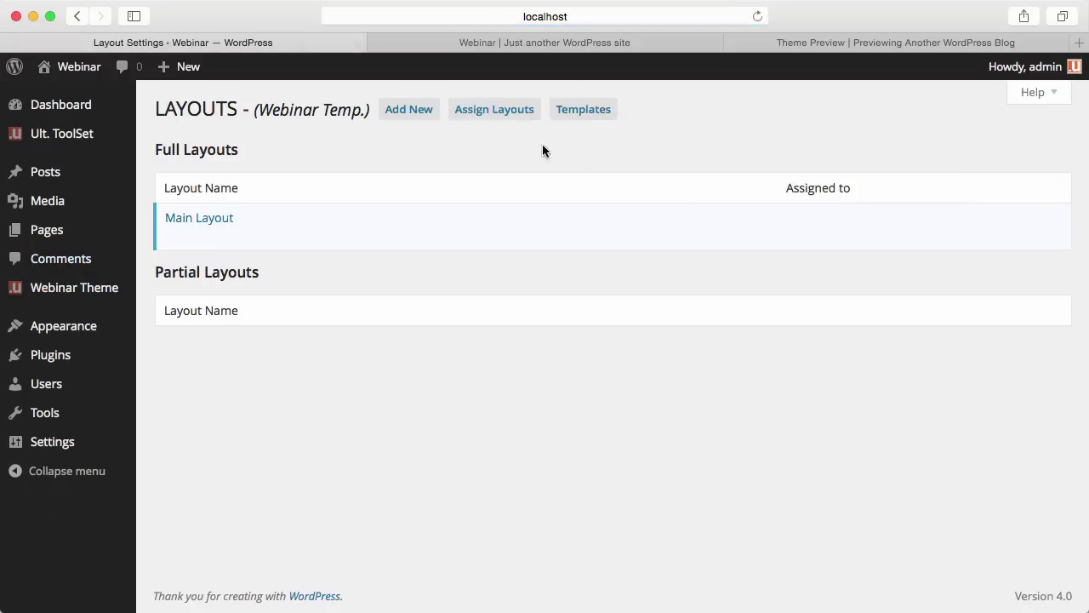
# Create a new layout named Header for the Webinar Temp. template
pyautogui.click(403, 109)
pyautogui.tripleClick(472, 256)
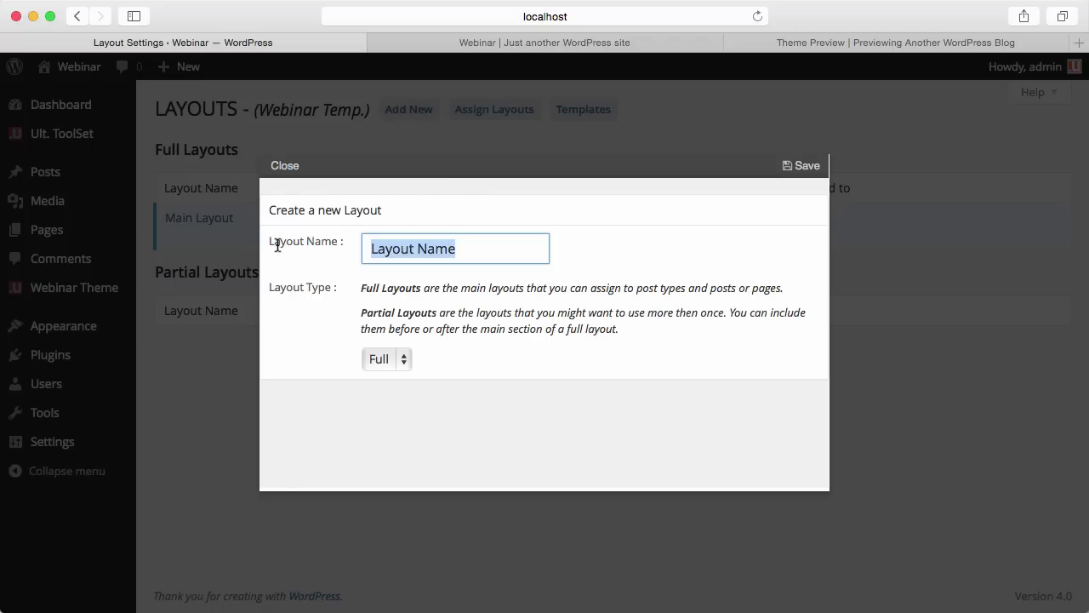
pyautogui.write('HEd')
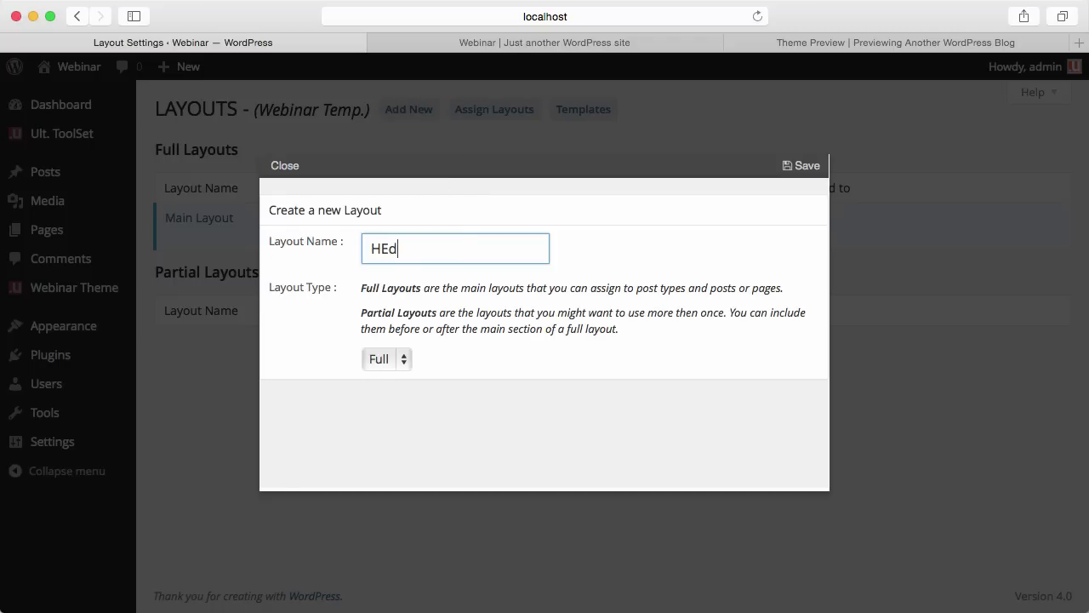
pyautogui.press('BackSpace')
pyautogui.press('BackSpace')
pyautogui.write('ea')
pyautogui.press('Return')
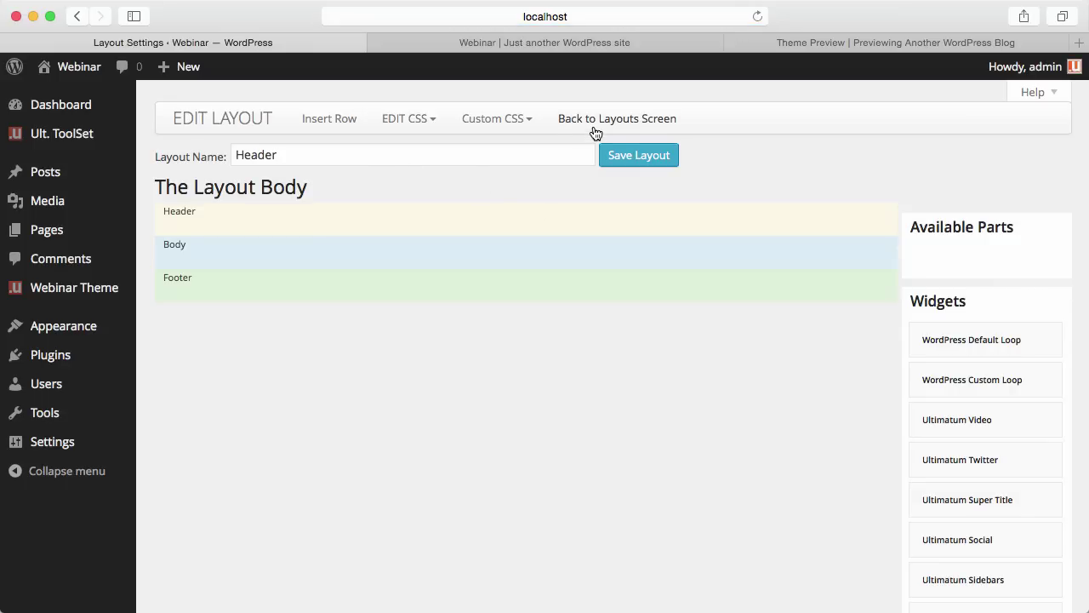
# Return to the Webinar Temp. layouts list and delete the full layout named Header
pyautogui.click(621, 118)
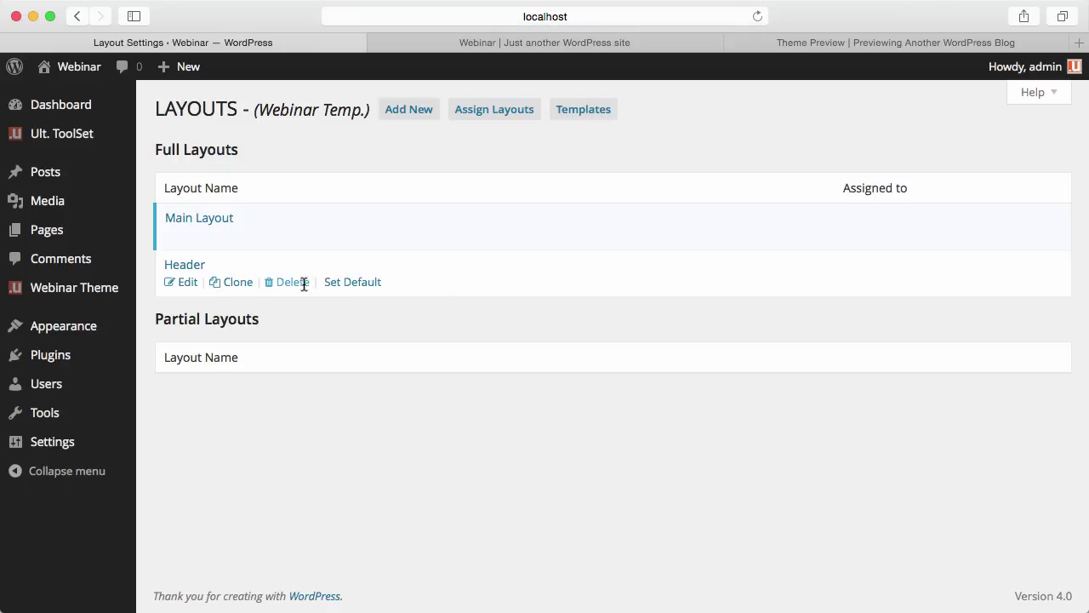
pyautogui.click(298, 282)
pyautogui.click(674, 227)
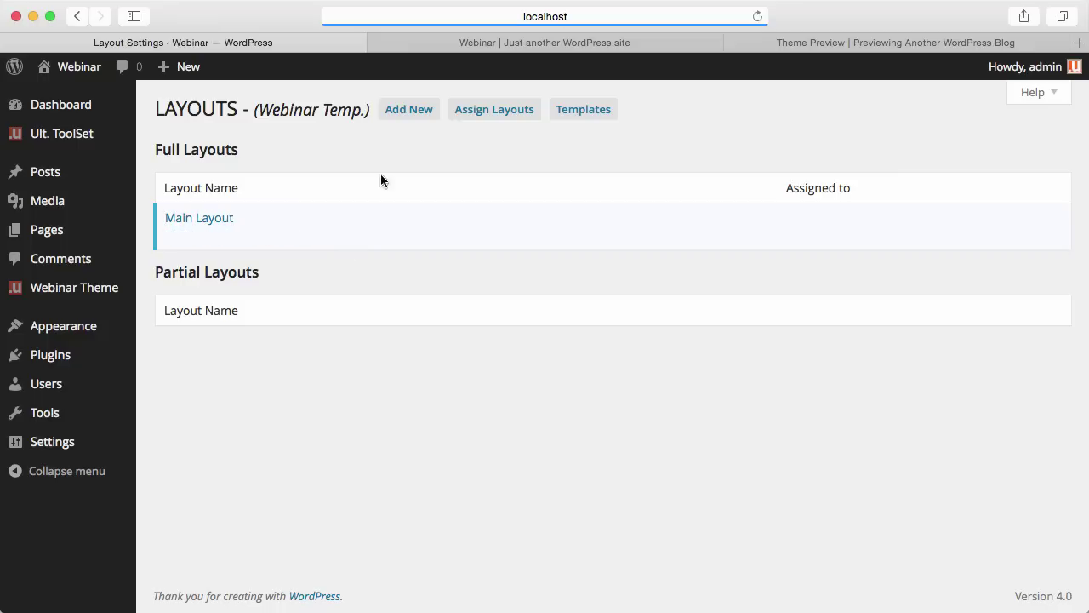
# Create a new layout named header with the layout type Part
pyautogui.click(416, 110)
pyautogui.moveTo(457, 251); pyautogui.dragTo(315, 248)
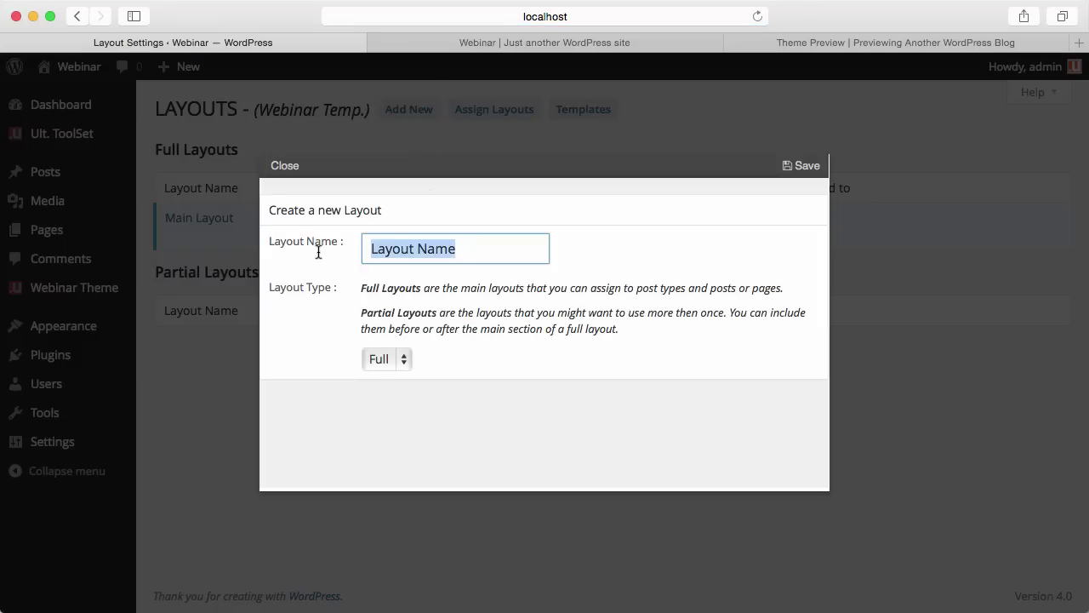
pyautogui.write('header')
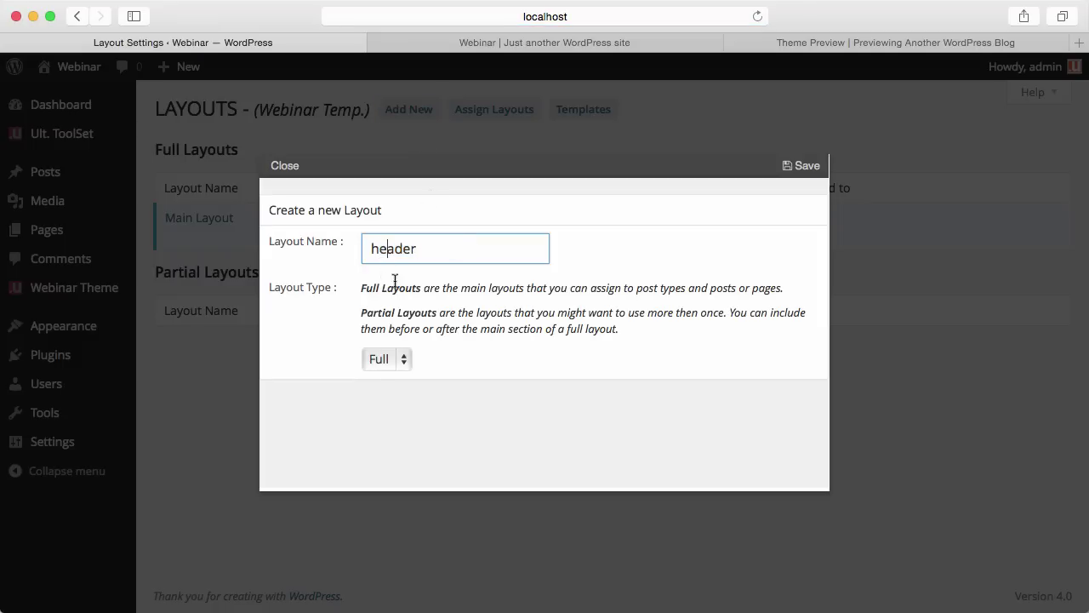
pyautogui.click(397, 358)
pyautogui.click(381, 383)
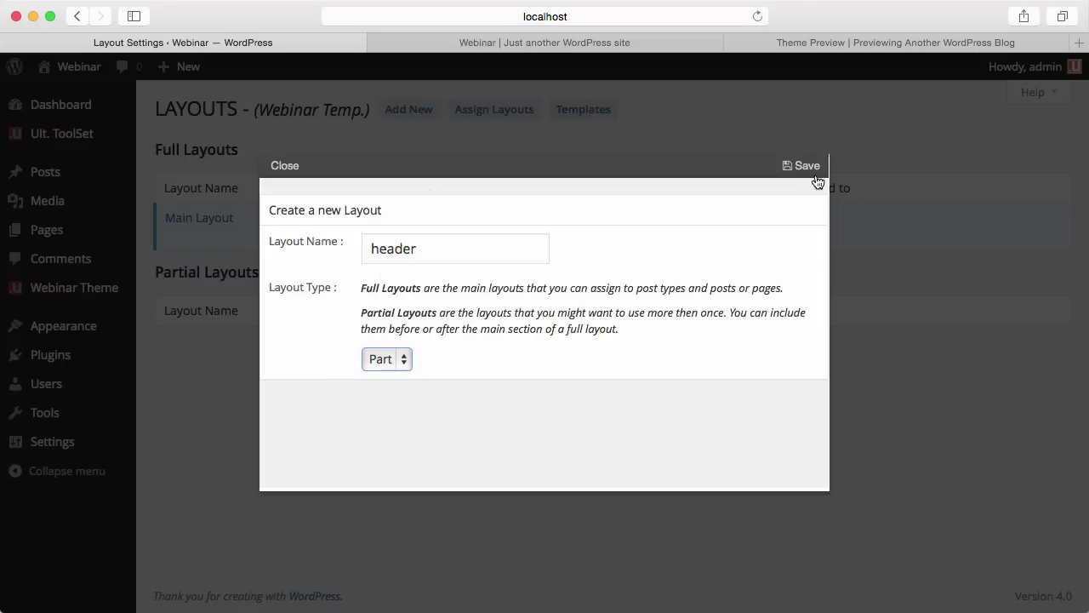
pyautogui.click(808, 166)
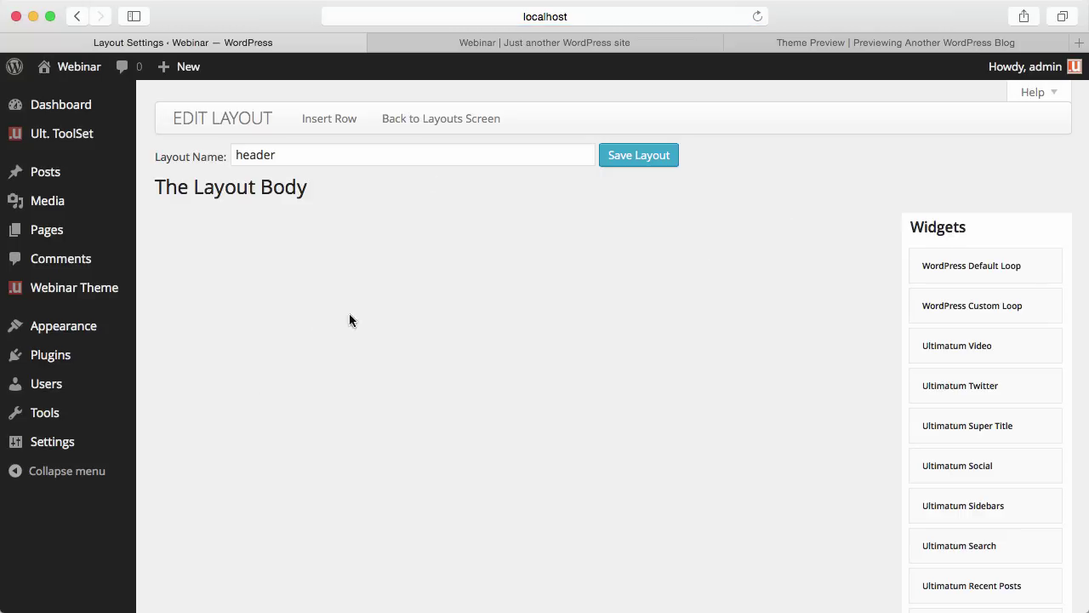
# Insert a two-column row split 25% and 75% into the header layout body
pyautogui.click(329, 119)
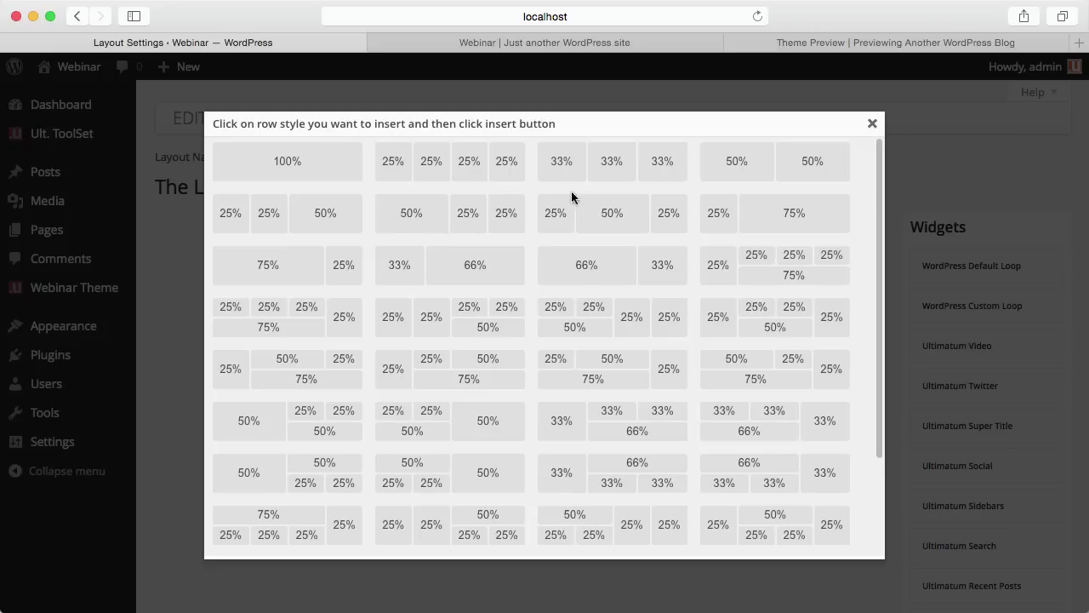
pyautogui.click(781, 214)
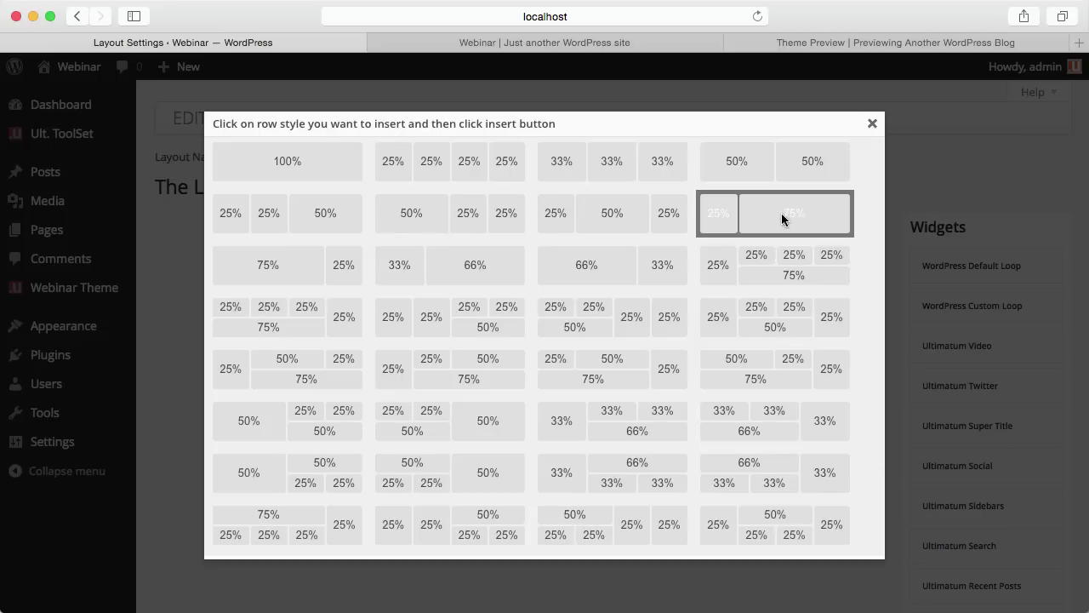
pyautogui.scroll(-3, 726, 275)
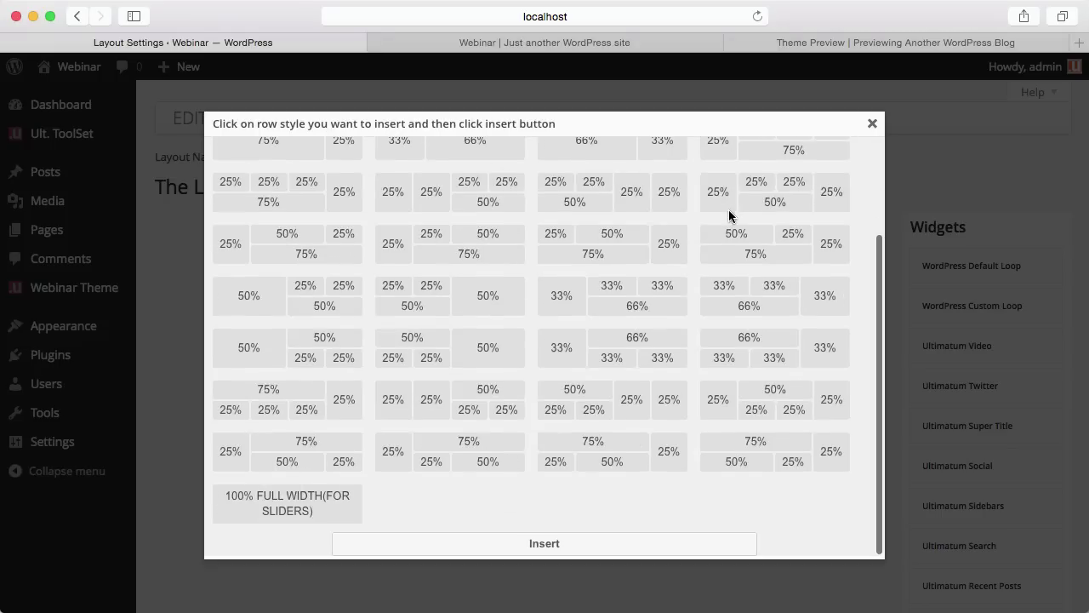
pyautogui.click(591, 553)
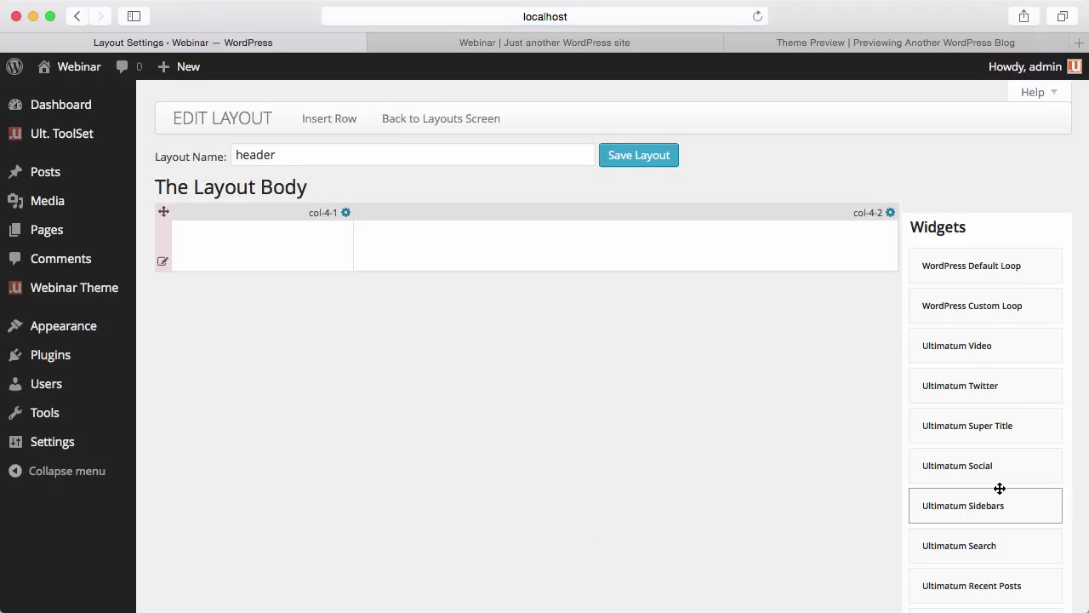
# Add an Ultimatum Menu widget to the 75% column with All Pages as its menu, and open its Menu Script choices
pyautogui.scroll(-3, 1000, 488)
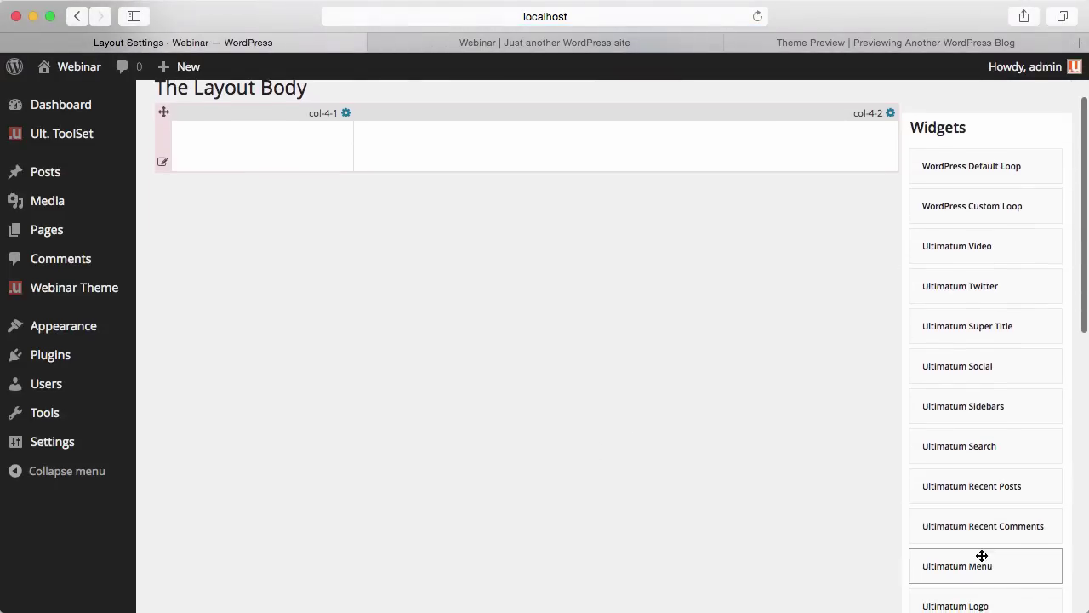
pyautogui.moveTo(982, 555); pyautogui.dragTo(647, 141)
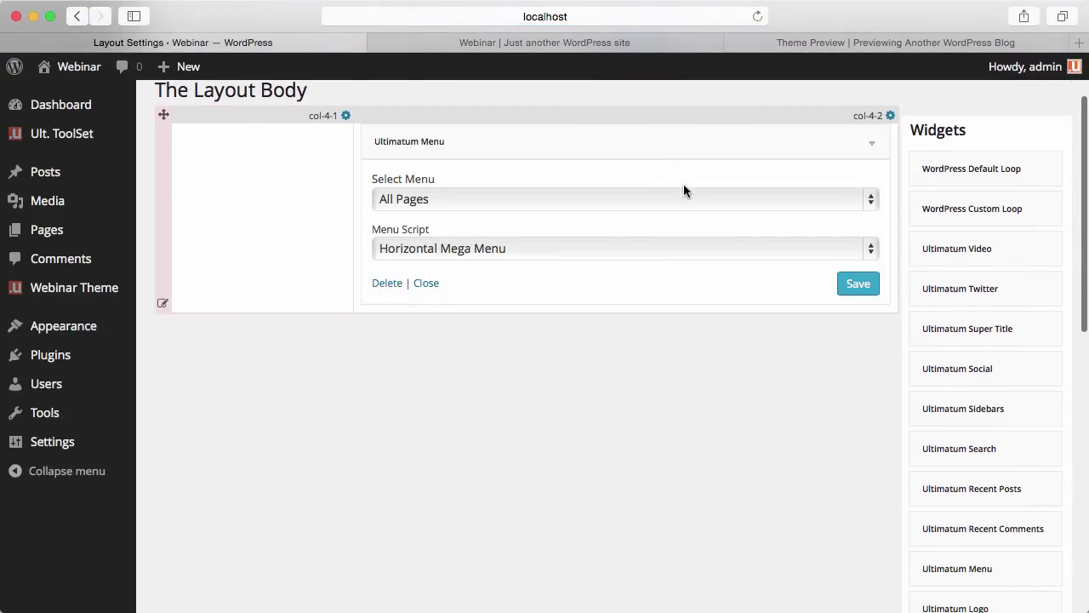
pyautogui.click(604, 198)
pyautogui.click(603, 201)
pyautogui.click(601, 248)
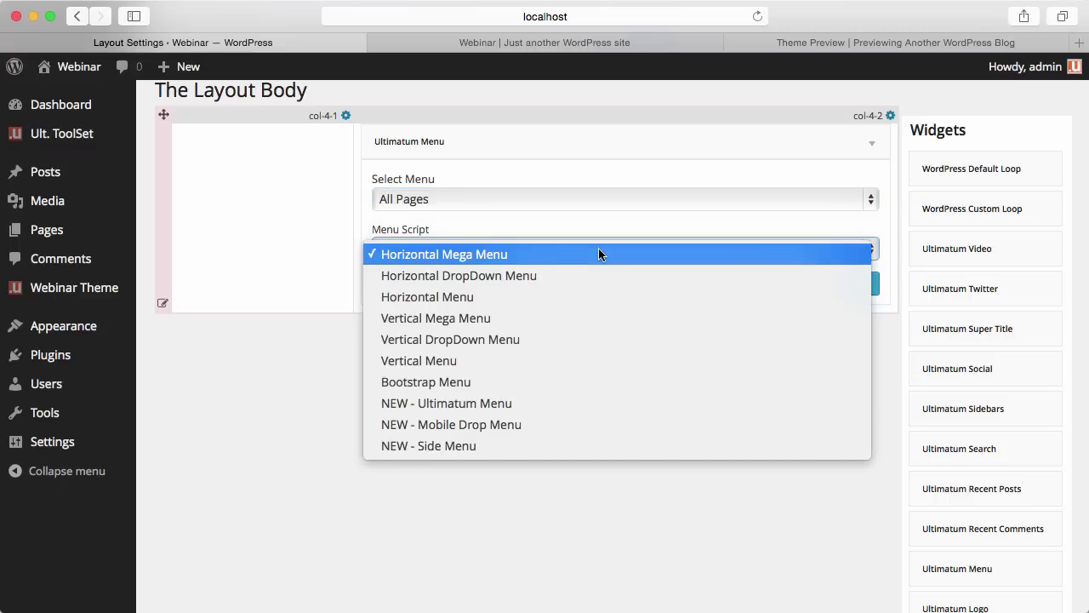
# Set the Ultimatum Menu widget's script to NEW - Ultimatum Menu, save the widget and collapse it
pyautogui.click(558, 403)
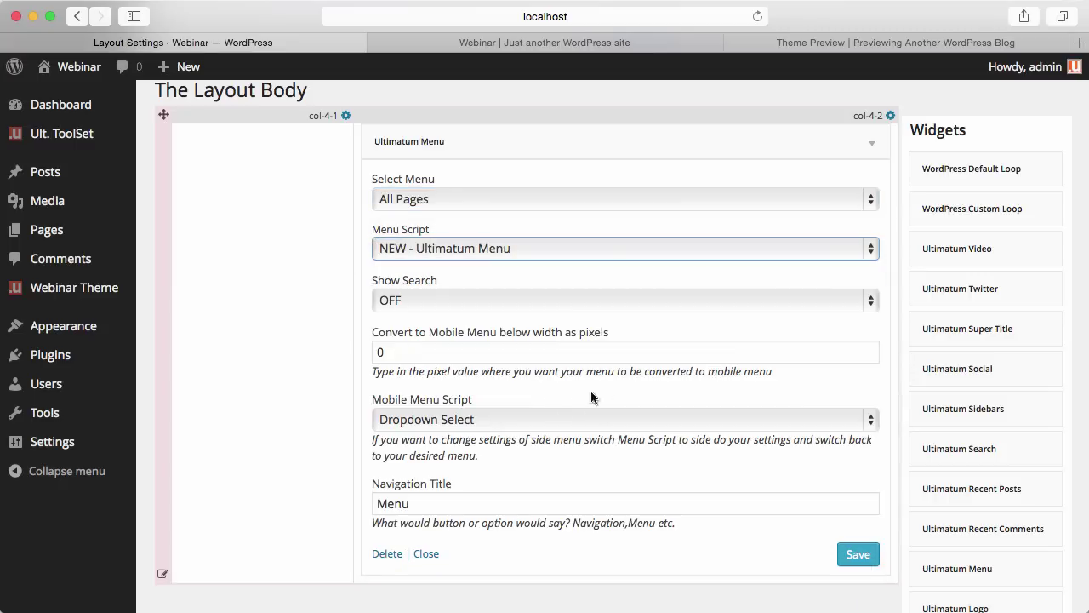
pyautogui.click(851, 557)
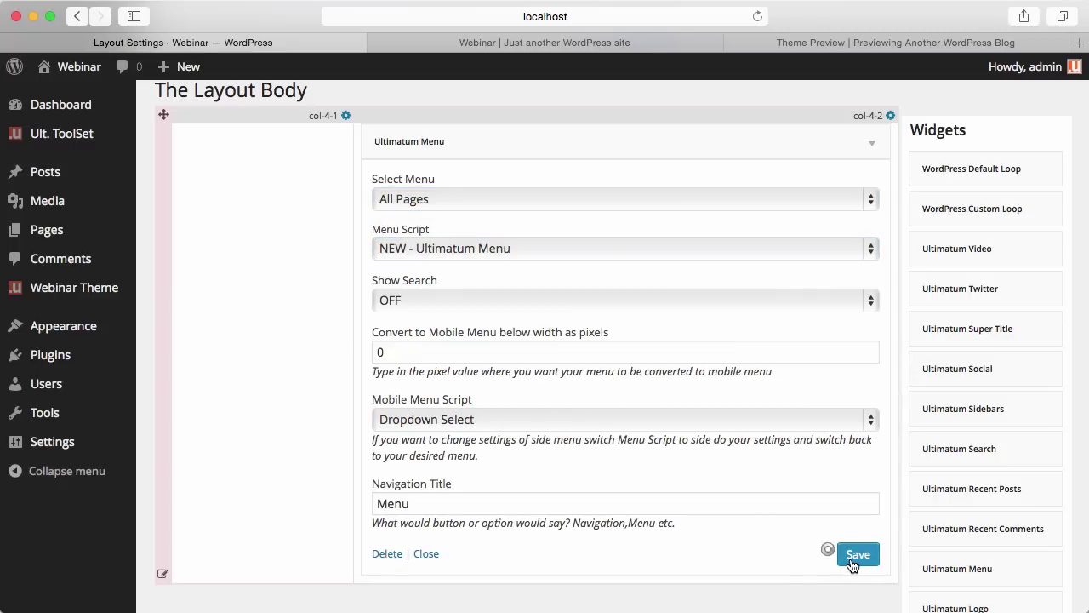
pyautogui.click(877, 147)
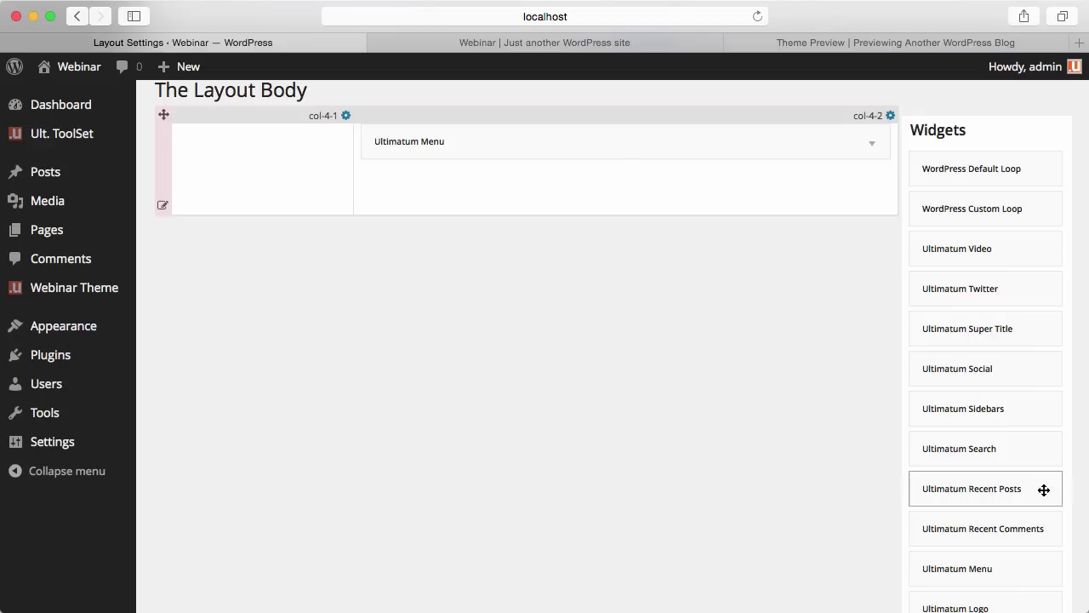
# Add an Ultimatum Logo widget to the header row's first column with the logo text THEME PREVIEW and save it
pyautogui.scroll(-1, 1011, 537)
pyautogui.moveTo(987, 574); pyautogui.dragTo(301, 141)
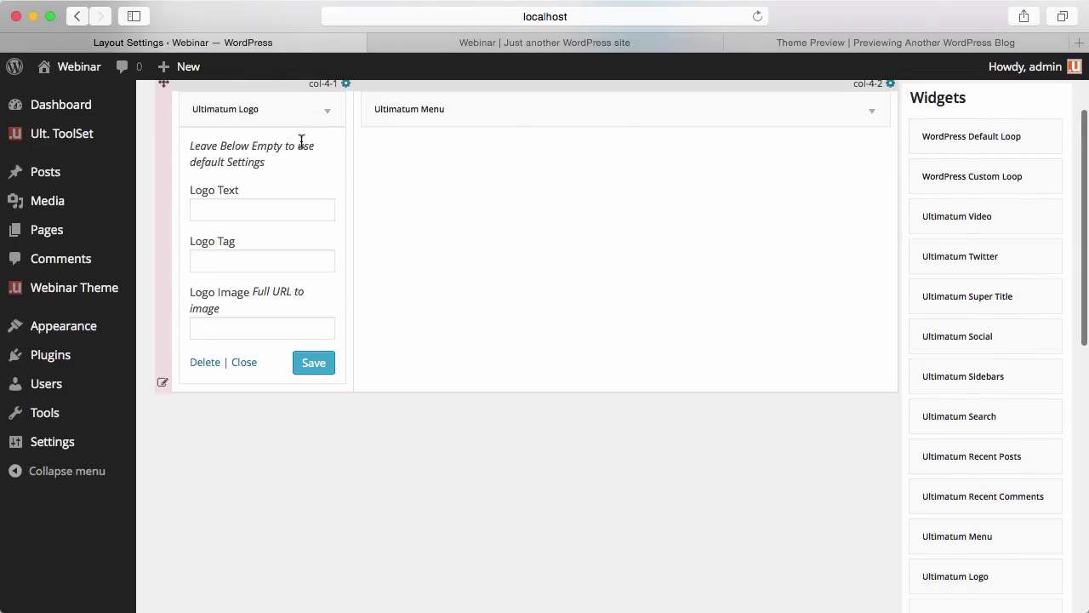
pyautogui.click(787, 42)
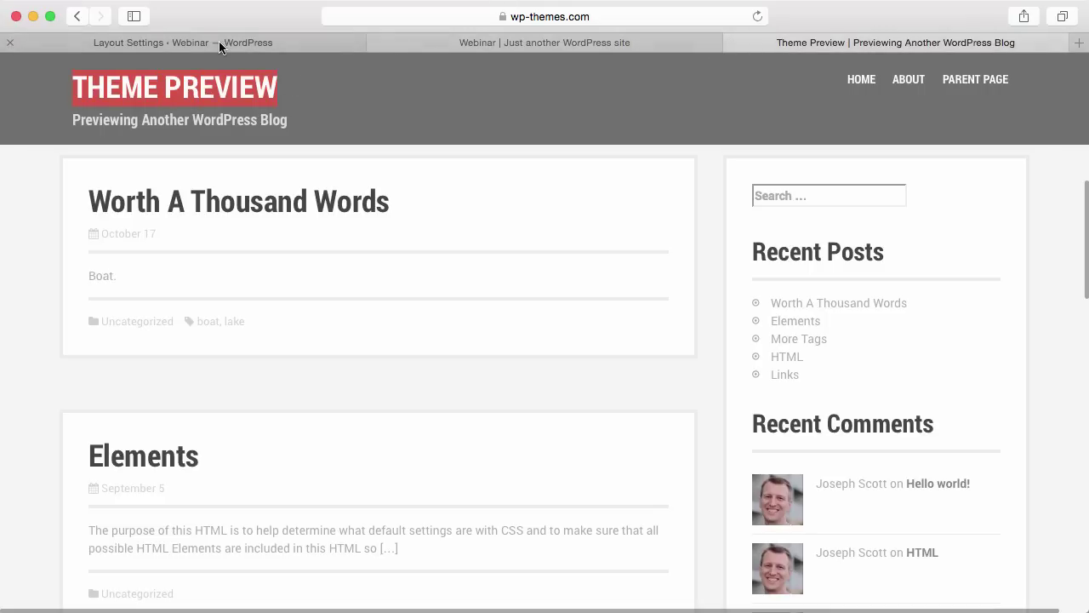
pyautogui.click(287, 41)
pyautogui.click(246, 213)
pyautogui.write('THEME PREVIEW')
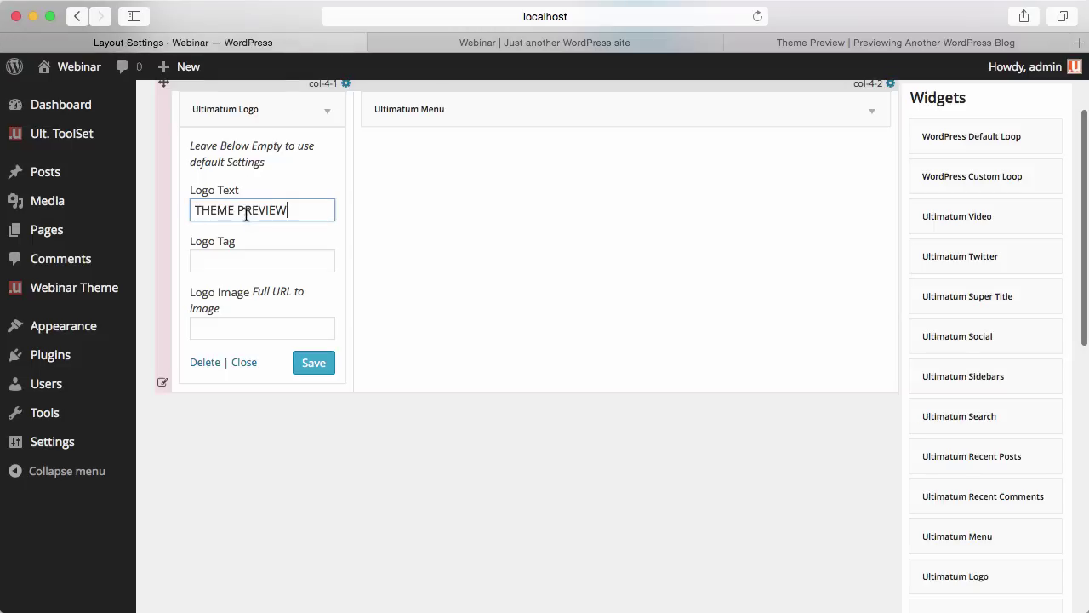
pyautogui.click(308, 364)
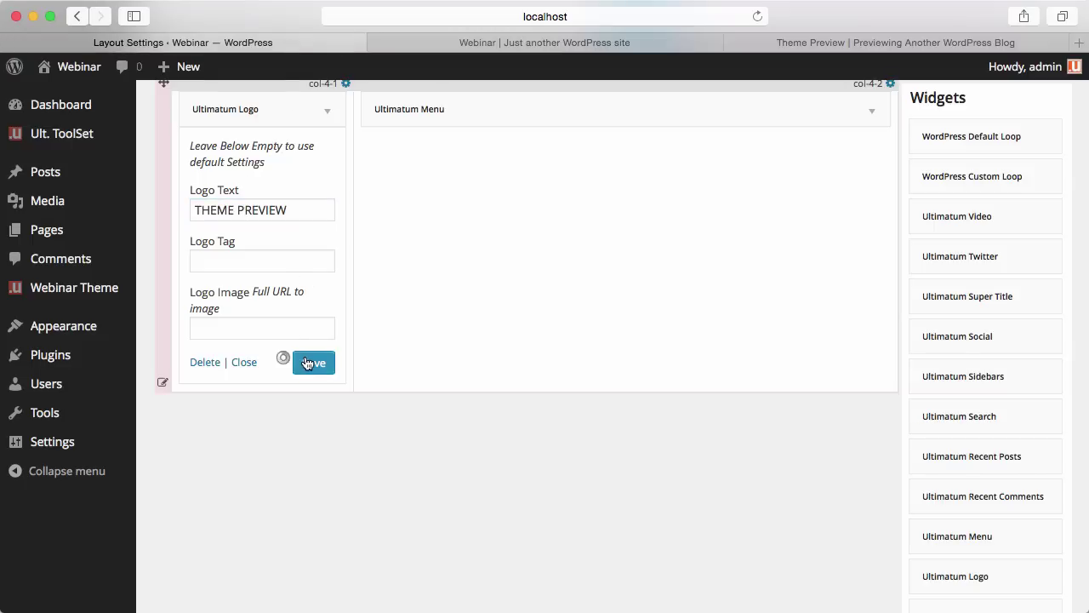
pyautogui.scroll(2, 387, 292)
pyautogui.click(324, 185)
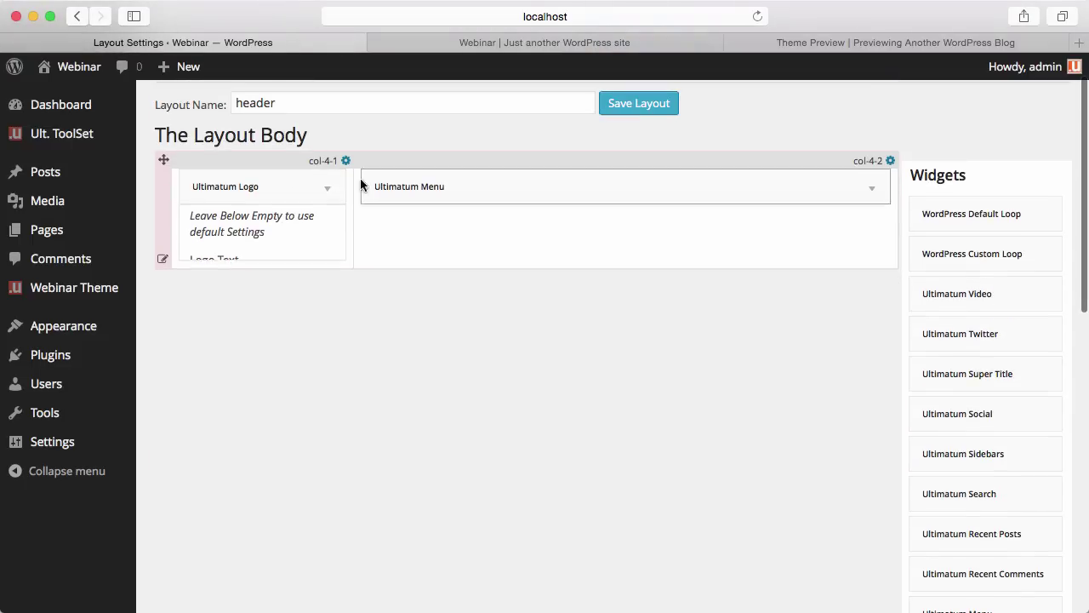
# Save the header layout and place the header part in the Header area of Main Layout
pyautogui.click(629, 102)
pyautogui.scroll(1, 624, 114)
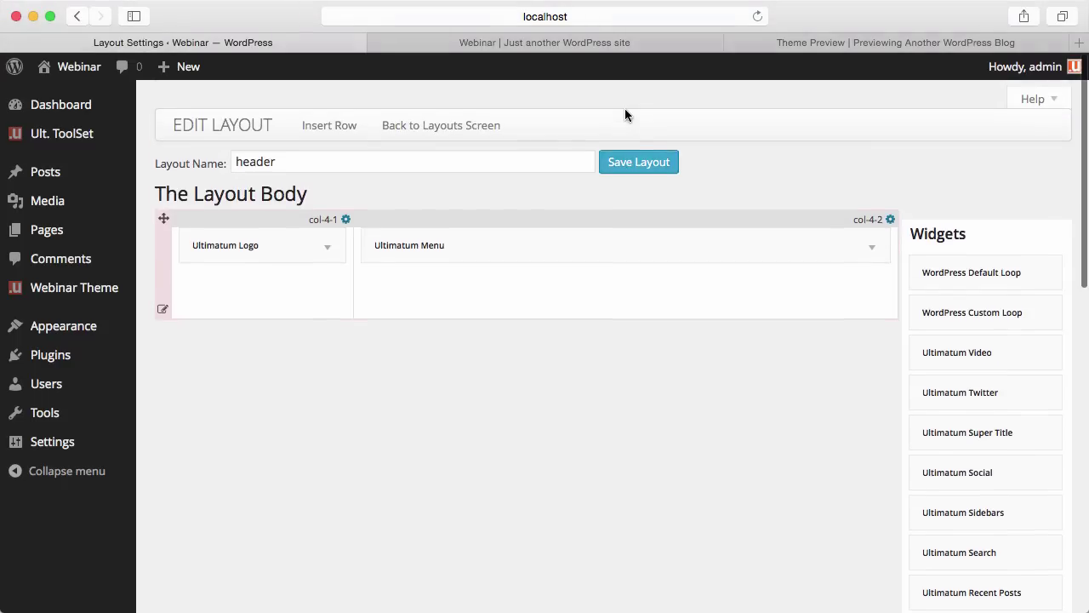
pyautogui.click(462, 126)
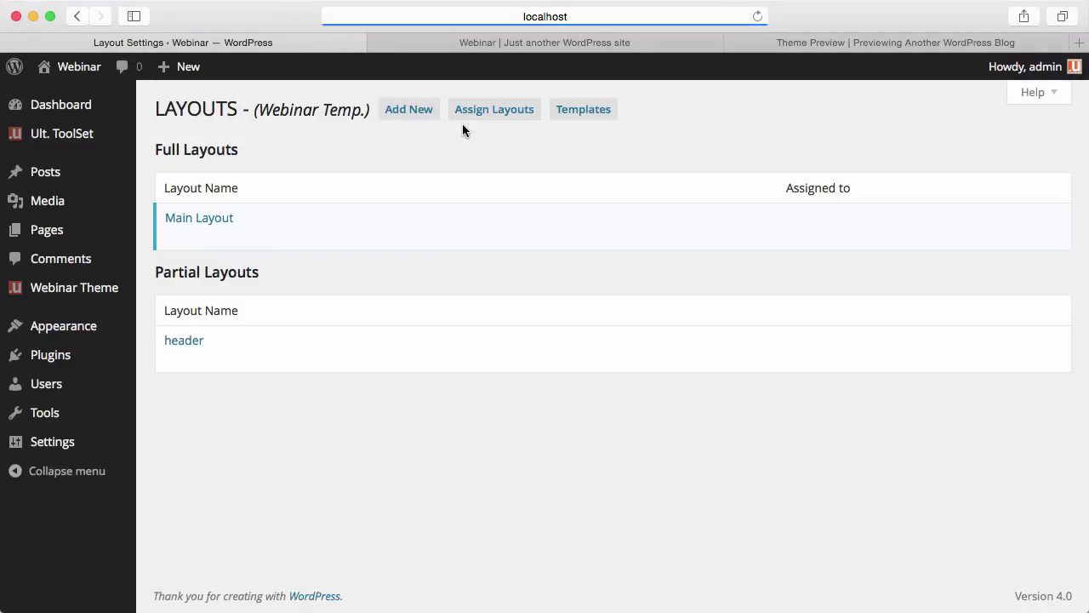
pyautogui.click(215, 220)
pyautogui.moveTo(955, 264); pyautogui.dragTo(215, 238)
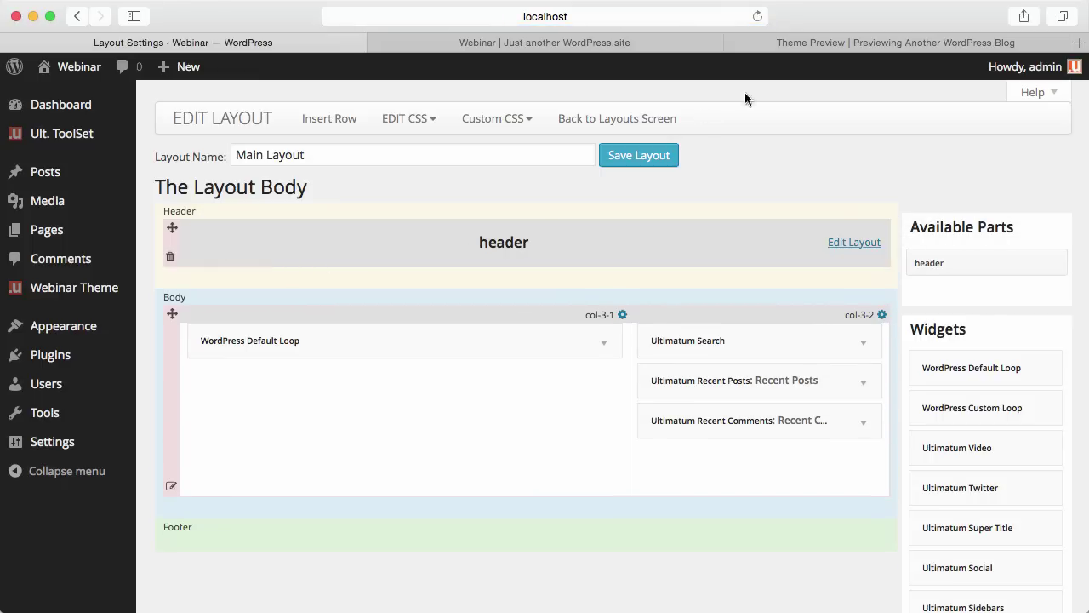
# Reload the Webinar site's front page and examine the new header with its logo and menu
pyautogui.click(618, 42)
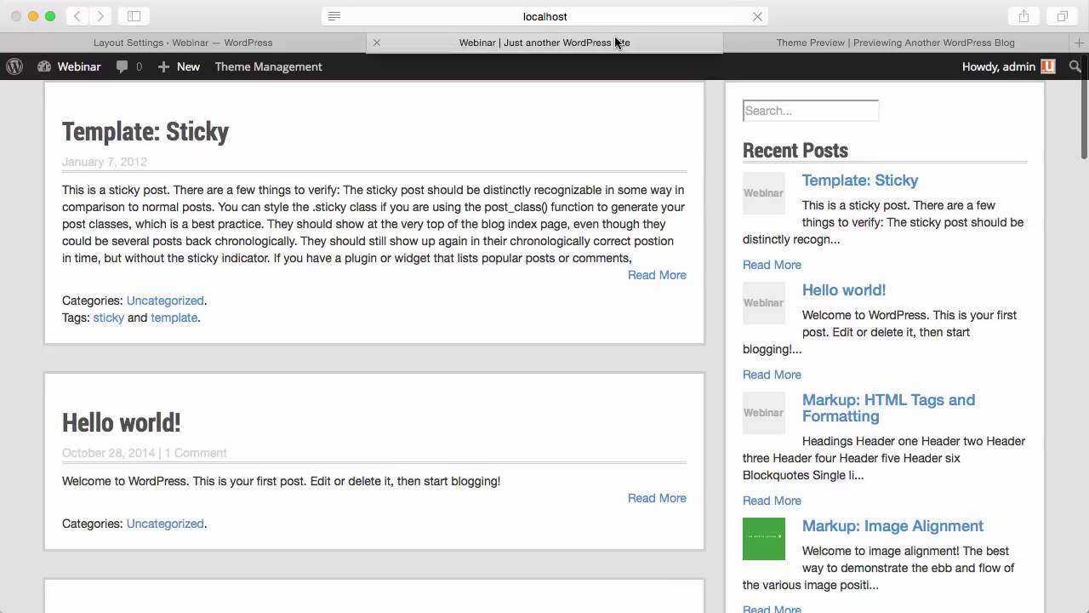
pyautogui.click(652, 159)
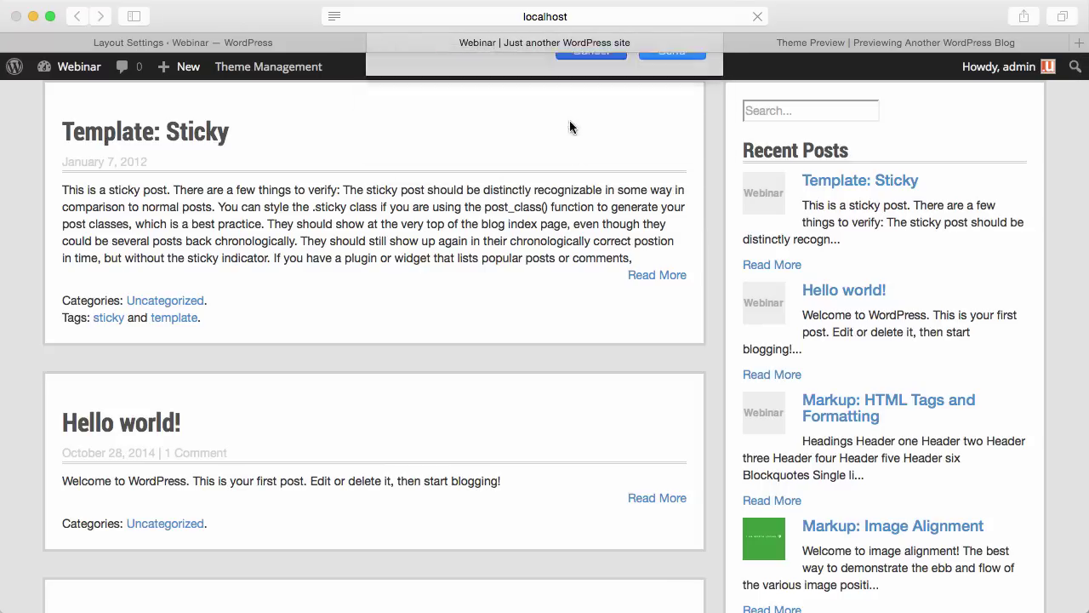
pyautogui.click(553, 17)
pyautogui.click(565, 17)
pyautogui.press('Return')
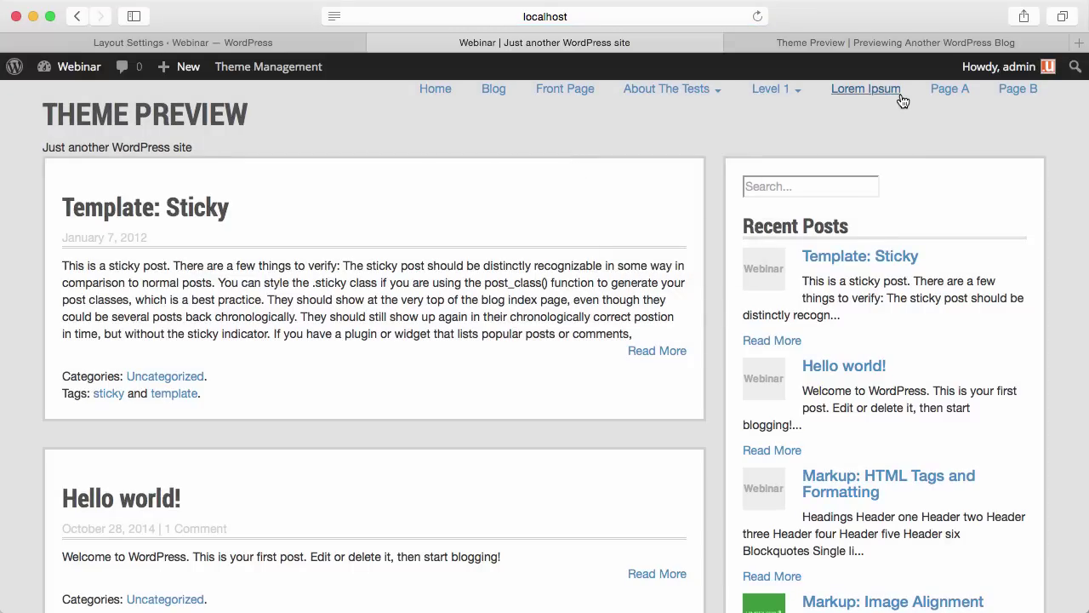
# Set the background color in the header row's Wrapper CSS to dark grey #4f4f4f
pyautogui.click(358, 43)
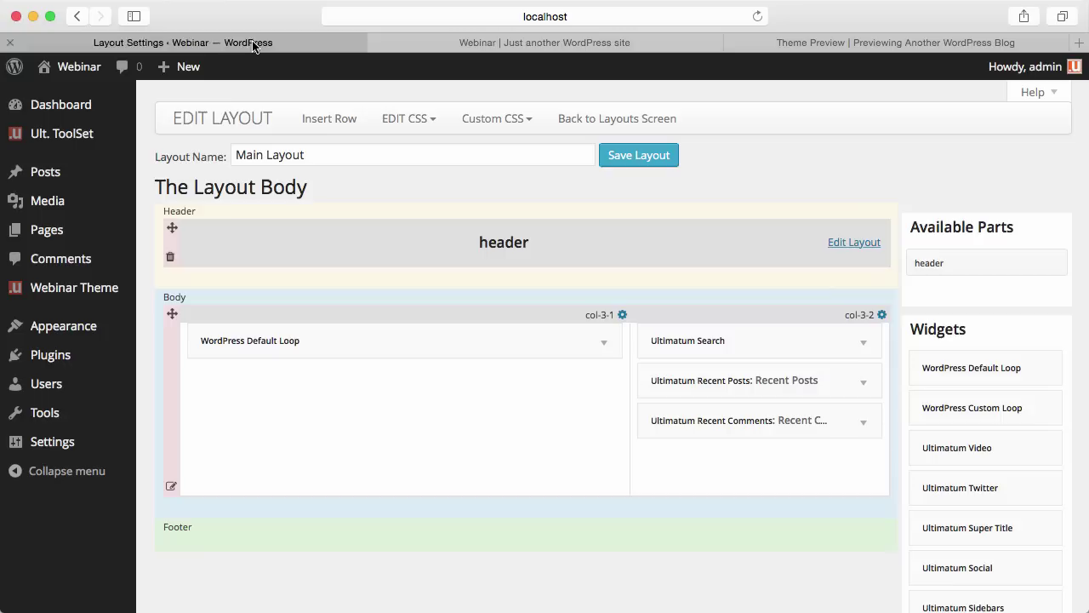
pyautogui.click(838, 244)
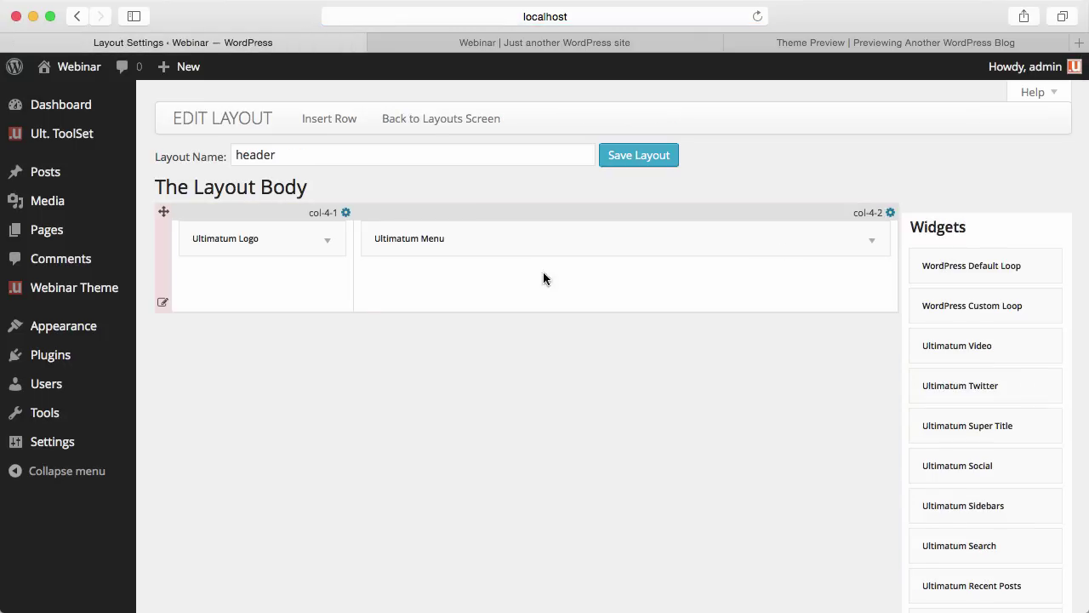
pyautogui.click(162, 302)
pyautogui.click(180, 351)
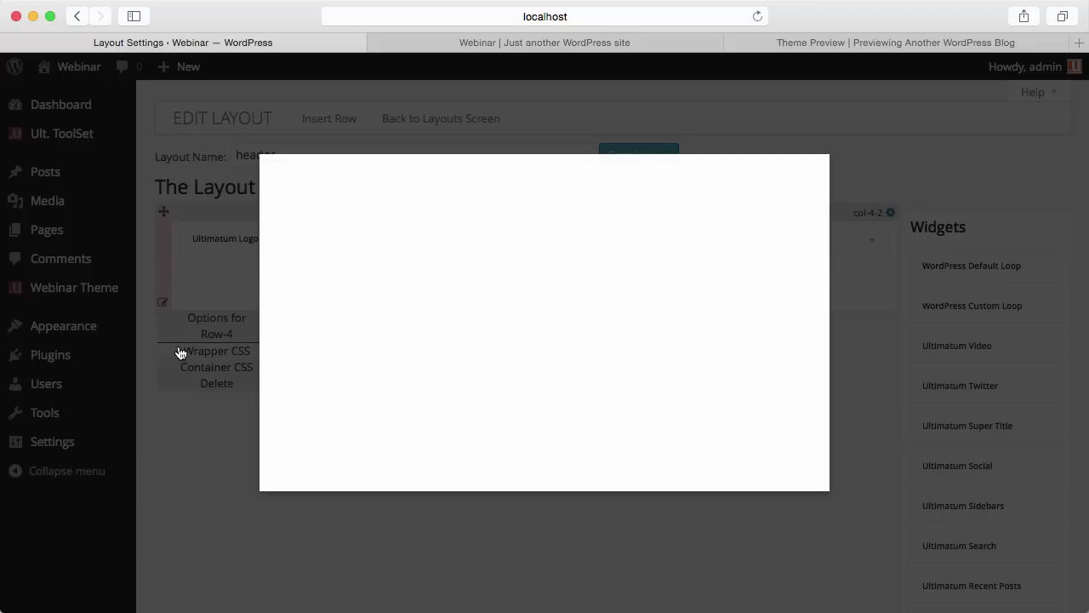
pyautogui.click(322, 212)
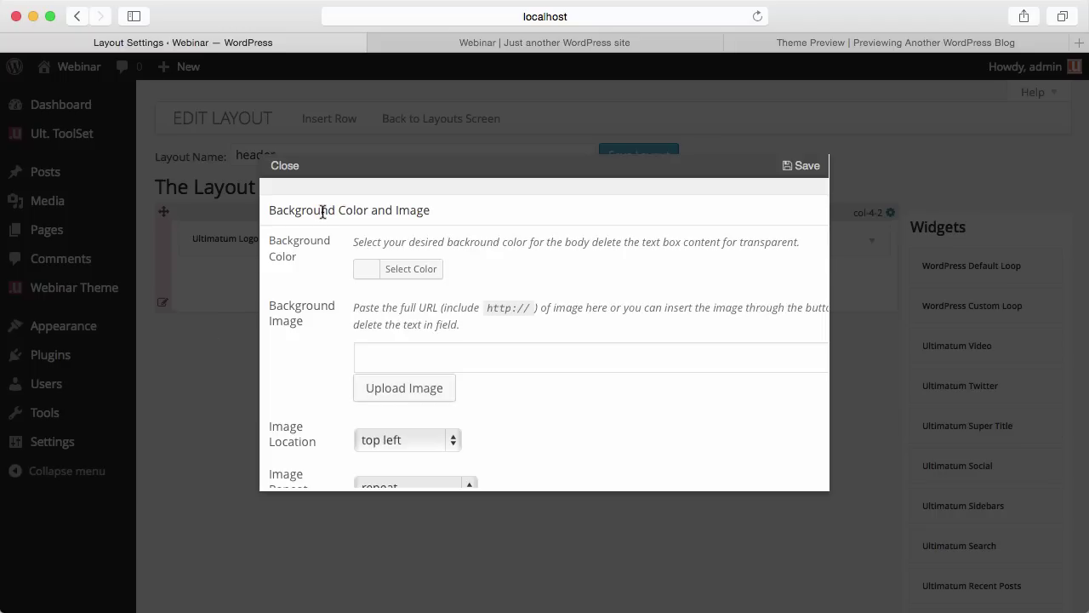
pyautogui.click(368, 271)
pyautogui.moveTo(383, 416)
pyautogui.mouseDown()
pyautogui.moveTo(335, 423)
pyautogui.moveTo(334, 413)
pyautogui.mouseUp()
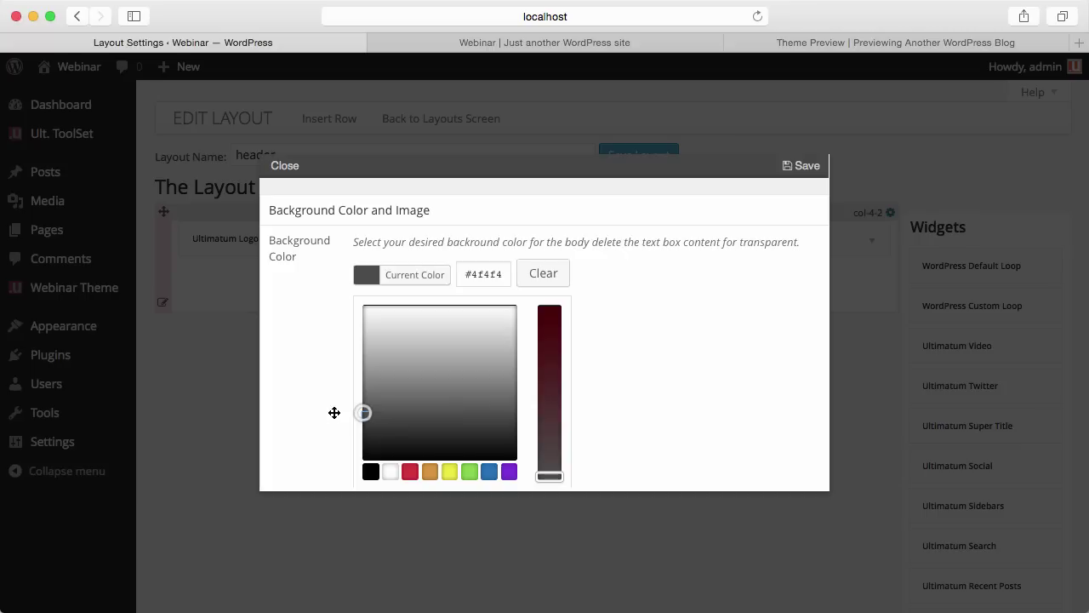
pyautogui.click(674, 383)
# Set the header wrapper's top and bottom padding to 30 px and save the Wrapper CSS
pyautogui.scroll(-3, 420, 400)
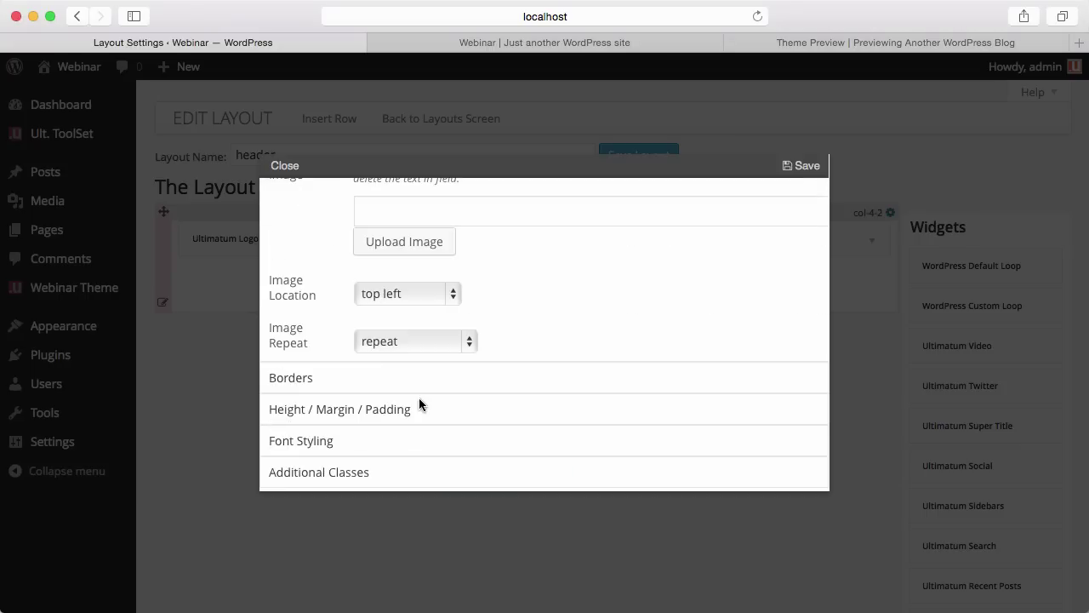
pyautogui.click(395, 408)
pyautogui.scroll(-3, 537, 413)
pyautogui.click(551, 421)
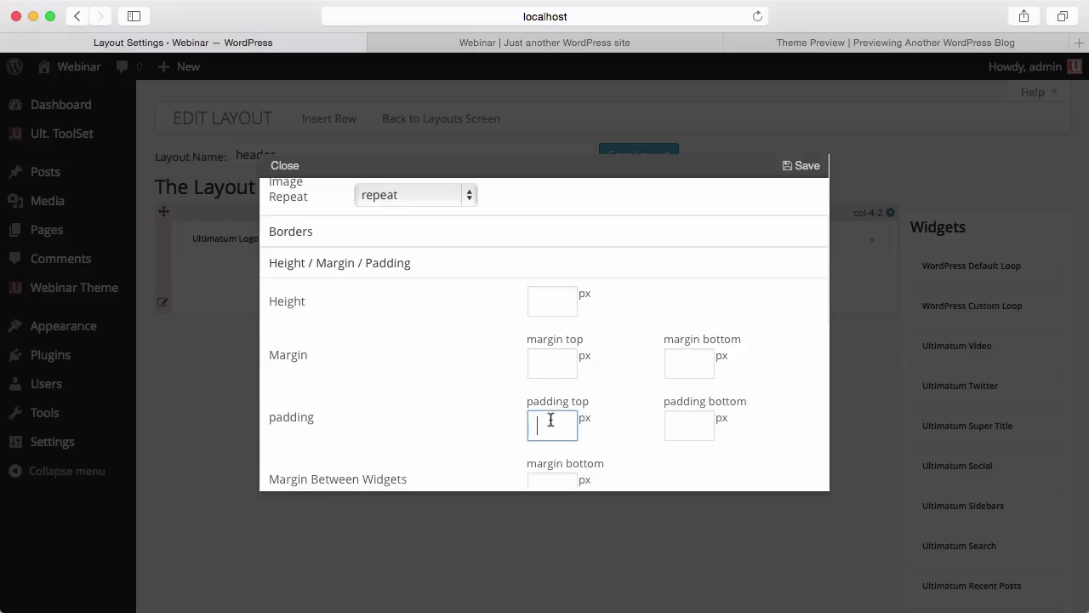
pyautogui.click(687, 424)
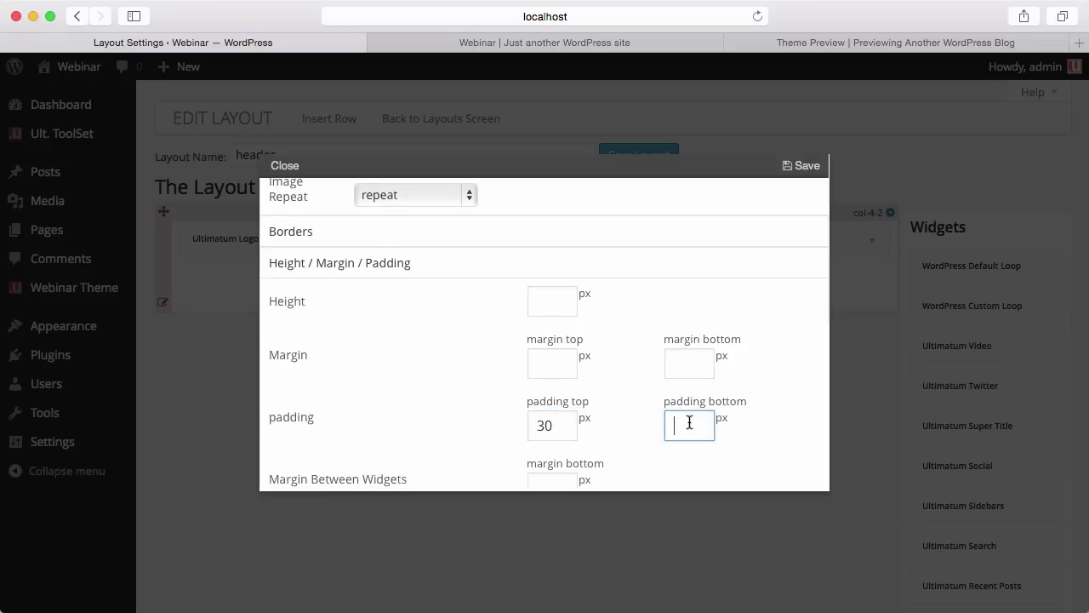
pyautogui.click(792, 170)
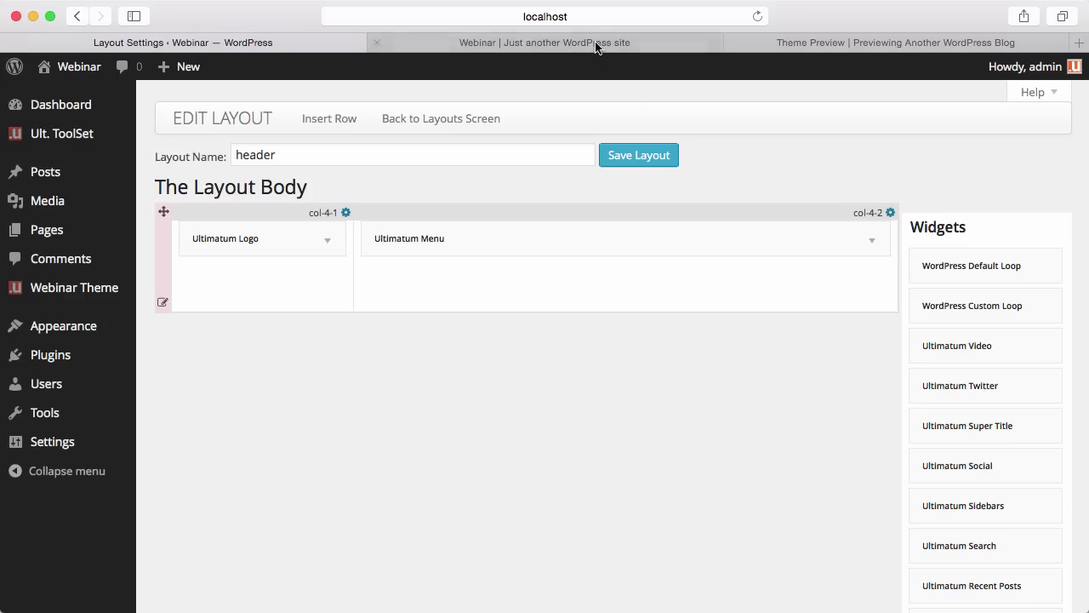
# Reload the Webinar site and compare its header with the reference theme preview
pyautogui.click(596, 42)
pyautogui.press('super+r')
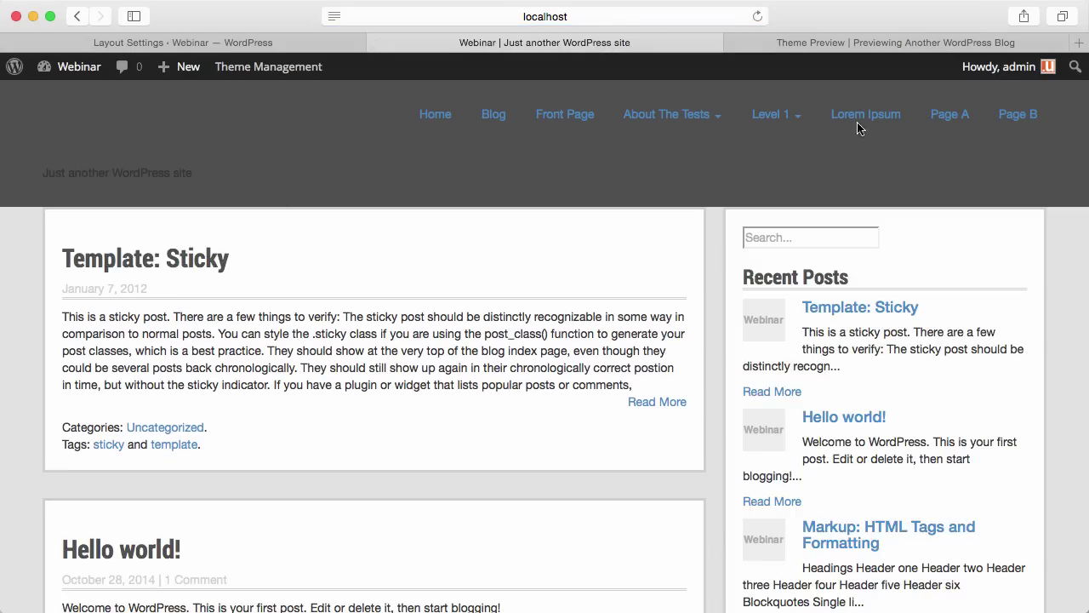
pyautogui.click(810, 45)
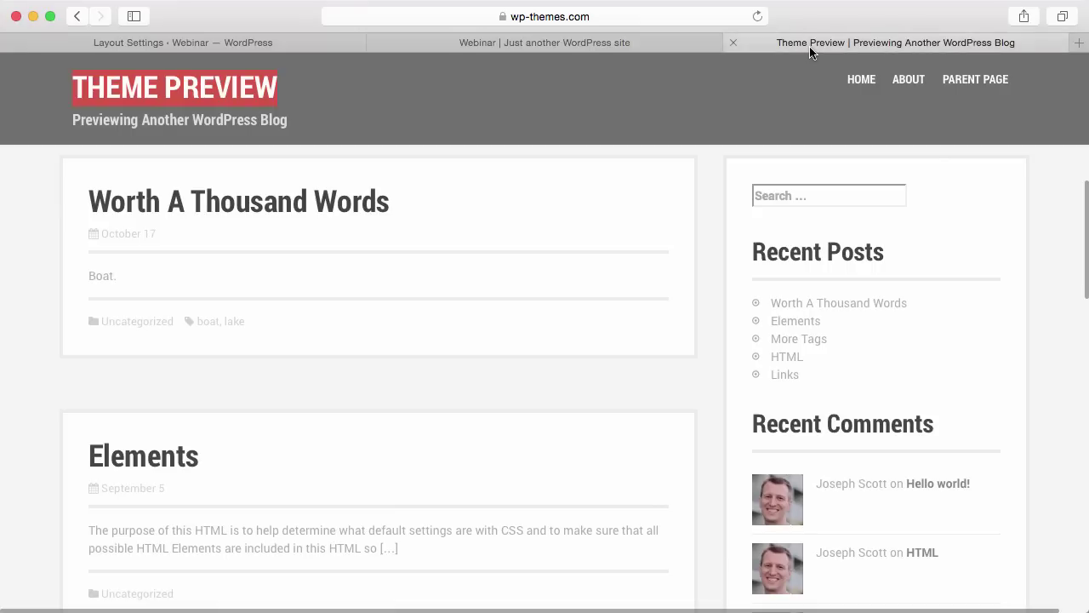
pyautogui.click(648, 43)
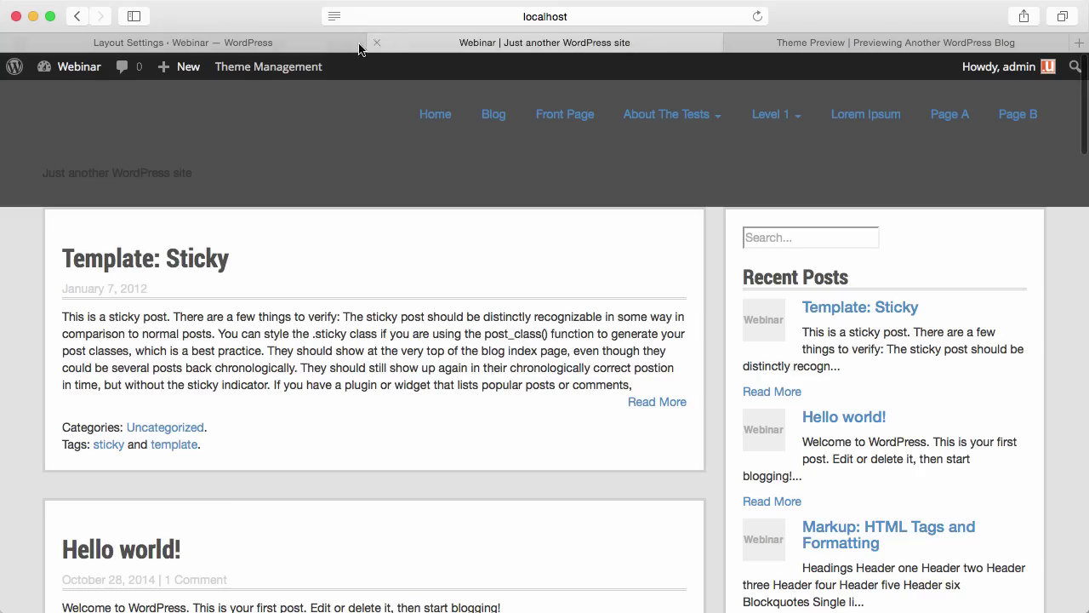
# Set a bottom margin in the header row's Wrapper CSS and save the settings
pyautogui.click(315, 44)
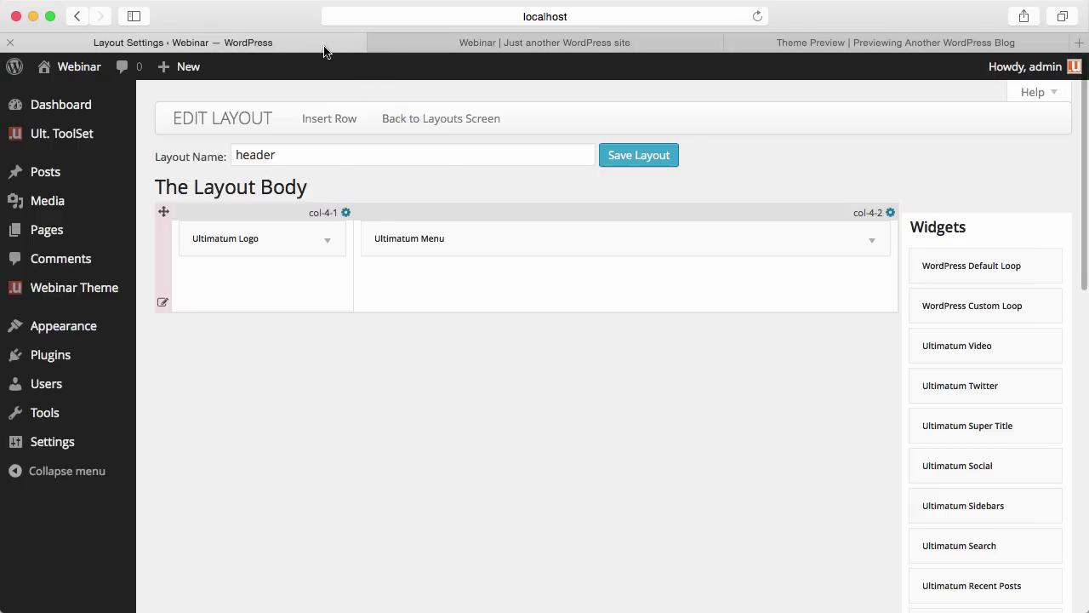
pyautogui.click(161, 303)
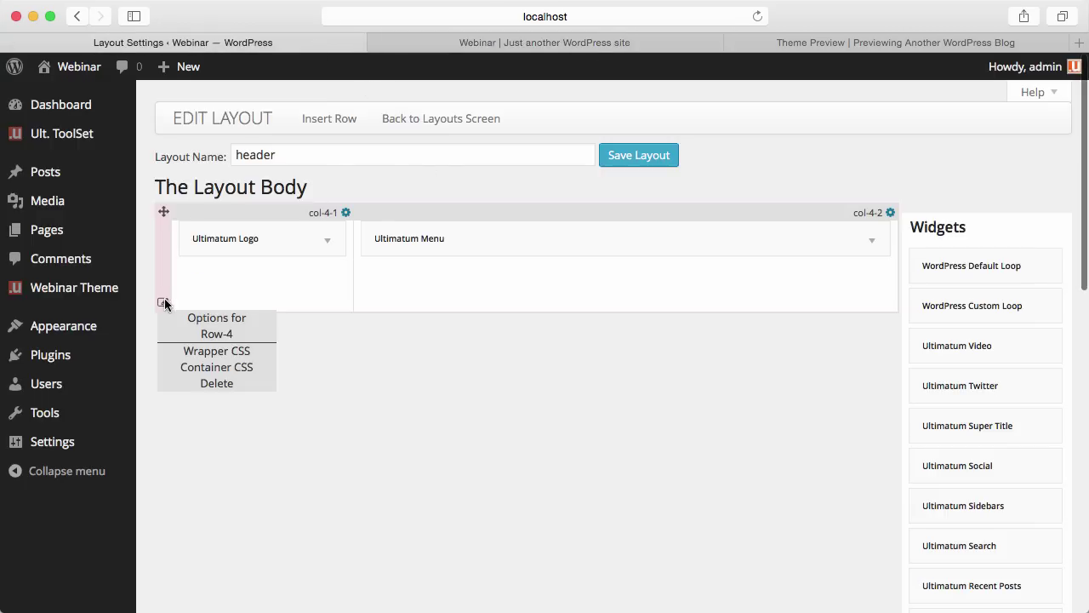
pyautogui.click(212, 353)
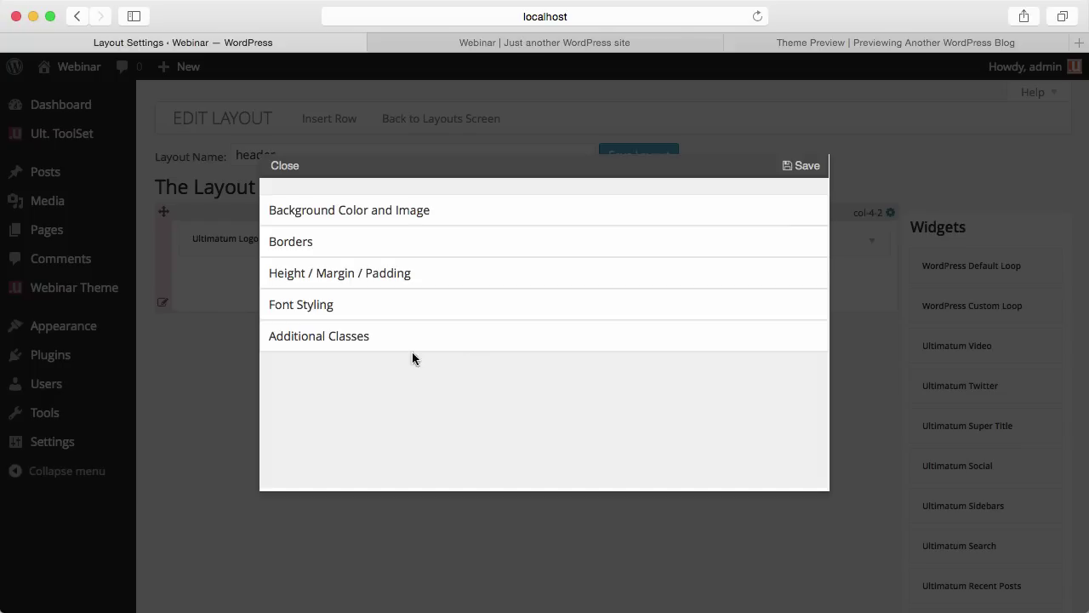
pyautogui.click(428, 264)
pyautogui.scroll(-2, 619, 384)
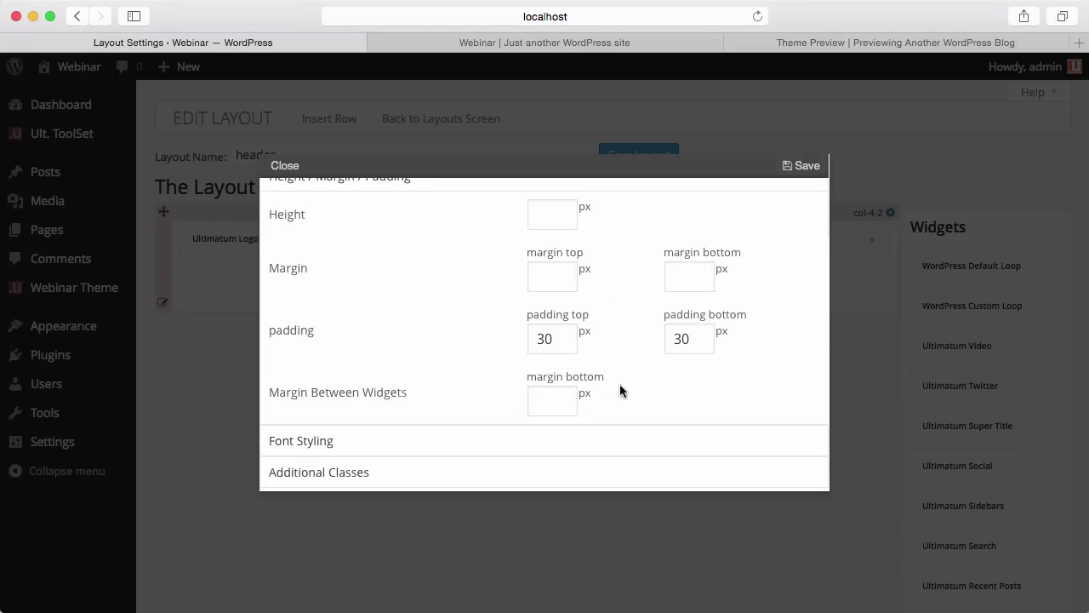
pyautogui.click(698, 274)
pyautogui.click(806, 167)
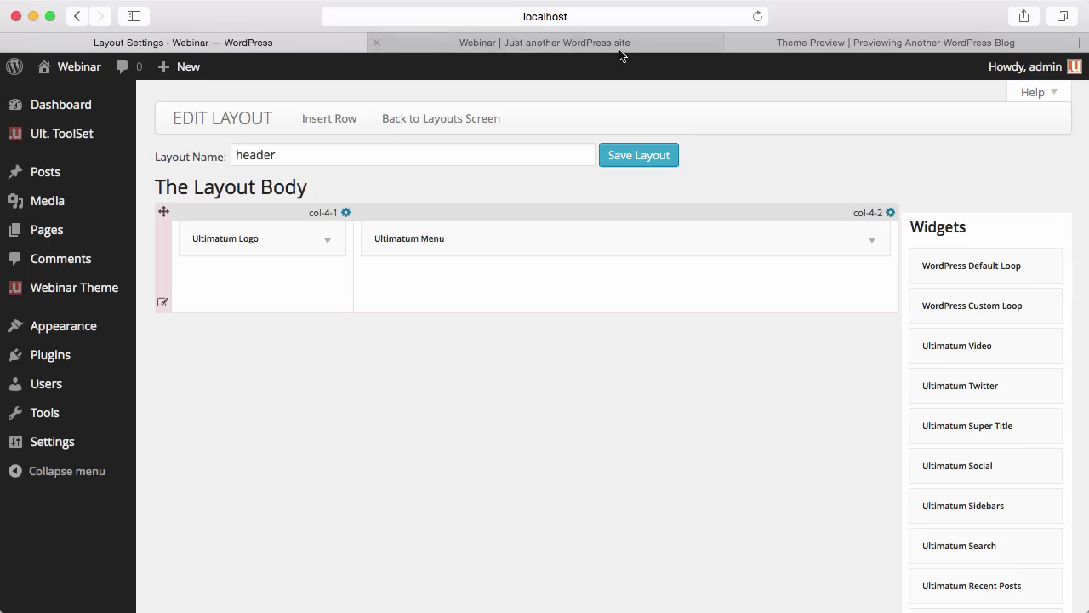
# Check the header spacing and logo text on the Webinar site, then return to the header layout editor
pyautogui.click(620, 44)
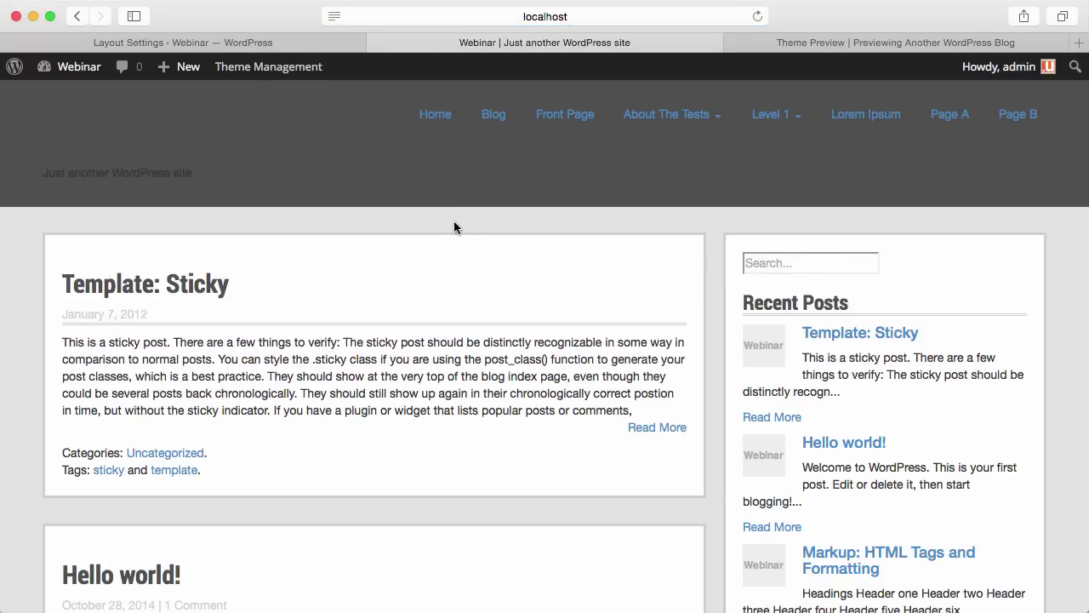
pyautogui.moveTo(335, 176); pyautogui.dragTo(22, 90)
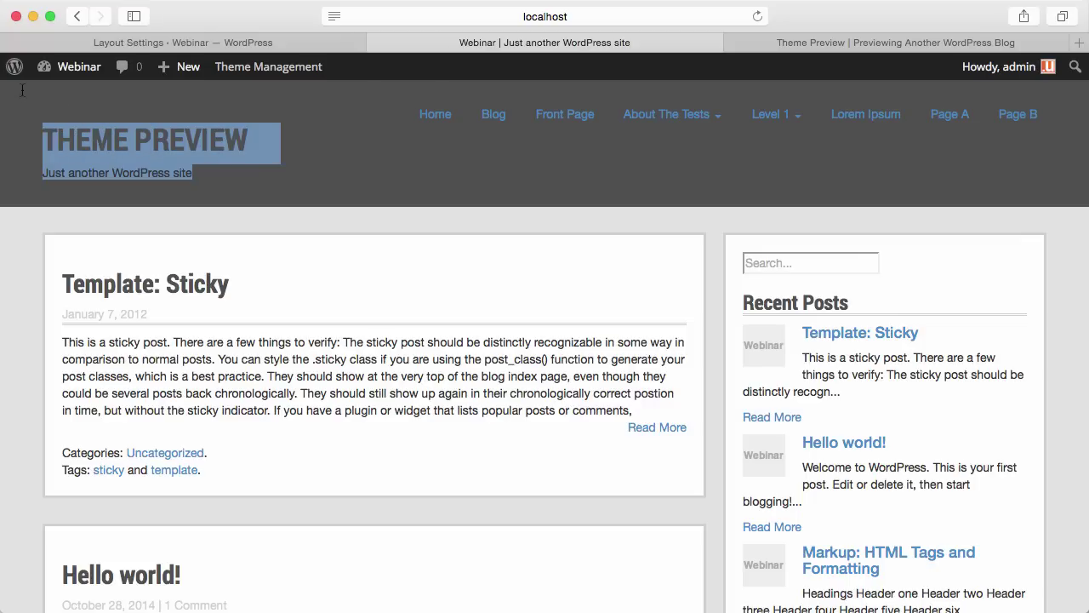
pyautogui.click(251, 186)
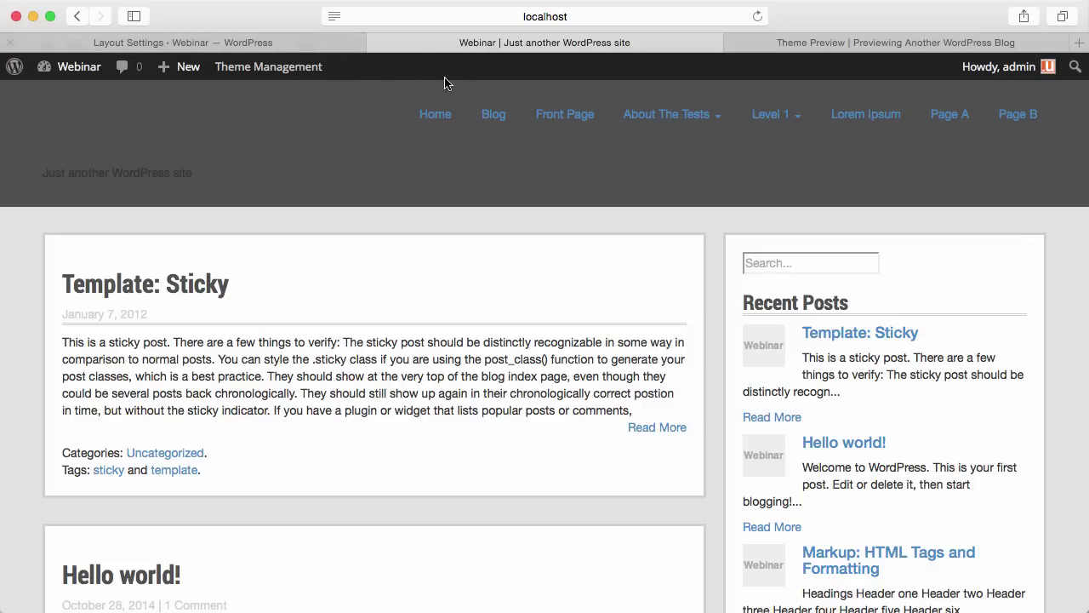
pyautogui.click(319, 43)
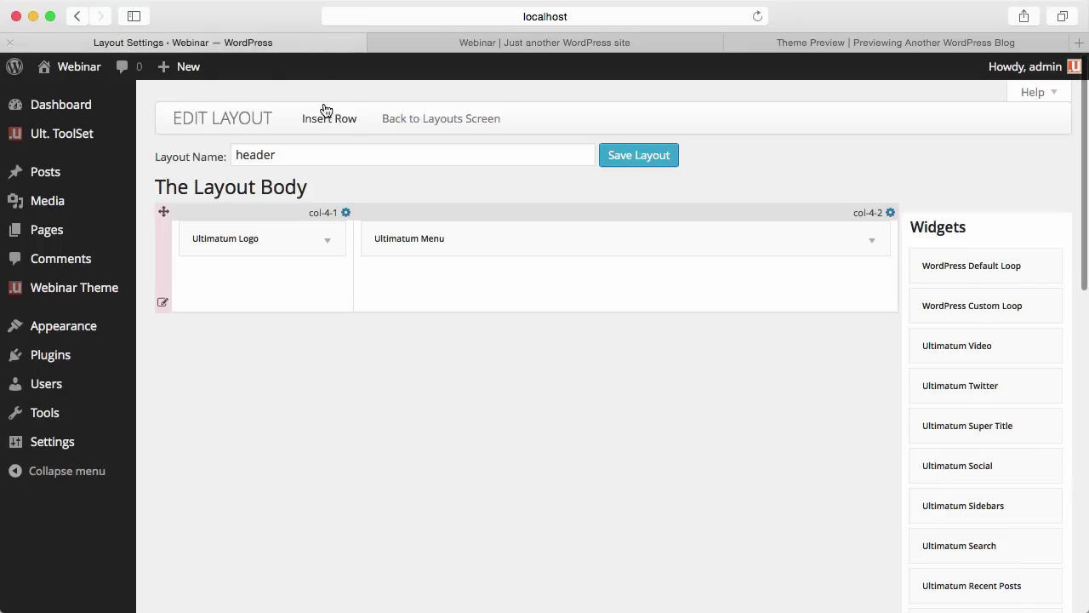
# Open the CSS settings of the Webinar Temp. template and set the Site Logo font color to #ffffff
pyautogui.moveTo(85, 299)
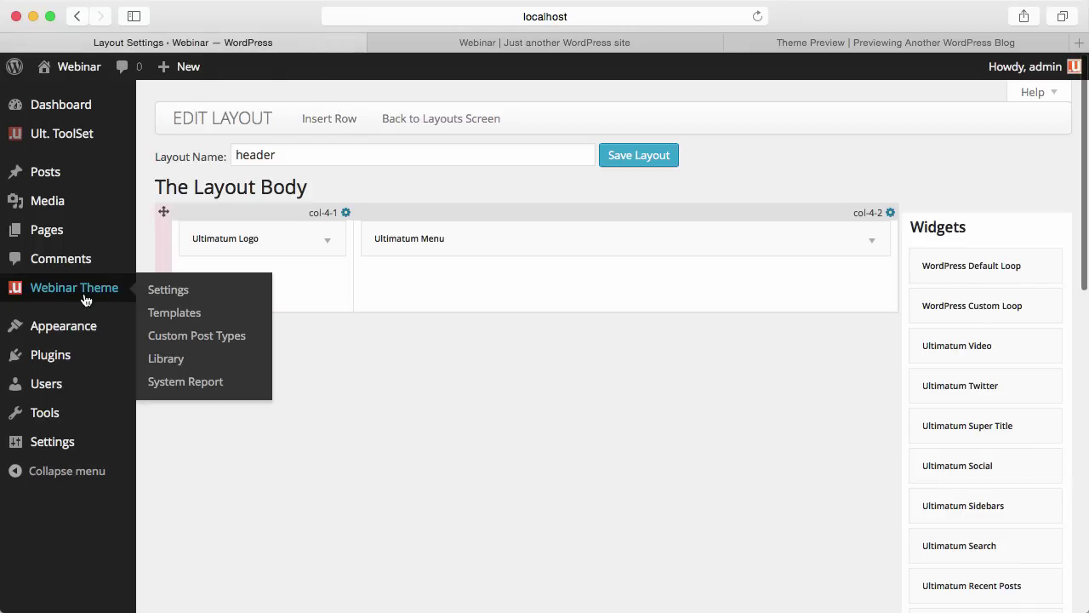
pyautogui.click(168, 314)
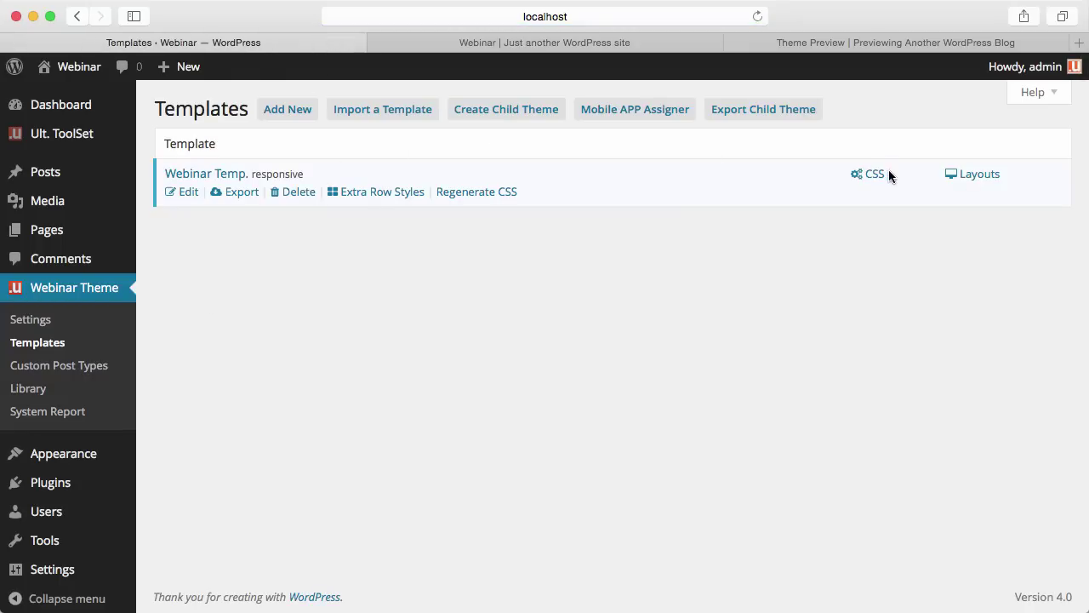
pyautogui.click(878, 173)
pyautogui.scroll(-15, 638, 282)
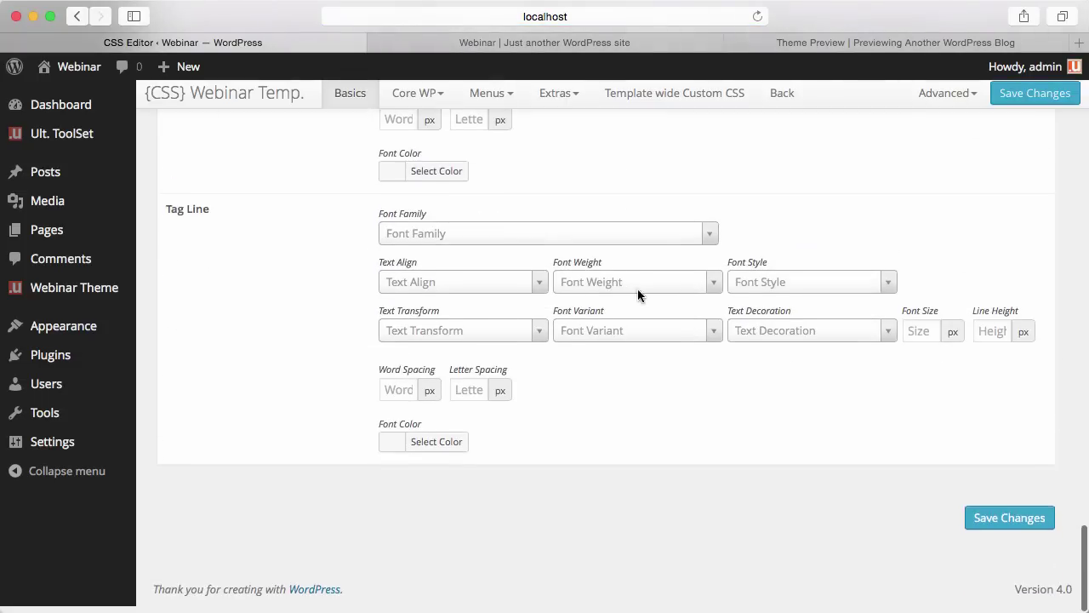
pyautogui.scroll(5, 416, 243)
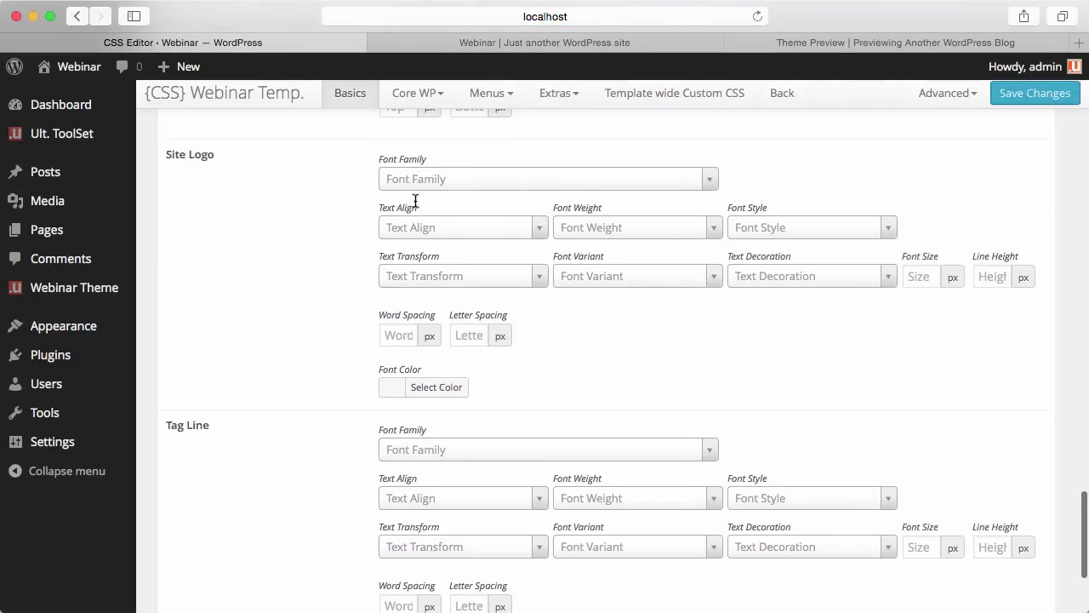
pyautogui.scroll(1, 415, 200)
pyautogui.click(448, 434)
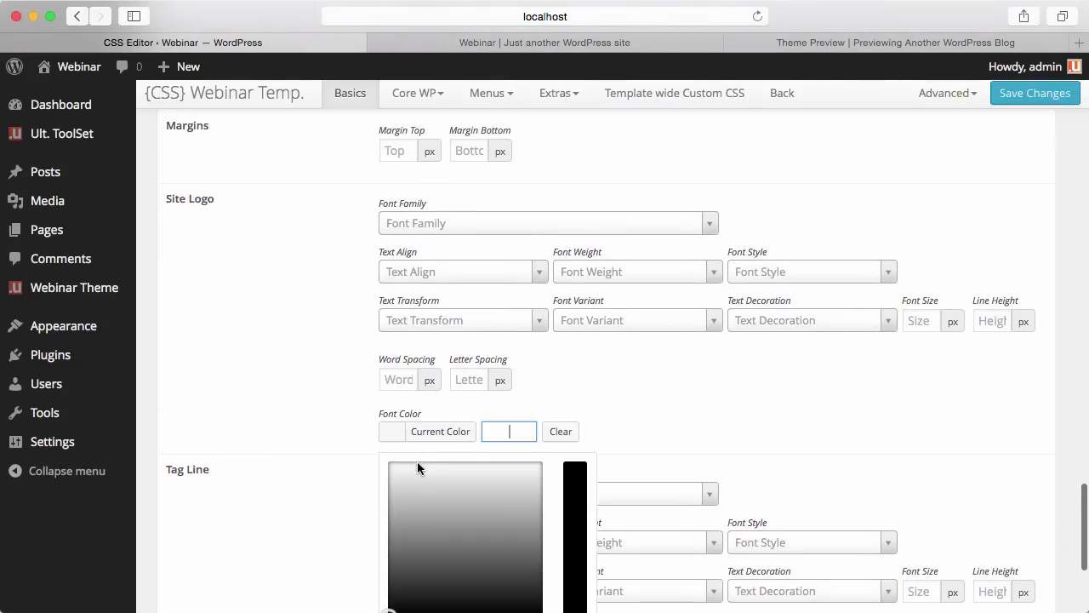
pyautogui.moveTo(417, 462); pyautogui.dragTo(380, 465)
pyautogui.click(840, 439)
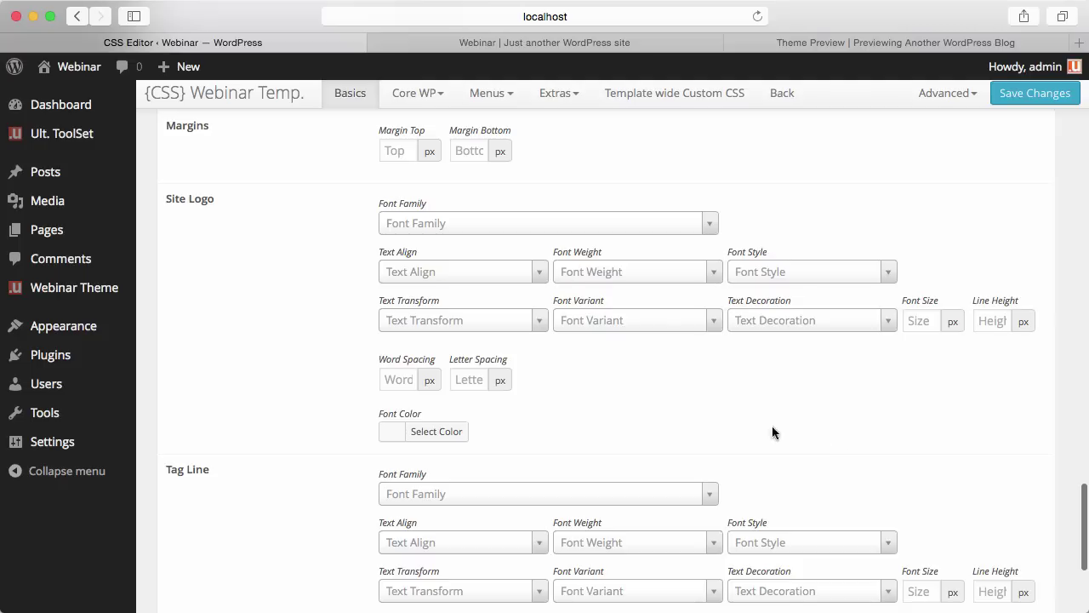
pyautogui.click(394, 434)
pyautogui.moveTo(398, 466); pyautogui.dragTo(377, 458)
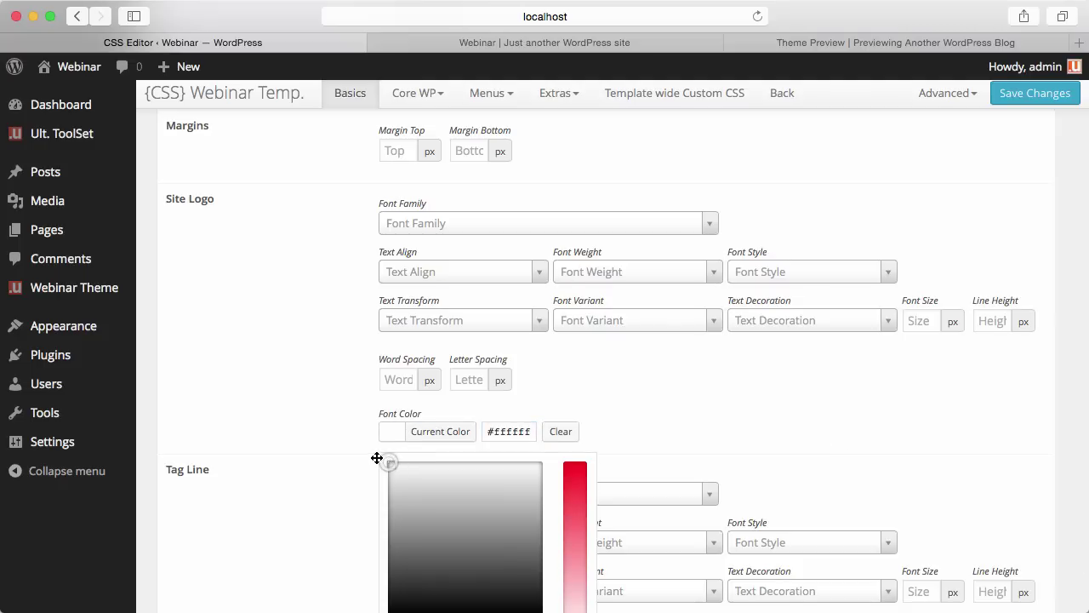
pyautogui.click(899, 395)
# Set the Tag Line font color to white and save the template CSS
pyautogui.scroll(-4, 846, 396)
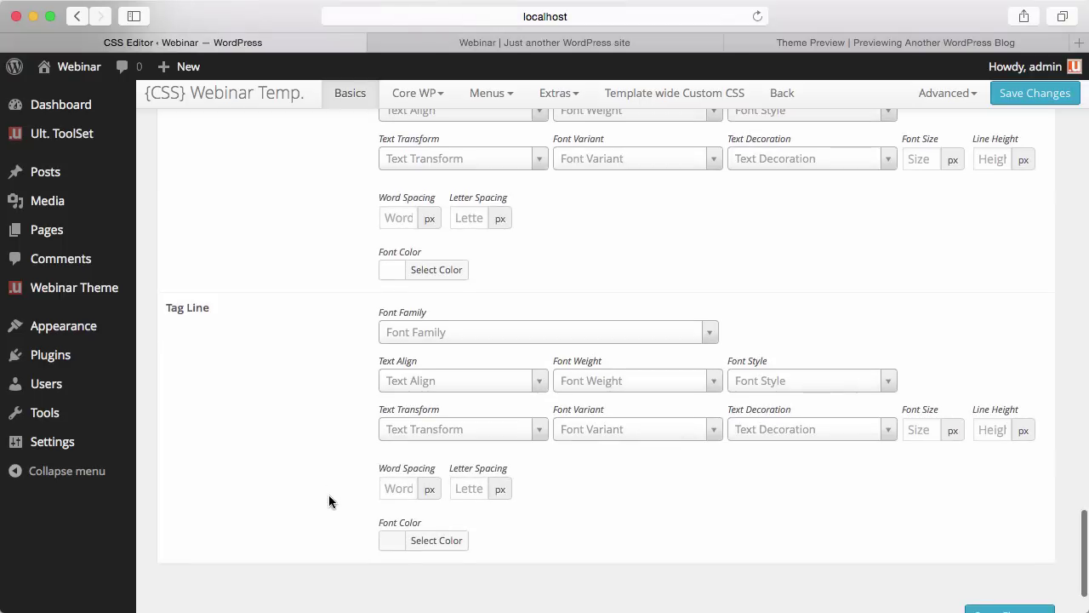
pyautogui.click(401, 544)
pyautogui.moveTo(398, 575); pyautogui.dragTo(371, 569)
pyautogui.click(784, 554)
pyautogui.click(1021, 95)
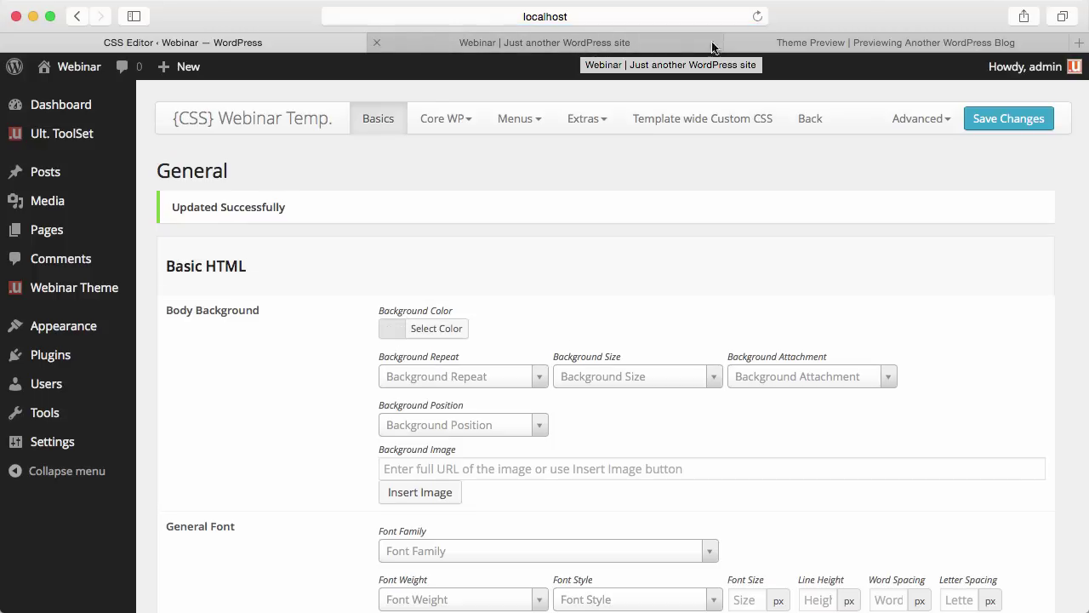
# Inspect the reference theme's menu links and the Parent Page dropdown, then return to the CSS editor
pyautogui.click(728, 43)
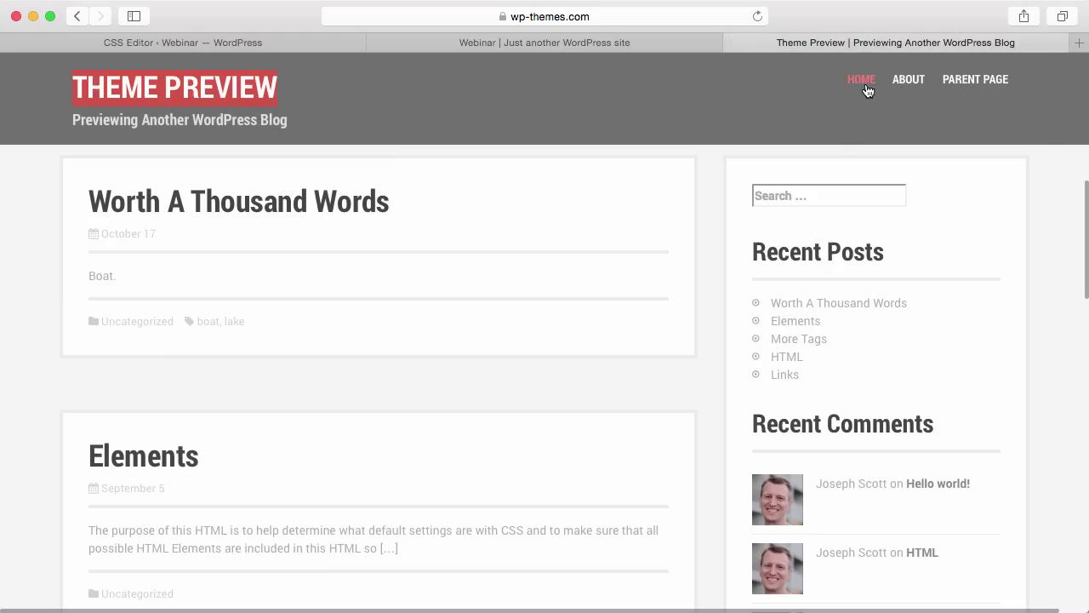
pyautogui.moveTo(949, 88)
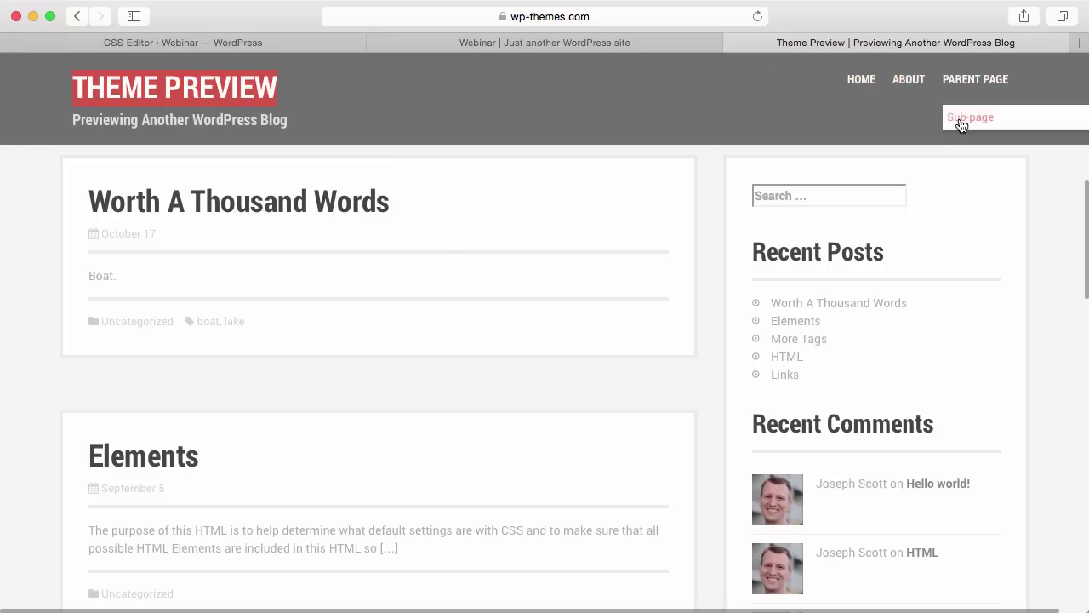
pyautogui.click(237, 47)
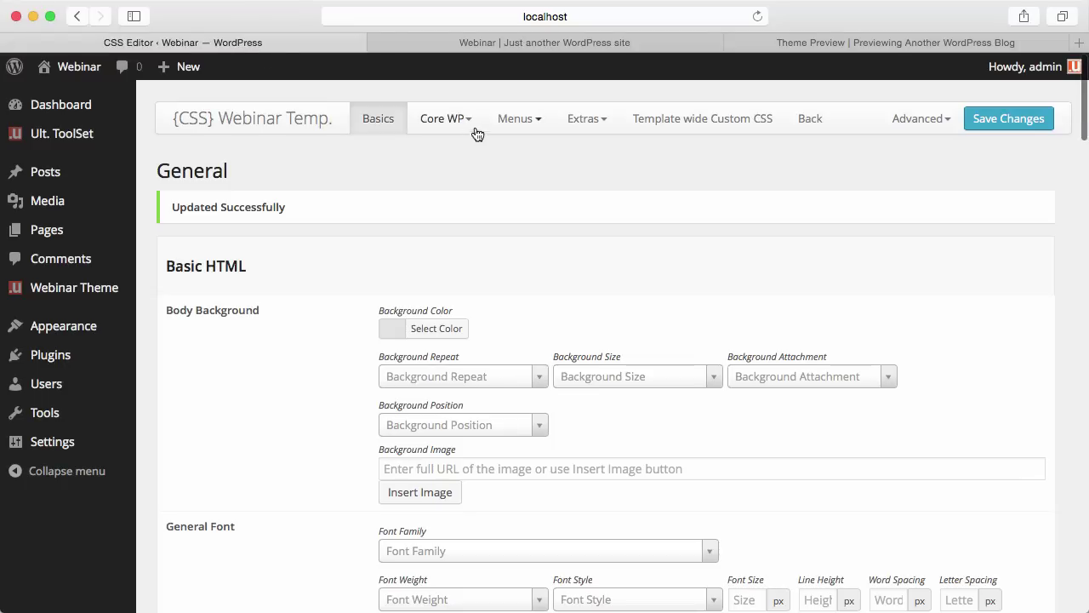
# In the Ultimatum Menu CSS, set the Top level Links font color to #ffffff and the font family to Roboto Condensed
pyautogui.click(516, 118)
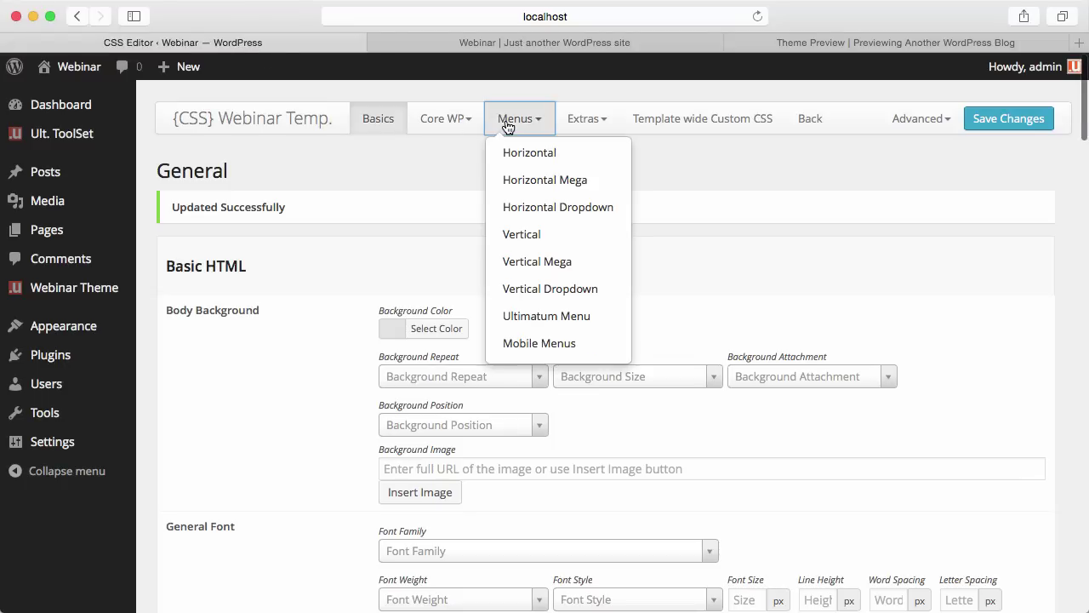
pyautogui.click(529, 315)
pyautogui.scroll(-10, 500, 317)
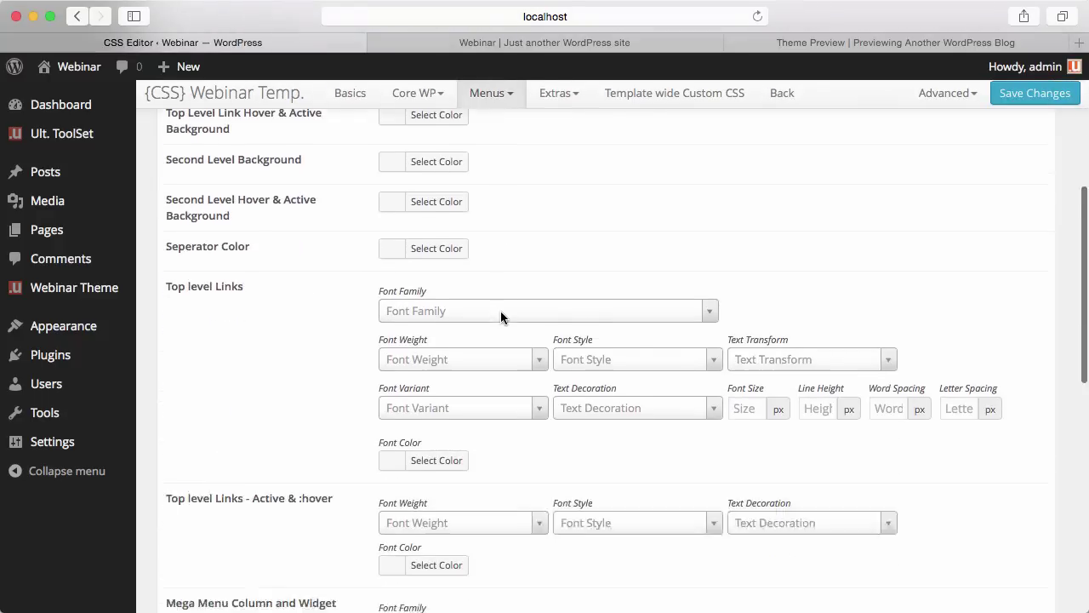
pyautogui.click(394, 402)
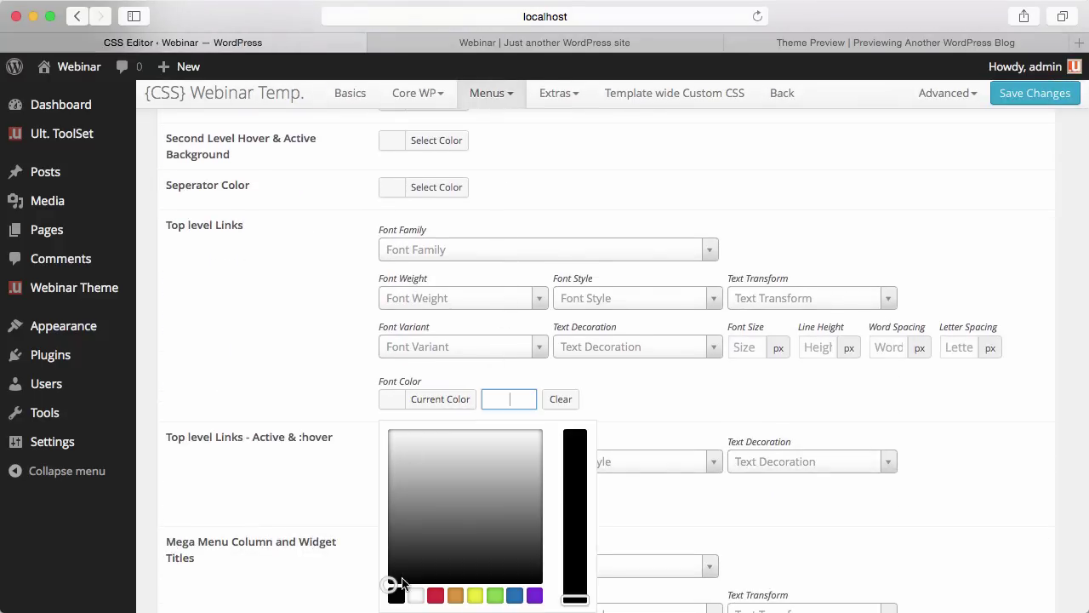
pyautogui.click(415, 595)
pyautogui.click(457, 251)
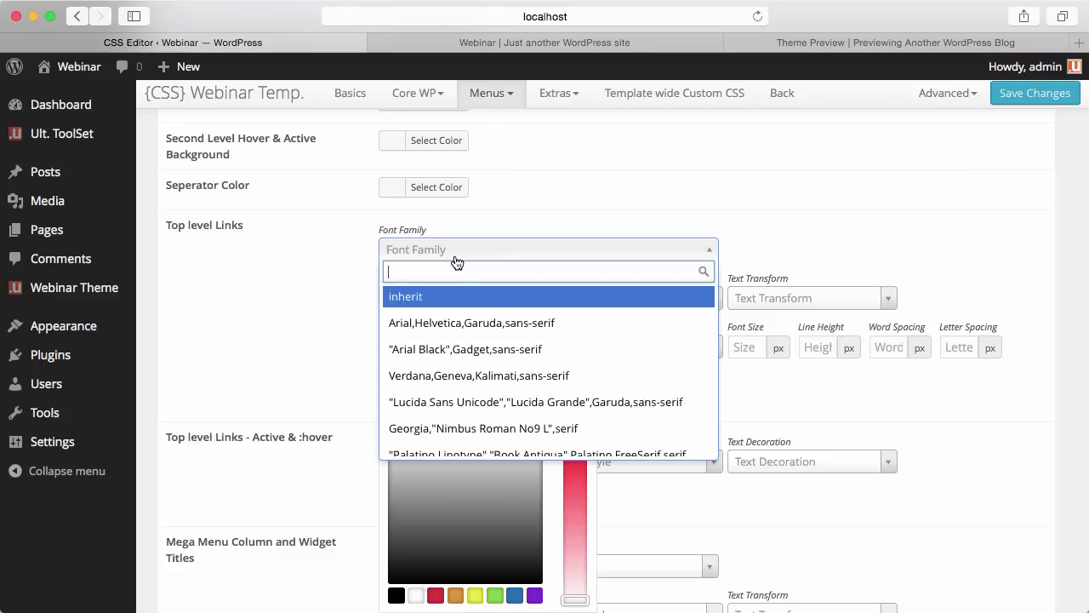
pyautogui.write('robo')
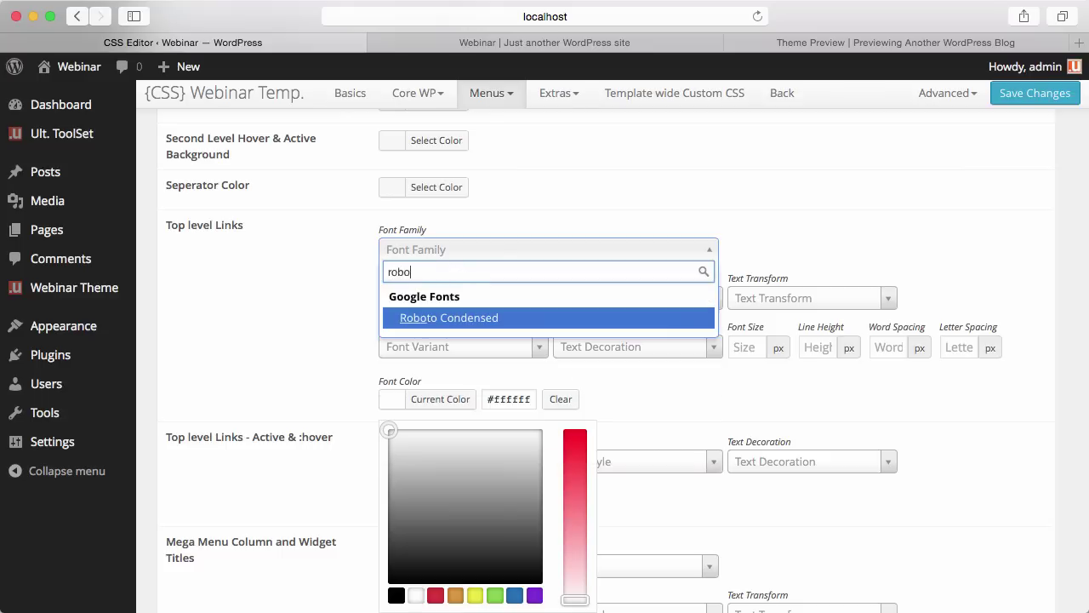
pyautogui.click(457, 320)
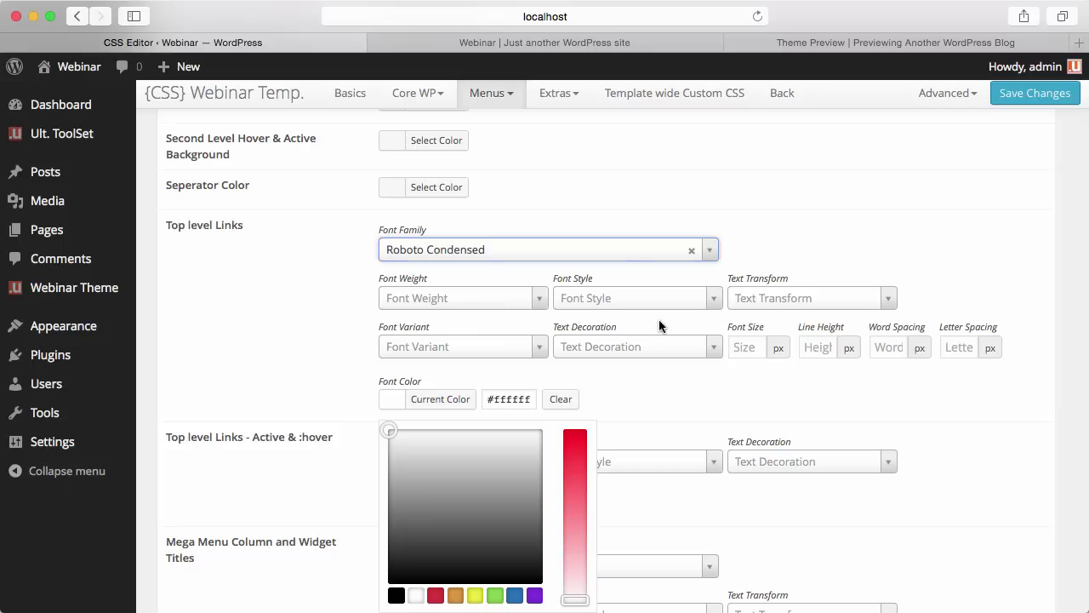
# Set the Top level Links text transform to Uppercase and the font weight to Bold
pyautogui.click(745, 301)
pyautogui.click(791, 396)
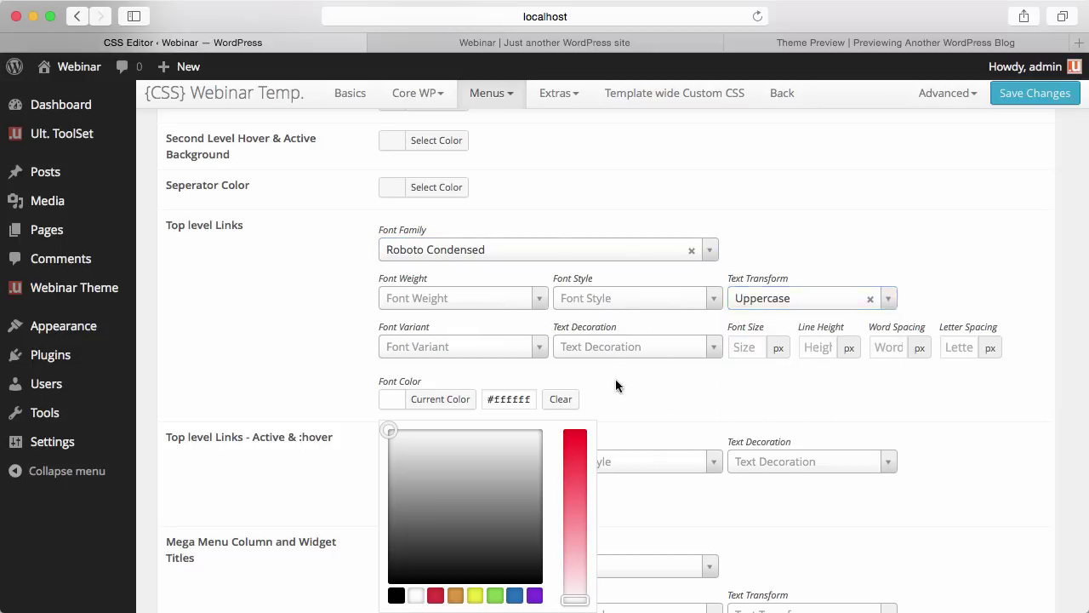
pyautogui.click(623, 339)
pyautogui.click(469, 304)
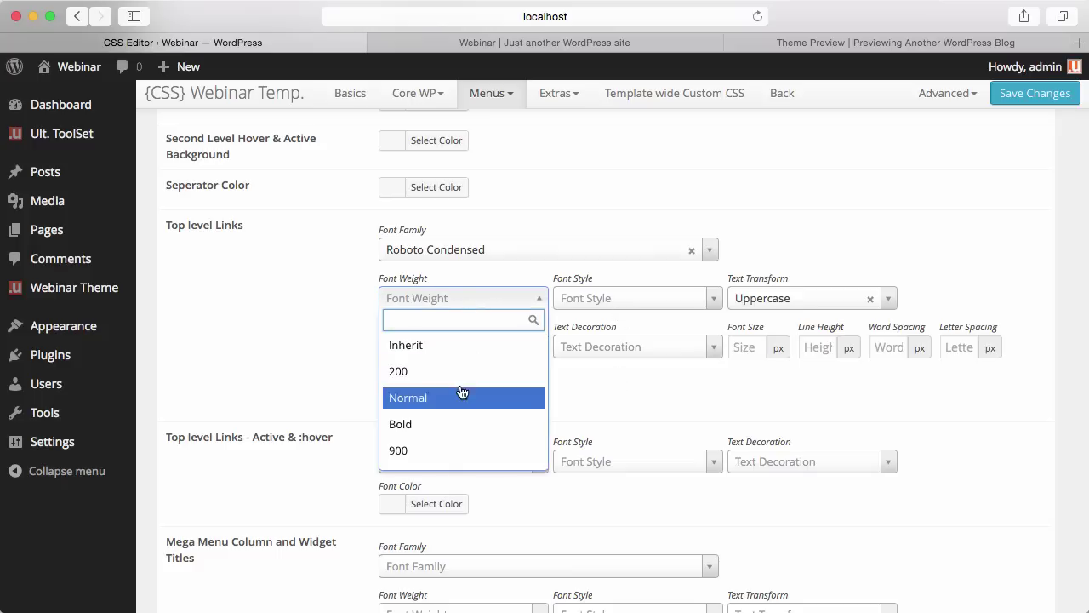
pyautogui.click(454, 422)
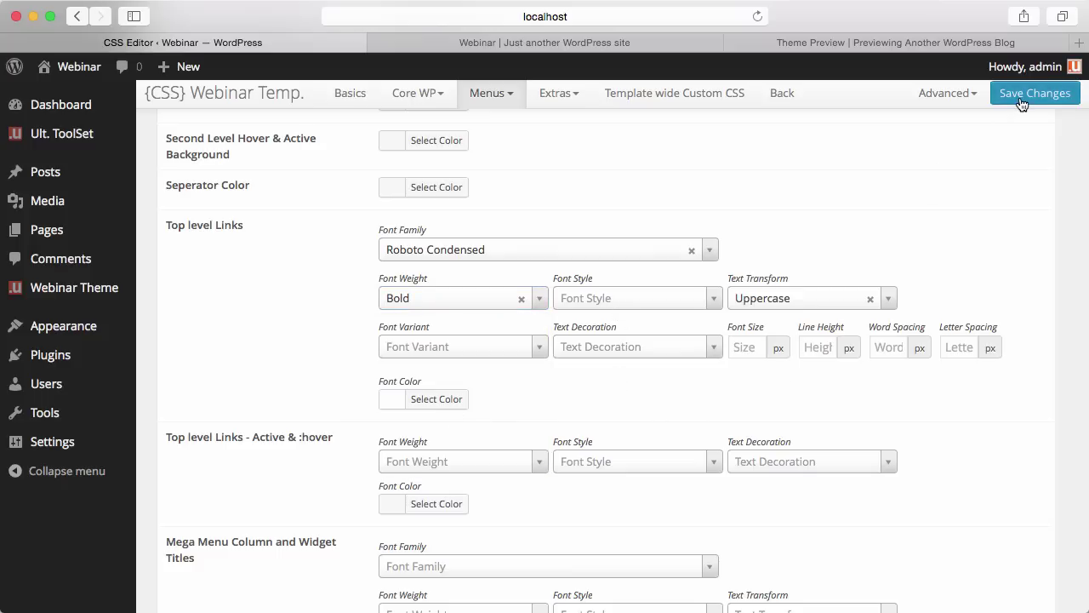
# Set the active and hover font color of the top level links to orange-red, save the changes, and reload the Webinar site
pyautogui.scroll(-2, 753, 231)
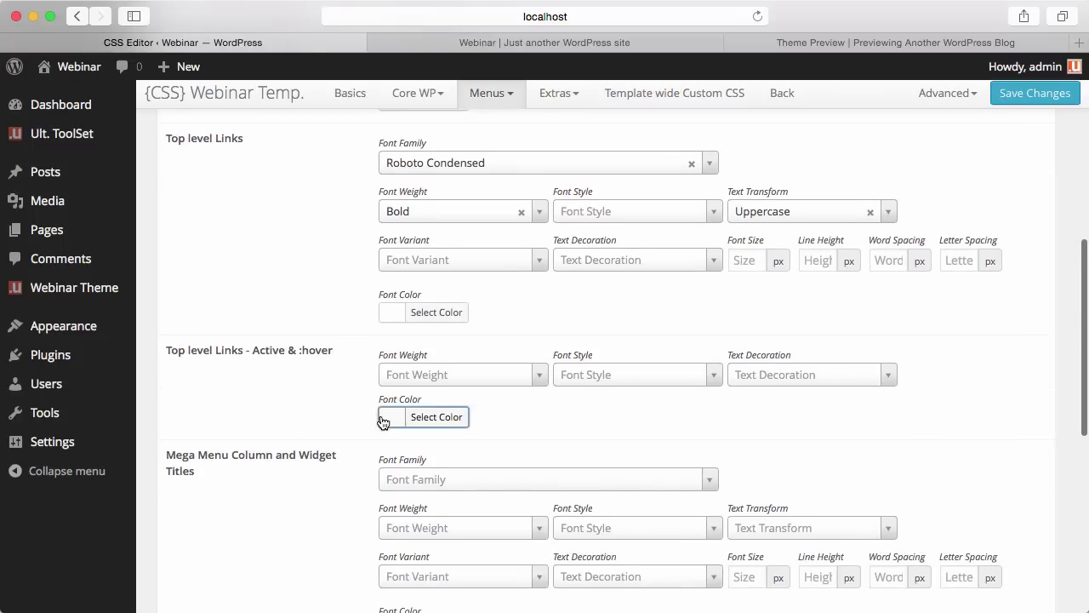
pyautogui.click(438, 422)
pyautogui.scroll(-2, 404, 433)
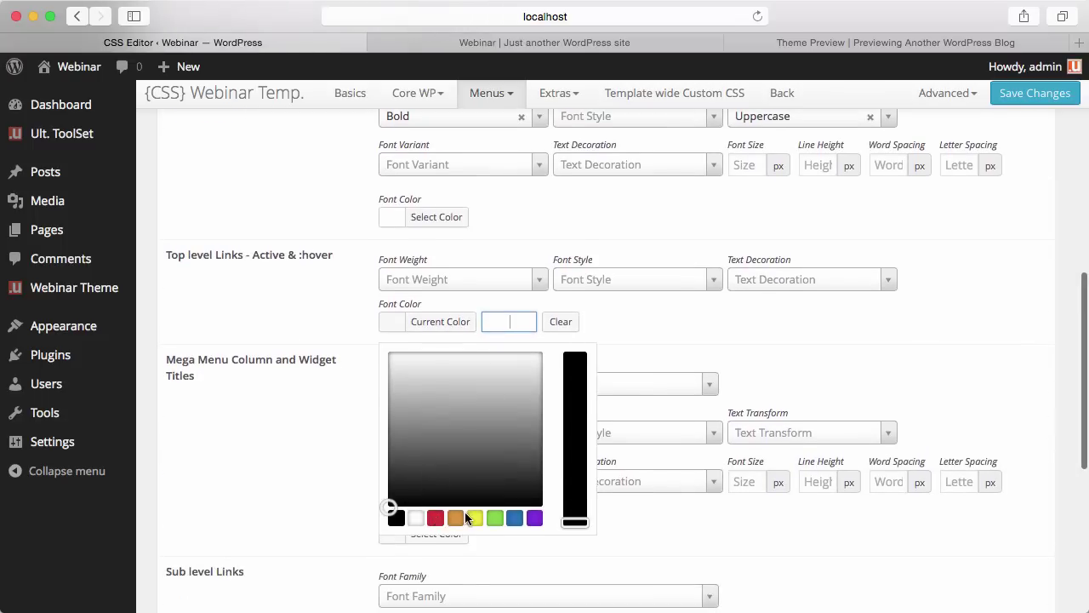
pyautogui.click(456, 517)
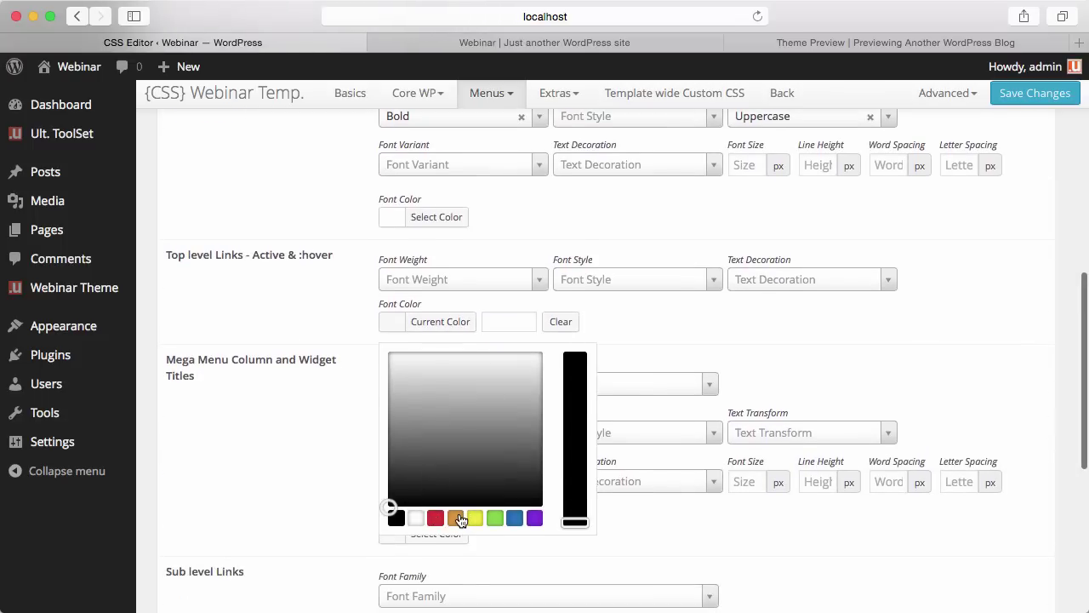
pyautogui.click(400, 373)
pyautogui.click(894, 321)
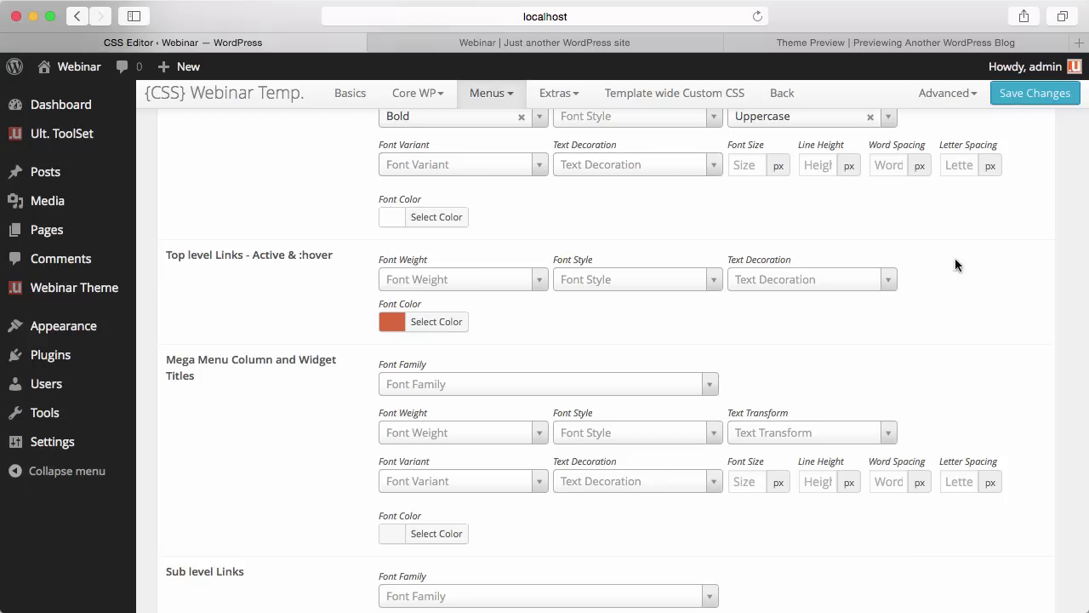
pyautogui.click(1044, 95)
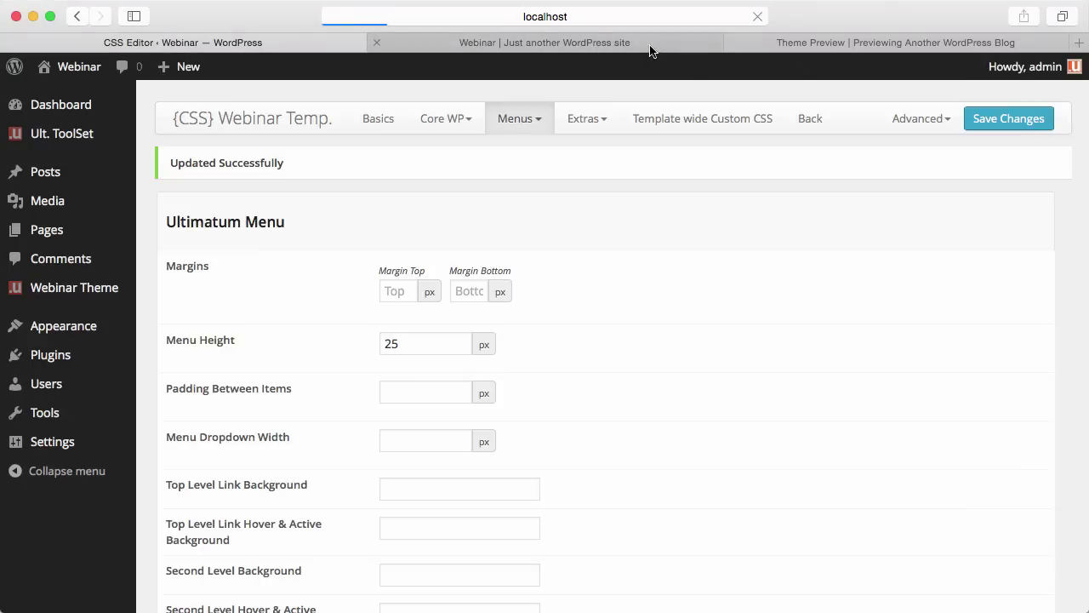
pyautogui.click(652, 51)
pyautogui.press('super+r')
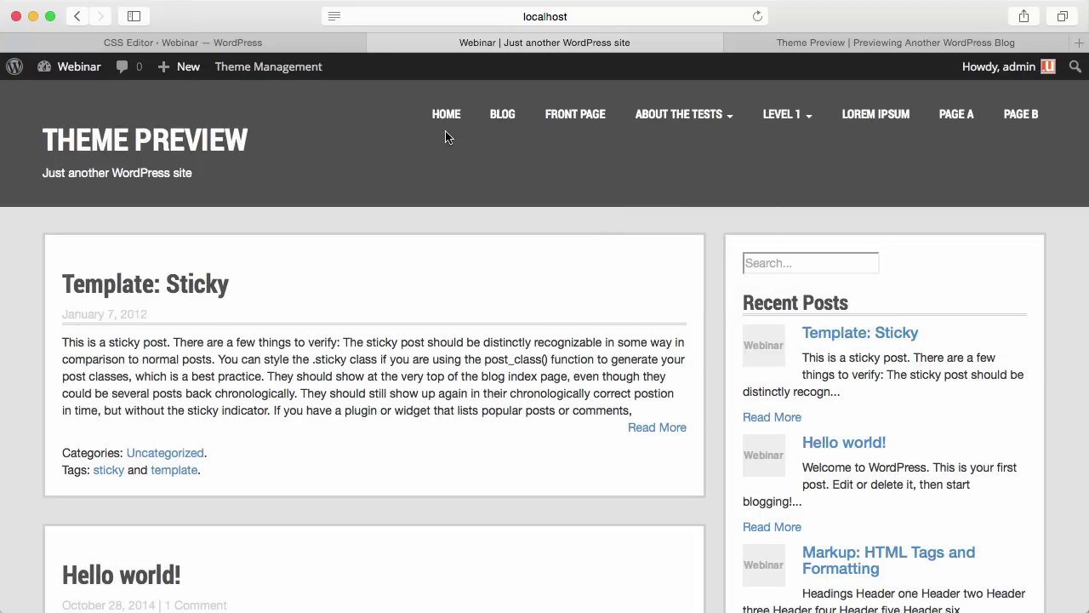
# Set the Ultimatum Menu's top margin to 20 px and save the menu CSS
pyautogui.click(270, 42)
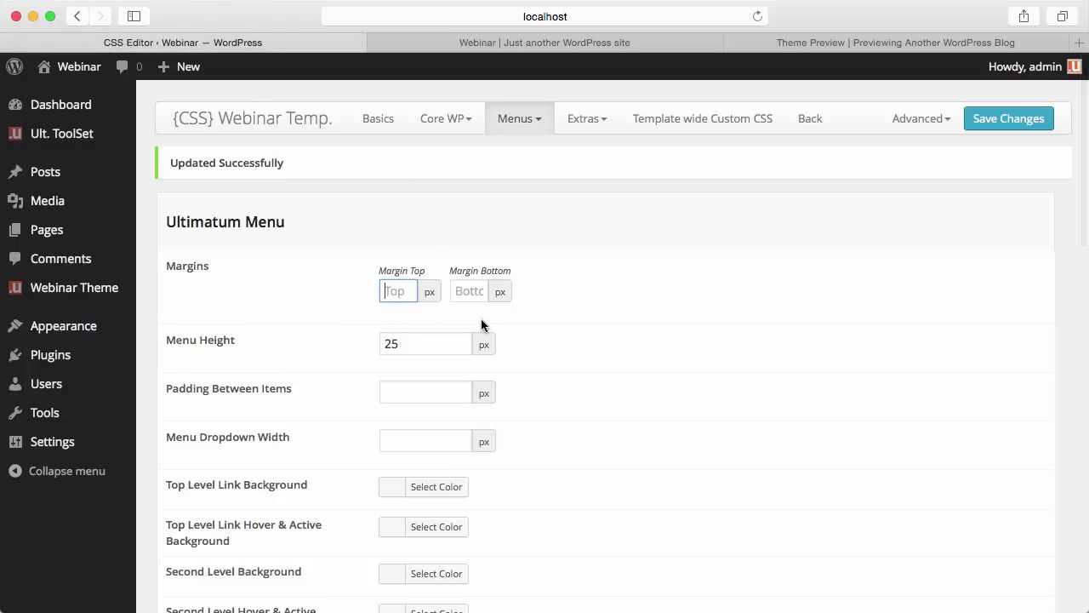
pyautogui.write('20')
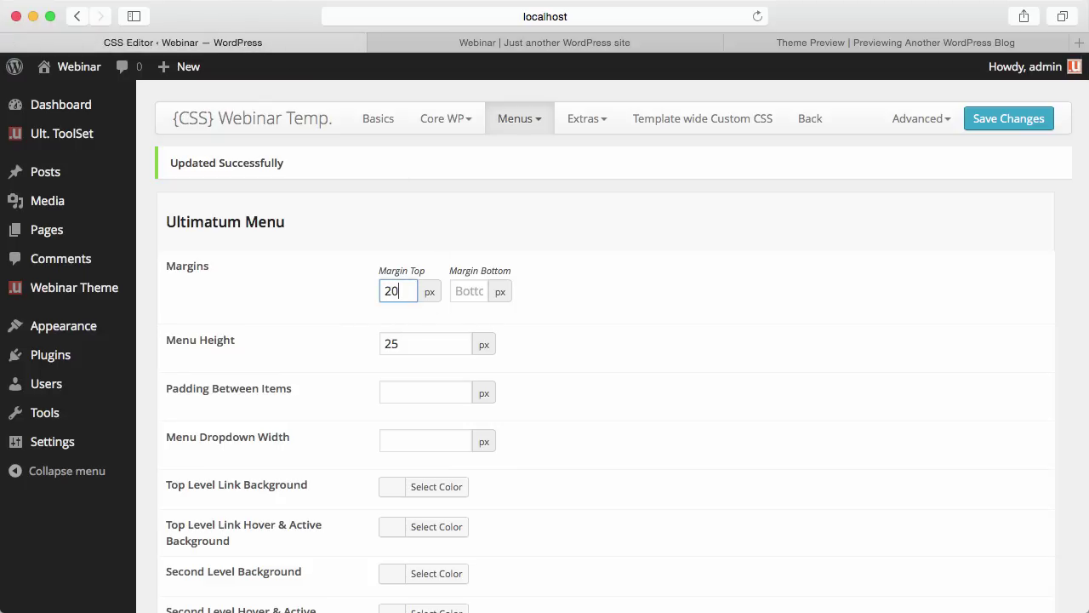
pyautogui.click(983, 119)
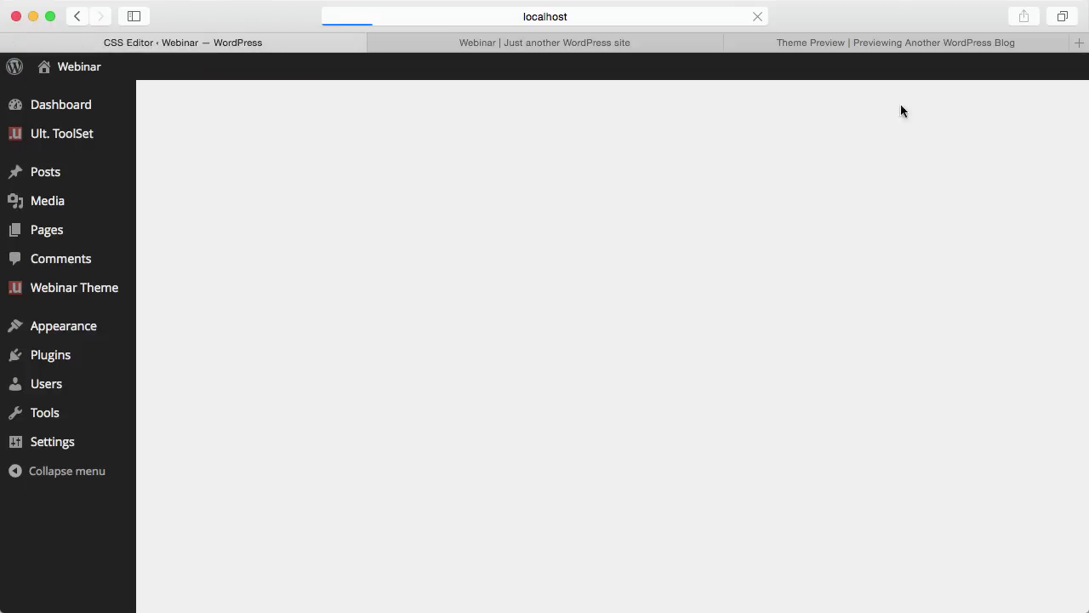
# Reload the Webinar site and check the menu's vertical position in the header
pyautogui.click(618, 47)
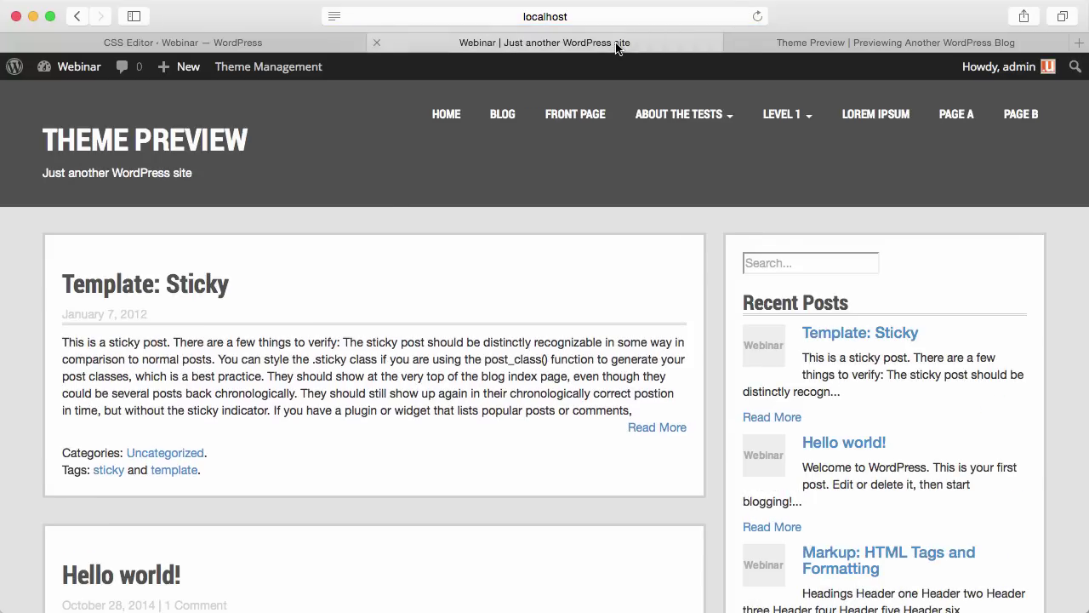
pyautogui.press('super+r')
pyautogui.moveTo(762, 145)
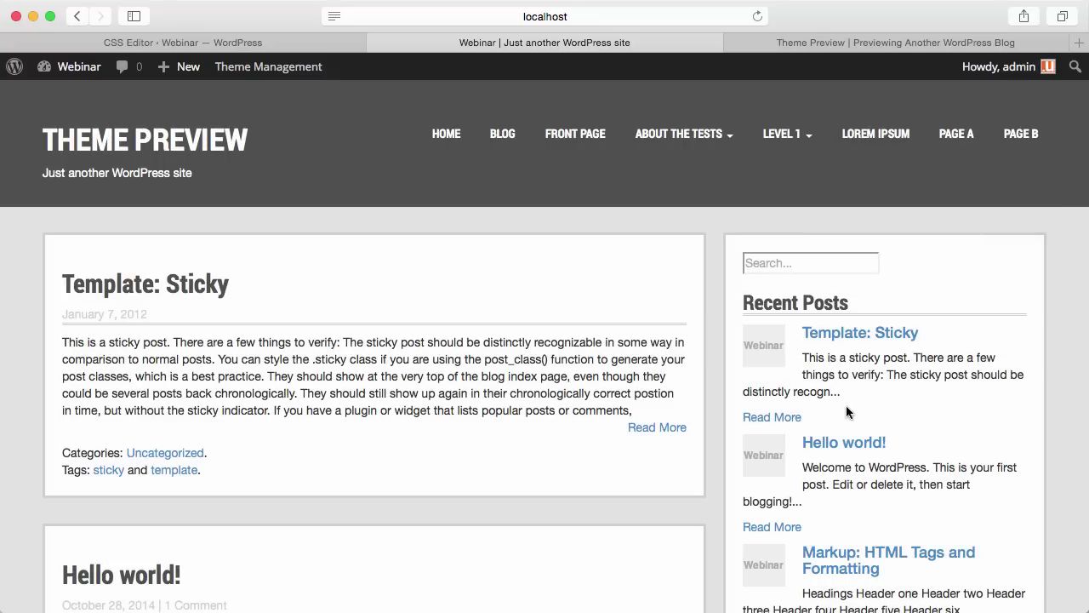
# Examine the reference theme's header and collapsed menu in a narrowed browser window, opening and closing the menu, and widen the window again
pyautogui.click(908, 40)
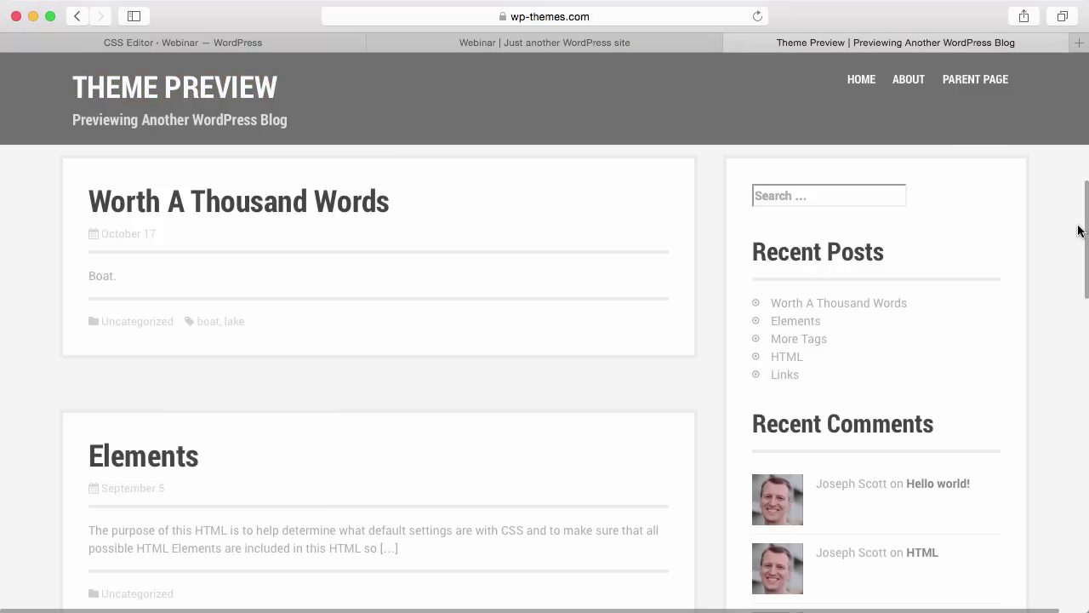
pyautogui.moveTo(1086, 220); pyautogui.dragTo(796, 197)
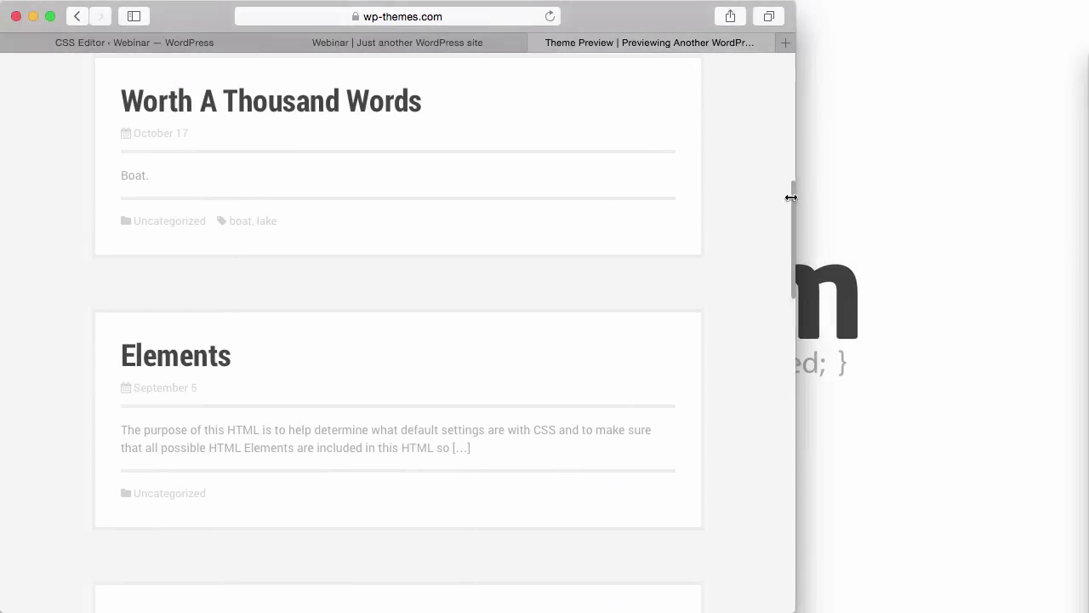
pyautogui.scroll(-10, 712, 199)
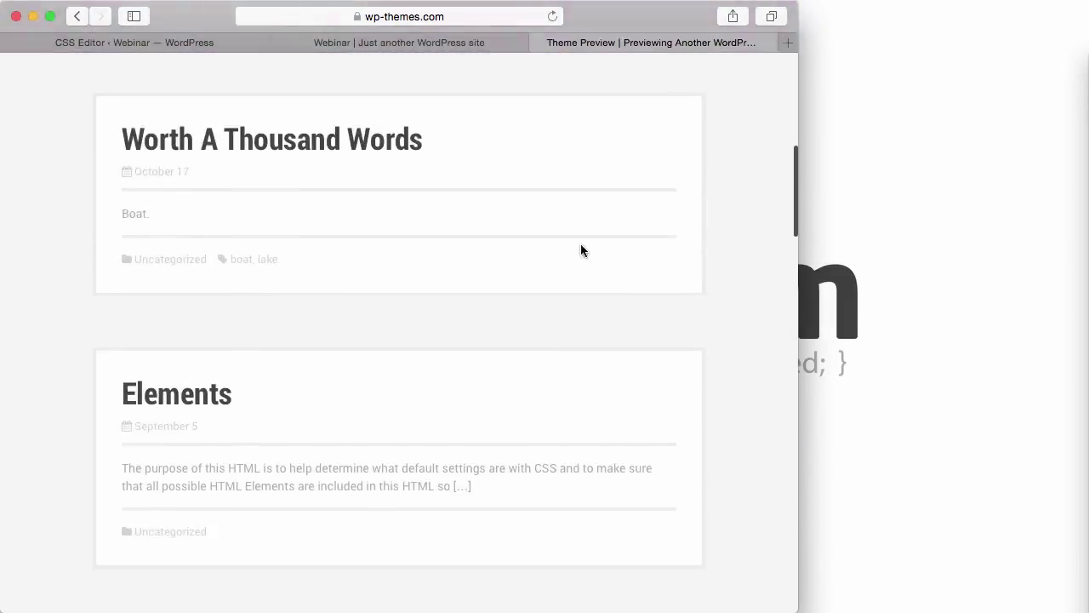
pyautogui.scroll(8, 581, 248)
pyautogui.scroll(-1, 323, 124)
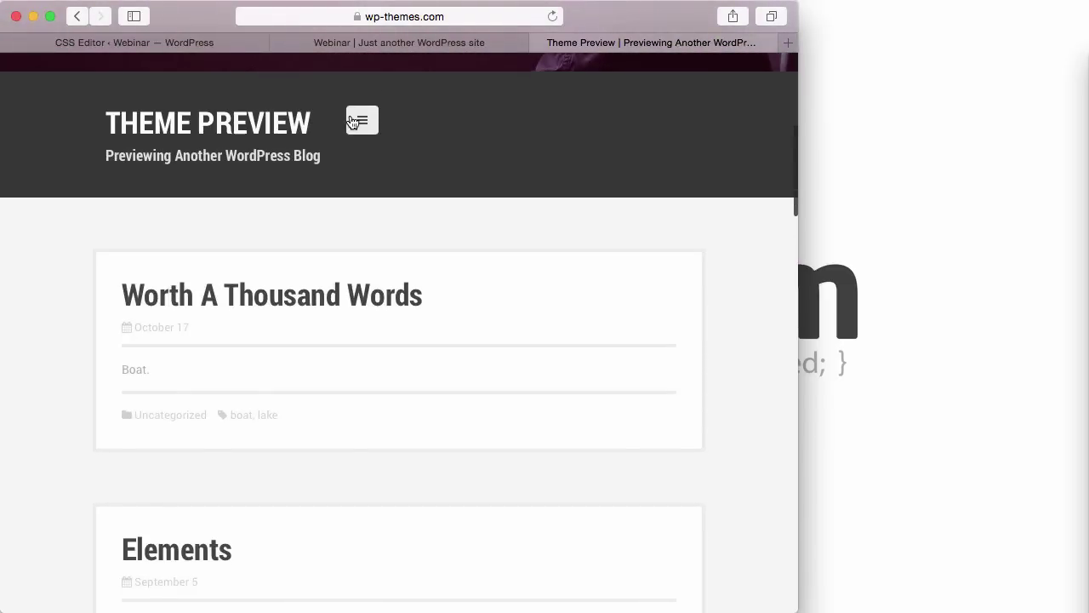
pyautogui.click(361, 129)
pyautogui.click(133, 209)
pyautogui.click(377, 130)
pyautogui.click(123, 212)
pyautogui.moveTo(803, 131); pyautogui.dragTo(1069, 127)
# Open the Webinar Temp. template's header partial layout for editing and expand the Ultimatum Menu widget's settings
pyautogui.click(225, 42)
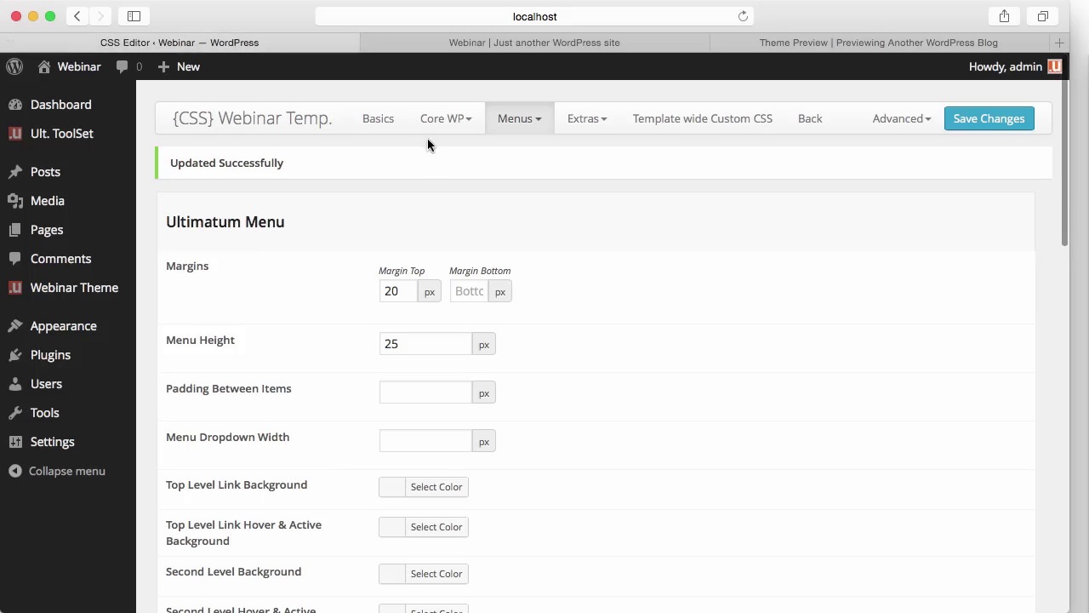
pyautogui.moveTo(64, 290)
pyautogui.click(172, 313)
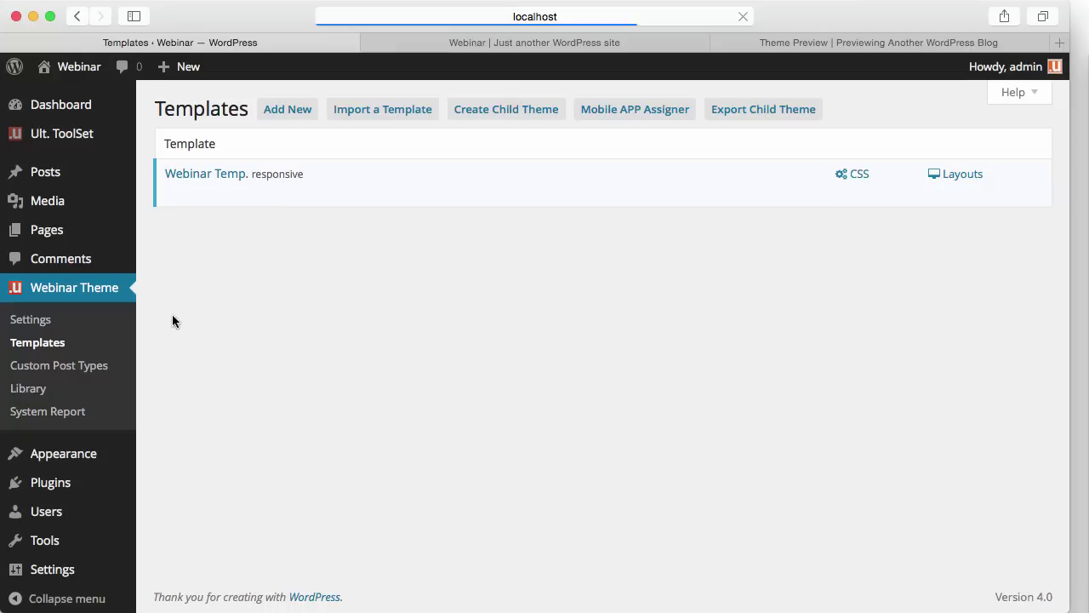
pyautogui.click(940, 182)
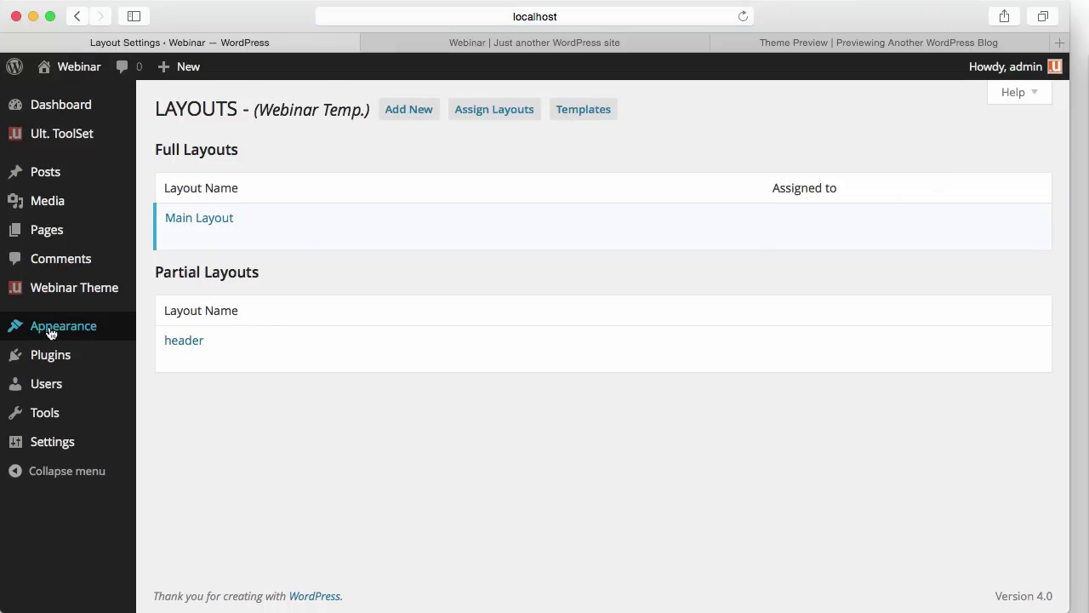
pyautogui.click(183, 340)
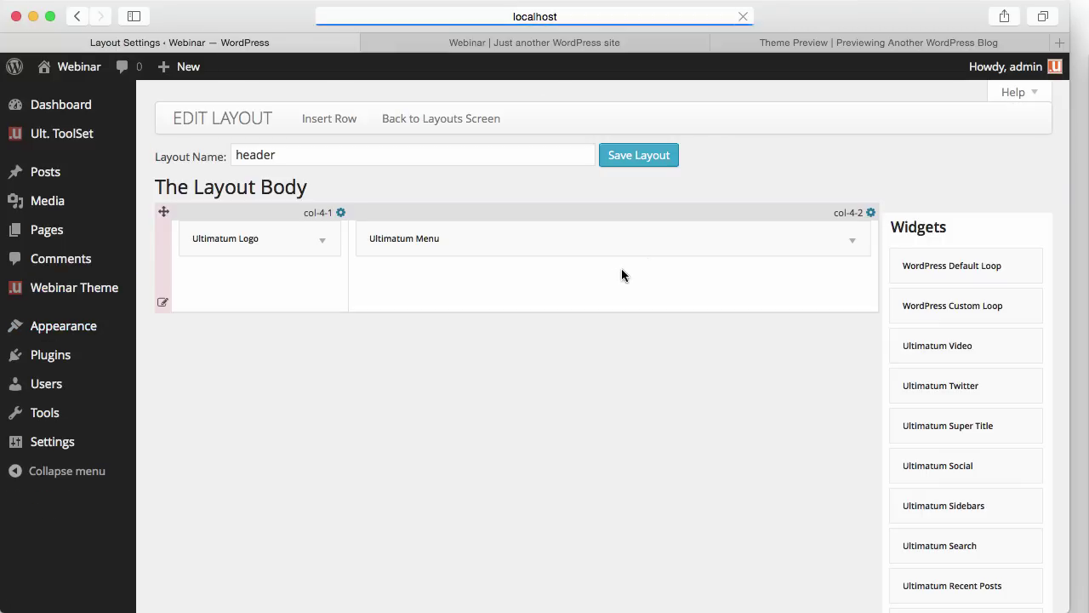
pyautogui.click(853, 241)
pyautogui.scroll(-3, 698, 332)
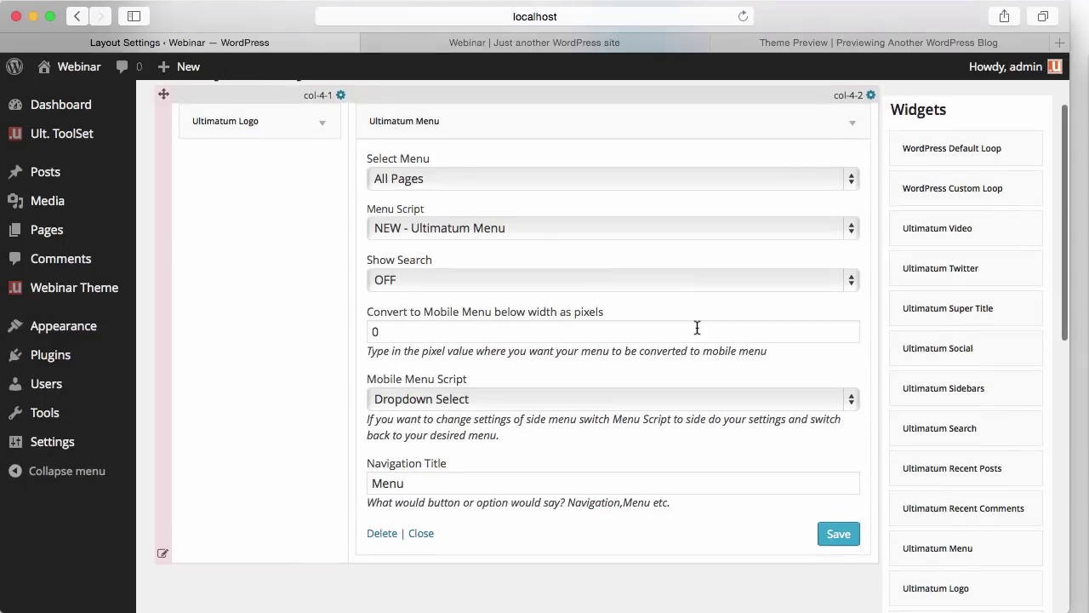
# Make the menu convert to mobile below 850 pixels with the Mobile On Top script, and save the widget
pyautogui.moveTo(493, 334); pyautogui.dragTo(371, 327)
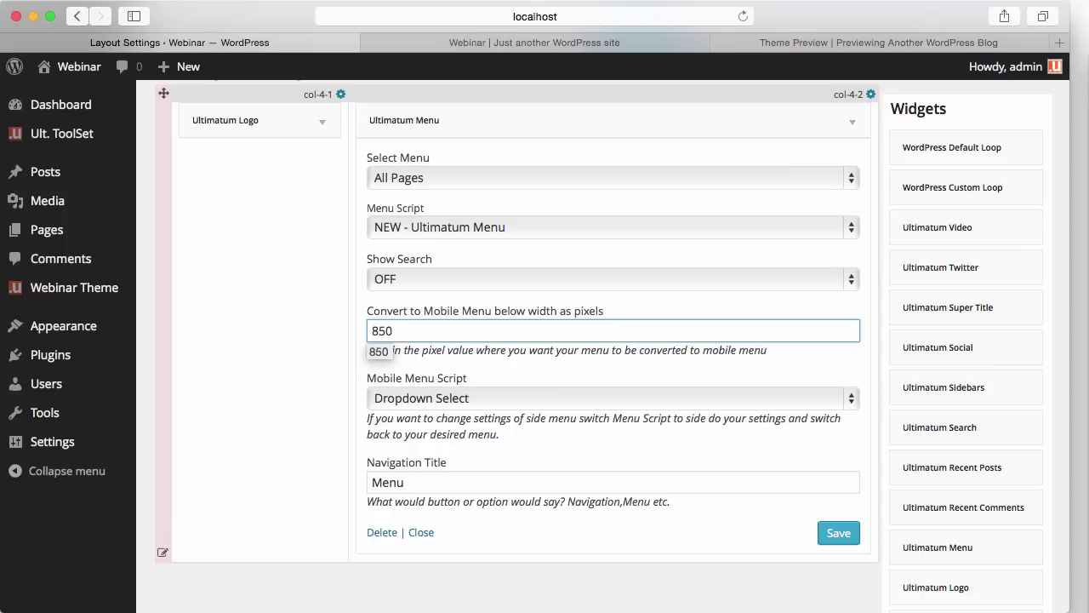
pyautogui.press('Tab')
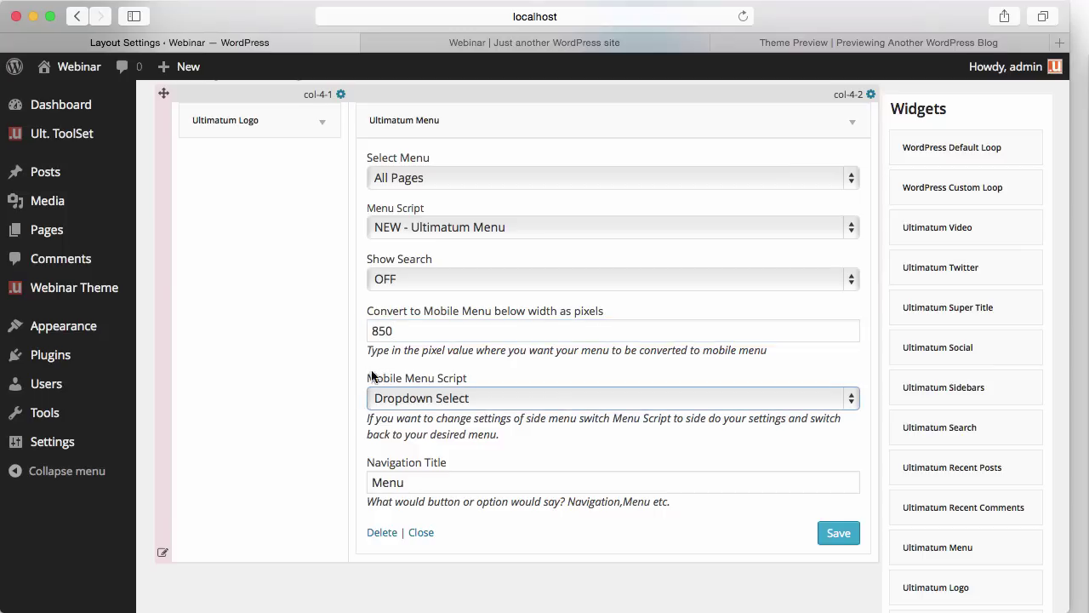
pyautogui.click(402, 400)
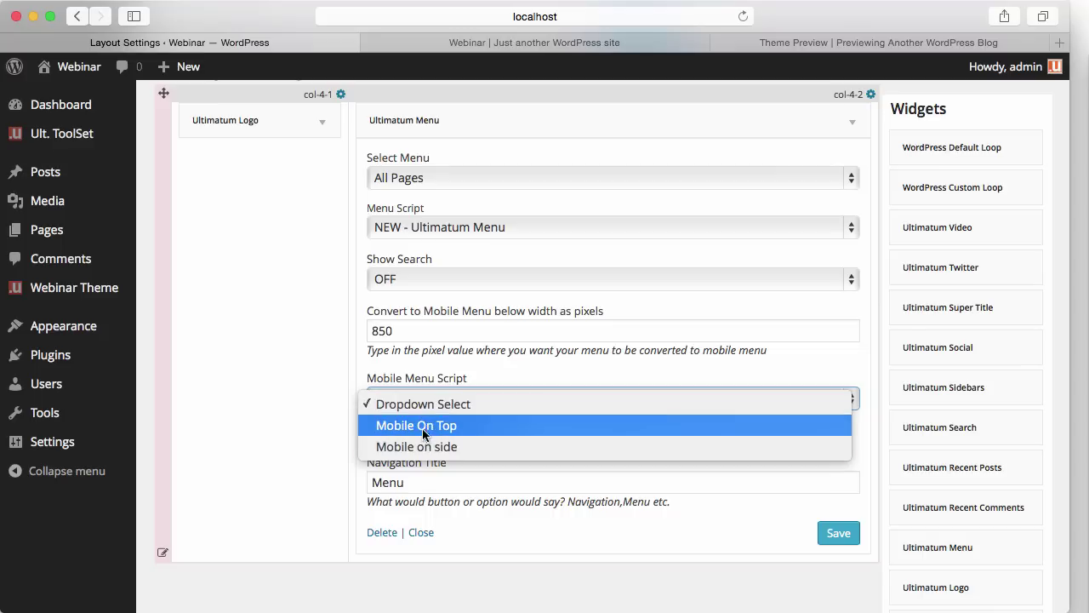
pyautogui.click(428, 428)
pyautogui.click(857, 540)
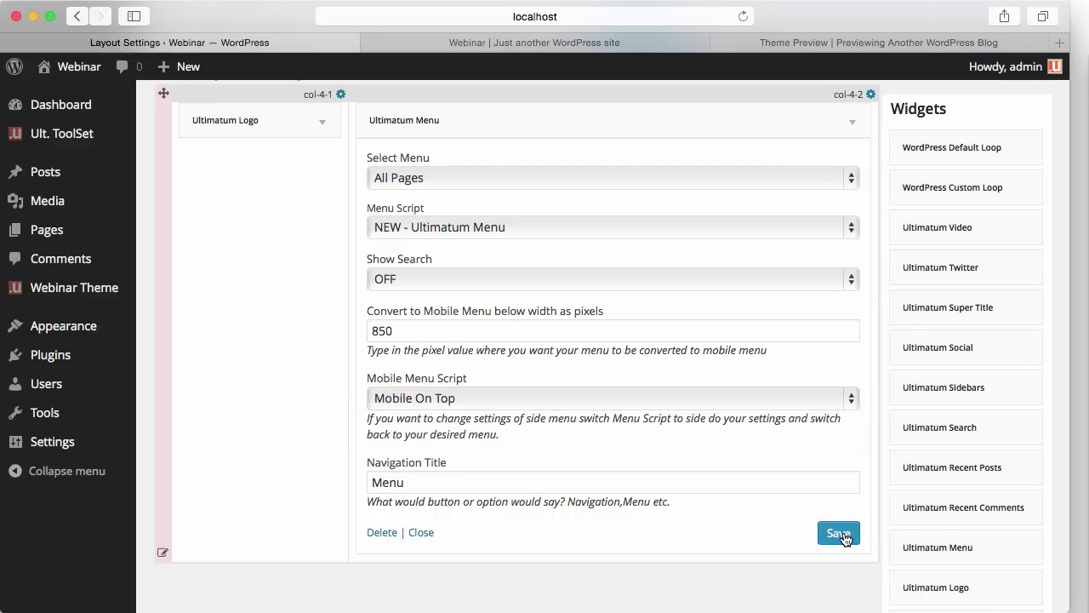
# Reload the Webinar site and narrow the browser window to bring up the header's mobile menu
pyautogui.click(535, 42)
pyautogui.press('super+r')
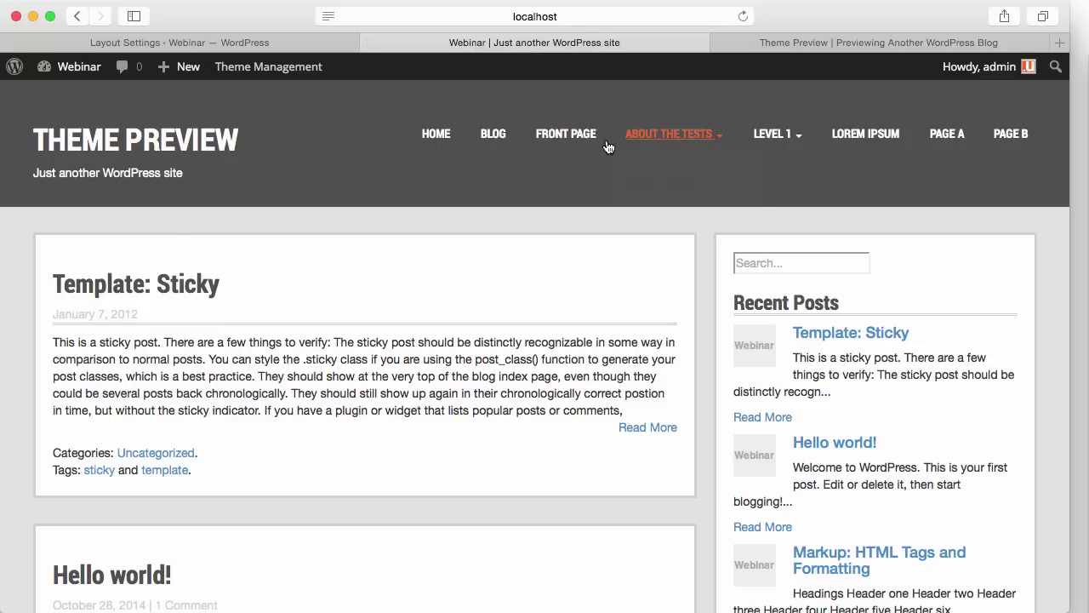
pyautogui.moveTo(1067, 198); pyautogui.dragTo(686, 158)
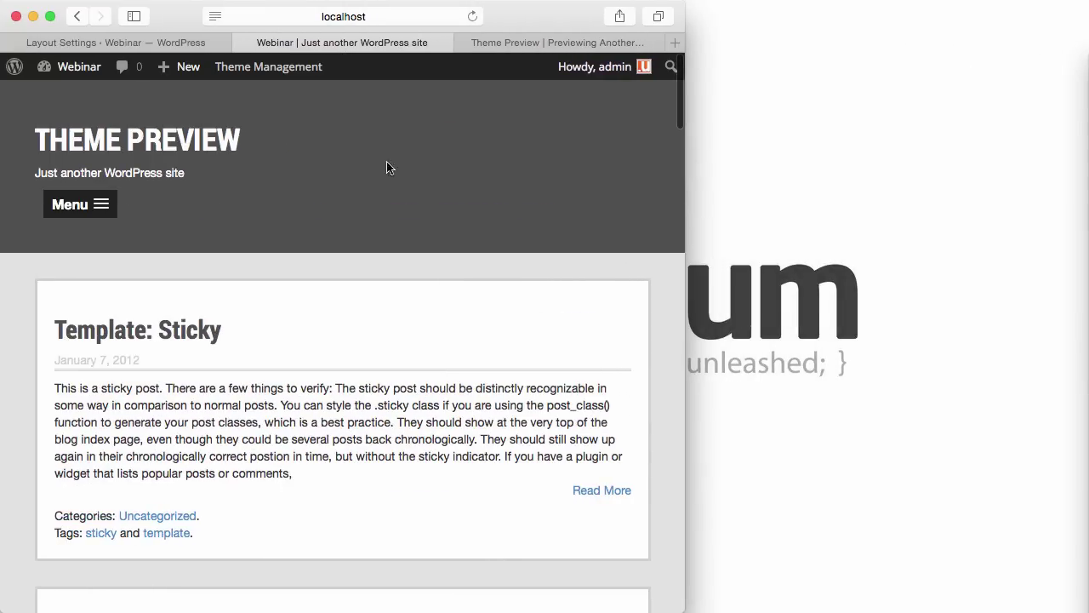
# Test the mobile menu by expanding and collapsing its nested items, then close it and restore the browser window's full width
pyautogui.click(93, 203)
pyautogui.click(107, 316)
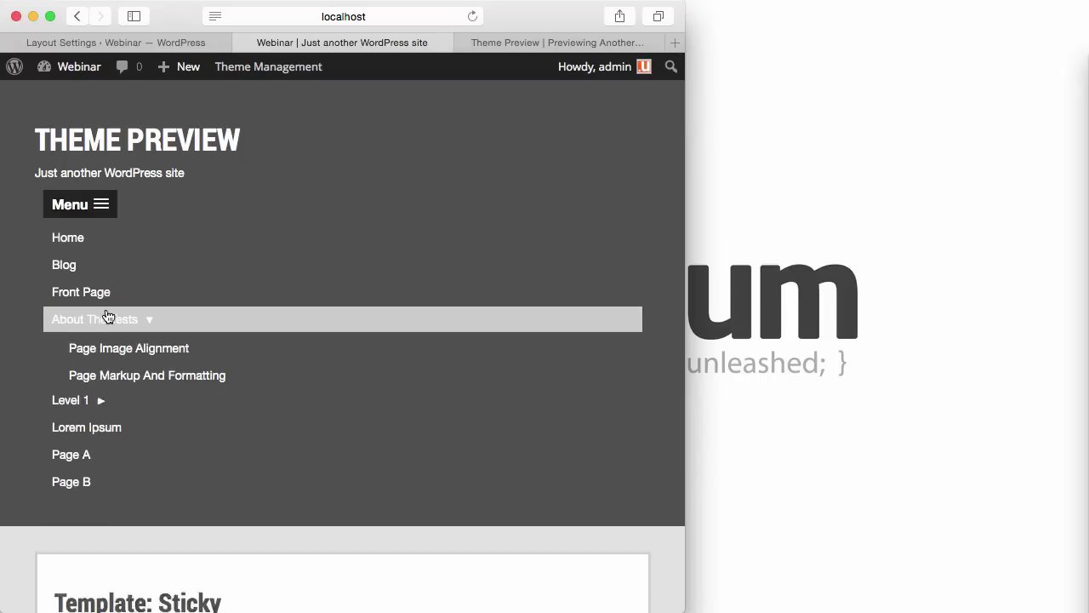
pyautogui.click(120, 485)
pyautogui.scroll(-2, 133, 481)
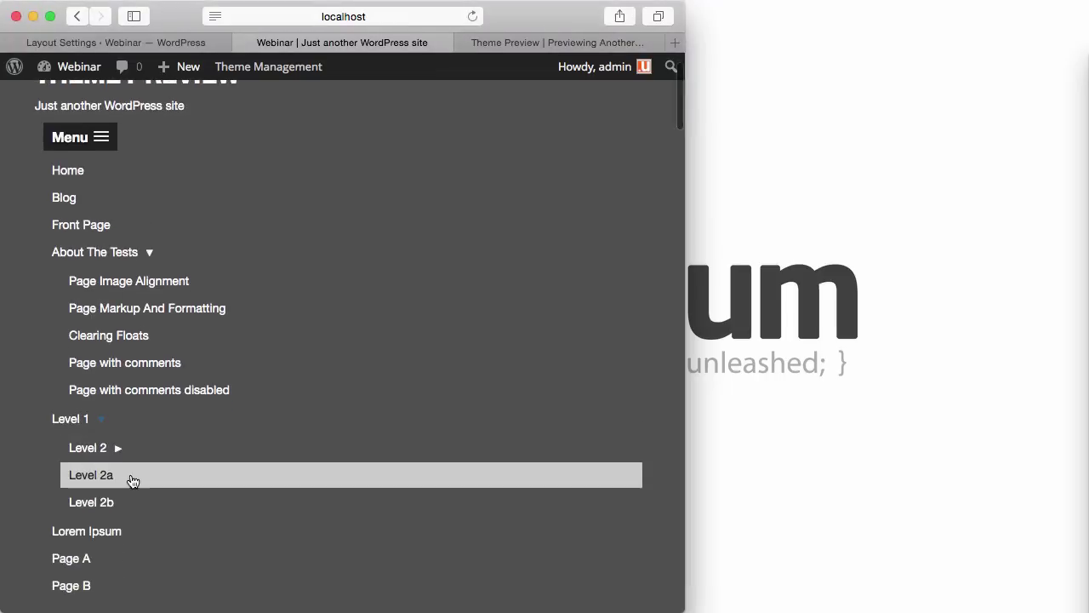
pyautogui.click(118, 448)
pyautogui.click(140, 250)
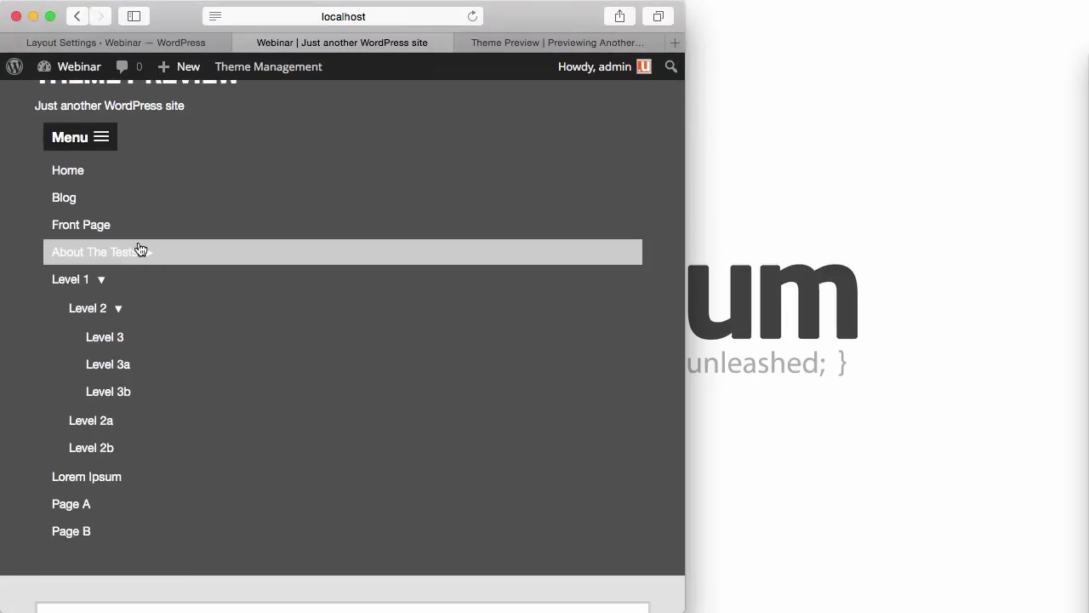
pyautogui.click(109, 138)
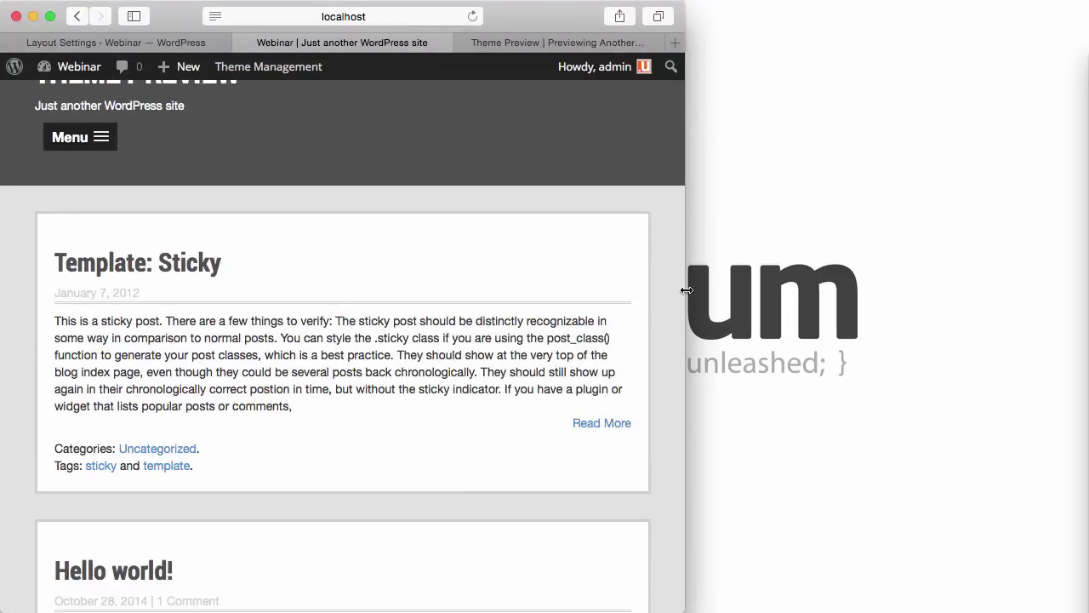
pyautogui.moveTo(686, 265); pyautogui.dragTo(1041, 248)
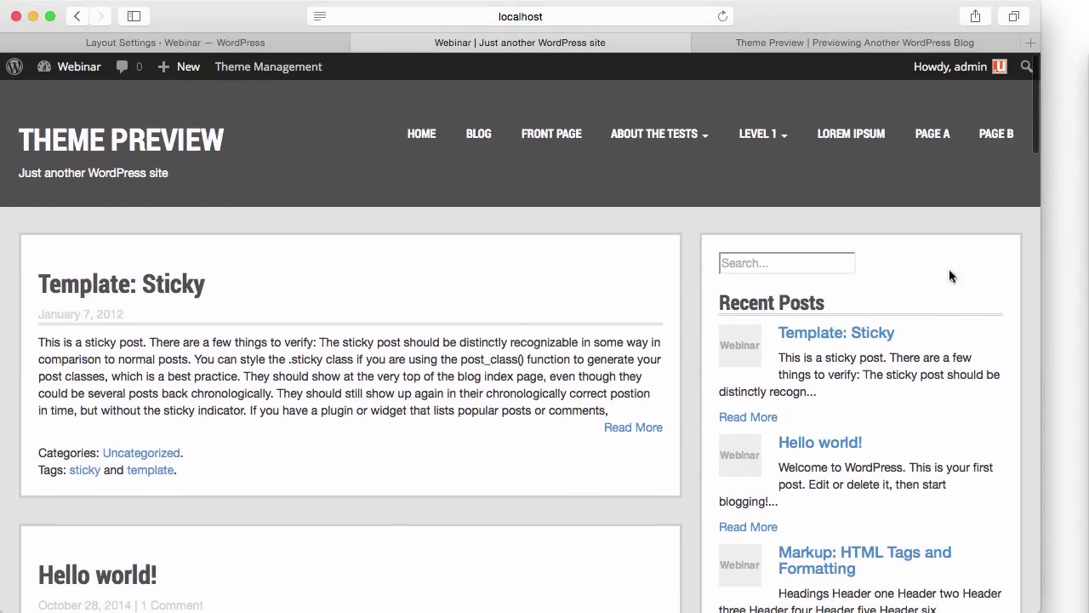
pyautogui.moveTo(1040, 248); pyautogui.dragTo(1086, 242)
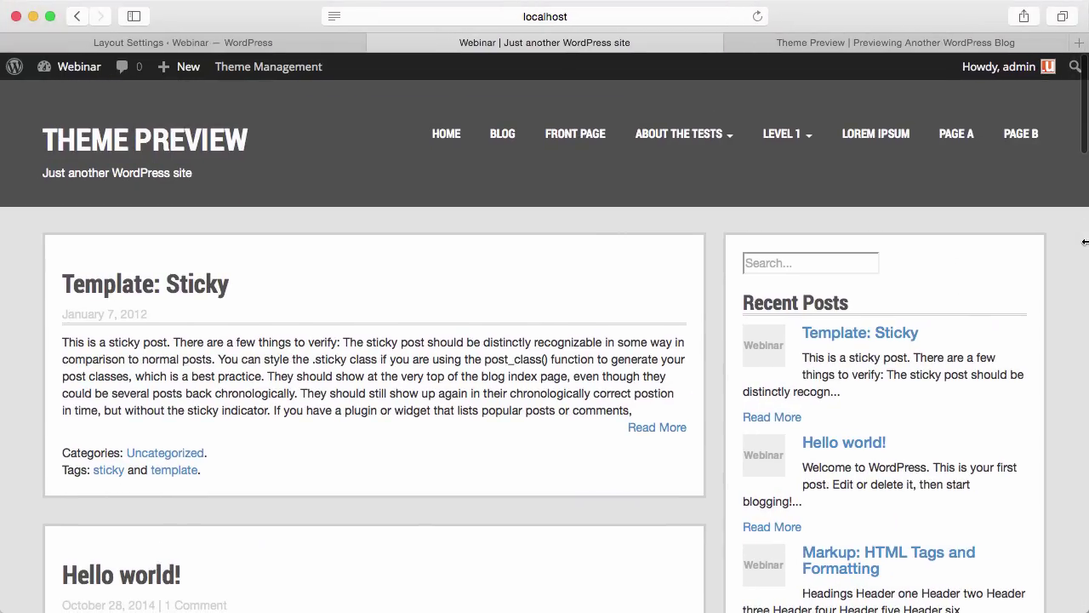
# Copy the footer credit line "Proudly powered by WordPress | Theme: Moesia by aThemes" from the reference theme's page
pyautogui.click(851, 43)
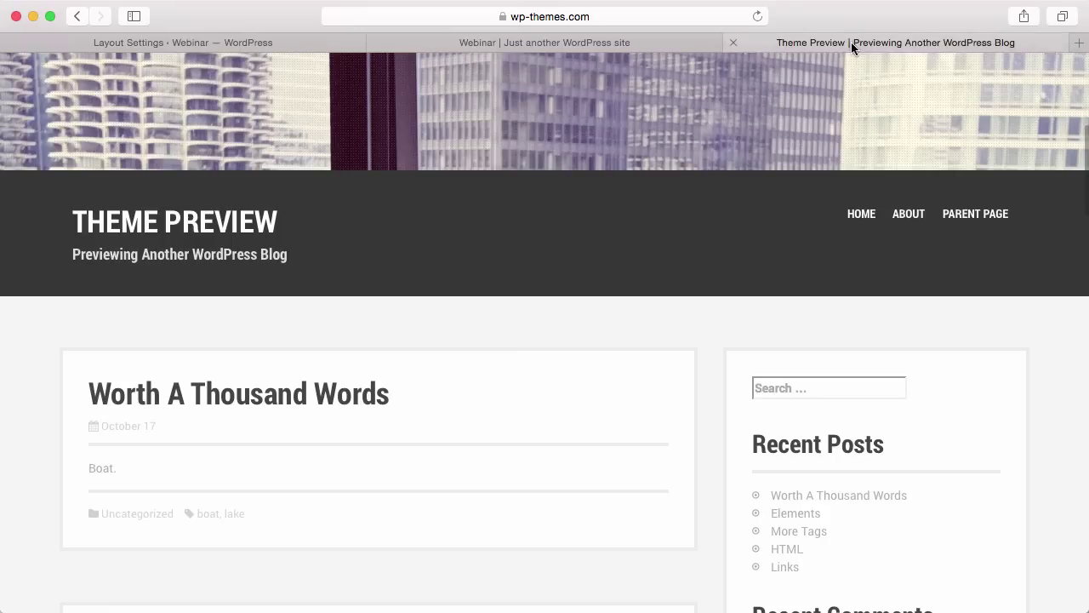
pyautogui.scroll(-10, 781, 324)
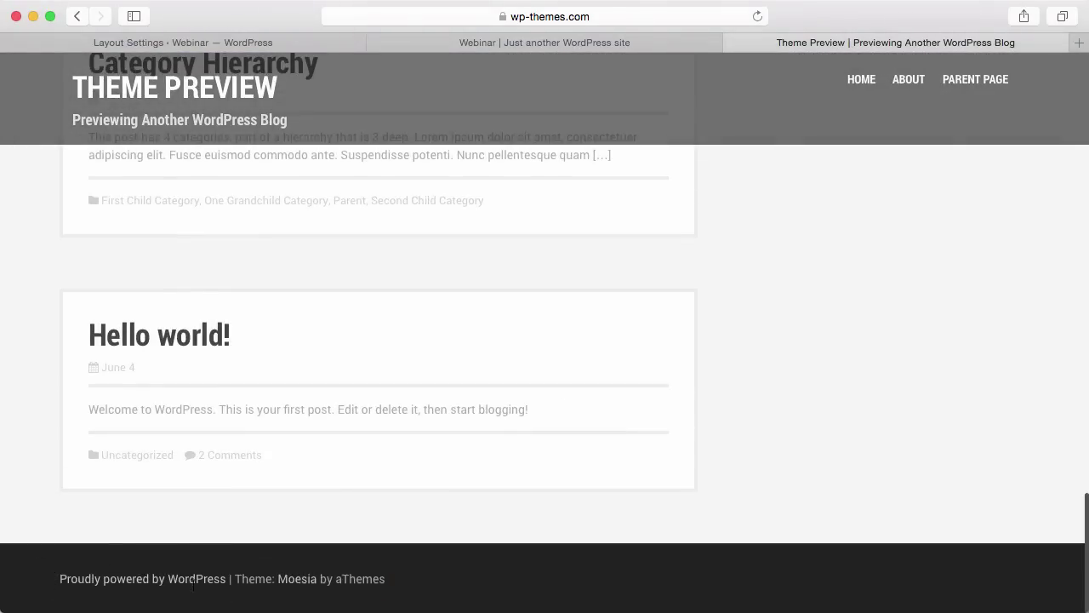
pyautogui.moveTo(394, 586); pyautogui.dragTo(40, 566)
pyautogui.press('super+c')
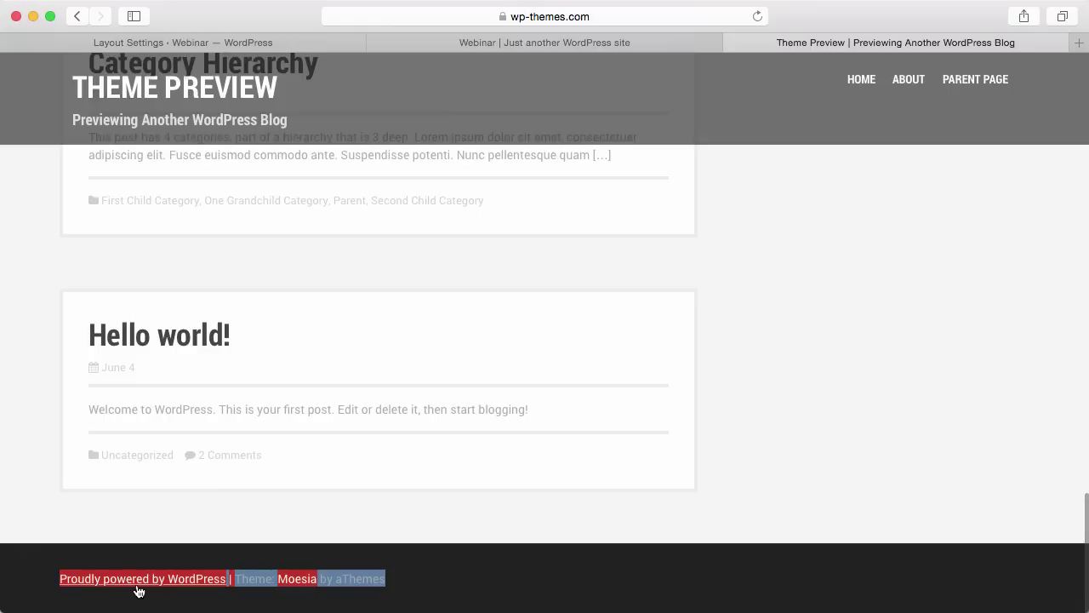
# Return to the Webinar Temp. layouts list and create a new partial layout named Footer
pyautogui.click(170, 43)
pyautogui.scroll(3, 306, 145)
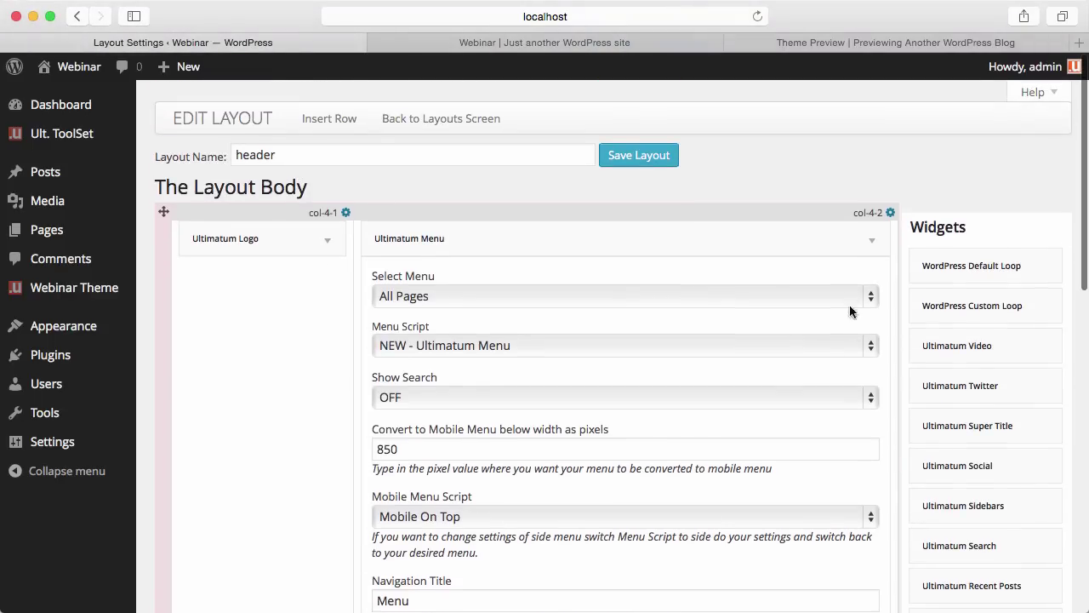
pyautogui.click(873, 239)
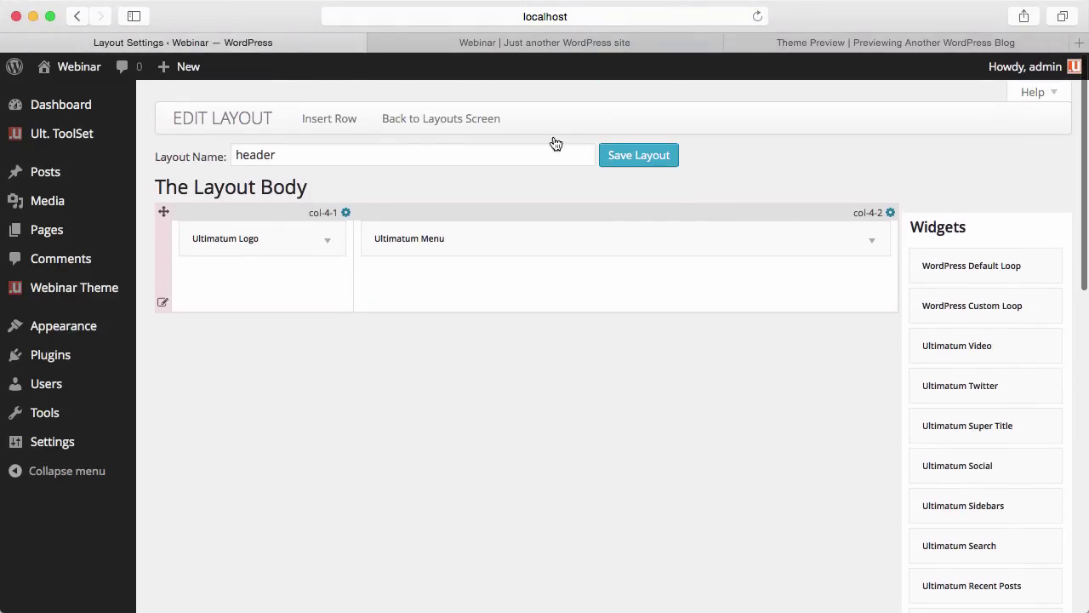
pyautogui.click(428, 120)
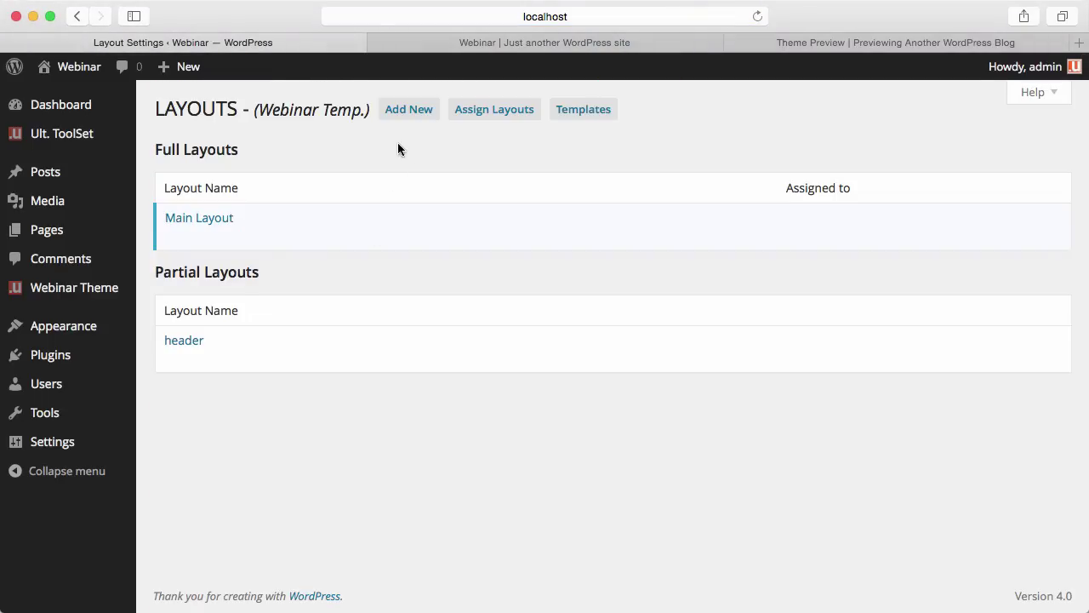
pyautogui.click(402, 114)
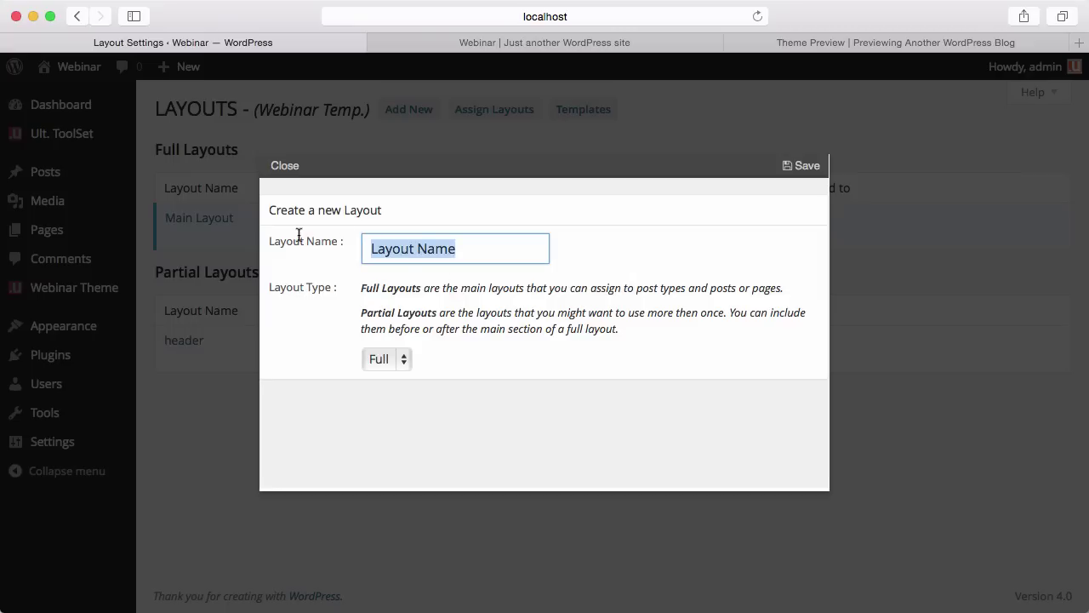
pyautogui.write('Foot')
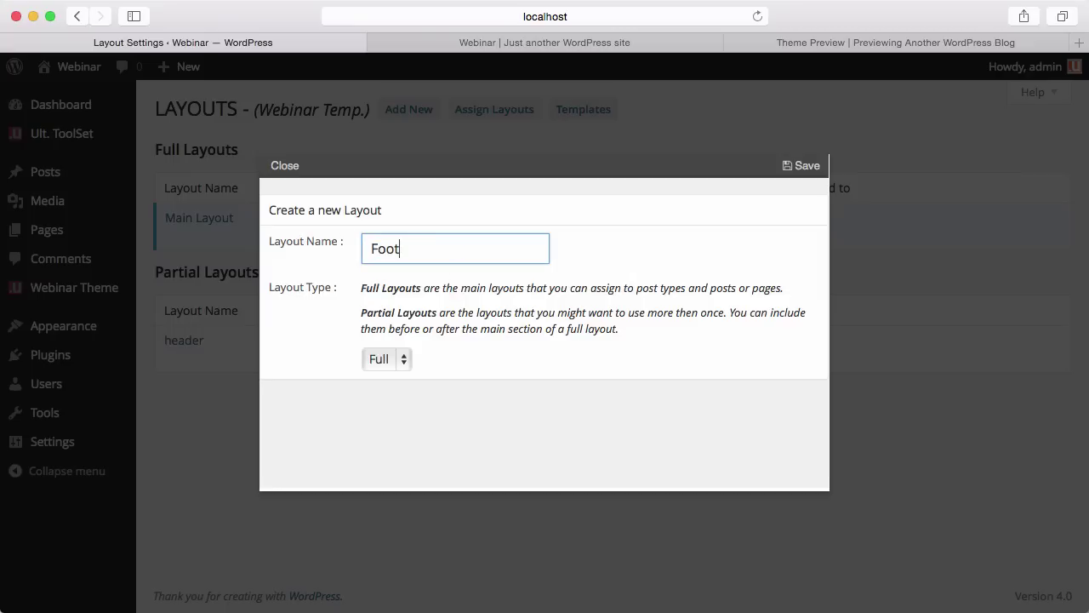
pyautogui.write('er')
pyautogui.click(403, 361)
pyautogui.click(392, 380)
pyautogui.click(801, 166)
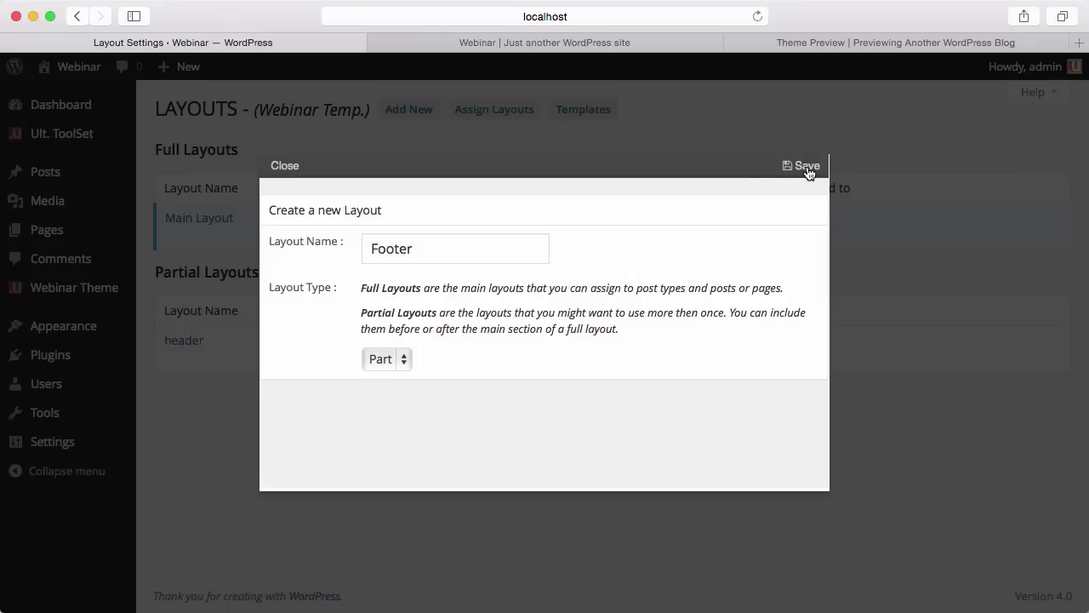
# Insert a single-column 100% row into the Footer layout
pyautogui.click(336, 118)
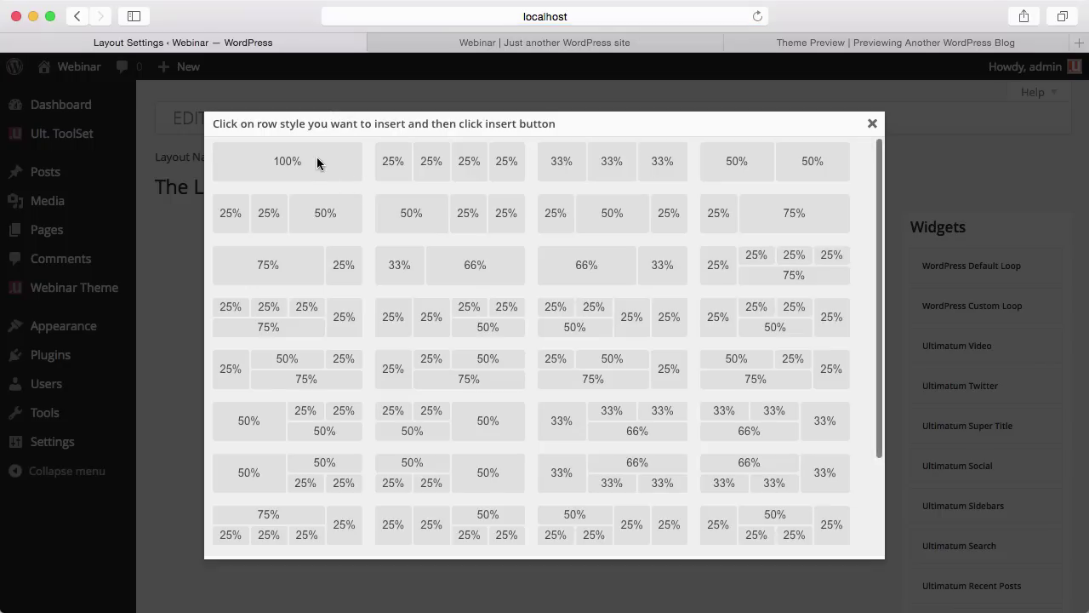
pyautogui.click(317, 158)
pyautogui.scroll(-3, 498, 340)
pyautogui.click(535, 543)
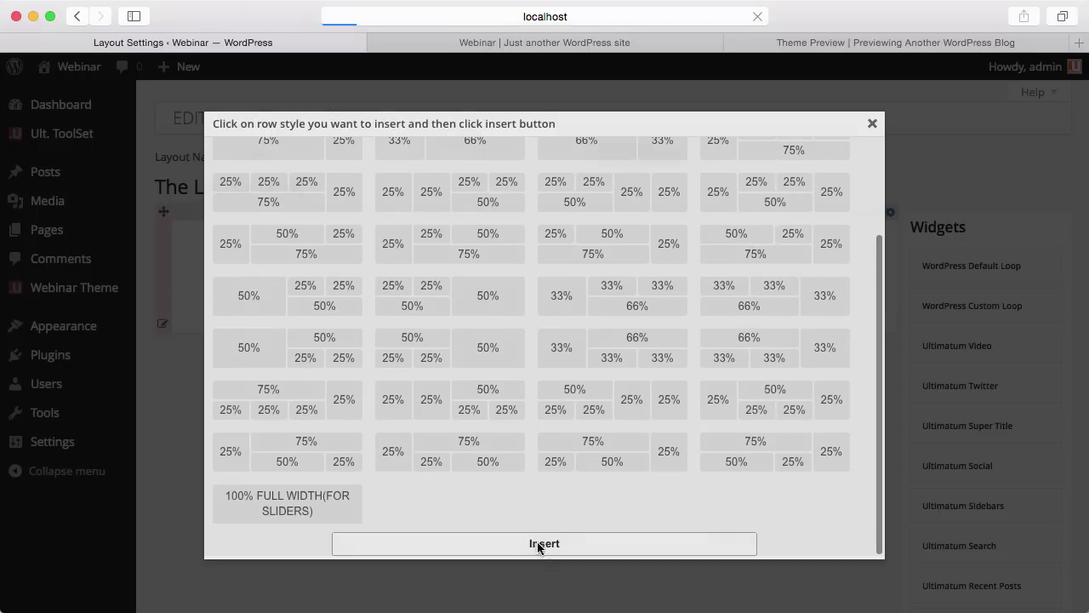
# Add a Text widget to the new row, paste the copied footer credit line into it, and save the widget
pyautogui.scroll(-3, 925, 524)
pyautogui.scroll(-3, 928, 537)
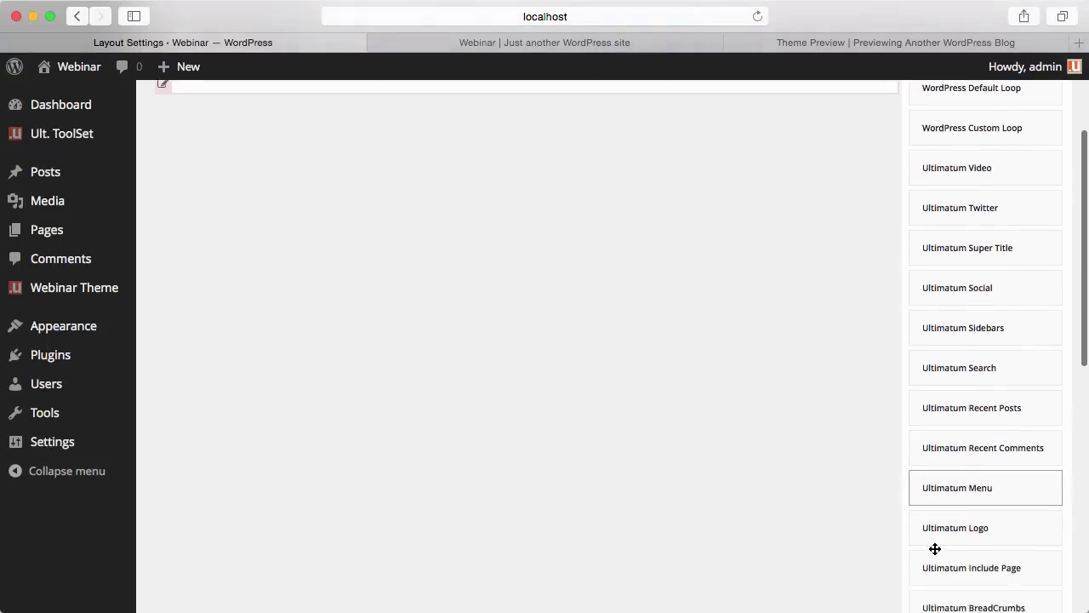
pyautogui.moveTo(934, 555); pyautogui.dragTo(317, 138)
pyautogui.click(475, 281)
pyautogui.press('super+v')
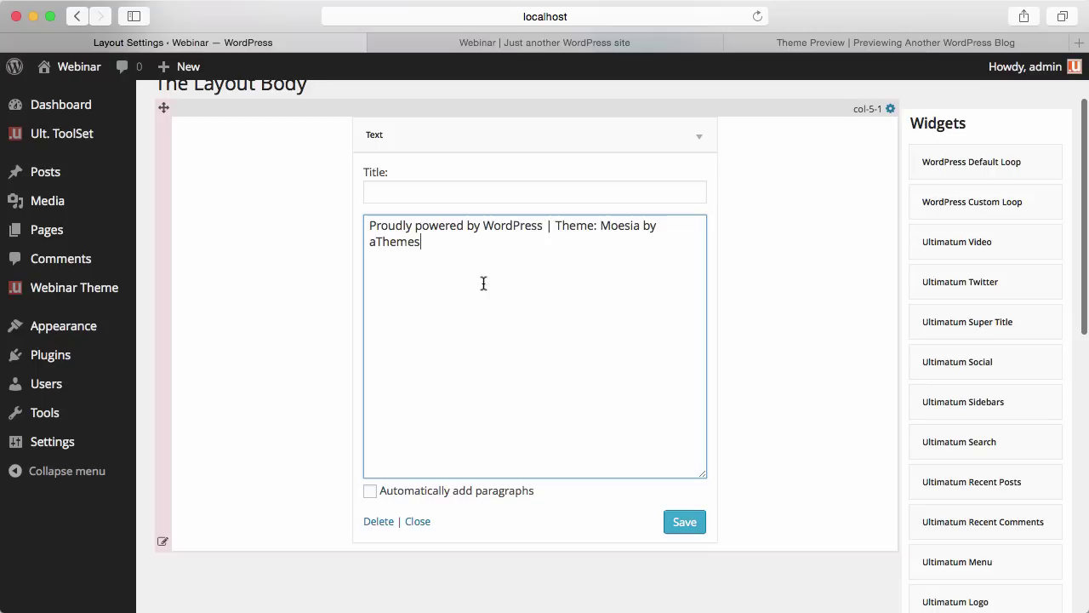
pyautogui.click(685, 522)
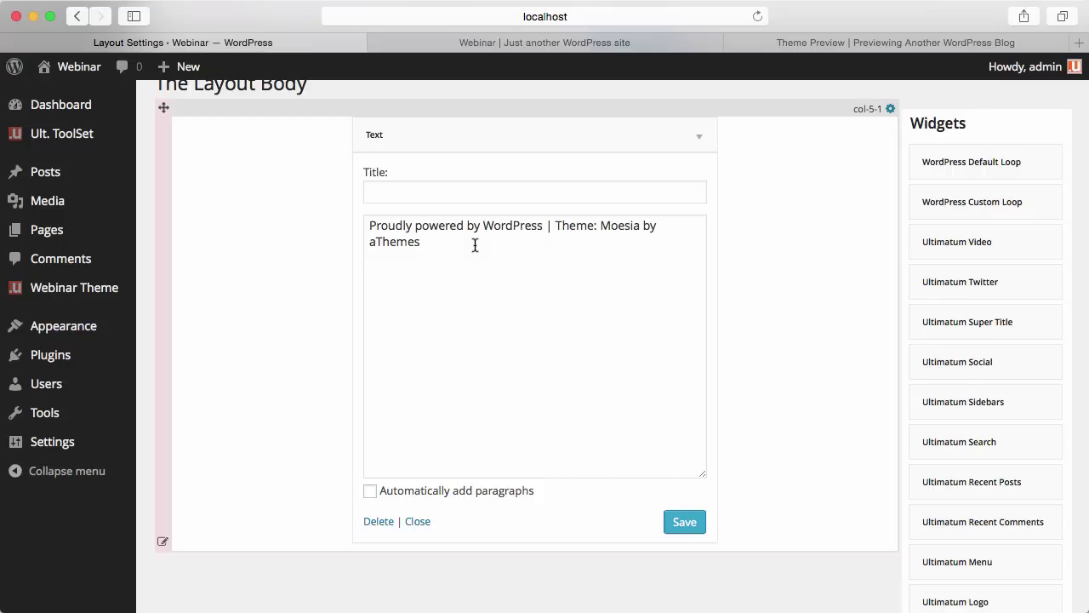
# Collapse the Text widget, reload the Webinar site and inspect the bottom of the page for the footer
pyautogui.click(699, 142)
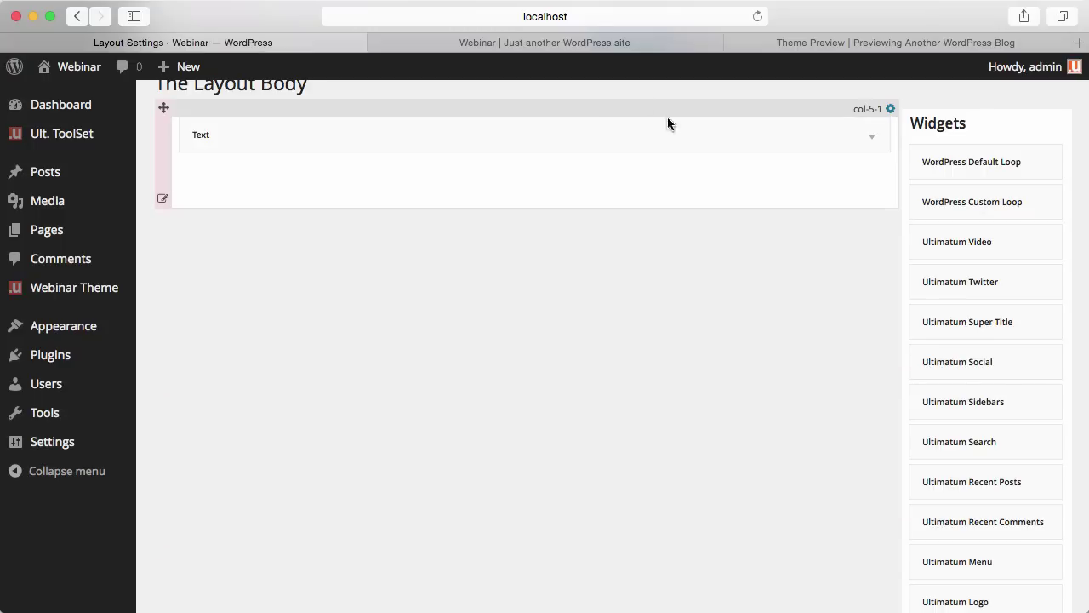
pyautogui.click(548, 47)
pyautogui.press('super+r')
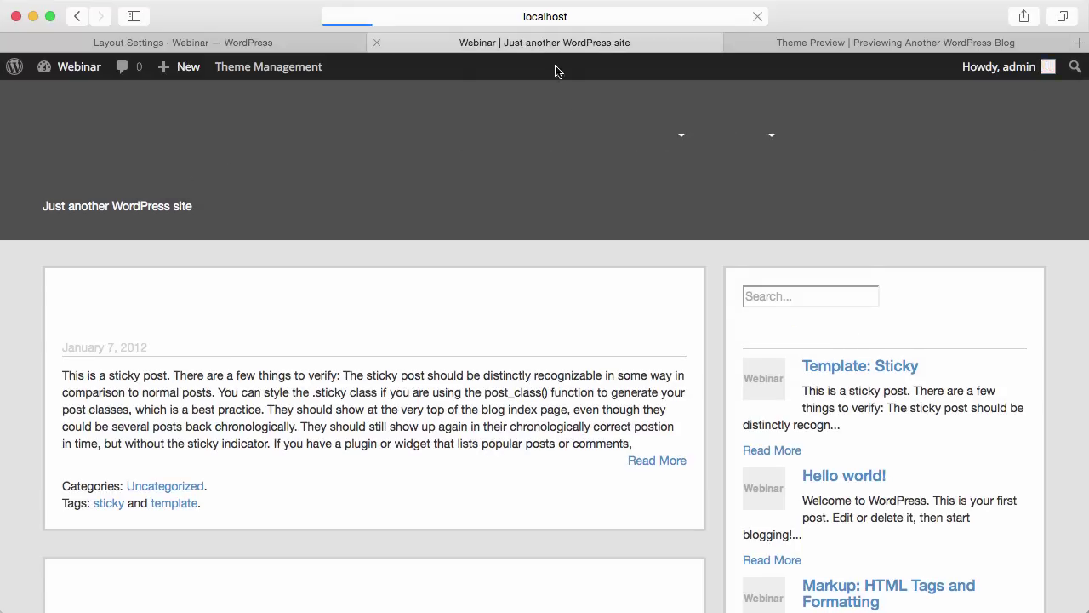
pyautogui.scroll(-3, 595, 214)
pyautogui.scroll(-15, 597, 223)
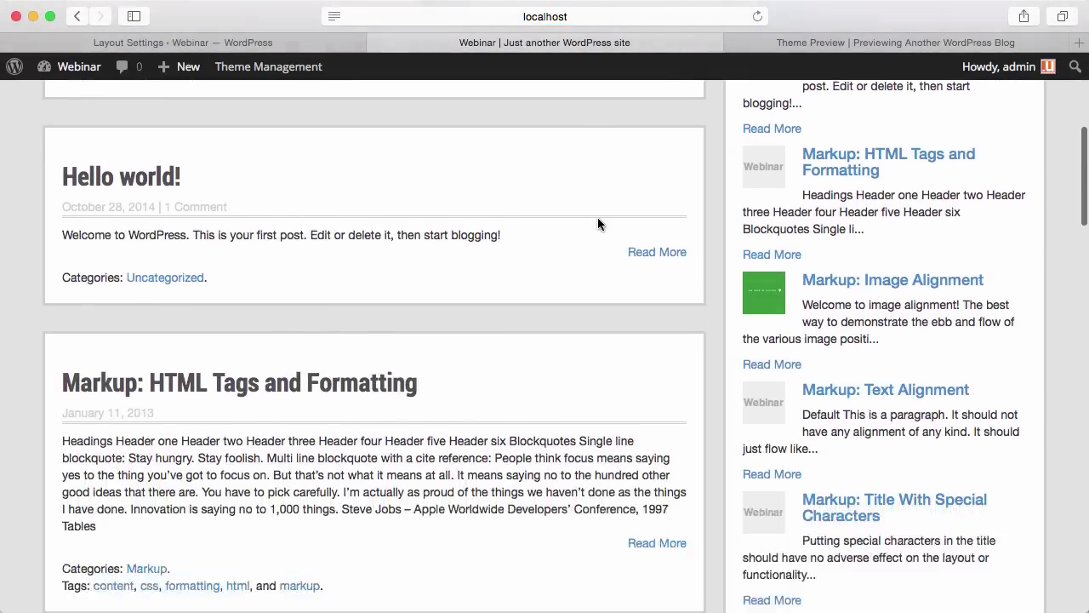
pyautogui.scroll(-15, 598, 223)
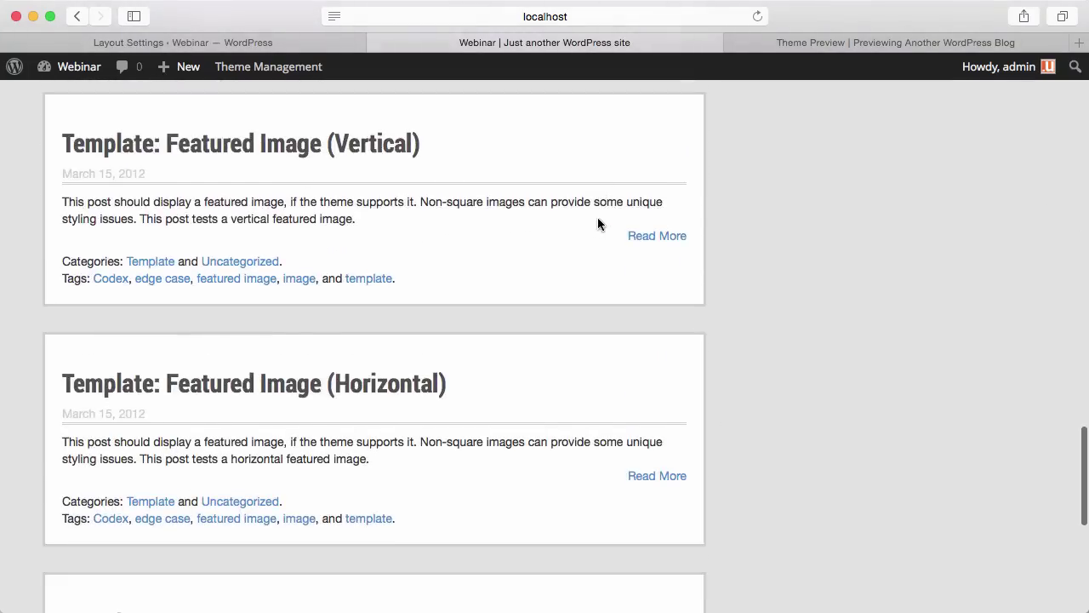
pyautogui.scroll(-3, 597, 223)
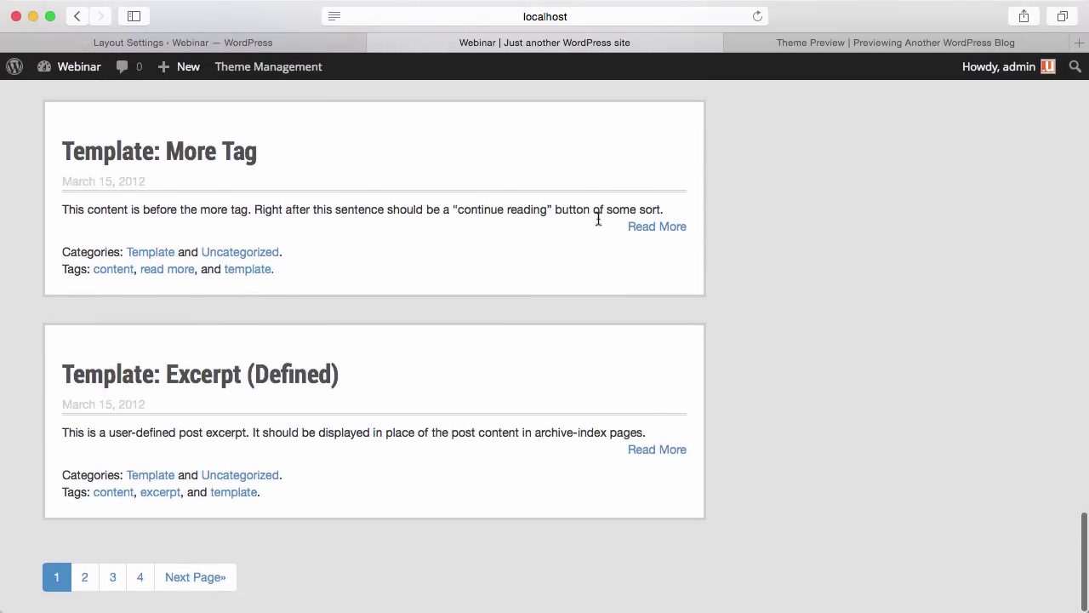
# Place the Footer partial in the footer area of Main Layout and reload the Webinar site to view it
pyautogui.click(320, 46)
pyautogui.scroll(3, 584, 134)
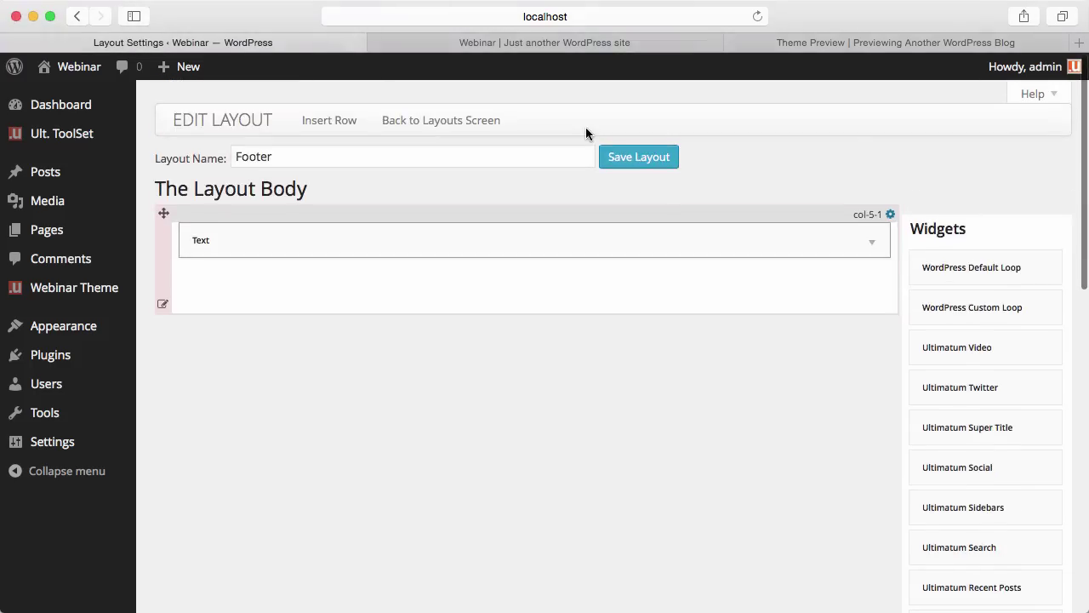
pyautogui.click(482, 119)
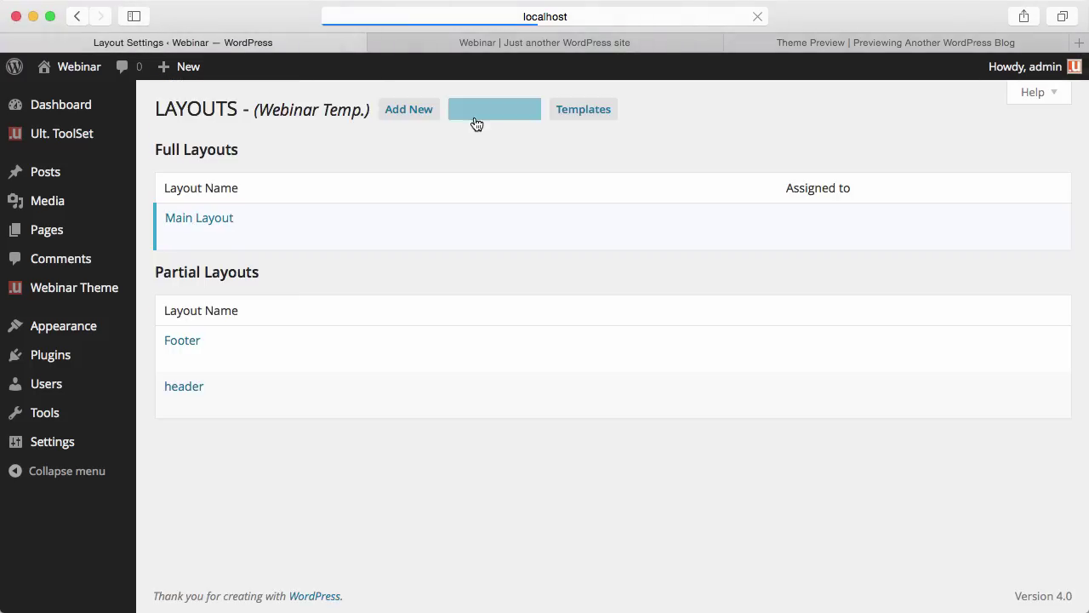
pyautogui.click(231, 217)
pyautogui.moveTo(929, 291); pyautogui.dragTo(199, 554)
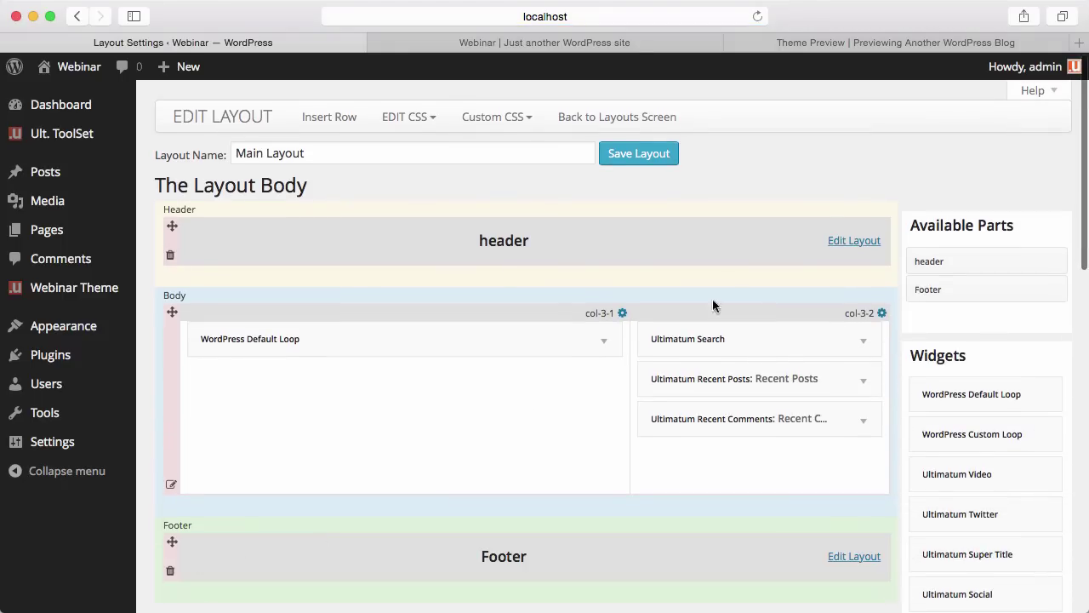
pyautogui.click(579, 41)
pyautogui.press('super+r')
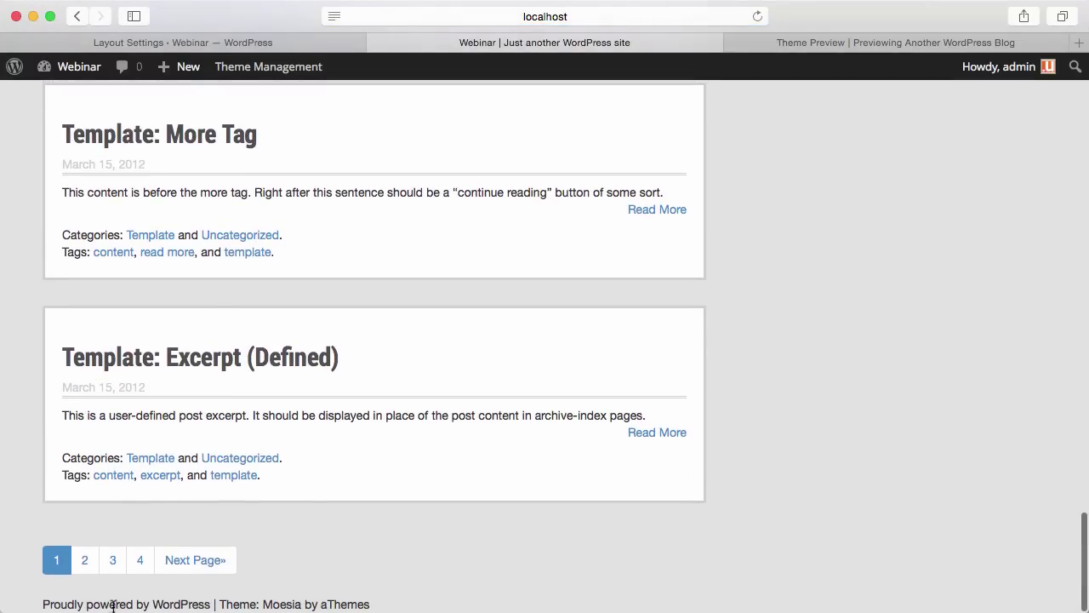
# Open the Footer partial's row styling and set its background color to a near-black grey
pyautogui.click(263, 43)
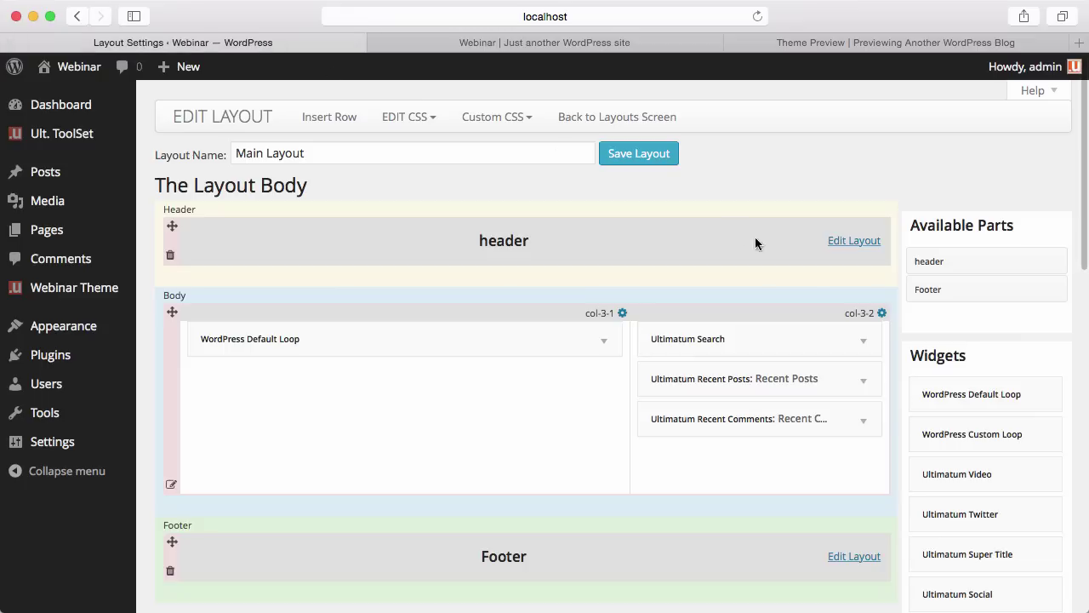
pyautogui.click(851, 558)
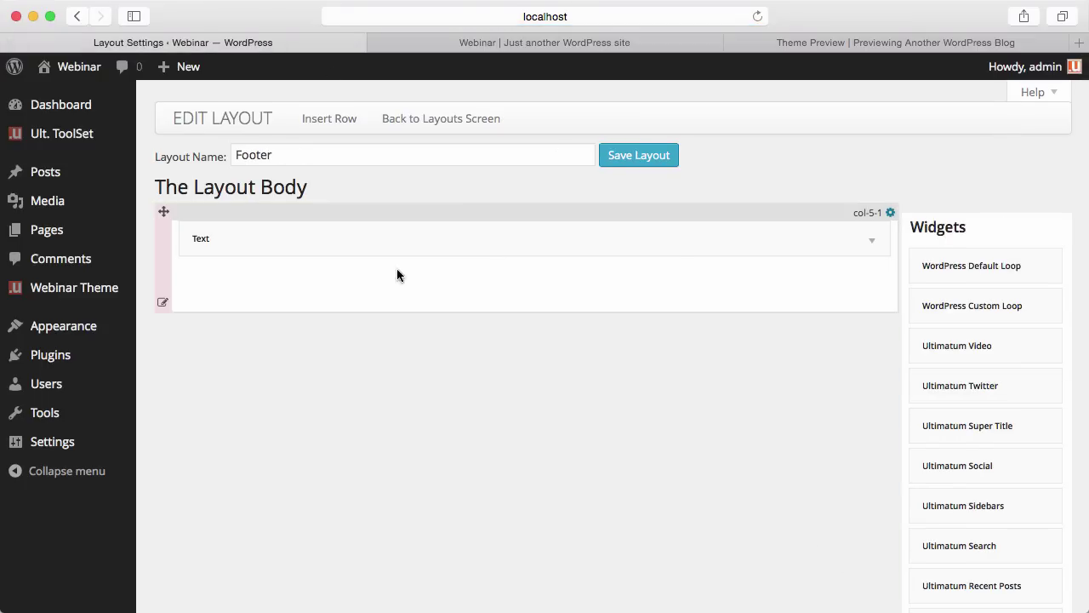
pyautogui.click(163, 303)
pyautogui.click(182, 348)
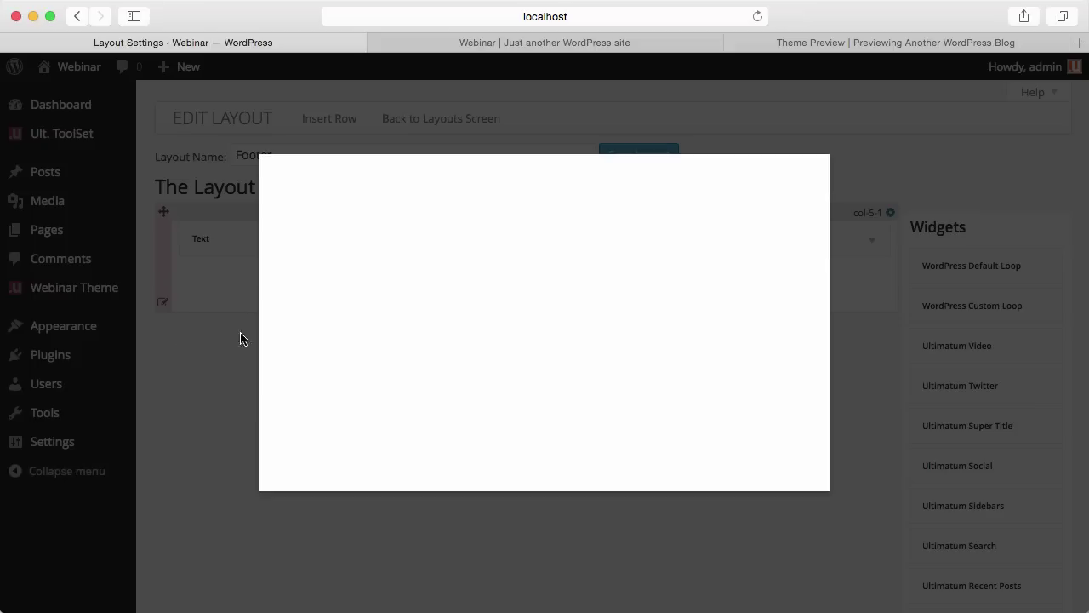
pyautogui.click(374, 211)
pyautogui.click(369, 271)
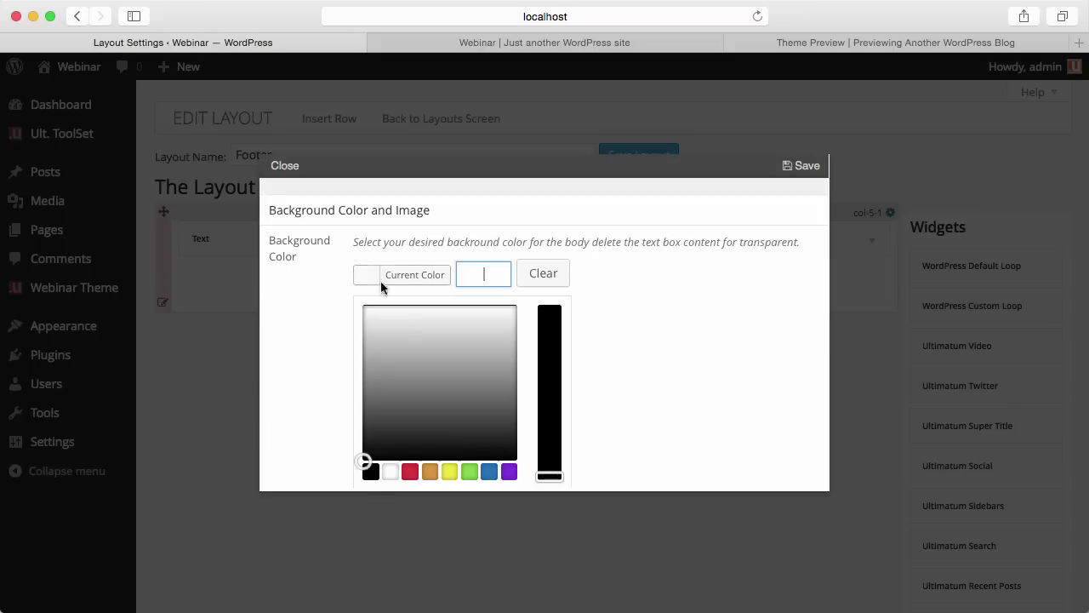
pyautogui.moveTo(382, 343); pyautogui.dragTo(317, 446)
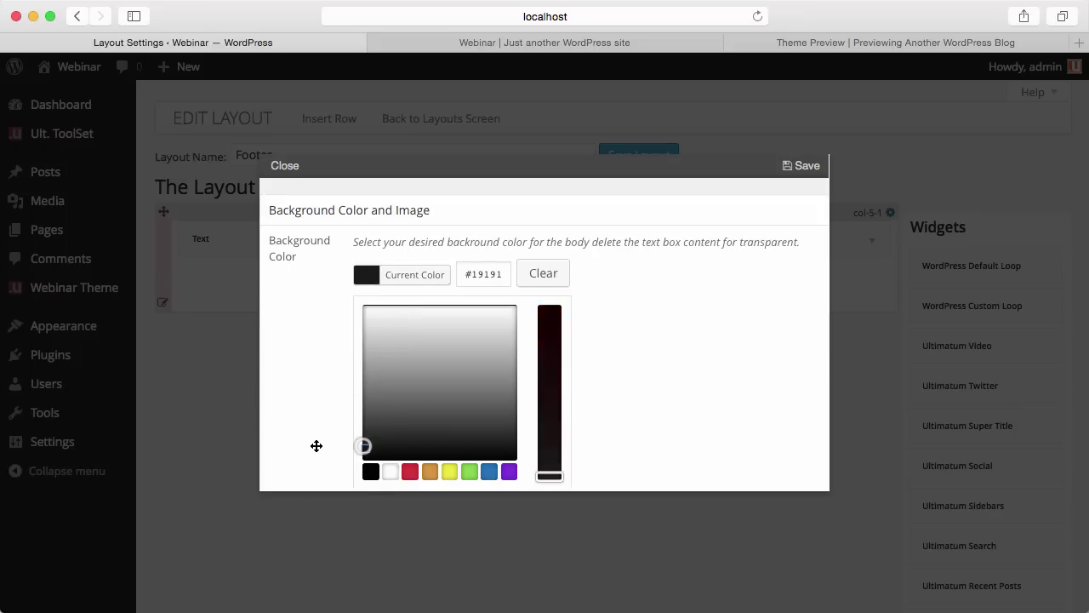
pyautogui.click(788, 346)
# Set the row's General Font color to white in the font styling options
pyautogui.scroll(-3, 764, 361)
pyautogui.click(358, 445)
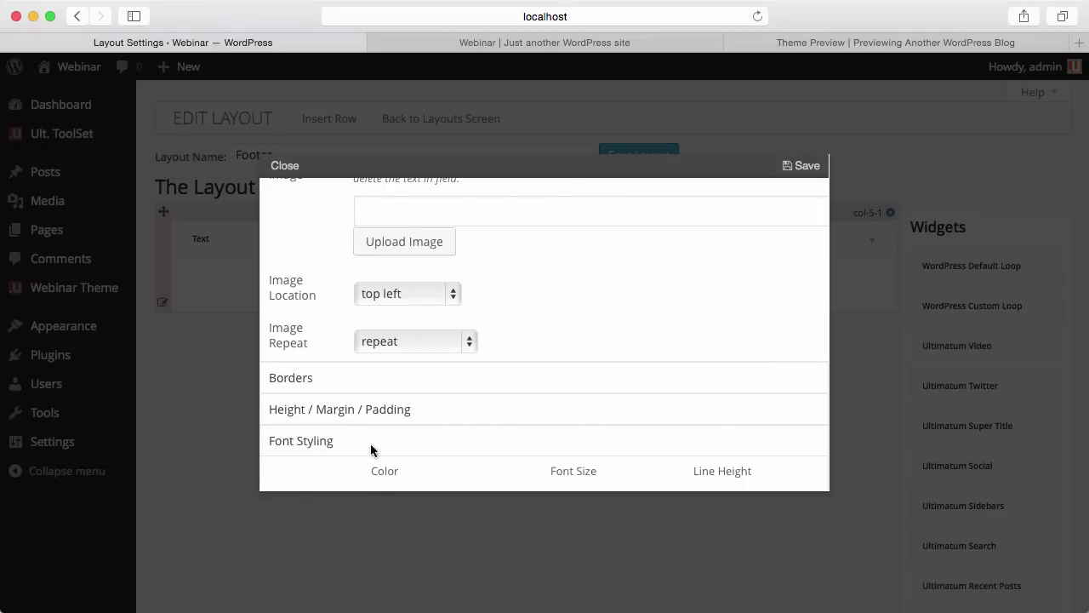
pyautogui.scroll(-3, 469, 429)
pyautogui.click(375, 364)
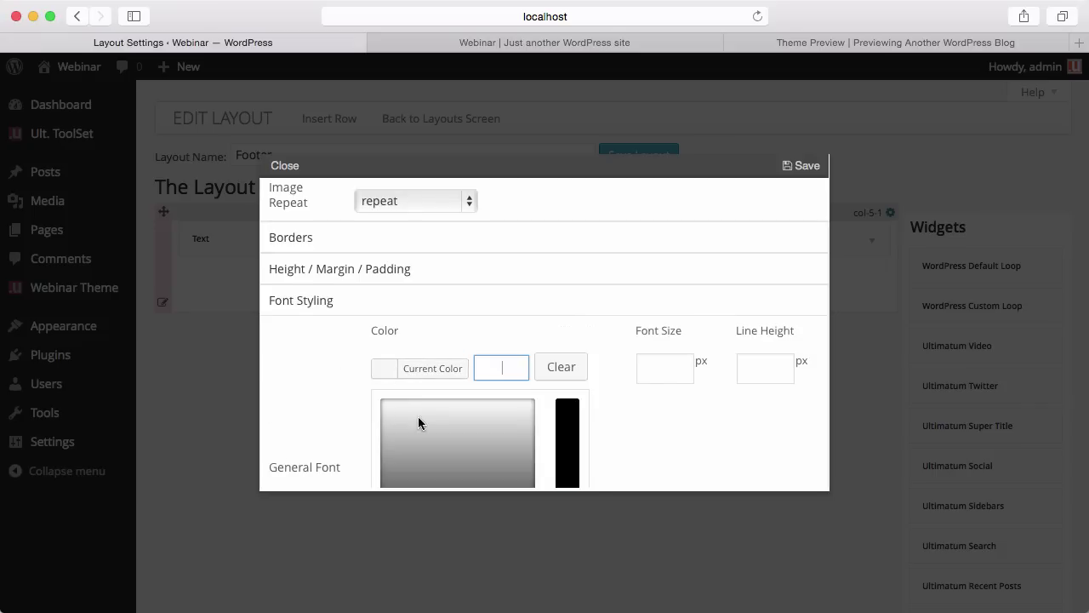
pyautogui.moveTo(418, 417); pyautogui.dragTo(362, 401)
pyautogui.click(669, 368)
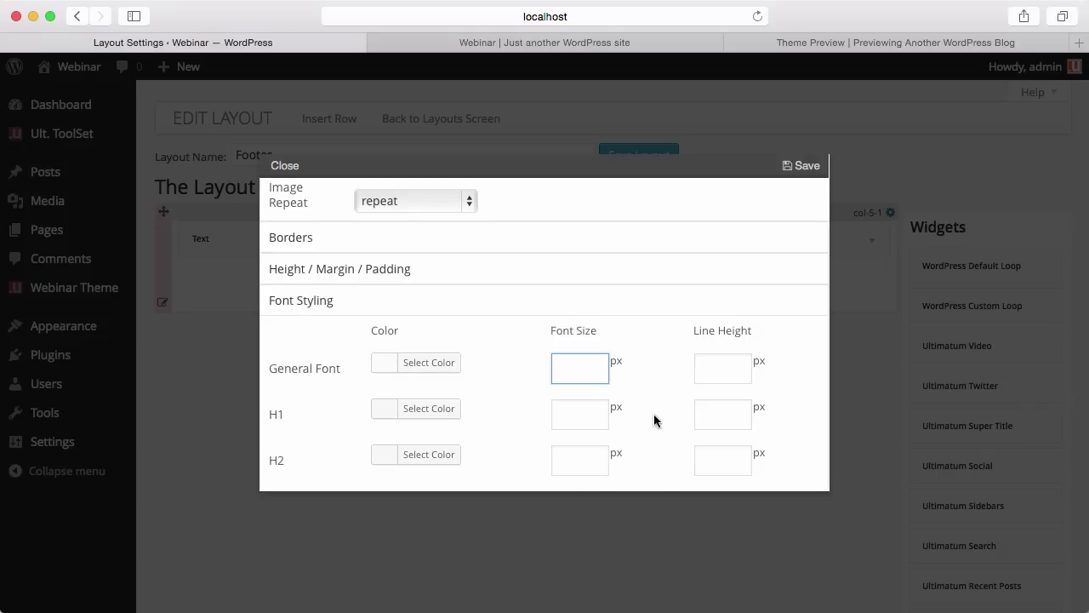
# Set the row's top and bottom padding to 30 px each and save the styling
pyautogui.scroll(1, 603, 316)
pyautogui.click(564, 303)
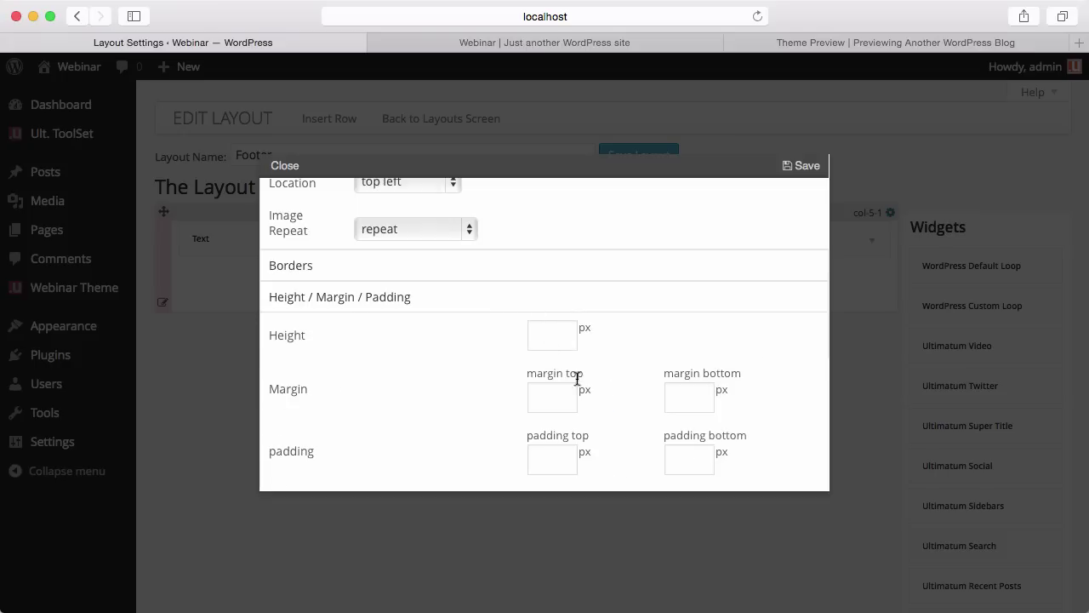
pyautogui.click(555, 455)
pyautogui.write('30')
pyautogui.press('Tab')
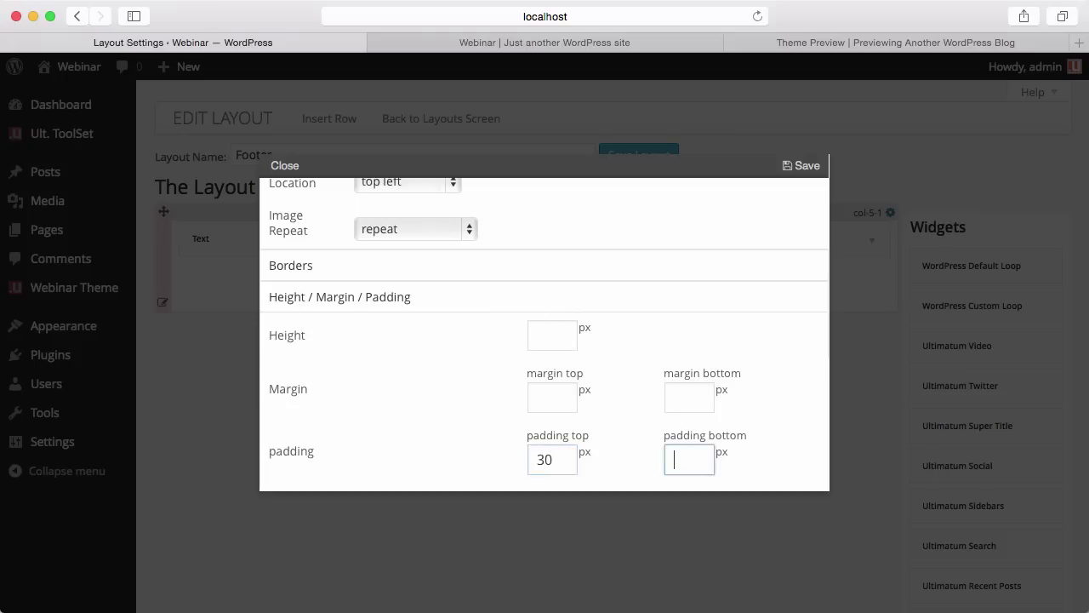
pyautogui.write('30')
pyautogui.click(805, 172)
# Examine the styled footer, the header and the About The Tests submenu on the Webinar site
pyautogui.click(549, 44)
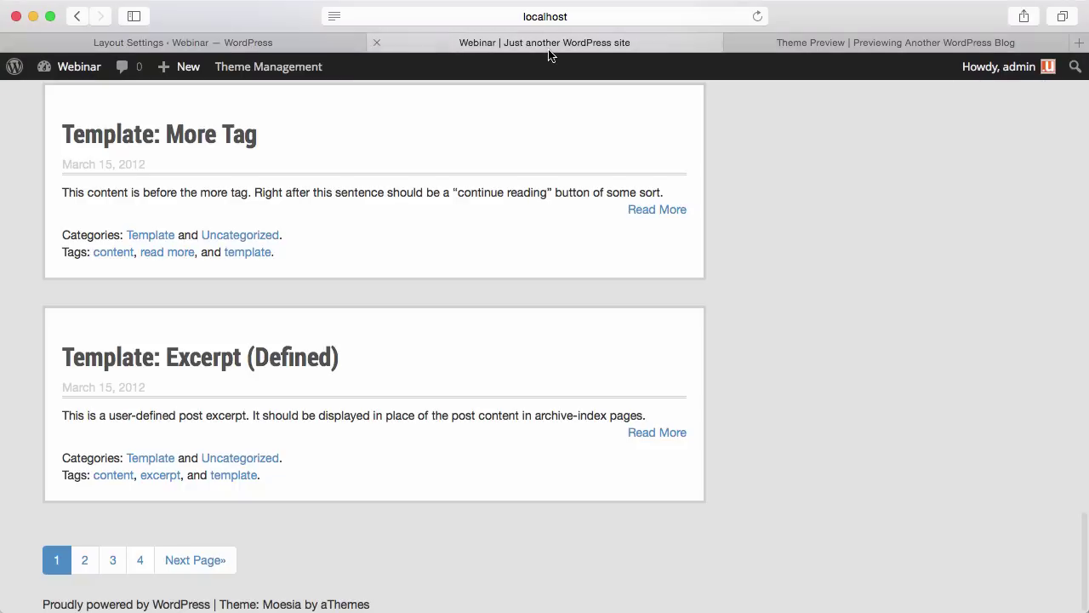
pyautogui.scroll(-2, 599, 192)
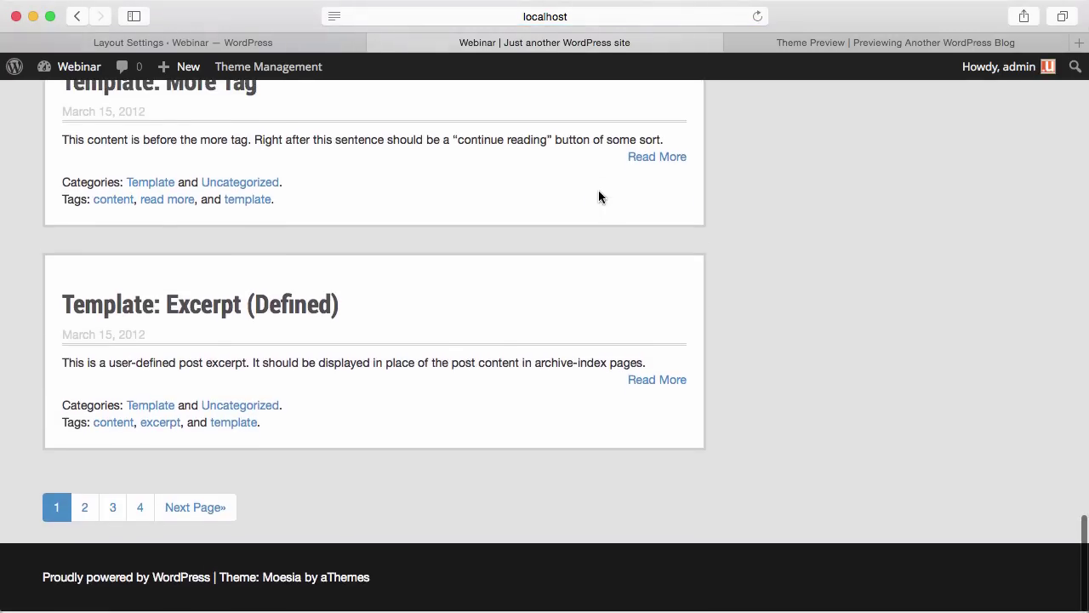
pyautogui.scroll(10, 598, 190)
pyautogui.scroll(15, 599, 190)
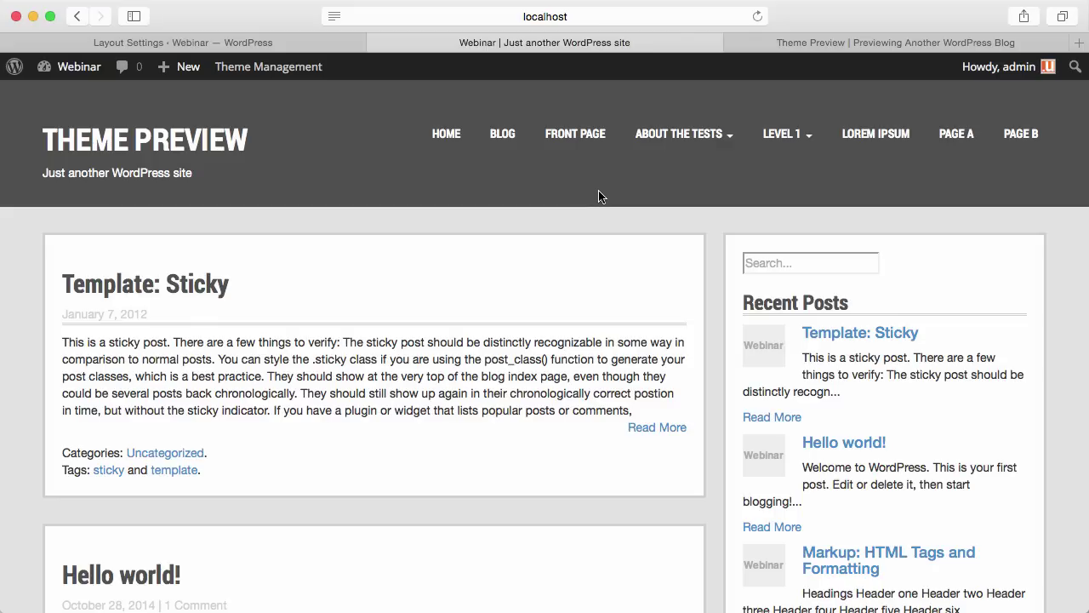
pyautogui.moveTo(687, 136)
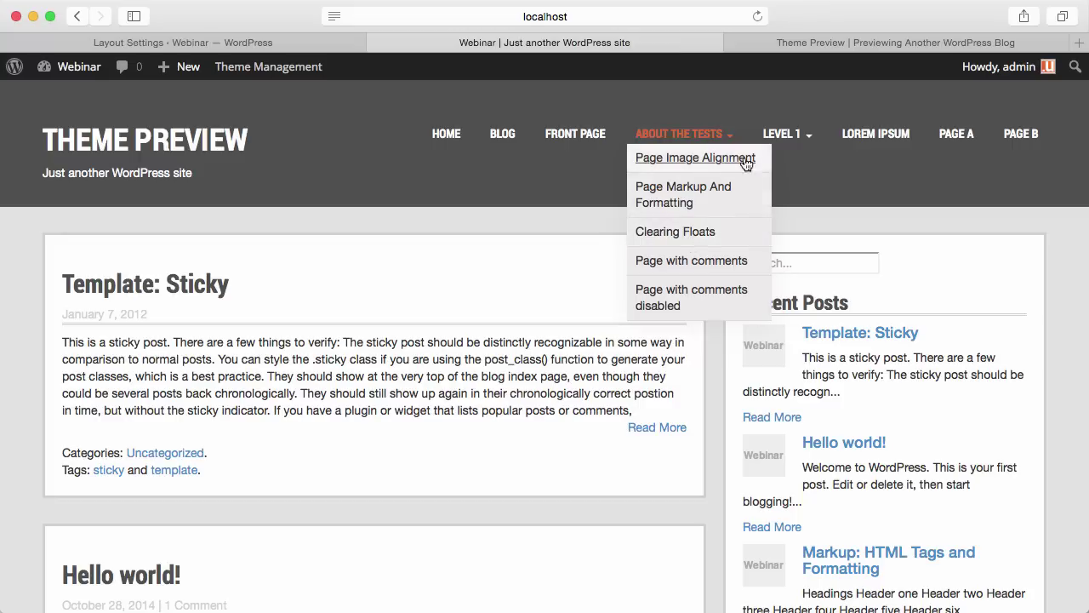
# Open the WordPress menu editor and nest Lorem Ipsum under Level 1, with Page A and Page B beneath Lorem Ipsum
pyautogui.click(238, 46)
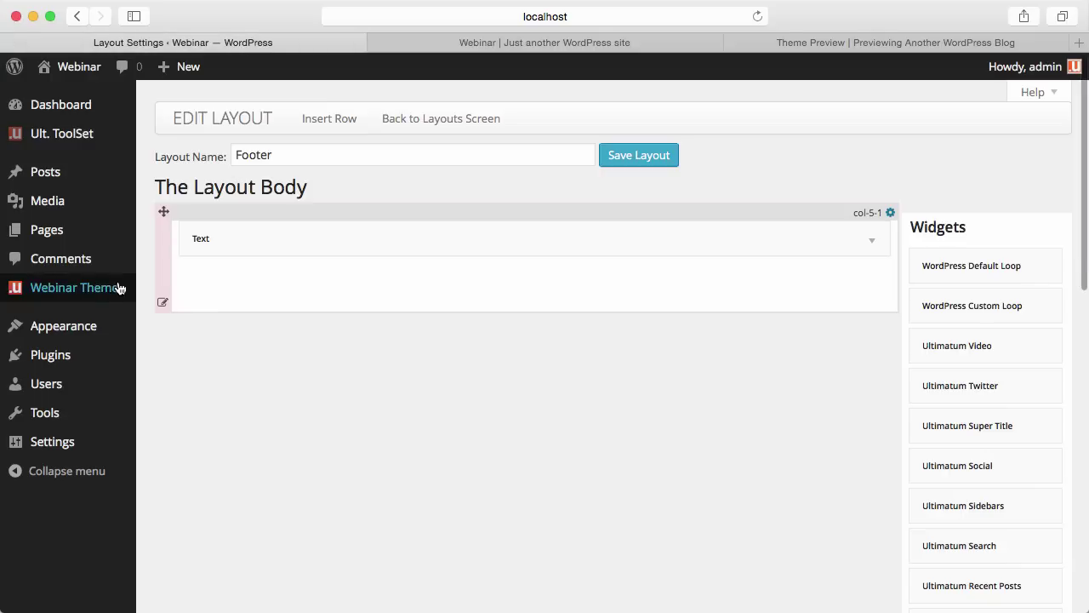
pyautogui.moveTo(77, 331)
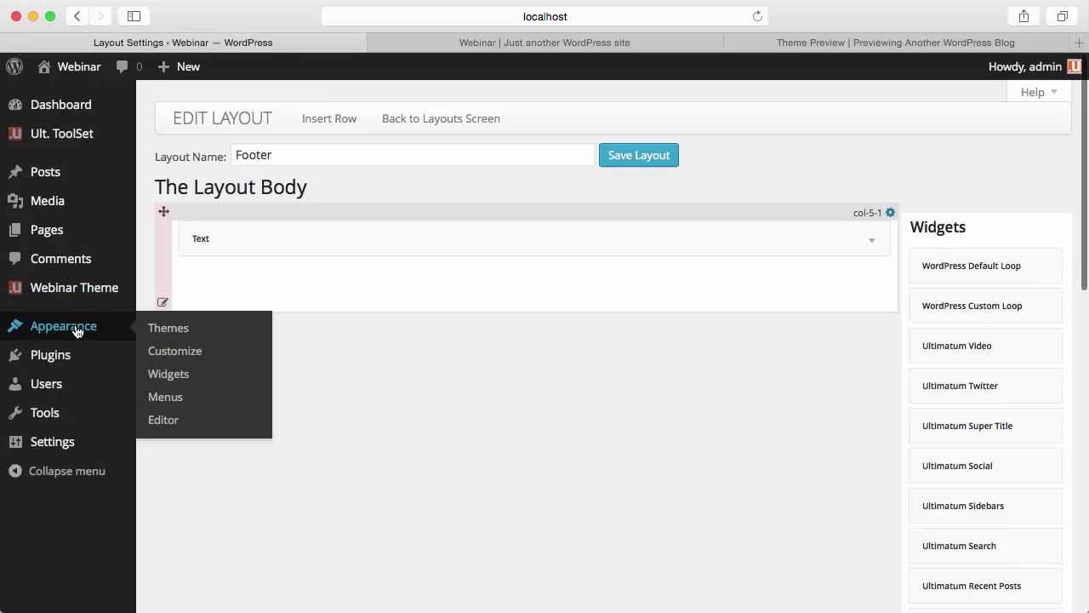
pyautogui.click(157, 397)
pyautogui.scroll(-10, 549, 329)
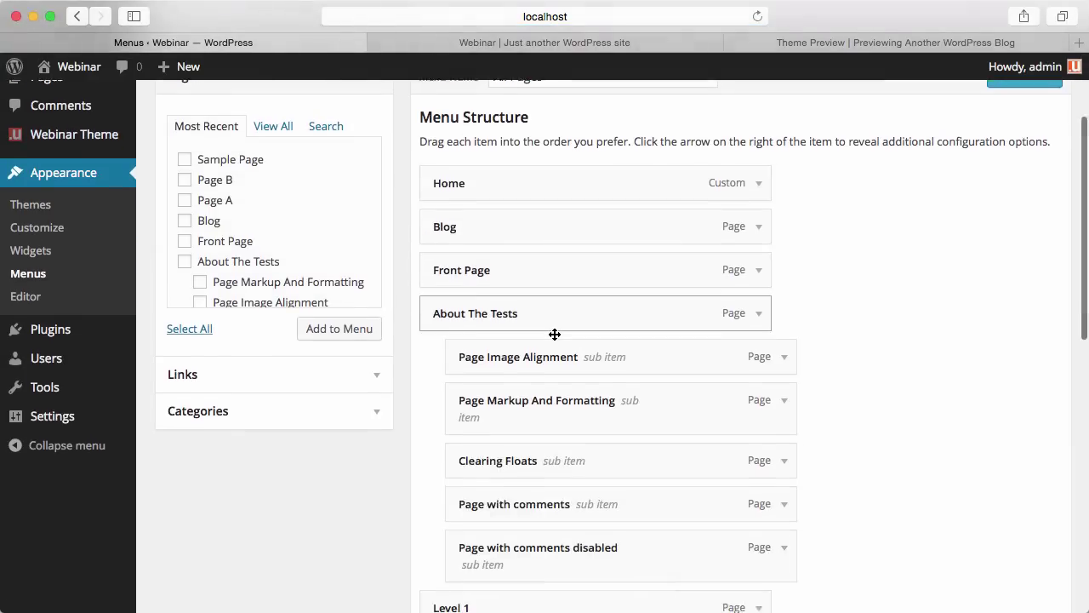
pyautogui.scroll(-10, 554, 333)
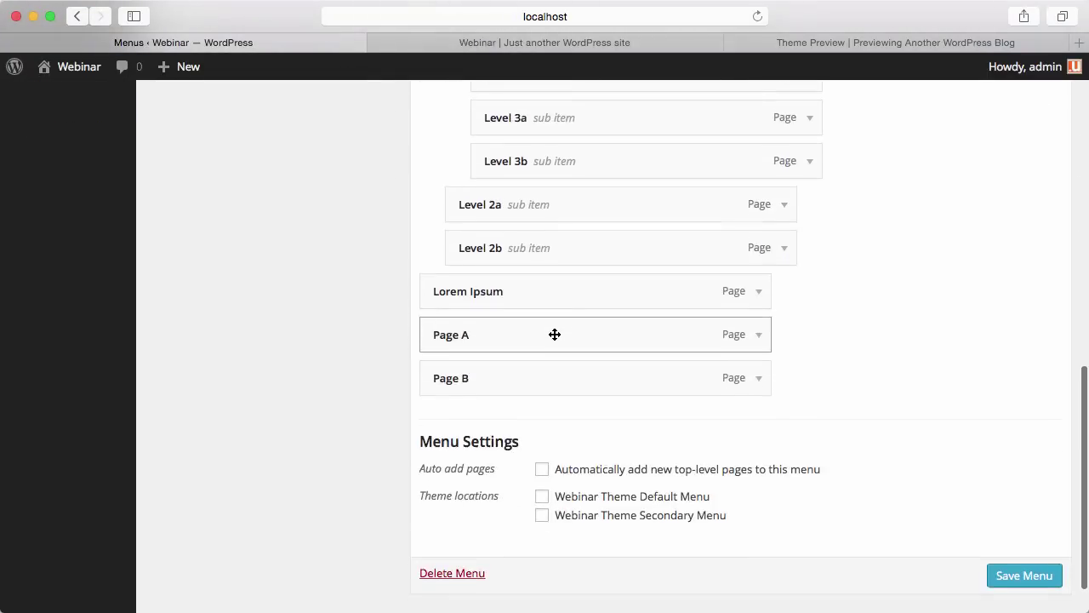
pyautogui.moveTo(516, 309); pyautogui.dragTo(559, 328)
pyautogui.moveTo(520, 358); pyautogui.dragTo(562, 359)
pyautogui.moveTo(567, 287); pyautogui.dragTo(609, 385)
# Nest Level 1 under About The Tests, and the remaining test pages from Page Markup And Formatting to Page with comments disabled under Page Image Alignment
pyautogui.scroll(4, 596, 297)
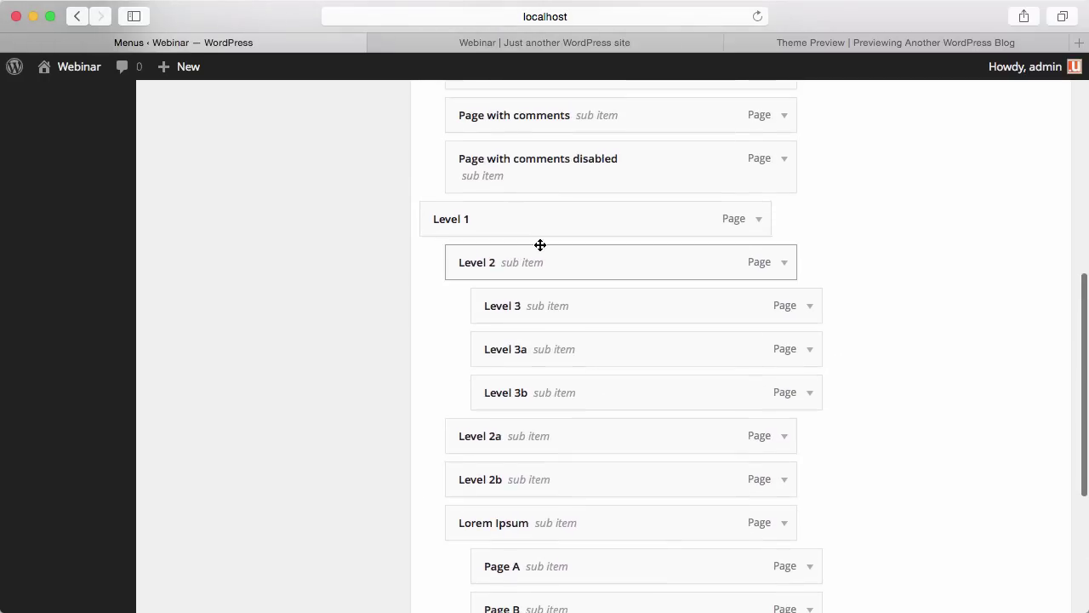
pyautogui.moveTo(533, 226); pyautogui.dragTo(567, 228)
pyautogui.scroll(4, 567, 226)
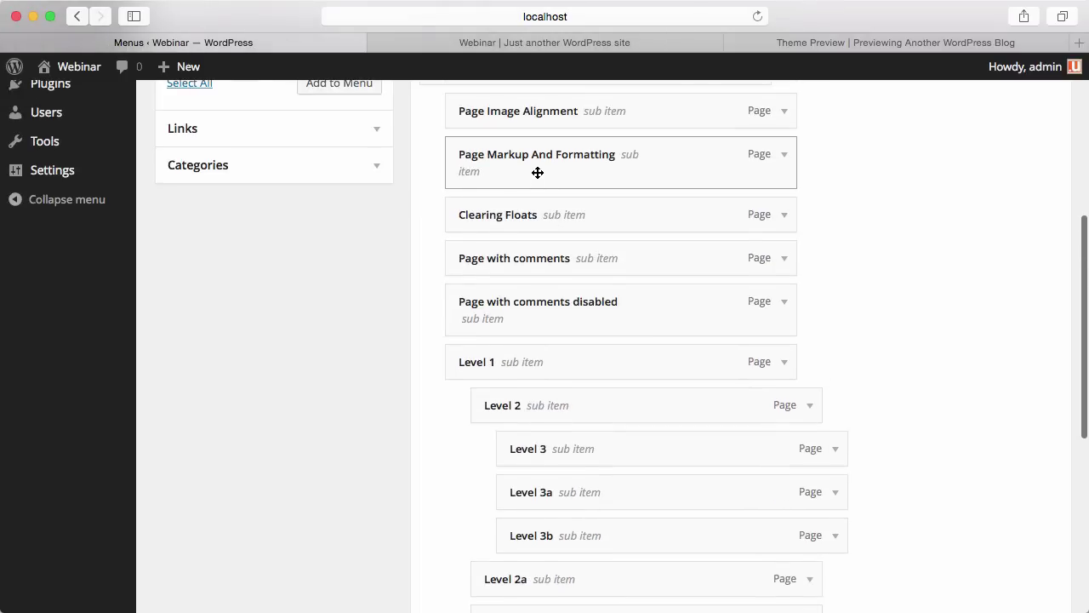
pyautogui.moveTo(537, 172); pyautogui.dragTo(567, 173)
pyautogui.moveTo(566, 221); pyautogui.dragTo(587, 309)
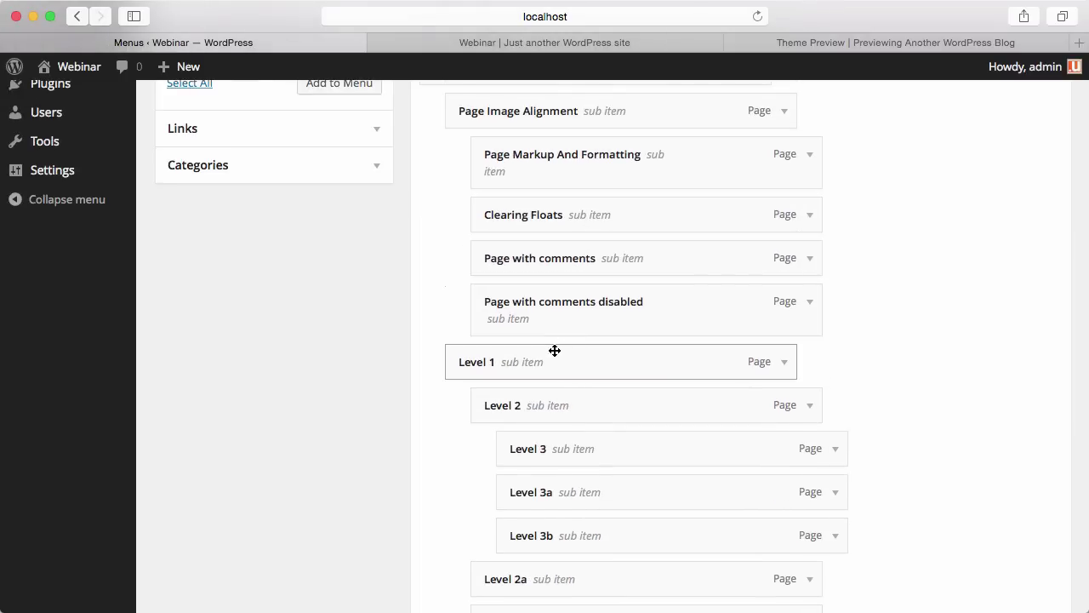
# Move Level 2b ahead of Level 1 under About The Tests, with Level 2a, Page B, Page A and Lorem Ipsum nested beneath it
pyautogui.scroll(5, 523, 325)
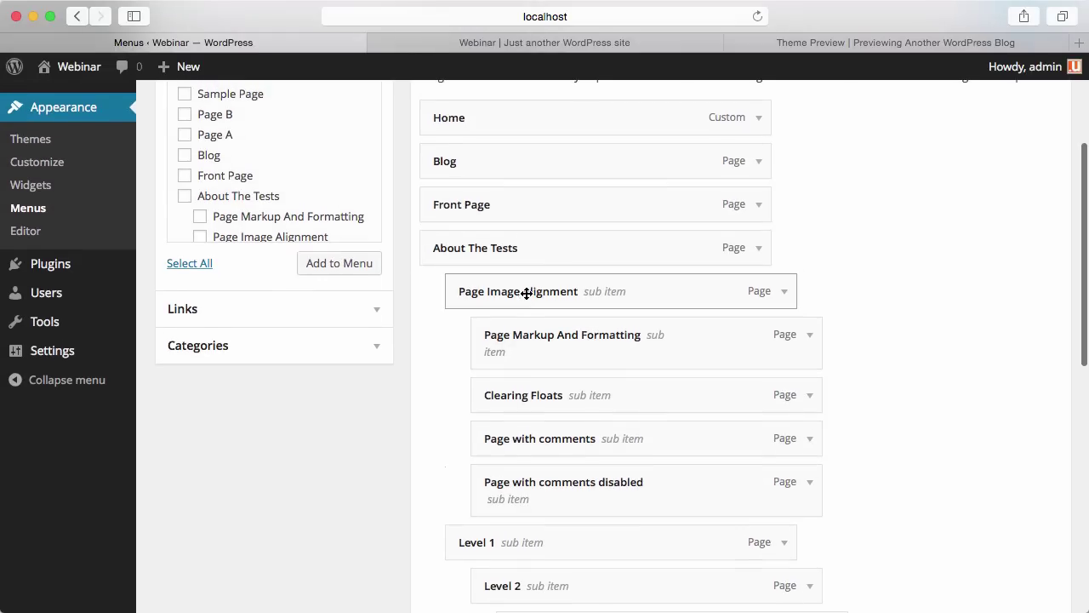
pyautogui.scroll(-5, 524, 330)
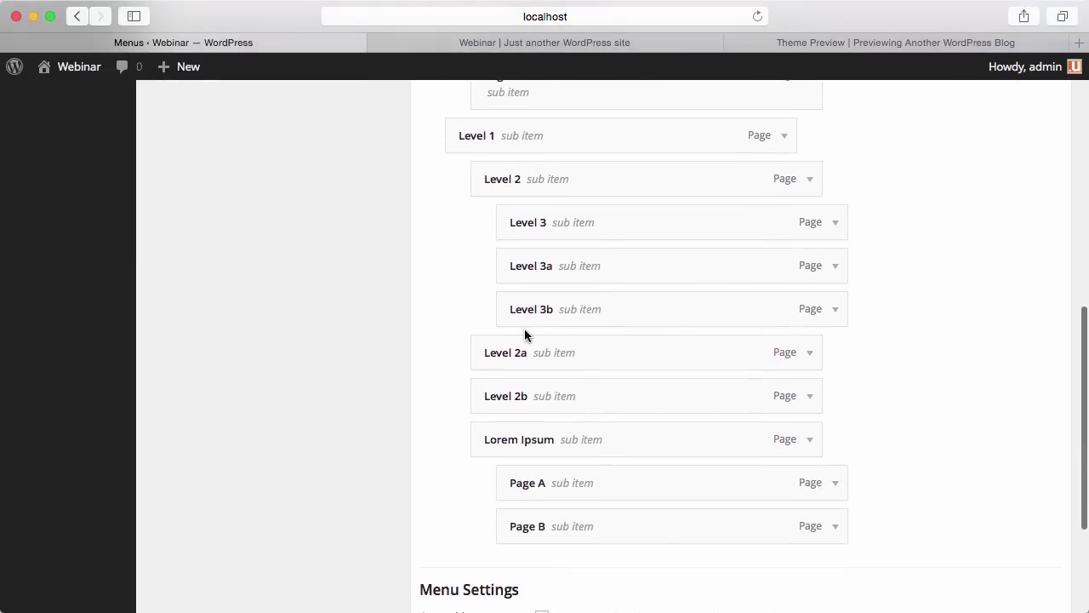
pyautogui.moveTo(528, 348); pyautogui.dragTo(601, 441)
pyautogui.moveTo(602, 474); pyautogui.dragTo(577, 434)
pyautogui.moveTo(601, 525); pyautogui.dragTo(576, 432)
pyautogui.moveTo(571, 359); pyautogui.dragTo(571, 170)
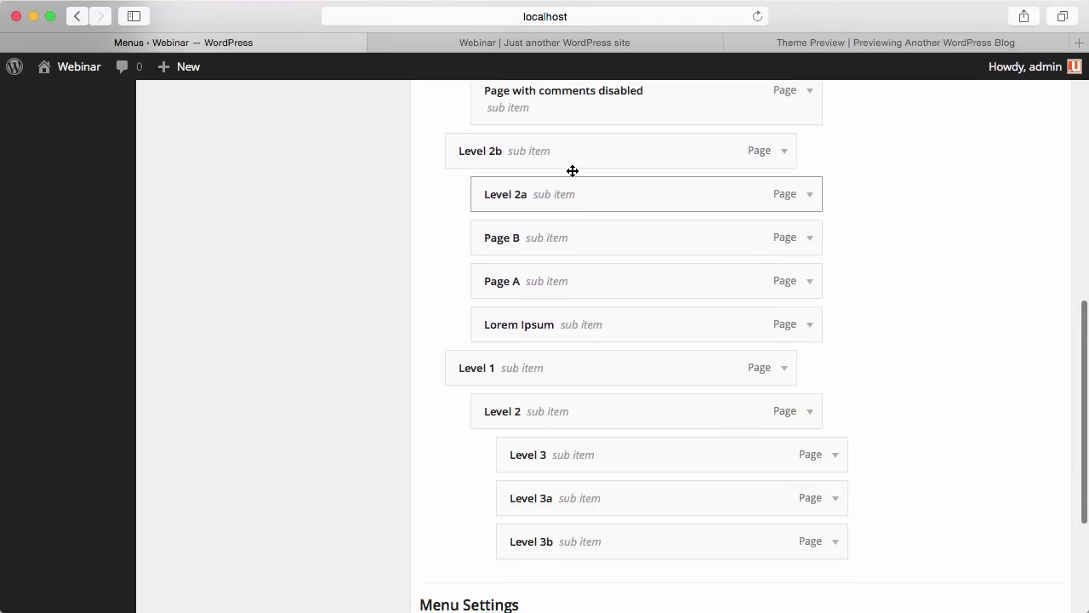
pyautogui.scroll(2, 596, 196)
pyautogui.scroll(4, 619, 222)
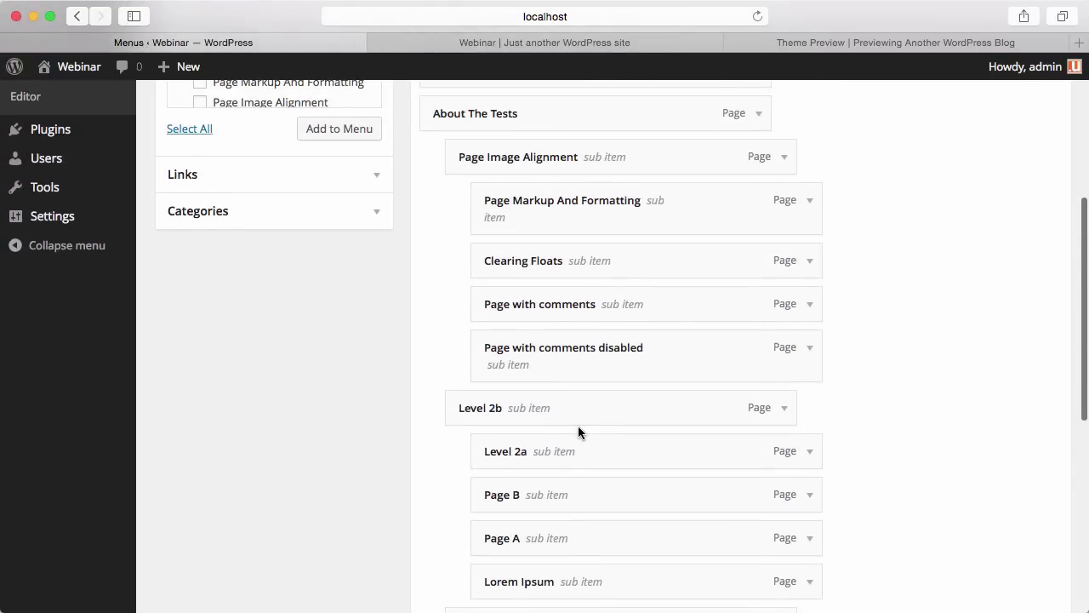
pyautogui.scroll(-5, 579, 430)
pyautogui.scroll(-5, 579, 427)
pyautogui.scroll(15, 564, 445)
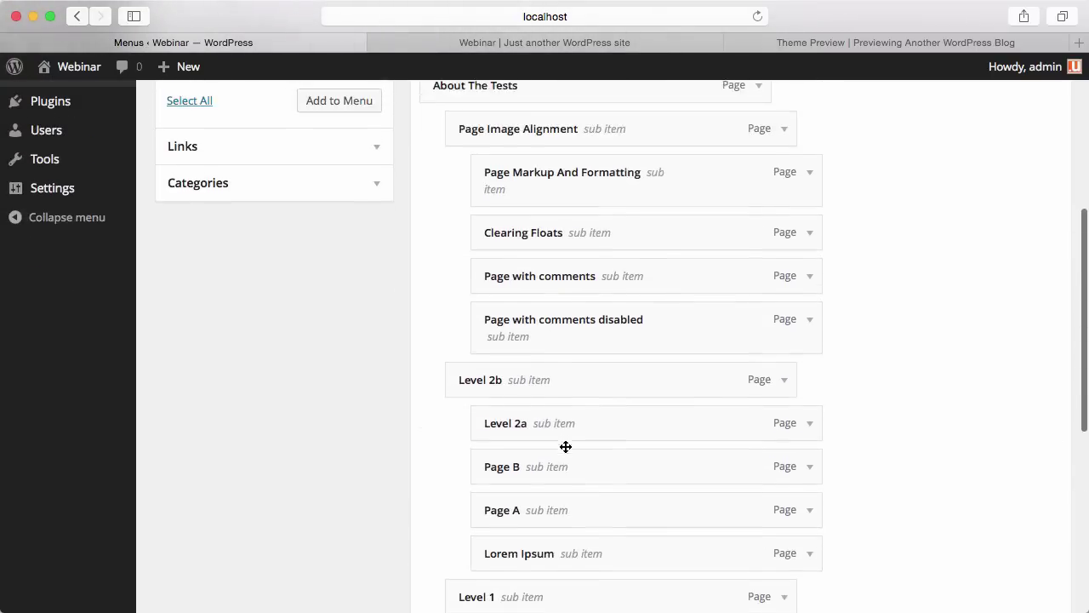
# Enable the Ultimatum mega menu at full width for About The Tests, save the menu and check it on the Webinar site
pyautogui.scroll(2, 565, 440)
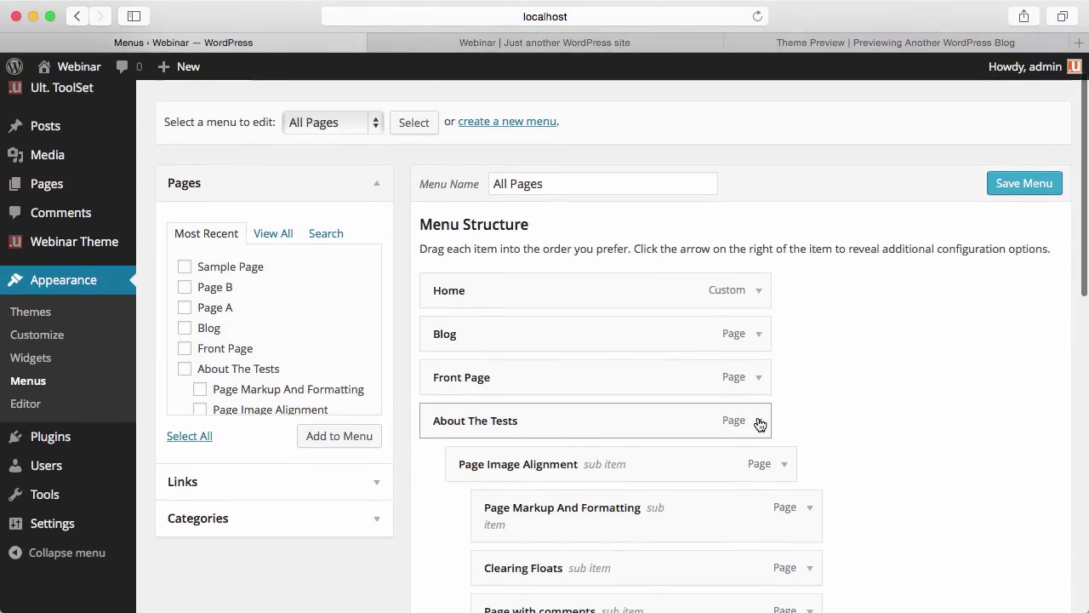
pyautogui.click(758, 421)
pyautogui.scroll(-4, 708, 422)
pyautogui.click(494, 328)
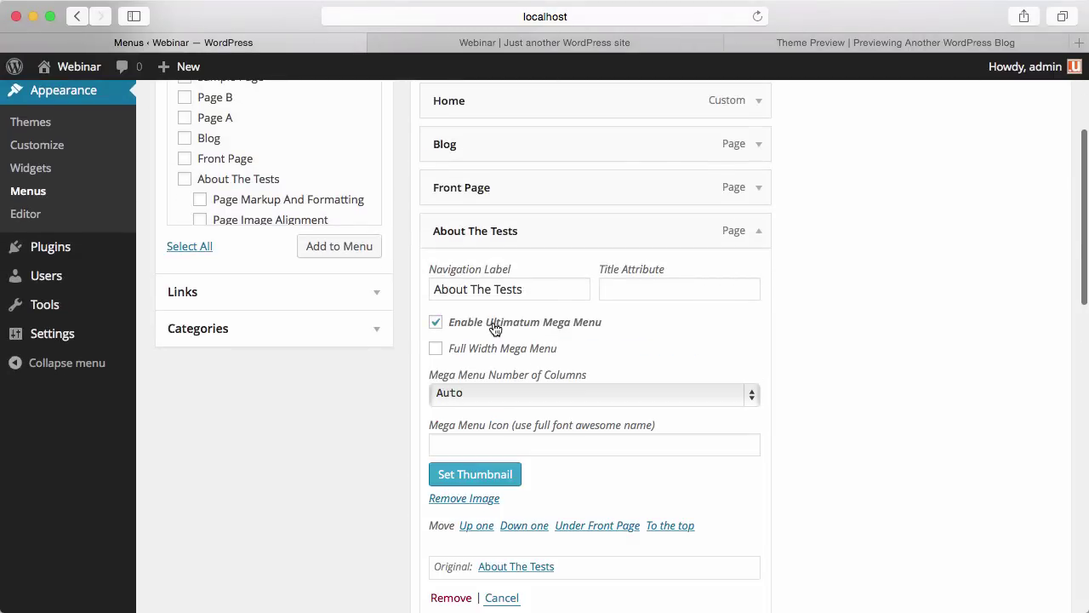
pyautogui.click(545, 391)
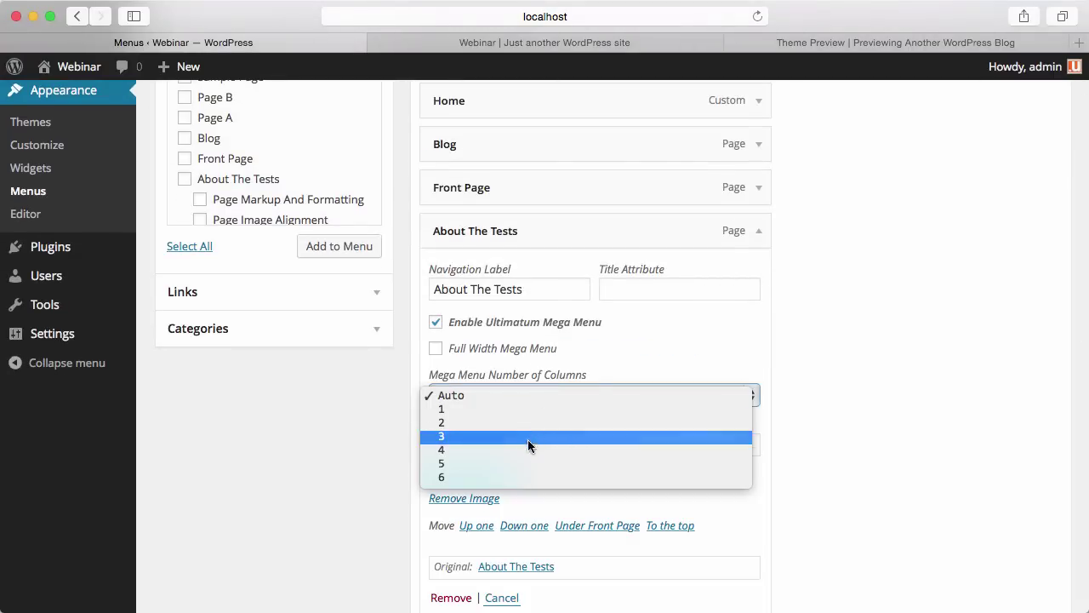
pyautogui.click(630, 342)
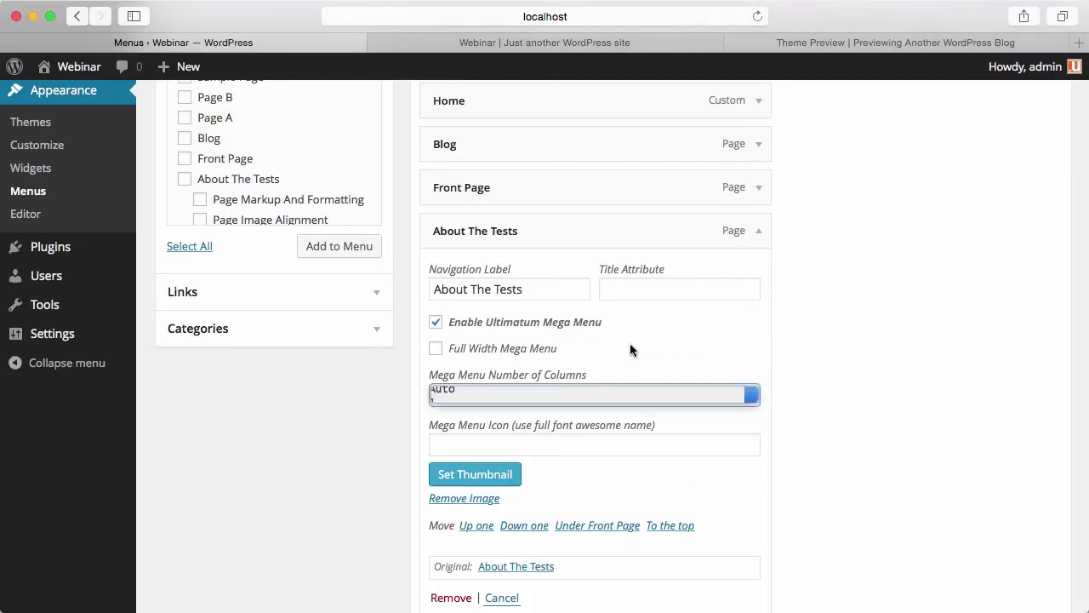
pyautogui.click(492, 354)
pyautogui.scroll(-3, 627, 389)
pyautogui.scroll(8, 627, 389)
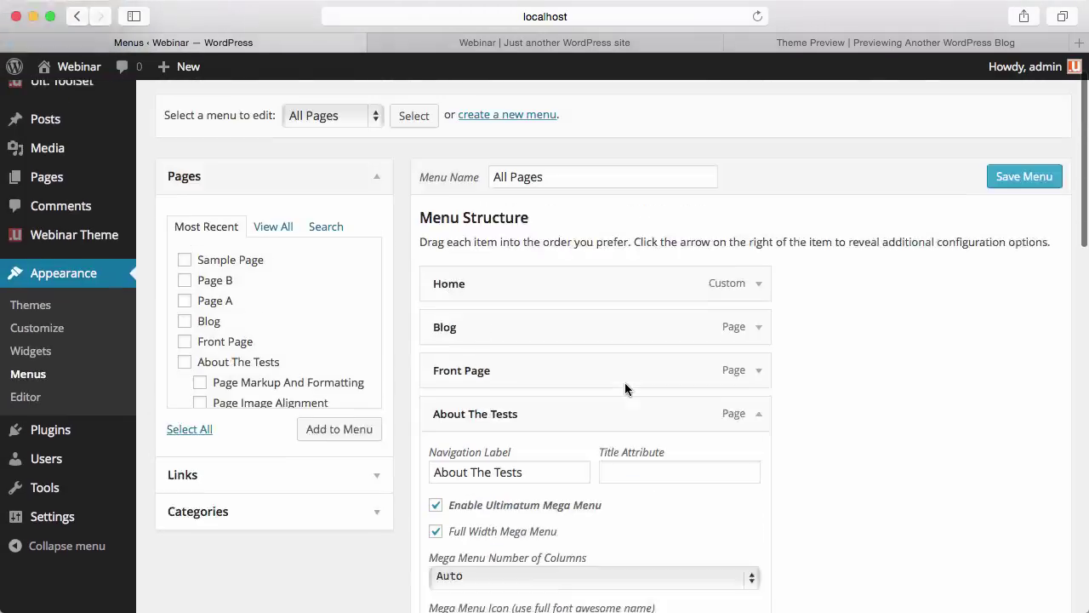
pyautogui.click(1013, 230)
pyautogui.click(636, 42)
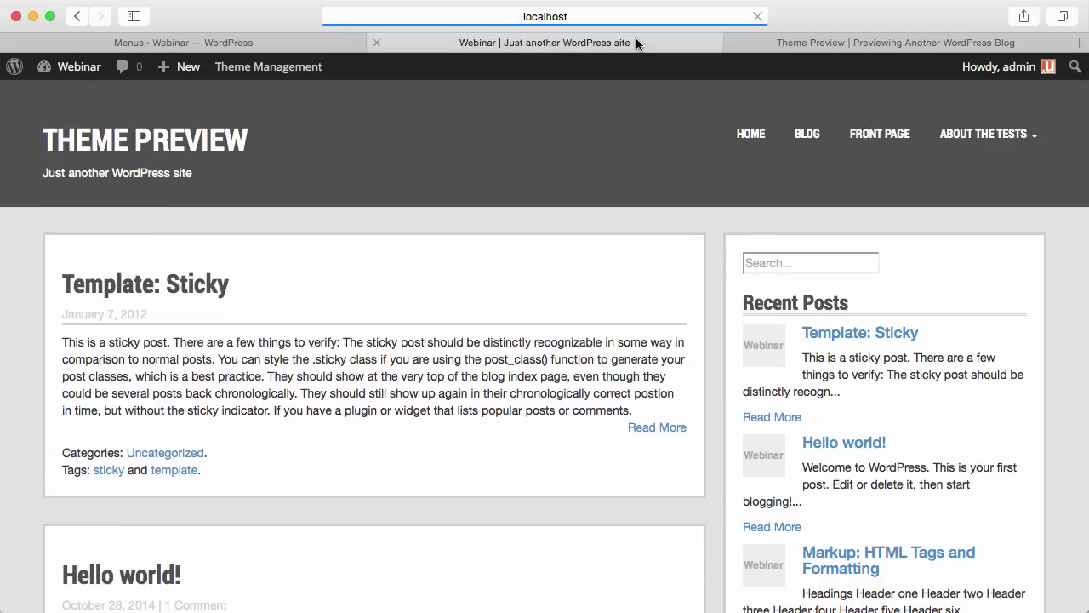
pyautogui.moveTo(965, 146)
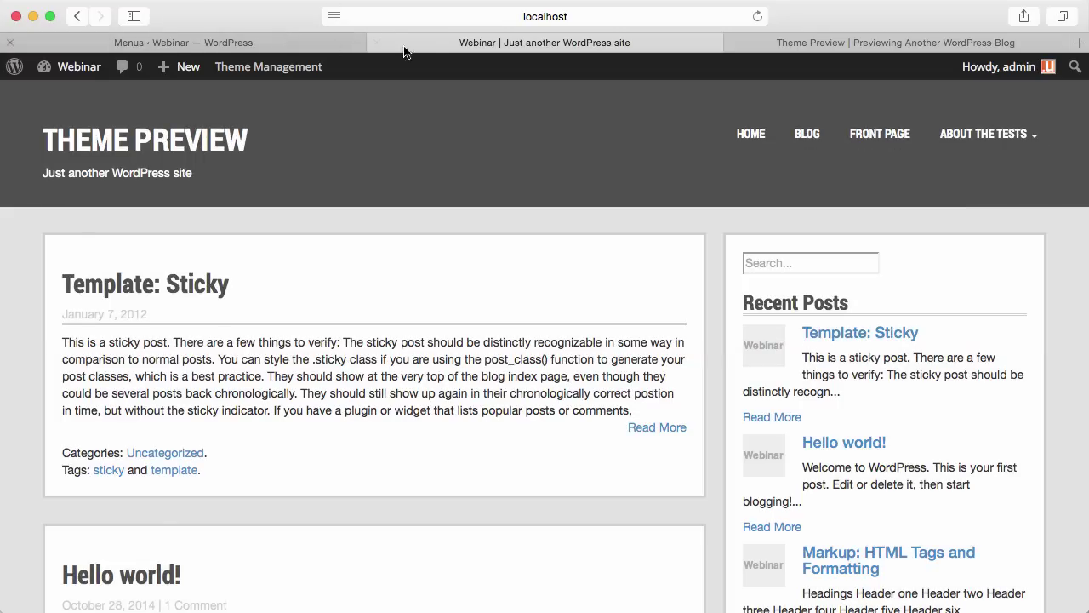
# Move Level 3b to the first position directly under About The Tests in the All Pages menu and save the menu
pyautogui.click(314, 44)
pyautogui.scroll(-10, 596, 409)
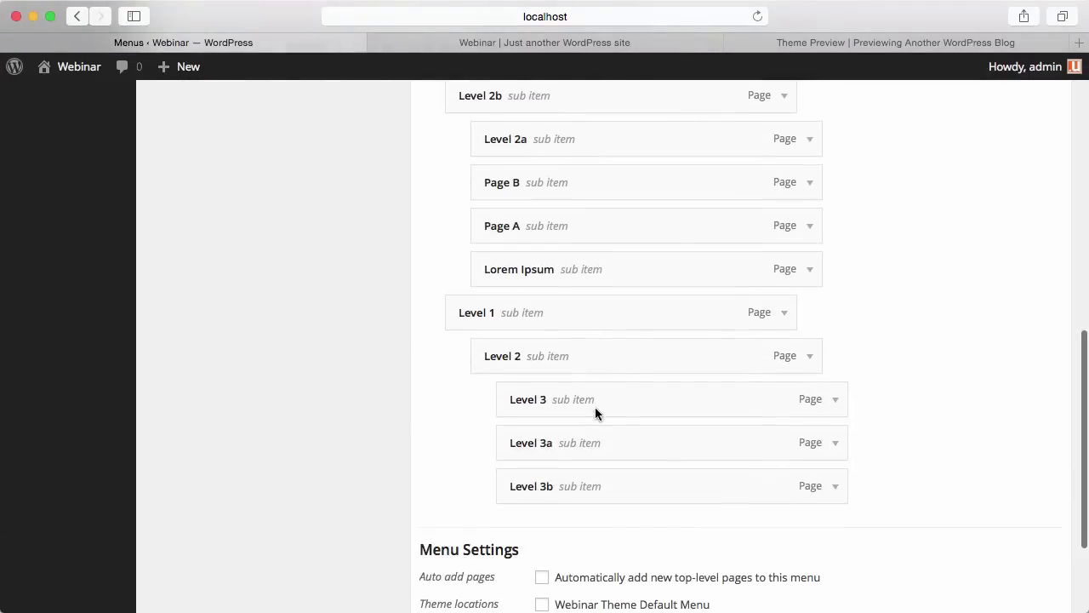
pyautogui.moveTo(587, 486); pyautogui.dragTo(536, 440)
pyautogui.scroll(10, 775, 369)
pyautogui.scroll(-3, 659, 411)
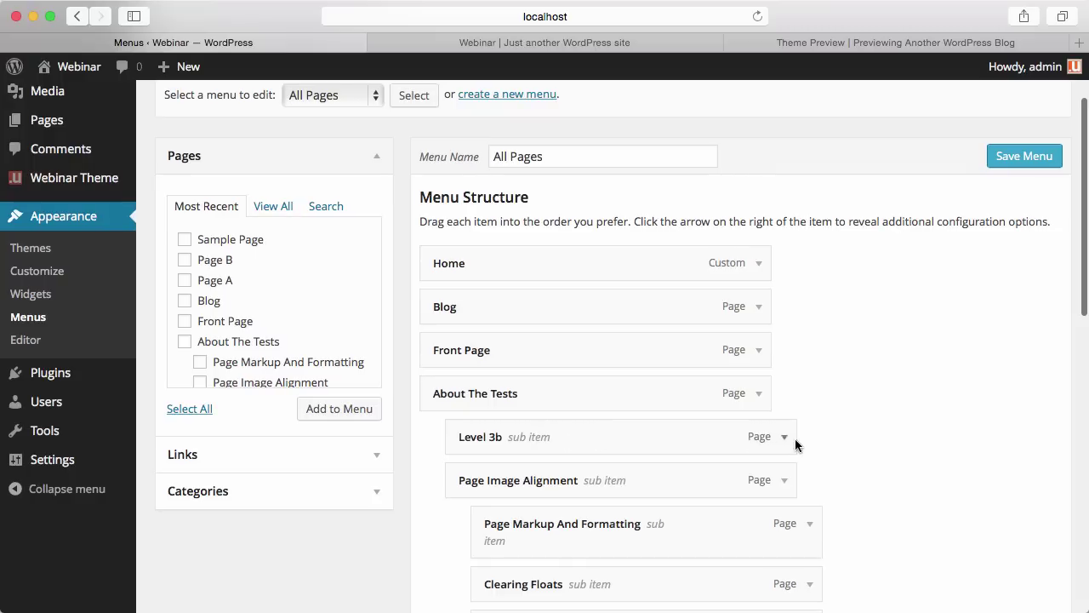
pyautogui.click(778, 441)
pyautogui.click(777, 441)
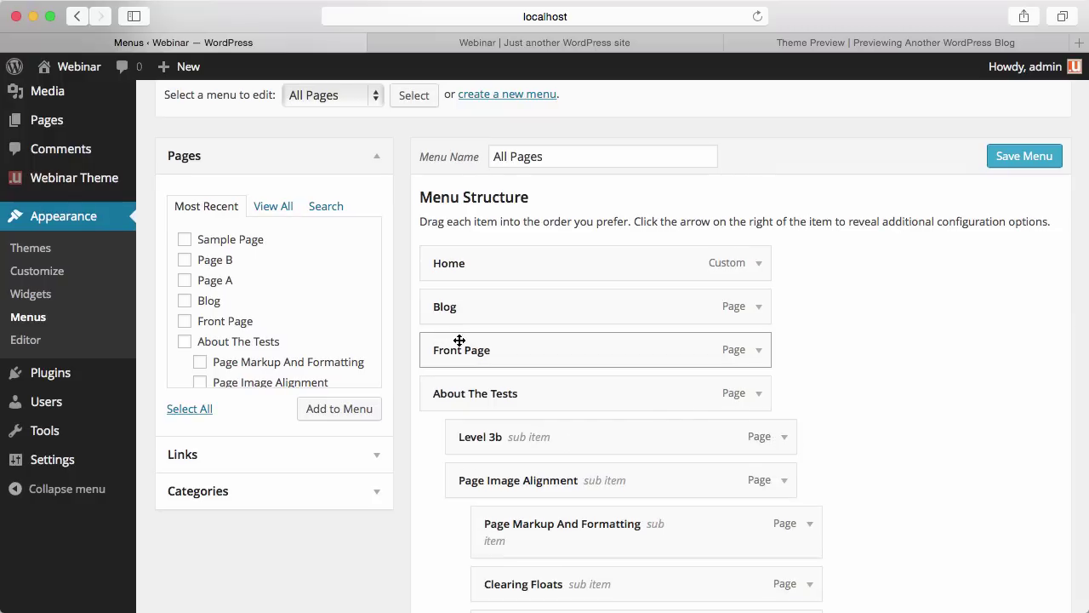
pyautogui.click(991, 159)
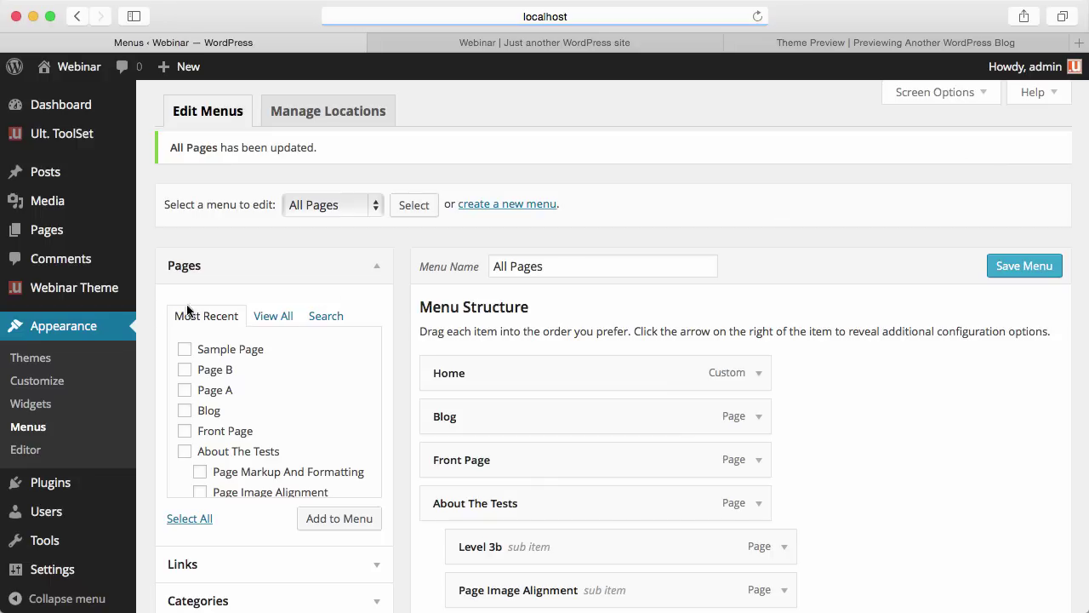
# Define the sidebars sidebar1, sidebar2 and sidebar3 in the Webinar Theme settings and save the changes
pyautogui.moveTo(83, 292)
pyautogui.click(155, 289)
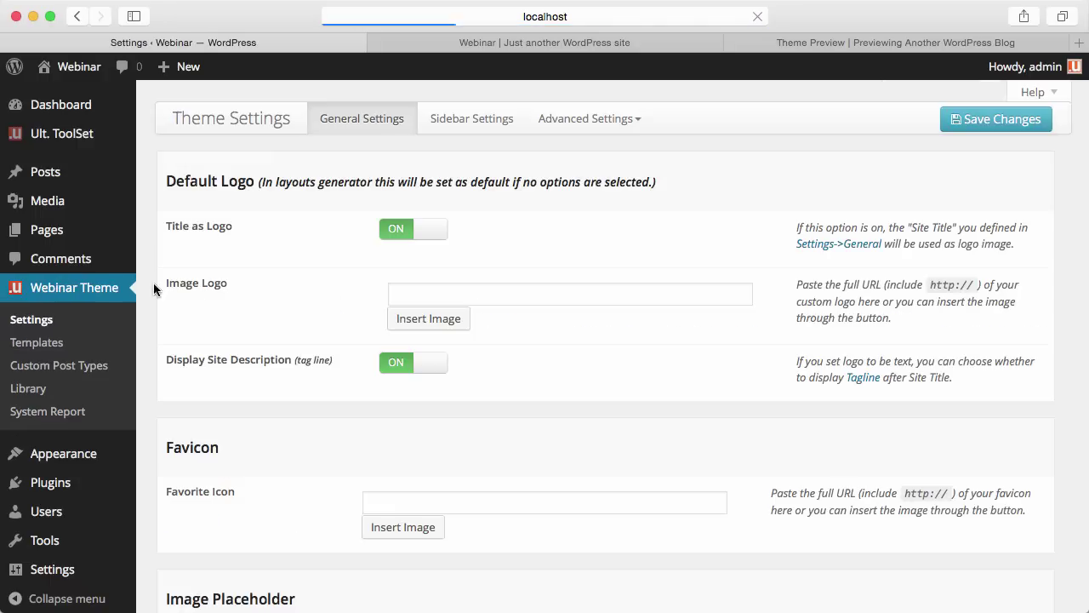
pyautogui.click(472, 124)
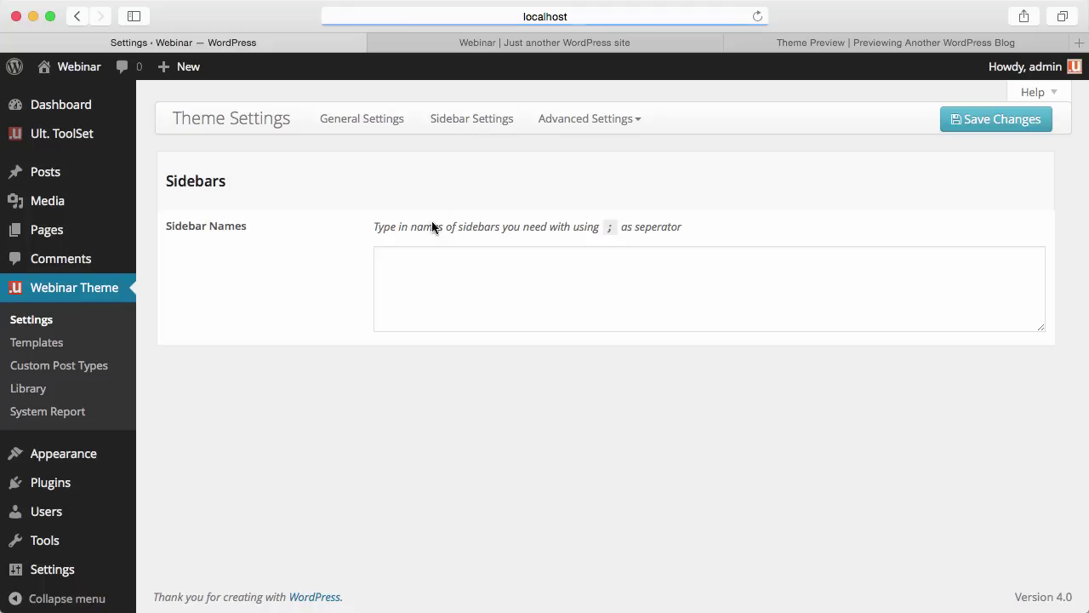
pyautogui.click(432, 259)
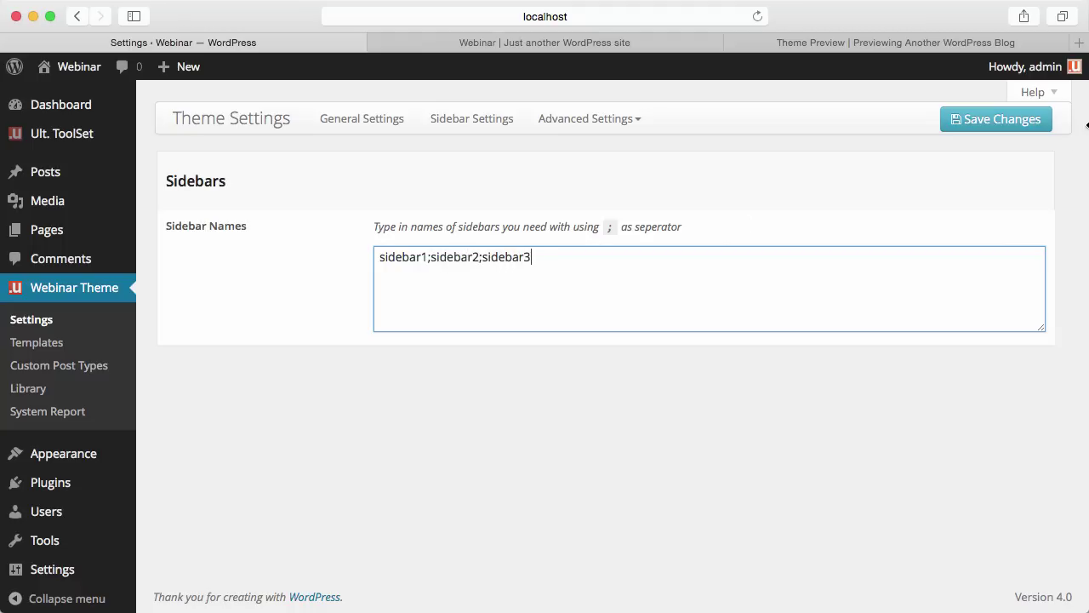
pyautogui.click(1004, 119)
# Add the Calendar widget to sidebar1 and the Archives widget to sidebar2, titled Archives and displayed as a dropdown
pyautogui.moveTo(78, 462)
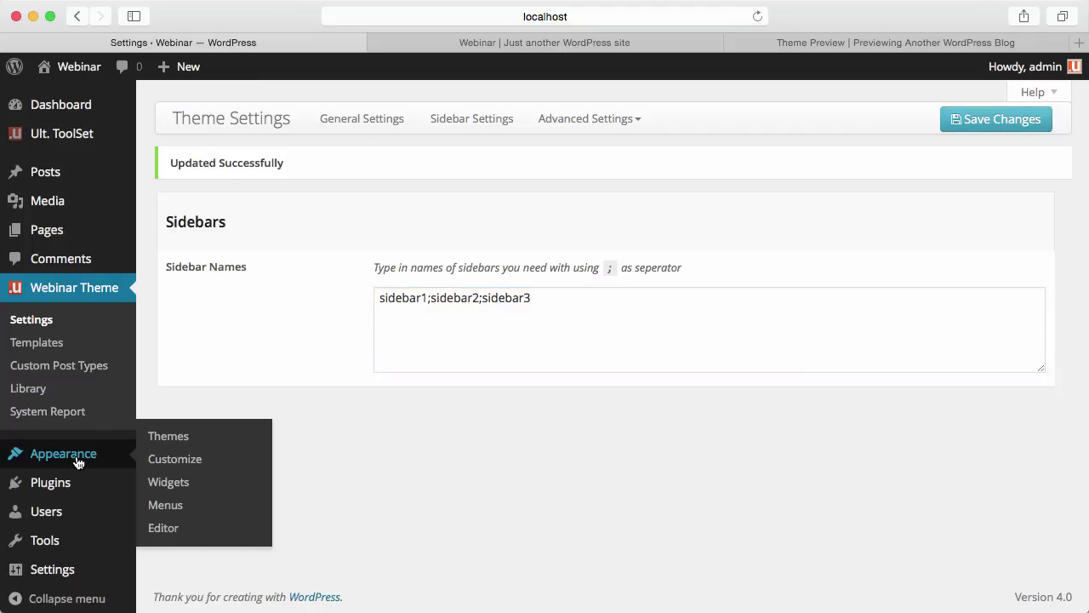
pyautogui.click(173, 485)
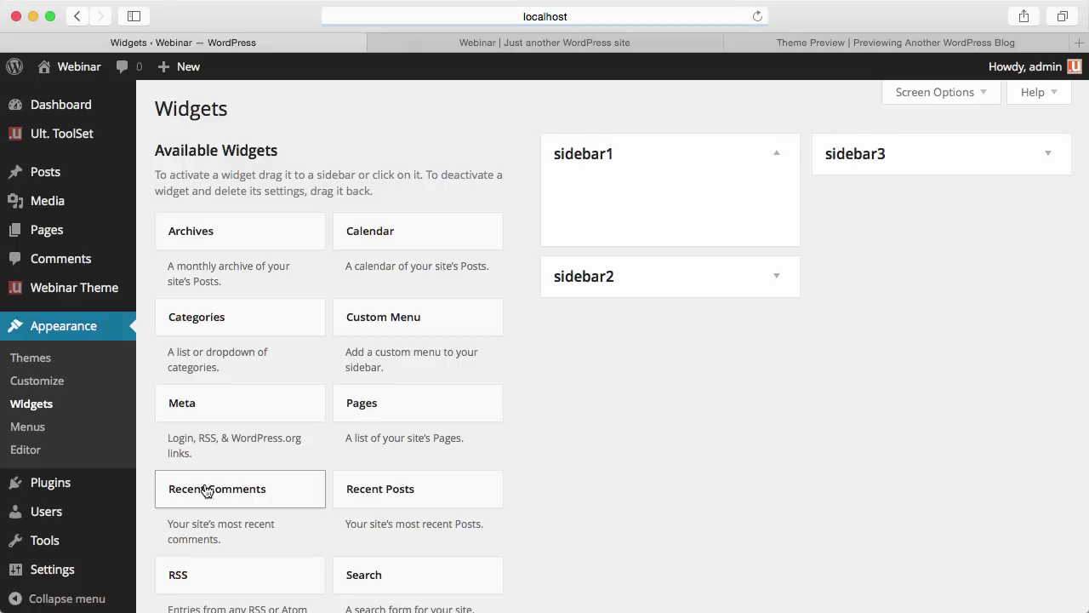
pyautogui.moveTo(360, 241); pyautogui.dragTo(616, 196)
pyautogui.moveTo(229, 236); pyautogui.dragTo(648, 370)
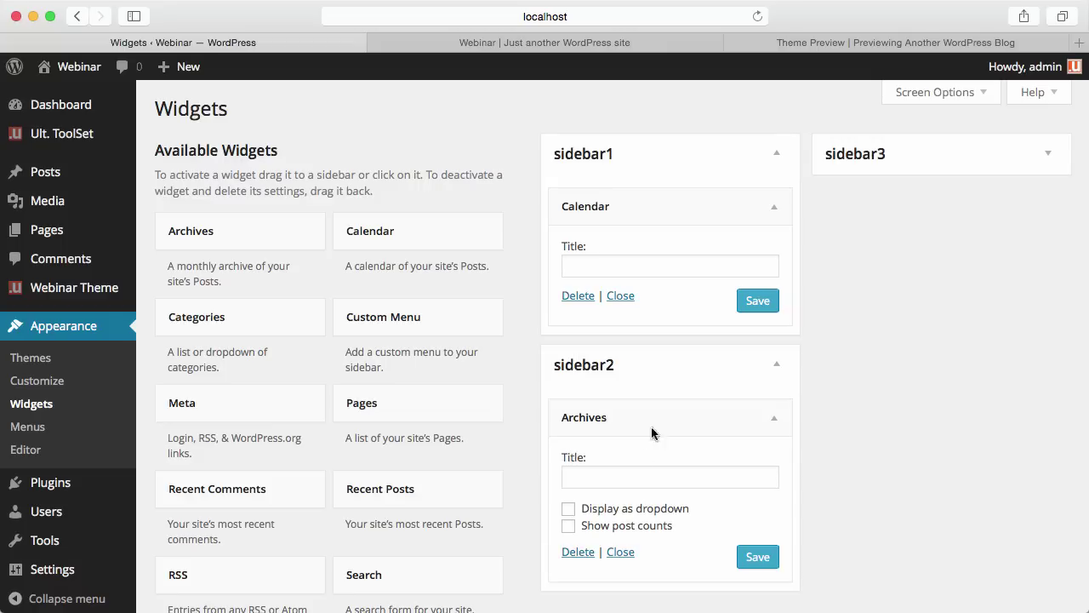
pyautogui.click(568, 508)
pyautogui.click(599, 471)
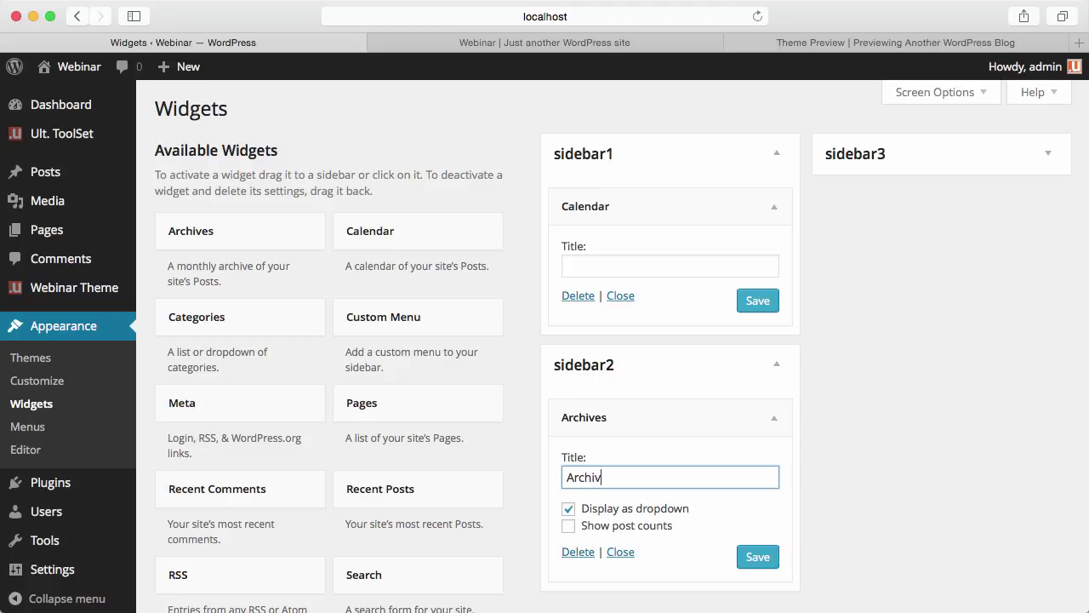
# Add a Categories widget to sidebar3 titled Cats Talk, displayed as a dropdown with post counts, and save it
pyautogui.moveTo(255, 311); pyautogui.dragTo(921, 152)
pyautogui.click(890, 265)
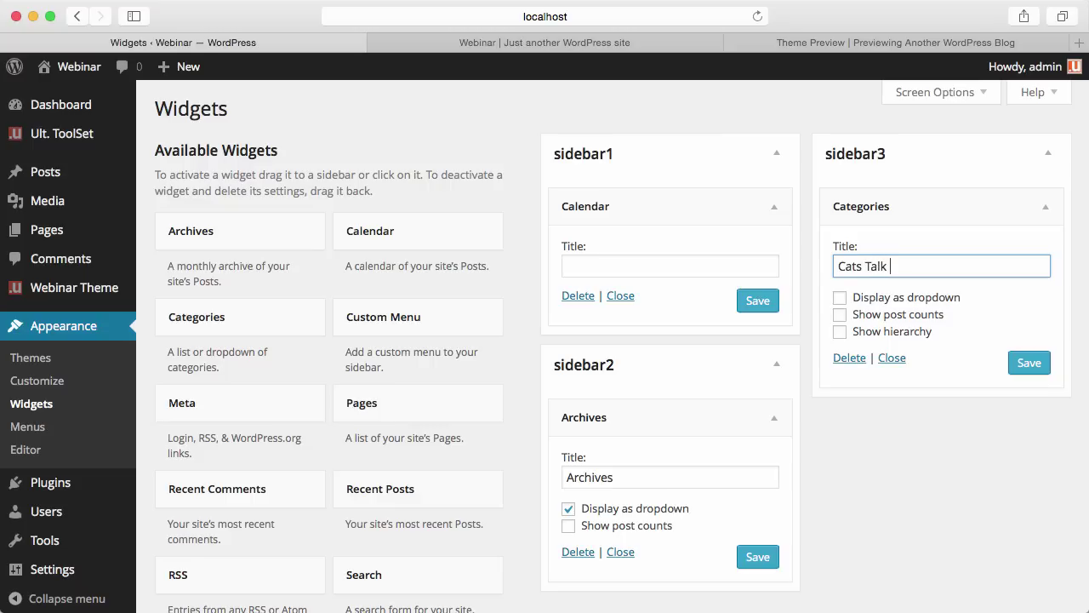
pyautogui.click(874, 299)
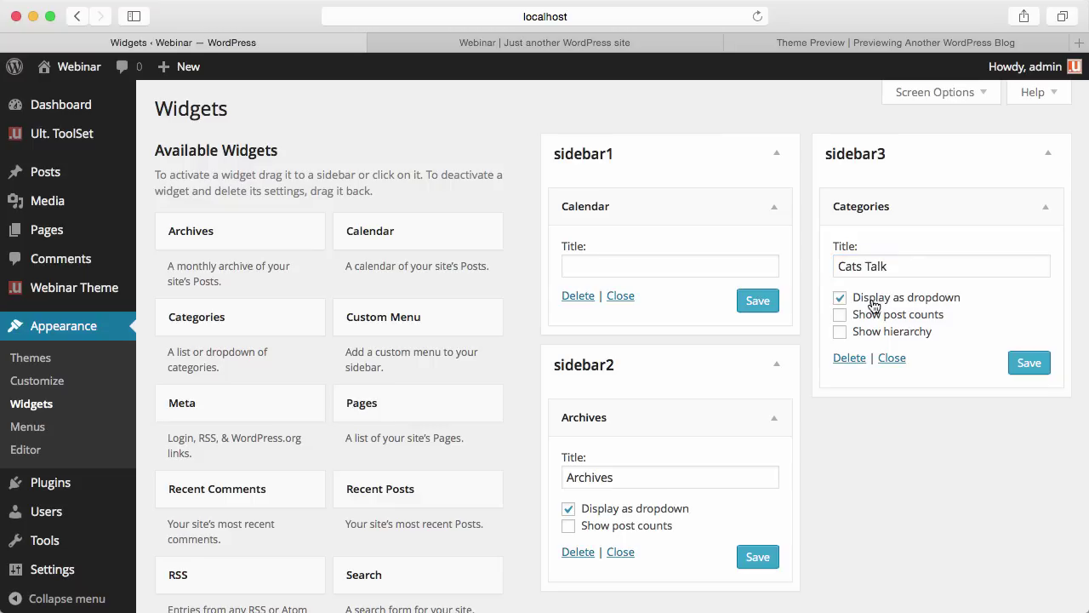
pyautogui.click(854, 316)
pyautogui.click(1023, 361)
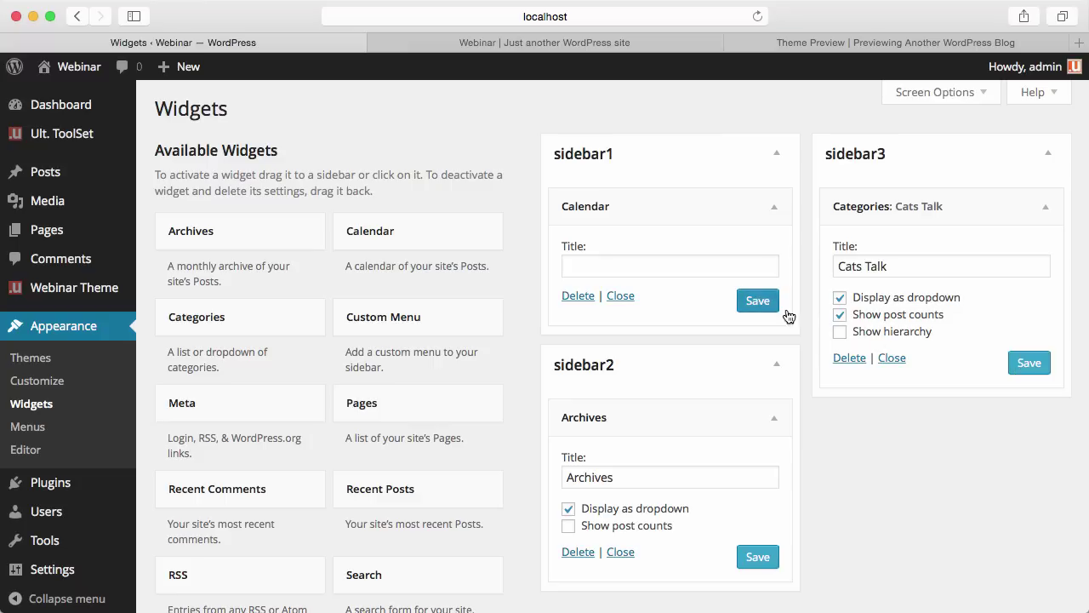
# Save the Archives widget, then title the sidebar1 widget Calendar and save it
pyautogui.click(737, 556)
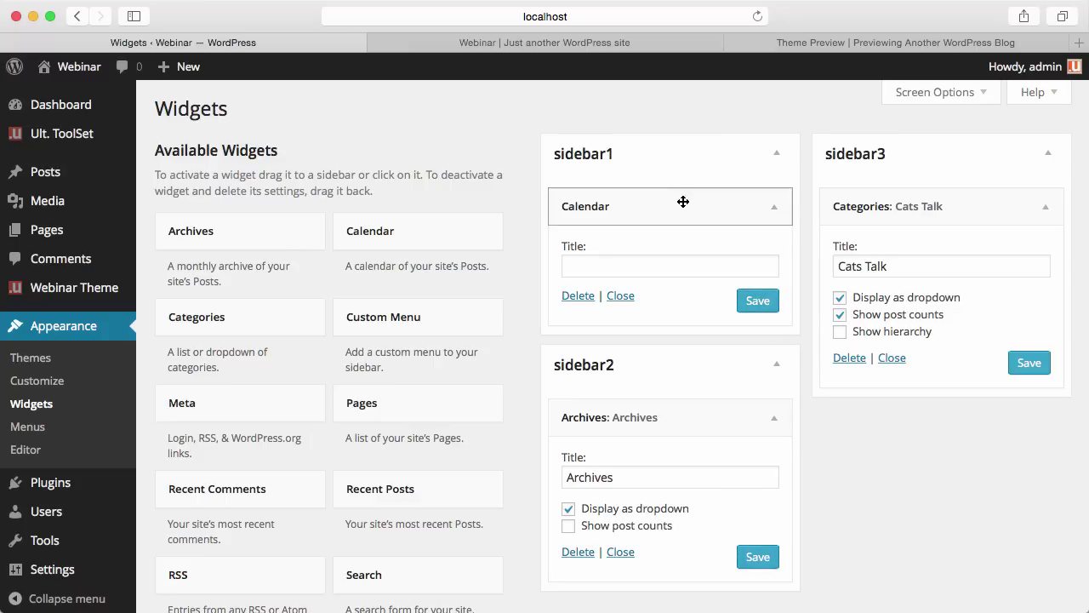
pyautogui.click(639, 259)
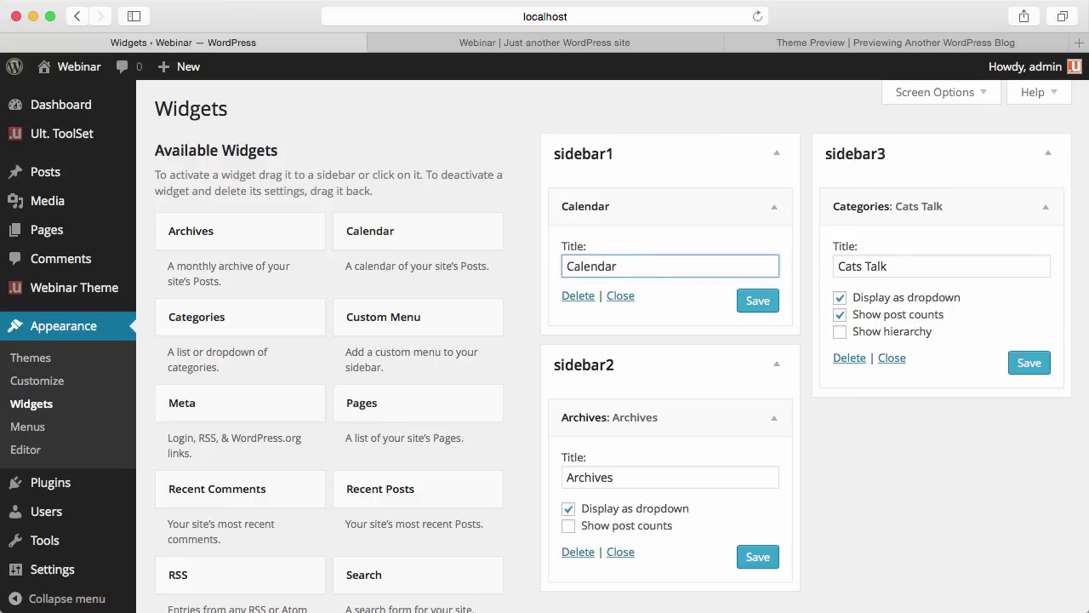
pyautogui.click(755, 304)
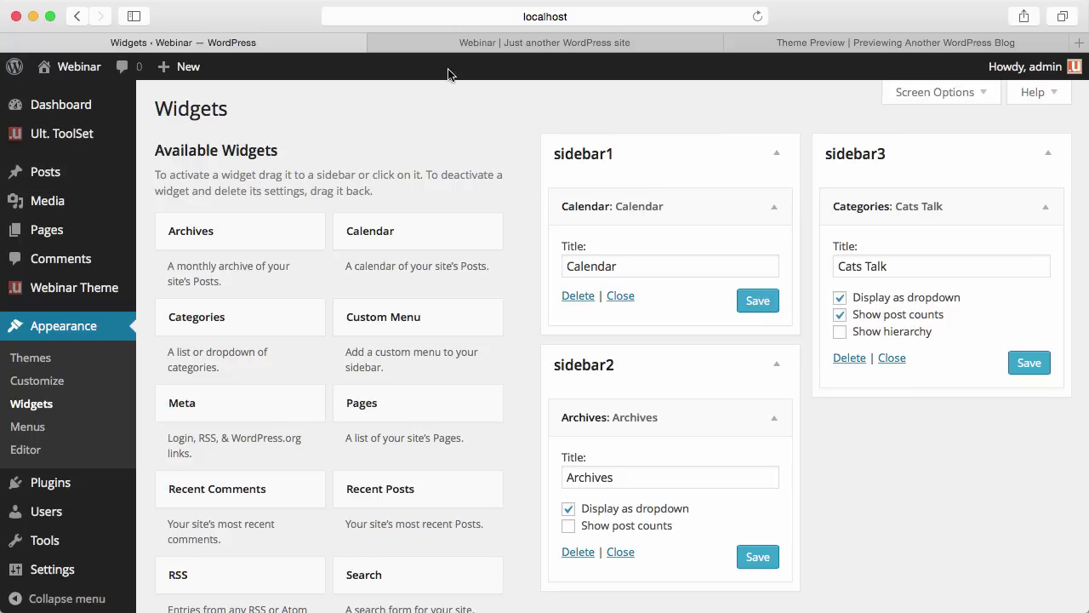
# Assign sidebar1 as the mega menu widget area of the Level 3b menu item, save the menu and check the site's submenu
pyautogui.click(43, 427)
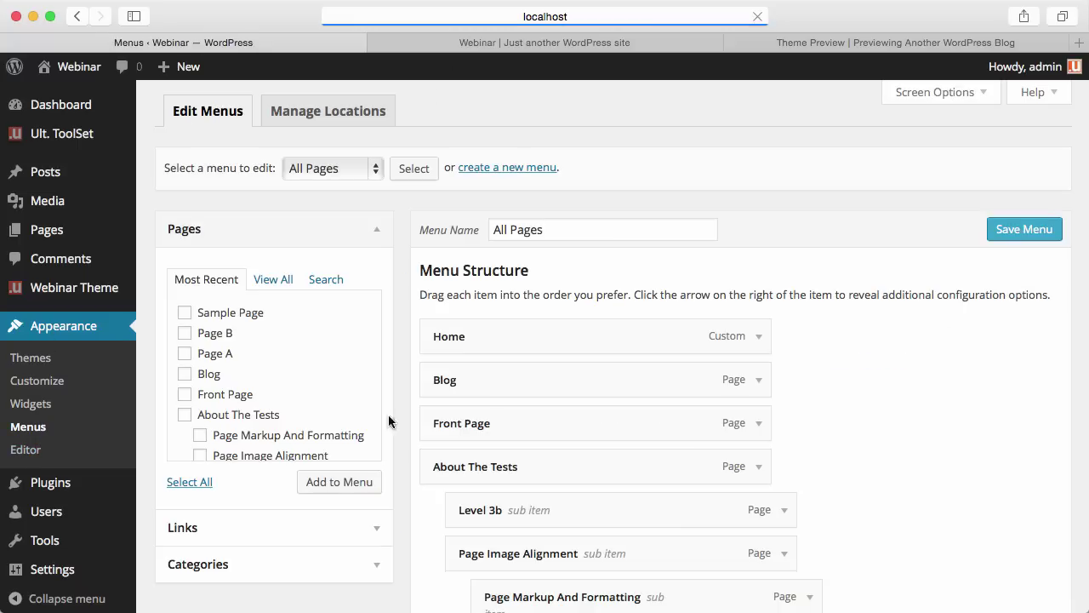
pyautogui.scroll(-4, 651, 402)
pyautogui.click(784, 339)
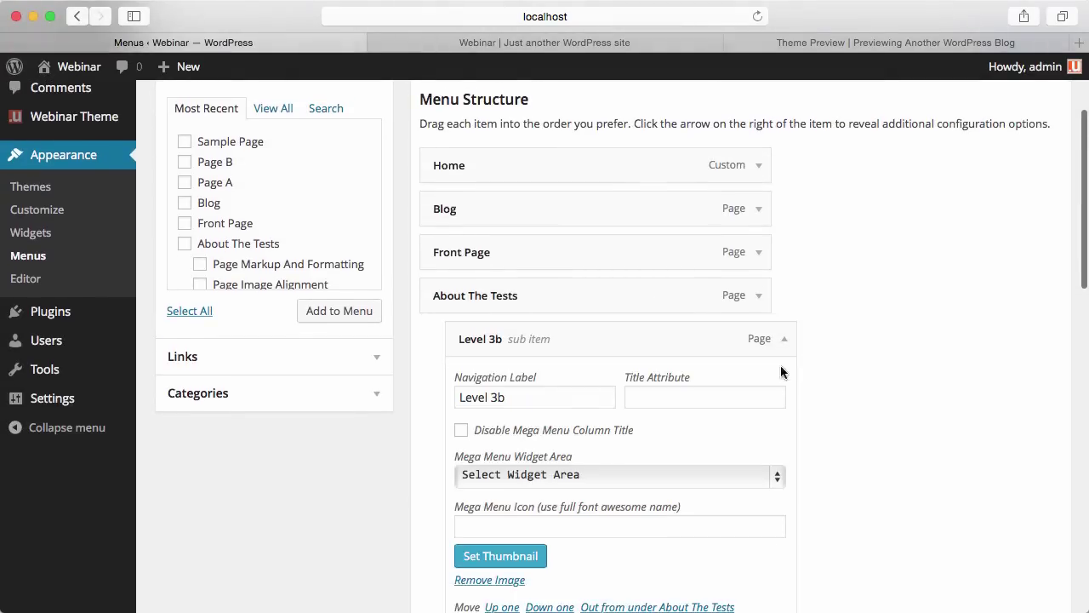
pyautogui.scroll(-2, 766, 379)
pyautogui.click(756, 384)
pyautogui.click(673, 411)
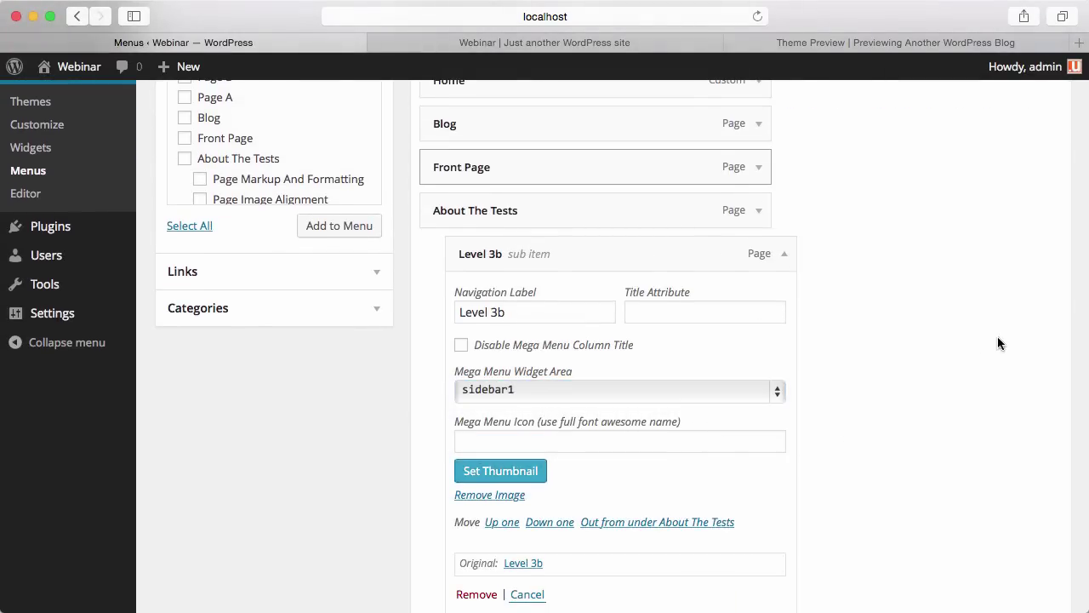
pyautogui.scroll(5, 997, 336)
pyautogui.click(1024, 206)
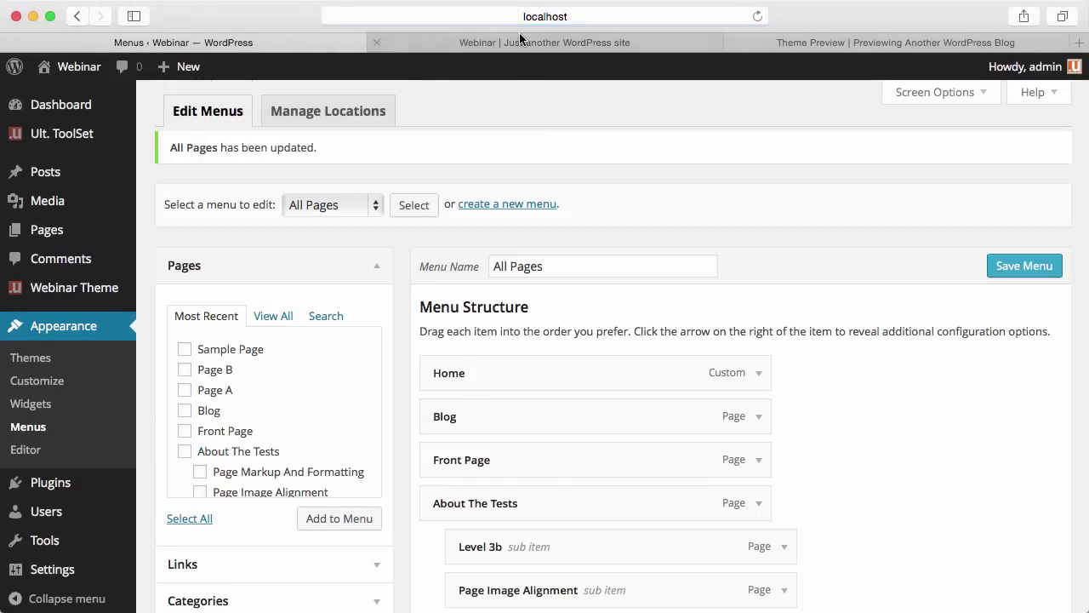
pyautogui.click(519, 36)
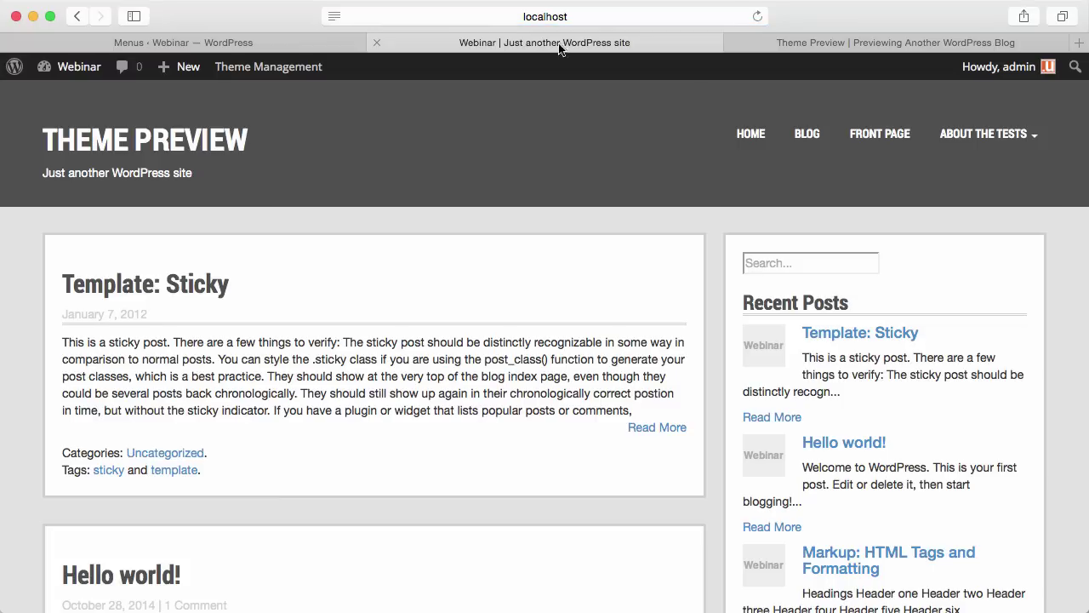
pyautogui.moveTo(958, 138)
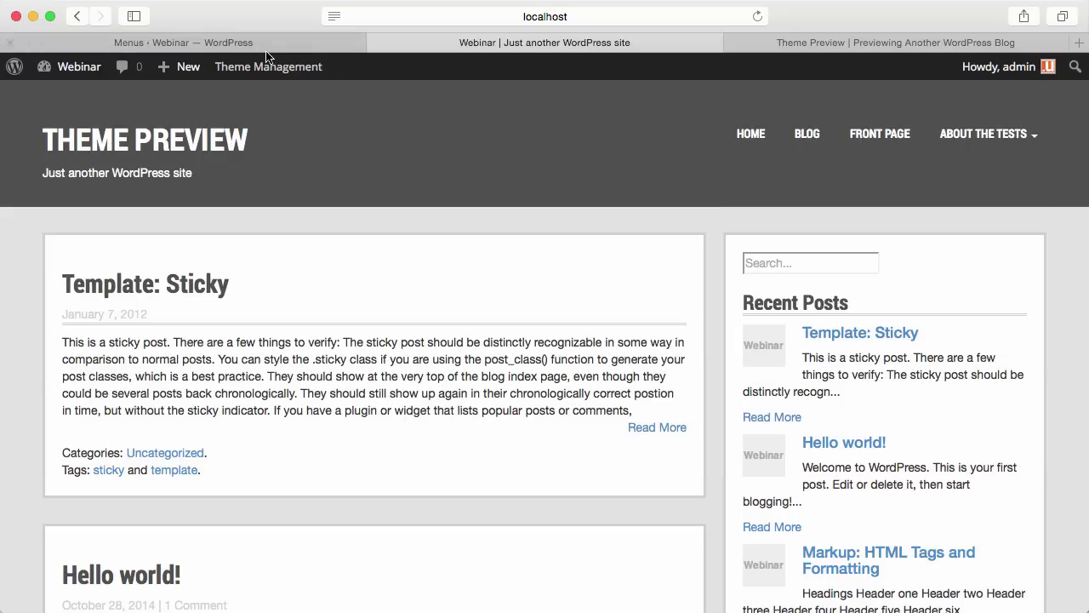
# Set the mega menu icon of the Page Image Alignment menu item to fa fa-book and save the menu
pyautogui.click(340, 42)
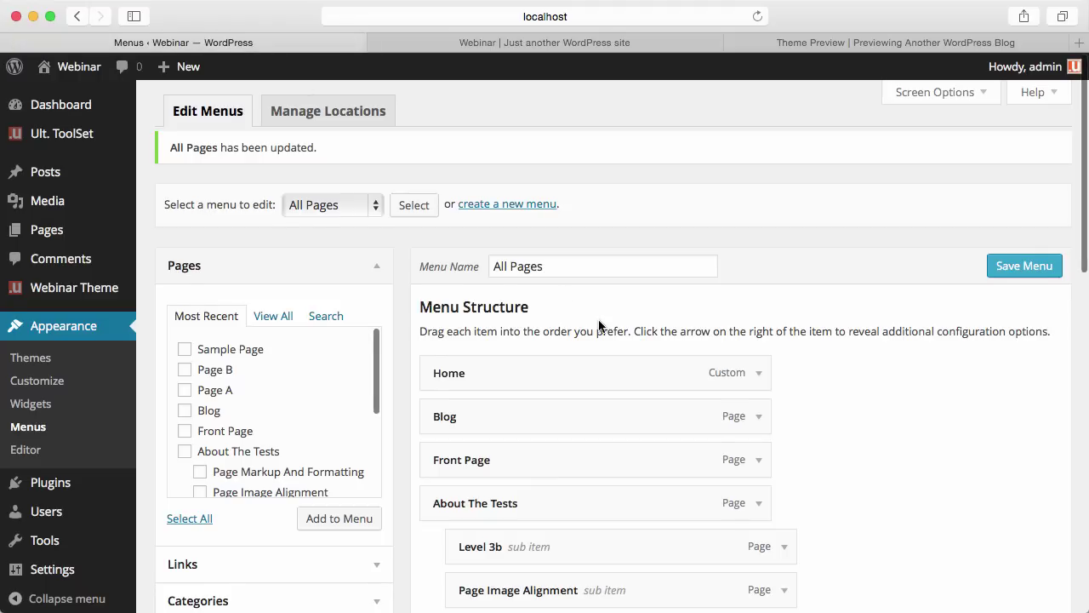
pyautogui.scroll(-5, 599, 325)
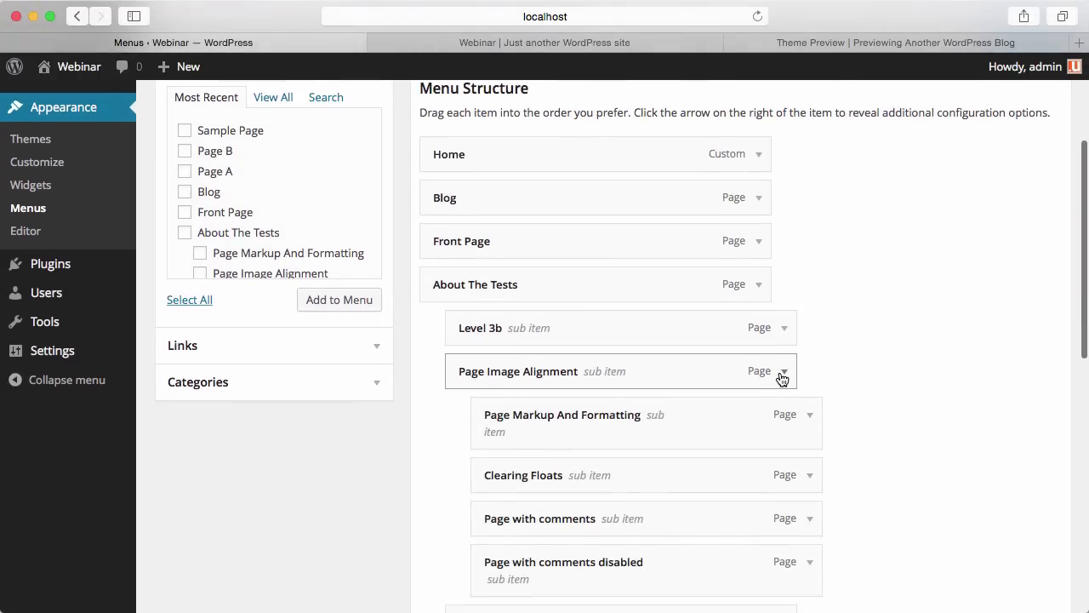
pyautogui.click(783, 375)
pyautogui.scroll(-2, 740, 405)
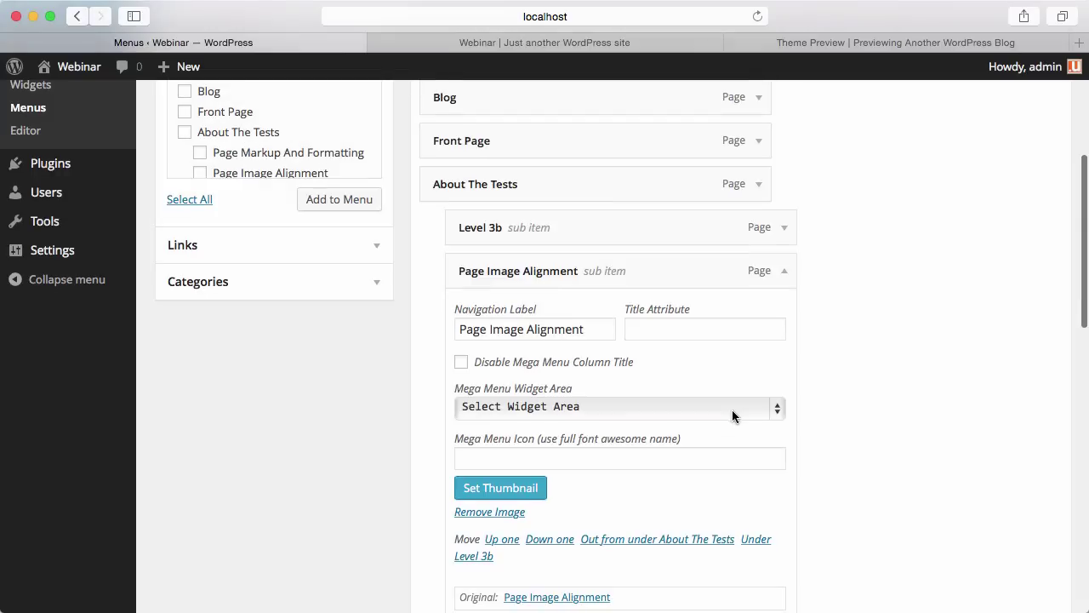
pyautogui.click(667, 454)
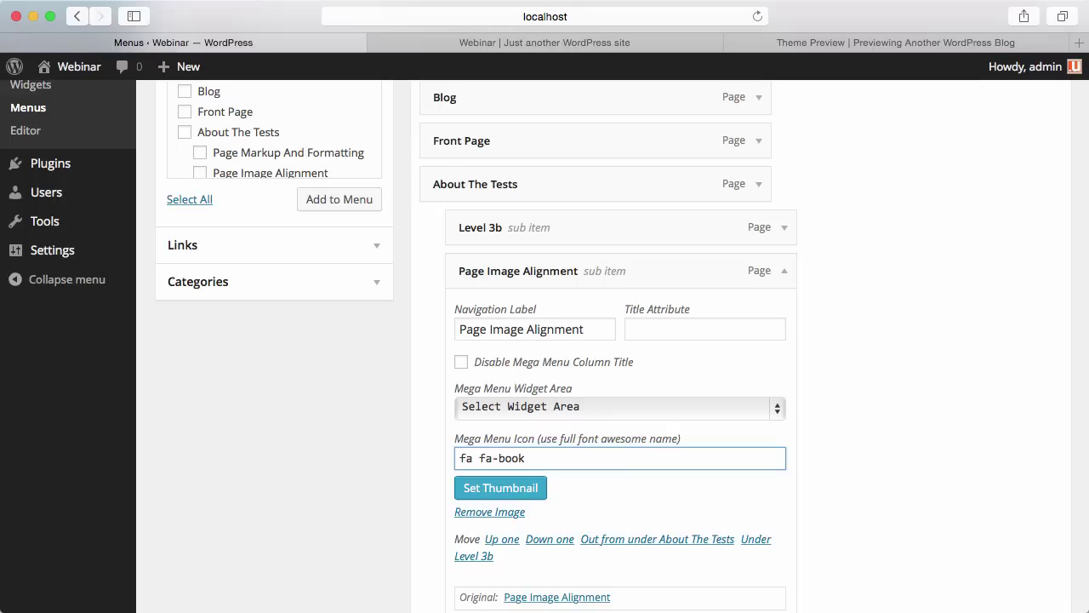
pyautogui.scroll(6, 867, 313)
pyautogui.click(1024, 150)
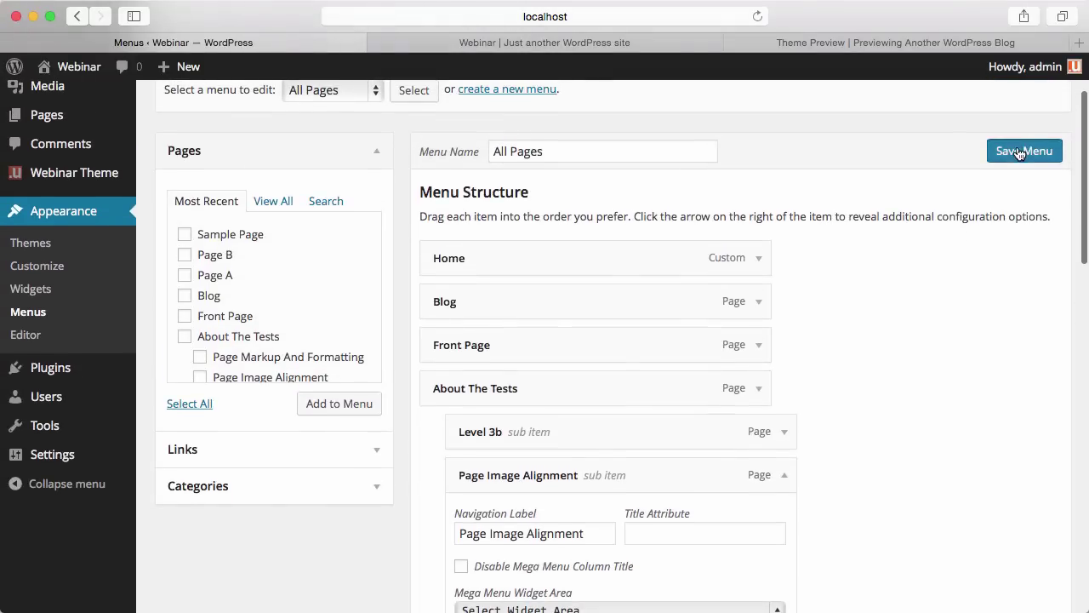
# Review the mega menu settings of the Level 3b menu item and reload the site
pyautogui.scroll(-5, 675, 238)
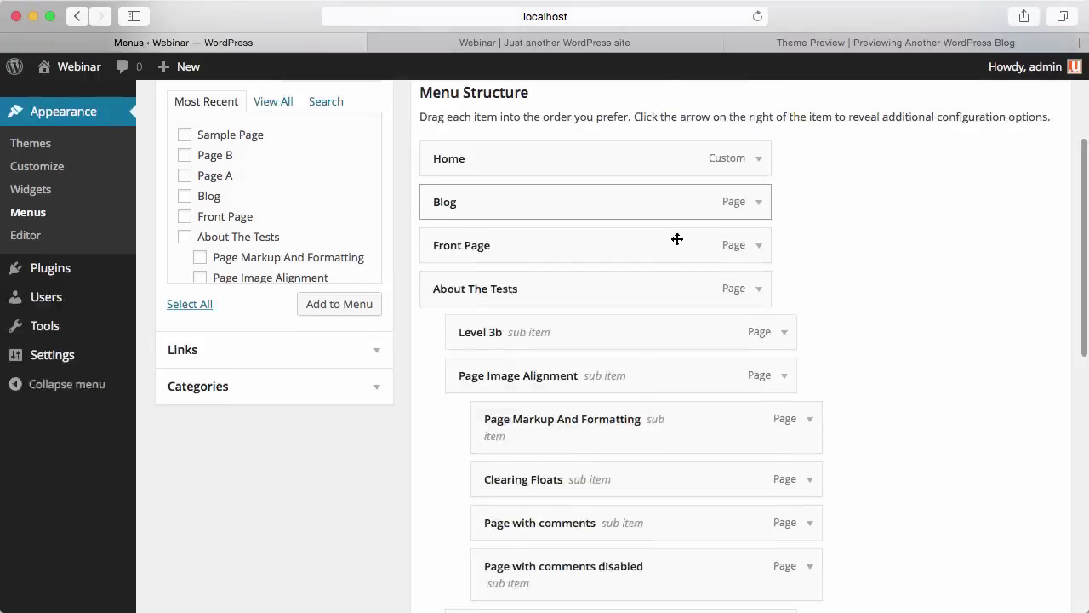
pyautogui.click(784, 292)
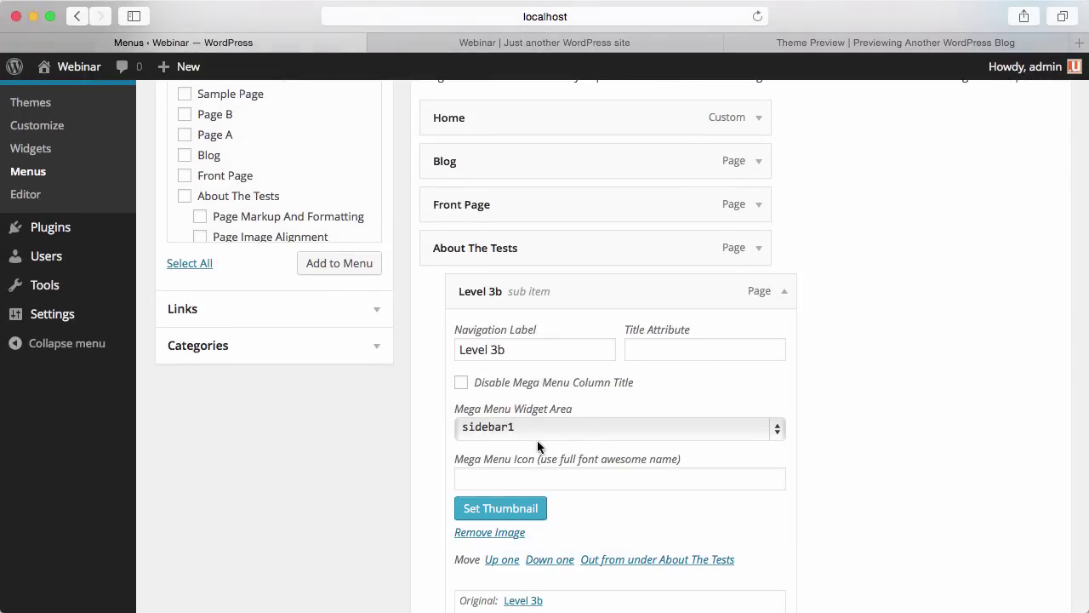
pyautogui.scroll(3, 1016, 339)
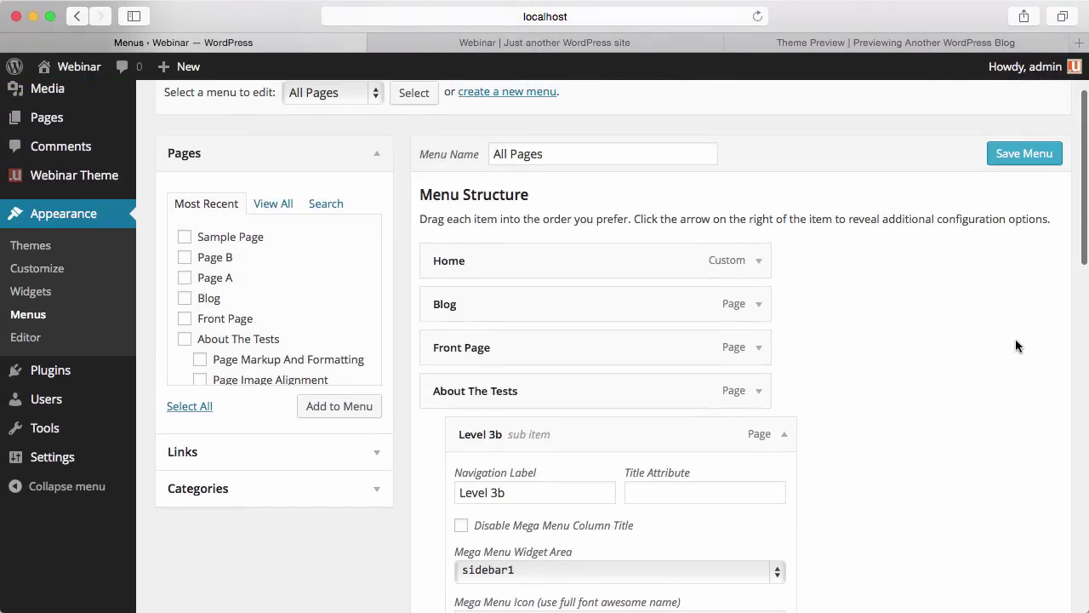
pyautogui.click(685, 44)
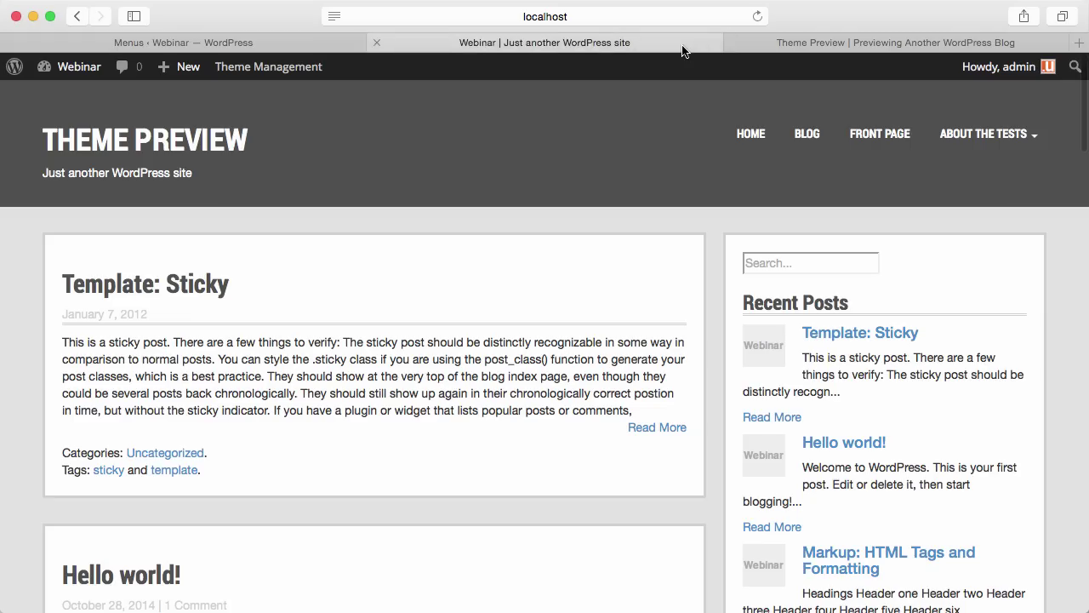
pyautogui.press('super+r')
pyautogui.click(313, 42)
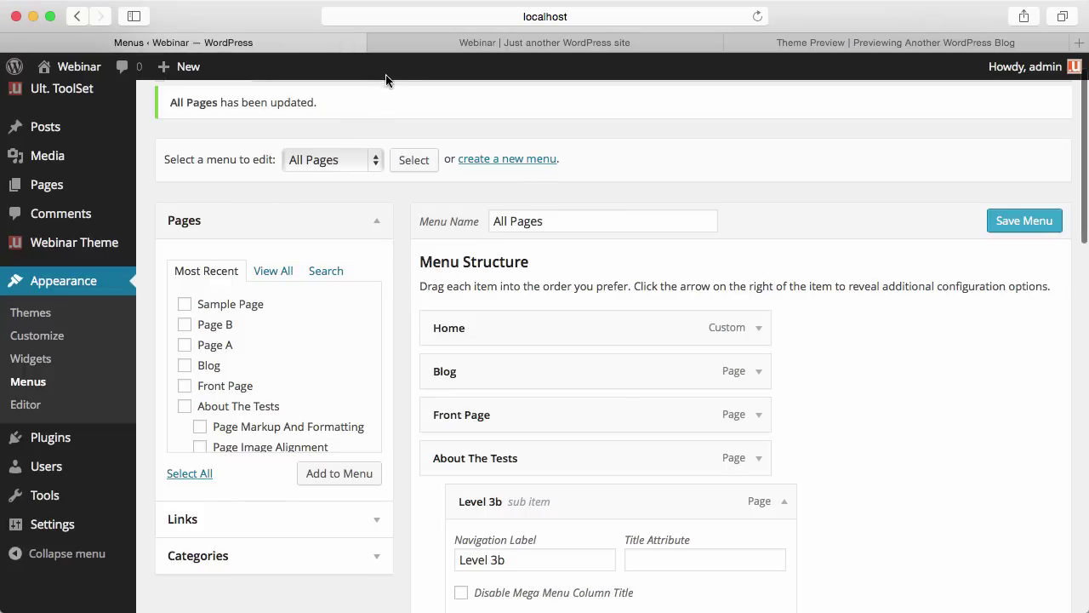
# Edit the site's header layout, set the Ultimatum Menu widget's mobile menu script to Mobile on side, and save the widget
pyautogui.click(426, 40)
pyautogui.moveTo(304, 68)
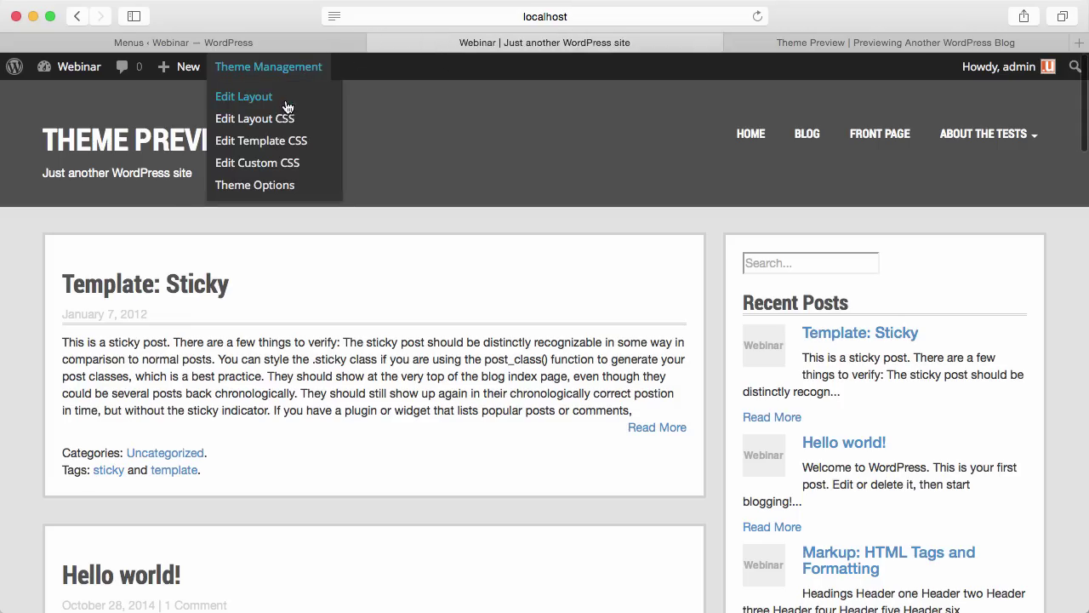
pyautogui.click(287, 97)
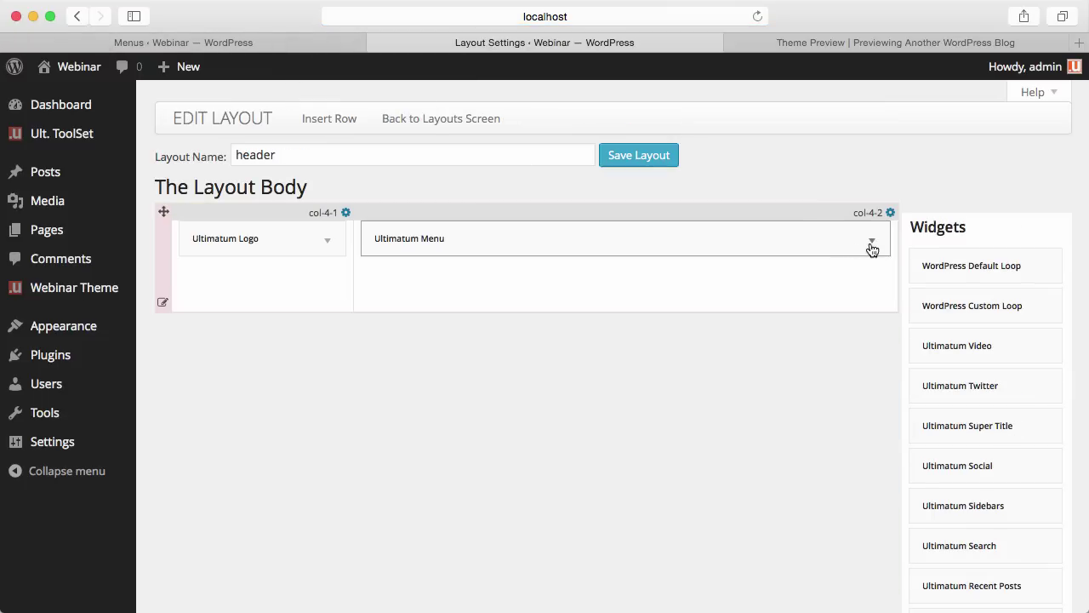
pyautogui.click(871, 243)
pyautogui.scroll(-5, 794, 288)
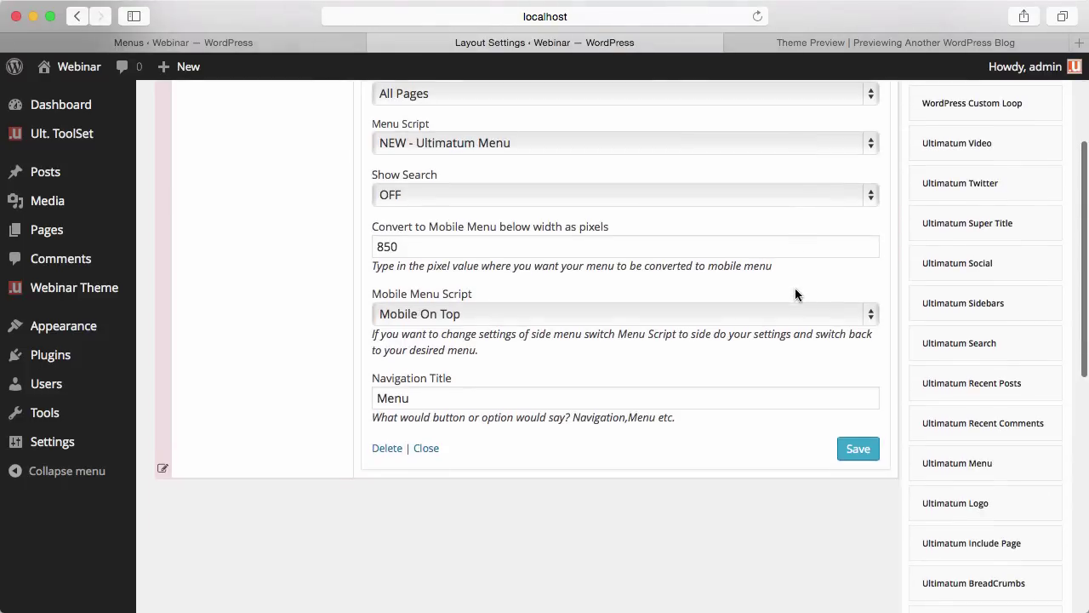
pyautogui.click(612, 317)
pyautogui.click(591, 335)
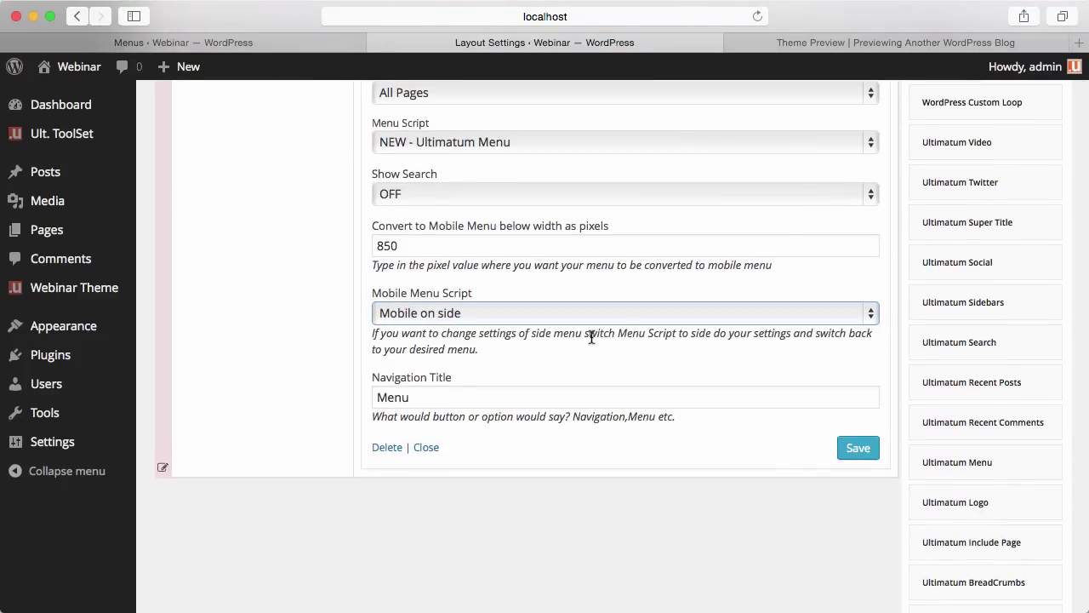
pyautogui.click(853, 453)
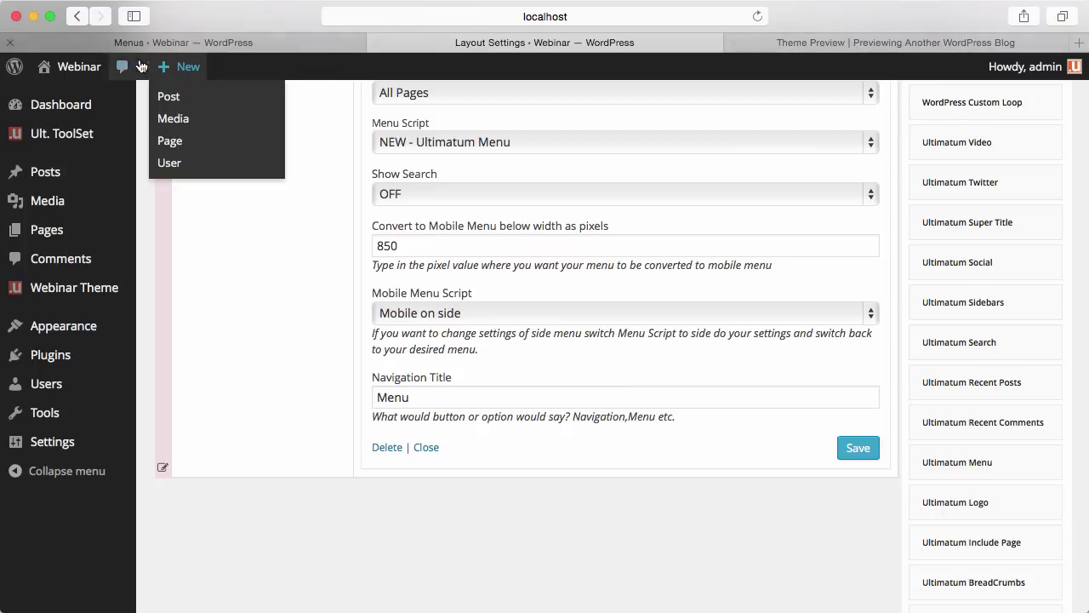
# Load the site in a separate tab, narrow the browser to mobile width, and examine the items of the side menu
pyautogui.moveTo(81, 70)
pyautogui.keyDown('super'); pyautogui.click(79, 97); pyautogui.keyUp('super')
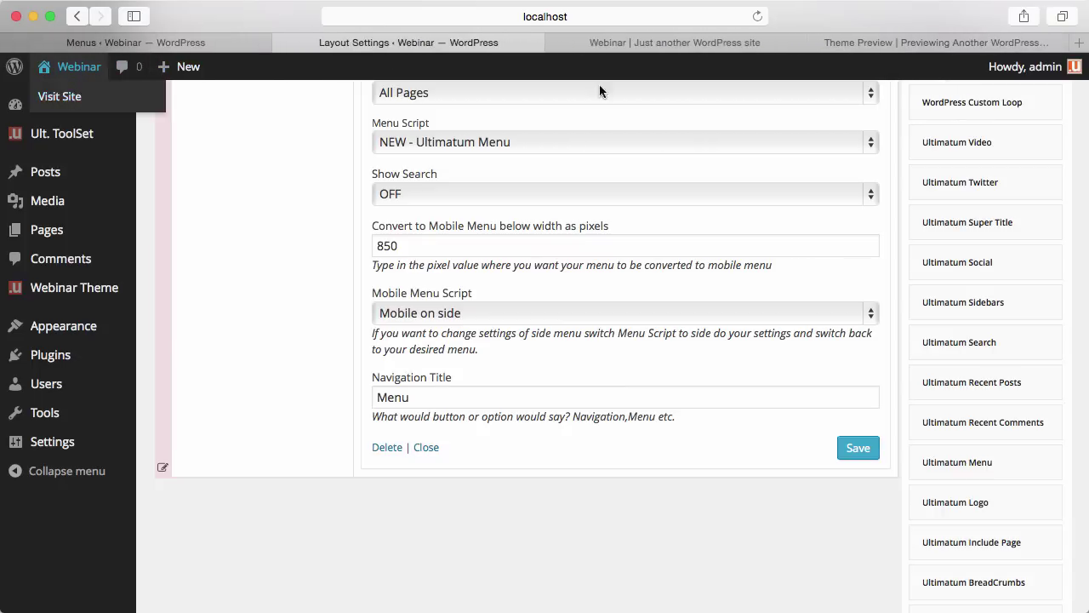
pyautogui.click(689, 42)
pyautogui.moveTo(1086, 196); pyautogui.dragTo(617, 160)
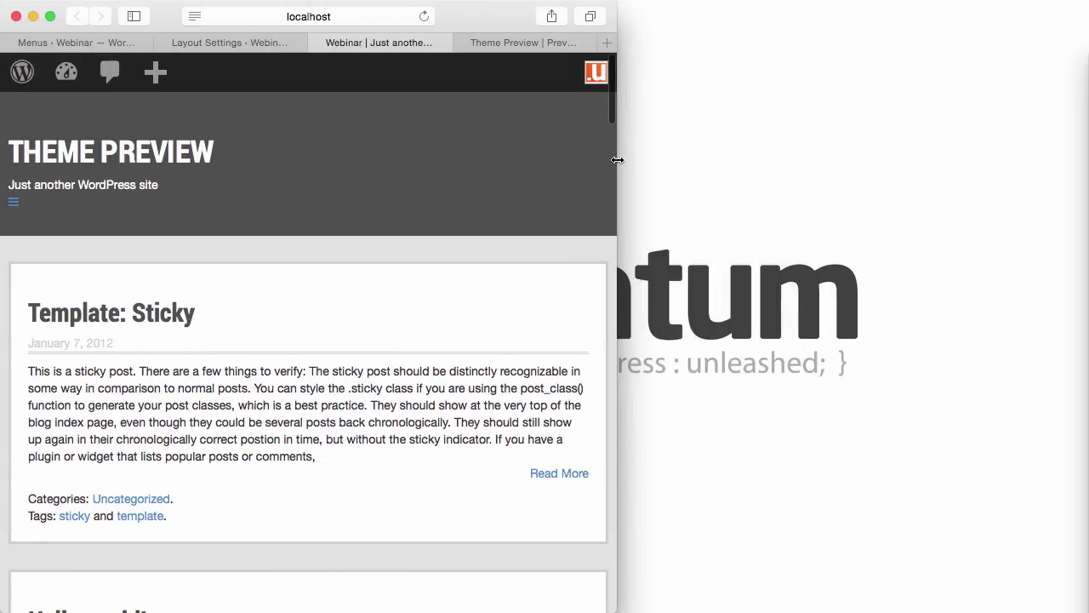
pyautogui.click(15, 207)
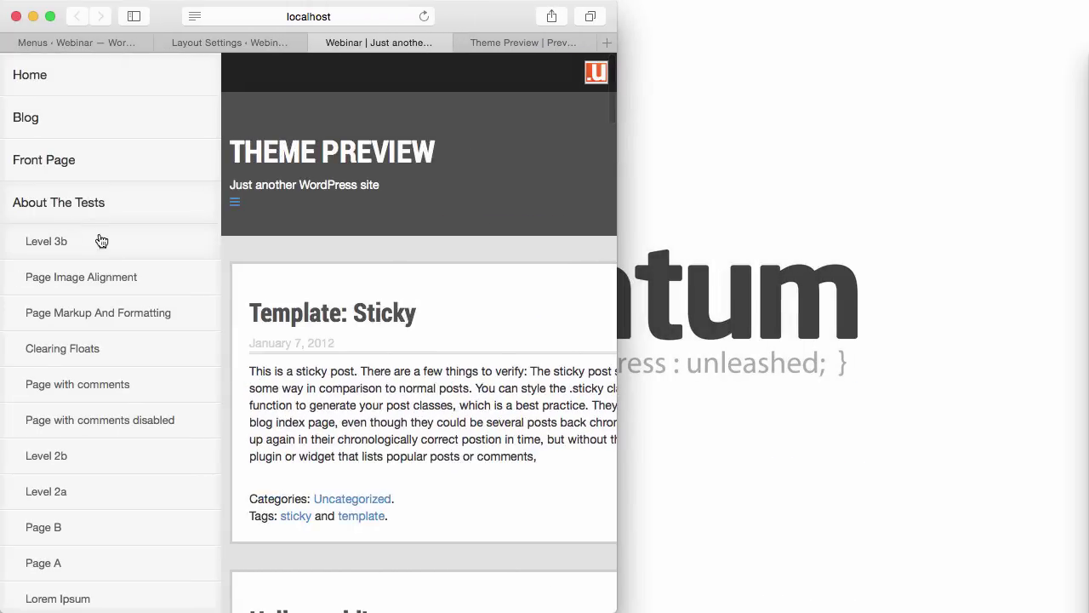
pyautogui.click(239, 205)
pyautogui.click(17, 206)
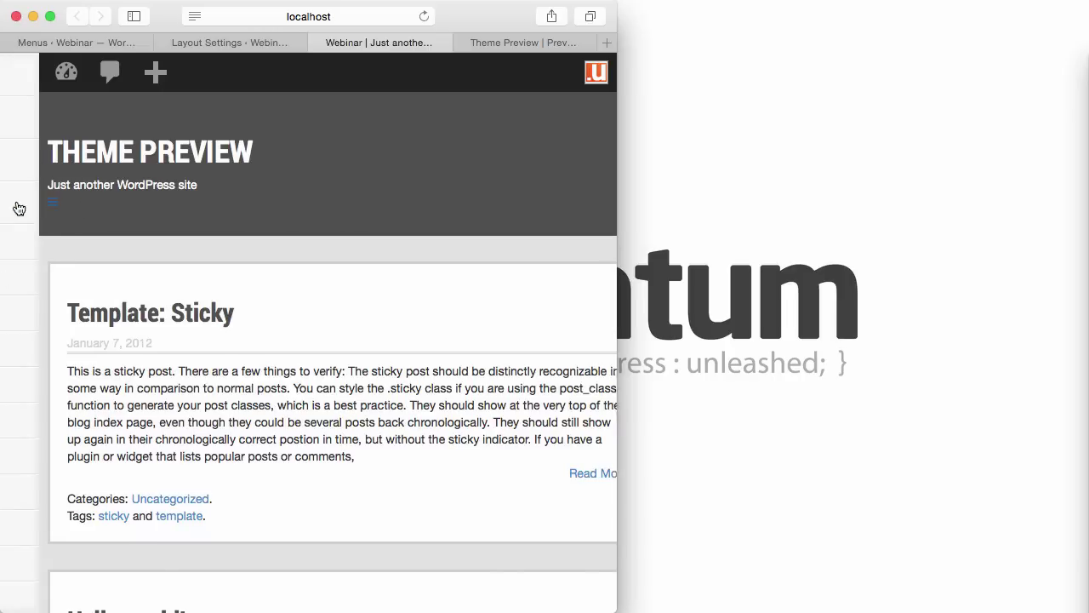
pyautogui.scroll(-5, 73, 243)
pyautogui.scroll(5, 74, 245)
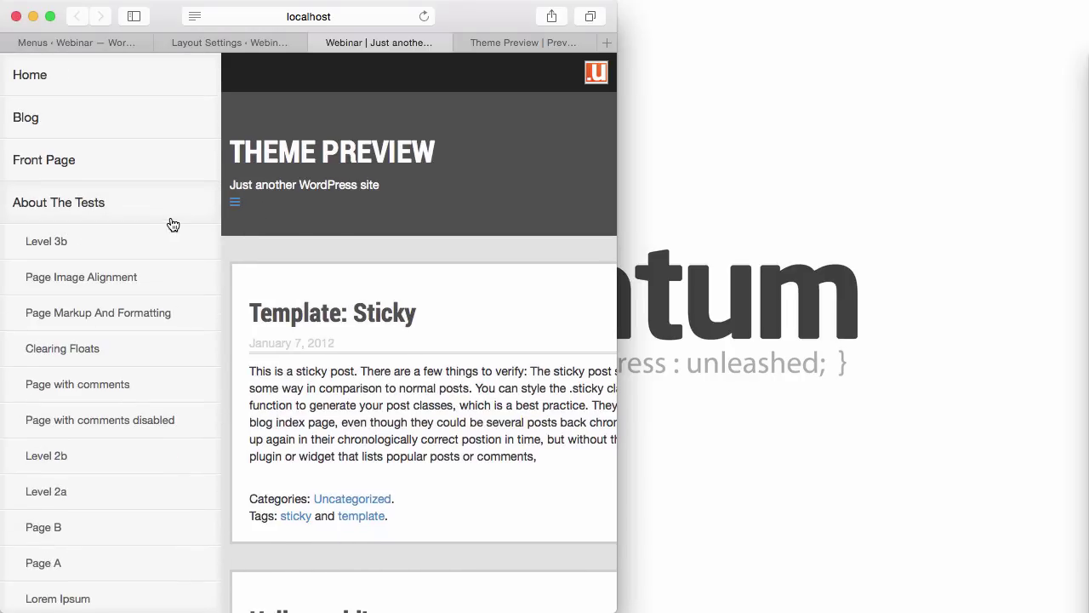
# Switch the header menu widget's script to NEW - Side Menu, with sidebar2 as top widget area and sidebar3 as bottom widget area
pyautogui.click(235, 49)
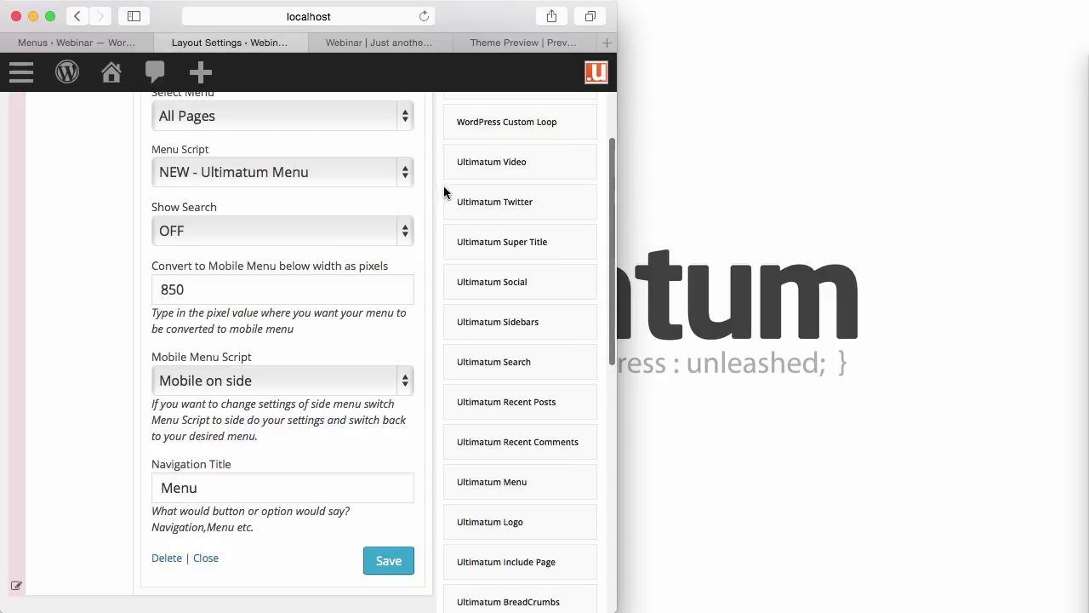
pyautogui.moveTo(620, 315); pyautogui.dragTo(1057, 292)
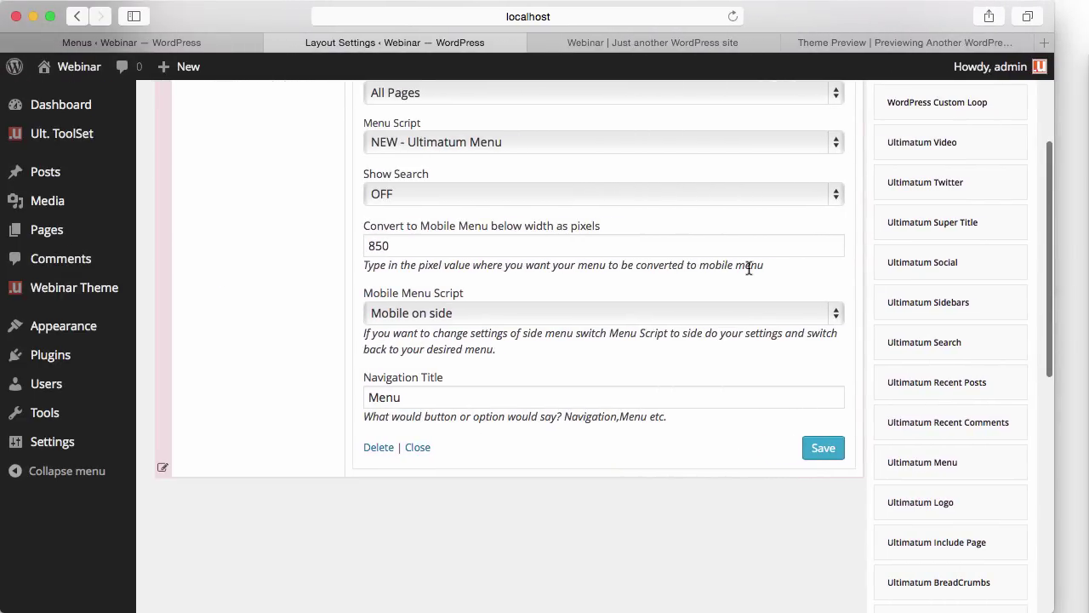
pyautogui.scroll(3, 741, 270)
pyautogui.click(549, 237)
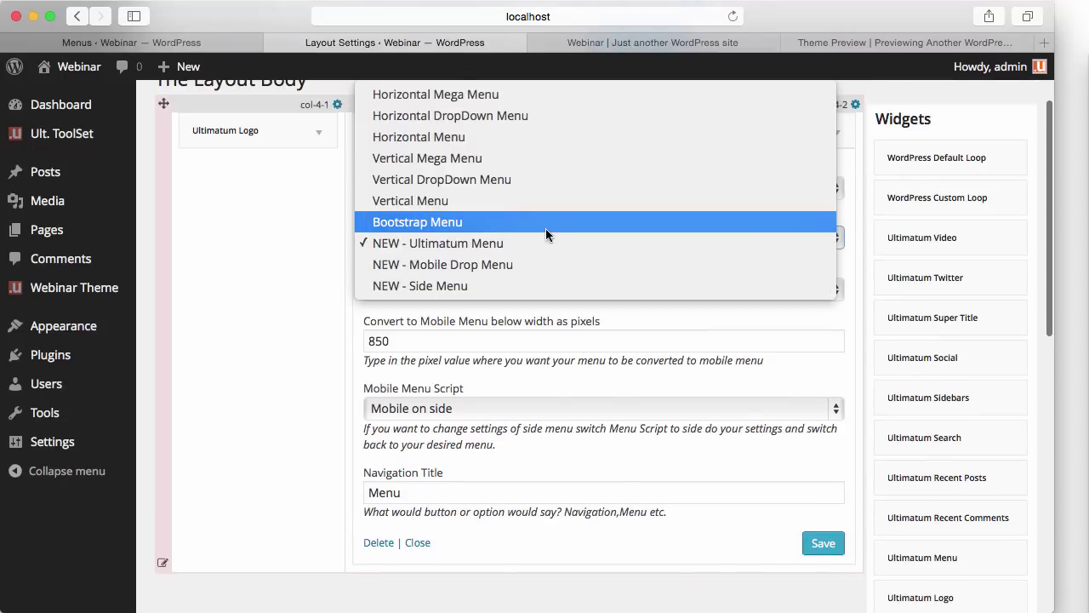
pyautogui.click(526, 280)
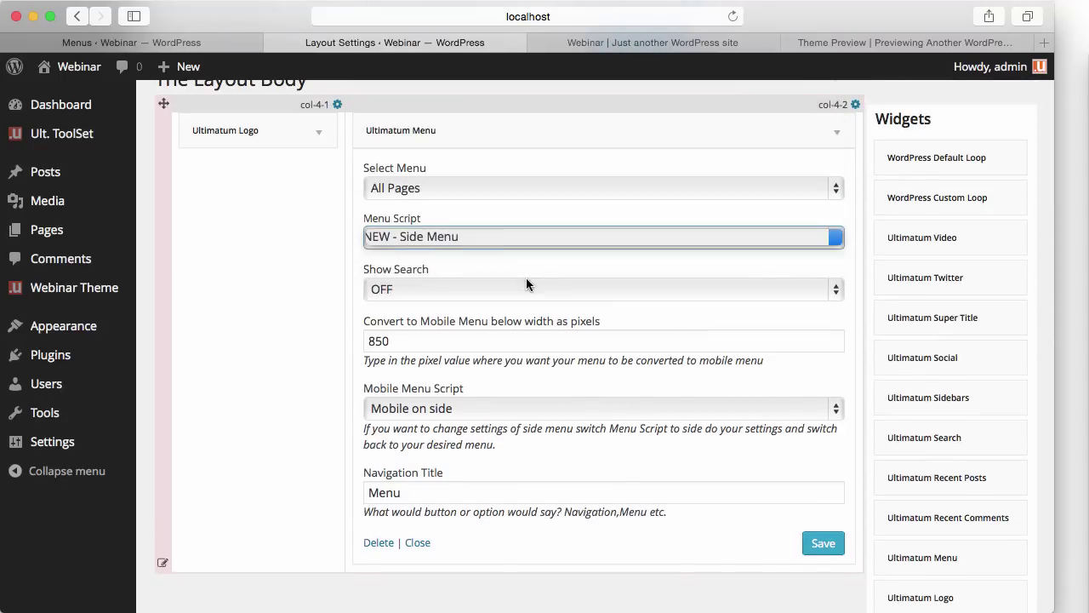
pyautogui.click(459, 396)
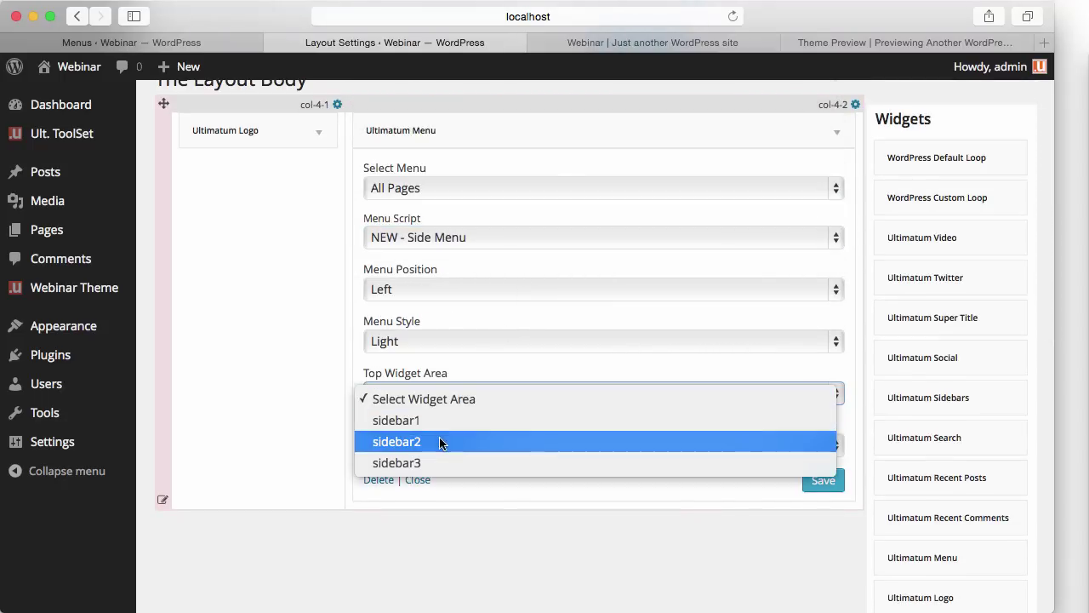
pyautogui.click(452, 442)
pyautogui.click(457, 448)
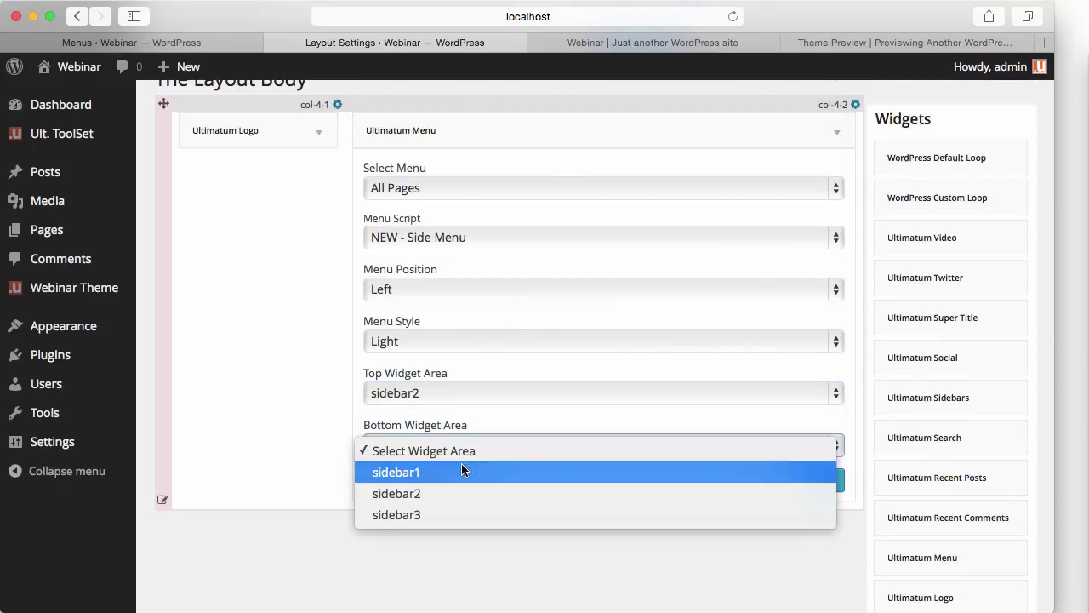
pyautogui.click(461, 516)
pyautogui.click(465, 235)
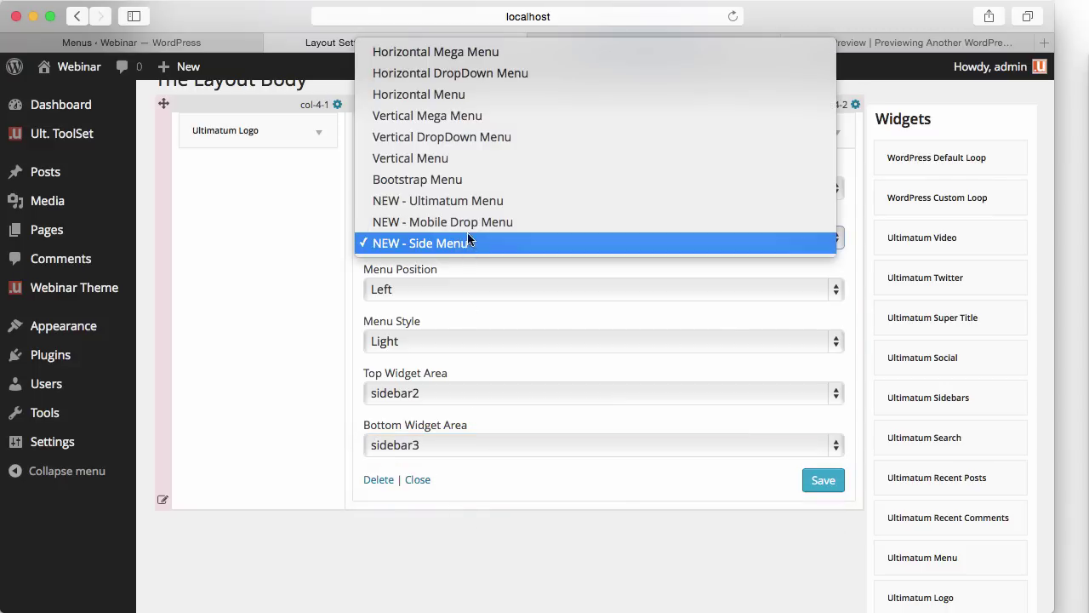
pyautogui.click(474, 200)
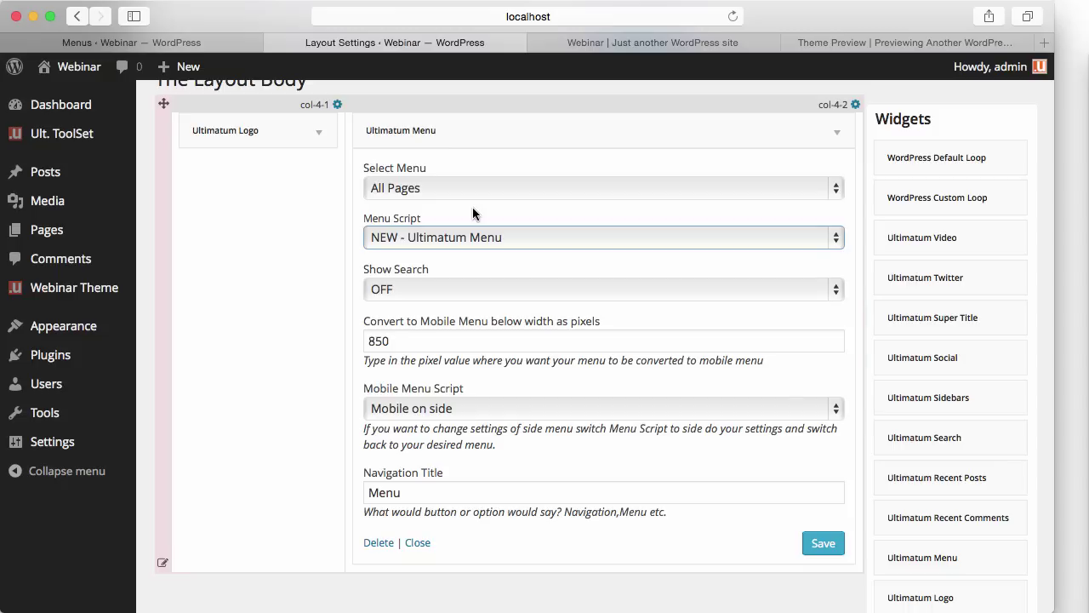
pyautogui.click(477, 240)
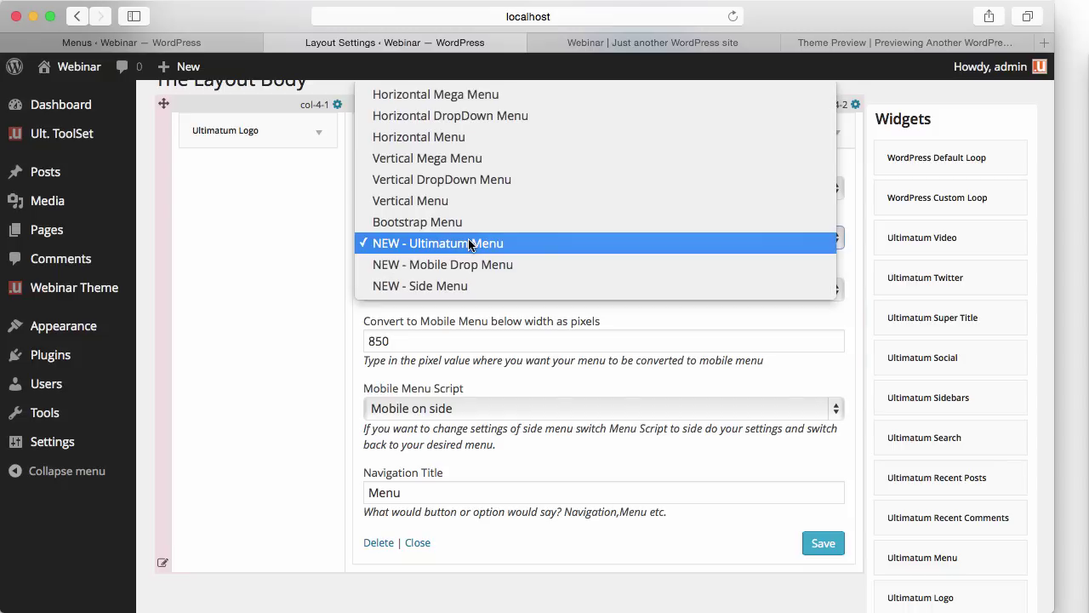
pyautogui.click(453, 284)
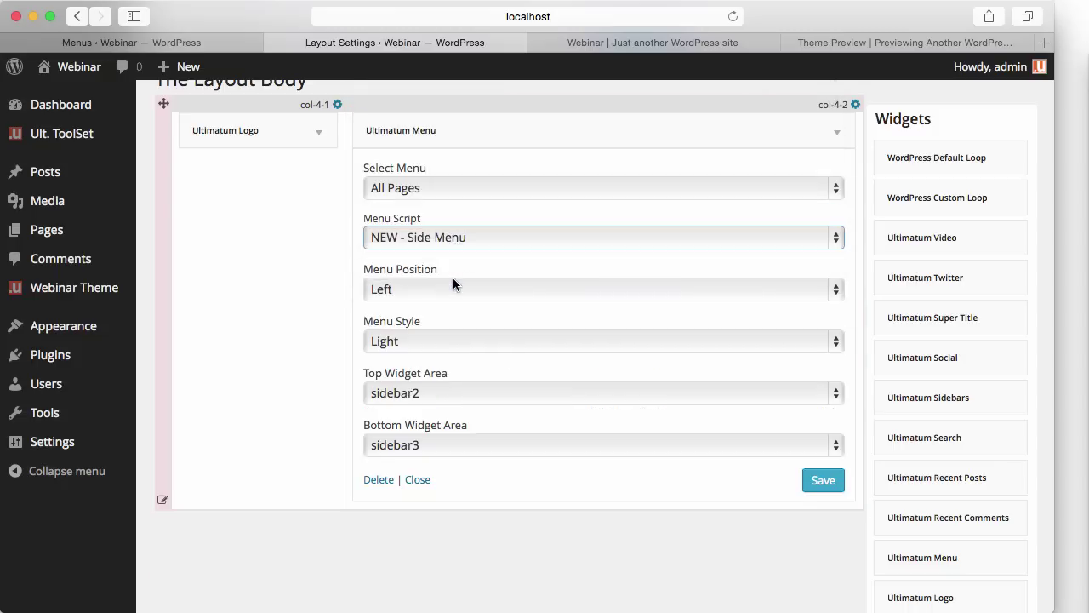
# Set the side menu style to Dark, return the menu script to NEW - Ultimatum Menu, and save the widget
pyautogui.click(439, 343)
pyautogui.click(435, 364)
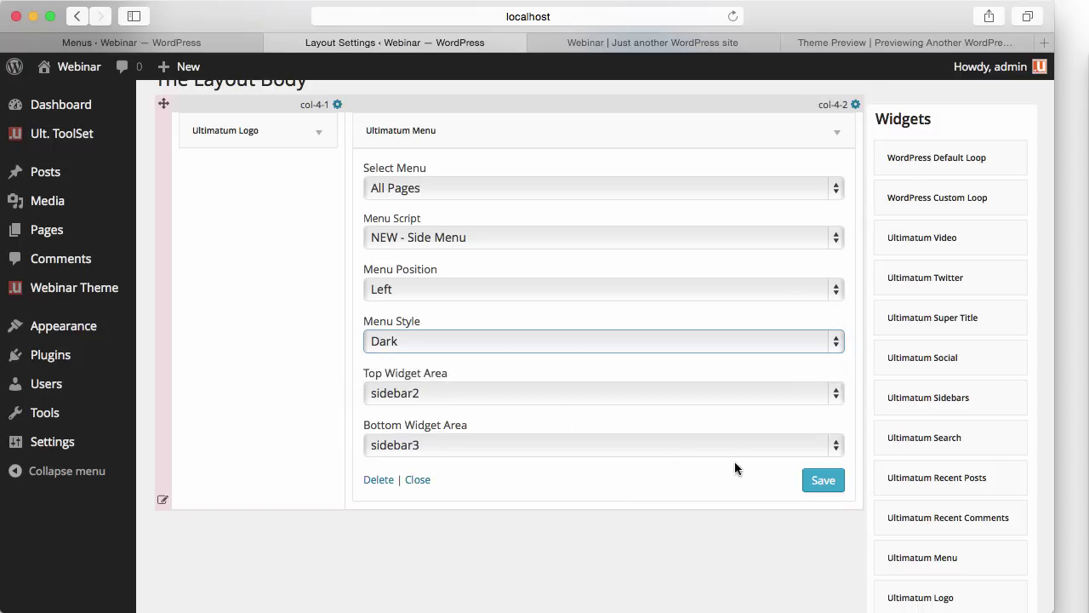
pyautogui.click(605, 238)
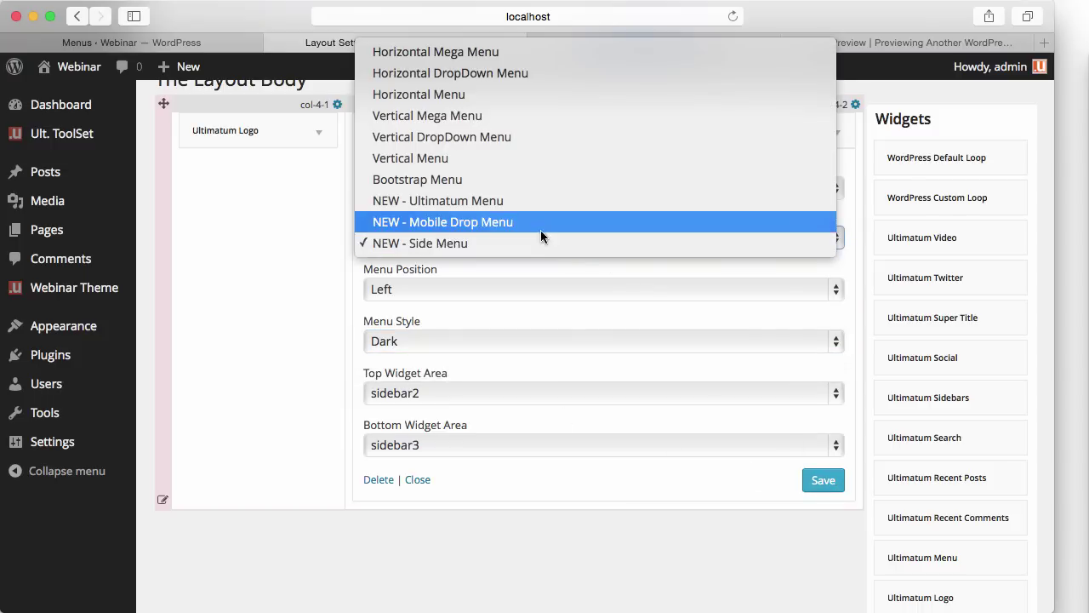
pyautogui.click(530, 200)
pyautogui.click(822, 536)
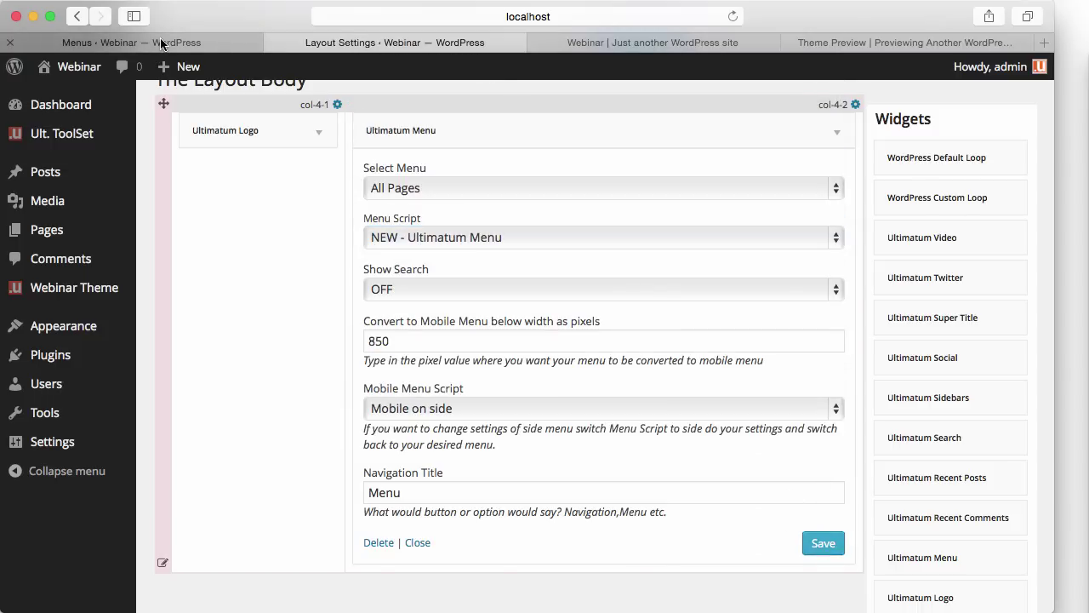
# Reload the site, narrow the browser below the mobile width, and expand the restyled side menu
pyautogui.click(161, 44)
pyautogui.click(562, 44)
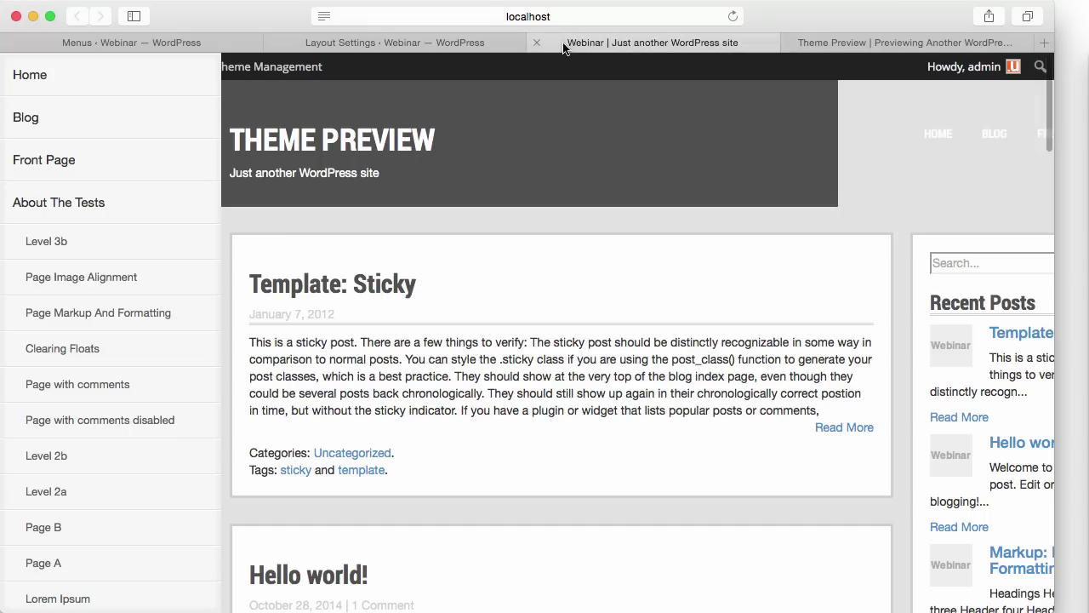
pyautogui.press('super+r')
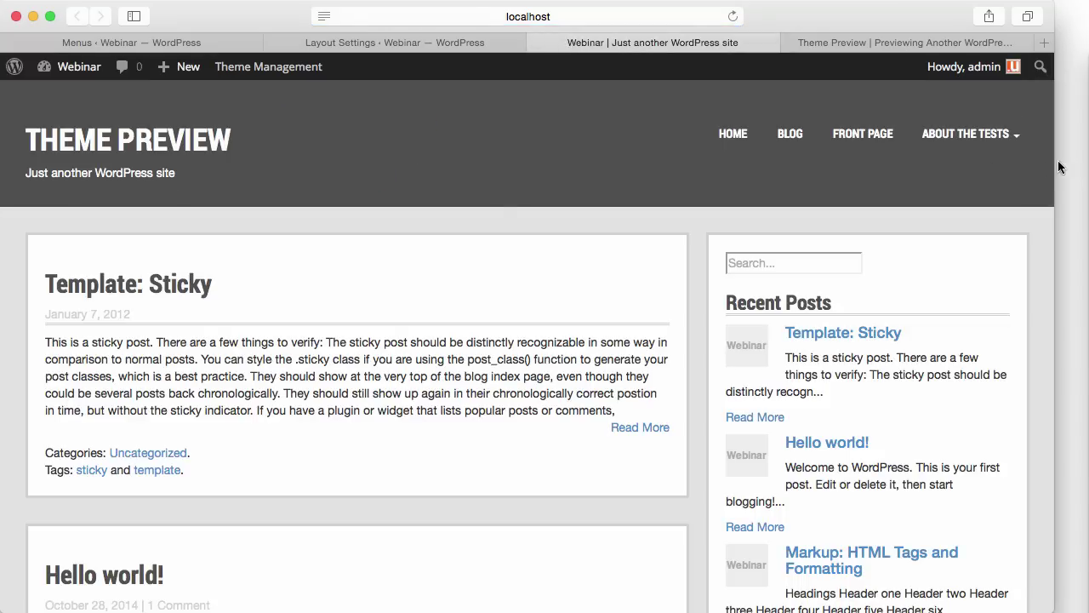
pyautogui.moveTo(1055, 162); pyautogui.dragTo(672, 163)
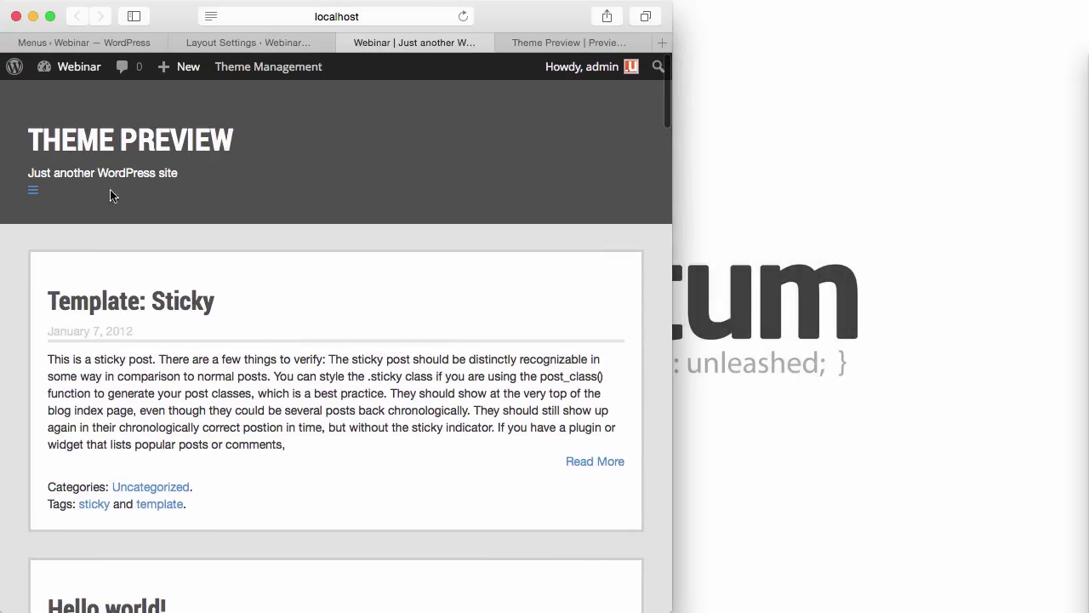
pyautogui.click(33, 196)
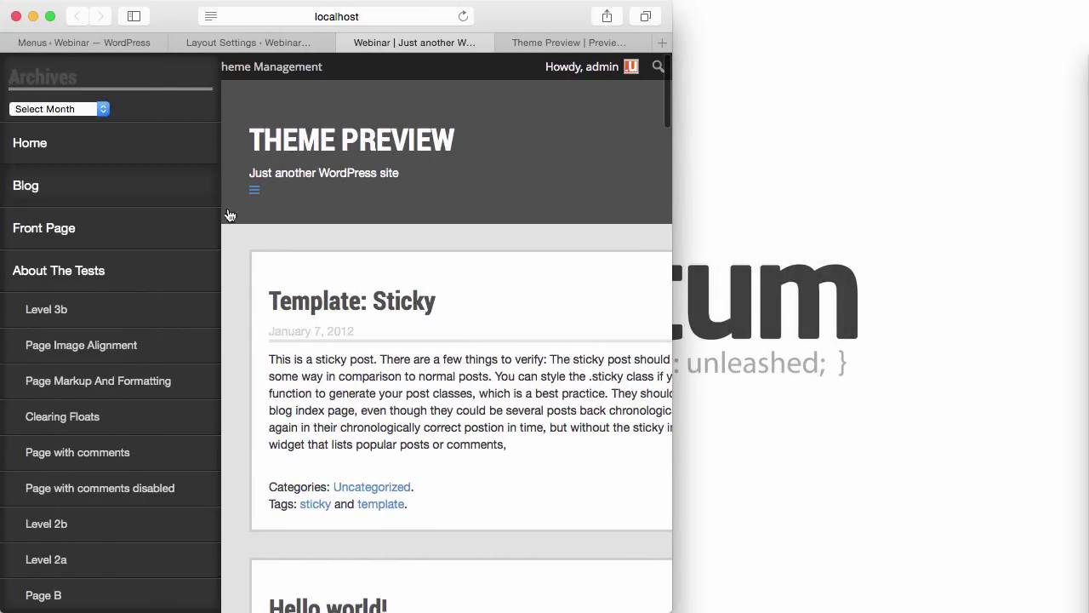
# Examine the Archives month dropdown above the side menu items and the Cats Talk category dropdown below them
pyautogui.click(56, 109)
pyautogui.click(59, 109)
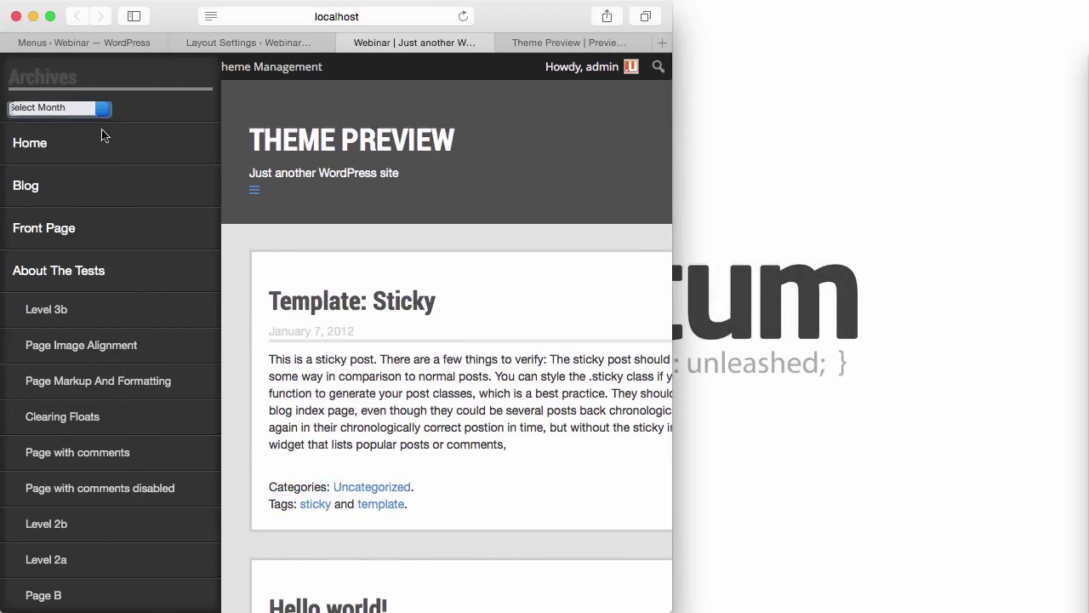
pyautogui.scroll(-5, 114, 187)
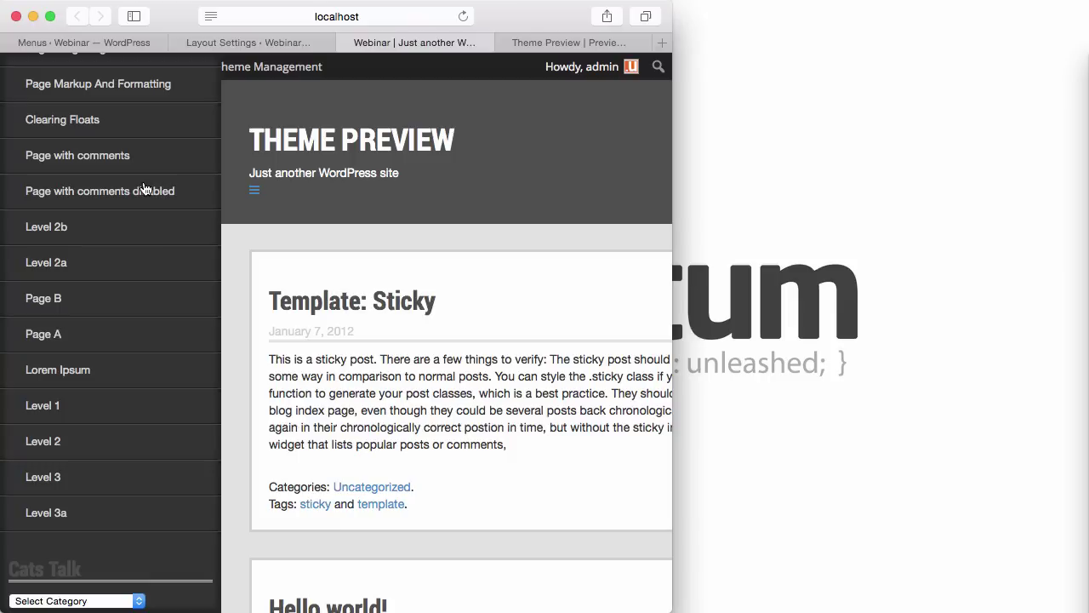
pyautogui.click(102, 601)
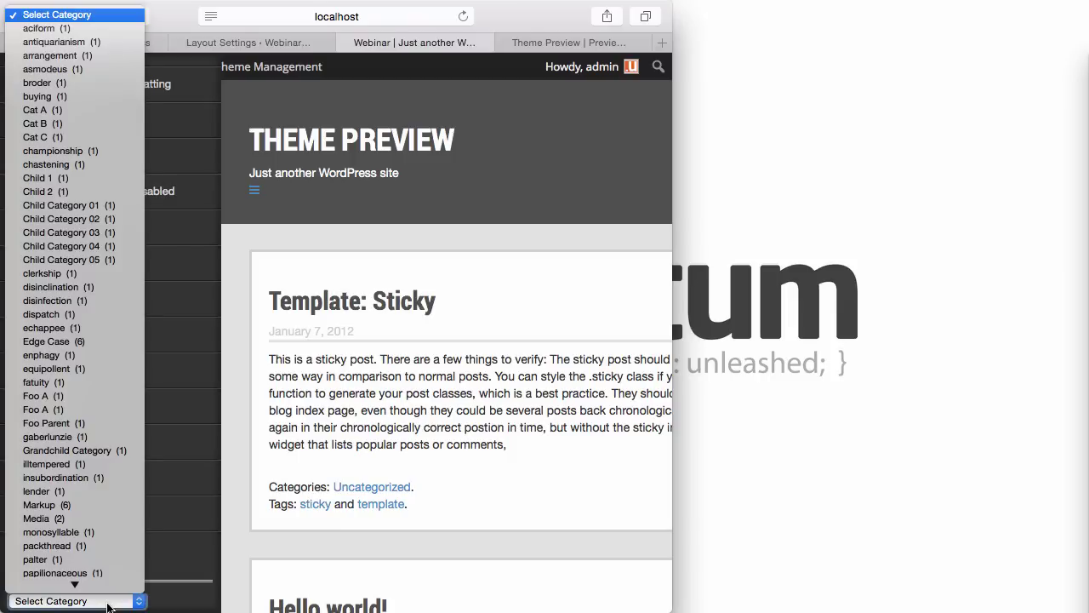
# Open the Foo Parent category from the side menu's category dropdown and widen the browser back to desktop width
pyautogui.click(91, 423)
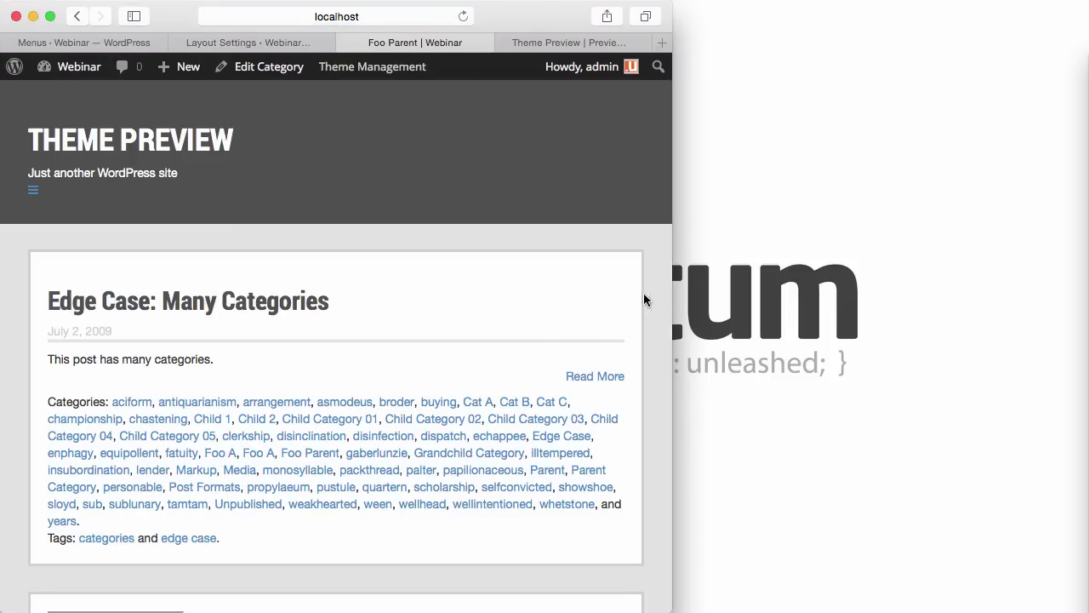
pyautogui.moveTo(676, 287); pyautogui.dragTo(1085, 238)
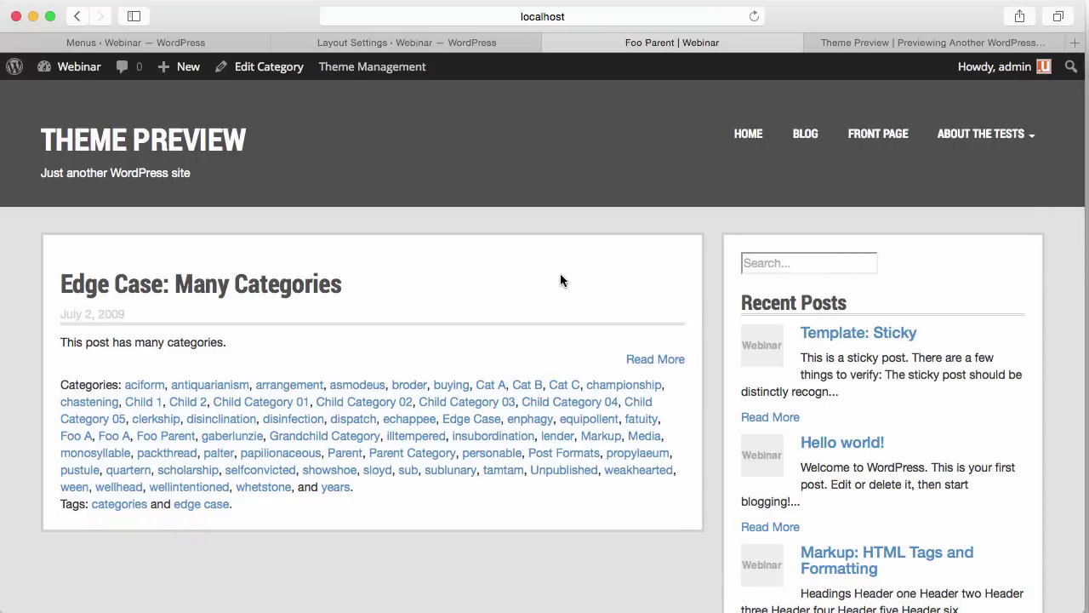
# Try the header menu's Home link, return to the site, and open the Blog page
pyautogui.click(760, 131)
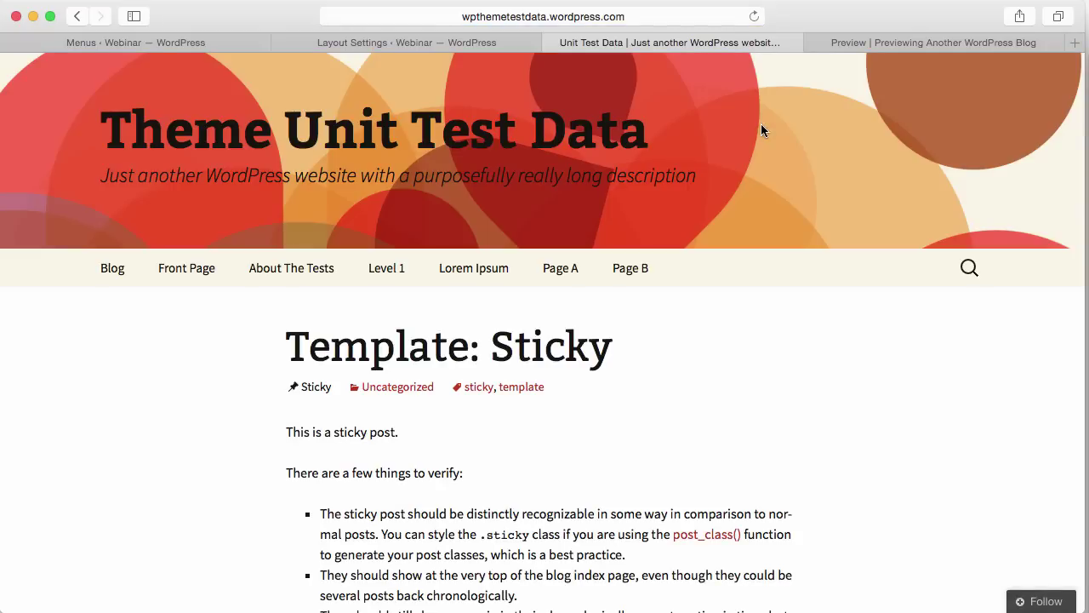
pyautogui.click(77, 16)
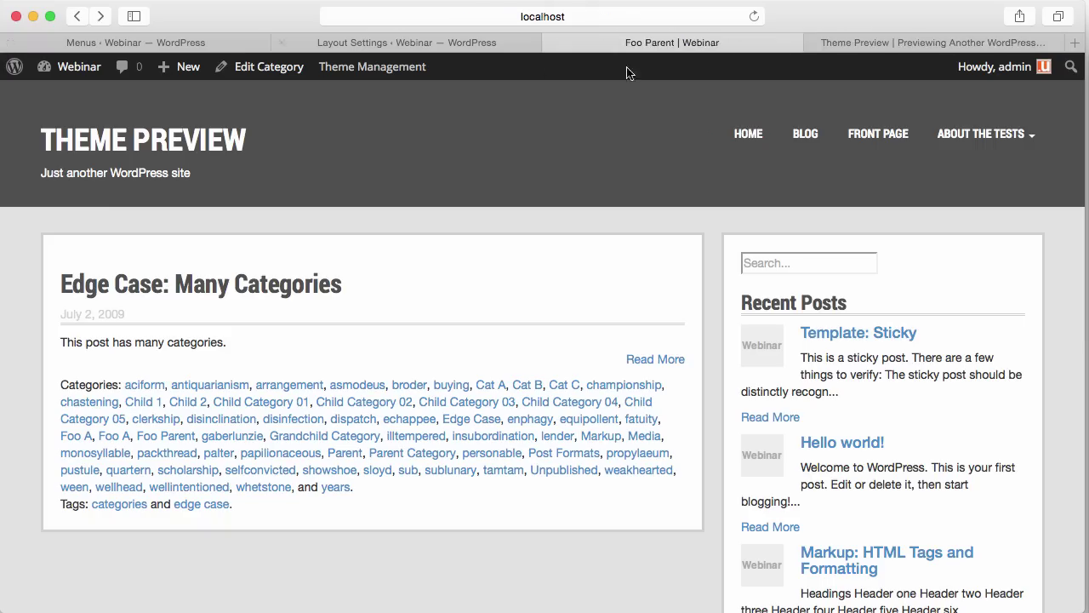
pyautogui.click(799, 135)
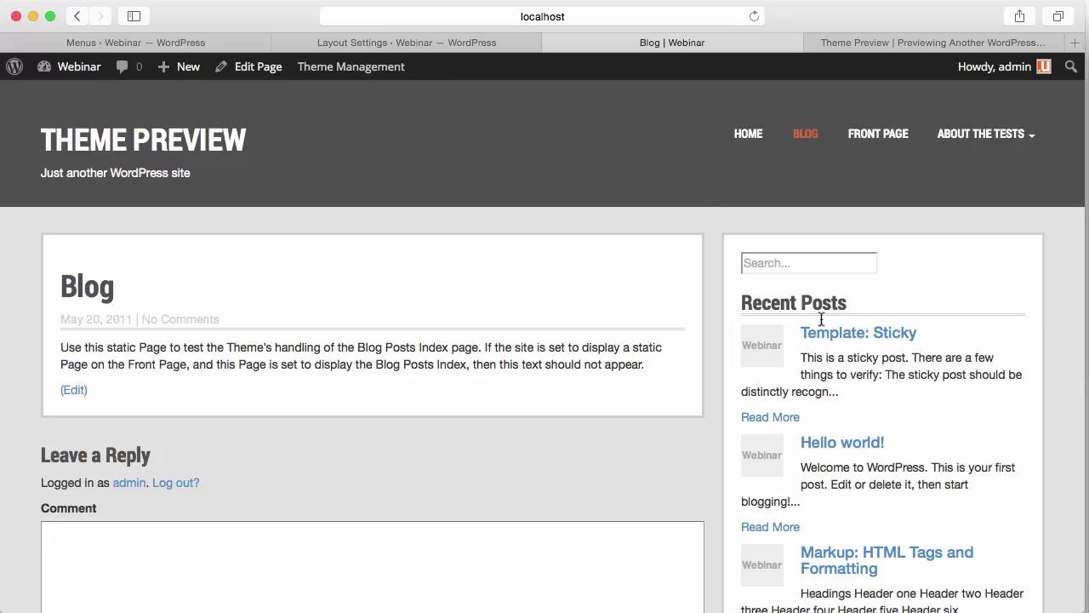
# Return from the header layout to the layouts list and create a Full layout named Lefty
pyautogui.click(441, 47)
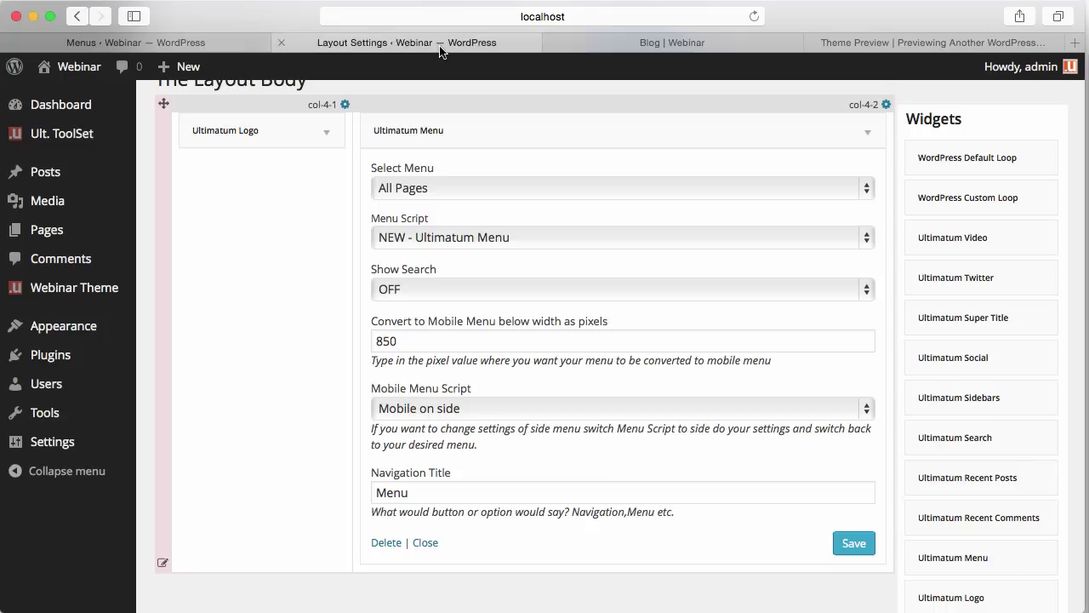
pyautogui.click(867, 130)
pyautogui.scroll(3, 687, 170)
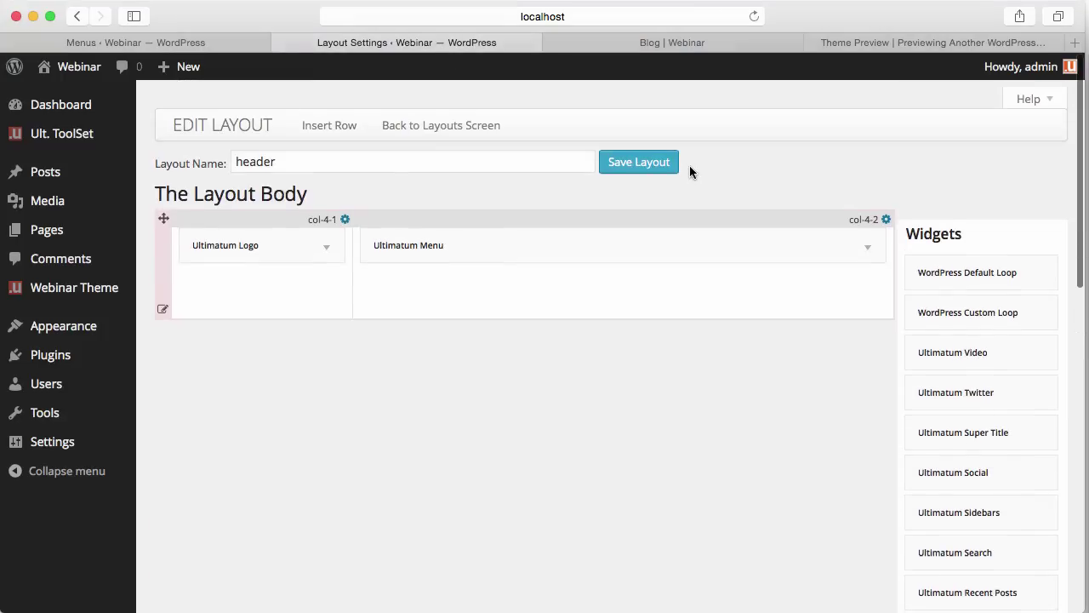
pyautogui.click(440, 121)
pyautogui.click(393, 114)
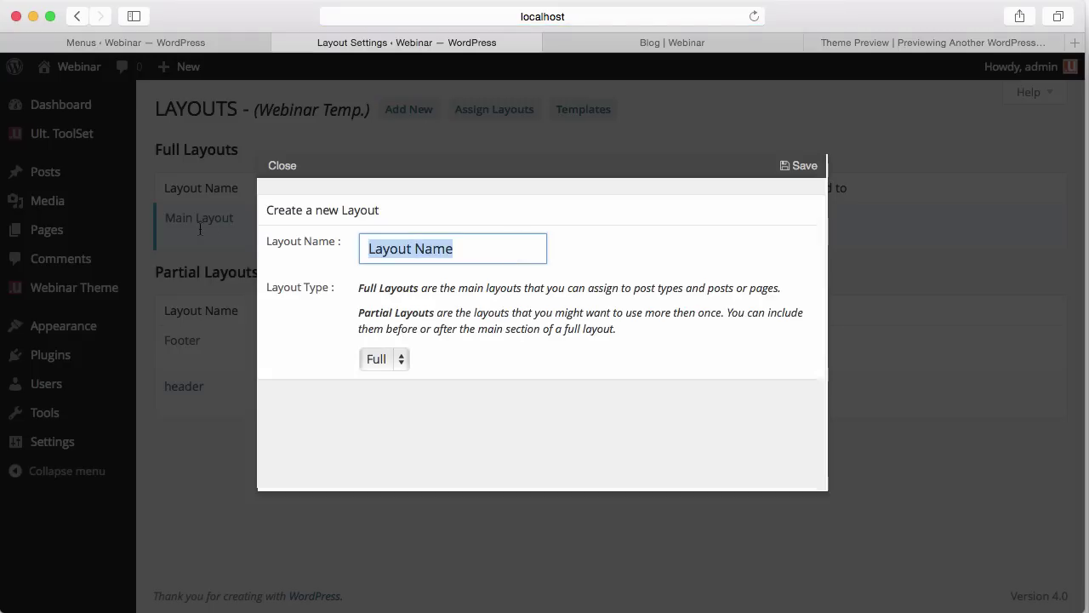
pyautogui.write('Lefty')
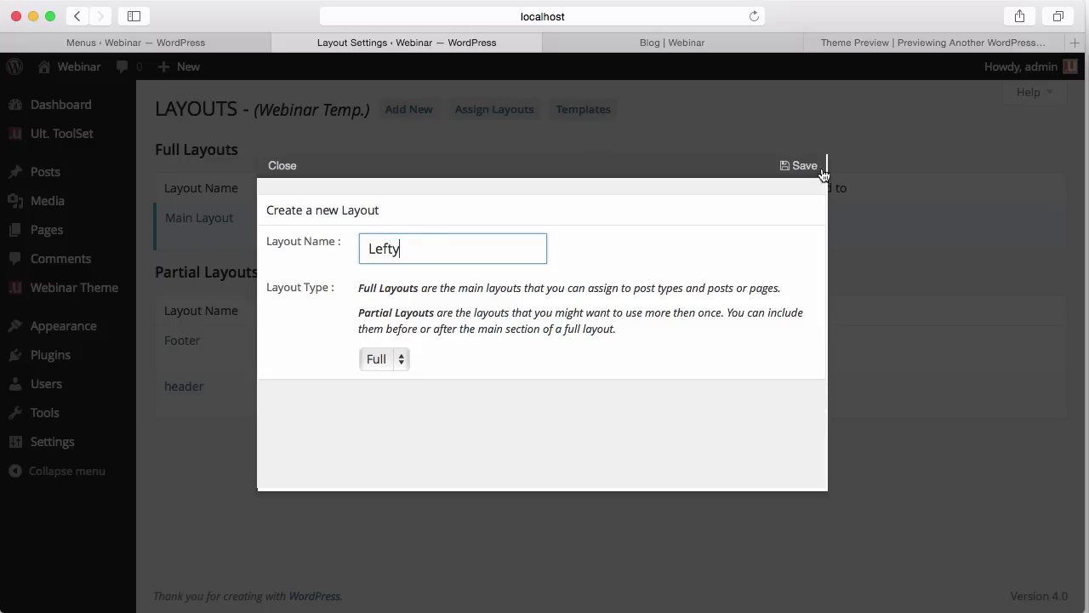
pyautogui.click(795, 166)
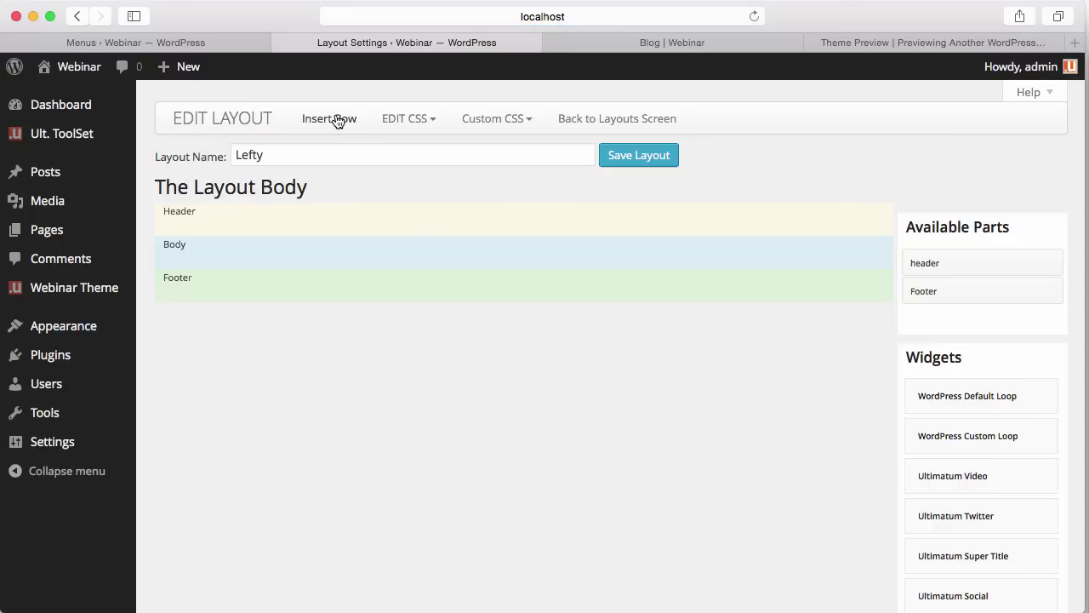
# Insert a two-column 33% / 66% row into the body of the Lefty layout
pyautogui.click(338, 120)
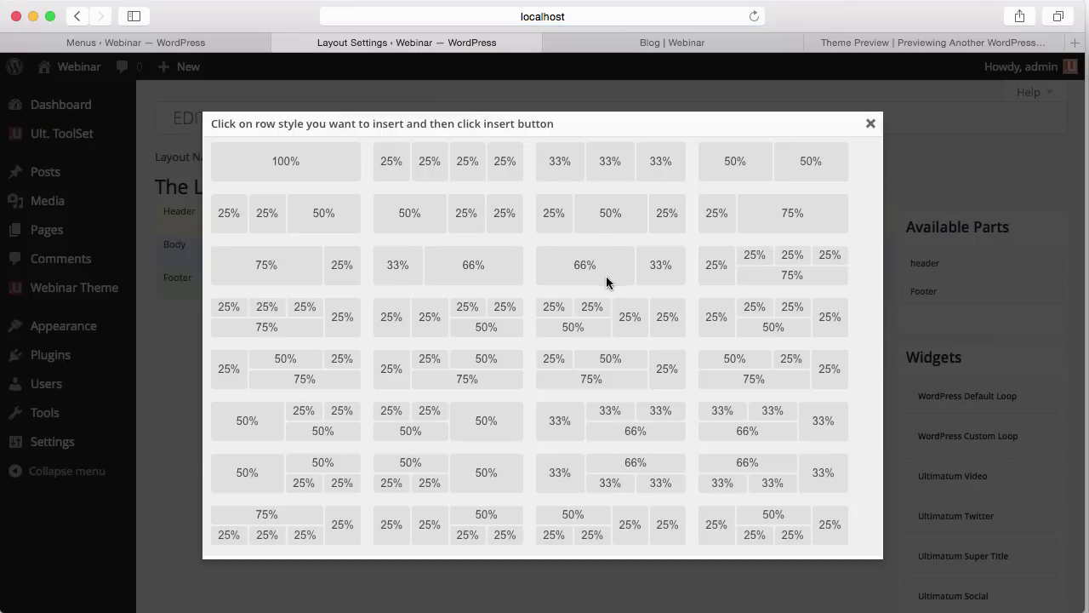
pyautogui.click(463, 267)
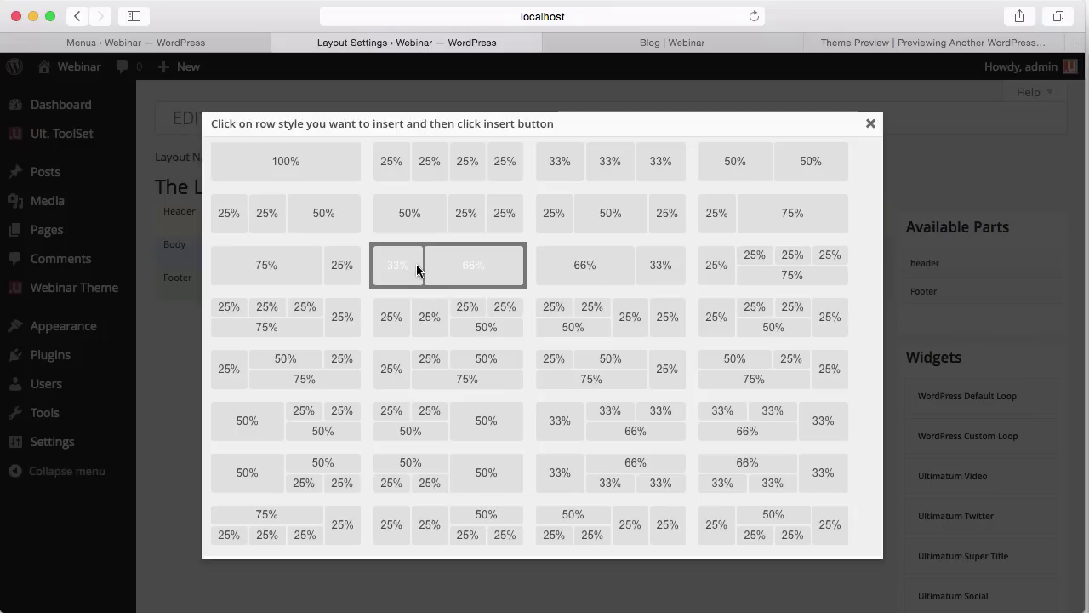
pyautogui.scroll(-3, 482, 267)
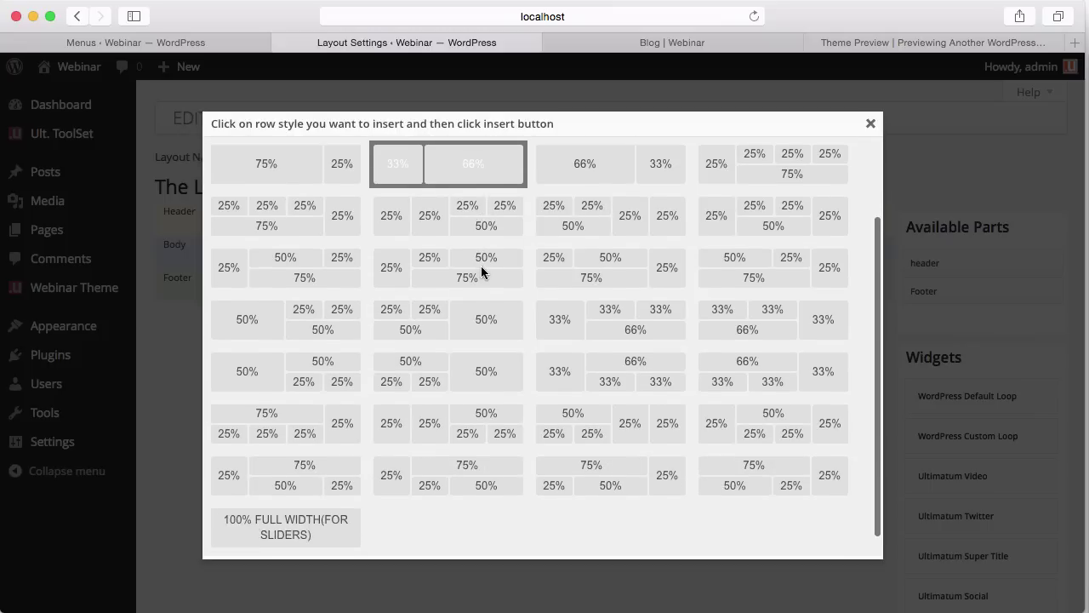
pyautogui.click(512, 543)
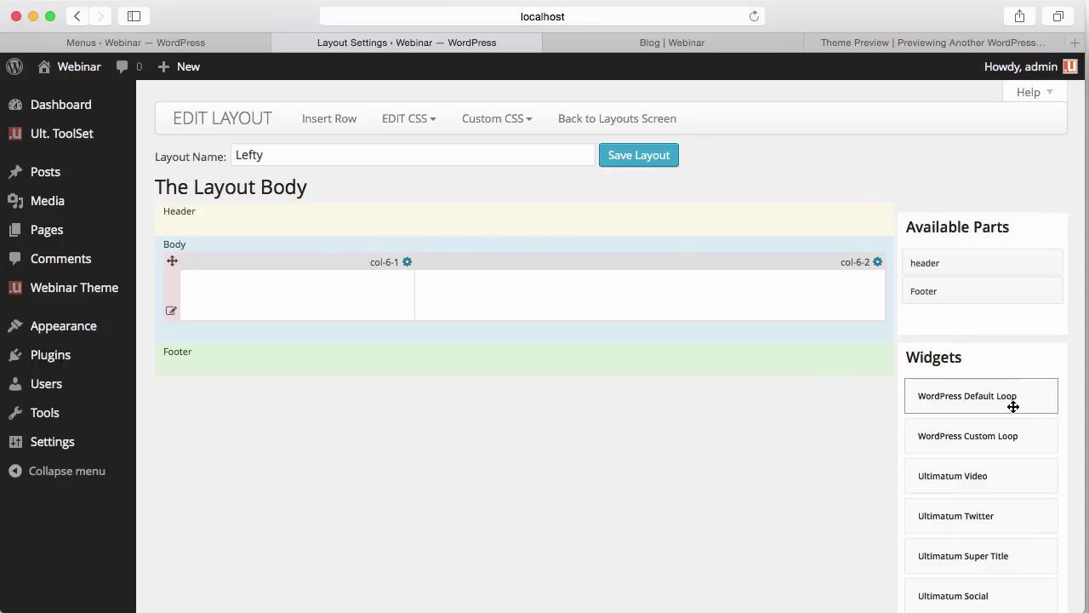
# Place the WordPress Default Loop widget in the 66% column and the Ultimatum Search widget in the 33% column
pyautogui.moveTo(978, 408); pyautogui.dragTo(784, 312)
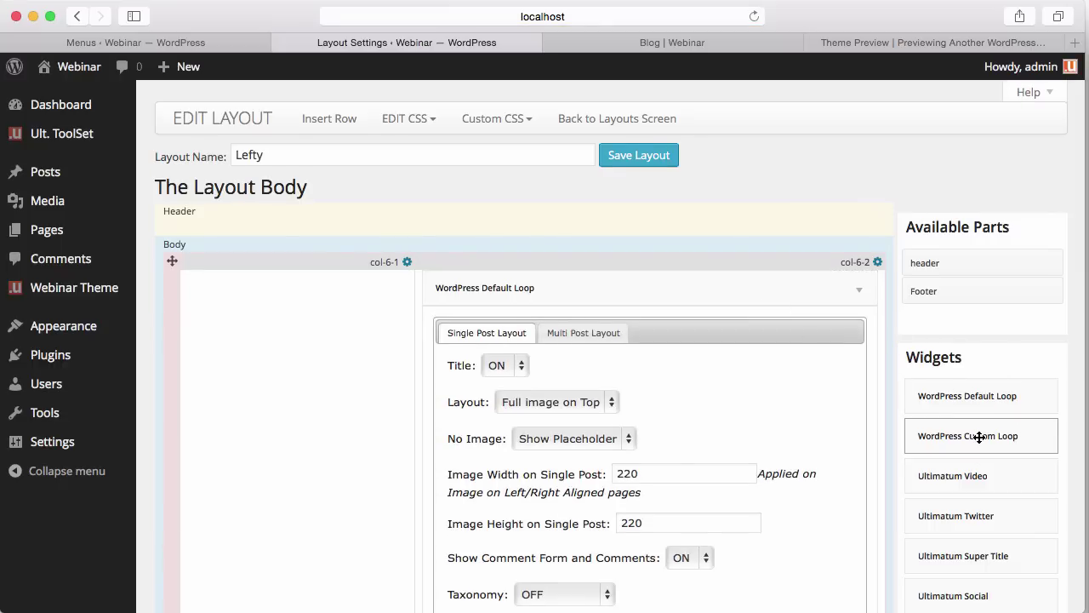
pyautogui.scroll(-3, 944, 438)
pyautogui.moveTo(965, 564); pyautogui.dragTo(315, 192)
pyautogui.scroll(-3, 973, 484)
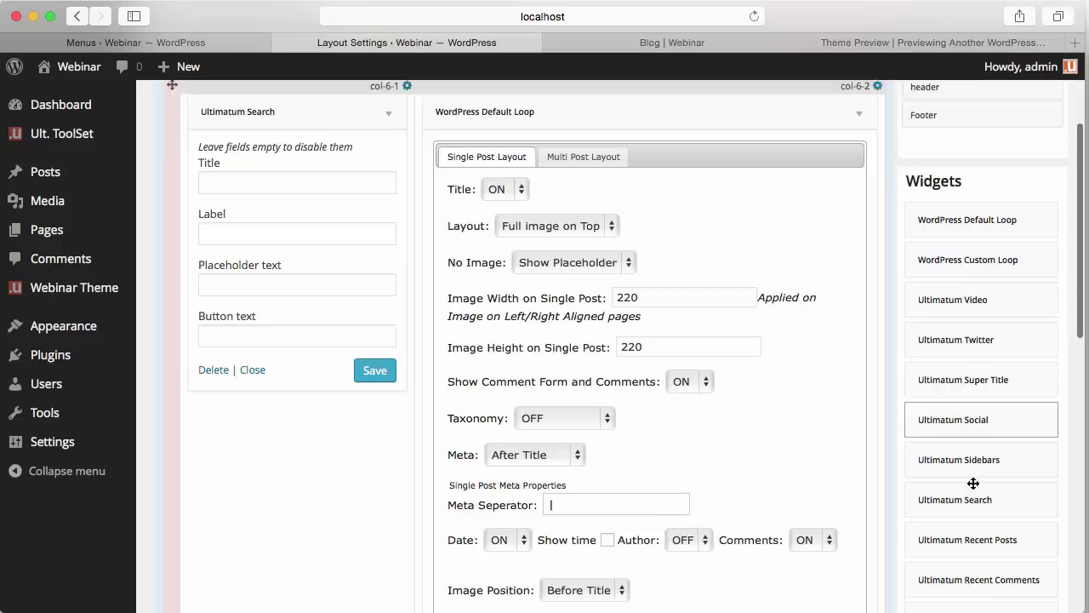
# Set the single post layout of the WordPress Default Loop widget to No image
pyautogui.click(537, 213)
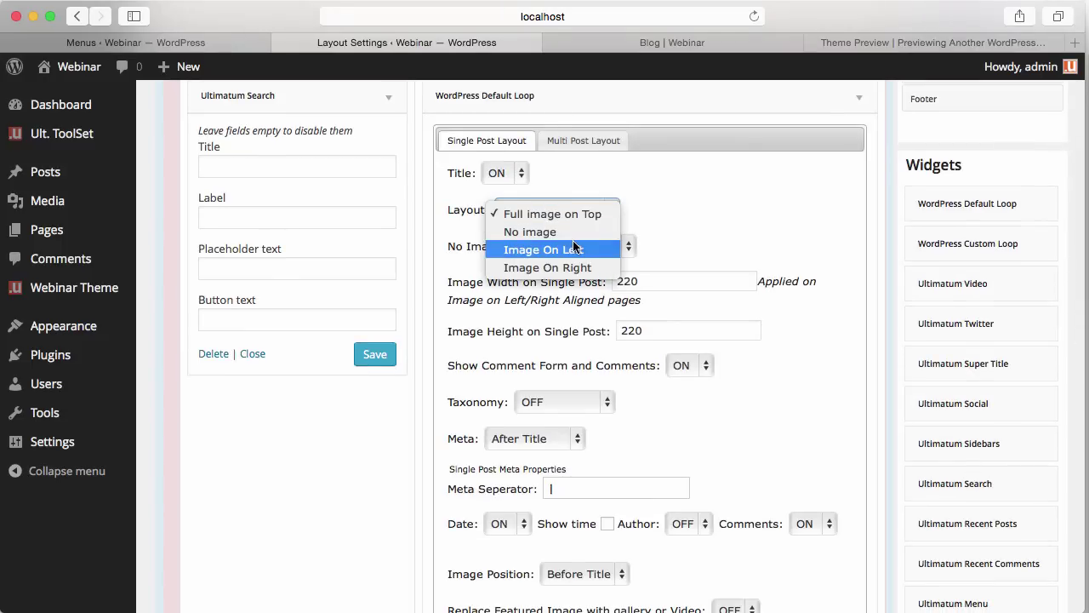
pyautogui.click(575, 232)
pyautogui.scroll(-5, 658, 250)
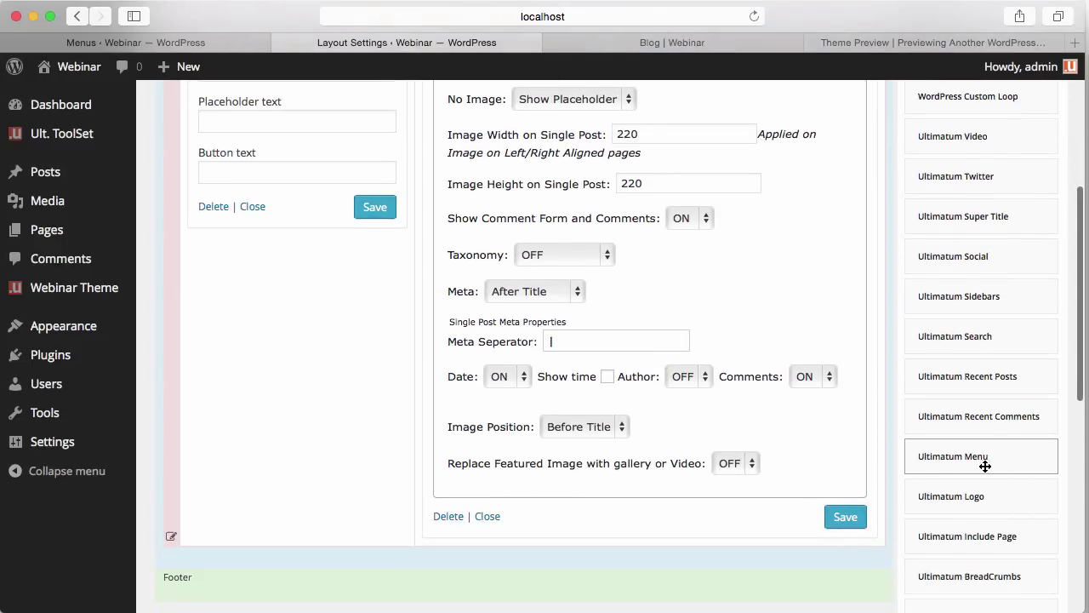
pyautogui.scroll(8, 885, 389)
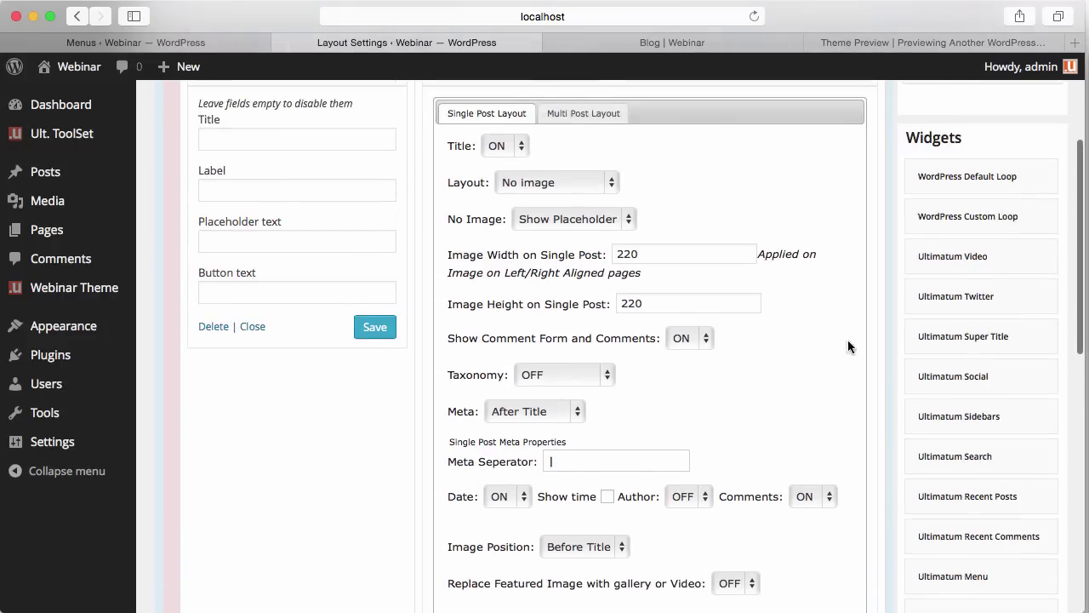
pyautogui.scroll(3, 820, 257)
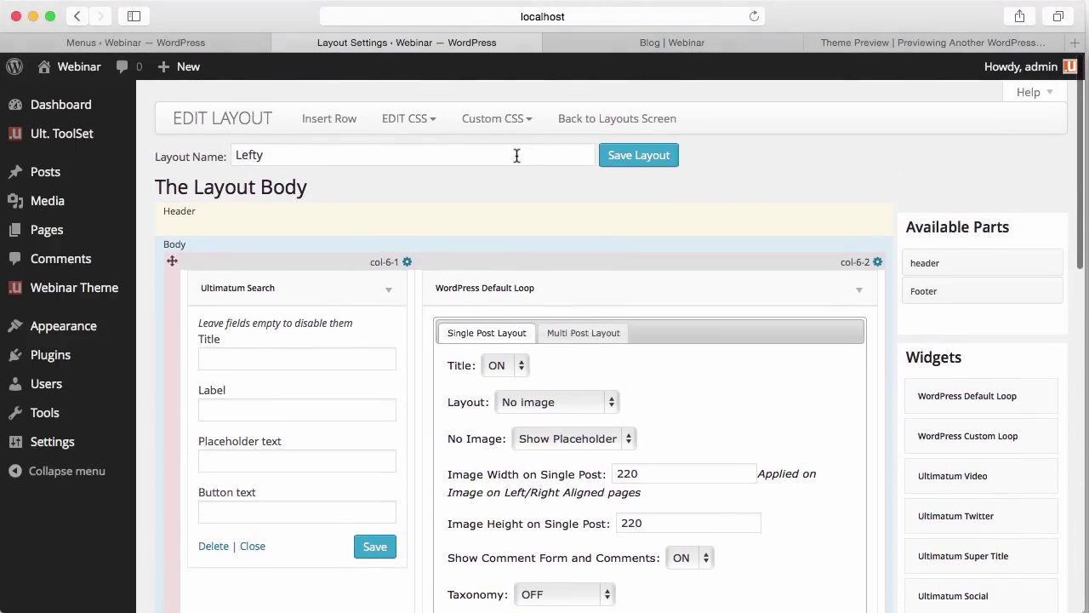
# Open Front Page for editing in a new tab, check how it looks on the site, and return to its editor
pyautogui.click(99, 227)
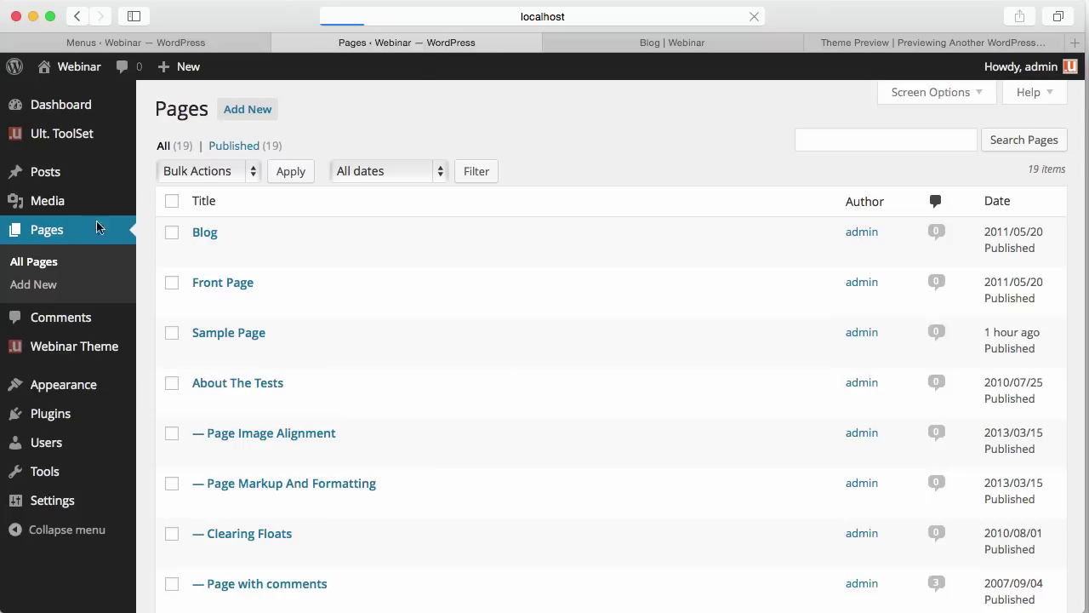
pyautogui.keyDown('super'); pyautogui.click(219, 292); pyautogui.keyUp('super')
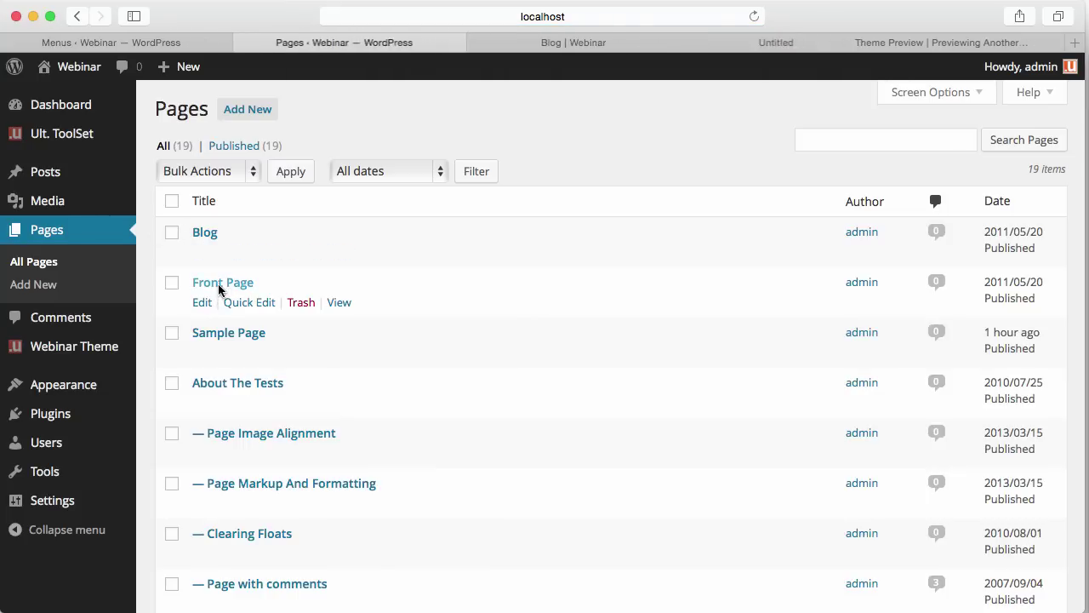
pyautogui.click(745, 46)
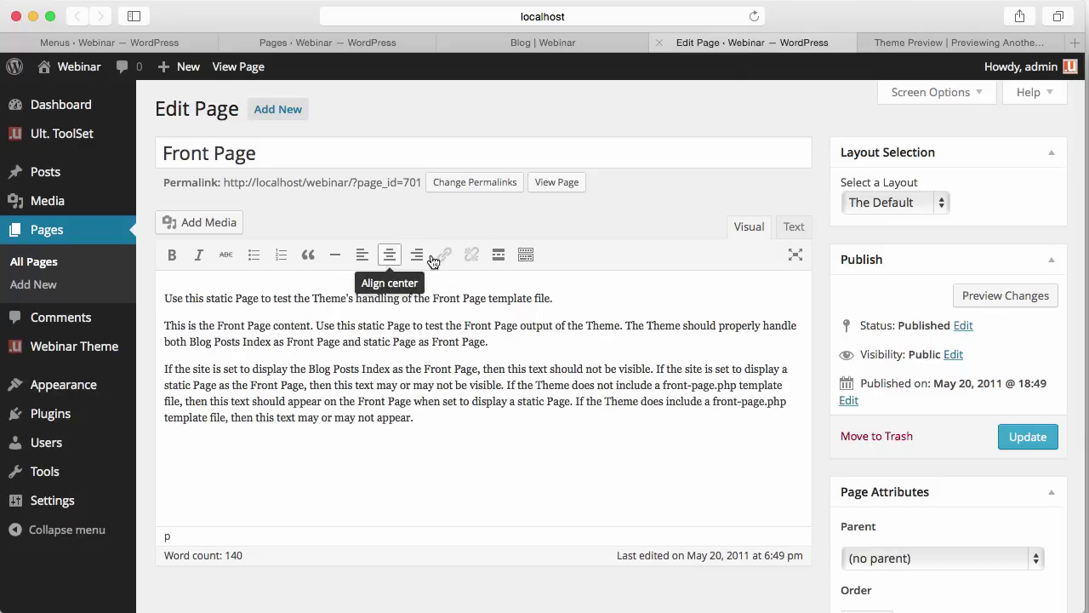
pyautogui.click(545, 183)
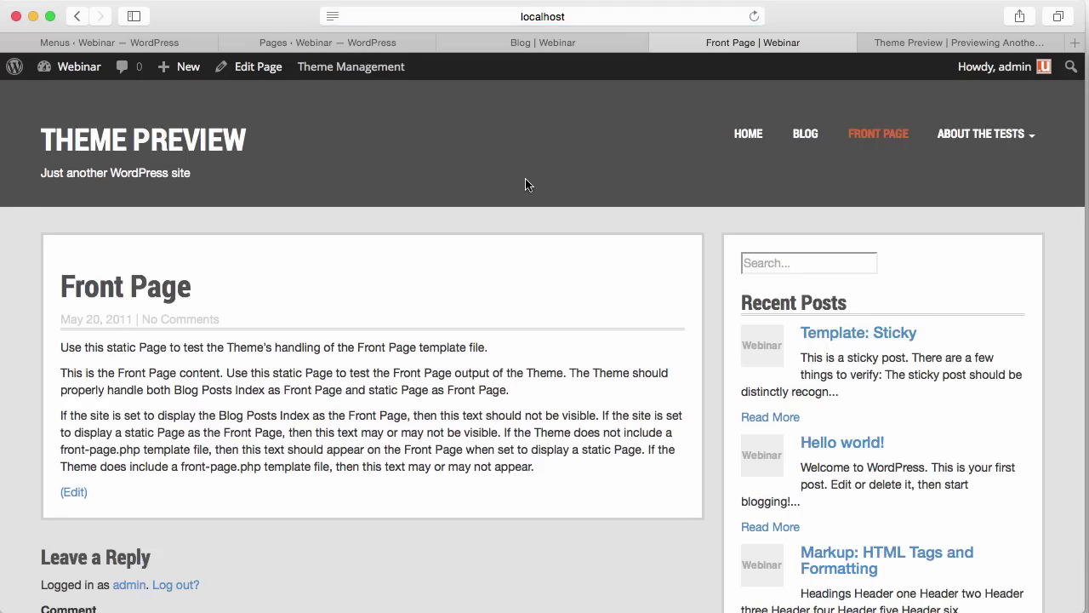
pyautogui.click(256, 67)
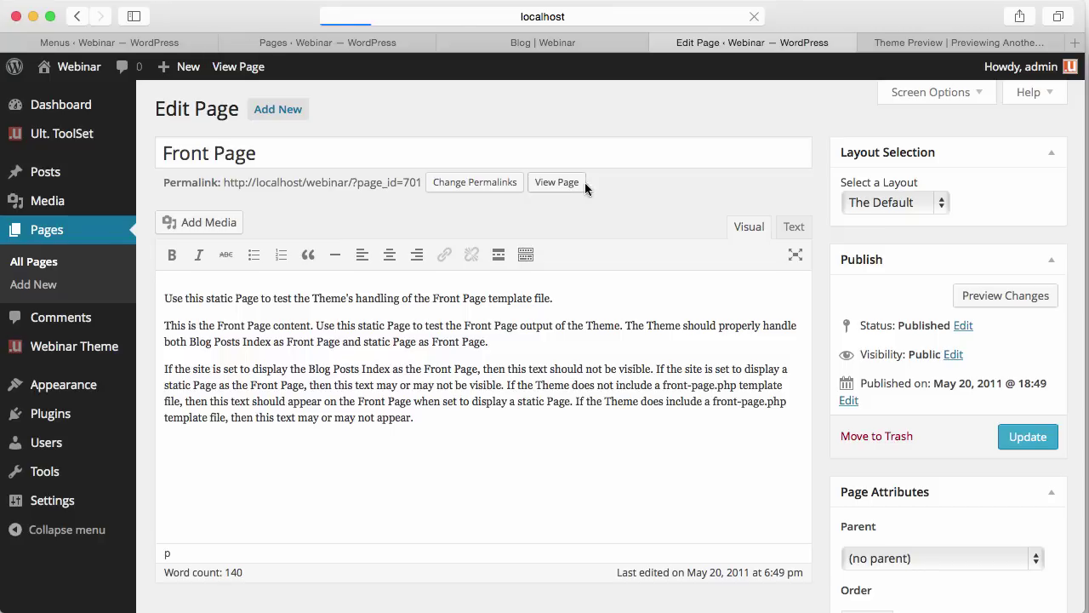
# Assign the Lefty layout to Front Page and update the page
pyautogui.click(900, 201)
pyautogui.click(885, 266)
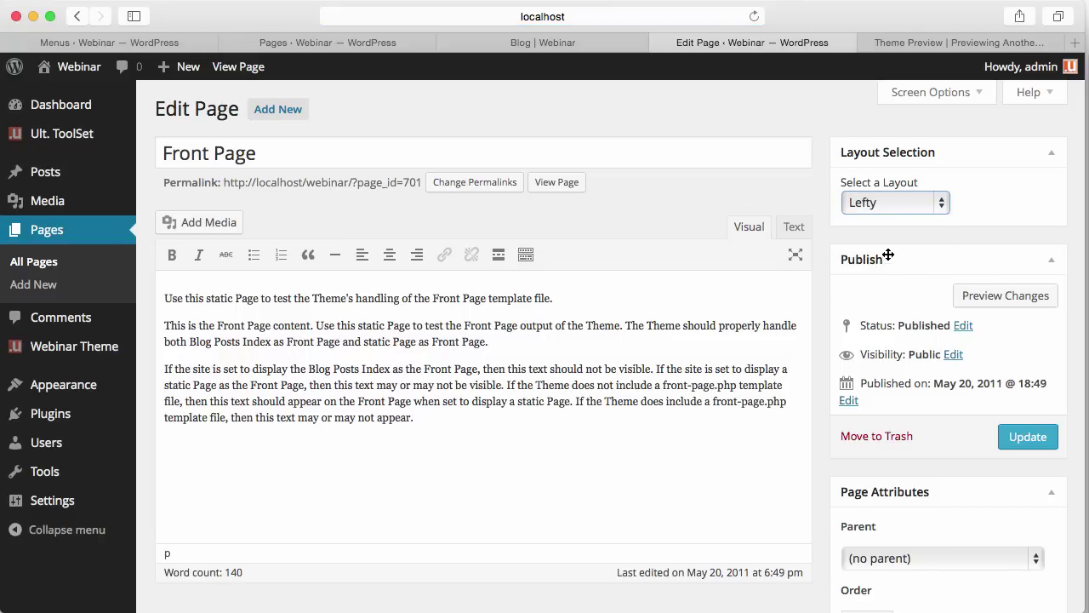
pyautogui.click(1013, 436)
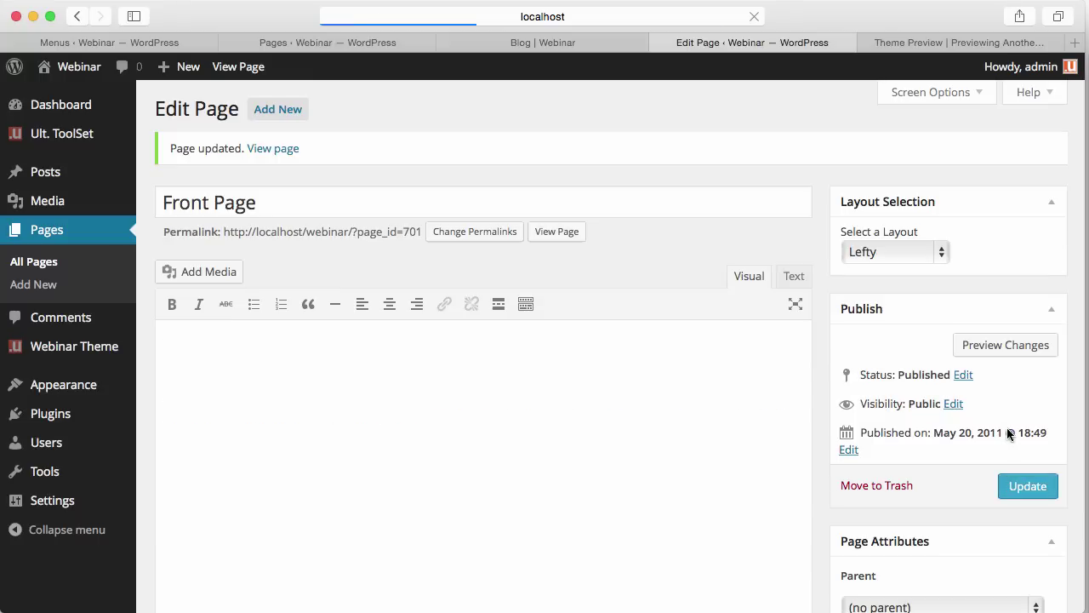
# View the updated Front Page and examine its column arrangement down the page
pyautogui.click(290, 150)
pyautogui.scroll(-1, 524, 220)
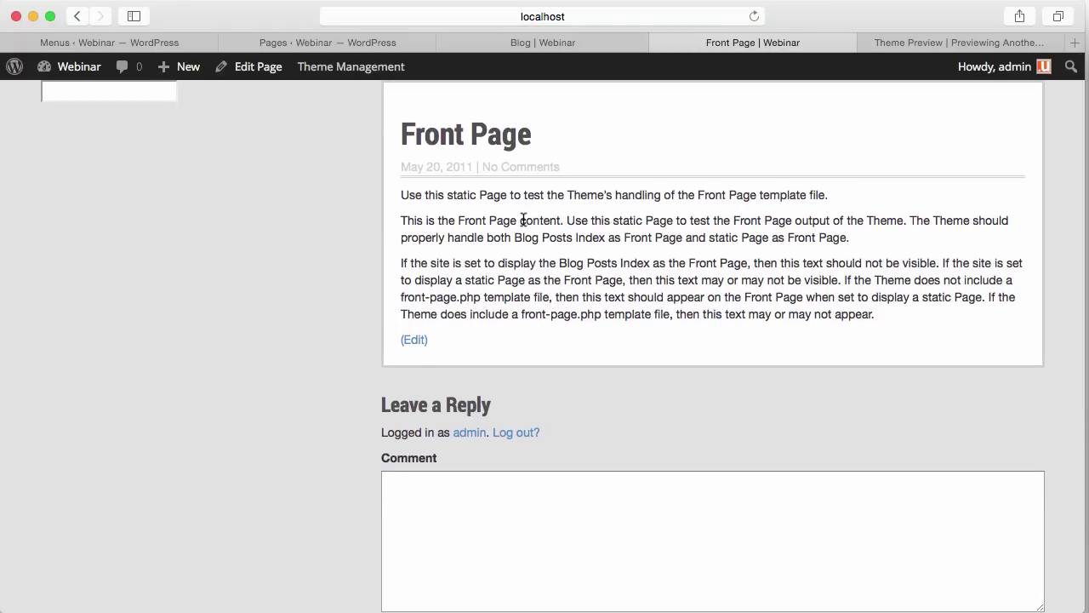
pyautogui.scroll(-3, 523, 219)
pyautogui.scroll(3, 511, 217)
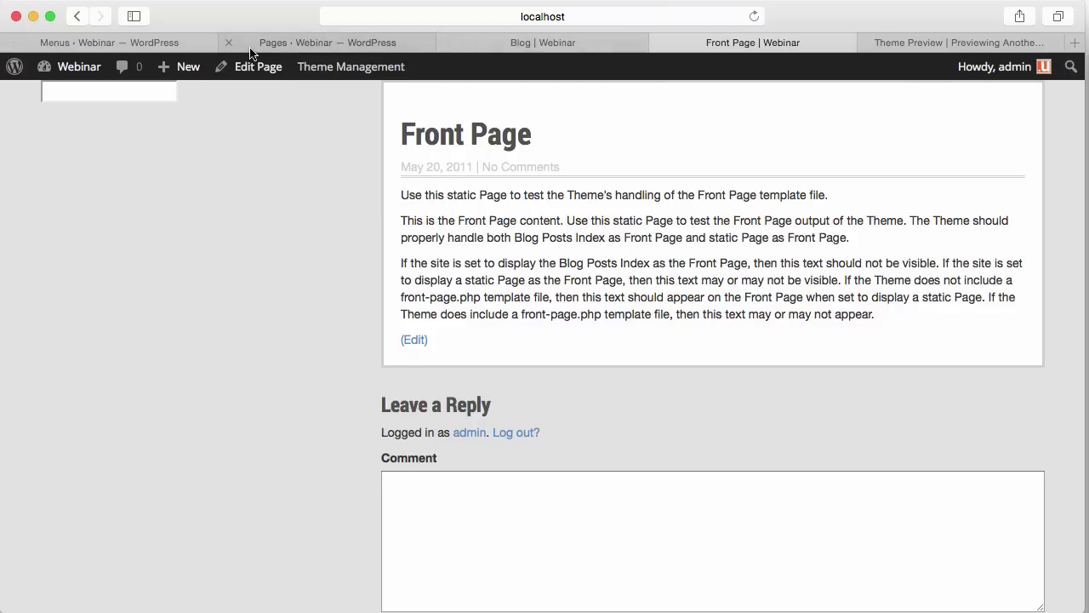
# Open the layout used by Front Page for editing and set the background color of column col-6-1 to white
pyautogui.moveTo(350, 66)
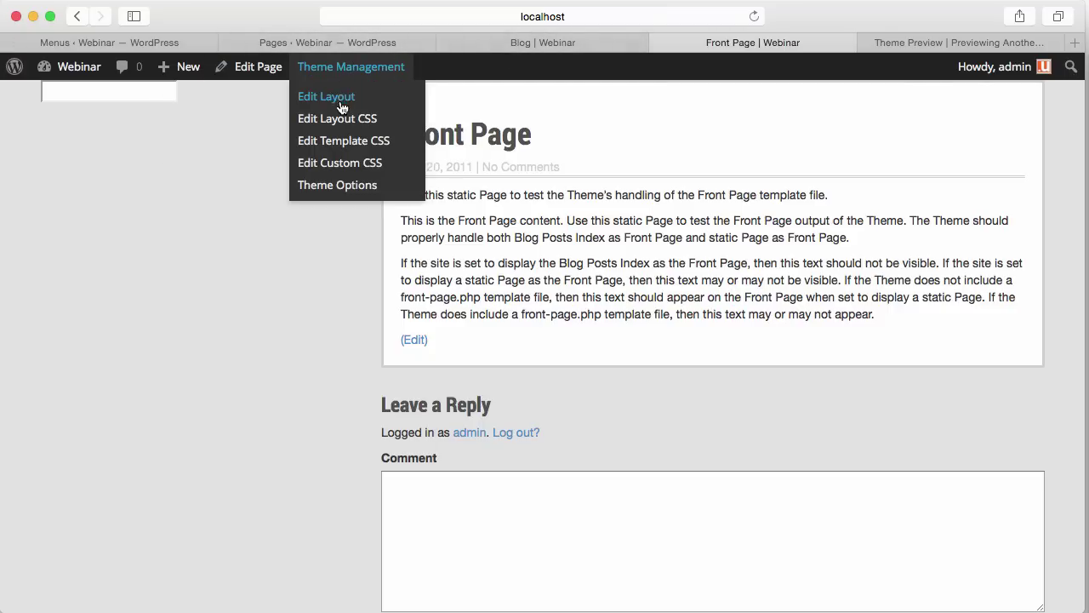
pyautogui.click(346, 98)
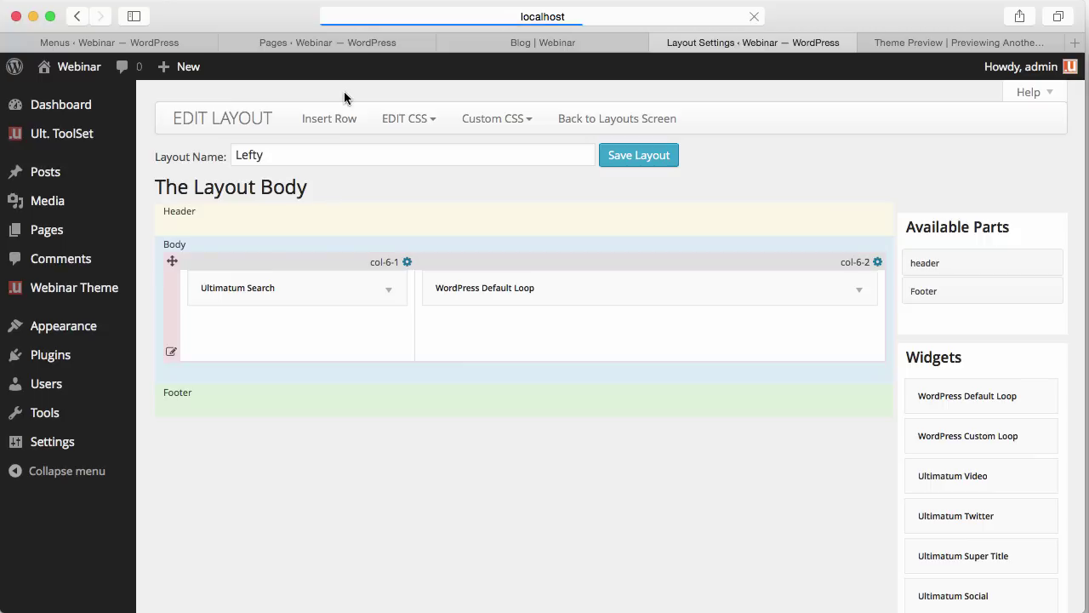
pyautogui.click(407, 263)
pyautogui.click(376, 202)
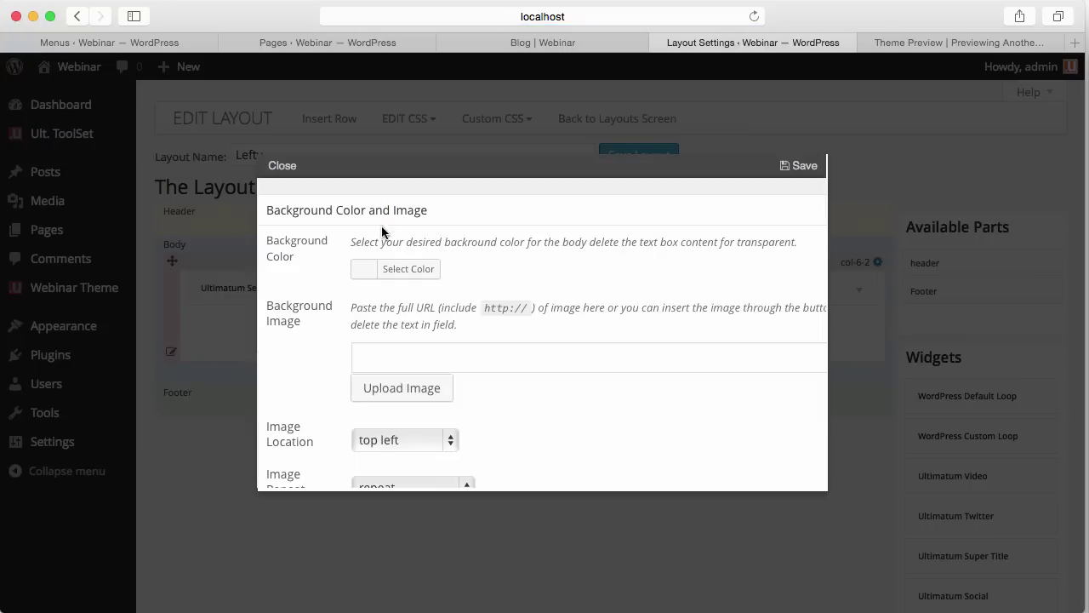
pyautogui.click(389, 270)
pyautogui.scroll(-1, 394, 451)
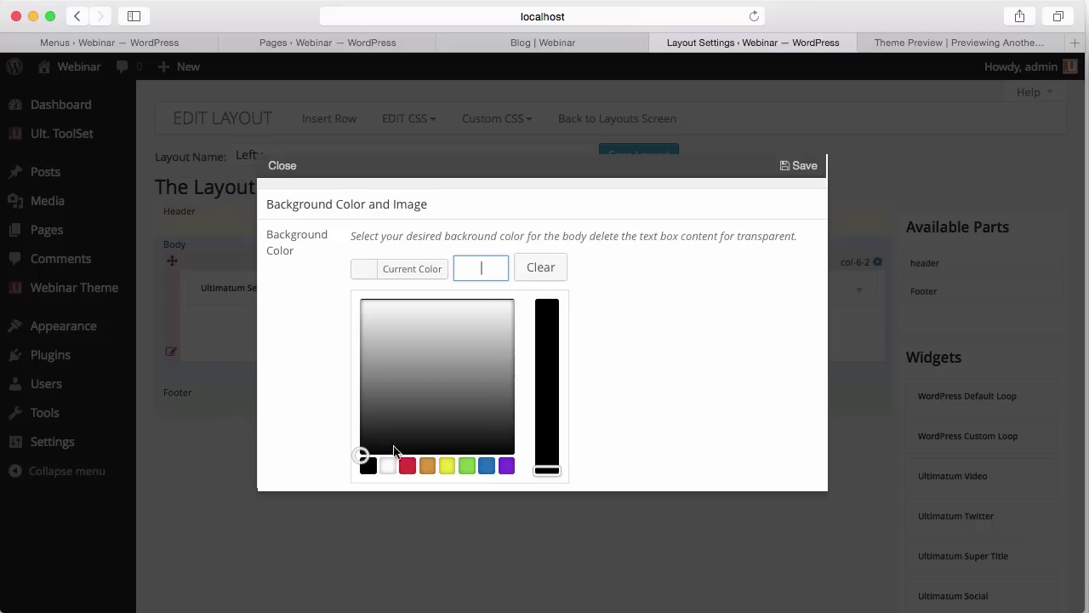
pyautogui.click(387, 467)
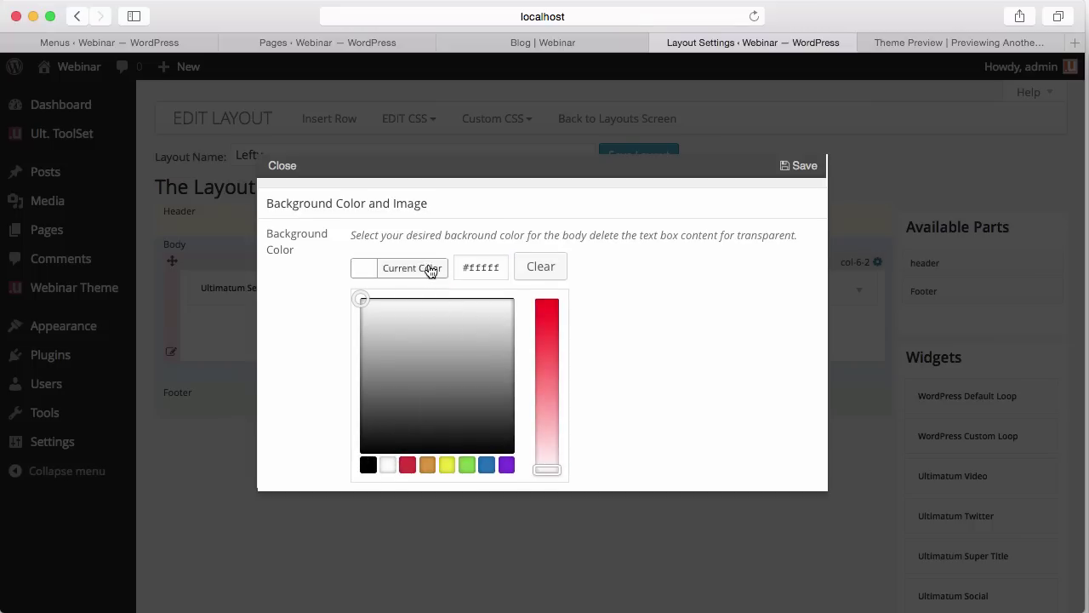
pyautogui.click(621, 276)
pyautogui.scroll(-3, 624, 280)
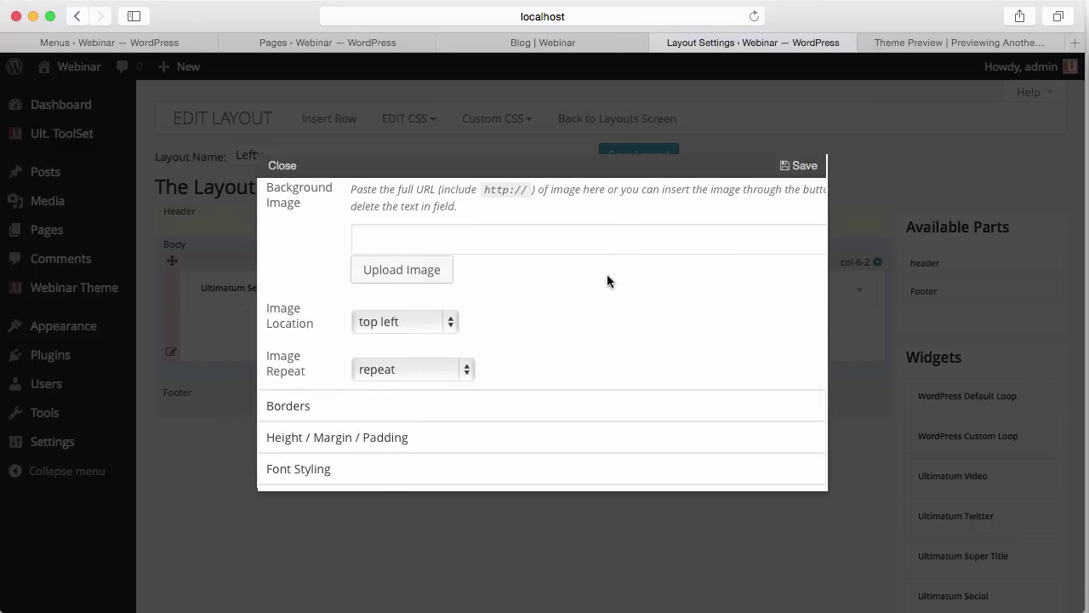
# Set the top, bottom and left padding of column col-6-1 to 20 px and save the column styling
pyautogui.scroll(-1, 566, 334)
pyautogui.click(387, 407)
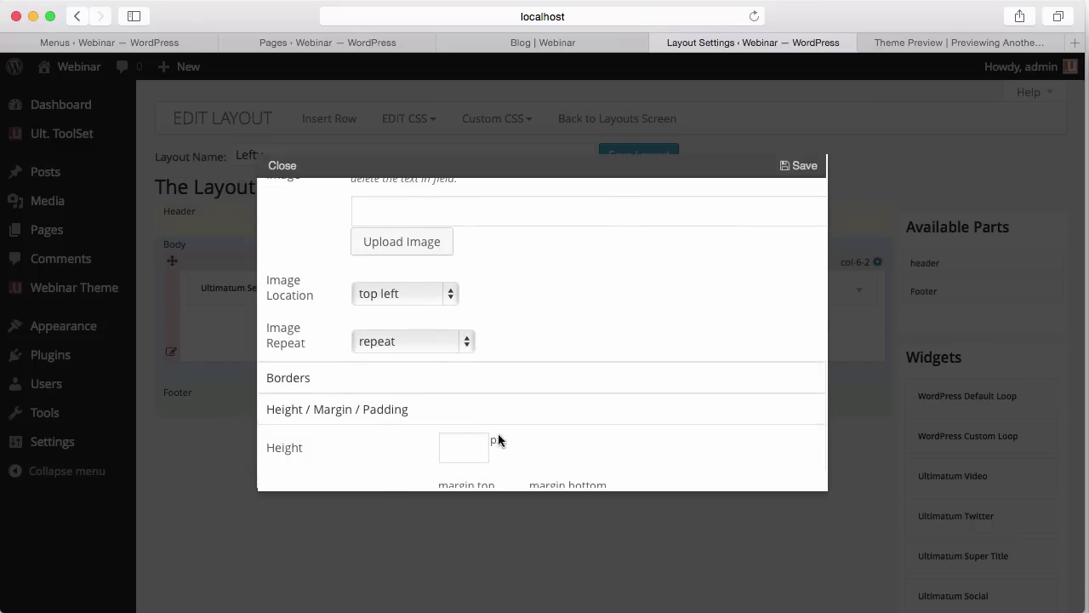
pyautogui.scroll(-4, 526, 439)
pyautogui.click(477, 447)
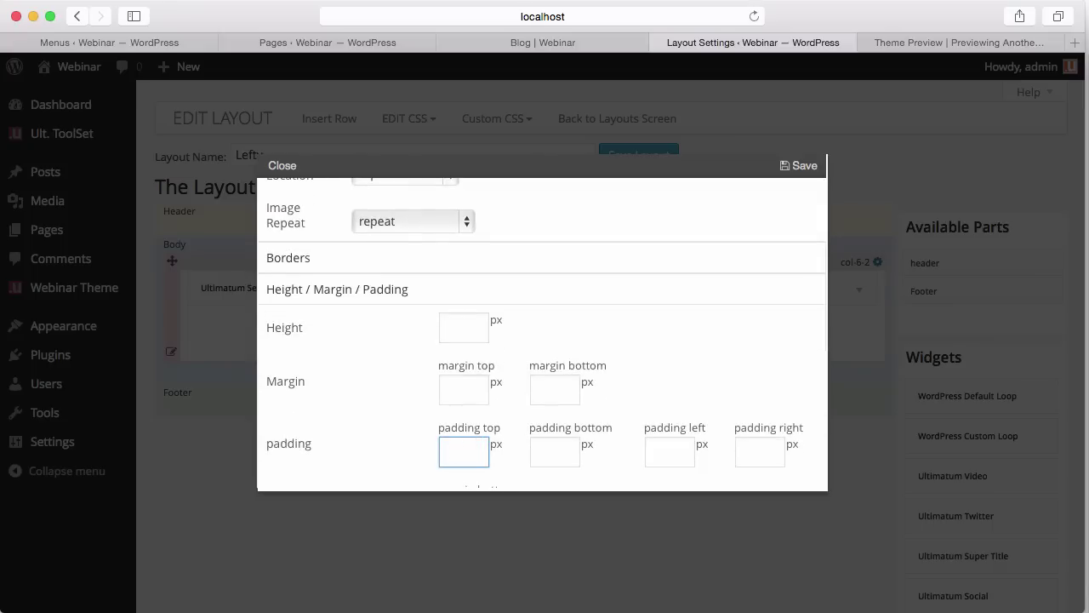
pyautogui.write('20')
pyautogui.click(573, 448)
pyautogui.write('2')
pyautogui.click(669, 448)
pyautogui.write('20')
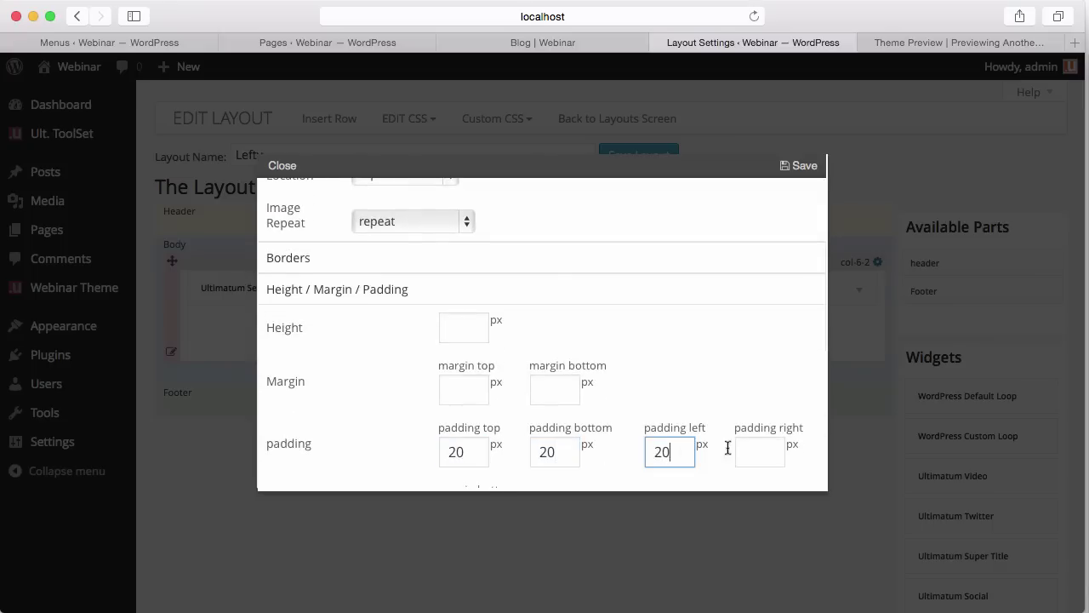
pyautogui.click(754, 449)
pyautogui.click(805, 167)
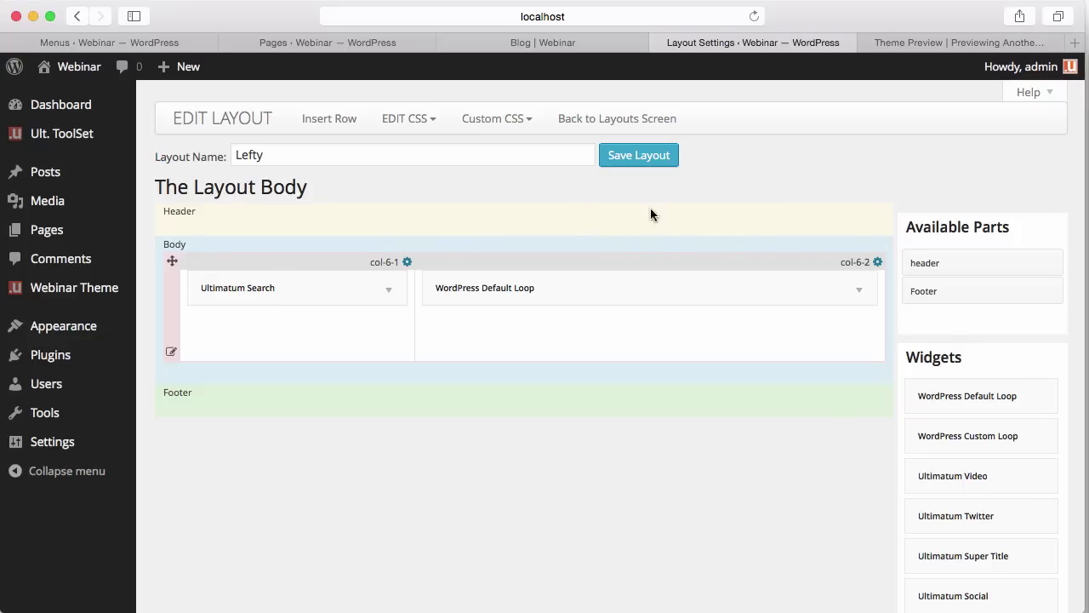
# Add the header part to the Lefty layout's Header area and the Footer part to its Footer area, and save the layout
pyautogui.moveTo(965, 263); pyautogui.dragTo(256, 225)
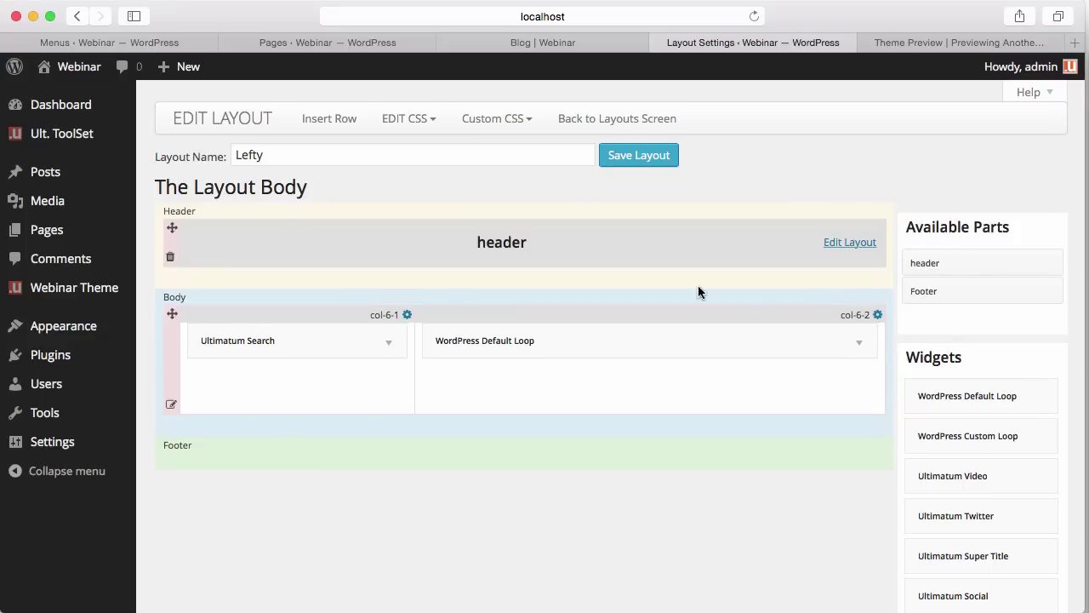
pyautogui.moveTo(924, 294); pyautogui.dragTo(208, 462)
pyautogui.moveTo(171, 489); pyautogui.dragTo(171, 519)
pyautogui.click(659, 155)
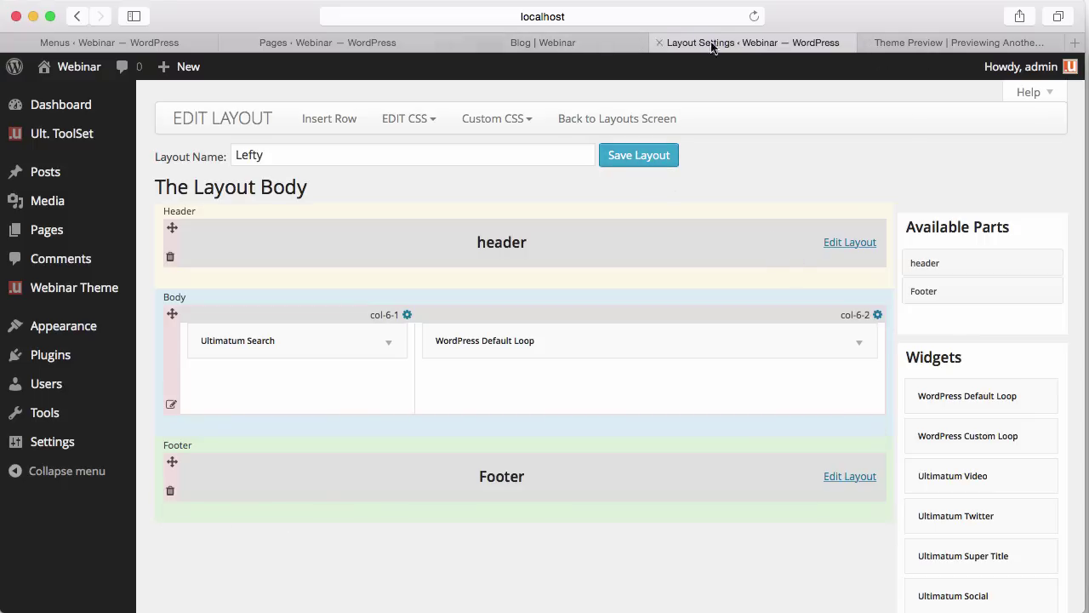
# Return to the Front Page on the site and check its header, sidebar and content with the Lefty layout
pyautogui.click(74, 17)
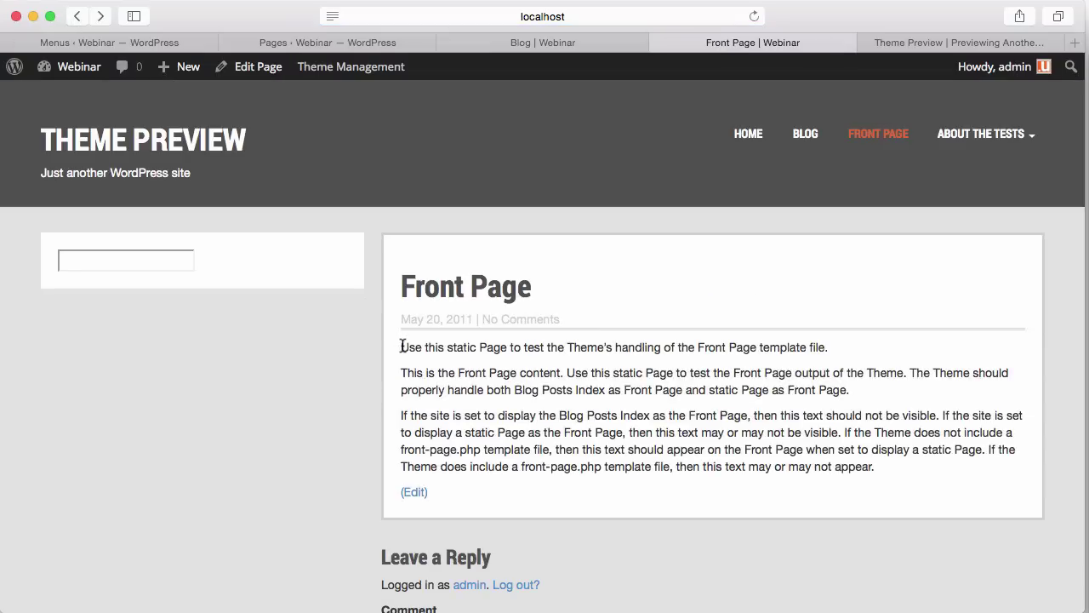
pyautogui.scroll(-5, 428, 354)
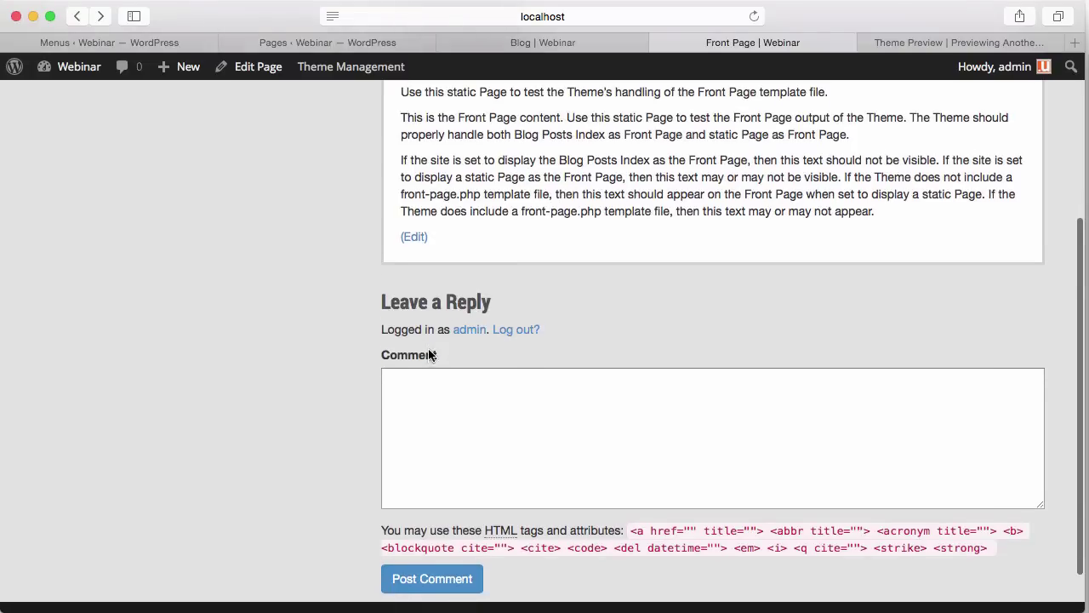
pyautogui.scroll(5, 431, 353)
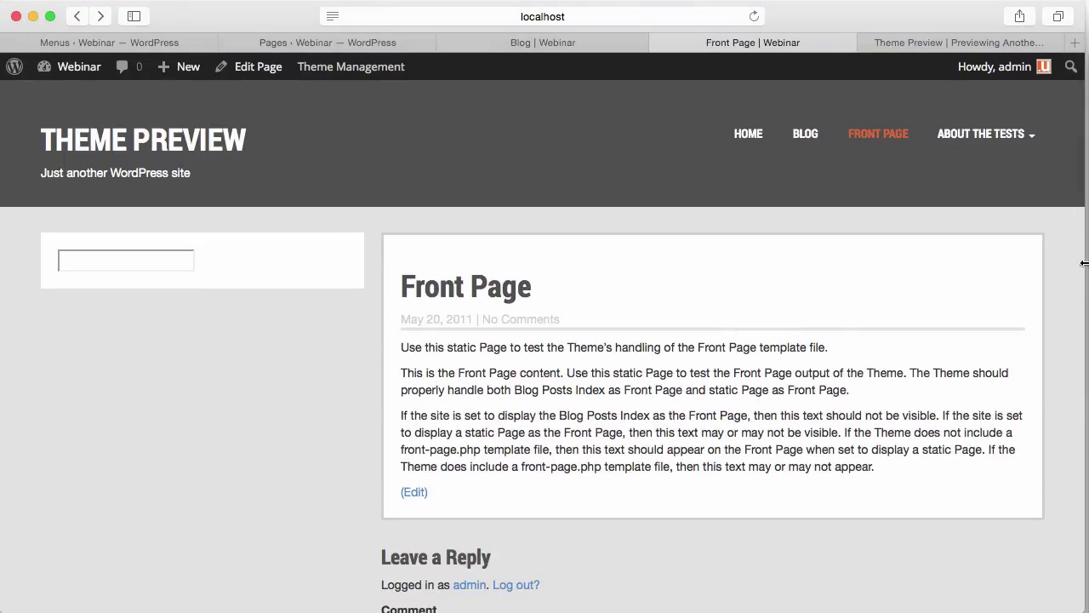
# Narrow the browser window and examine how the search sidebar and page content stack at the smaller width
pyautogui.moveTo(1086, 262); pyautogui.dragTo(816, 241)
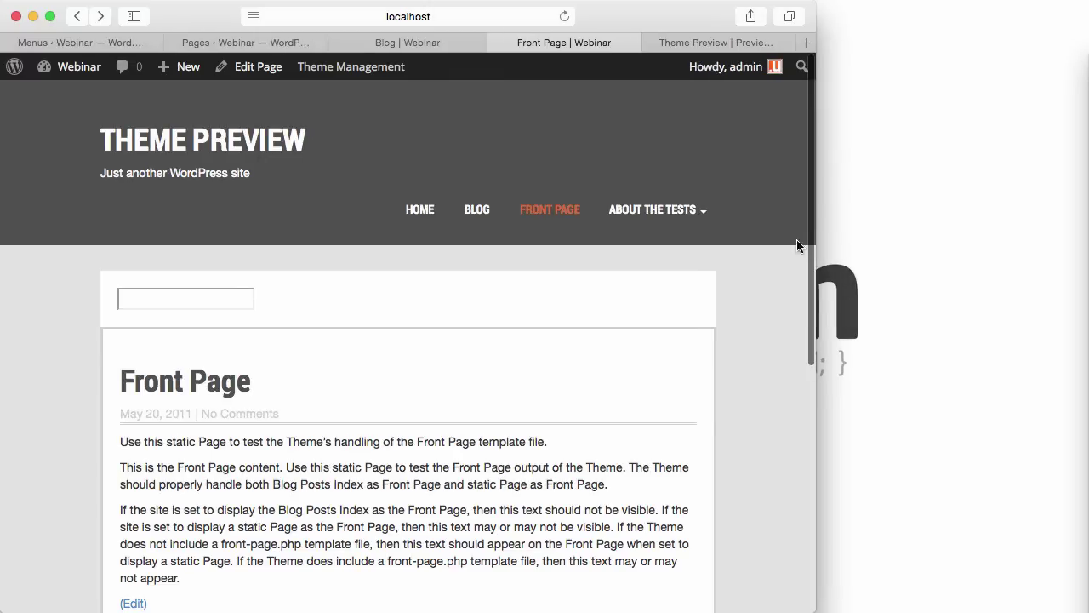
pyautogui.click(187, 296)
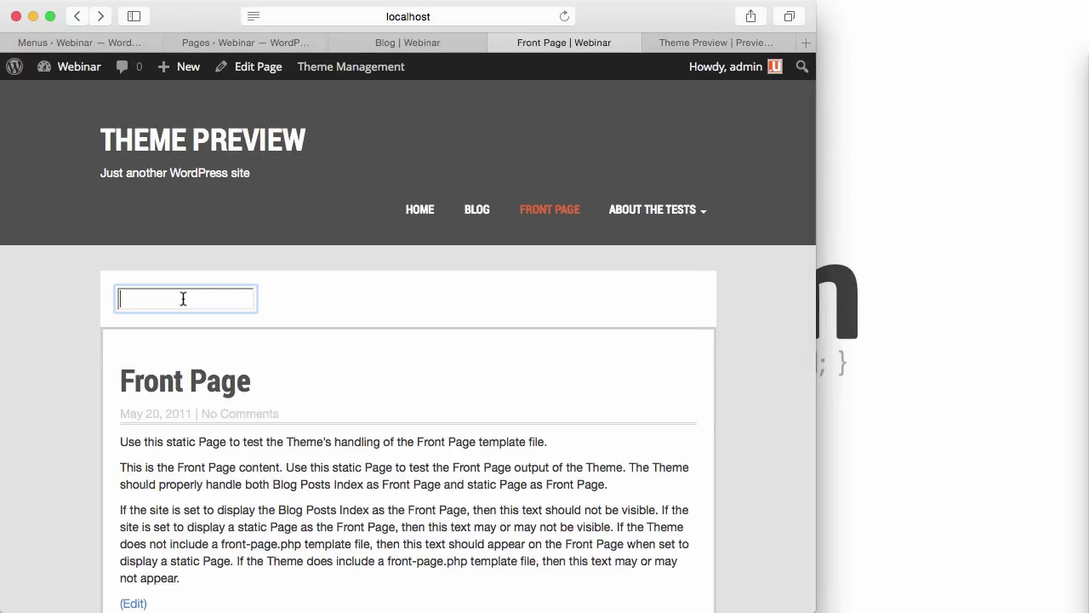
pyautogui.click(282, 387)
pyautogui.scroll(-8, 333, 415)
pyautogui.scroll(5, 333, 415)
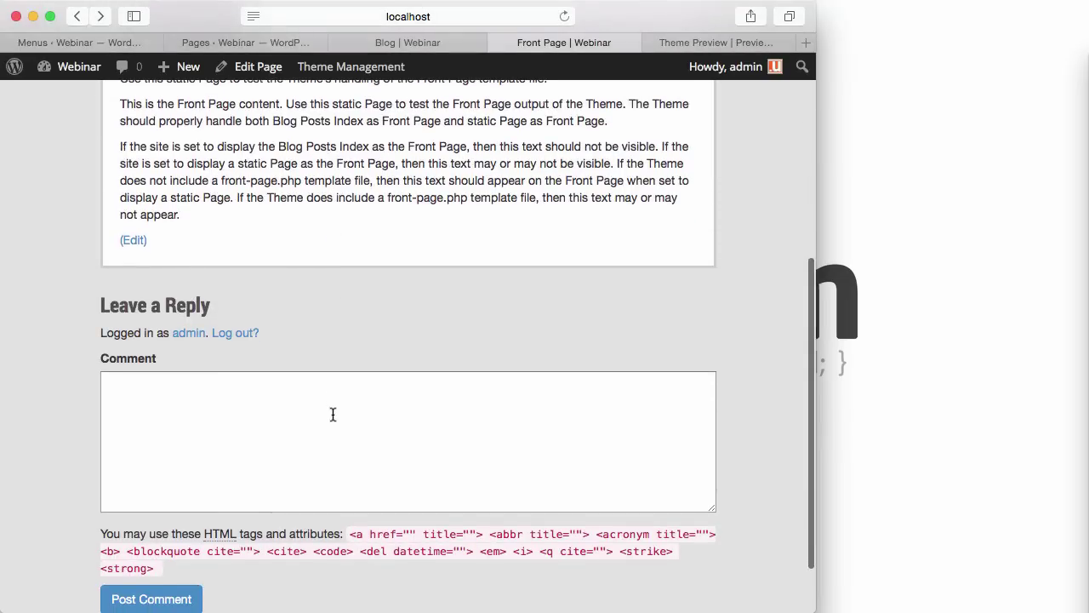
pyautogui.scroll(3, 333, 415)
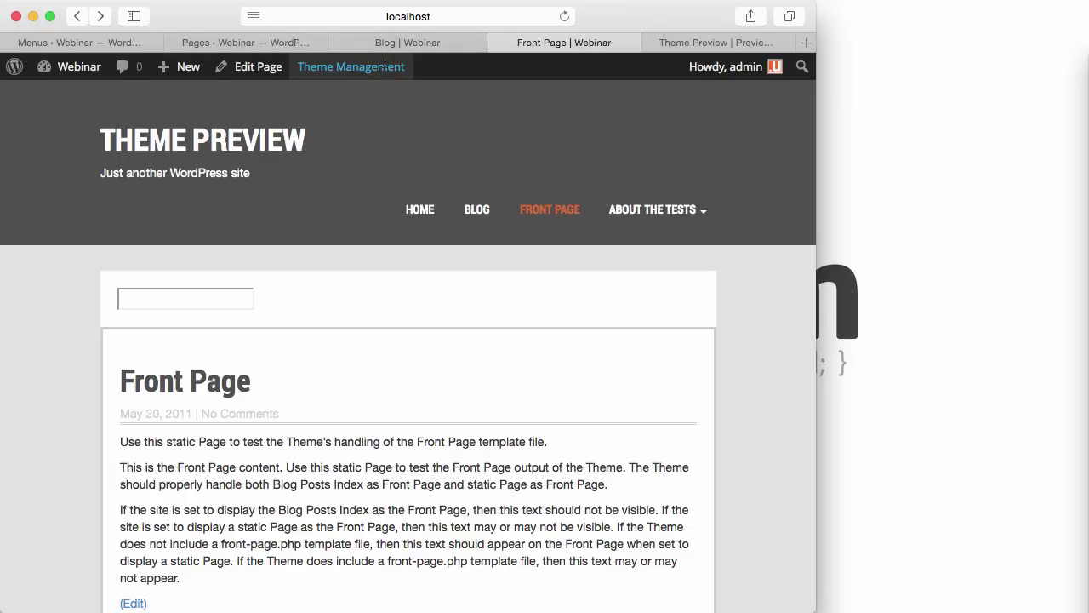
# Reopen the Lefty layout for editing, widen the browser window, and insert a 66% / 33% row into the body
pyautogui.moveTo(373, 64)
pyautogui.click(360, 100)
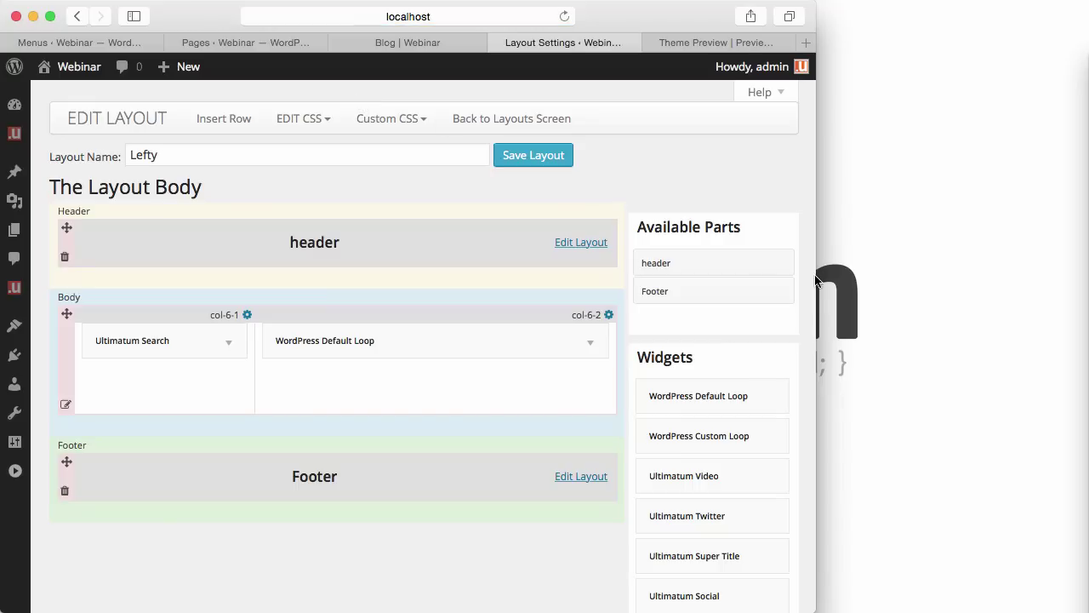
pyautogui.moveTo(817, 281); pyautogui.dragTo(1018, 254)
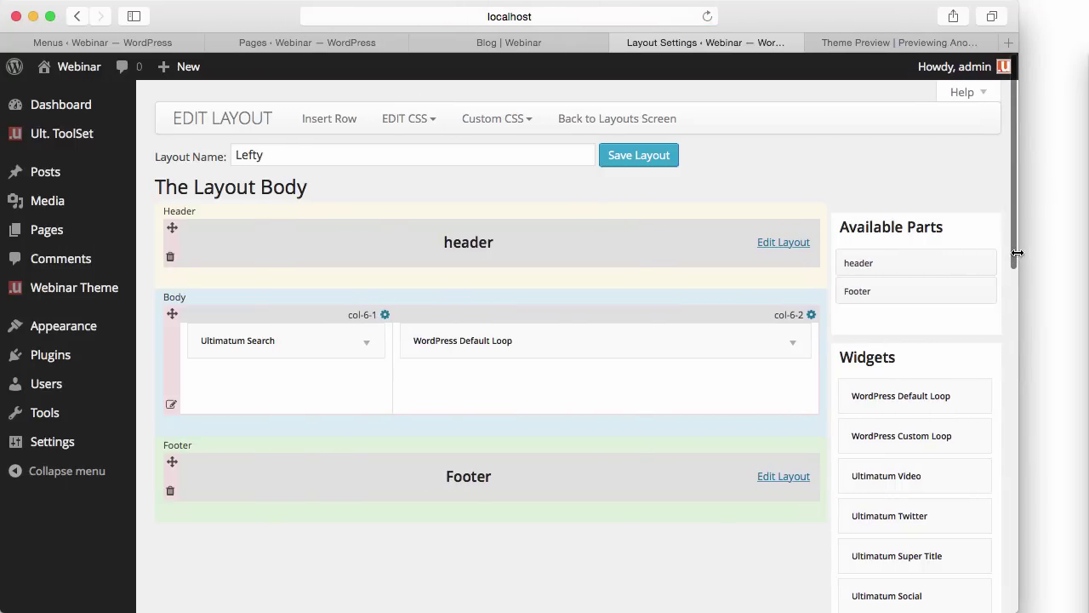
pyautogui.click(349, 126)
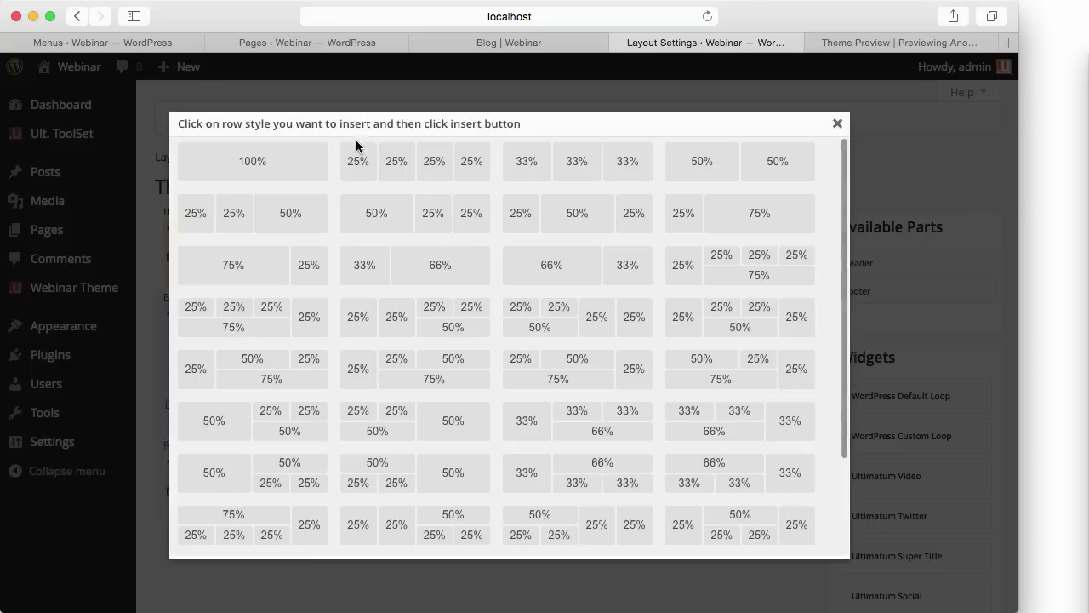
pyautogui.click(598, 255)
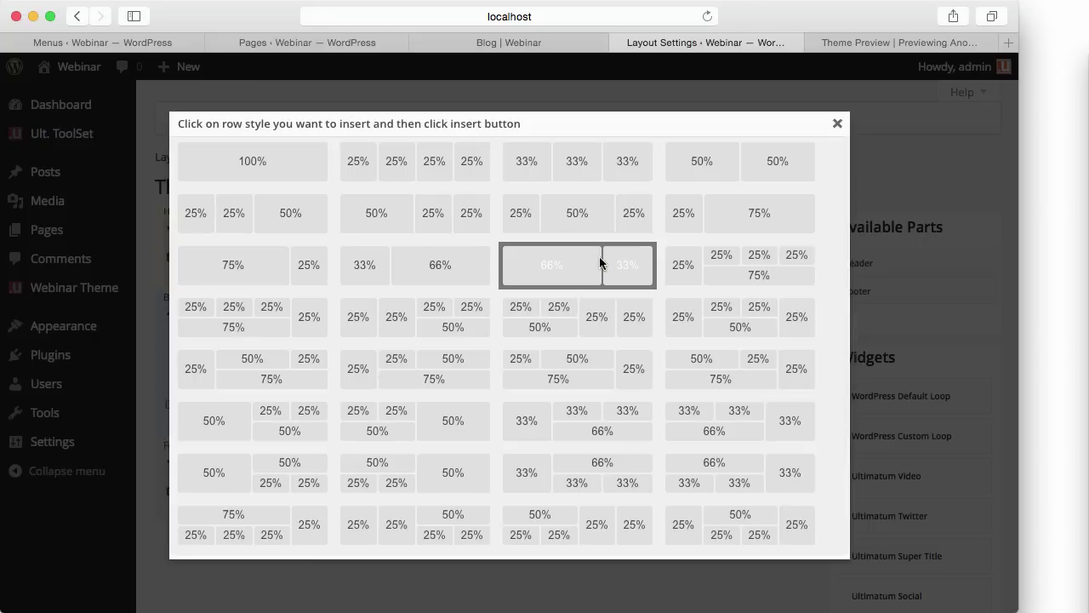
pyautogui.scroll(-3, 600, 271)
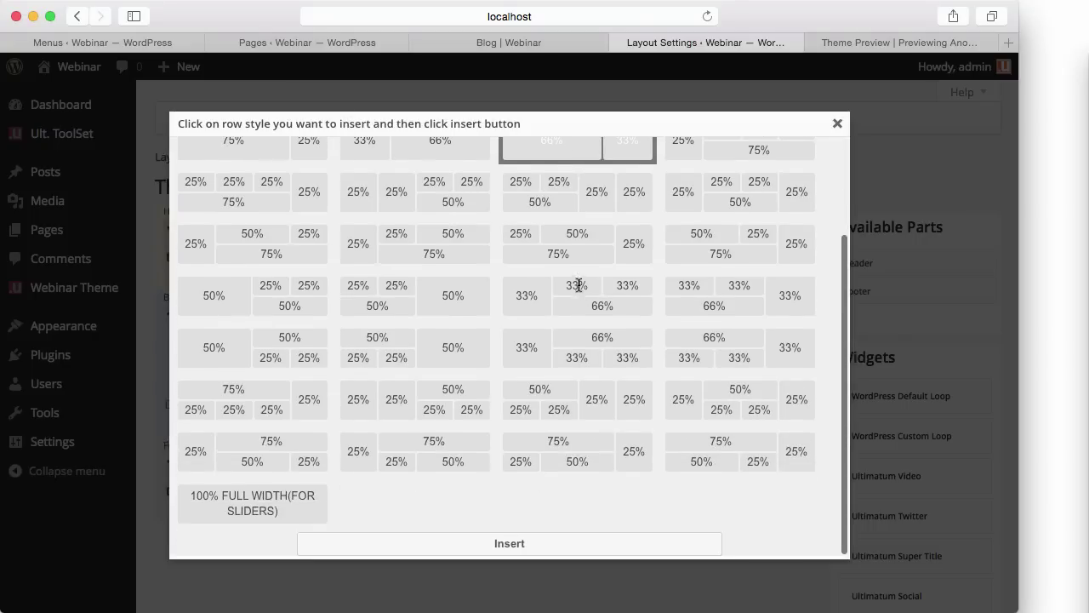
pyautogui.click(457, 547)
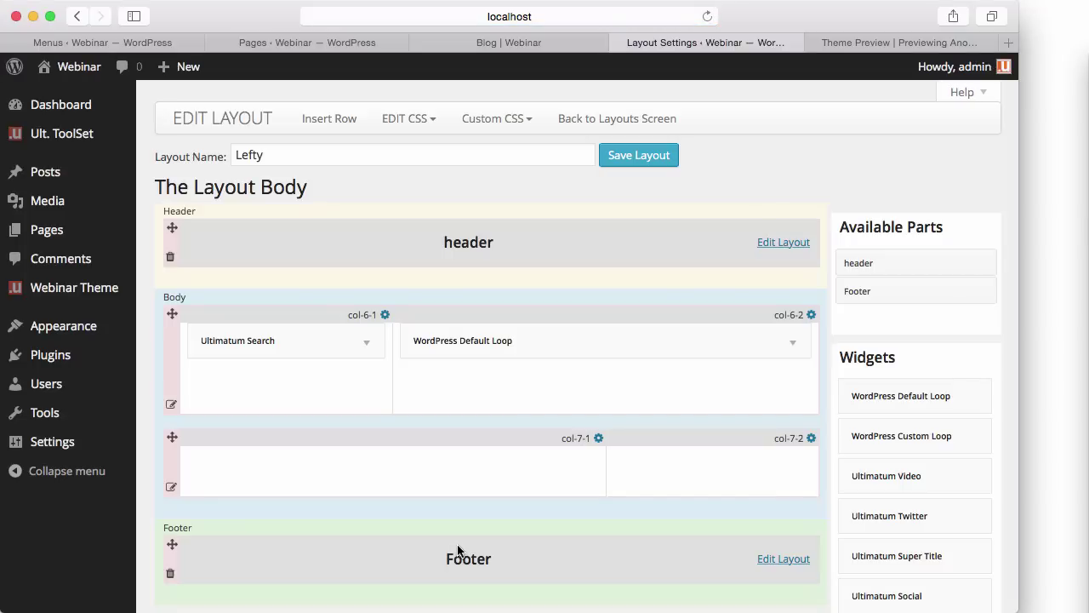
# Move WordPress Default Loop into col-7-1 and Ultimatum Search into col-7-2, and delete the emptied Row-6
pyautogui.moveTo(529, 343); pyautogui.dragTo(423, 459)
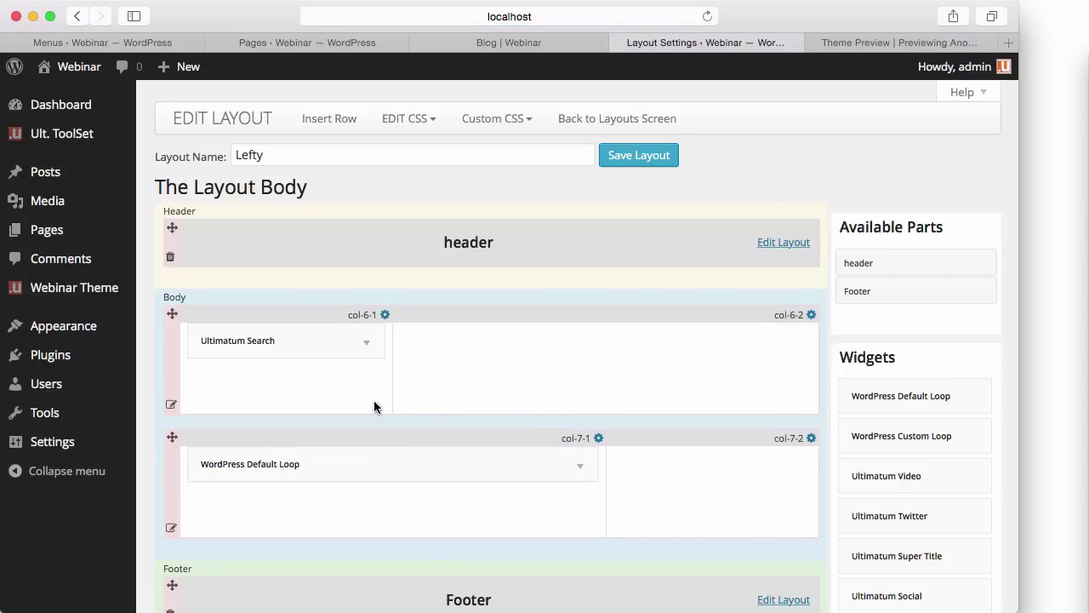
pyautogui.moveTo(312, 343); pyautogui.dragTo(740, 481)
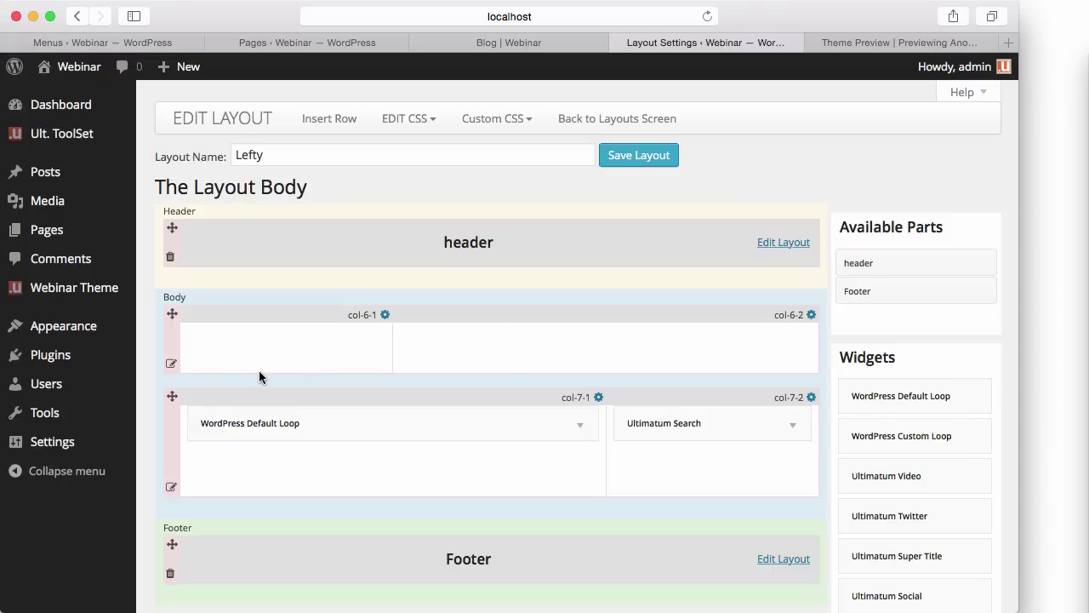
pyautogui.moveTo(172, 367)
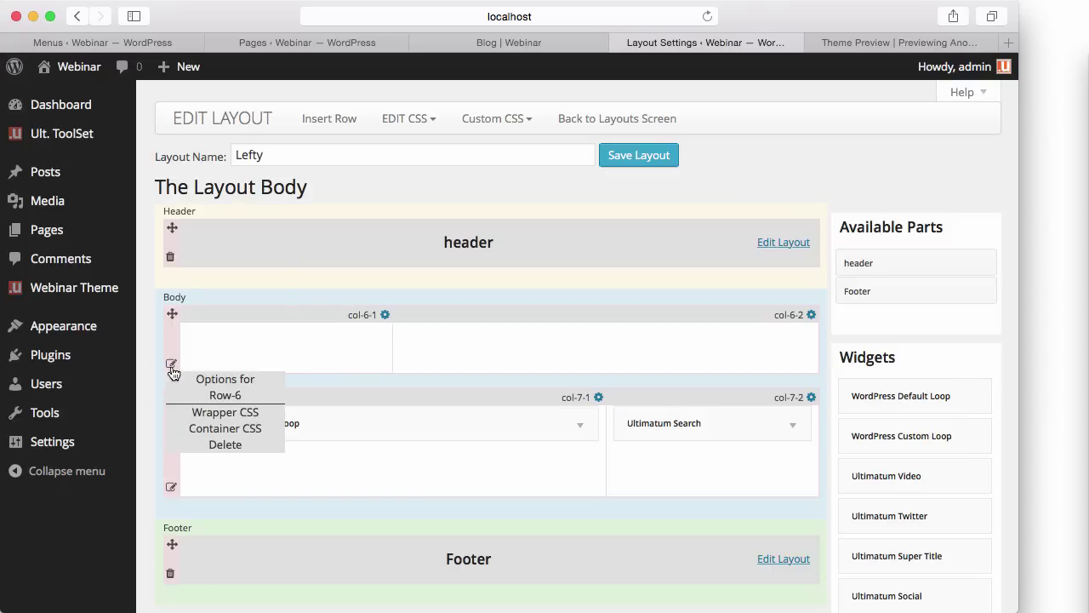
pyautogui.click(194, 444)
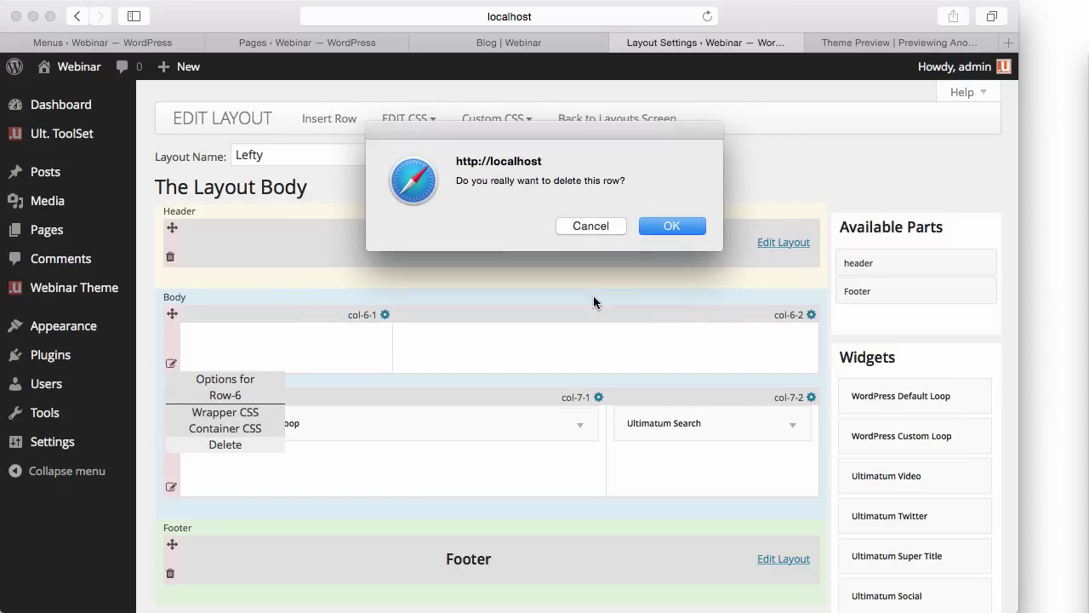
pyautogui.click(653, 227)
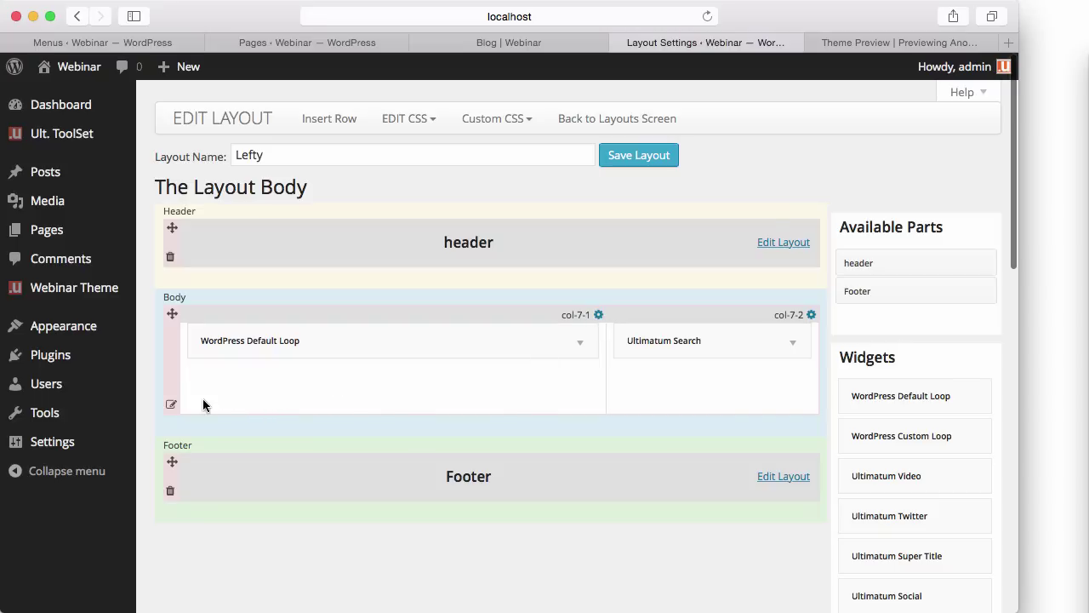
# Give column col-7-1 the custom CSS class col-md-push-4 and save the column settings
pyautogui.click(598, 317)
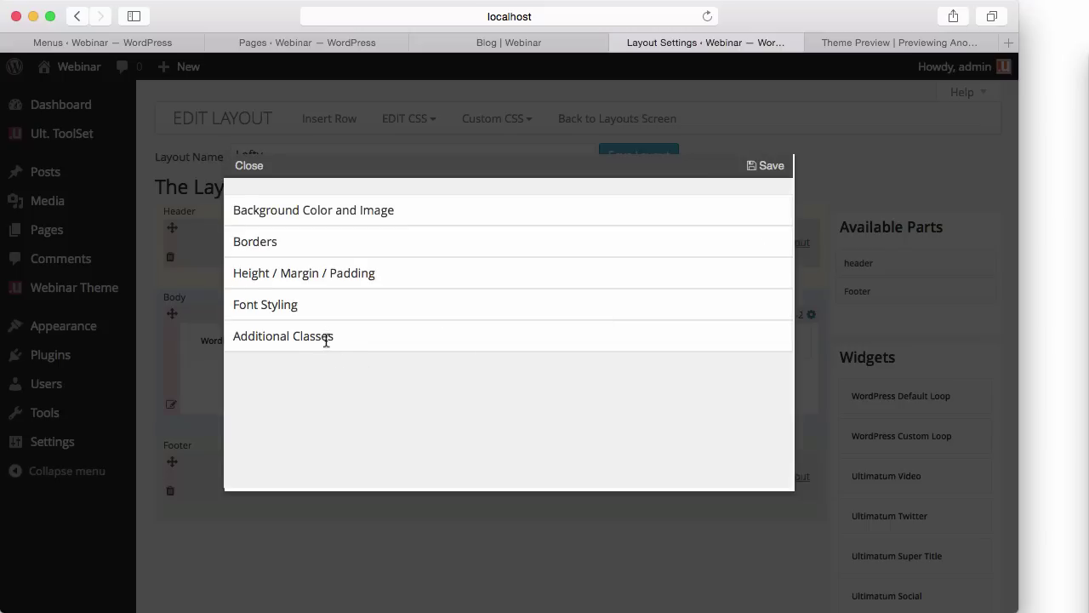
pyautogui.click(325, 336)
pyautogui.scroll(-2, 414, 364)
pyautogui.click(418, 356)
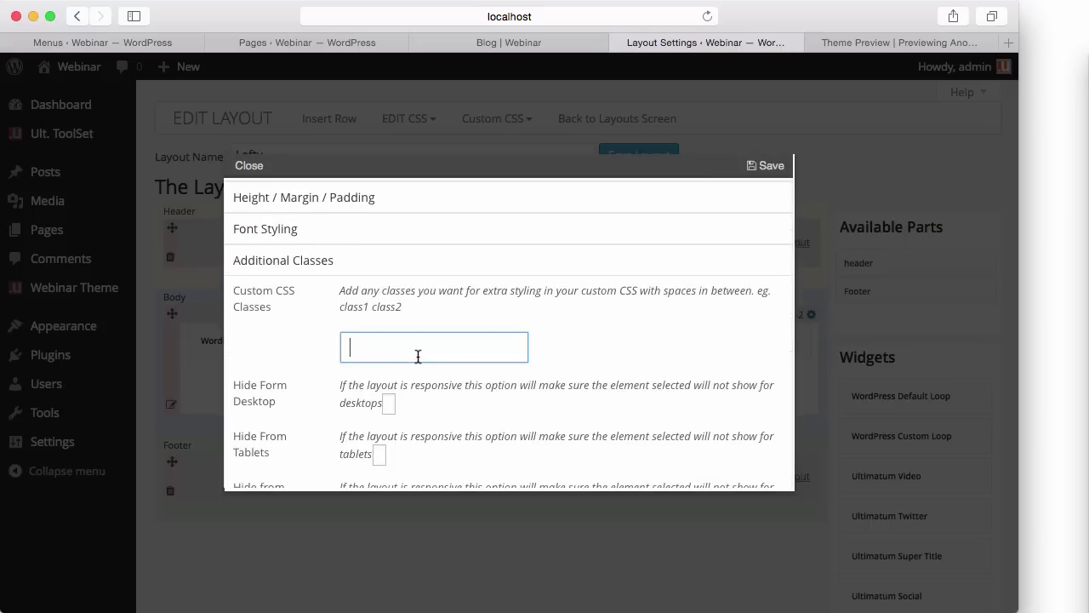
pyautogui.write('col-m')
pyautogui.write('d-')
pyautogui.write('push-')
pyautogui.press('Left')
pyautogui.press('Left')
pyautogui.press('Left')
pyautogui.press('Left')
pyautogui.press('Left')
pyautogui.press('Left')
pyautogui.press('Left')
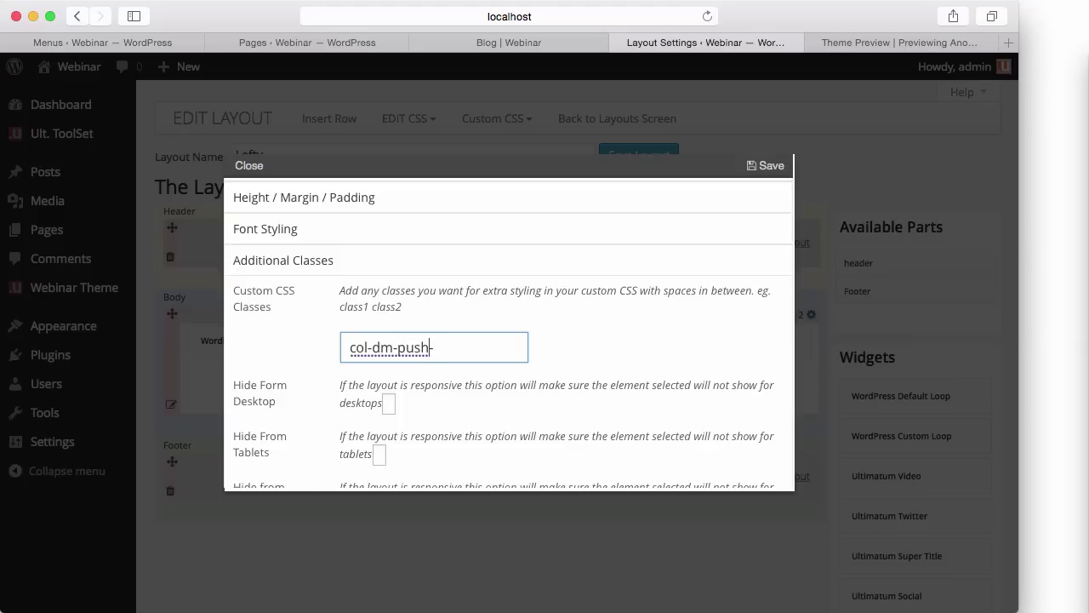
pyautogui.press('Delete')
pyautogui.press('Right')
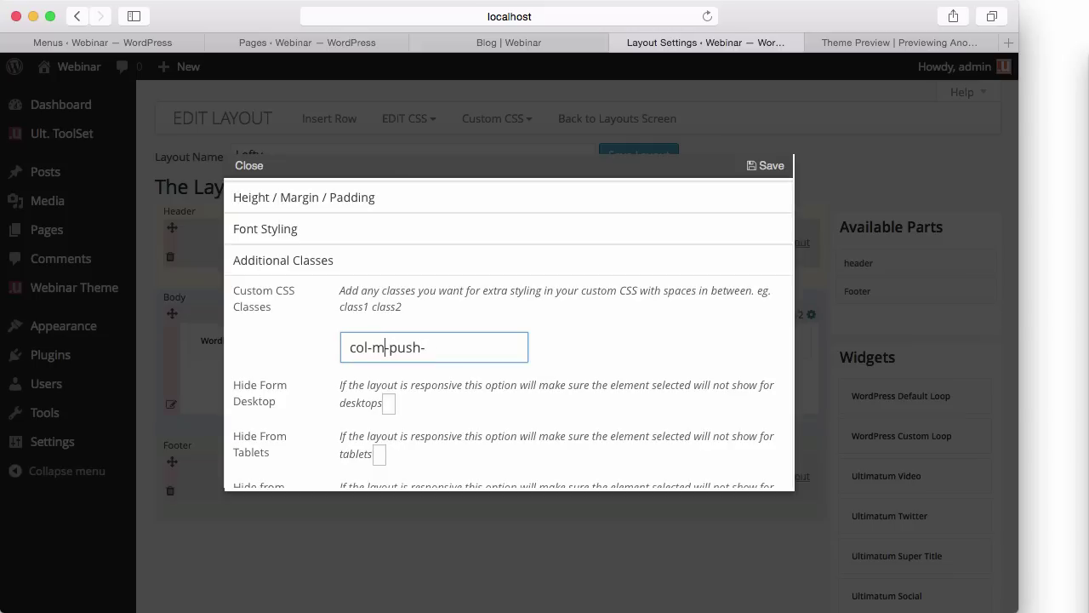
pyautogui.write('d')
pyautogui.press('Right')
pyautogui.press('Right')
pyautogui.press('Right')
pyautogui.press('Right')
pyautogui.press('Right')
pyautogui.press('Right')
pyautogui.write('4')
pyautogui.scroll(-2, 420, 354)
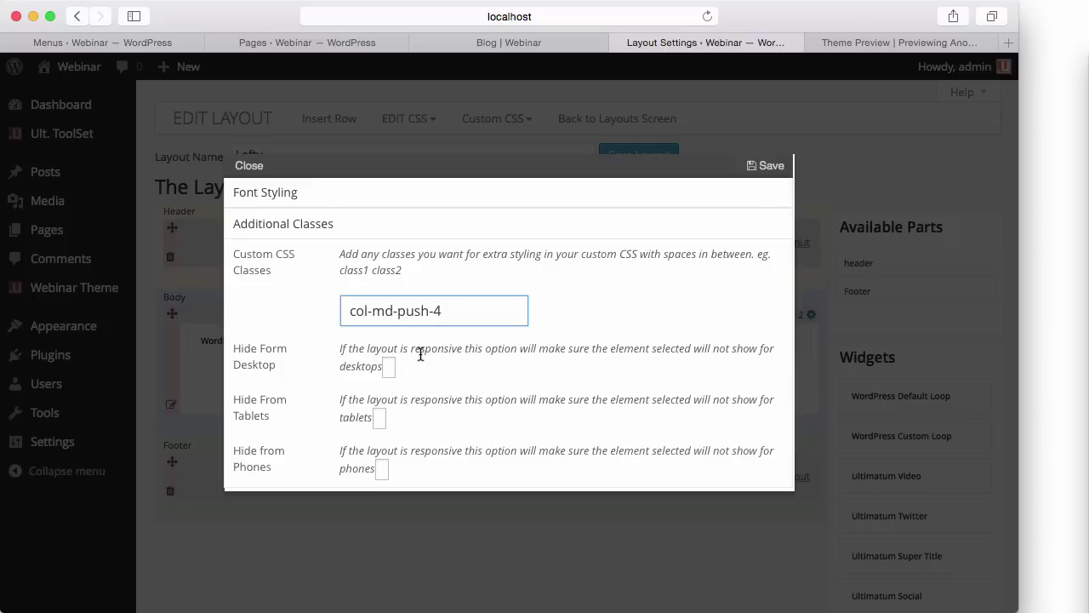
pyautogui.click(750, 166)
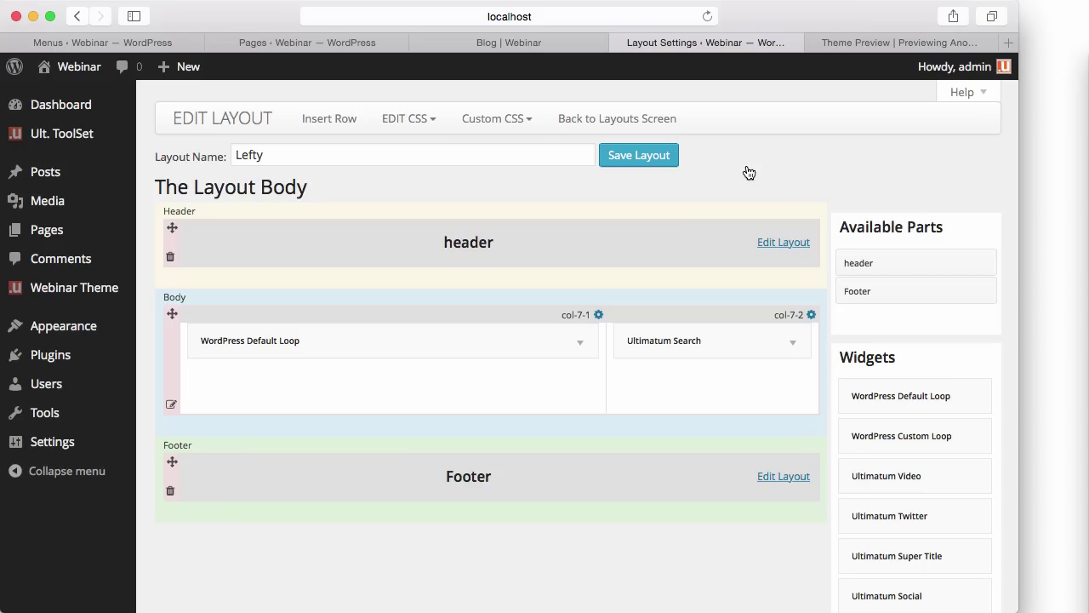
# Set the background color of column col-7-2 to white
pyautogui.click(813, 315)
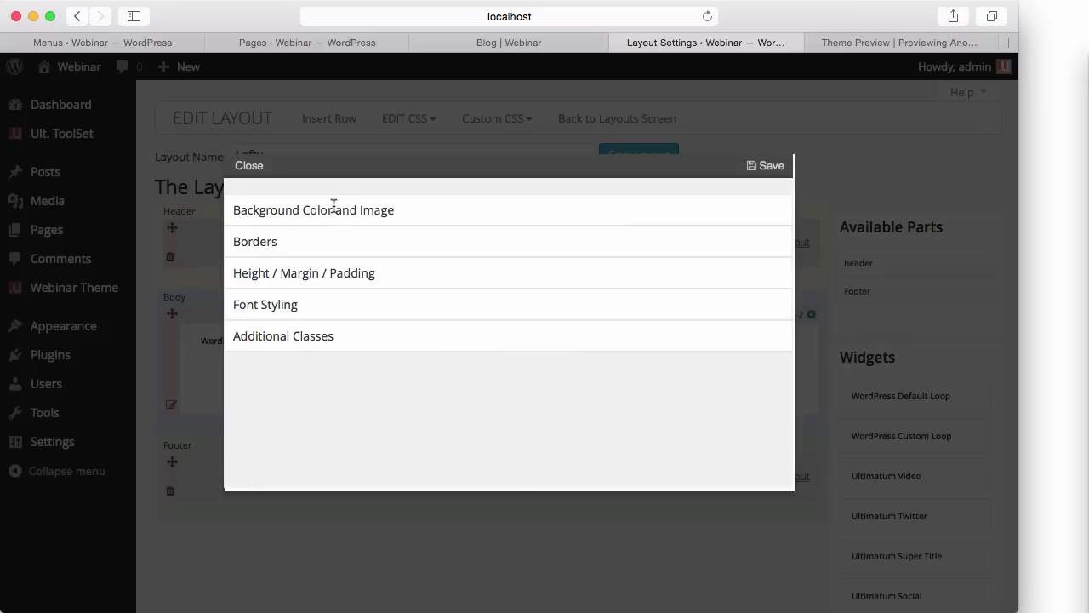
pyautogui.click(333, 208)
pyautogui.click(345, 271)
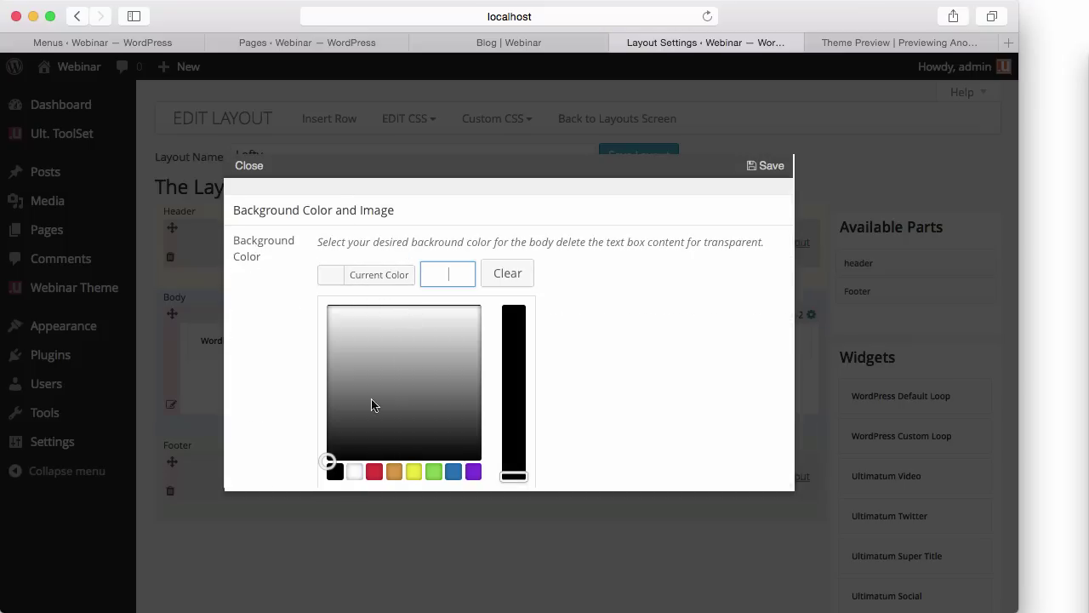
pyautogui.click(356, 481)
pyautogui.click(669, 377)
# Set the top, bottom, left and right padding of column col-7-2 to 20 px each
pyautogui.scroll(-4, 662, 377)
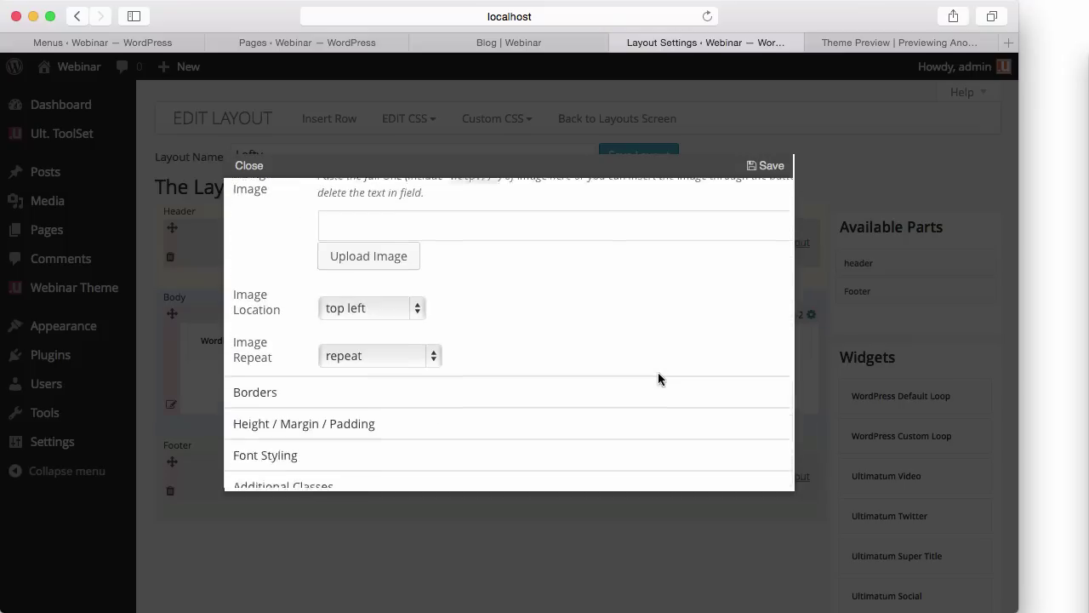
pyautogui.click(482, 409)
pyautogui.scroll(-4, 462, 434)
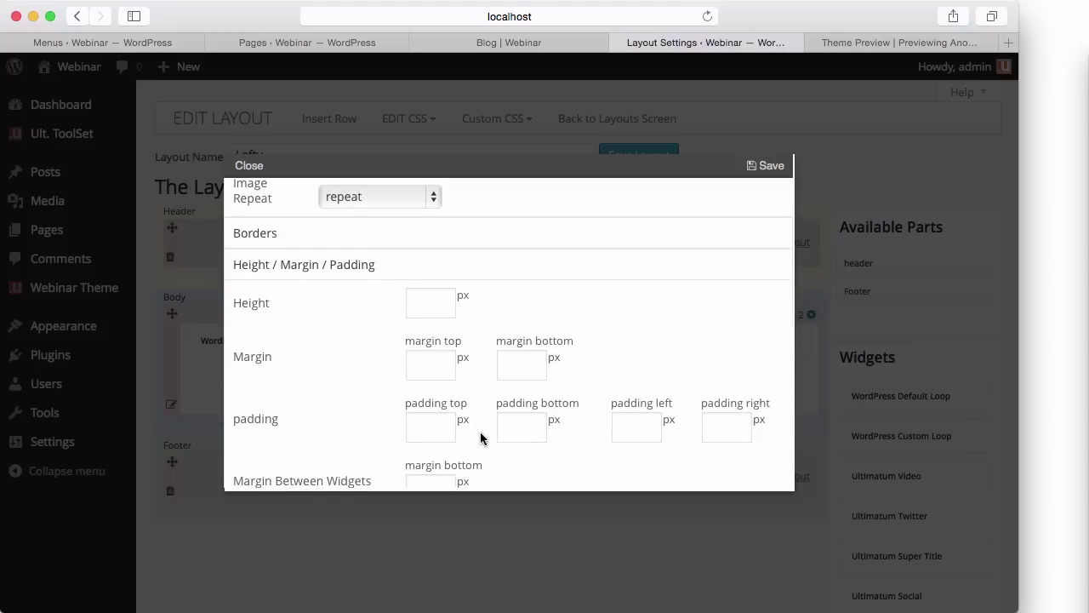
pyautogui.click(440, 425)
pyautogui.write('20')
pyautogui.press('Tab')
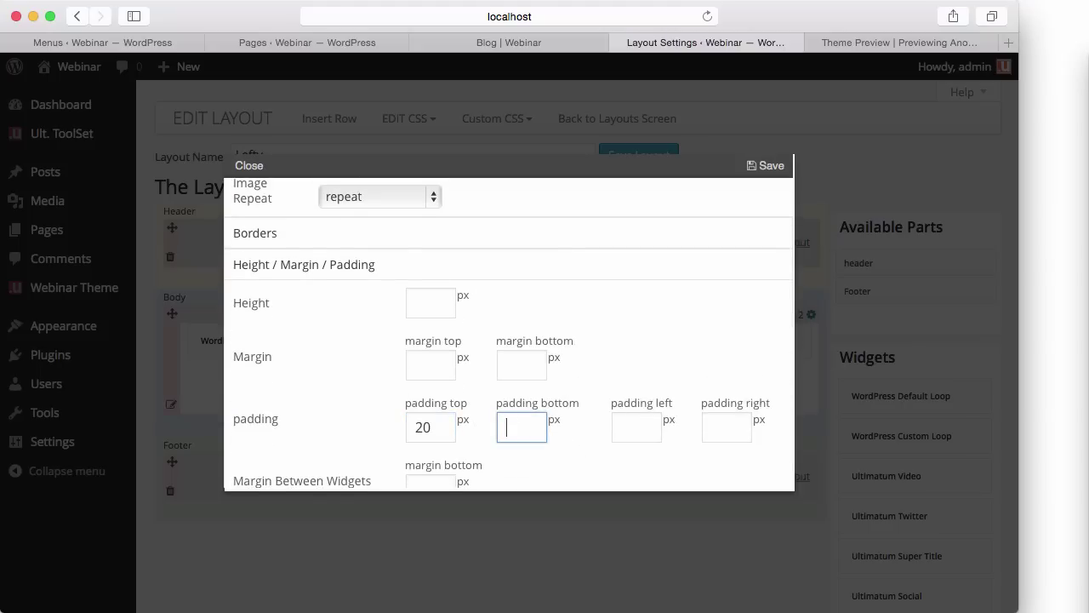
pyautogui.write('20')
pyautogui.press('Tab')
pyautogui.write('20')
pyautogui.press('Tab')
pyautogui.write('20')
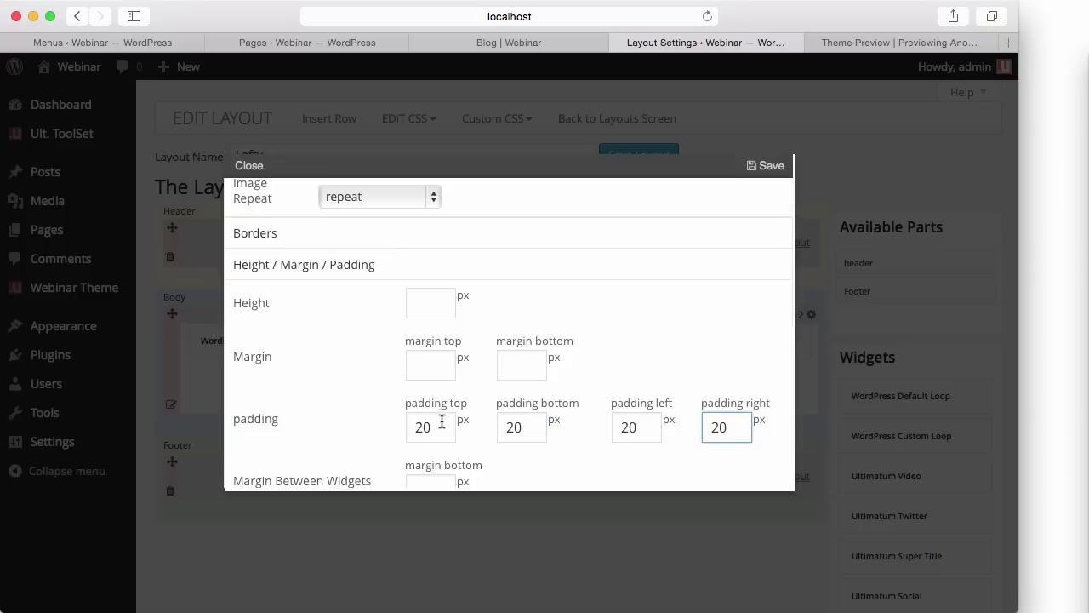
# Give column col-7-2 the custom CSS class col-md-pull-8 and save the column settings
pyautogui.scroll(-3, 638, 264)
pyautogui.click(300, 473)
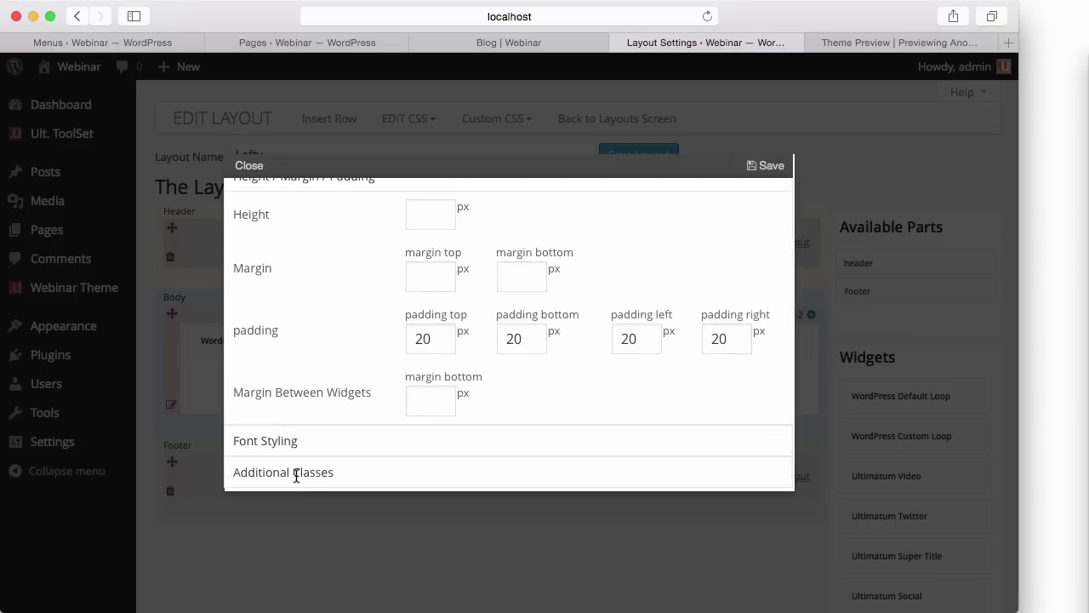
pyautogui.click(412, 418)
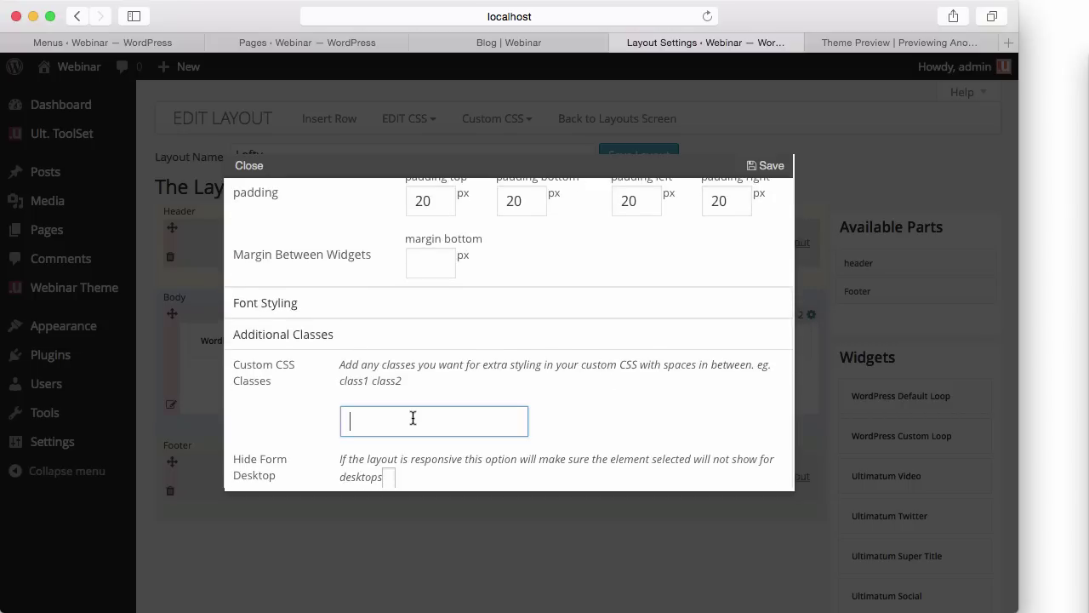
pyautogui.write('col-md-pull-')
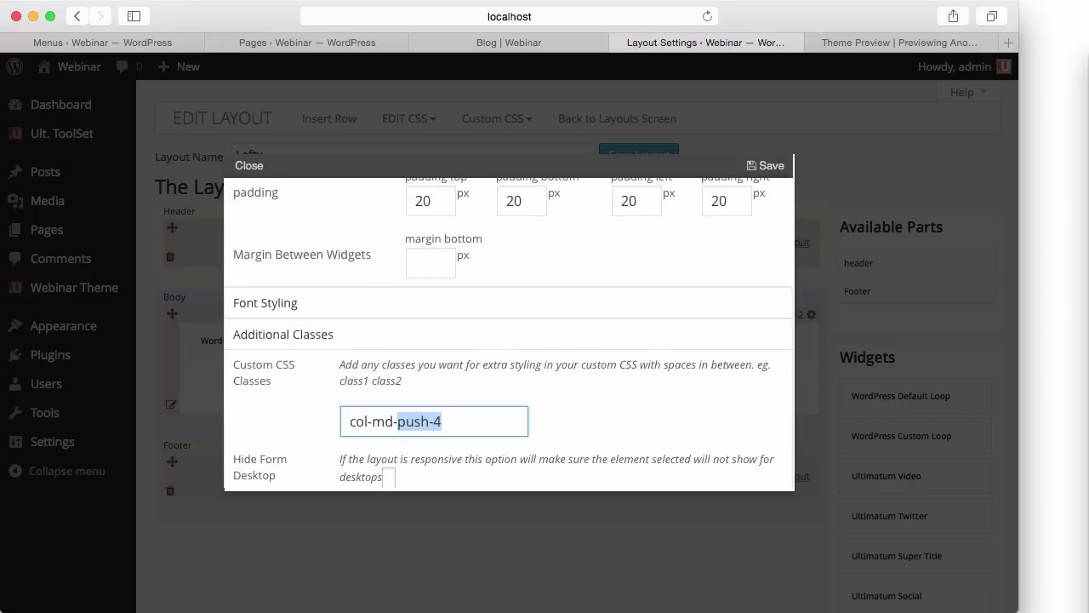
pyautogui.write('8')
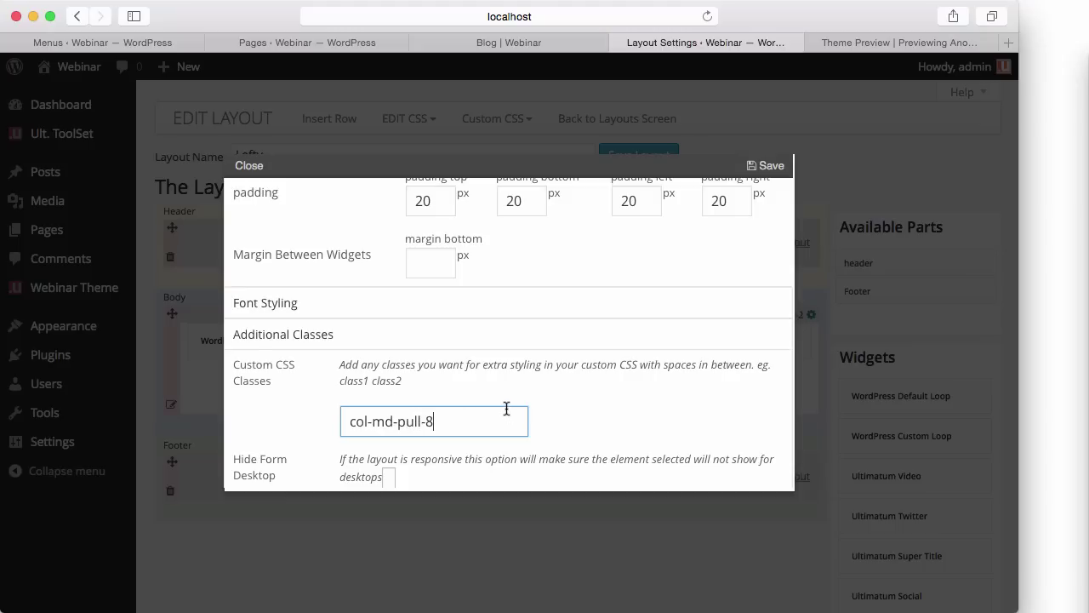
pyautogui.click(762, 168)
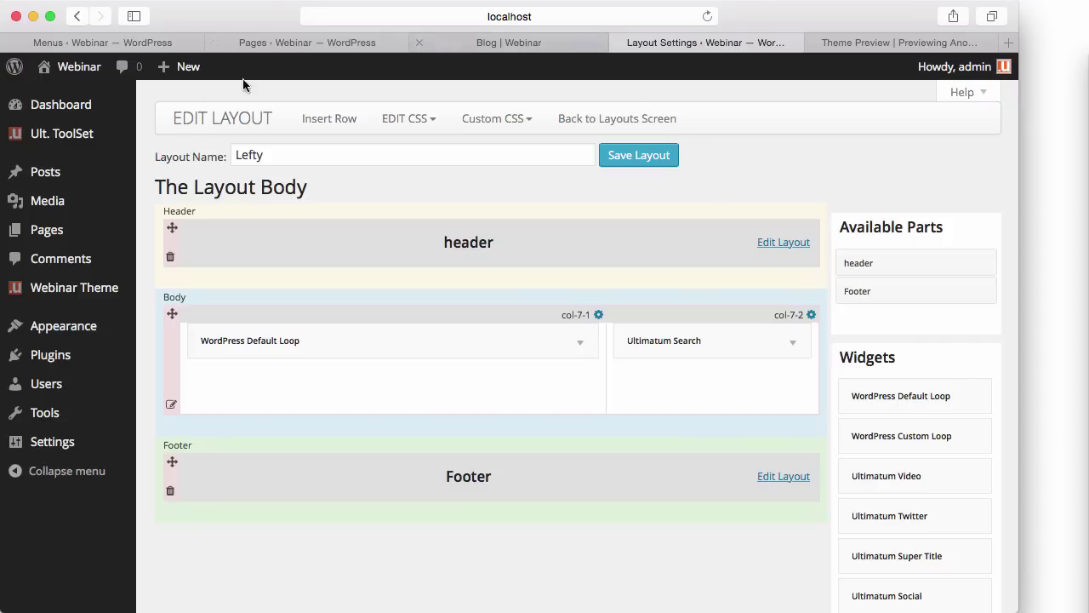
# View the live Front Page from the pages list and compare its sidebar placement with the Blog page and the Lefty layout
pyautogui.click(309, 42)
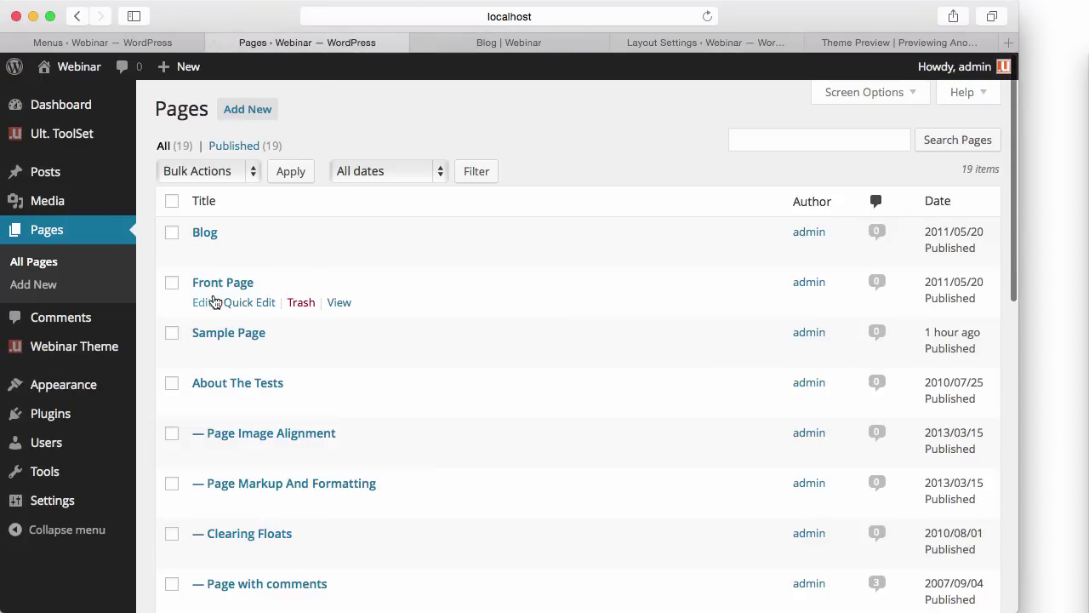
pyautogui.click(337, 303)
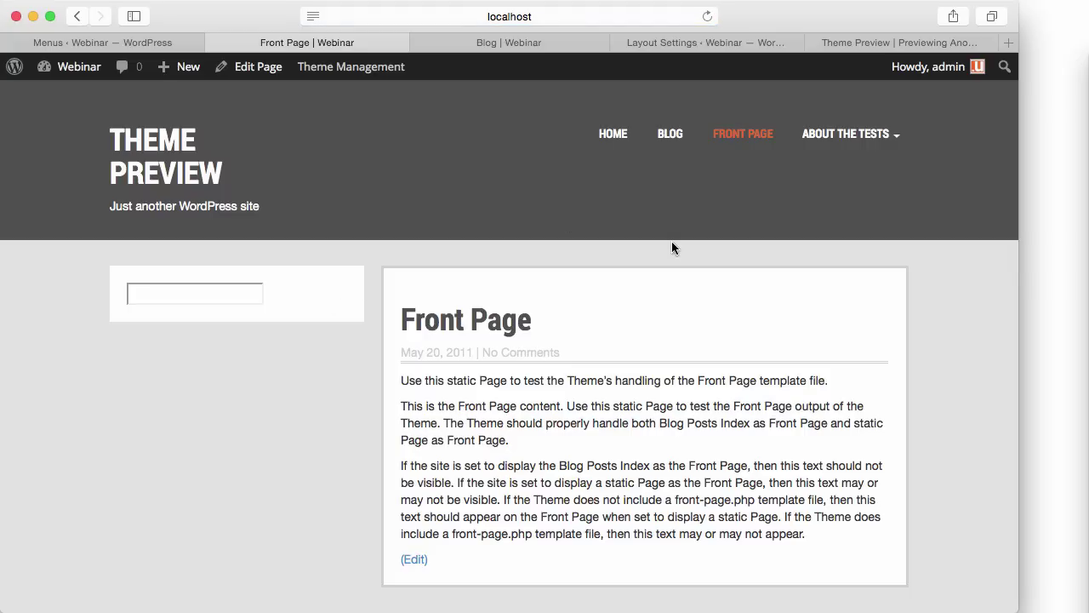
pyautogui.click(691, 42)
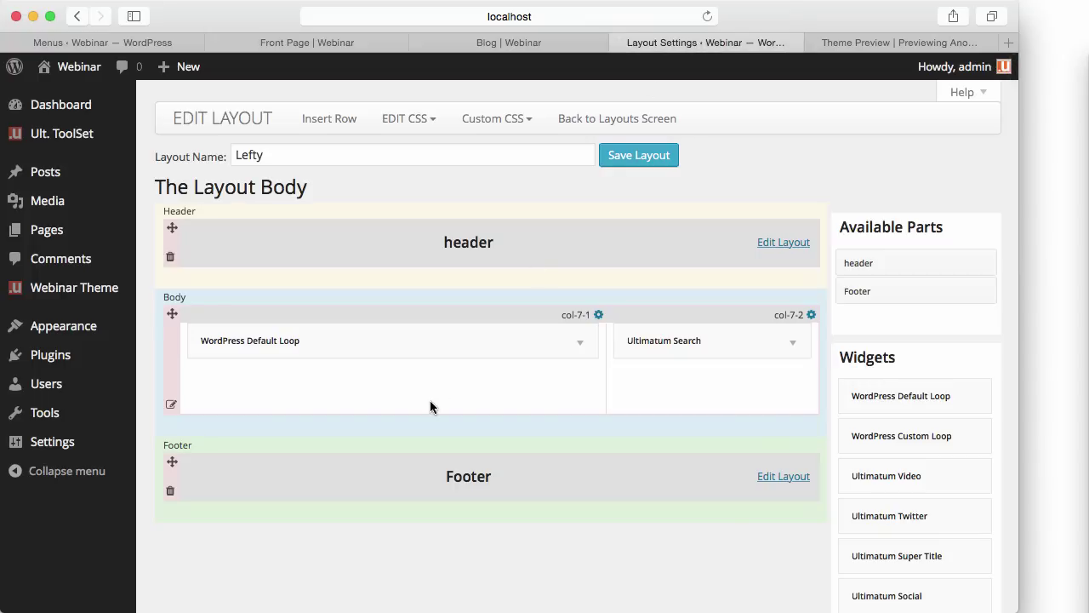
pyautogui.click(478, 44)
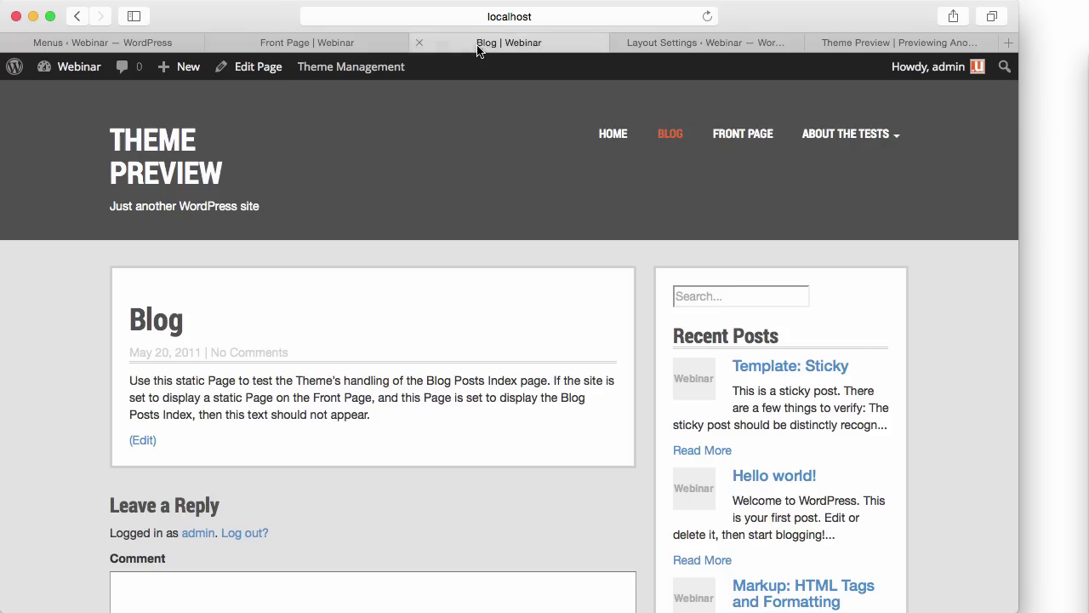
pyautogui.click(357, 40)
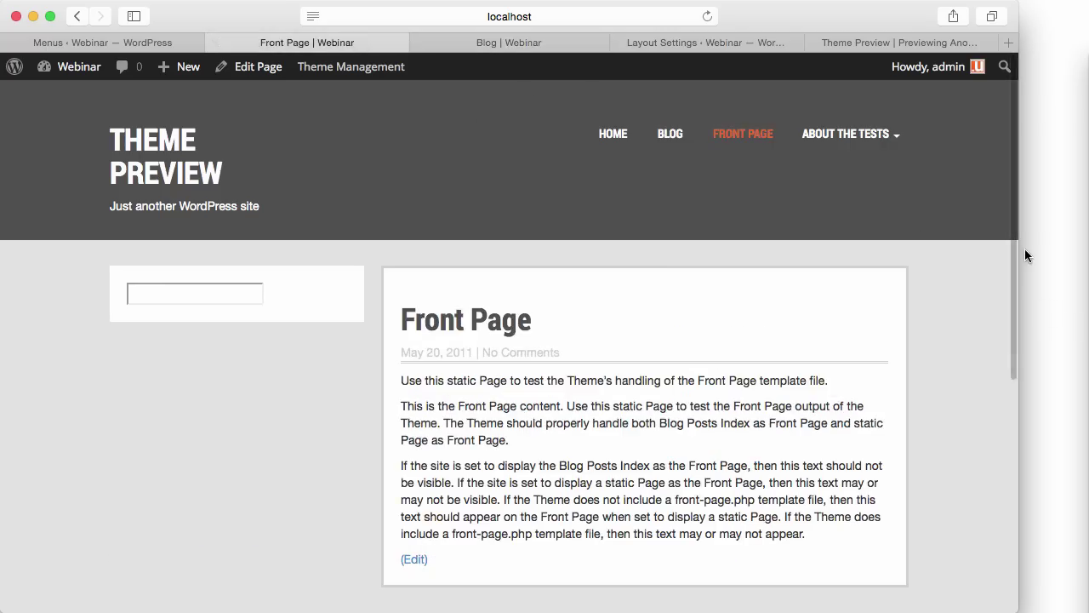
# Narrow the browser window to check the Front Page's stacked column order down to the footer, and widen it again
pyautogui.moveTo(1018, 252); pyautogui.dragTo(824, 245)
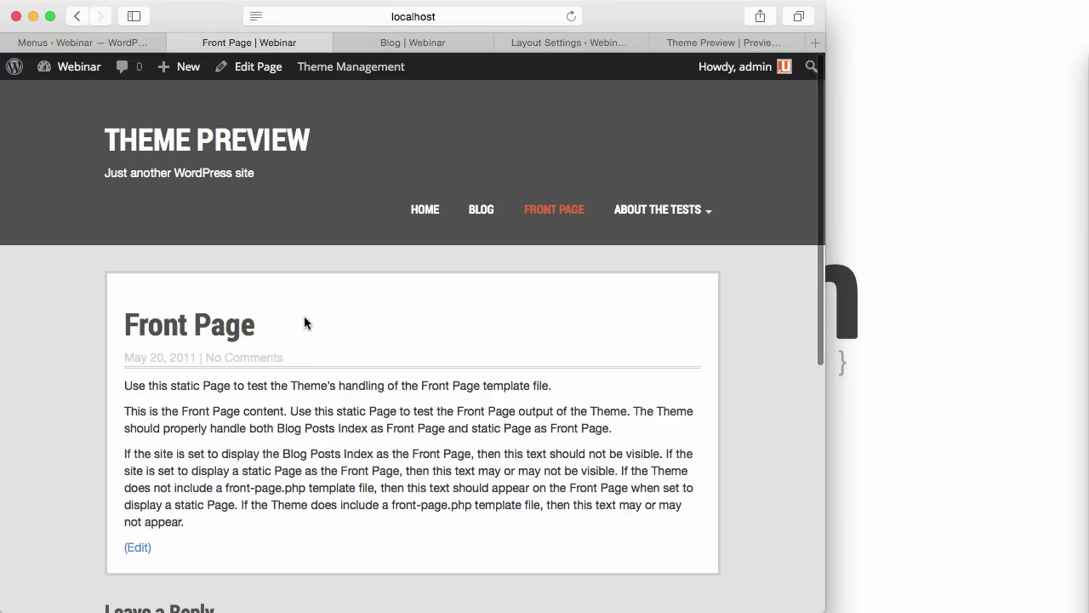
pyautogui.scroll(-10, 304, 323)
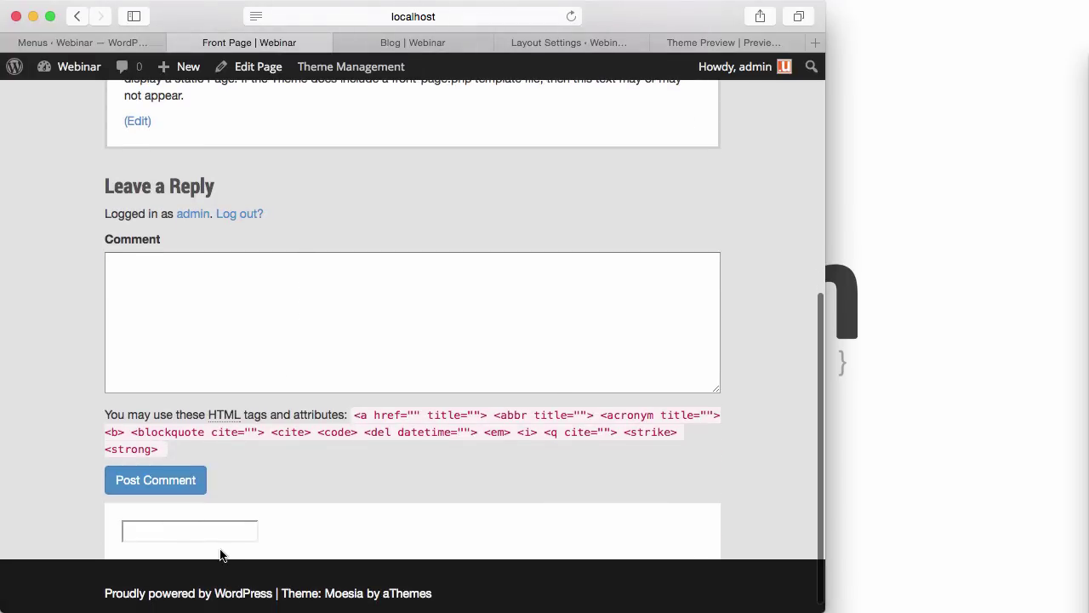
pyautogui.scroll(10, 362, 464)
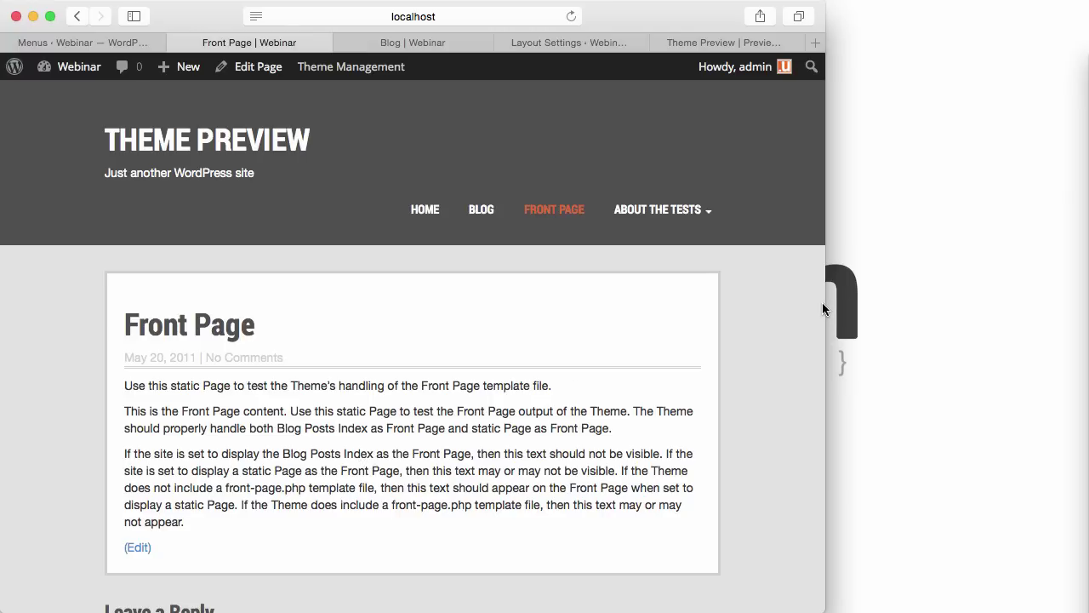
pyautogui.moveTo(825, 304); pyautogui.dragTo(1075, 270)
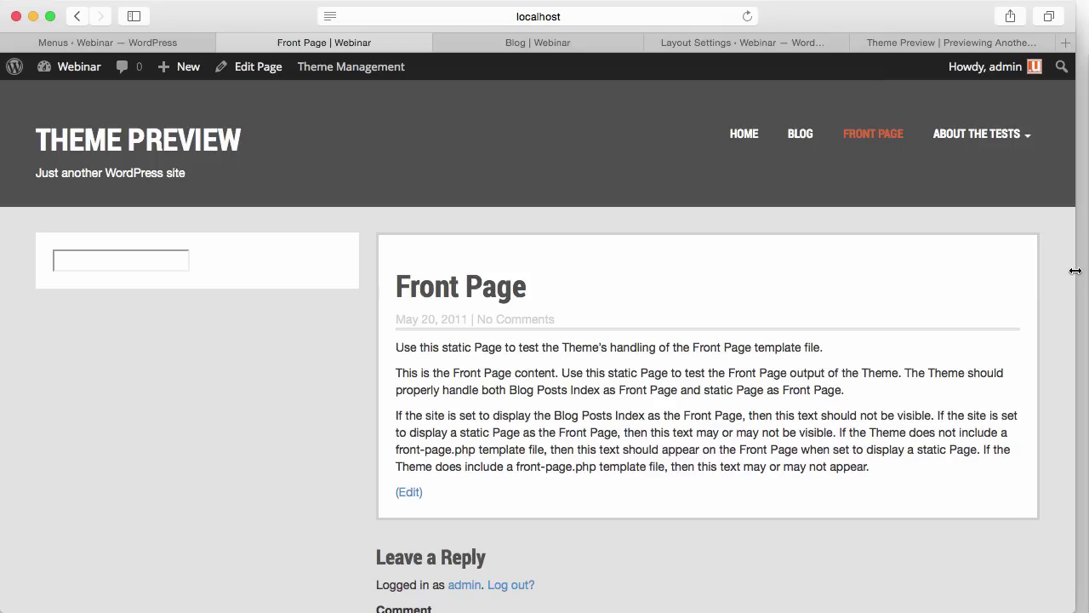
# Install and activate the BuddyPress plugin from the featured plugins in the WordPress admin
pyautogui.click(121, 43)
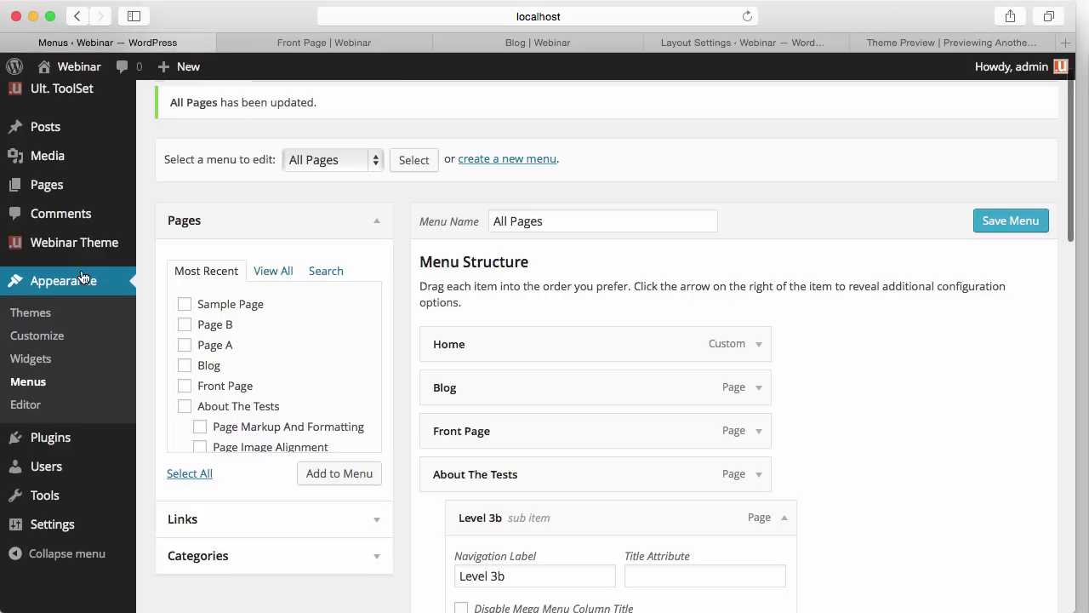
pyautogui.click(46, 438)
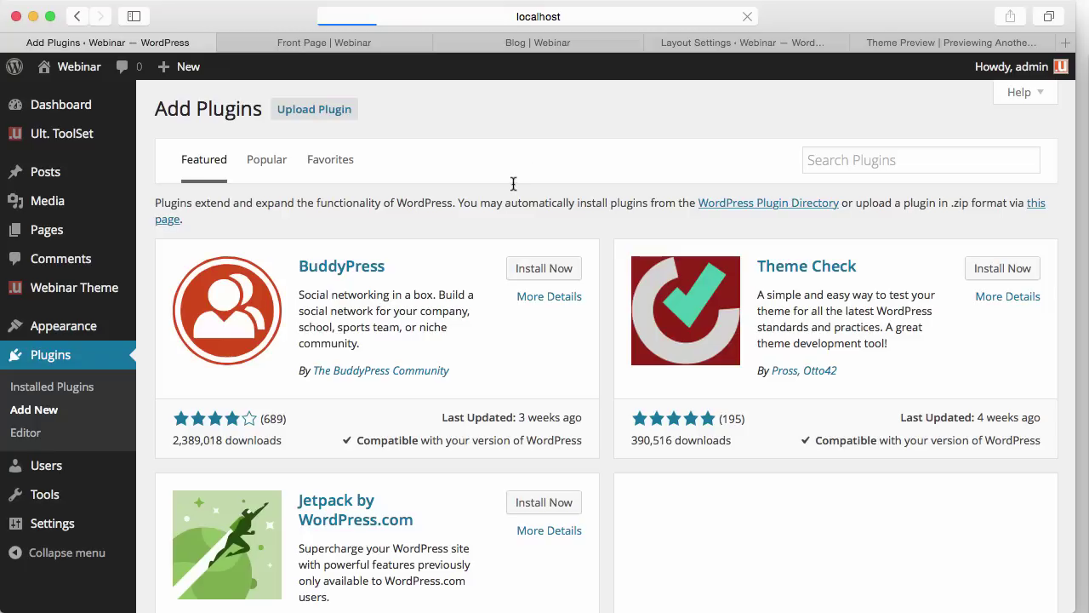
pyautogui.click(547, 267)
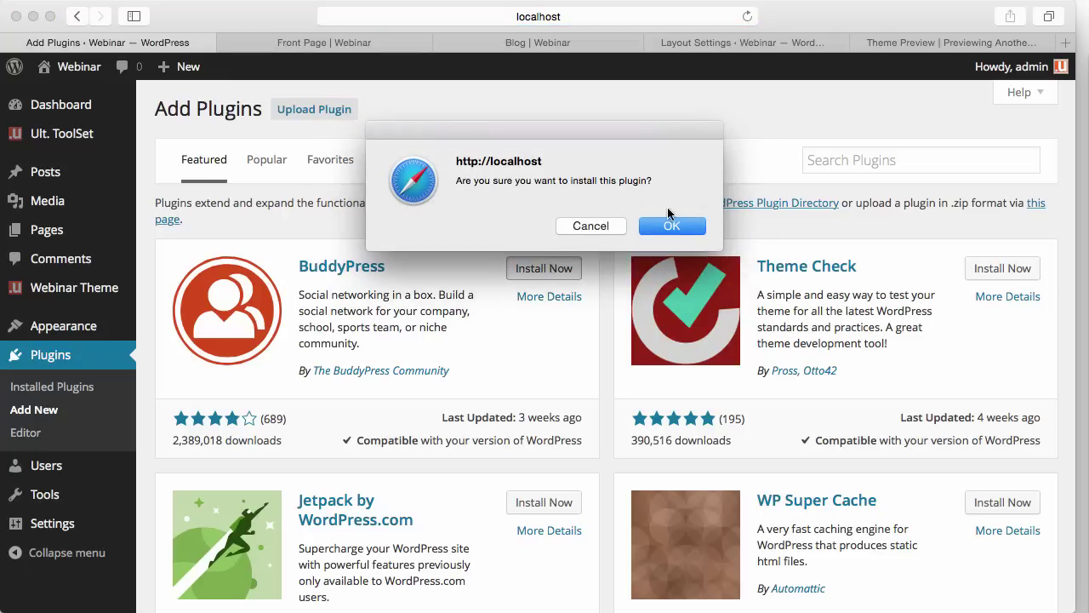
pyautogui.click(676, 228)
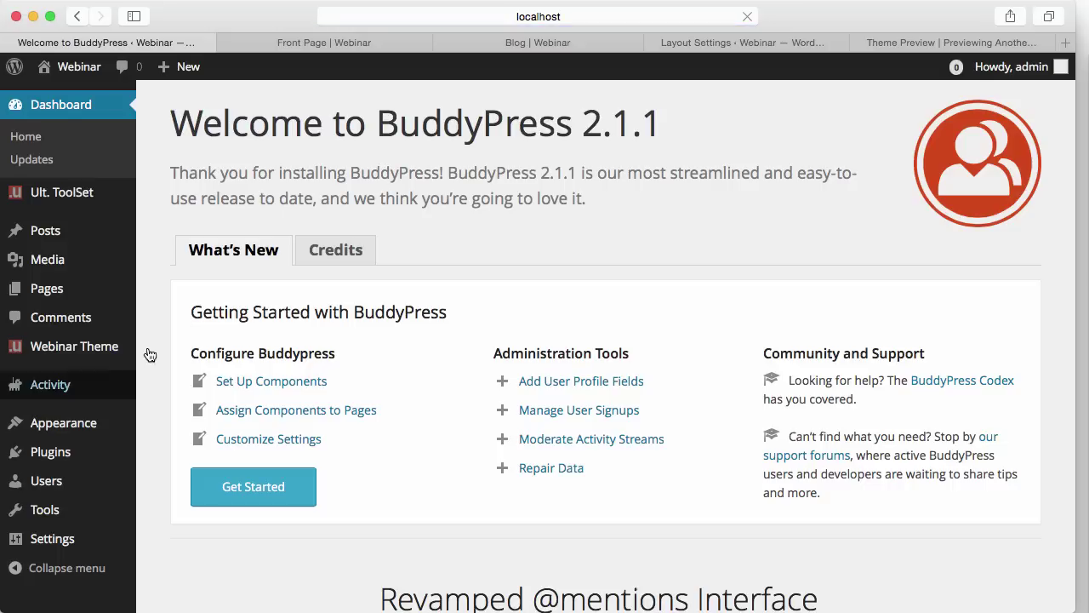
# Enable the Friend Connections, Private Messaging and User Groups components of BuddyPress and save the settings
pyautogui.moveTo(70, 539)
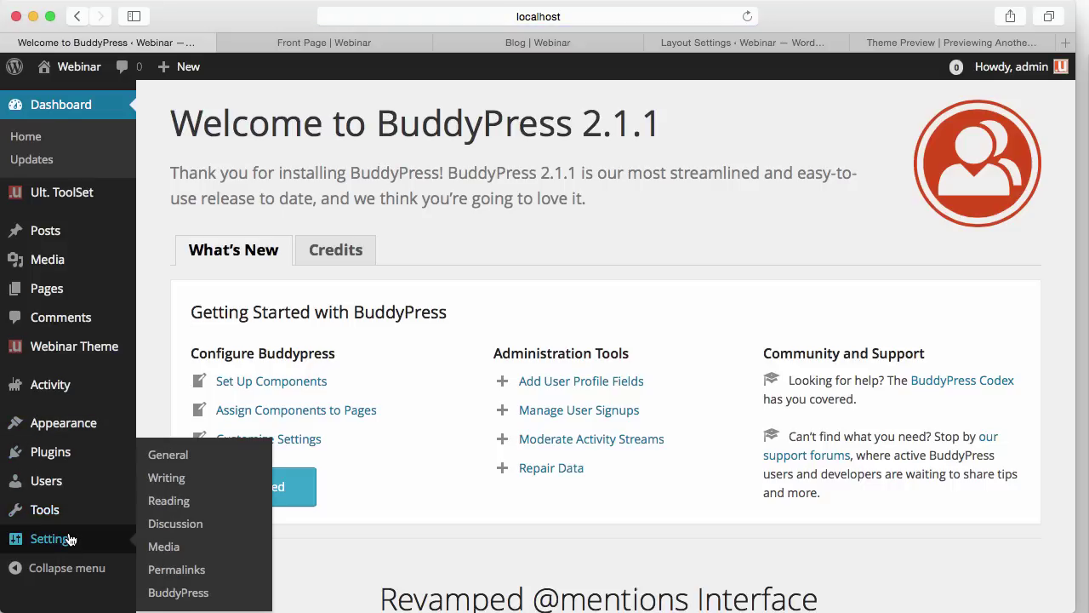
pyautogui.click(166, 592)
pyautogui.scroll(-1, 314, 292)
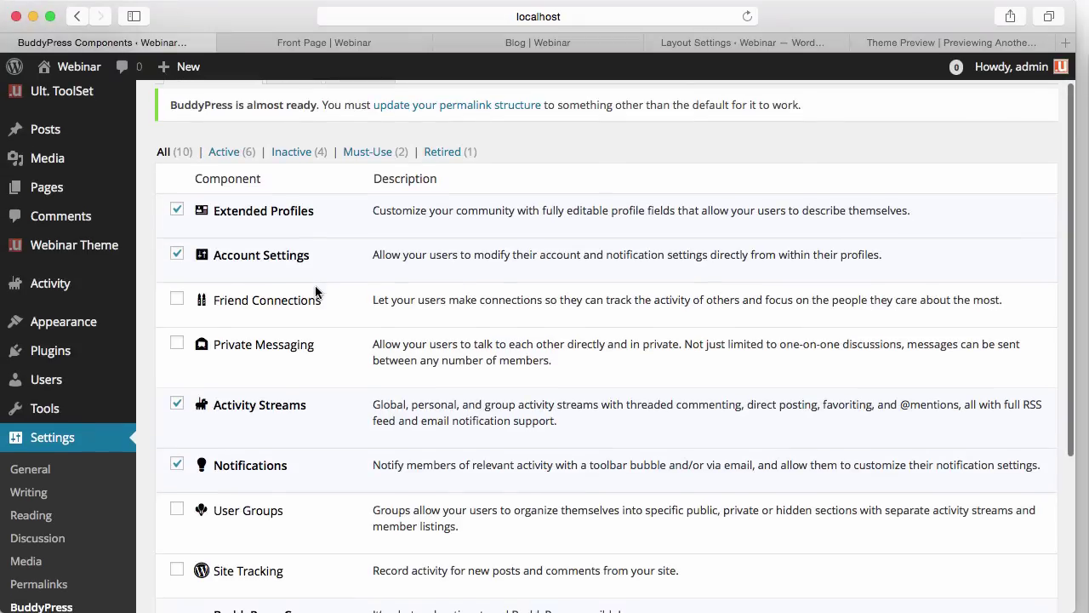
pyautogui.click(177, 341)
pyautogui.scroll(-5, 298, 481)
pyautogui.click(213, 582)
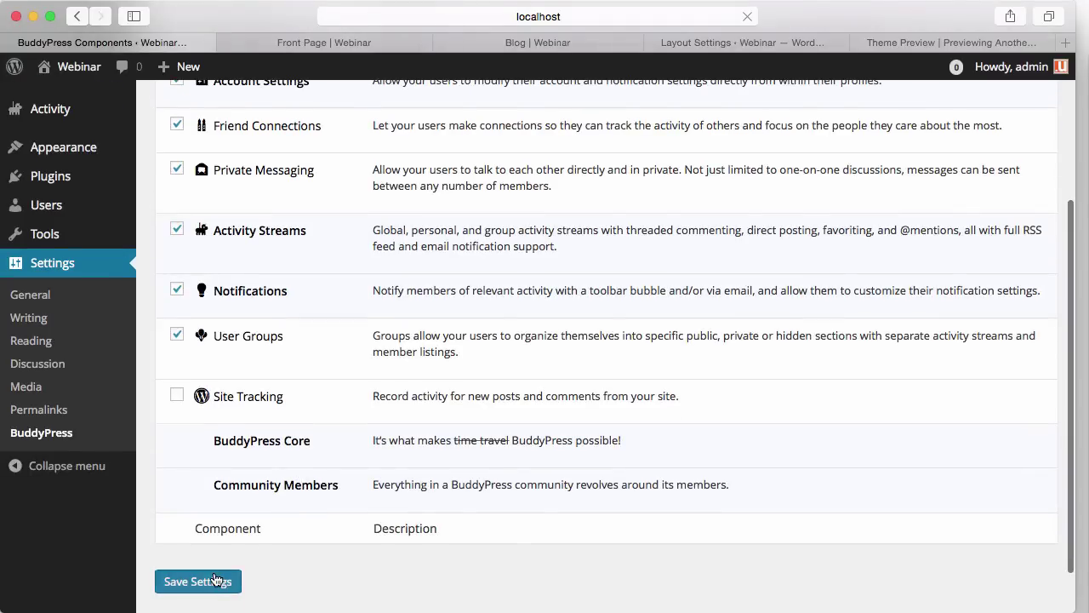
# Change the permalink structure to Post name and save the changes
pyautogui.click(443, 150)
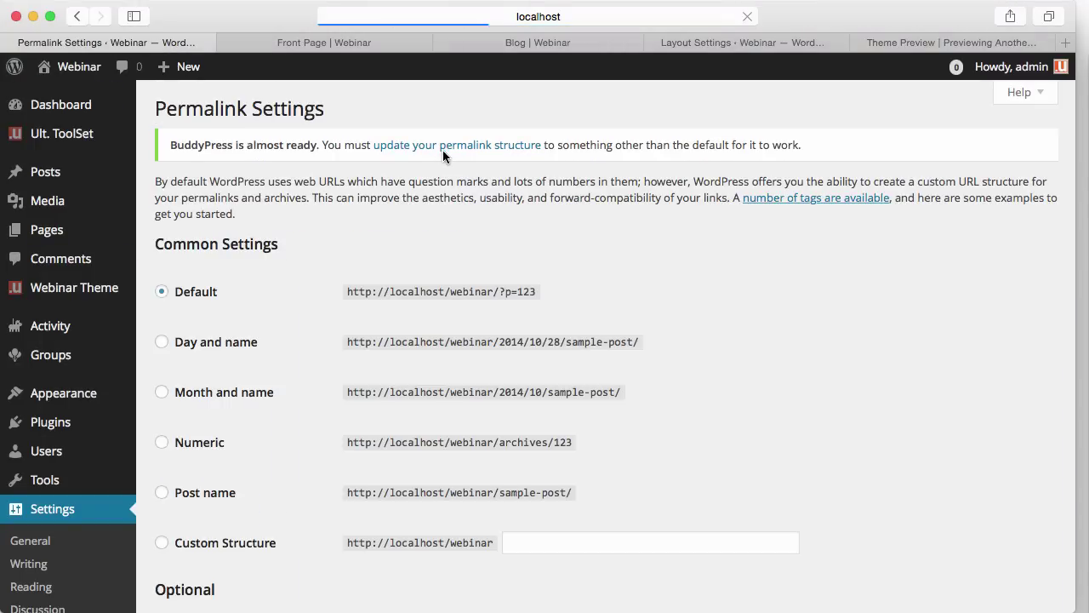
pyautogui.click(196, 494)
pyautogui.scroll(-3, 219, 490)
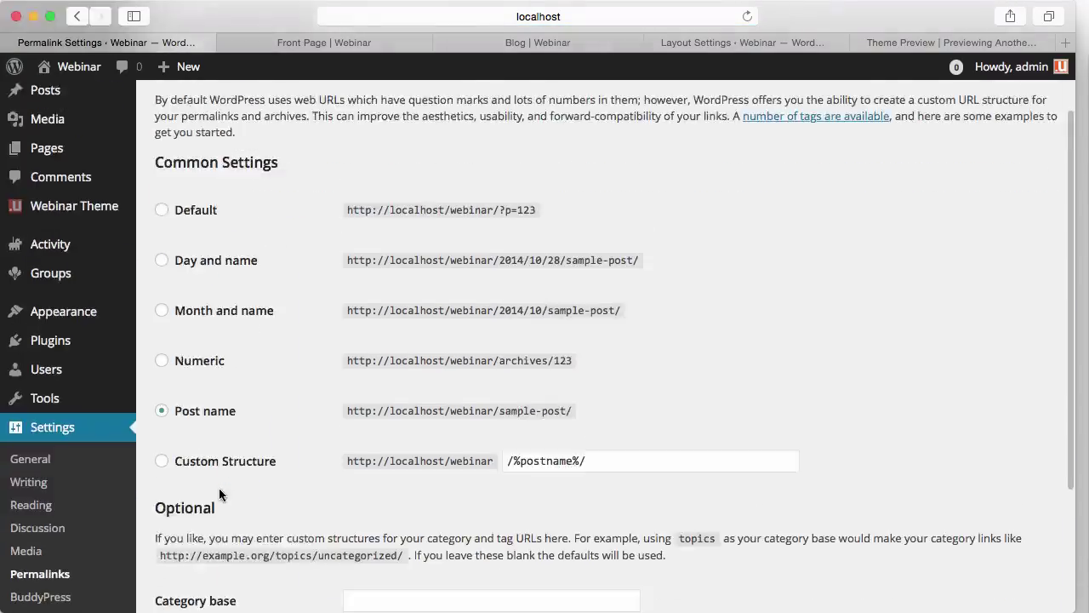
pyautogui.scroll(-2, 212, 489)
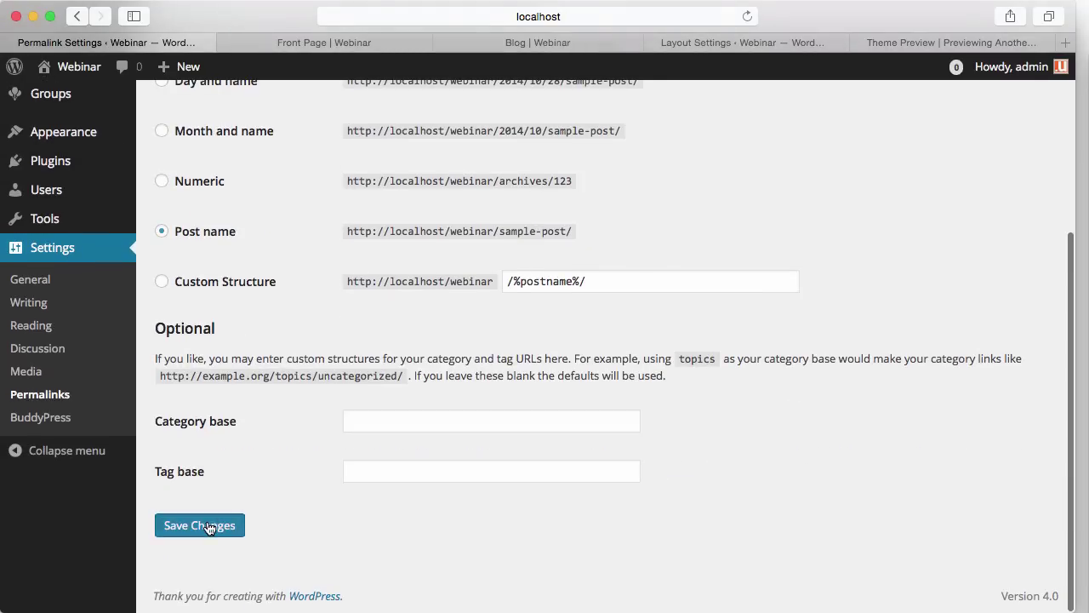
pyautogui.click(207, 525)
# Search the plugin directory for "buddypress default data" and install the BuddyPress Default Data plugin
pyautogui.moveTo(84, 432)
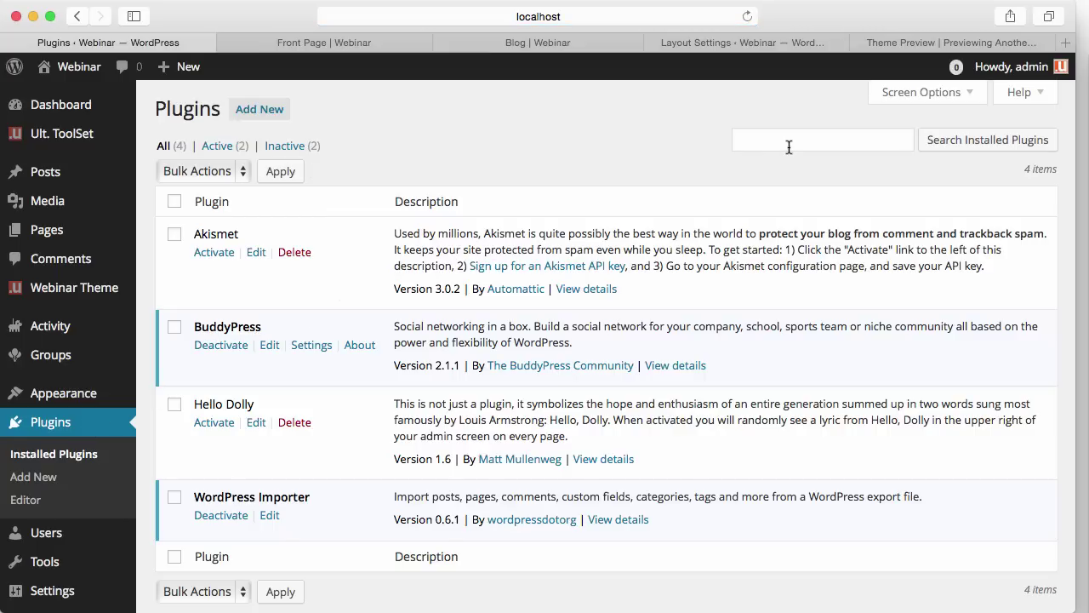
pyautogui.click(271, 114)
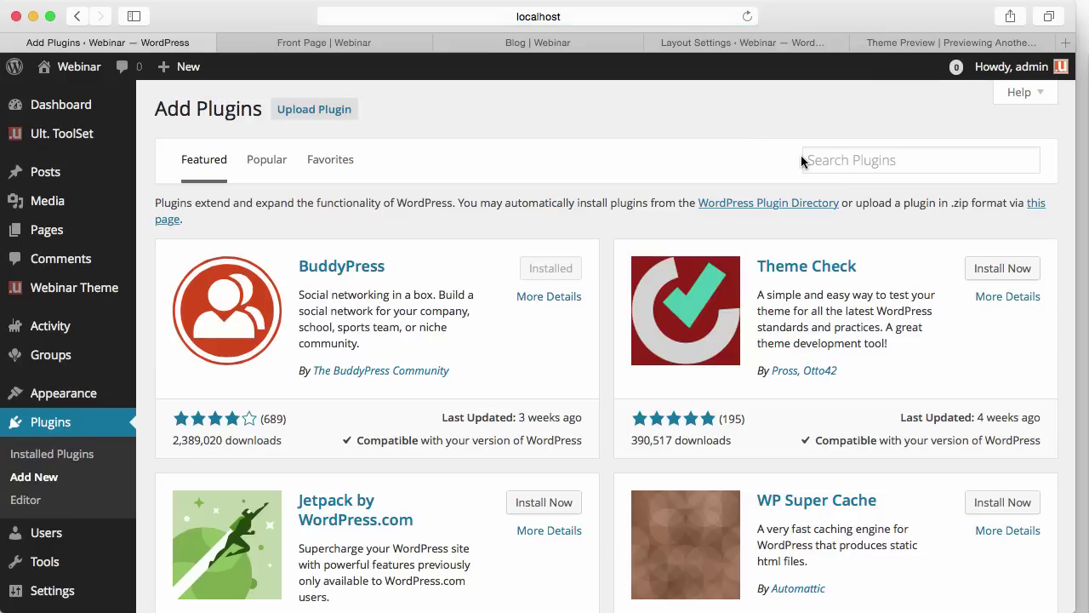
pyautogui.click(808, 160)
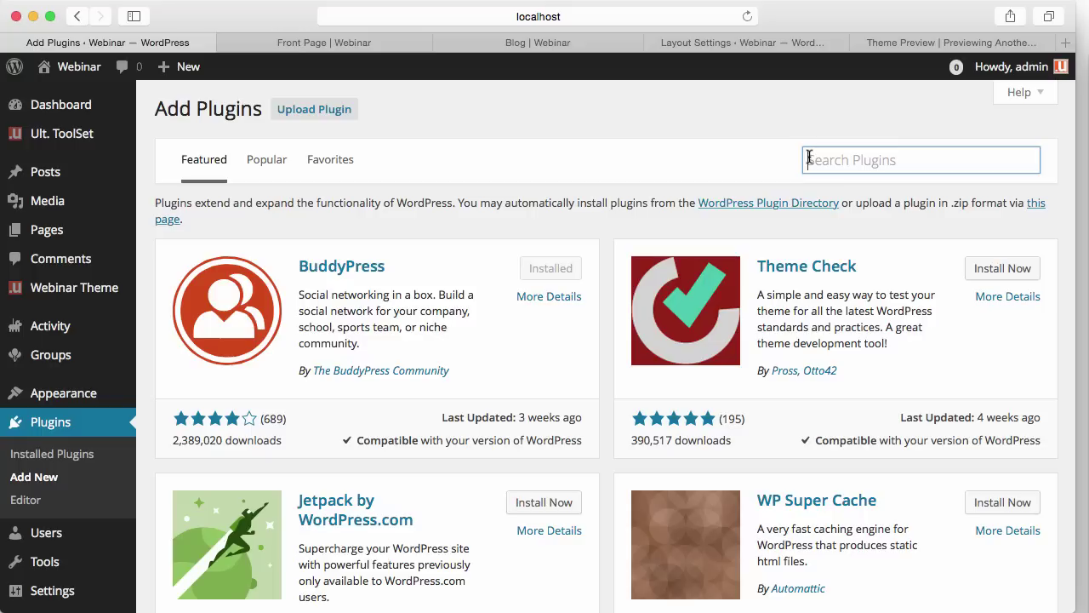
pyautogui.write('bu')
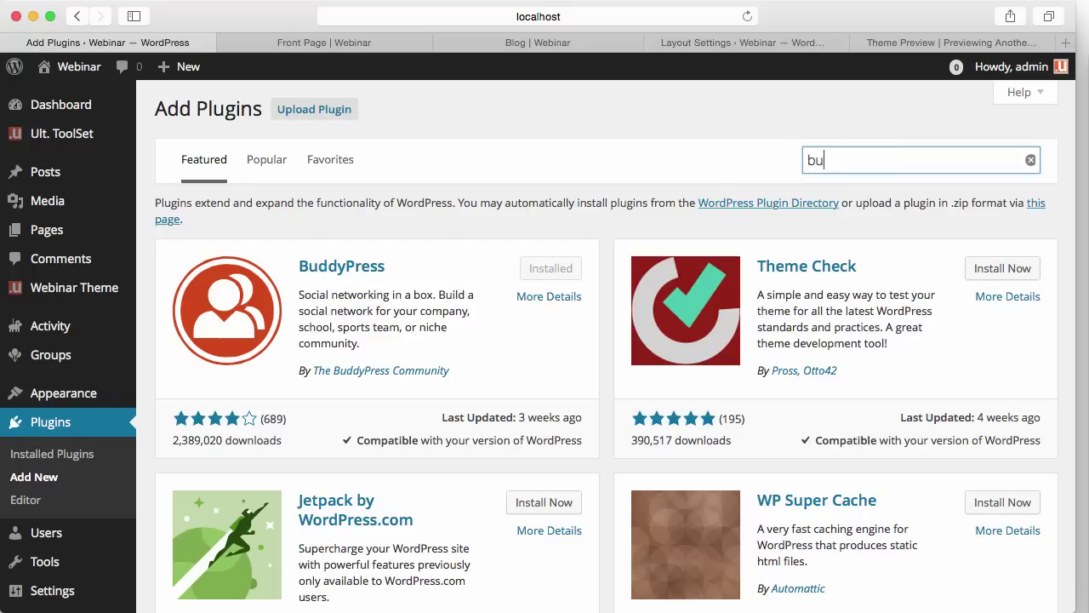
pyautogui.write('ddypress de')
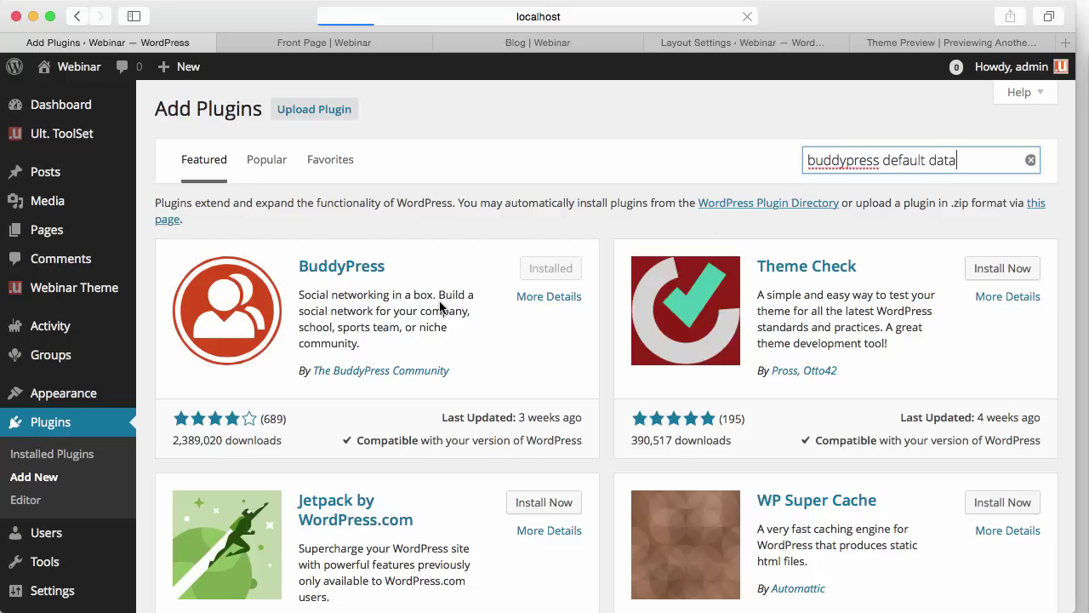
pyautogui.write('fault data')
pyautogui.click(516, 253)
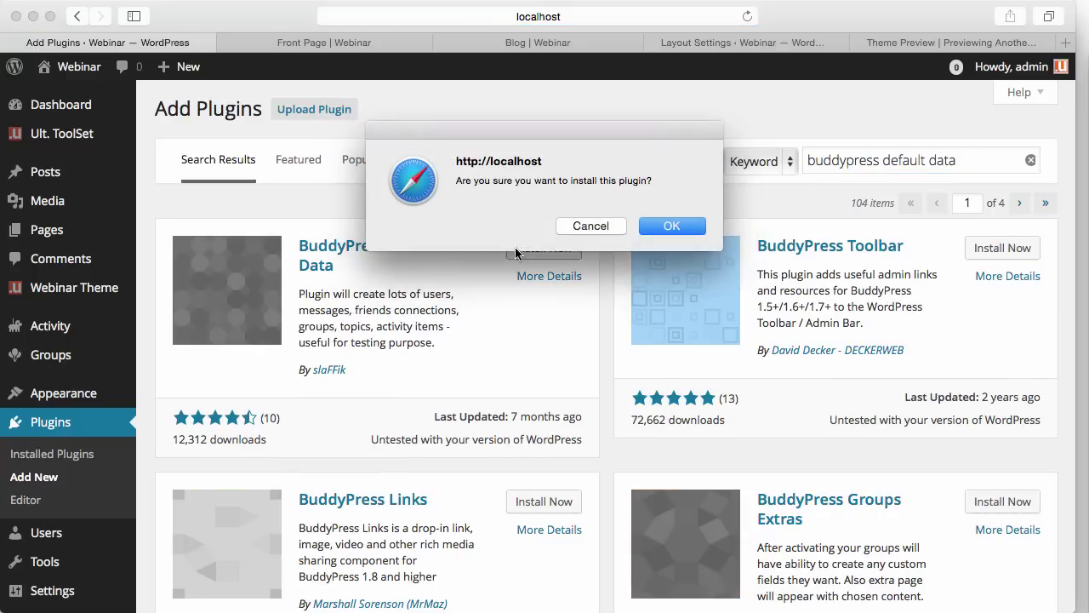
pyautogui.click(679, 225)
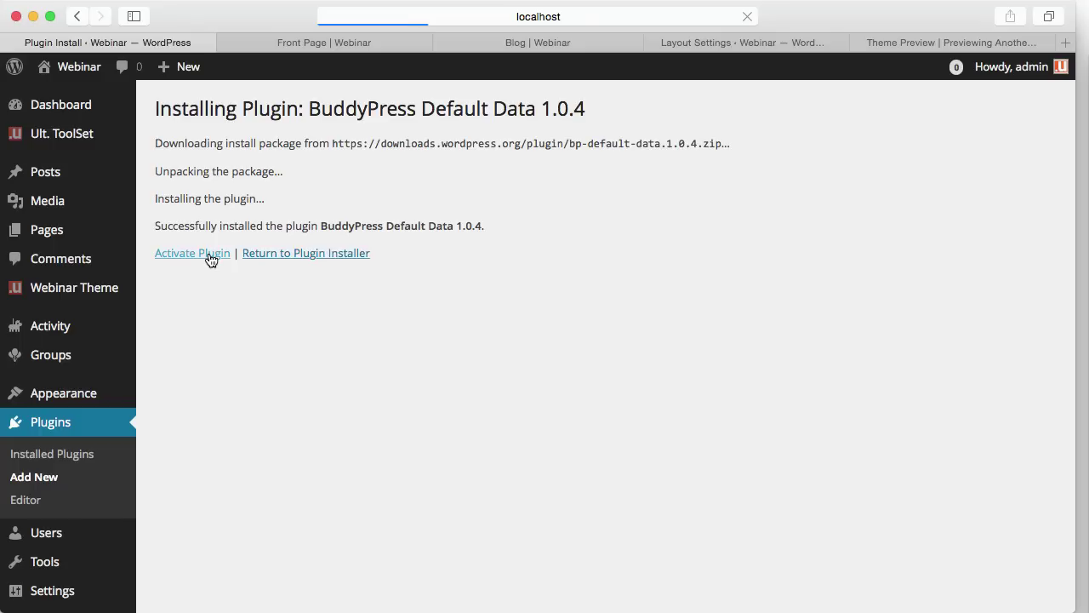
# Activate BuddyPress Default Data and import users, friend connections, activity posts, private messages, and groups with their members and activity posts
pyautogui.click(211, 256)
pyautogui.scroll(-3, 146, 464)
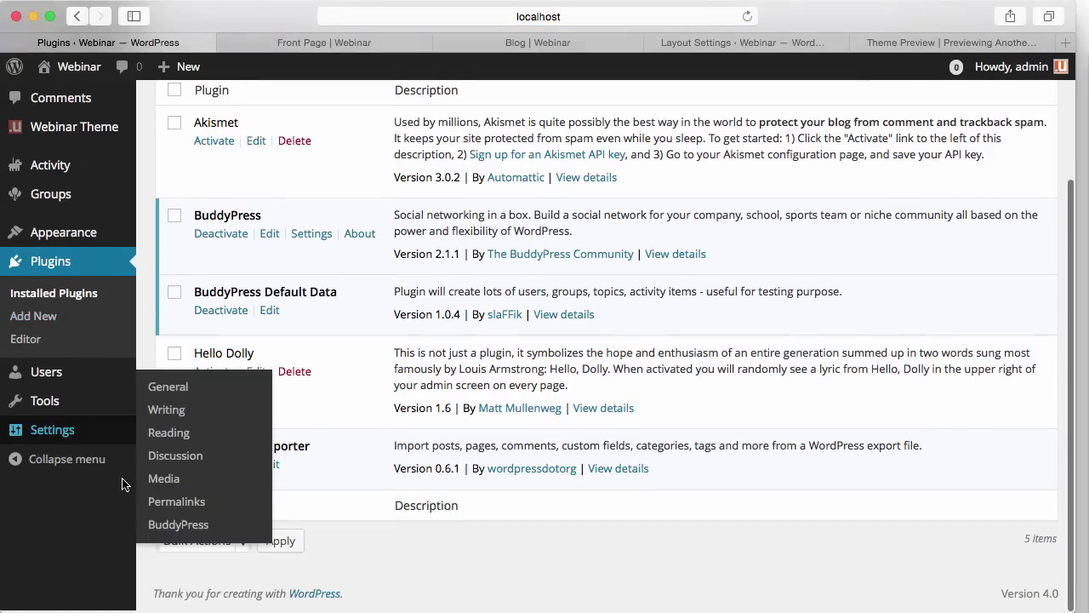
pyautogui.moveTo(128, 406)
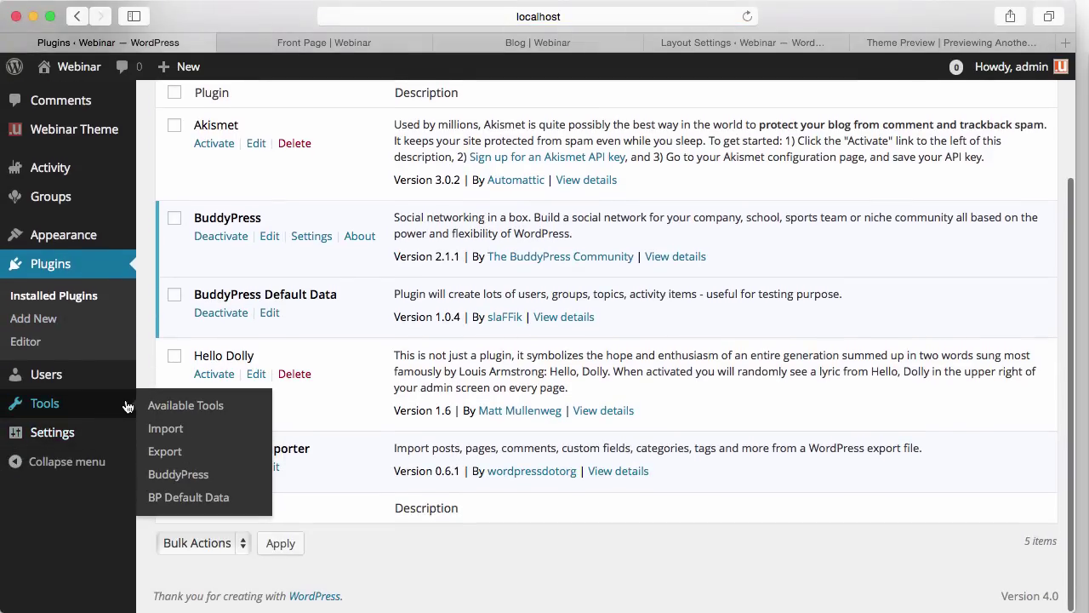
pyautogui.click(172, 498)
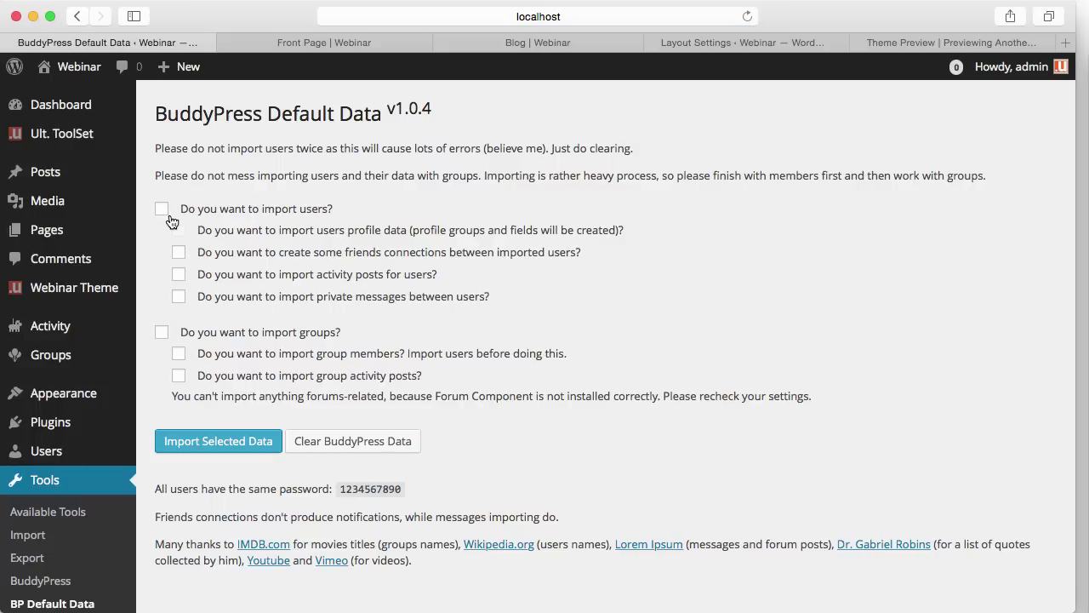
pyautogui.click(179, 274)
pyautogui.click(248, 442)
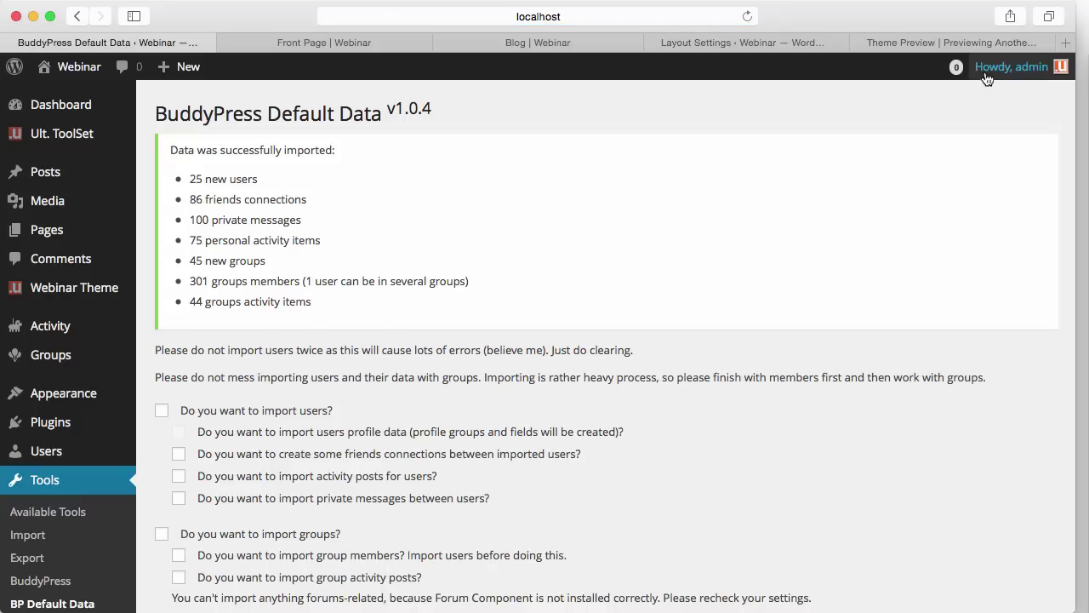
# Open the admin account's activity page on the site and examine how the BuddyPress profile and activity stream are styled
pyautogui.moveTo(1013, 67)
pyautogui.click(893, 195)
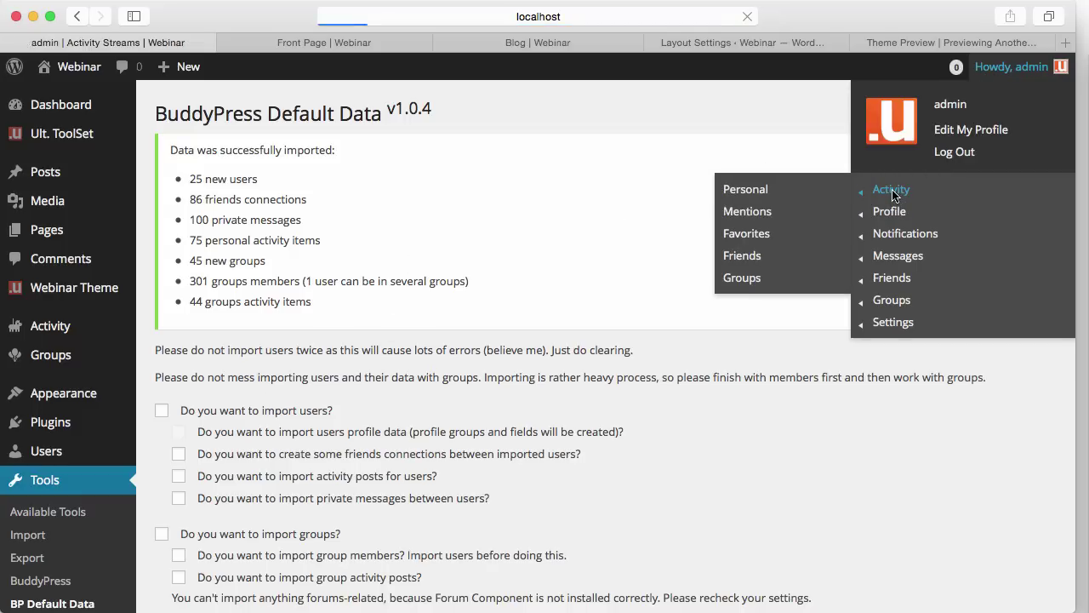
pyautogui.scroll(-15, 676, 316)
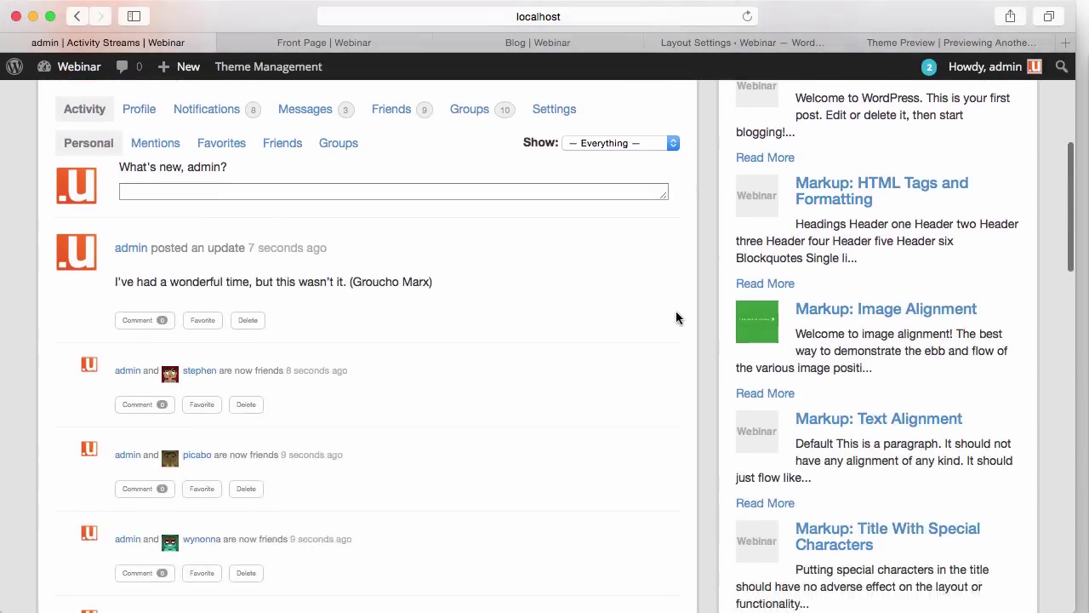
pyautogui.scroll(-15, 677, 316)
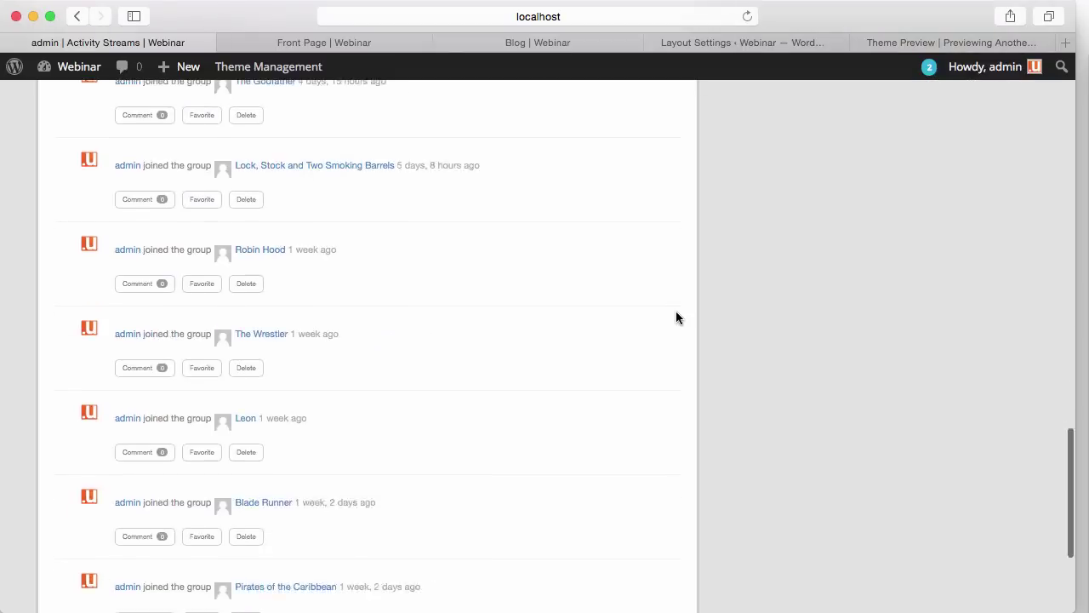
pyautogui.scroll(12, 677, 317)
pyautogui.scroll(15, 676, 317)
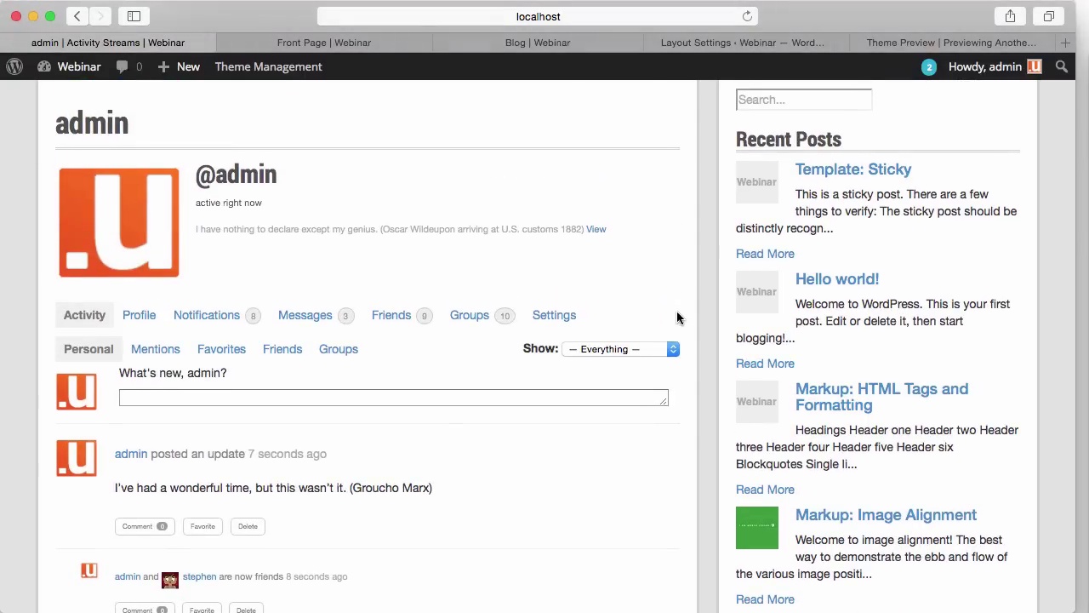
pyautogui.scroll(3, 642, 292)
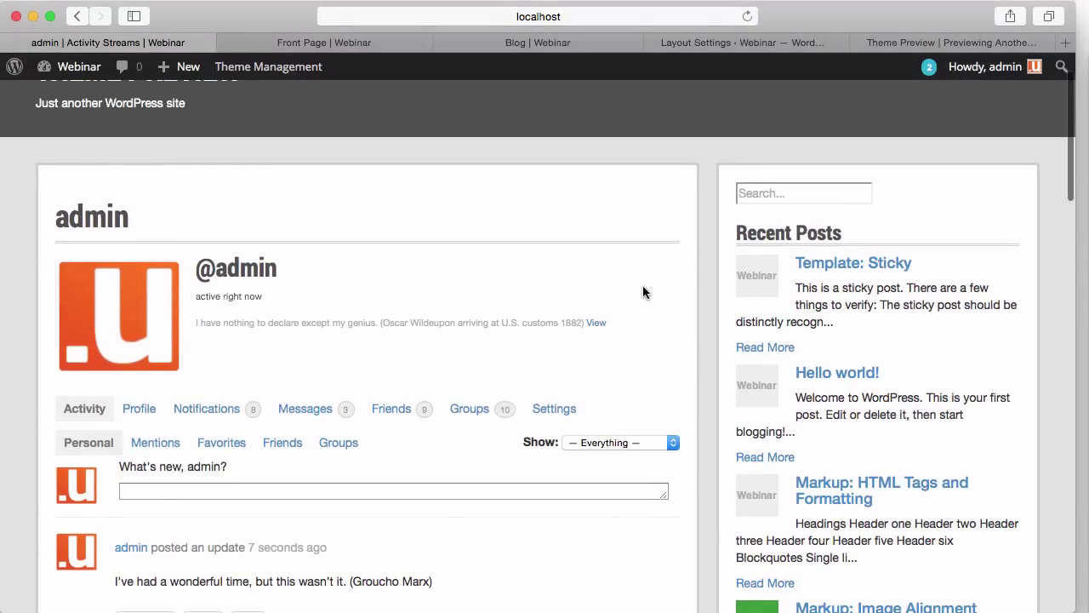
# Install and activate Ultimatum Connect for BuddyPress from the BuddyPress plugins of the Ultimatum ToolSet
pyautogui.click(264, 44)
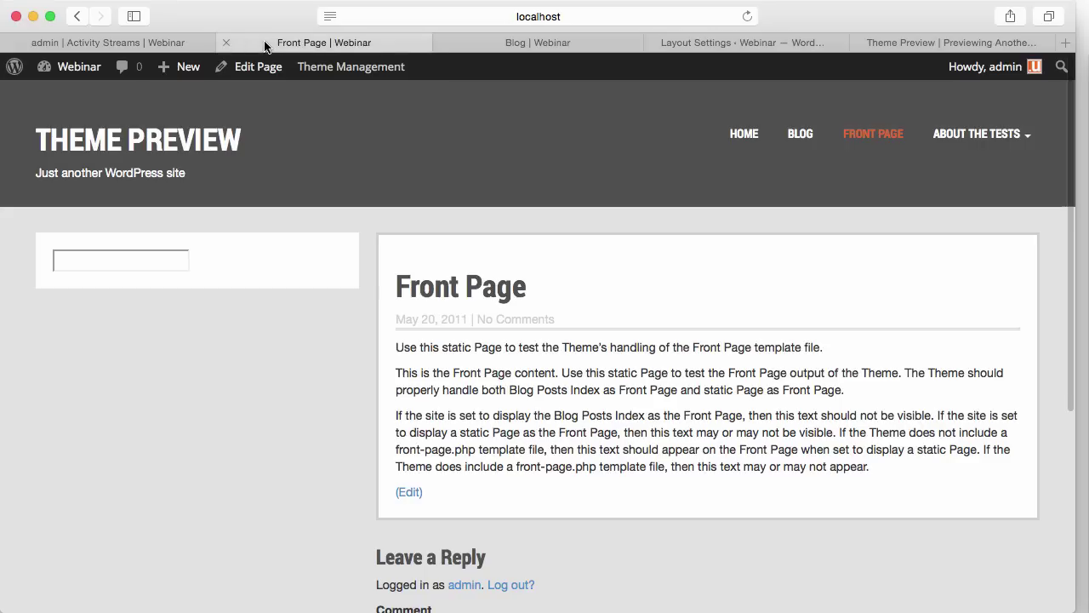
pyautogui.click(150, 38)
pyautogui.moveTo(73, 68)
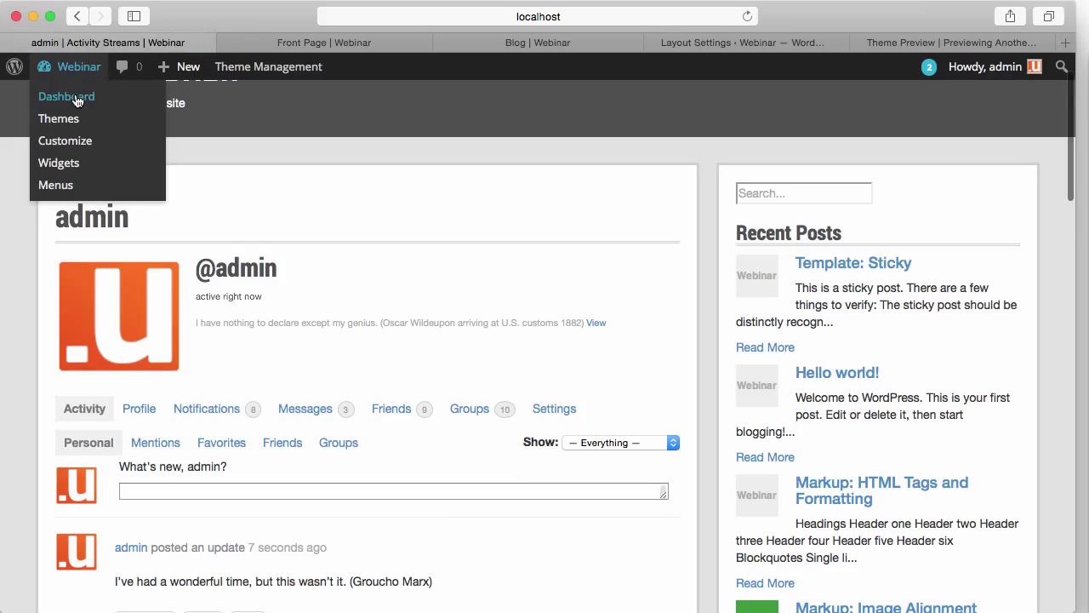
pyautogui.click(74, 98)
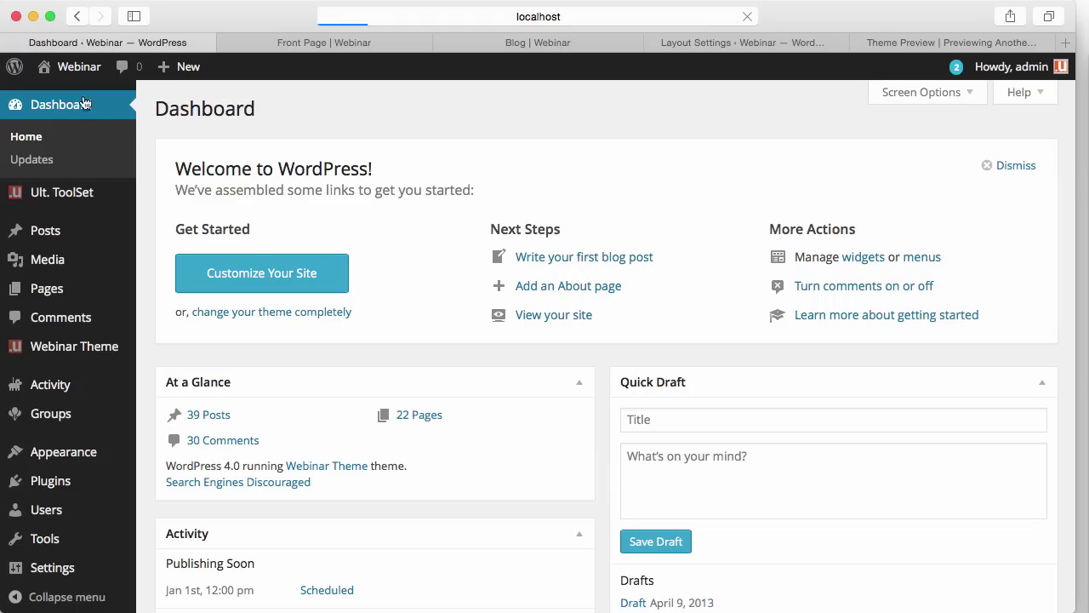
pyautogui.click(66, 194)
pyautogui.click(32, 188)
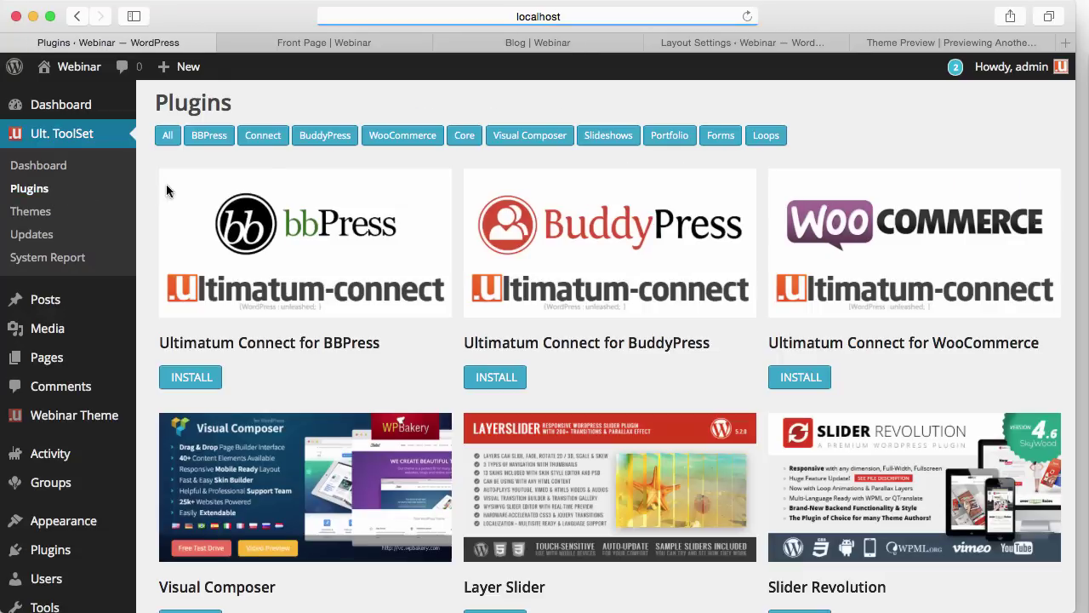
pyautogui.click(326, 137)
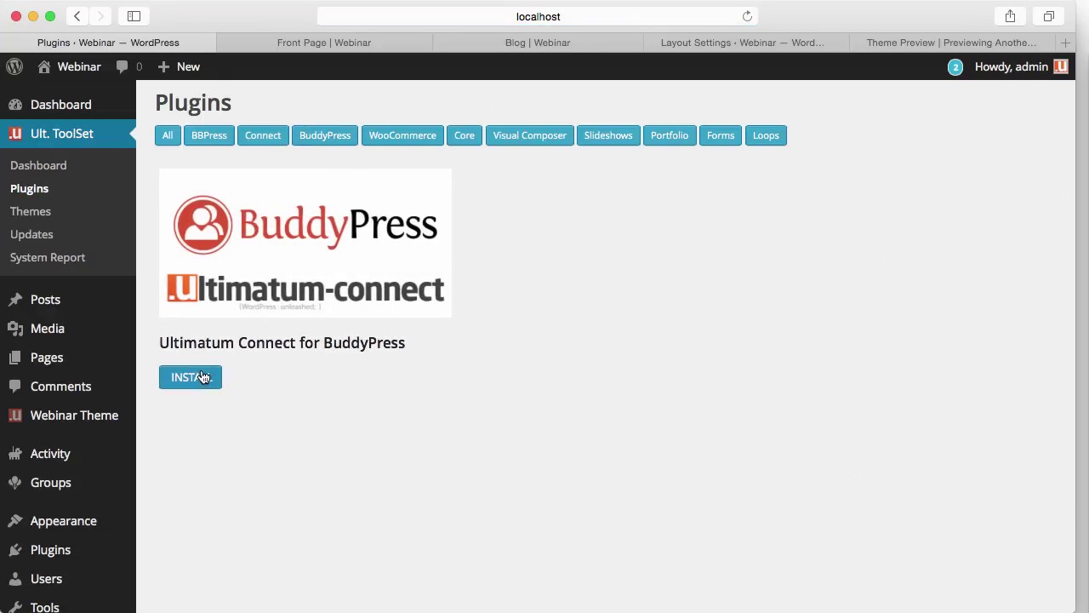
pyautogui.click(190, 377)
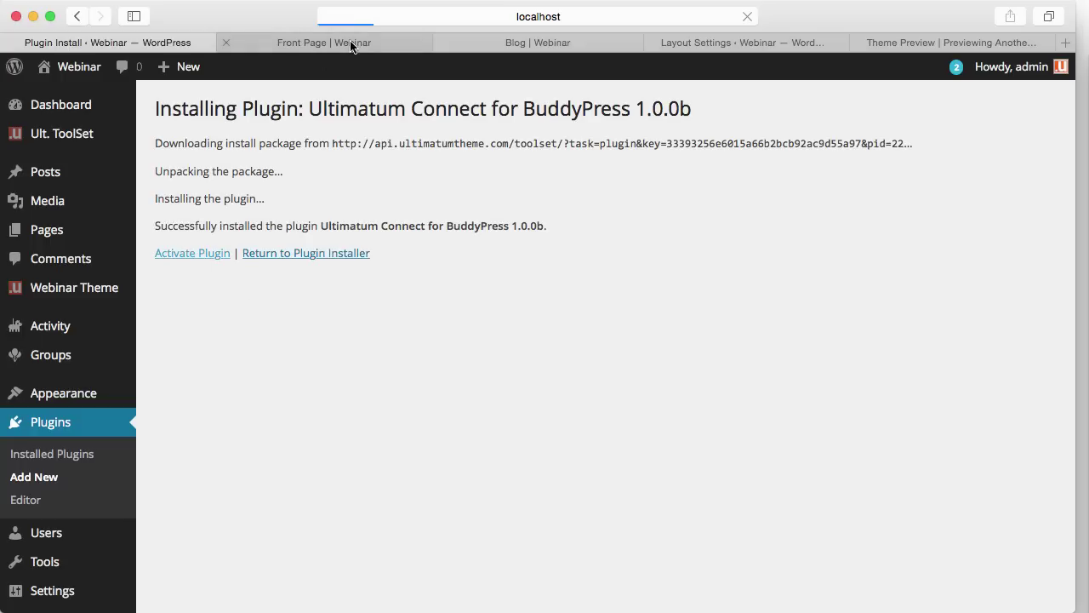
# Open the admin account's personal activity page in the Front Page browser tab and examine its new styling
pyautogui.click(398, 47)
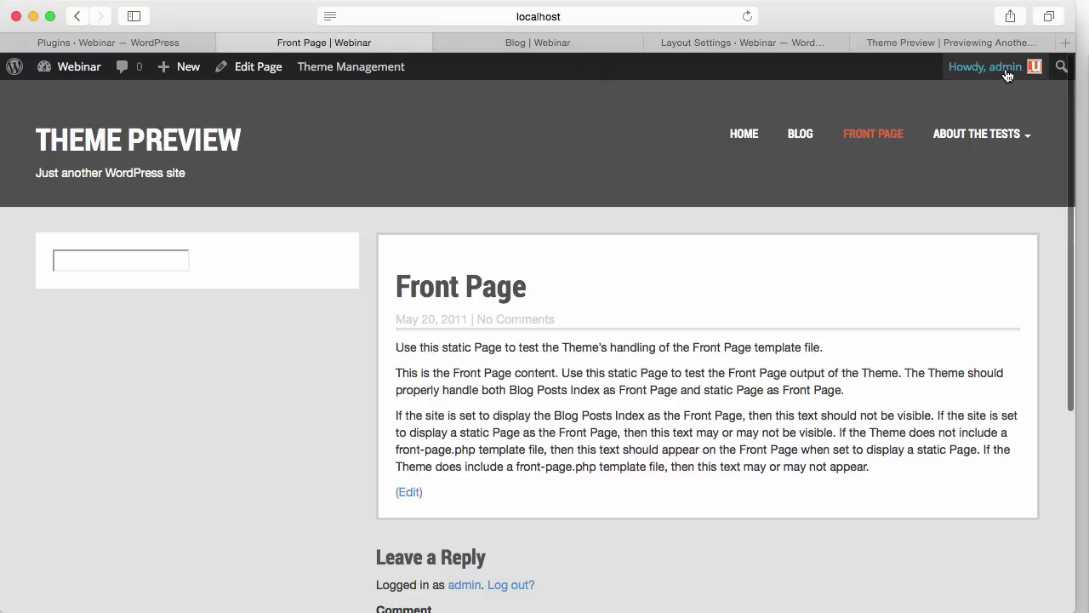
pyautogui.moveTo(995, 84)
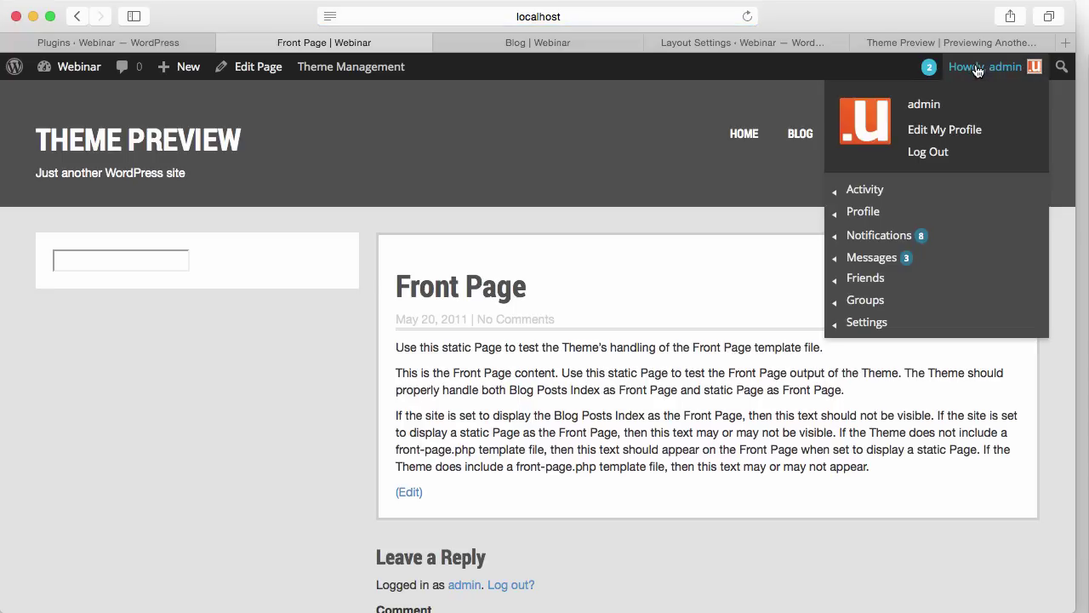
pyautogui.moveTo(851, 189)
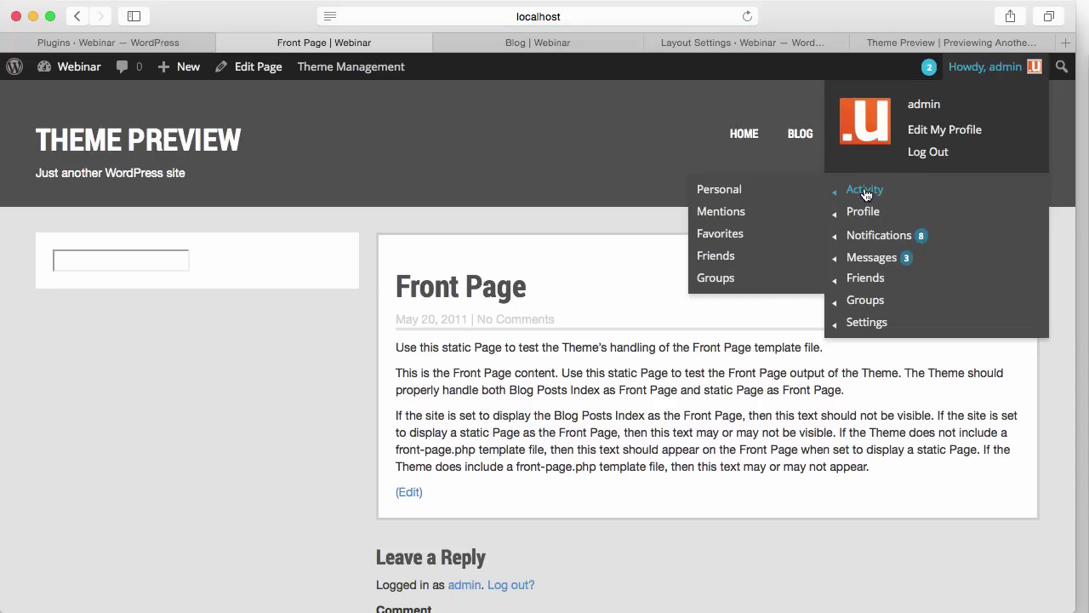
pyautogui.click(730, 188)
pyautogui.scroll(-5, 570, 334)
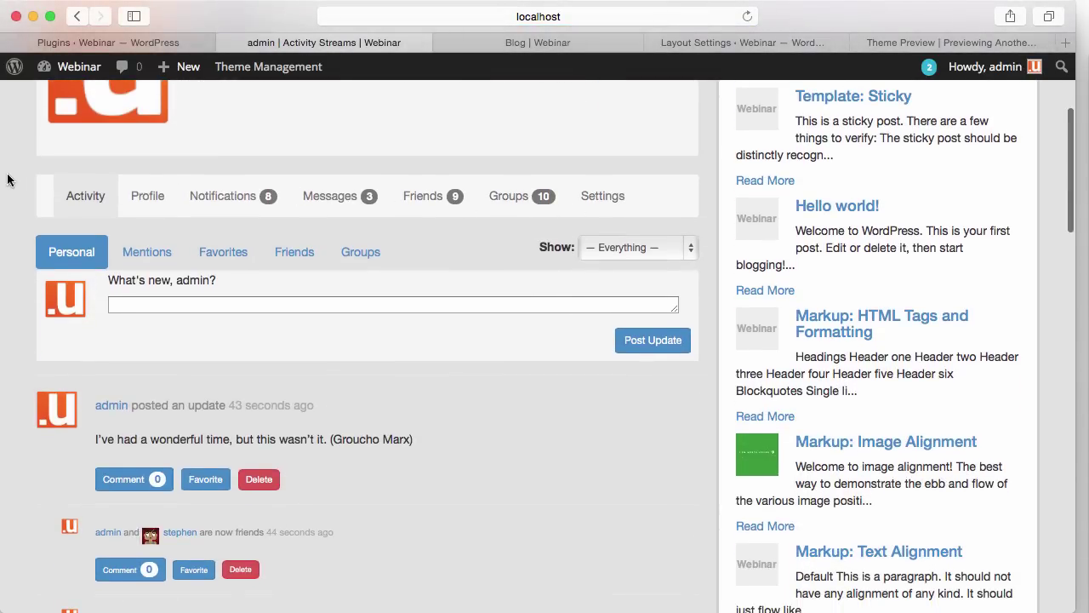
# Narrow the browser window to test the collapsible BuddyPress profile menu, restore the width, and look through the activity stream
pyautogui.moveTo(4, 174); pyautogui.dragTo(527, 187)
pyautogui.click(1050, 231)
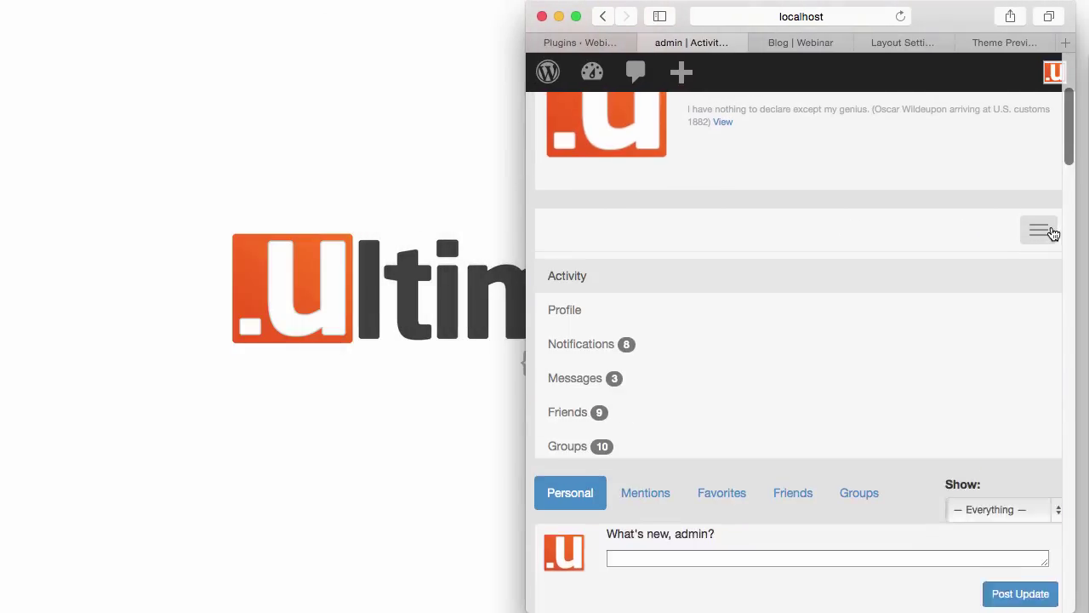
pyautogui.click(1054, 241)
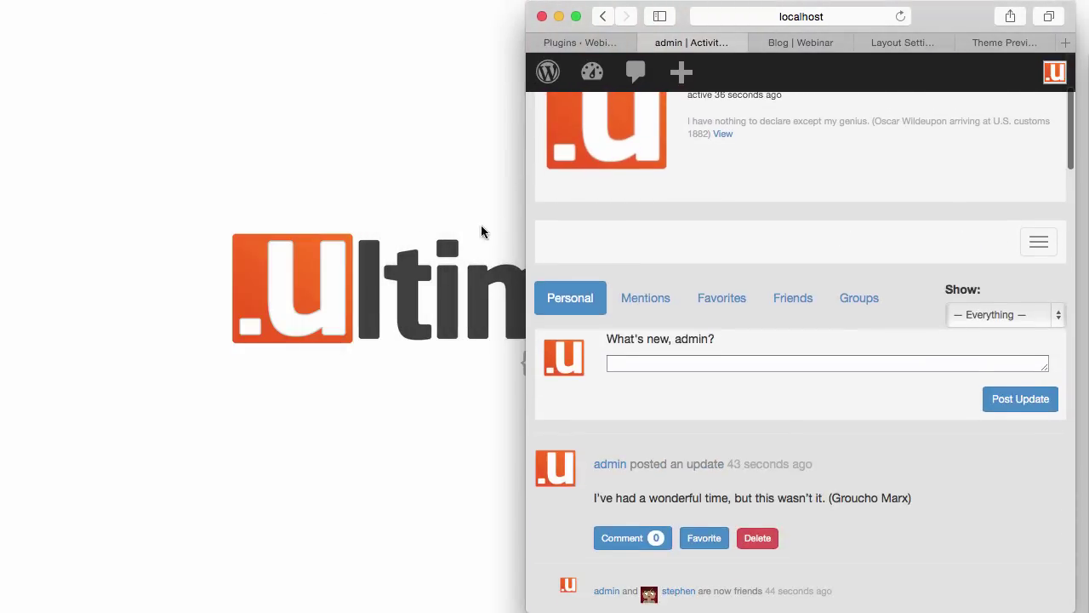
pyautogui.moveTo(526, 220); pyautogui.dragTo(20, 147)
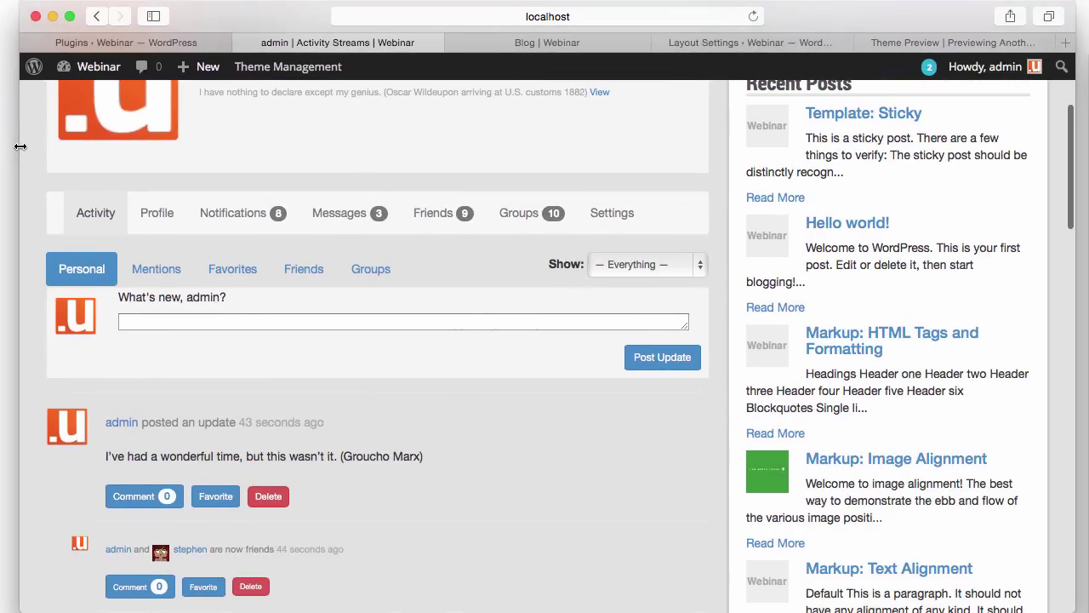
pyautogui.scroll(-10, 466, 364)
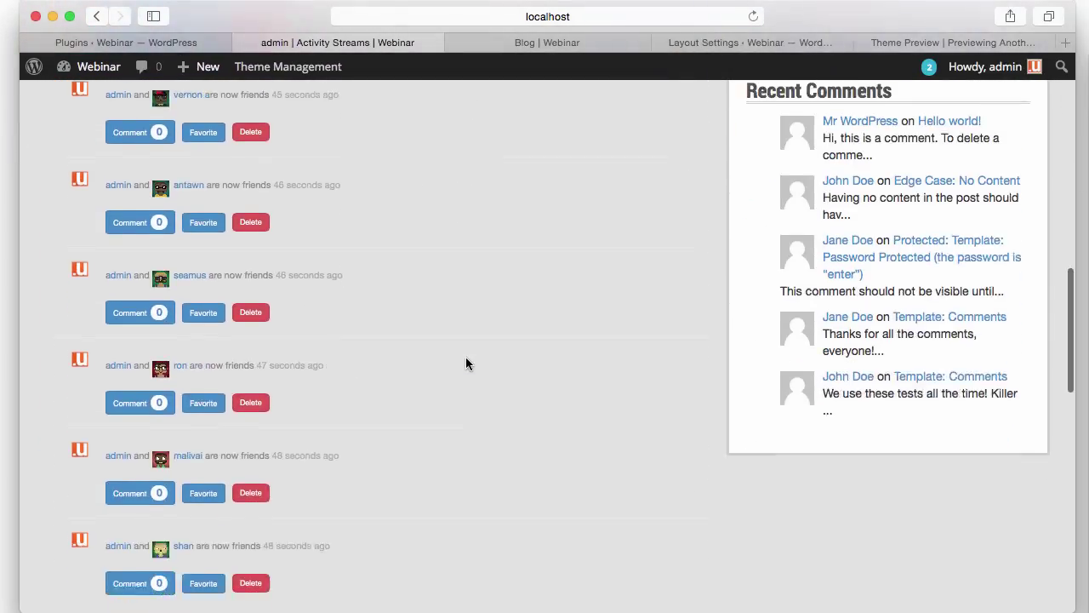
pyautogui.scroll(-7, 465, 364)
pyautogui.scroll(9, 465, 364)
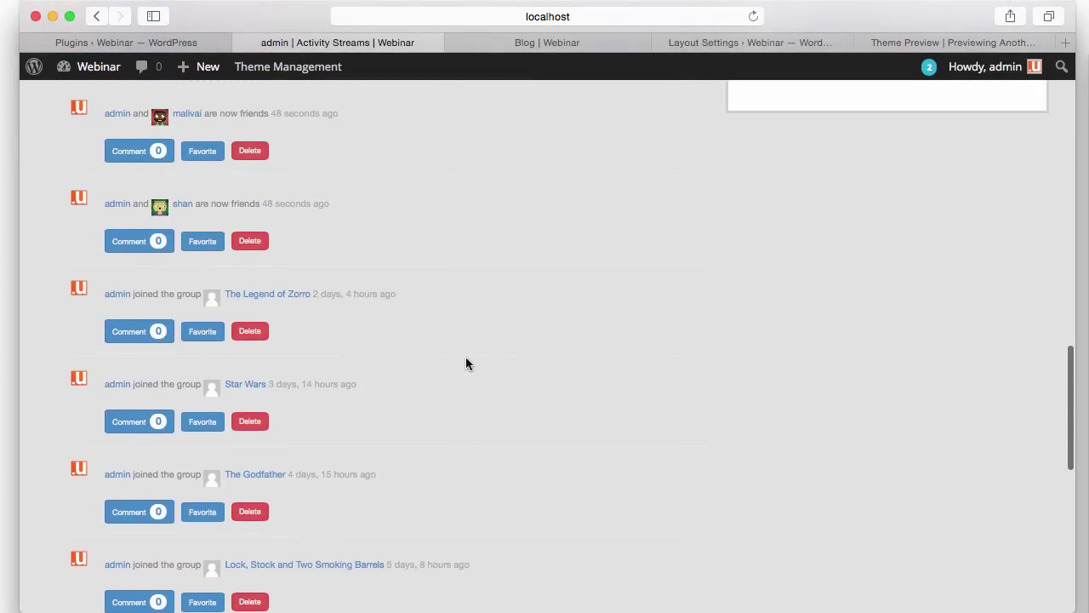
# Turn on Horizontal Menu Inverse in the Webinar Theme's BuddyPress connect options, save, and check the menu on the activity page
pyautogui.click(143, 42)
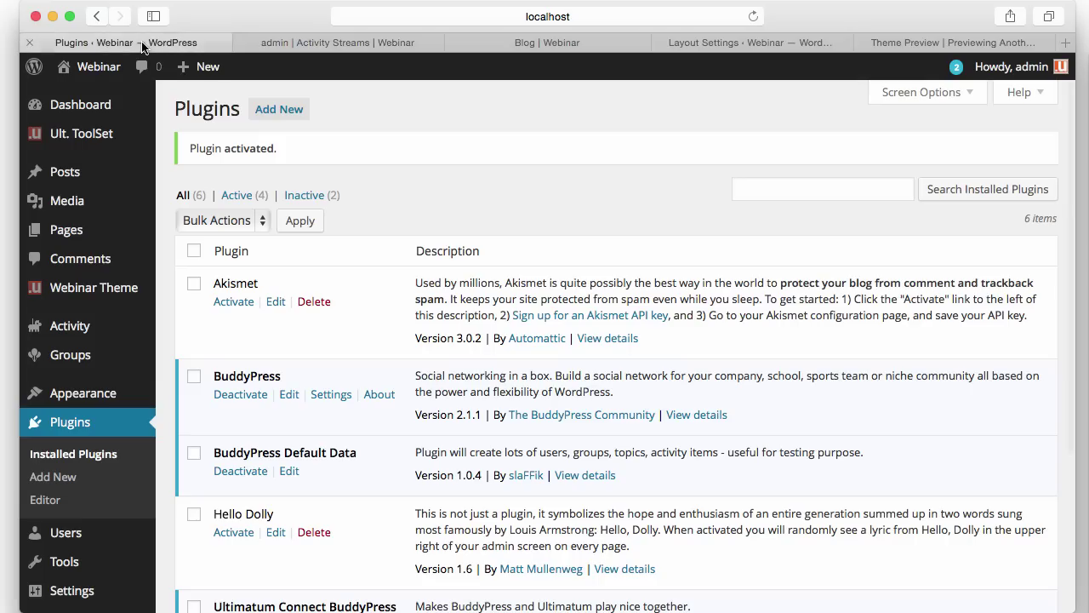
pyautogui.moveTo(128, 285)
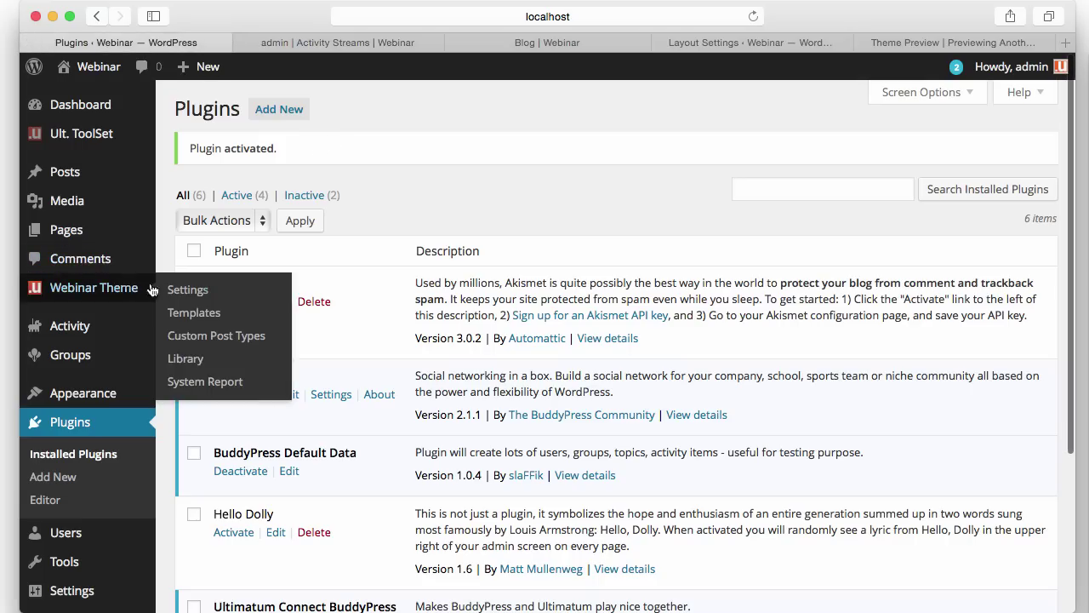
pyautogui.click(192, 290)
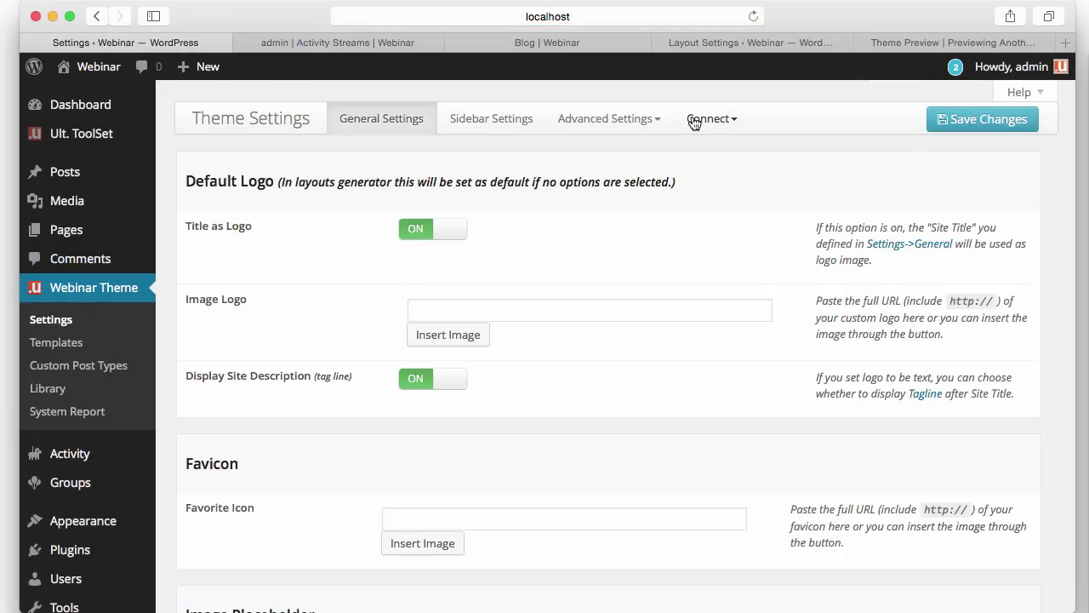
pyautogui.click(695, 121)
pyautogui.click(698, 150)
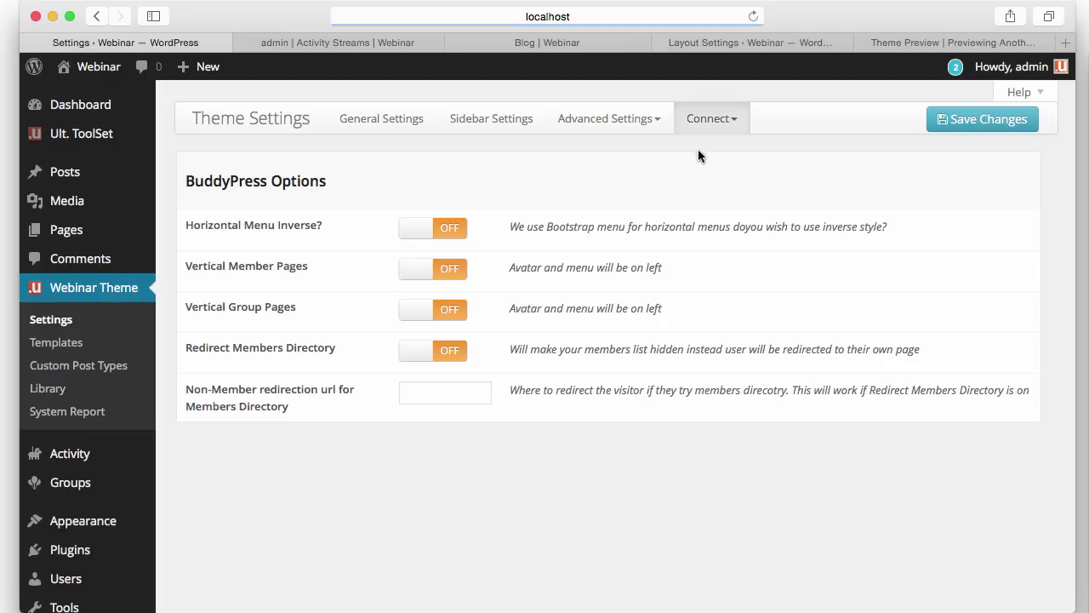
pyautogui.click(425, 230)
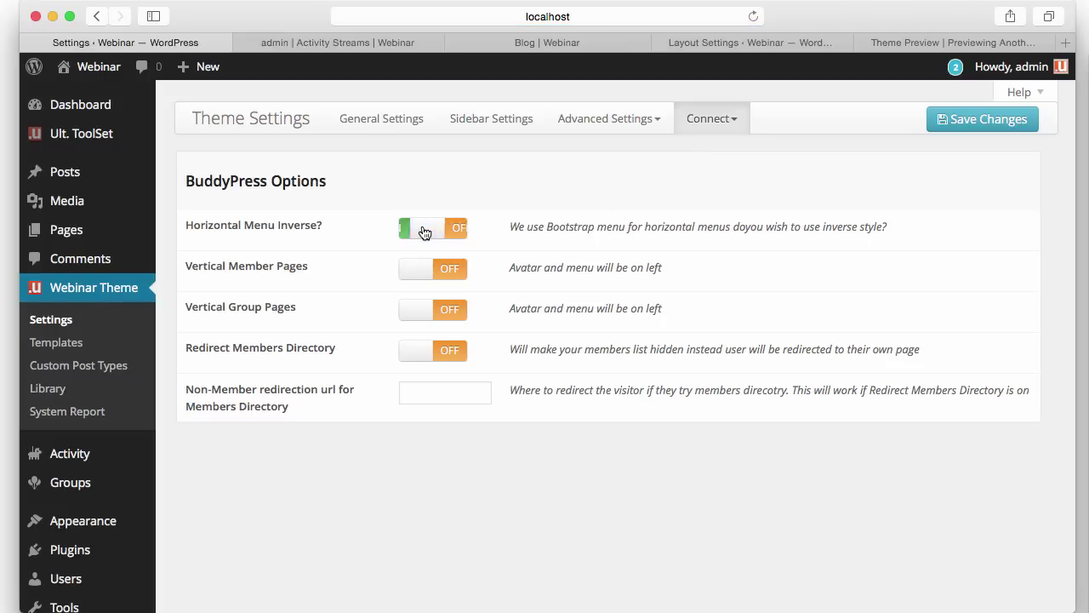
pyautogui.click(949, 116)
pyautogui.click(333, 39)
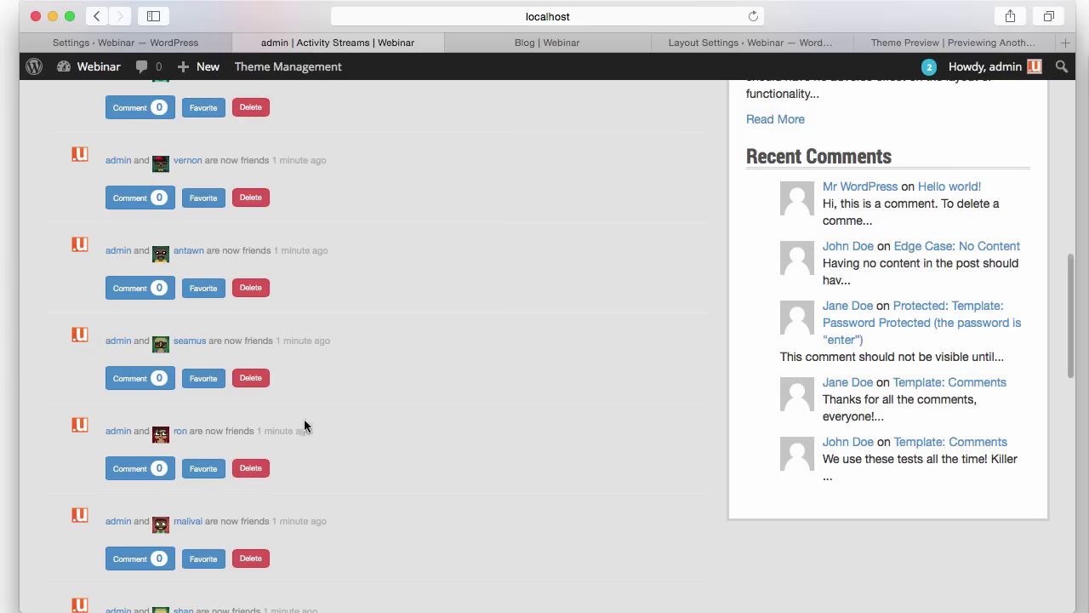
pyautogui.scroll(10, 240, 316)
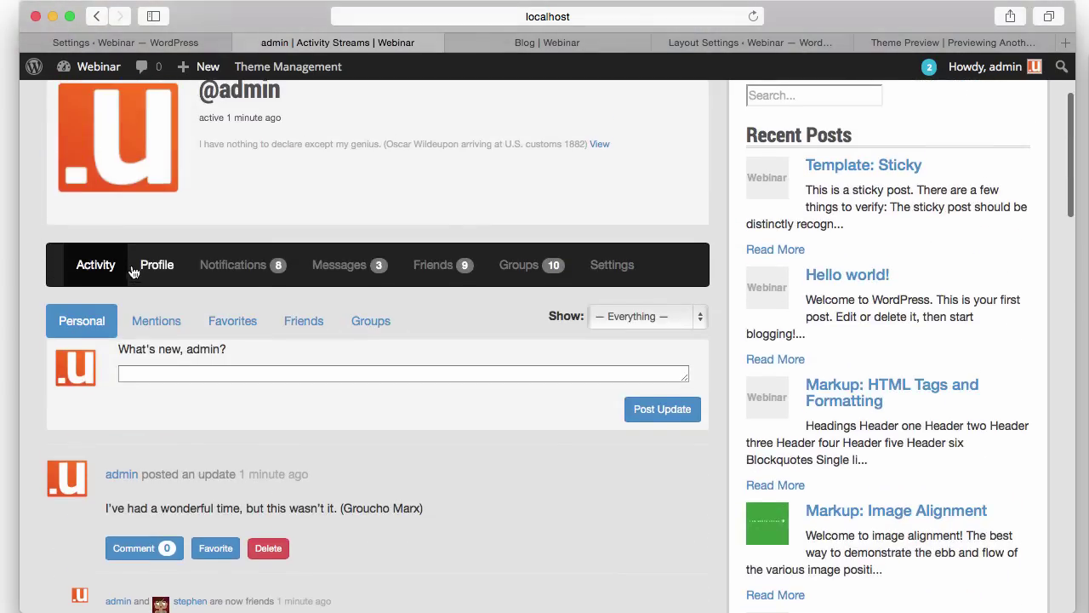
# Turn on Vertical Member Pages in the BuddyPress options, save the changes, and check the reloaded activity page
pyautogui.click(184, 41)
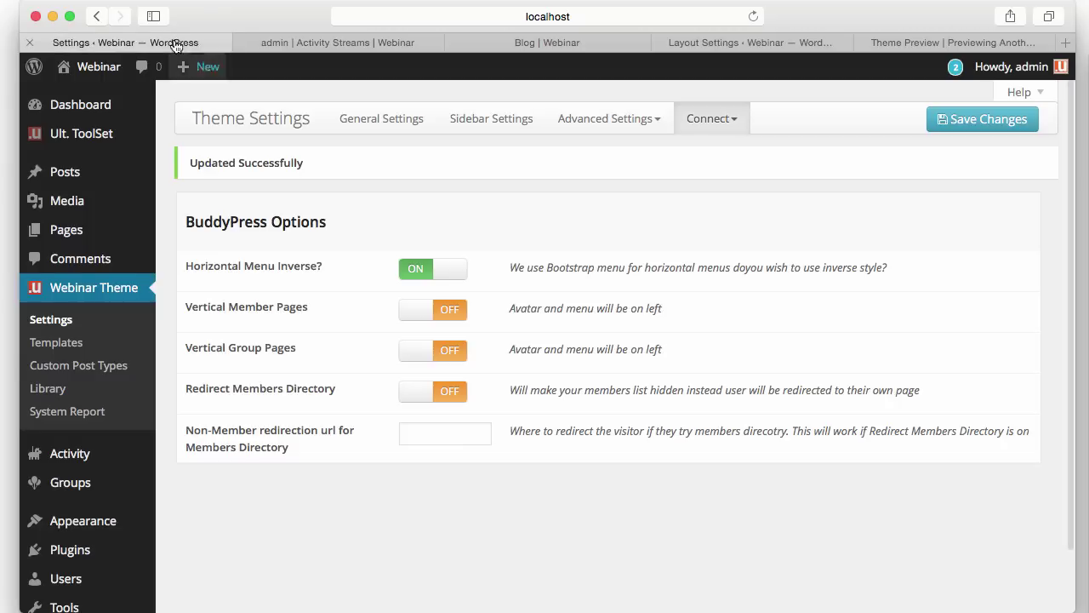
pyautogui.click(420, 317)
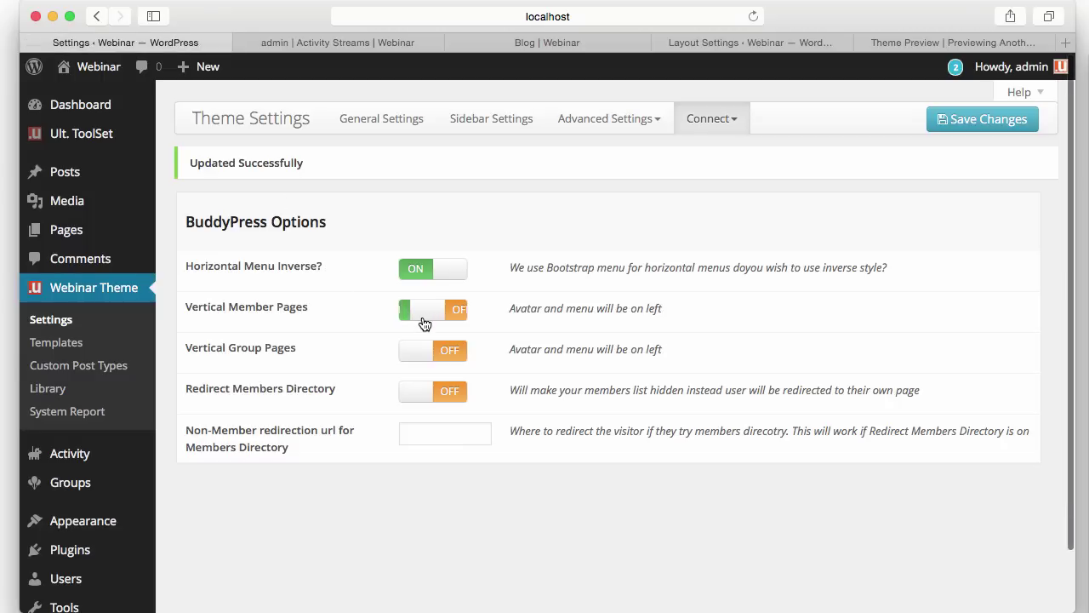
pyautogui.click(995, 118)
pyautogui.click(404, 44)
pyautogui.press('super+r')
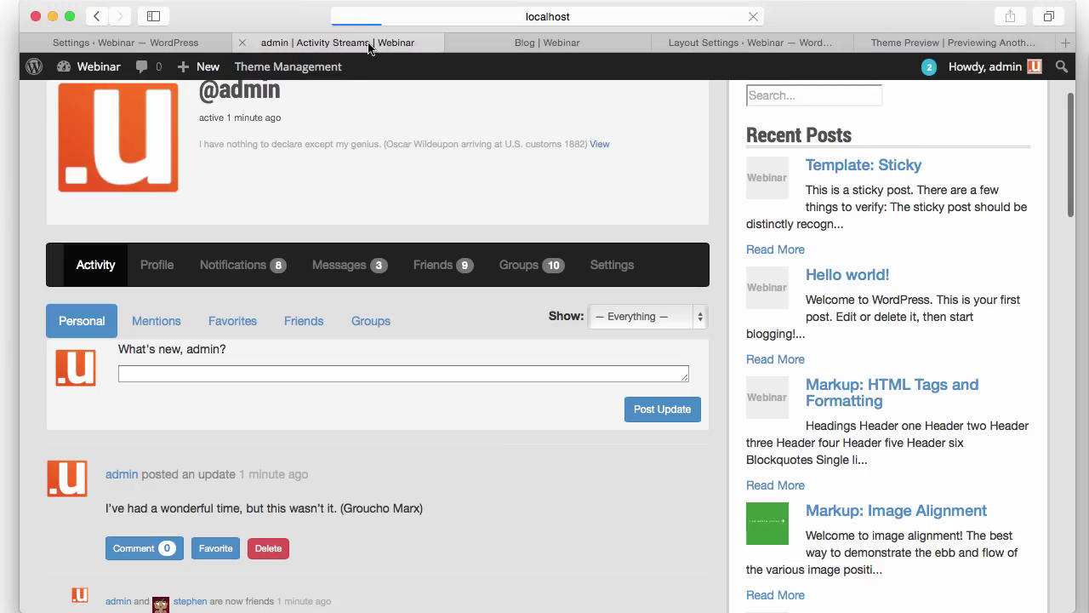
pyautogui.scroll(-5, 332, 222)
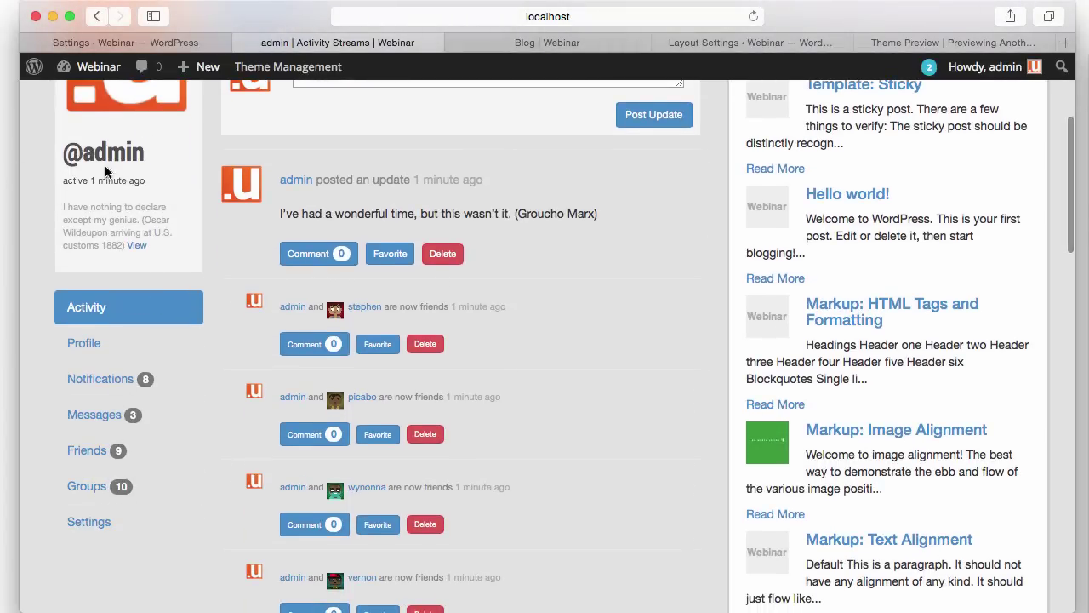
# Narrow the browser window to test the collapsible member menu with vertical member pages, and widen the window again
pyautogui.moveTo(20, 165); pyautogui.dragTo(500, 183)
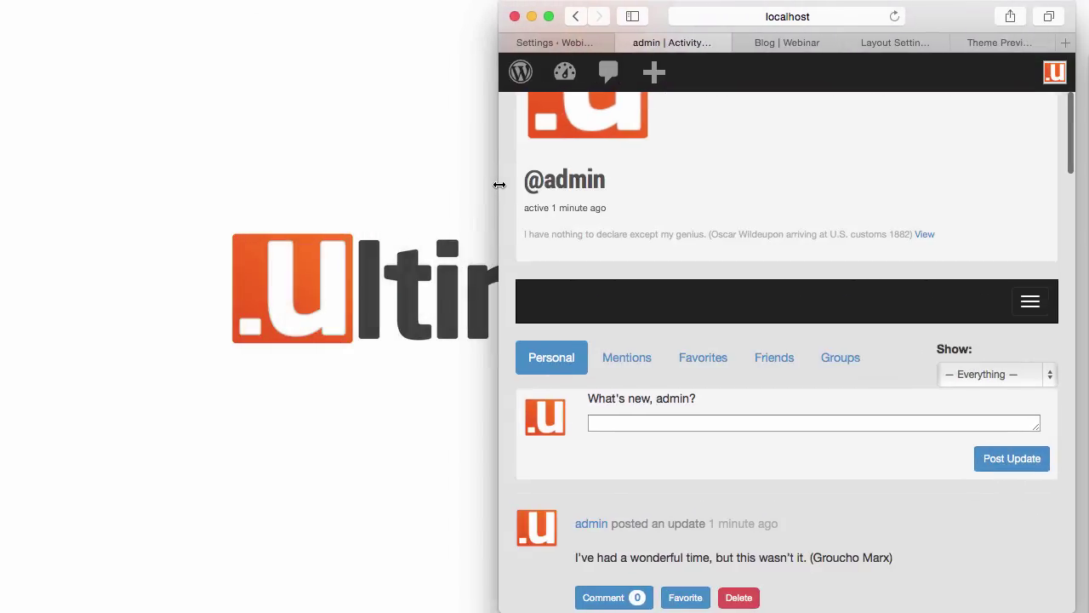
pyautogui.click(1031, 304)
pyautogui.click(1031, 306)
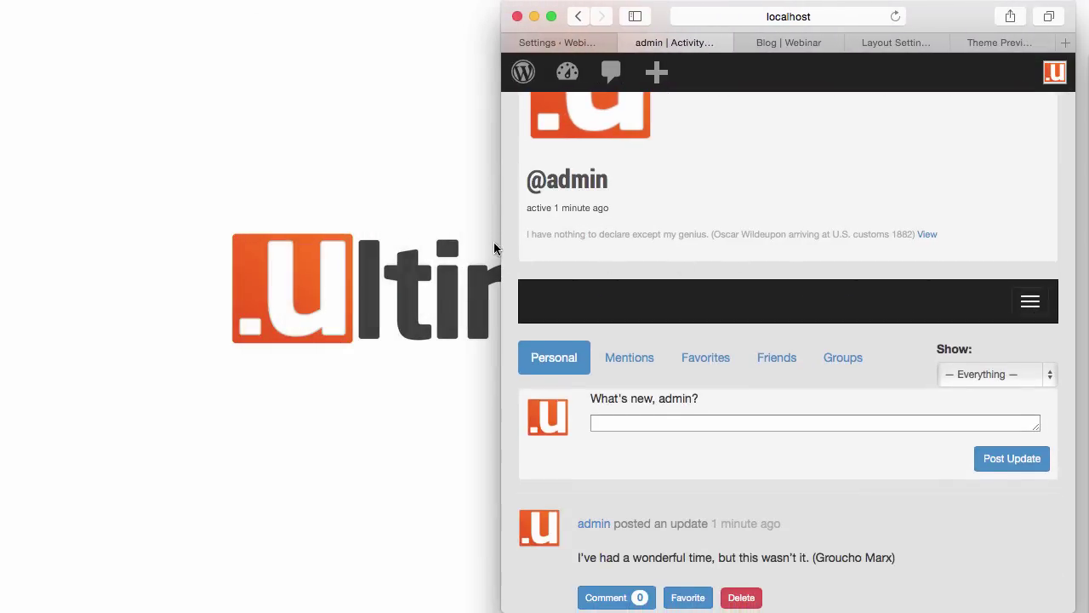
pyautogui.moveTo(493, 241); pyautogui.dragTo(7, 192)
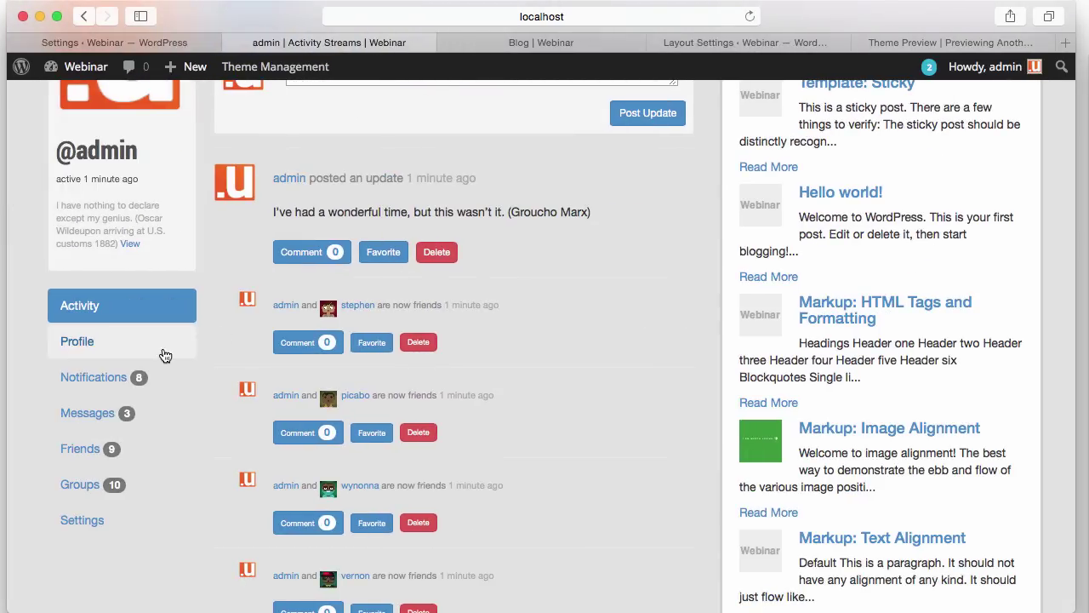
# Open the Lock, Stock and Two Smoking Barrels group from the admin account's group memberships and examine its page layout
pyautogui.click(74, 483)
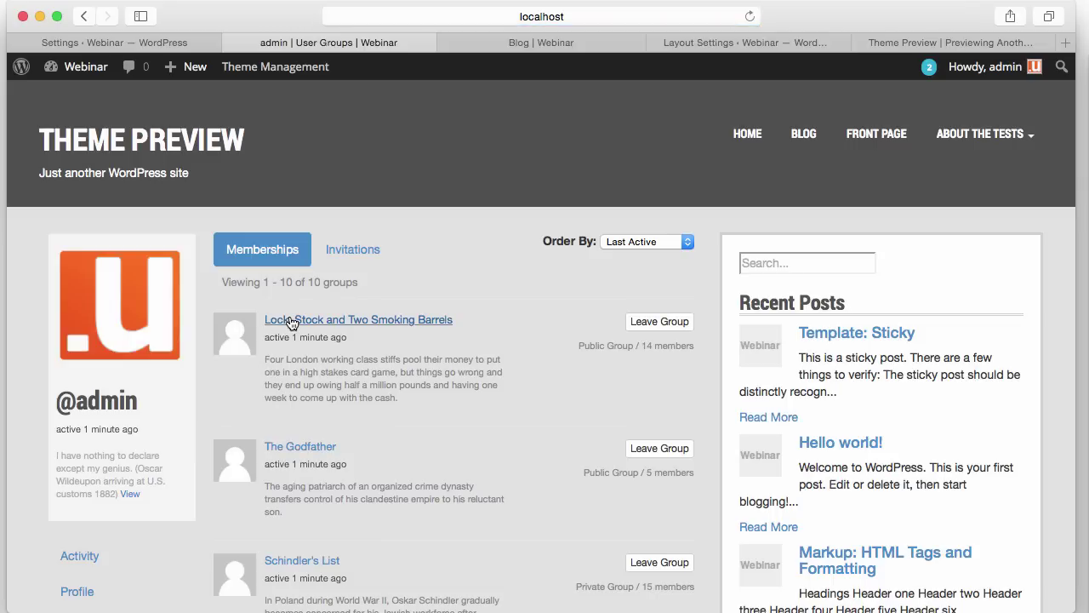
pyautogui.click(290, 320)
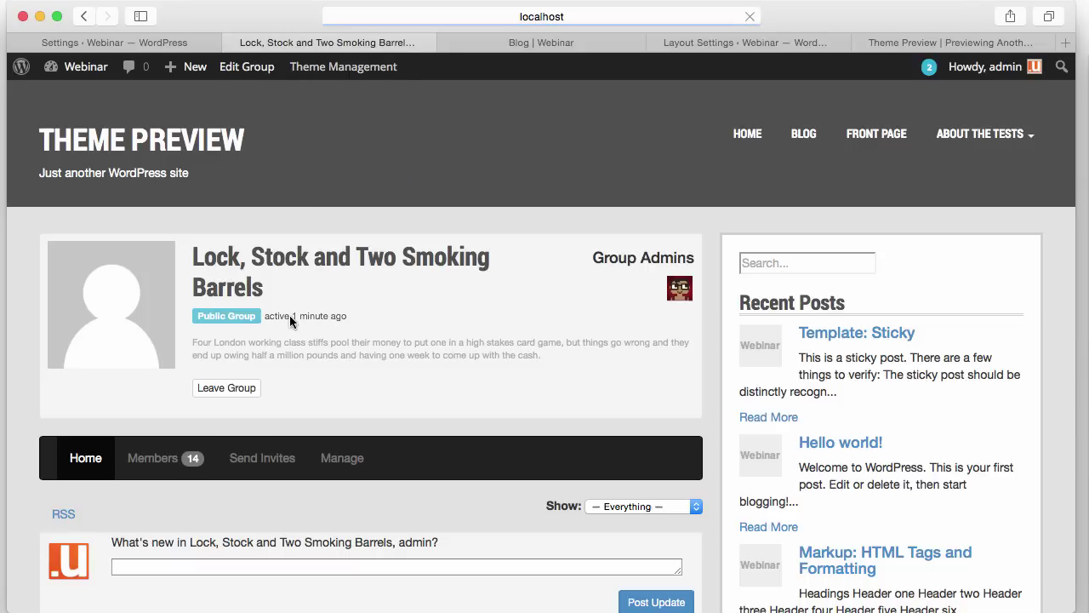
pyautogui.scroll(-5, 289, 322)
pyautogui.scroll(-1, 289, 322)
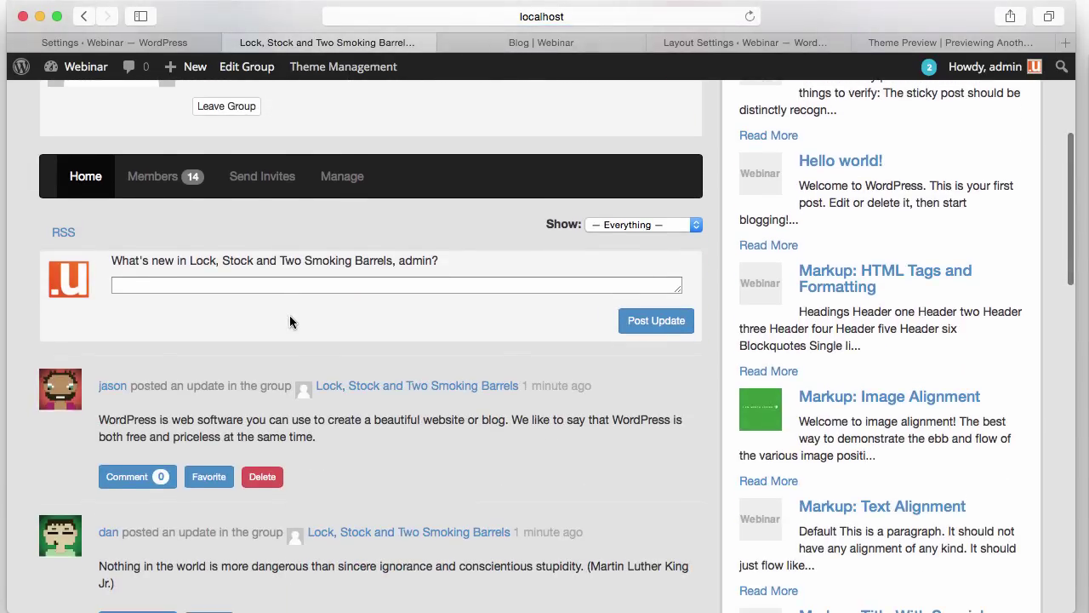
# Turn on Vertical Group Pages in the BuddyPress options, save the changes, and examine the reloaded Lock, Stock and Two Smoking Barrels group page
pyautogui.click(170, 43)
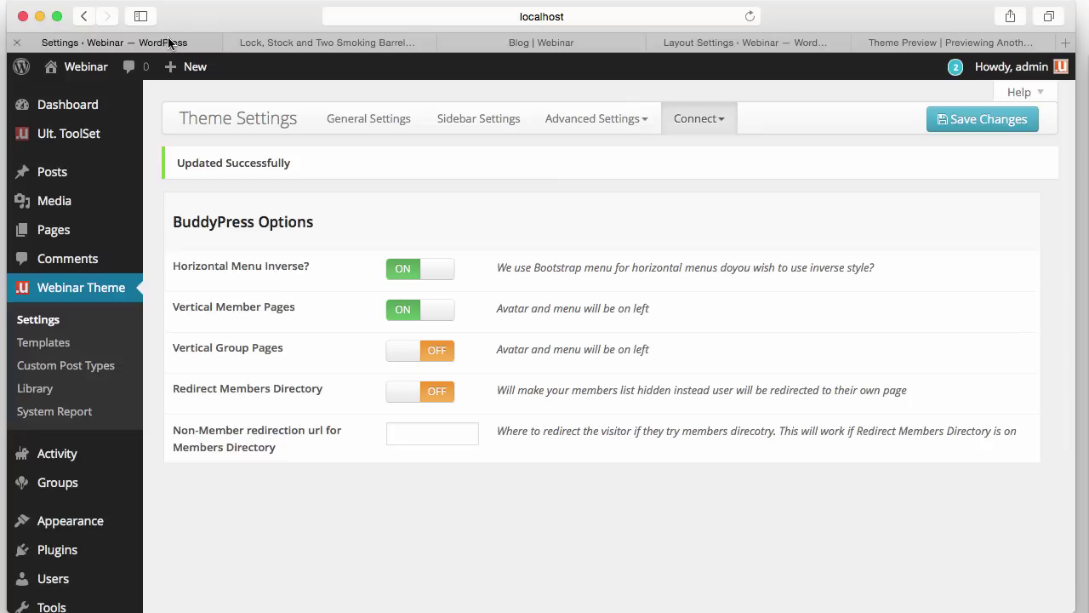
pyautogui.click(406, 353)
pyautogui.click(994, 118)
pyautogui.click(283, 44)
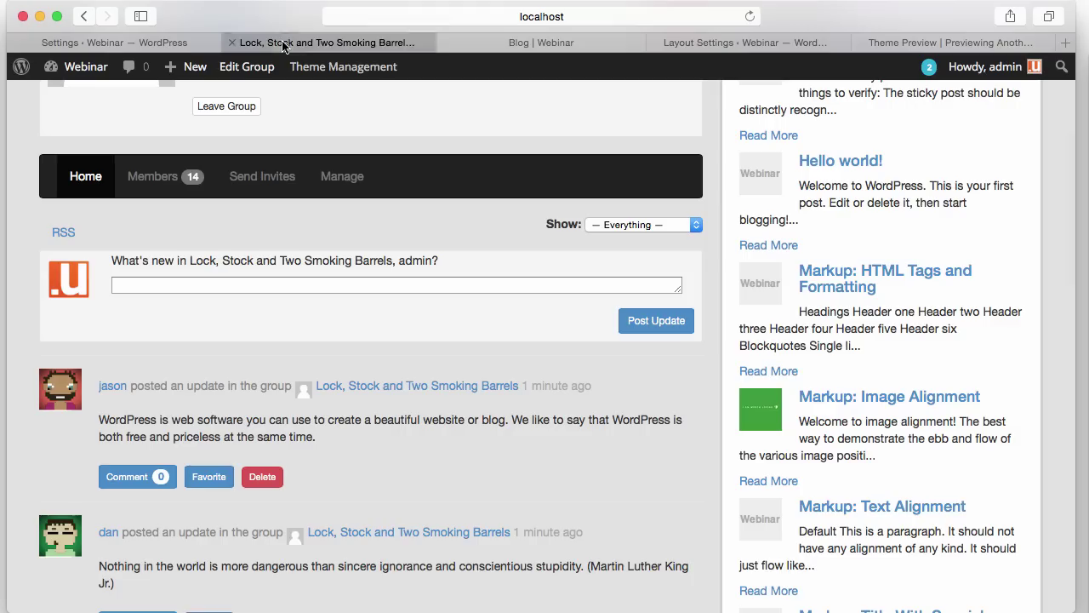
pyautogui.press('super+r')
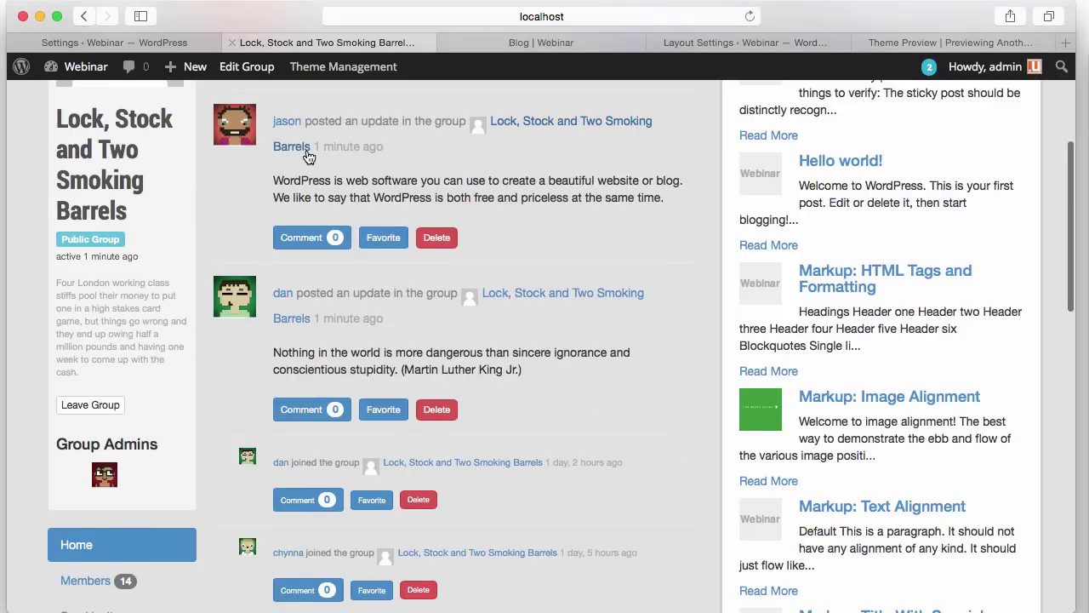
pyautogui.scroll(-10, 308, 156)
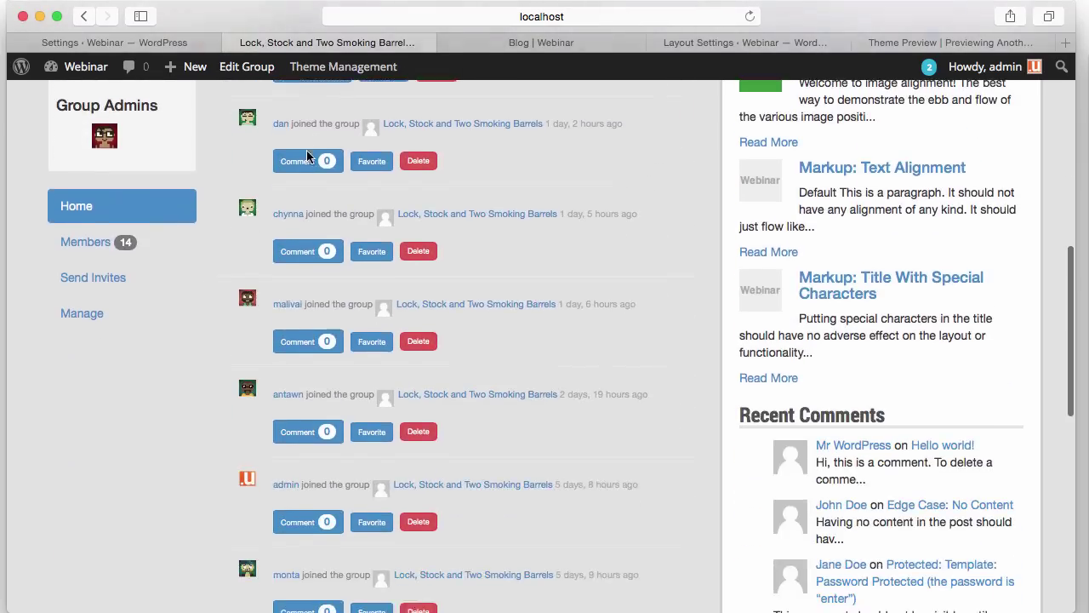
pyautogui.scroll(6, 308, 153)
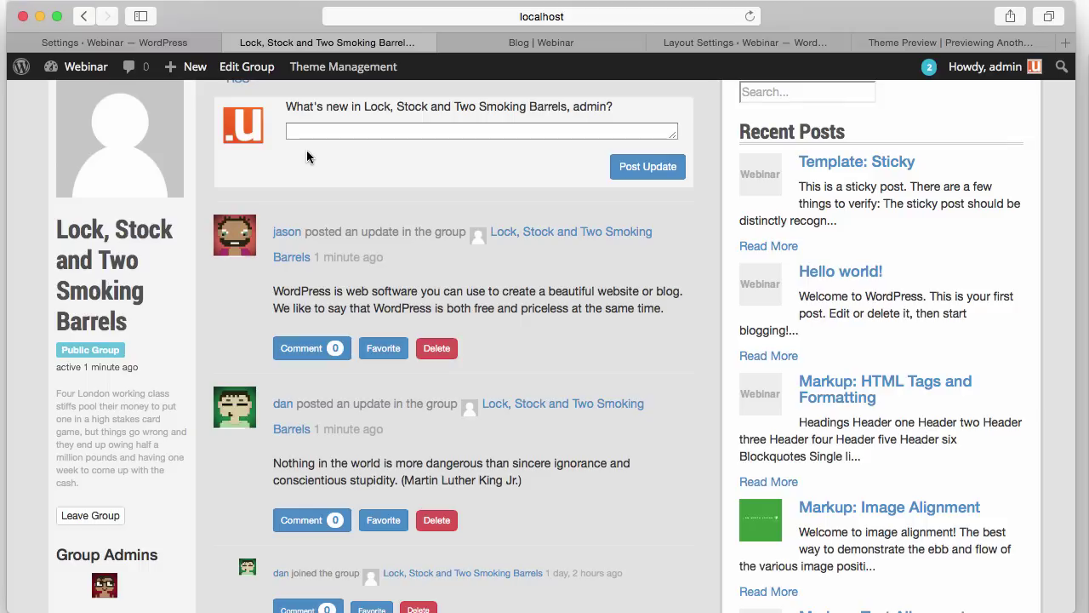
pyautogui.scroll(3, 306, 155)
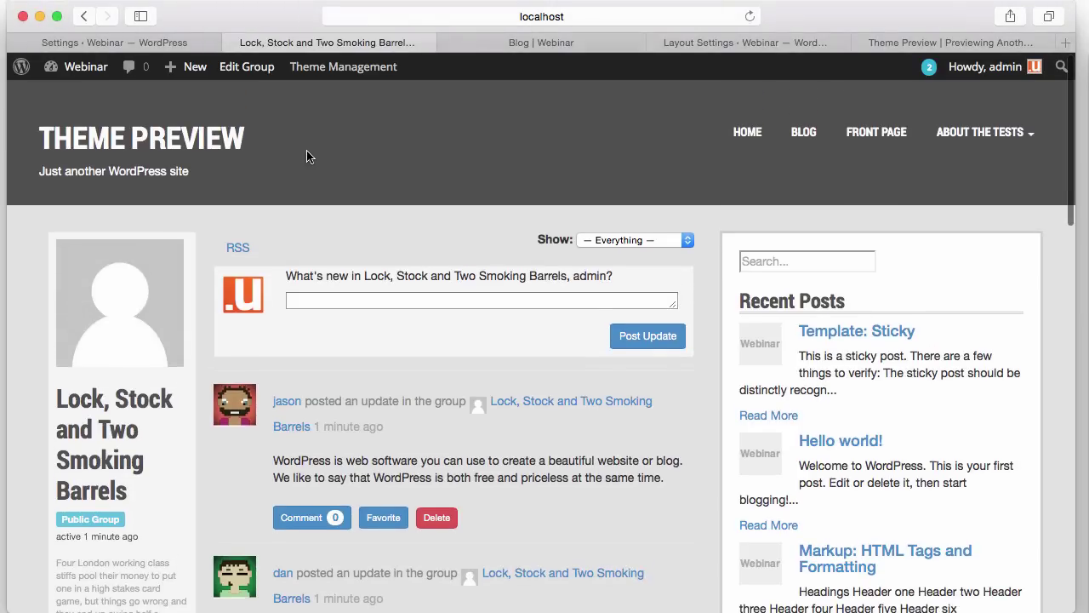